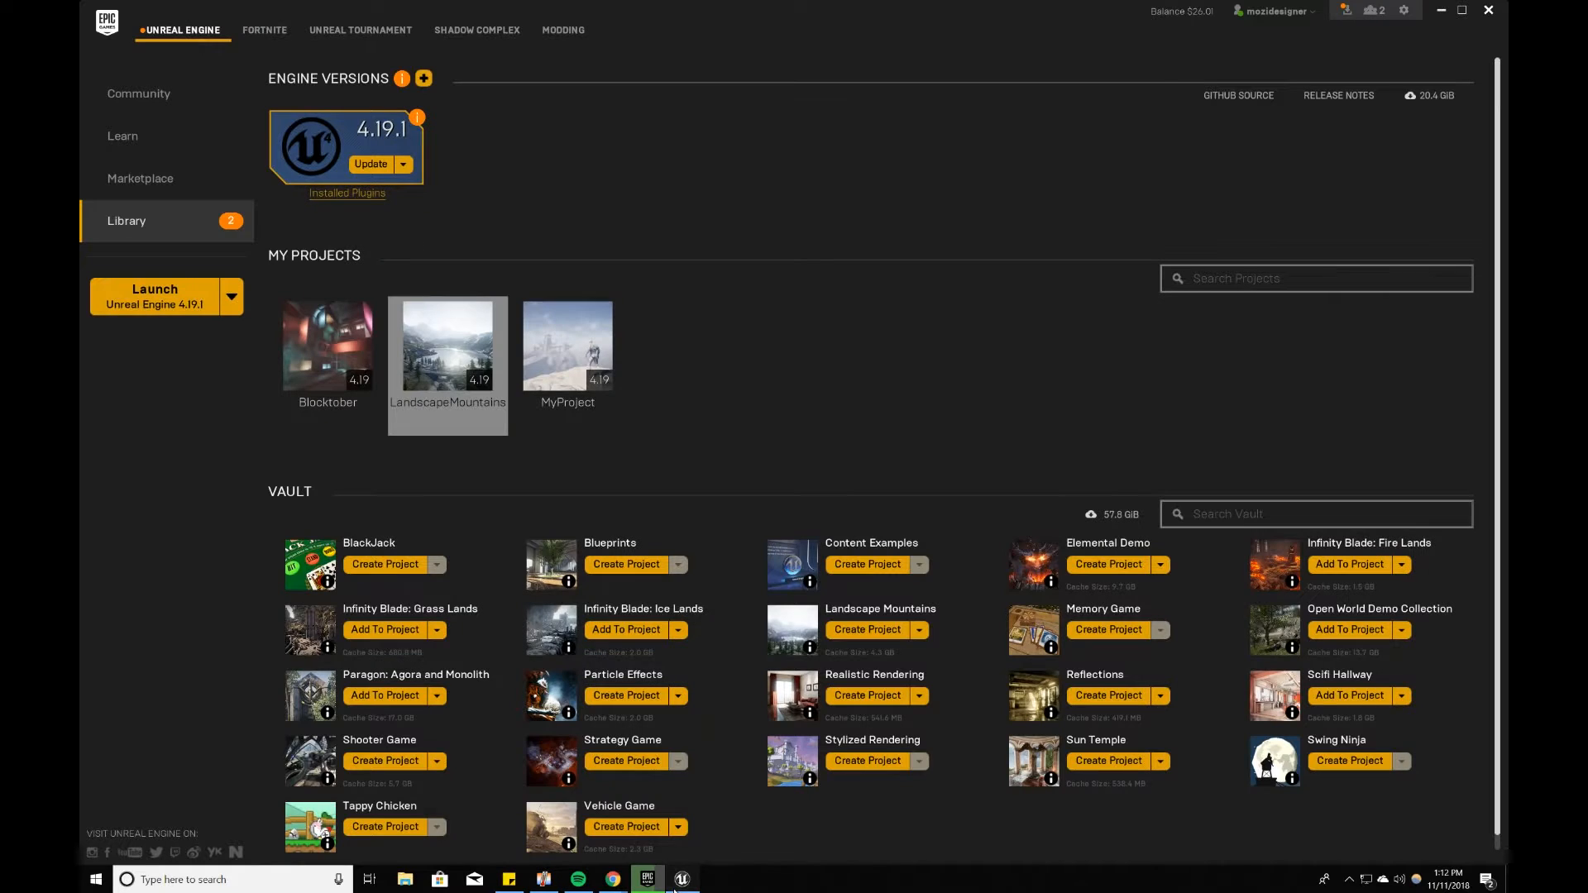
Step: Open the LandscapeMountains project and create a new level from the Default template
{"action": "left_click", "coordinate": [679, 883]}
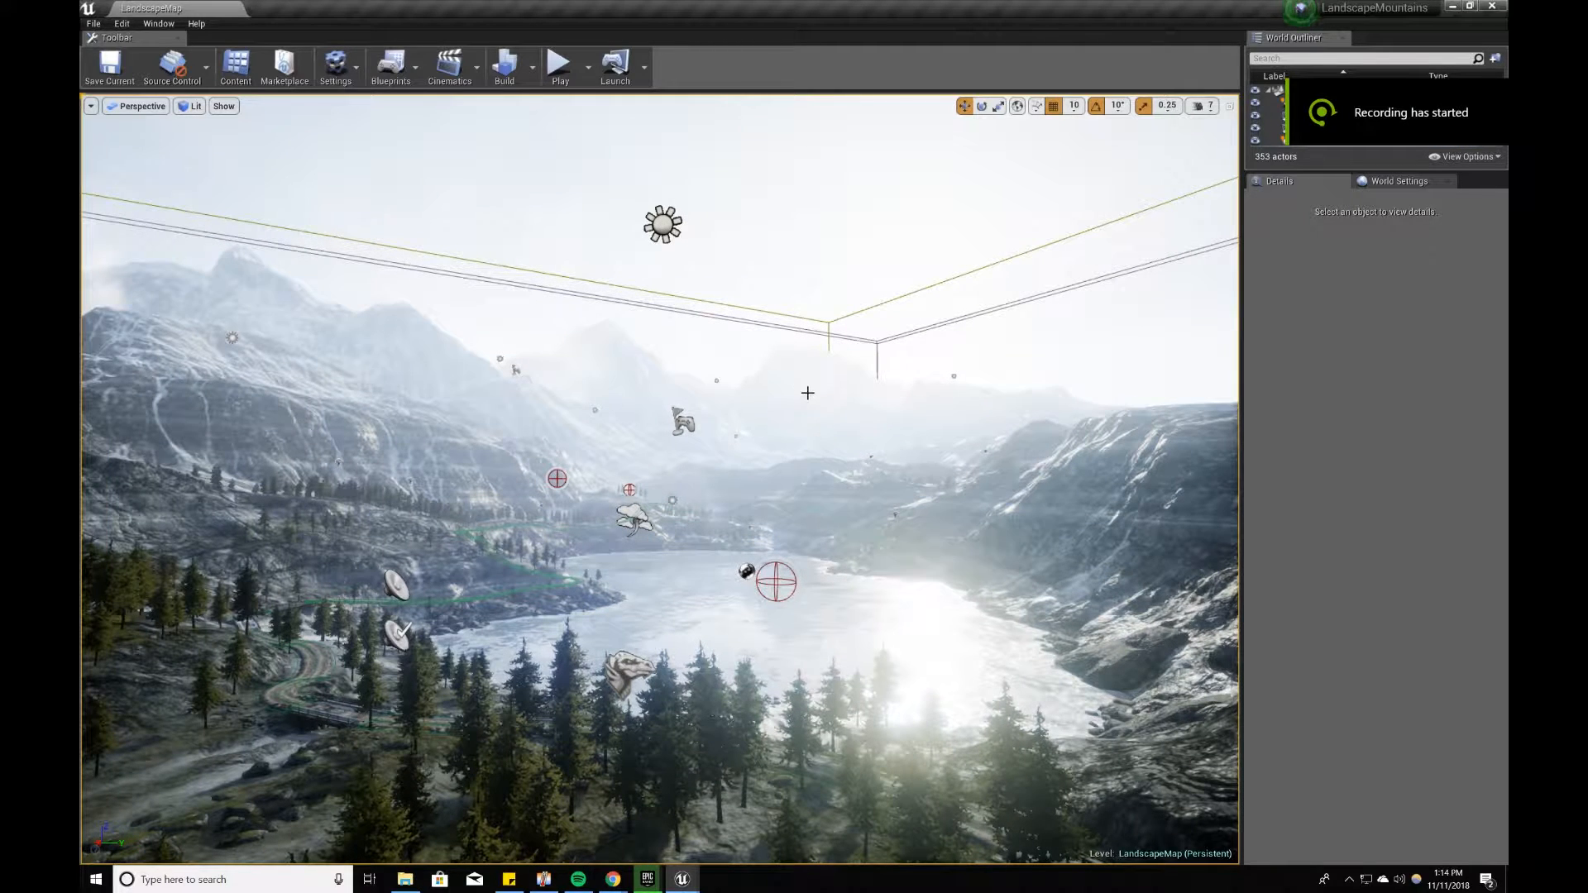
{"action": "left_click", "coordinate": [93, 23]}
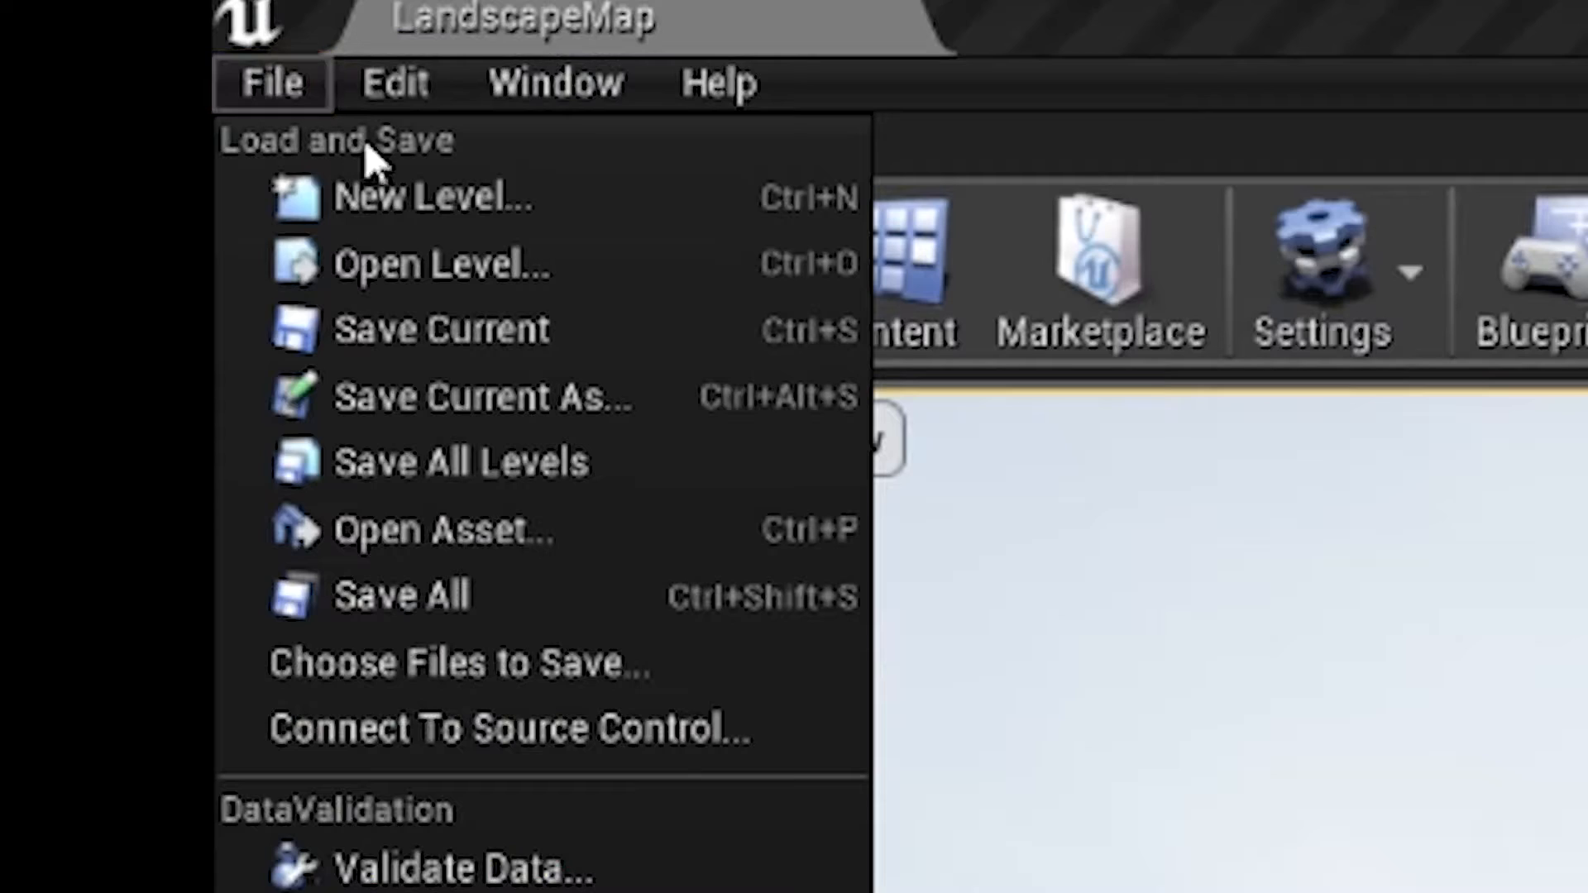
{"action": "left_click", "coordinate": [414, 195]}
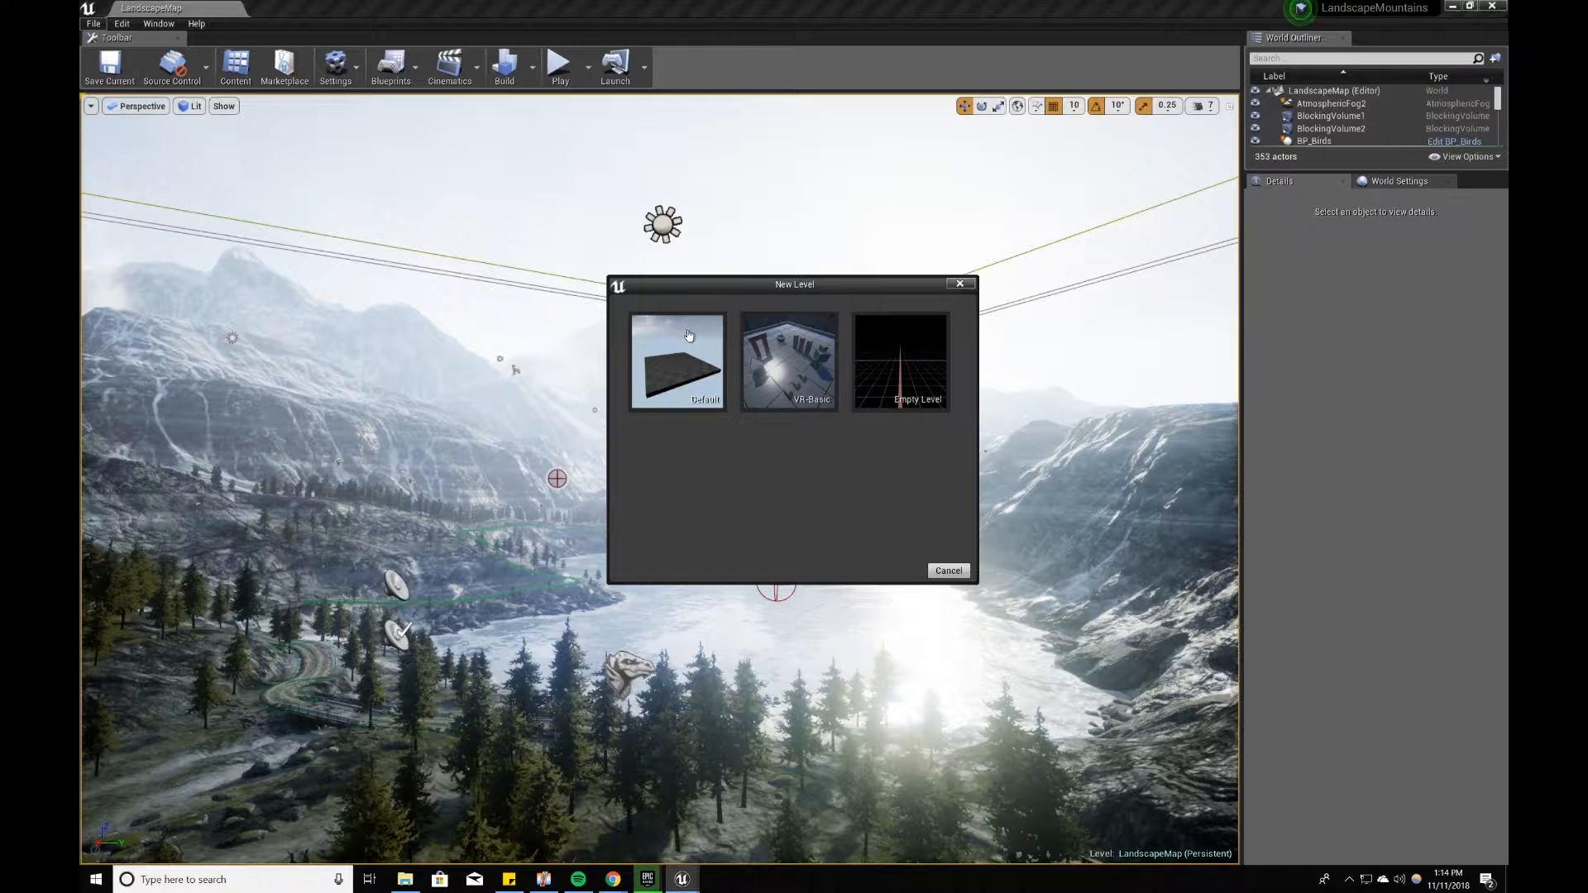
{"action": "left_click", "coordinate": [688, 334]}
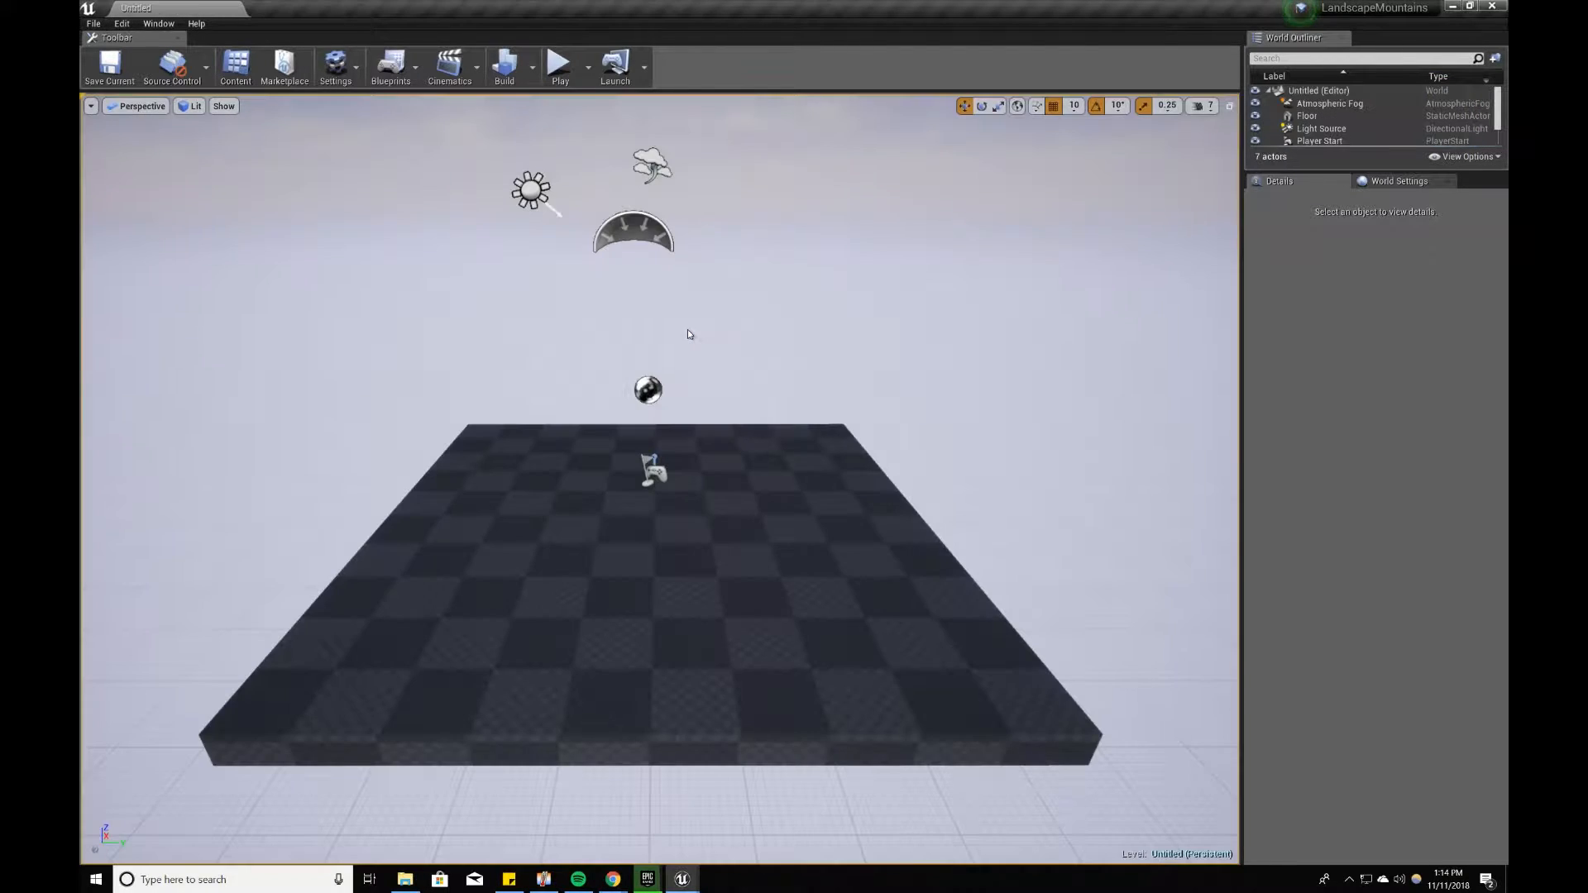
Step: Delete the player start, the reflection capture sphere and the atmospheric fog from the new level
{"action": "right_click_drag", "start_coordinate": [683, 329], "coordinate": [673, 332]}
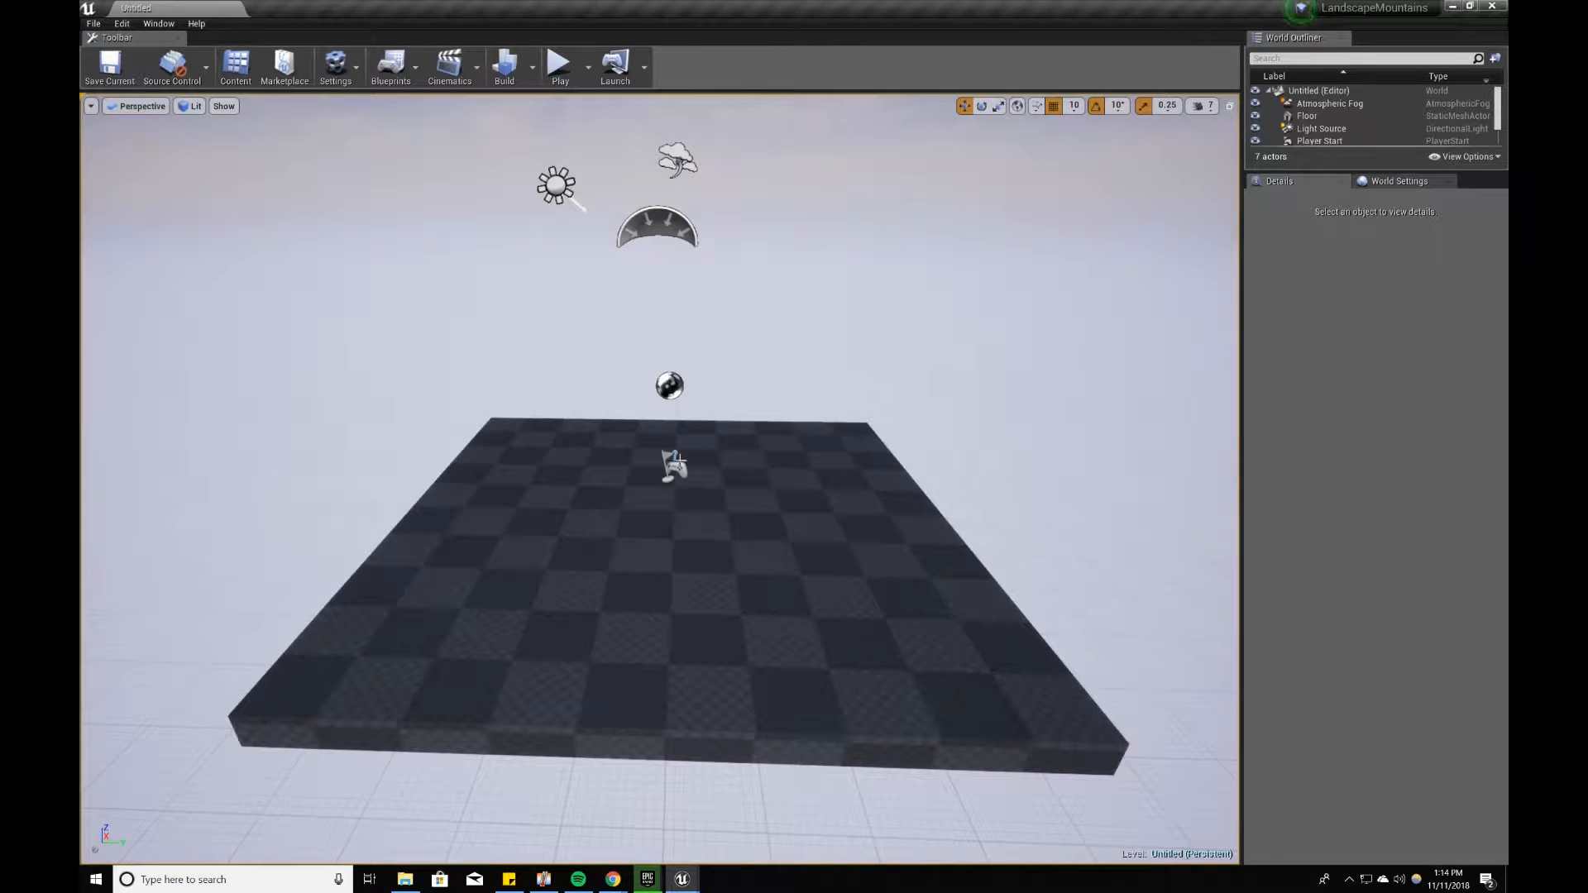
{"action": "left_click", "coordinate": [672, 466]}
{"action": "key", "text": "Delete"}
{"action": "left_click", "coordinate": [669, 384]}
{"action": "key", "text": "Delete"}
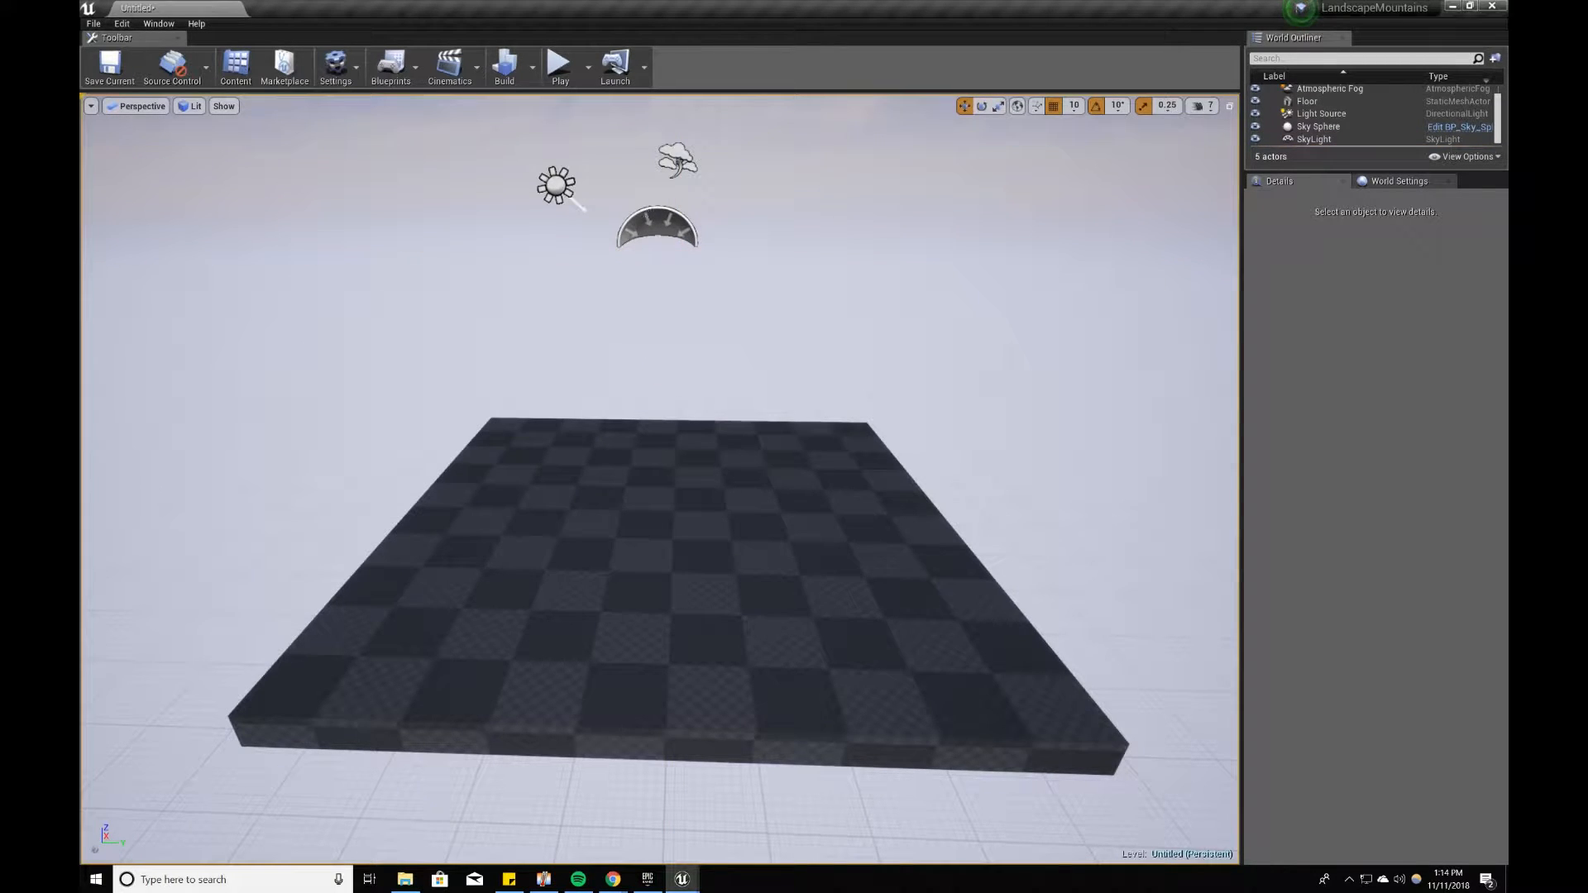
{"action": "left_click", "coordinate": [622, 250]}
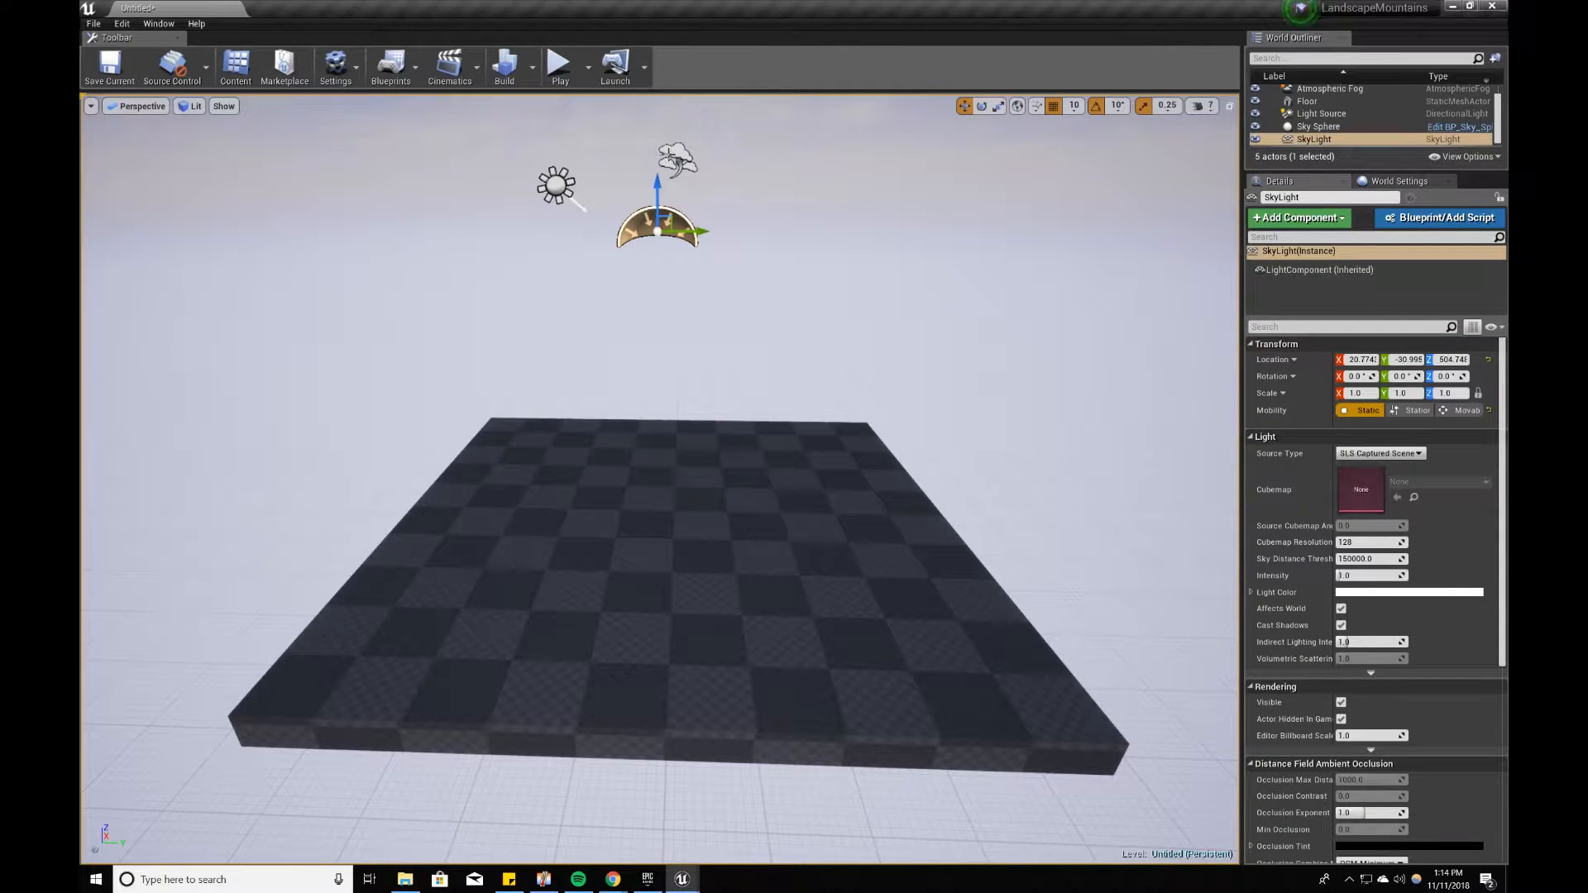
{"action": "left_click", "coordinate": [669, 154]}
{"action": "key", "text": "Delete"}
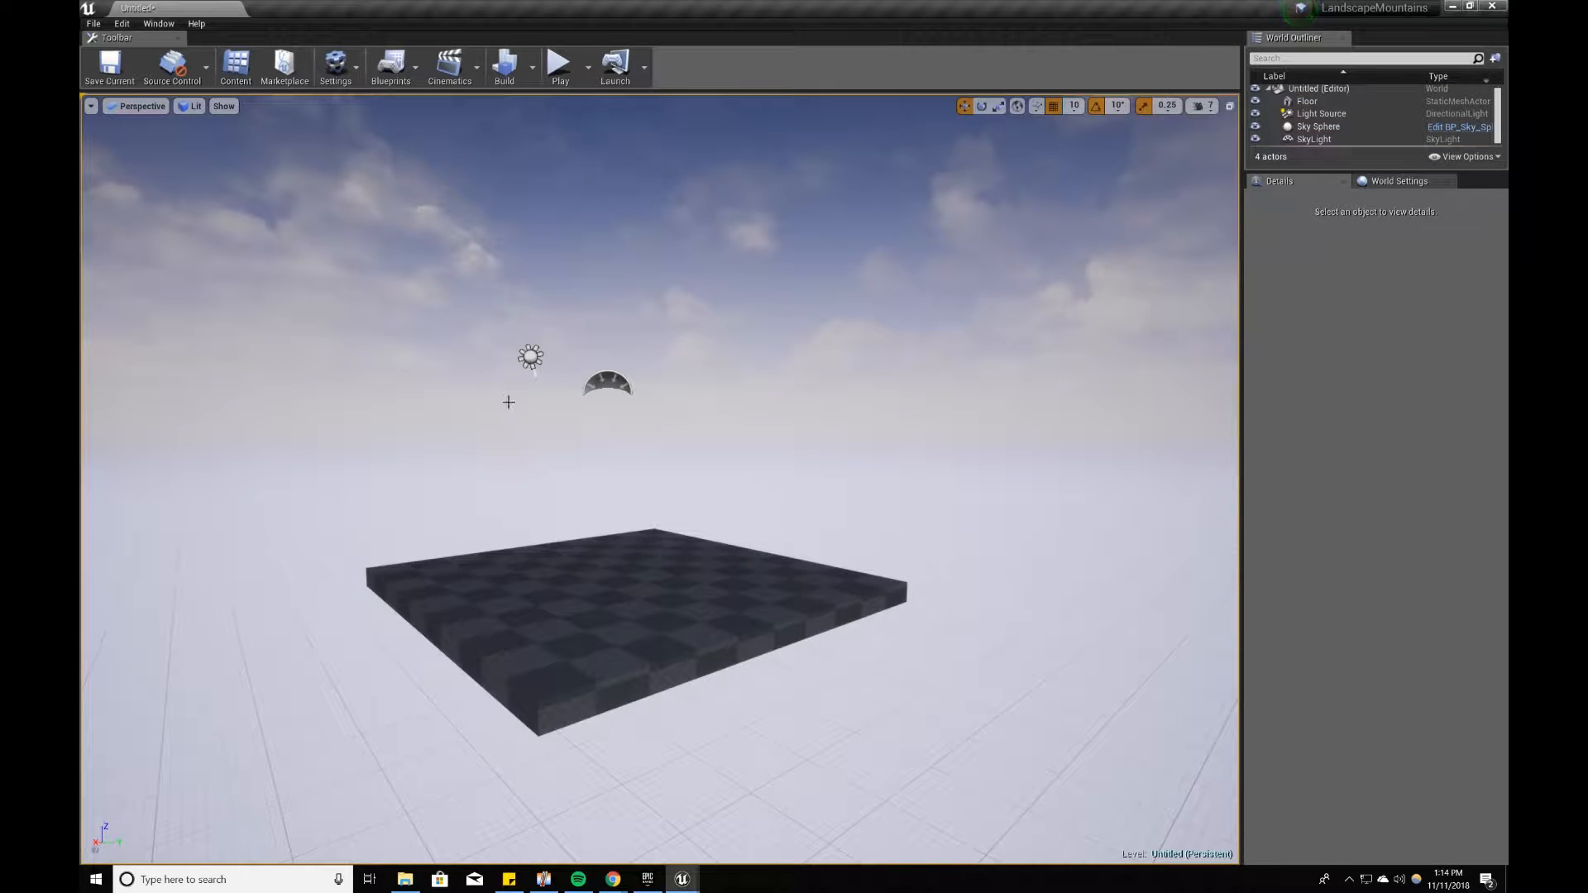
Step: Save the current level in the Maps folder under the name Tutorial
{"action": "left_click", "coordinate": [93, 24]}
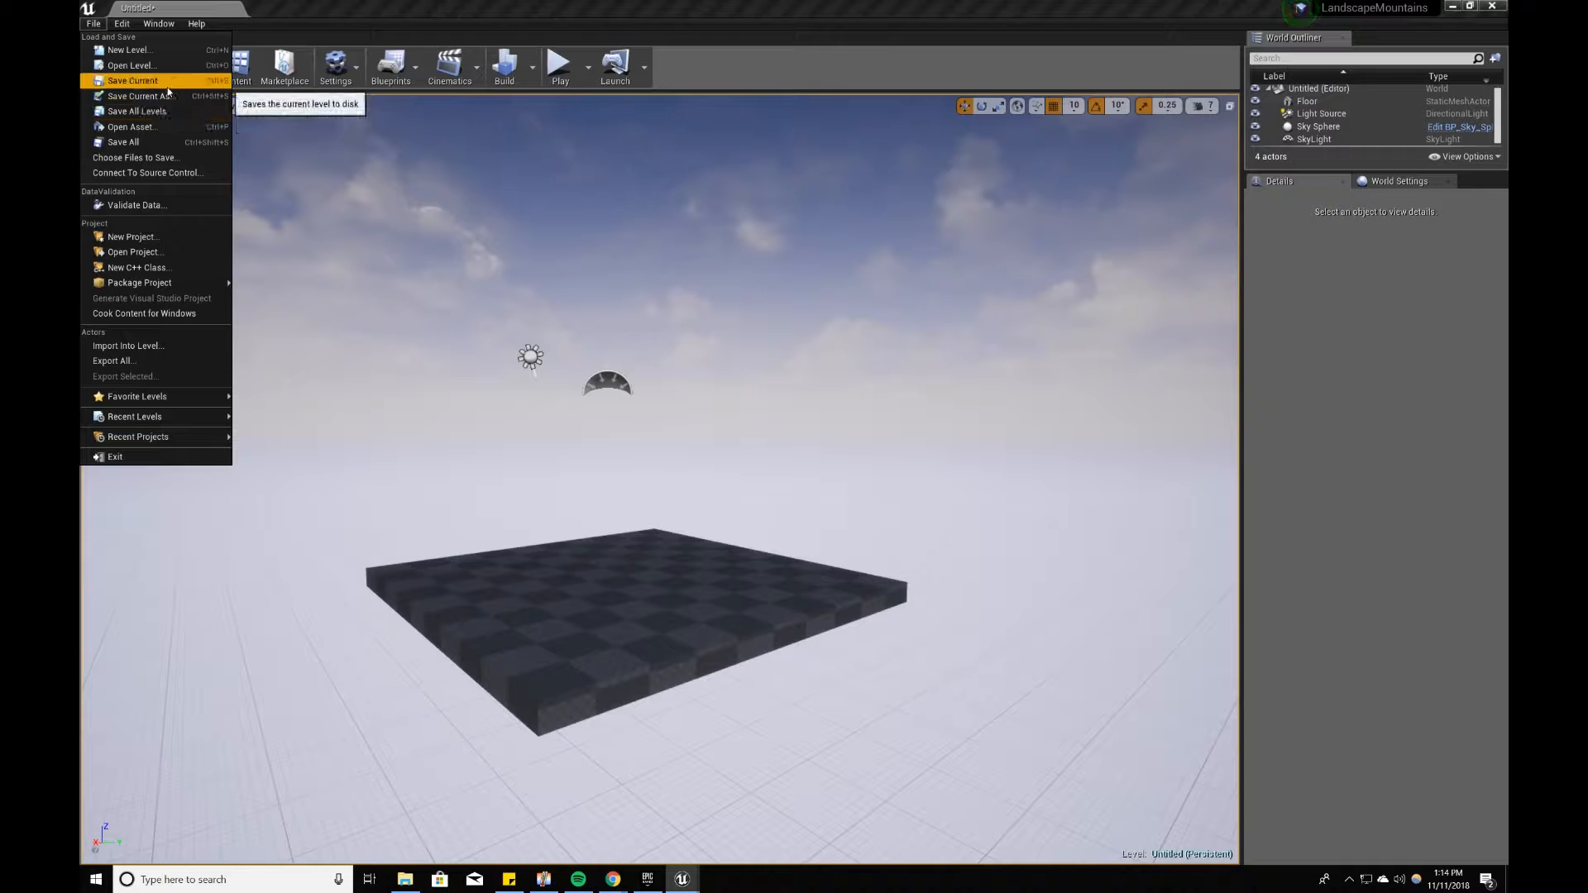
{"action": "left_click", "coordinate": [166, 87]}
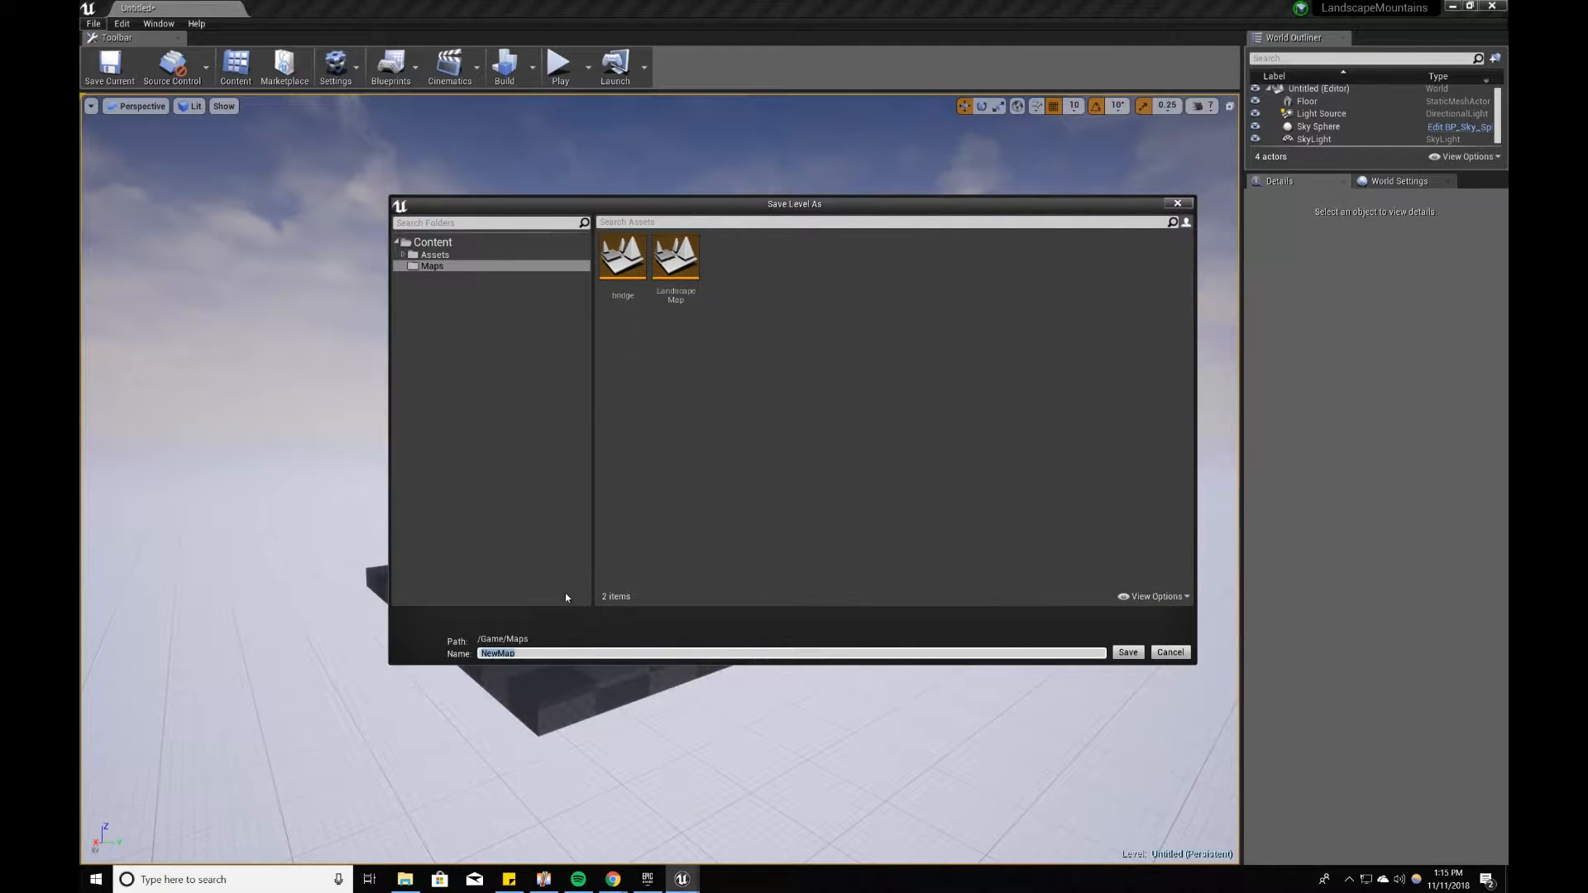
{"action": "type", "text": "Tutorial"}
{"action": "key", "text": "Return"}
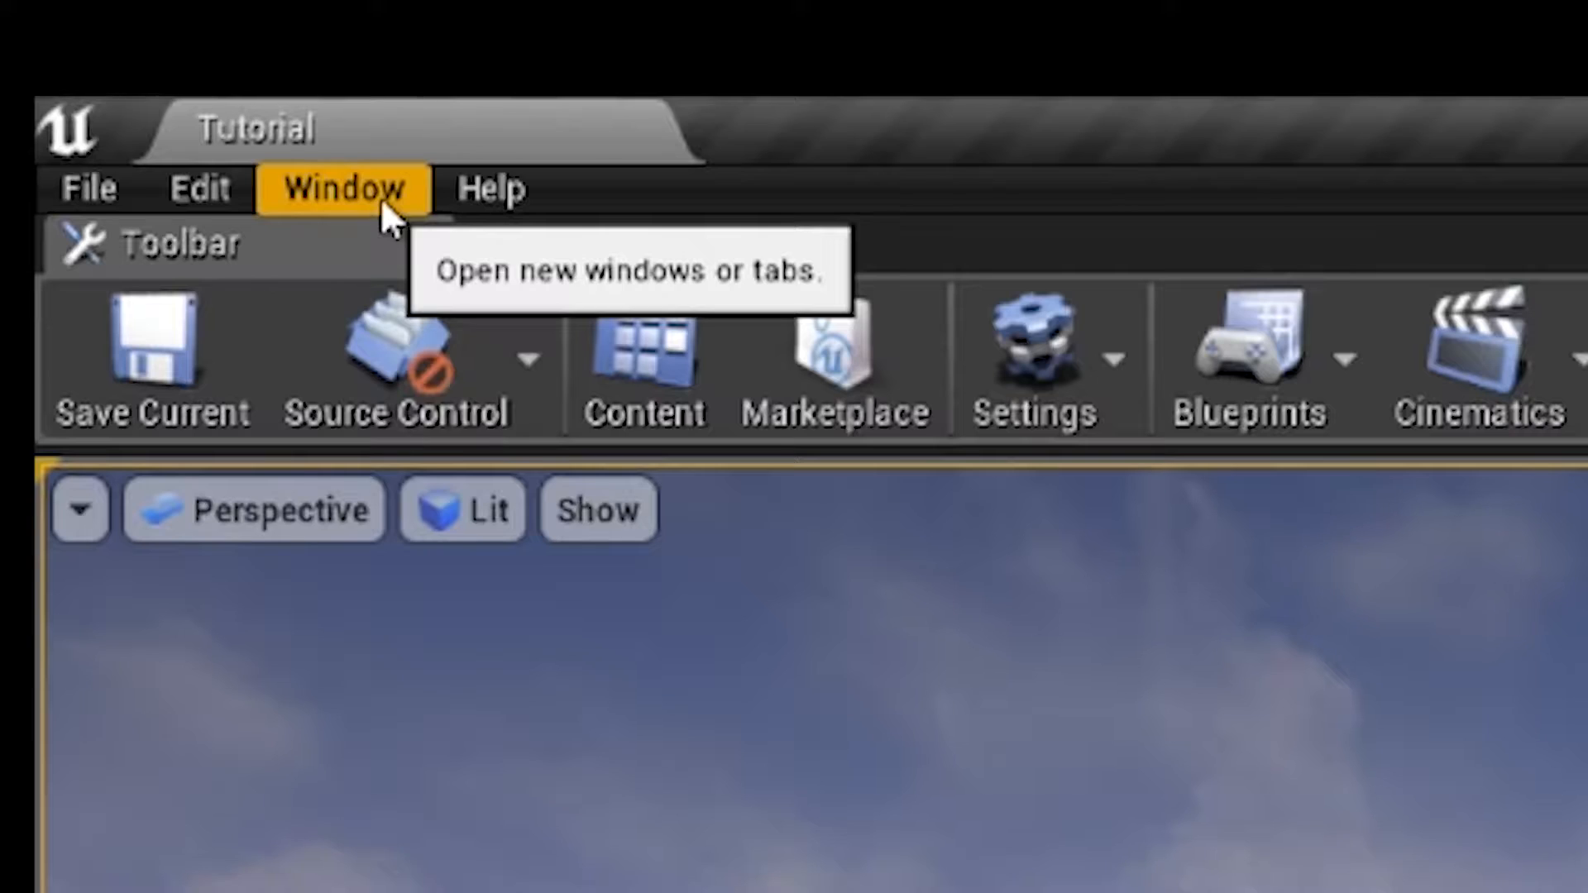
Step: Show the Modes window, search its classes for "land" and place a Landscape in the level to start the new landscape setup
{"action": "left_click", "coordinate": [171, 28]}
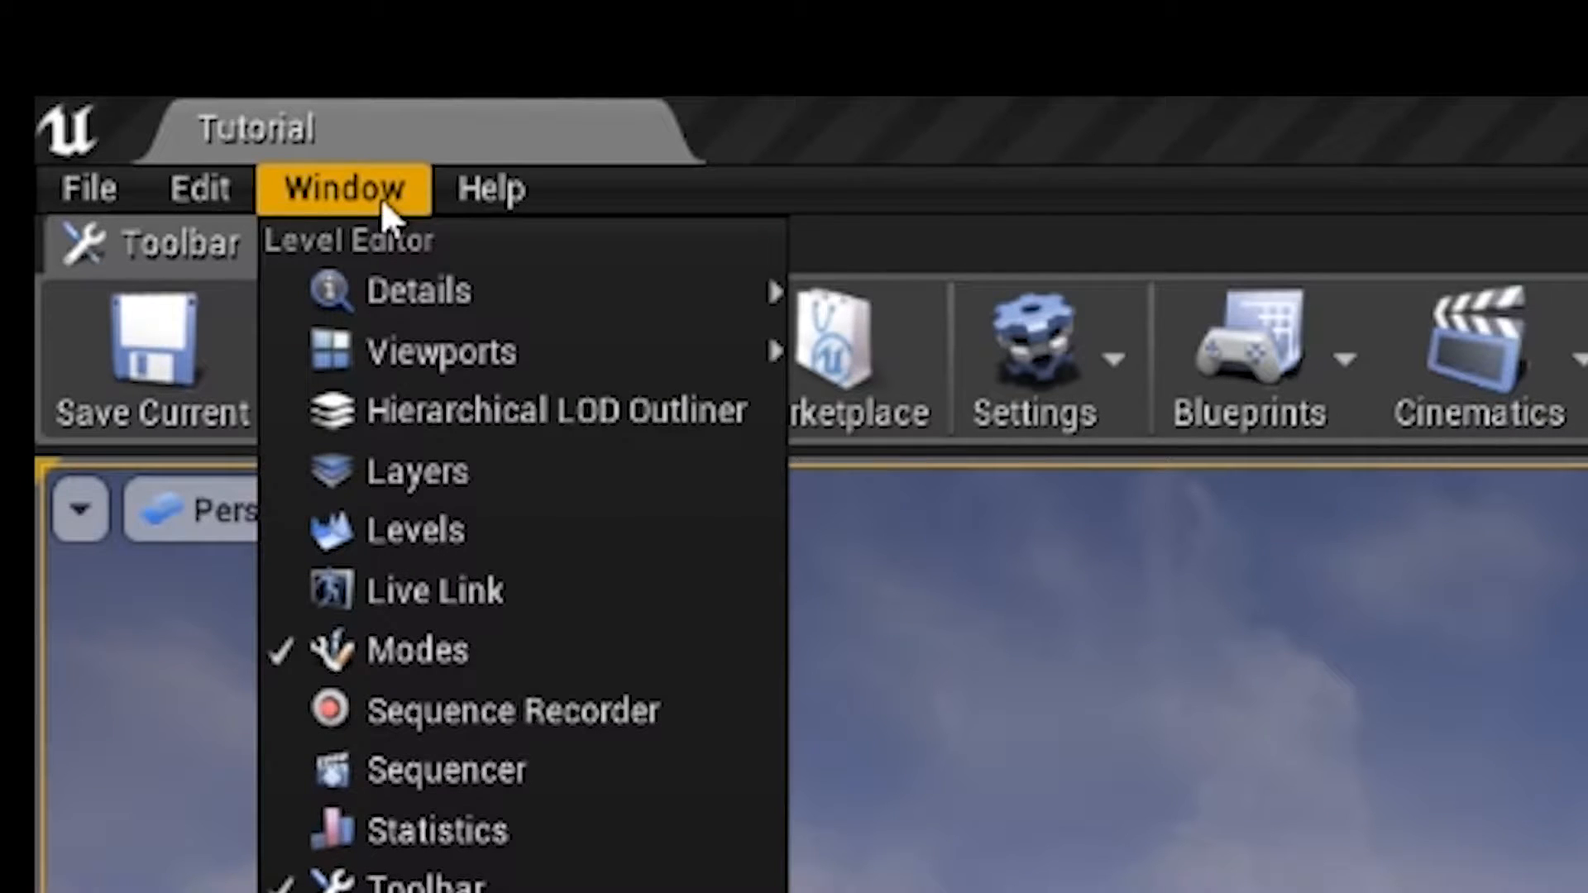
{"action": "left_click", "coordinate": [431, 647]}
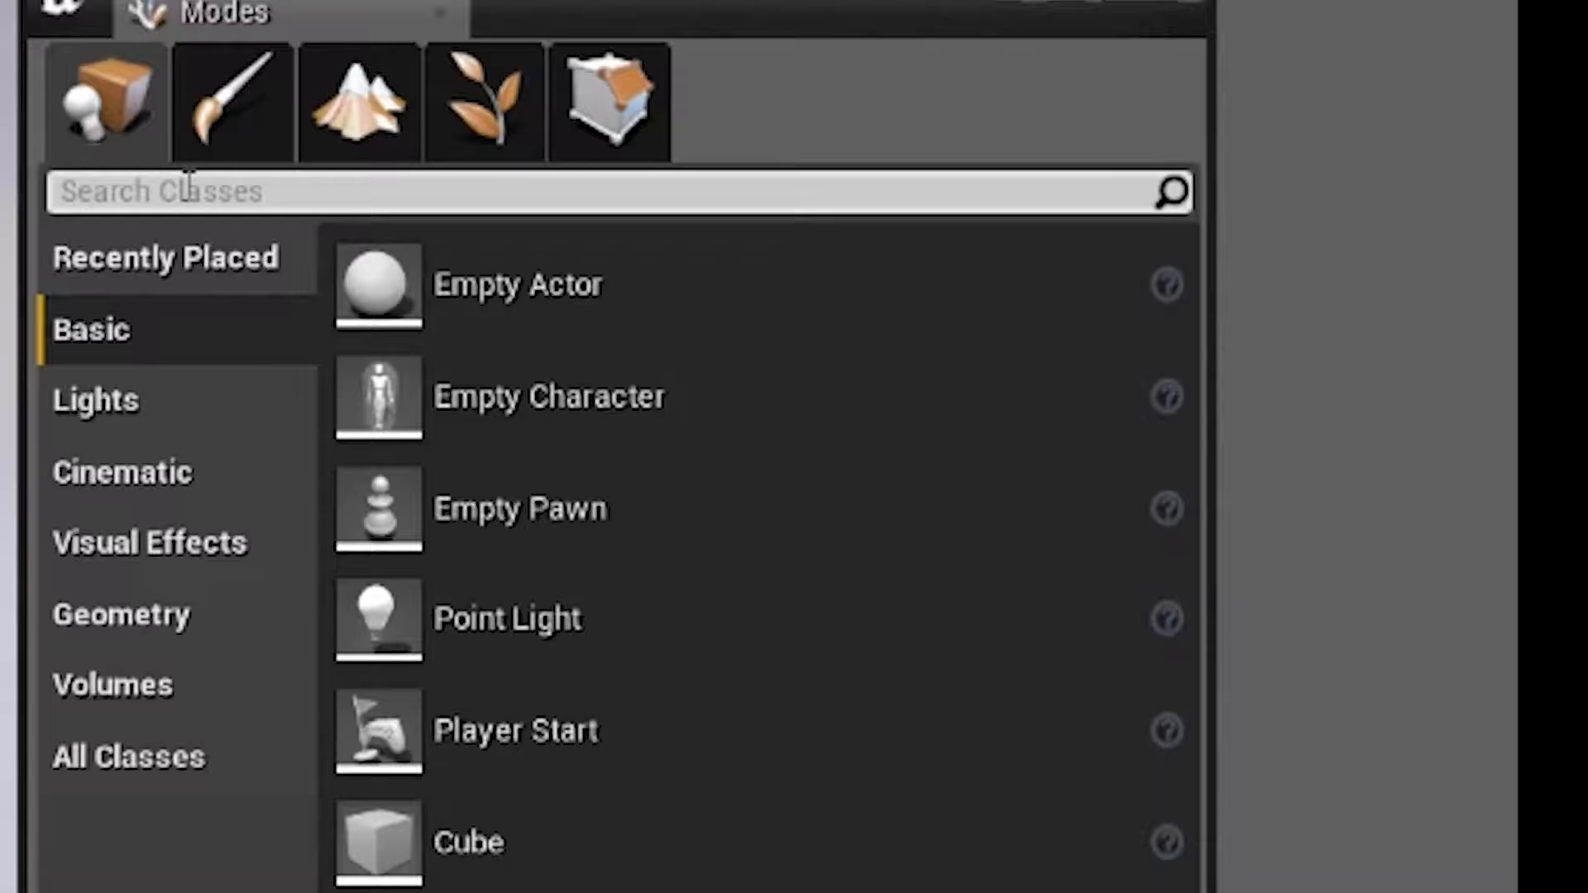
{"action": "type", "text": "land"}
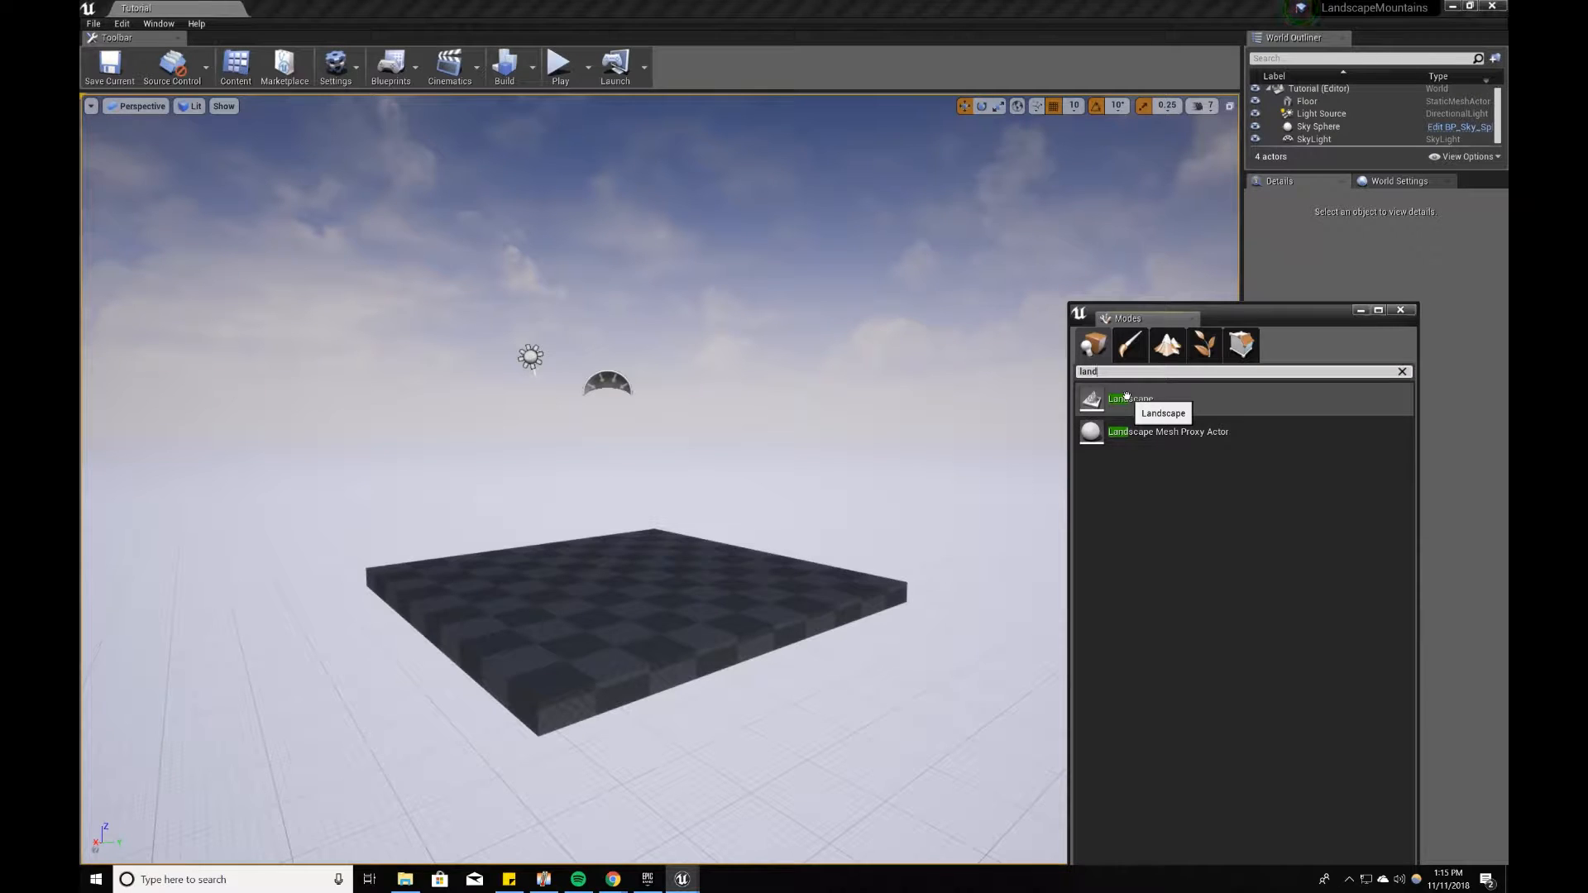
{"action": "left_click_drag", "start_coordinate": [1127, 398], "coordinate": [647, 559]}
{"action": "left_click_drag", "start_coordinate": [1282, 316], "coordinate": [640, 220]}
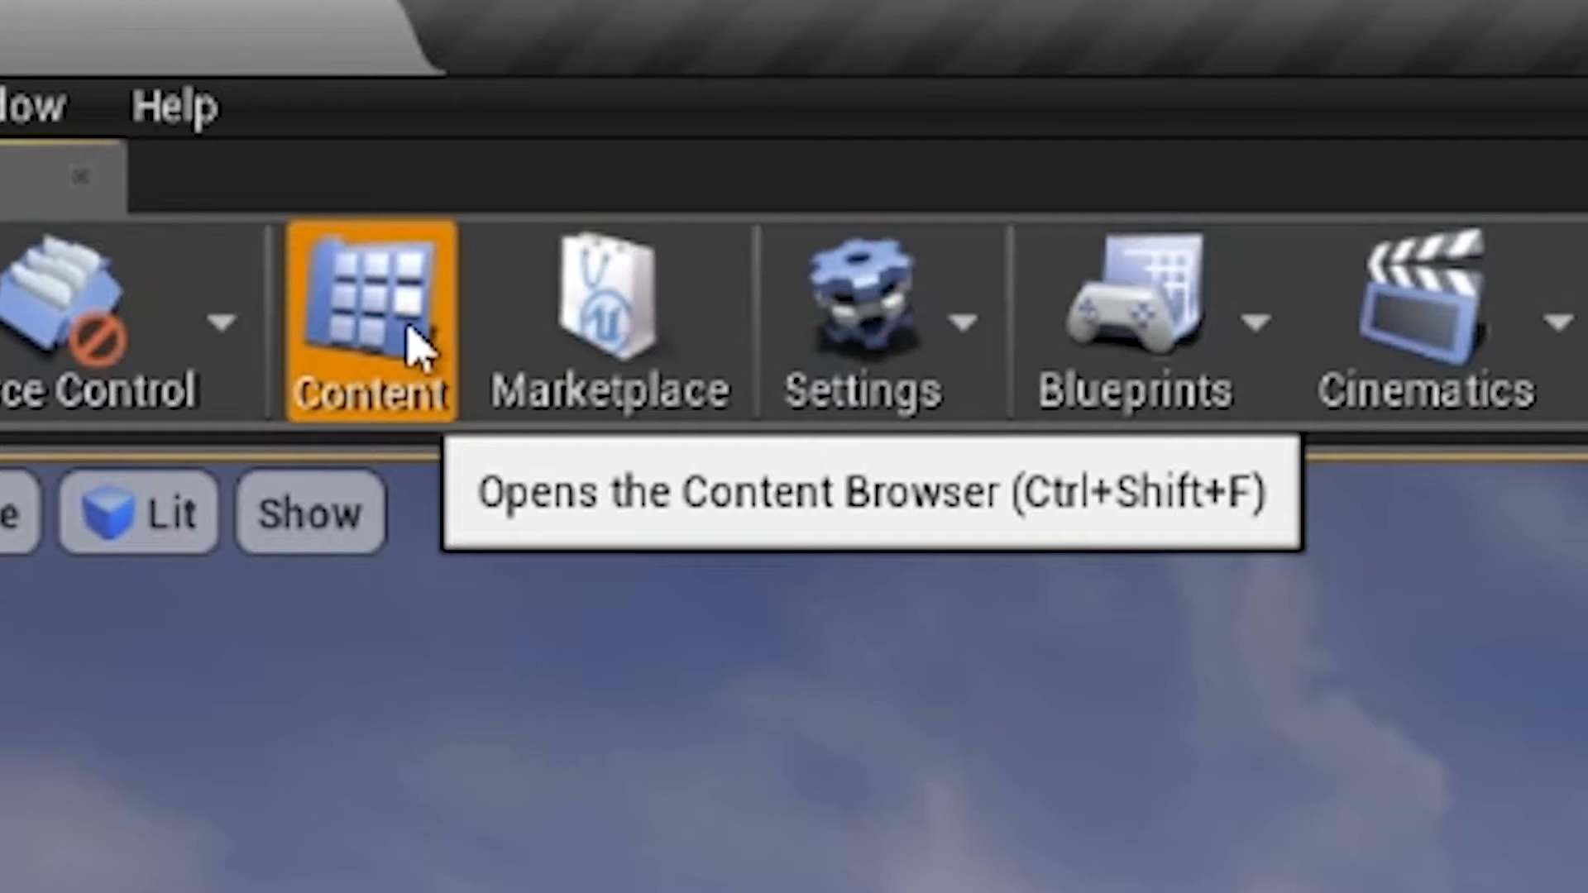
Step: Open the Content Browser and search for "land" with the Material filter turned off
{"action": "left_click", "coordinate": [240, 73]}
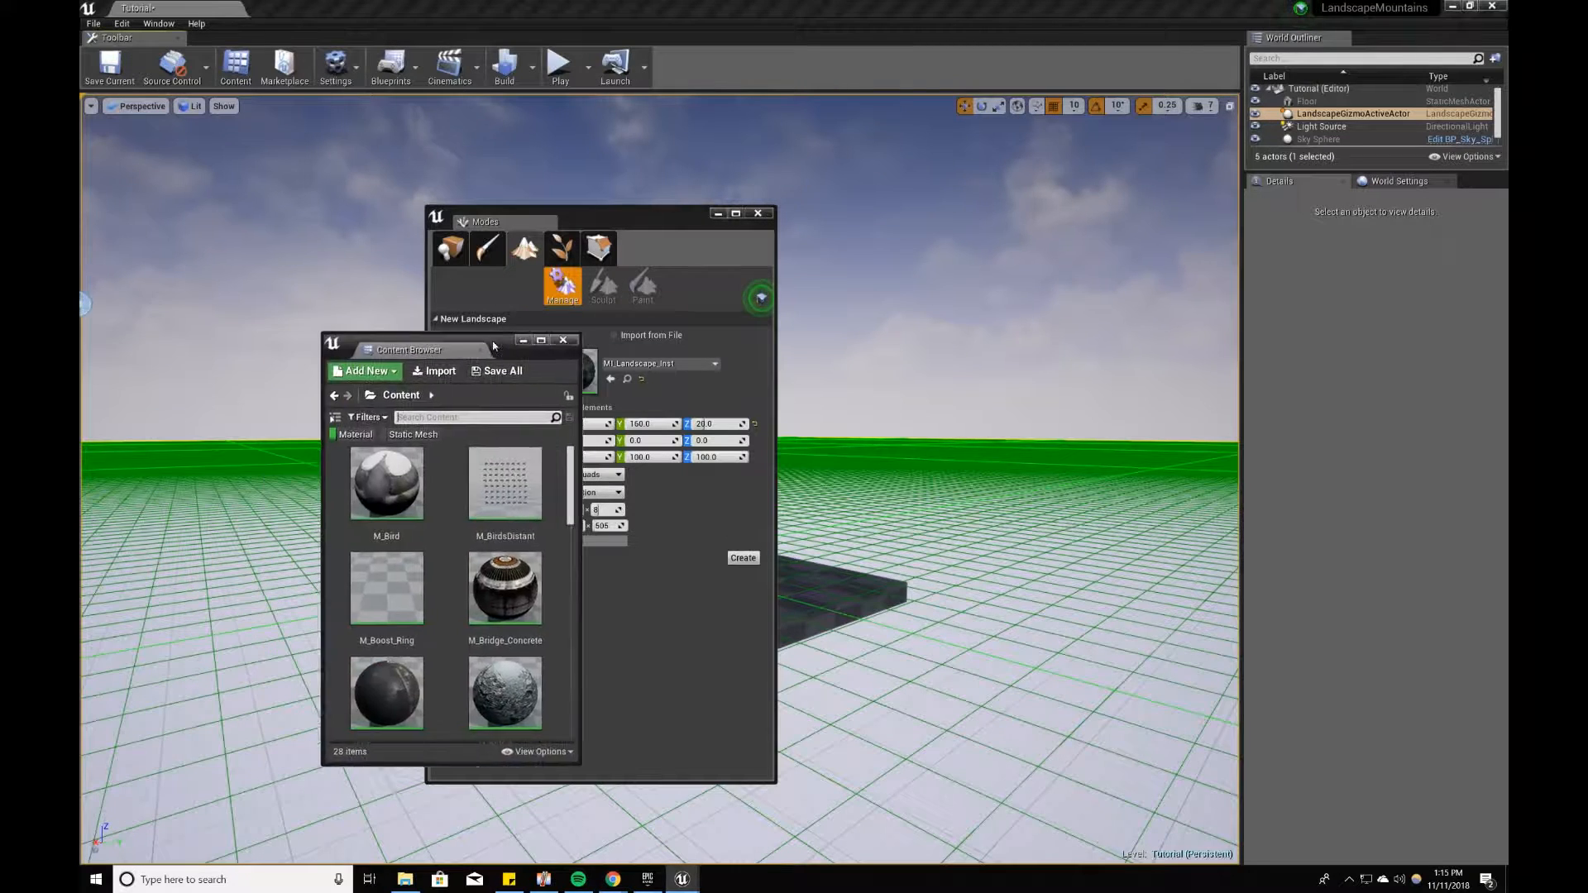
{"action": "left_click_drag", "start_coordinate": [489, 345], "coordinate": [991, 318]}
{"action": "left_click", "coordinate": [1039, 312]}
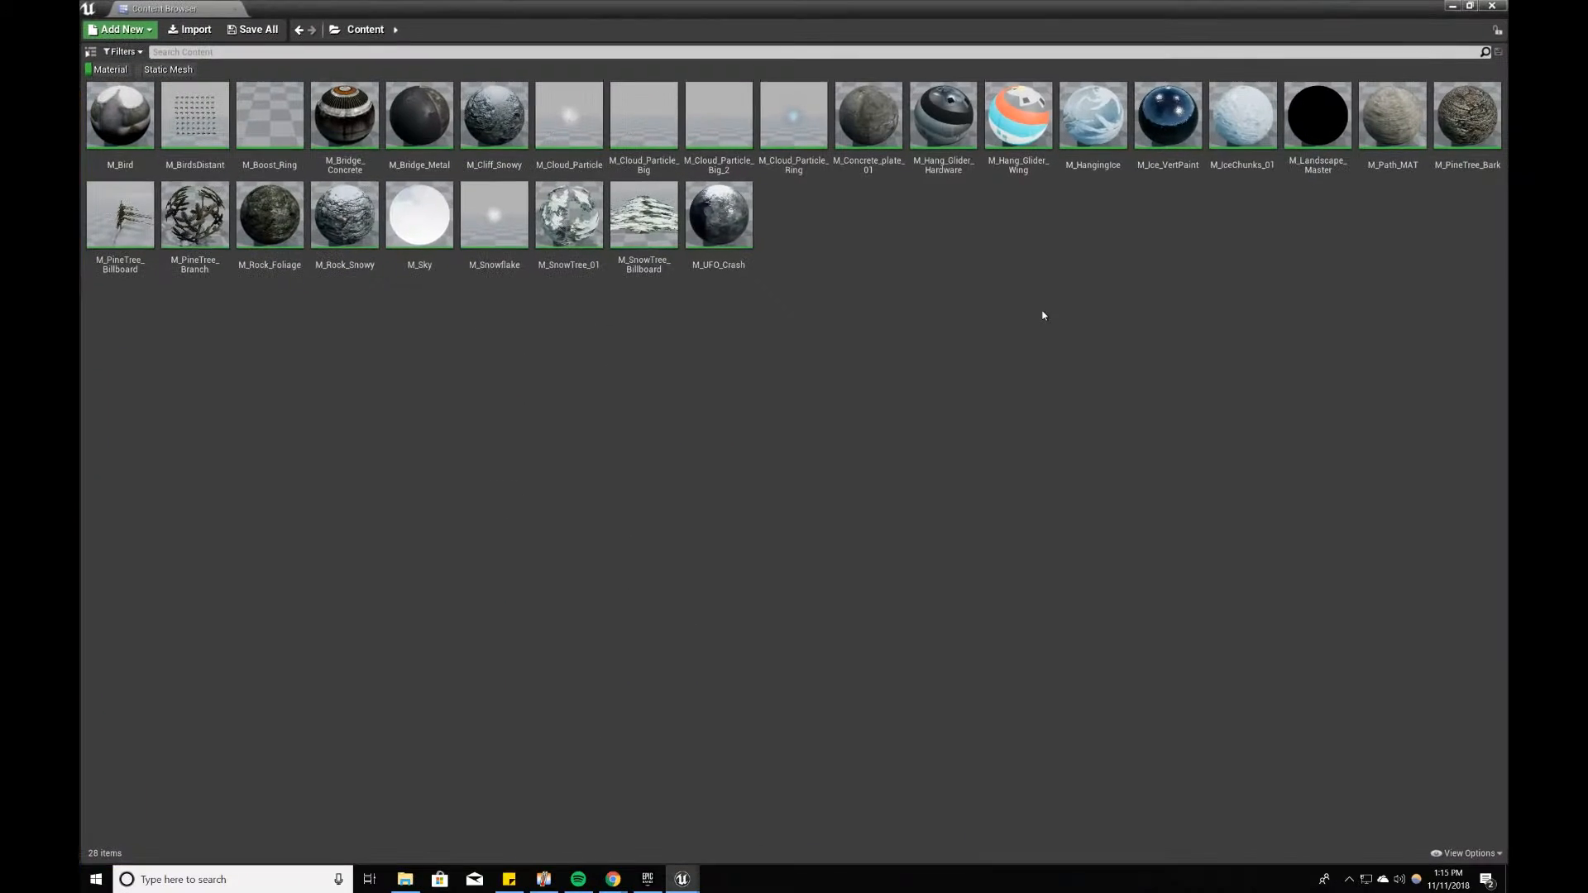
{"action": "left_click", "coordinate": [1472, 7]}
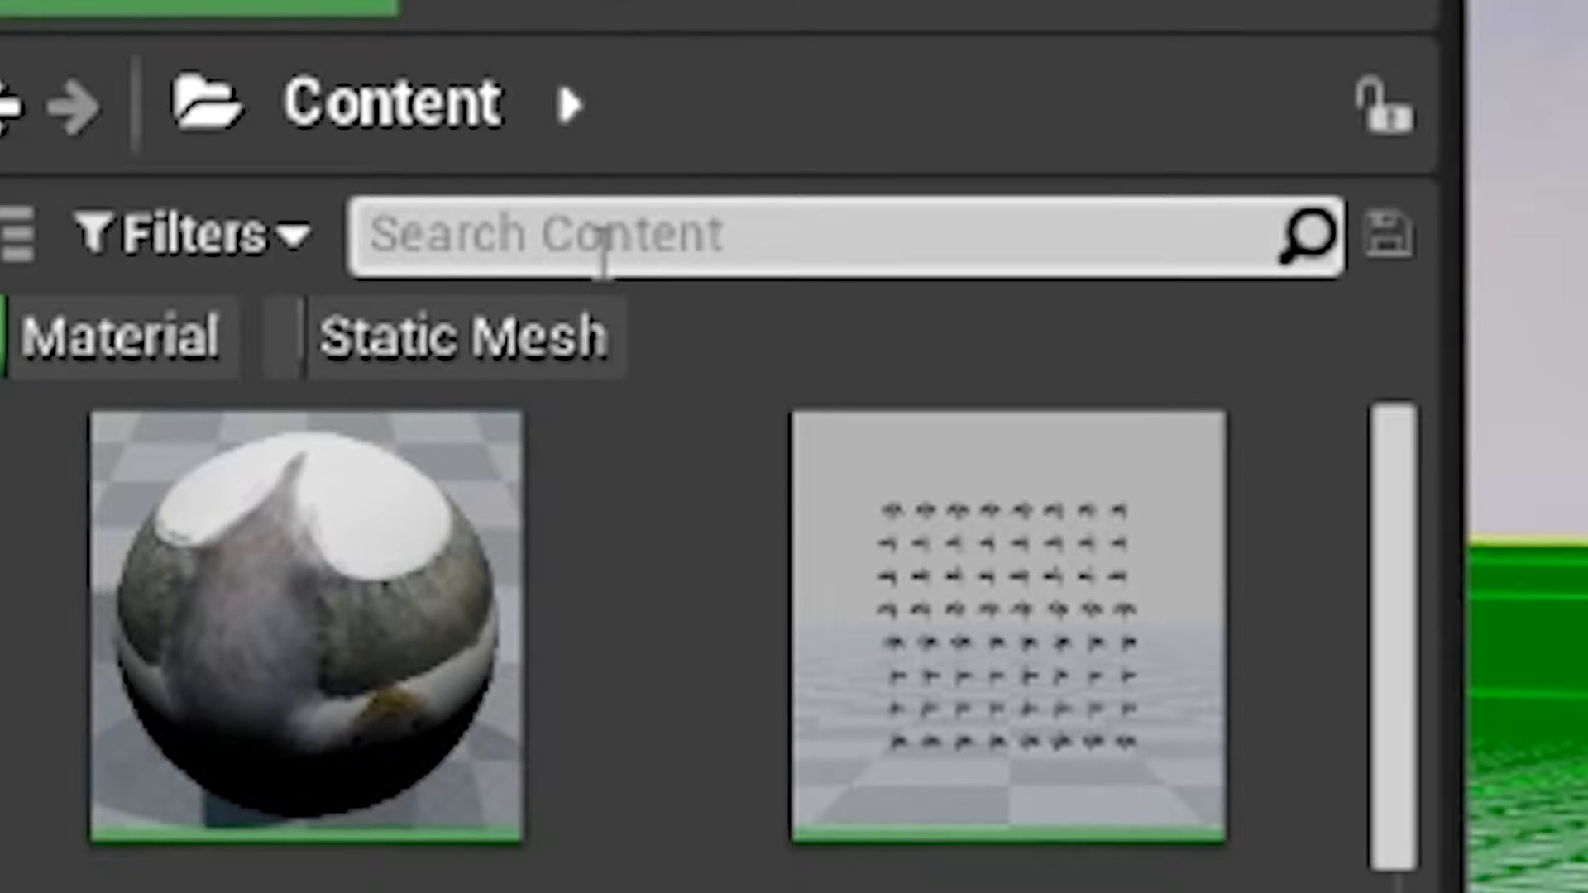
{"action": "left_click", "coordinate": [933, 388]}
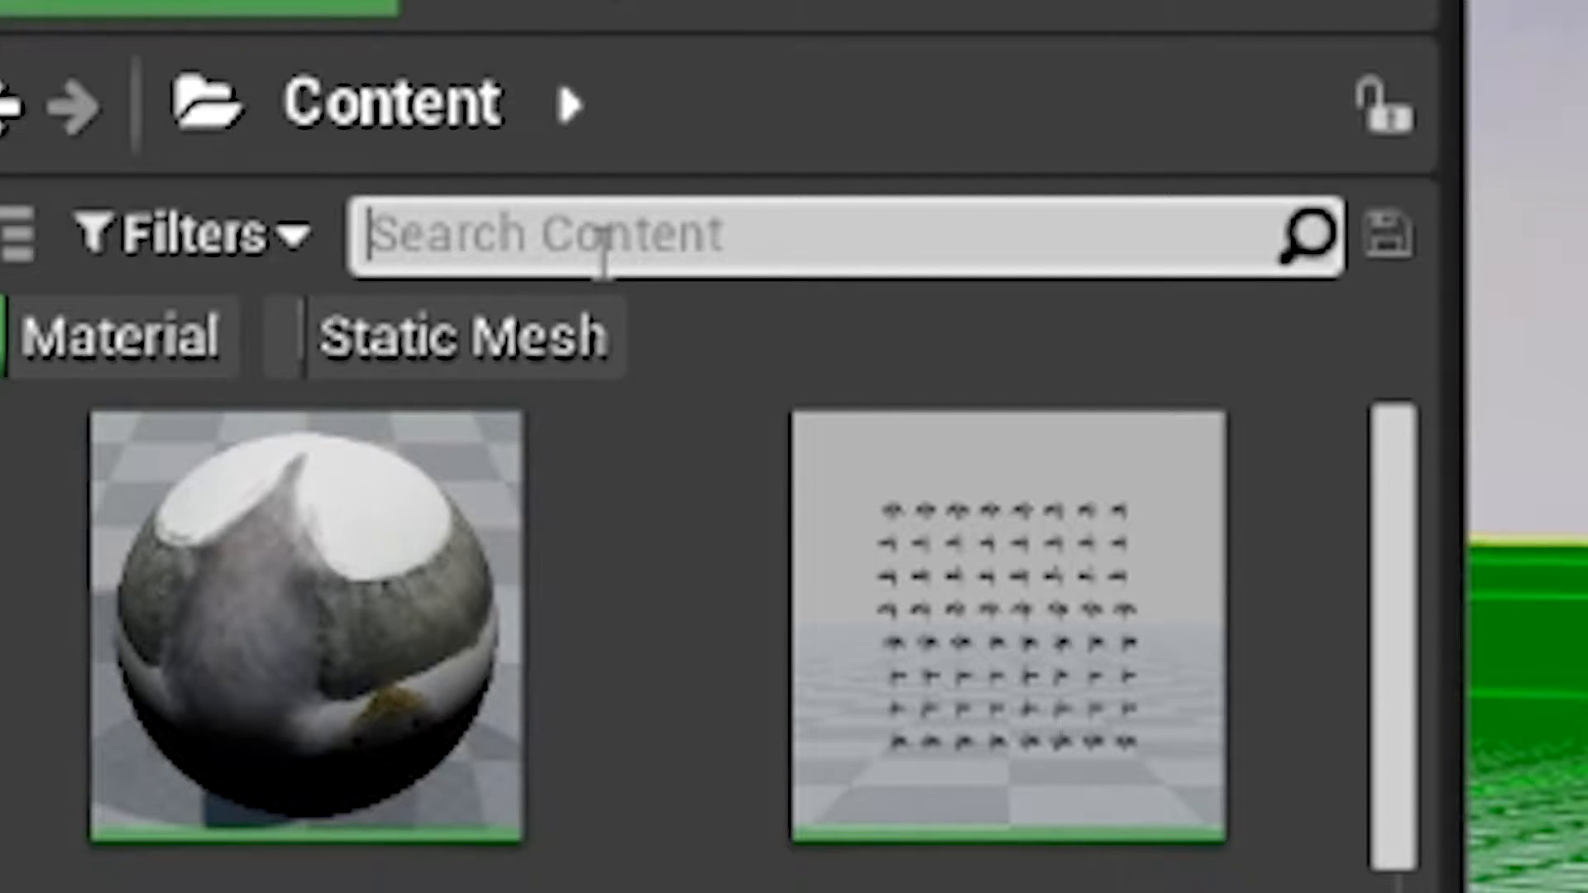
{"action": "type", "text": "land"}
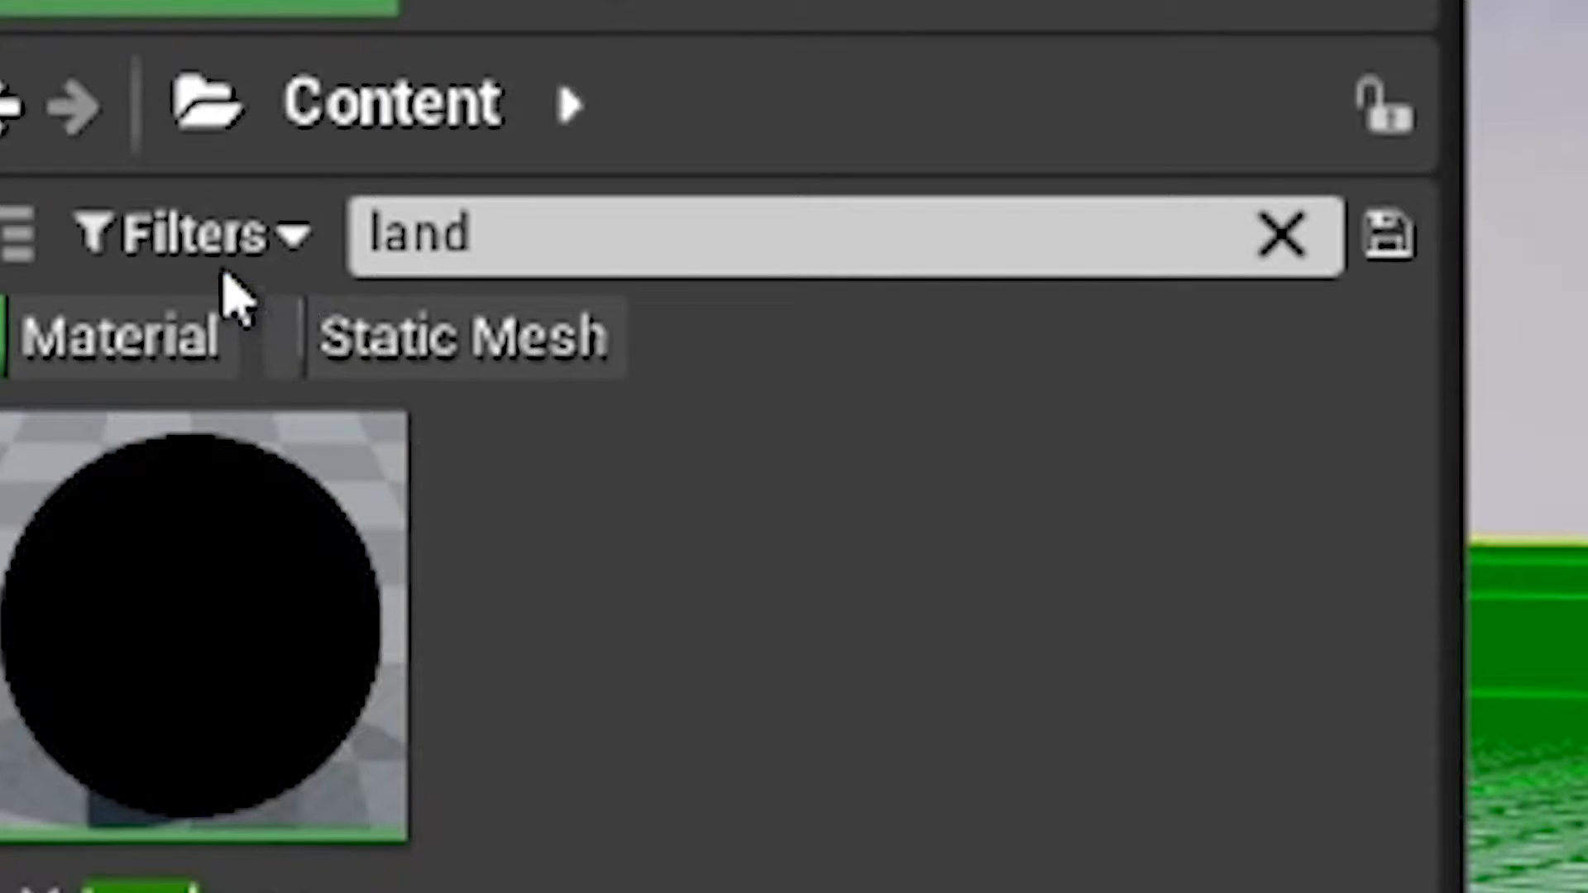
{"action": "left_click", "coordinate": [131, 374]}
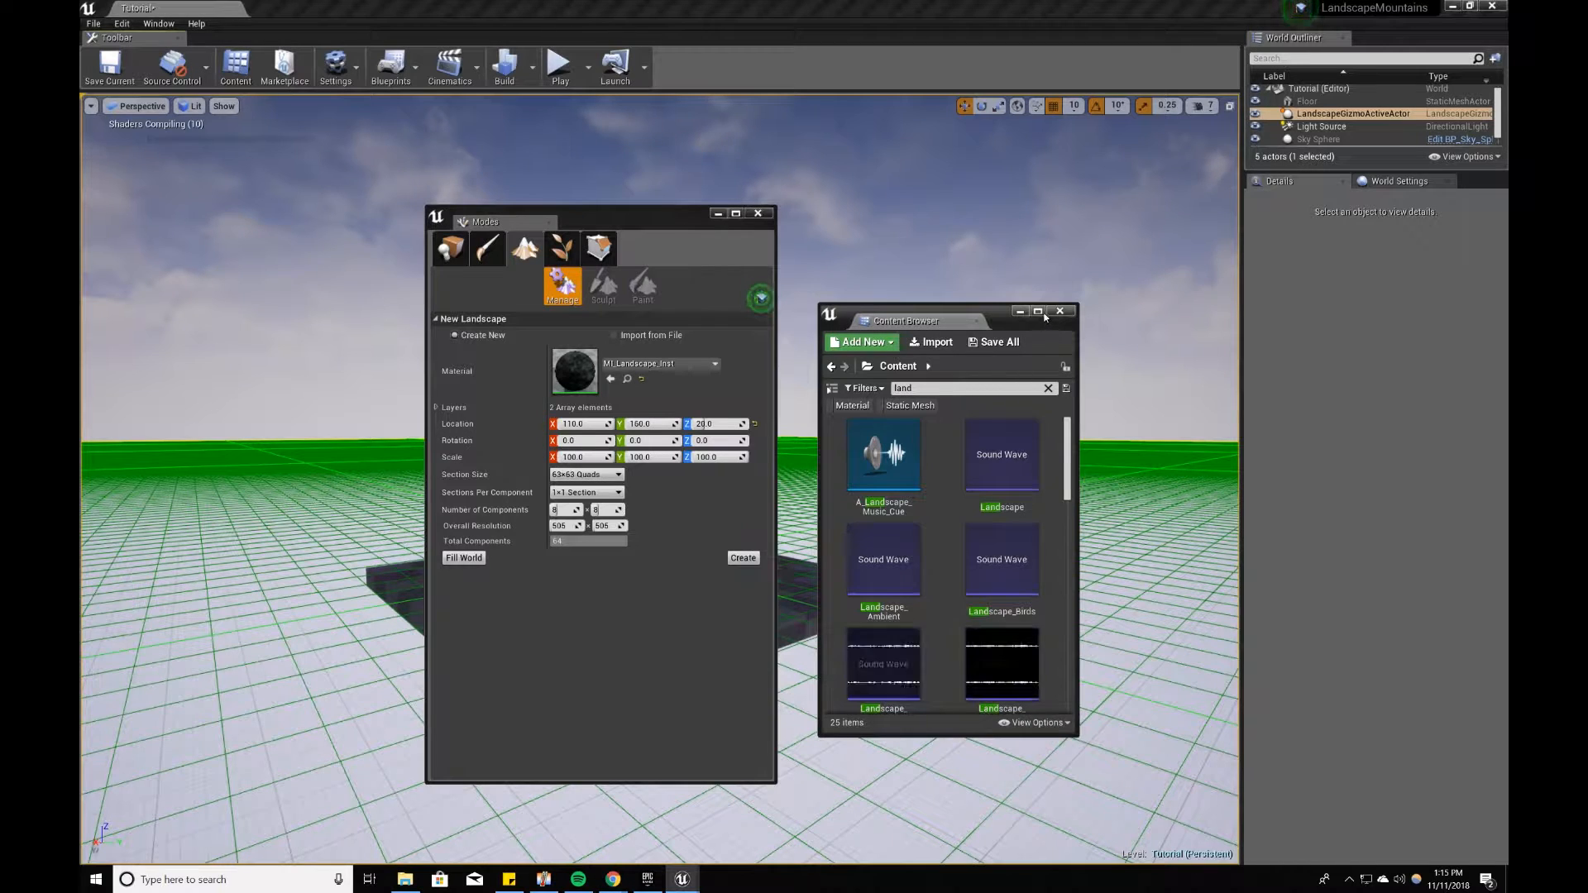
Step: Locate and select the MI_Landscape_Inst material among the landscape assets, keeping the Content Browser beside the landscape settings
{"action": "left_click", "coordinate": [1044, 315]}
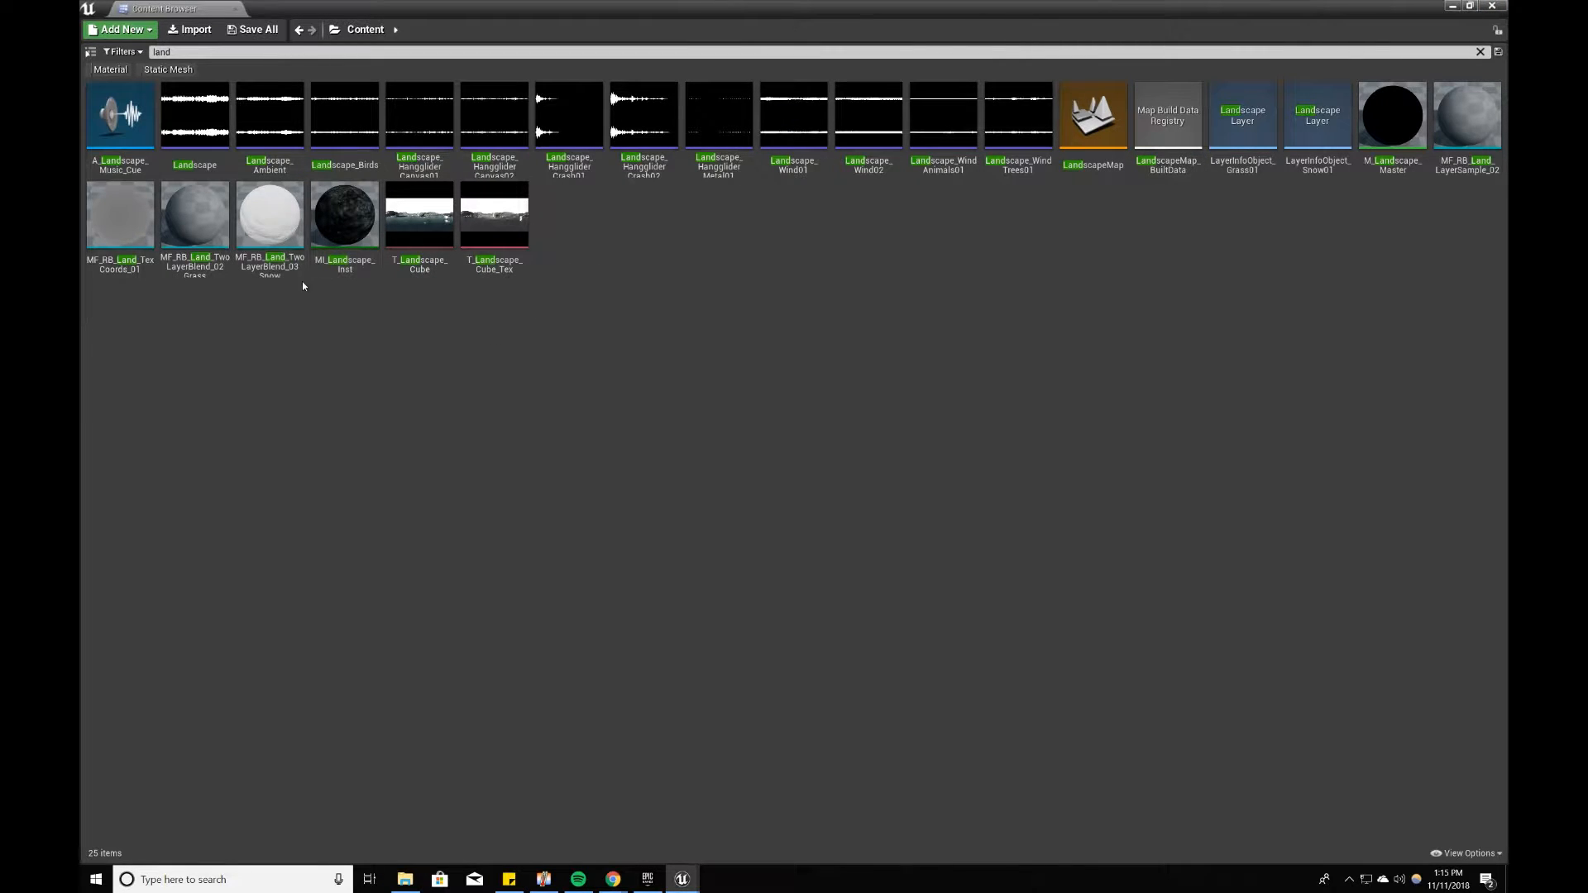
{"action": "left_click", "coordinate": [364, 244]}
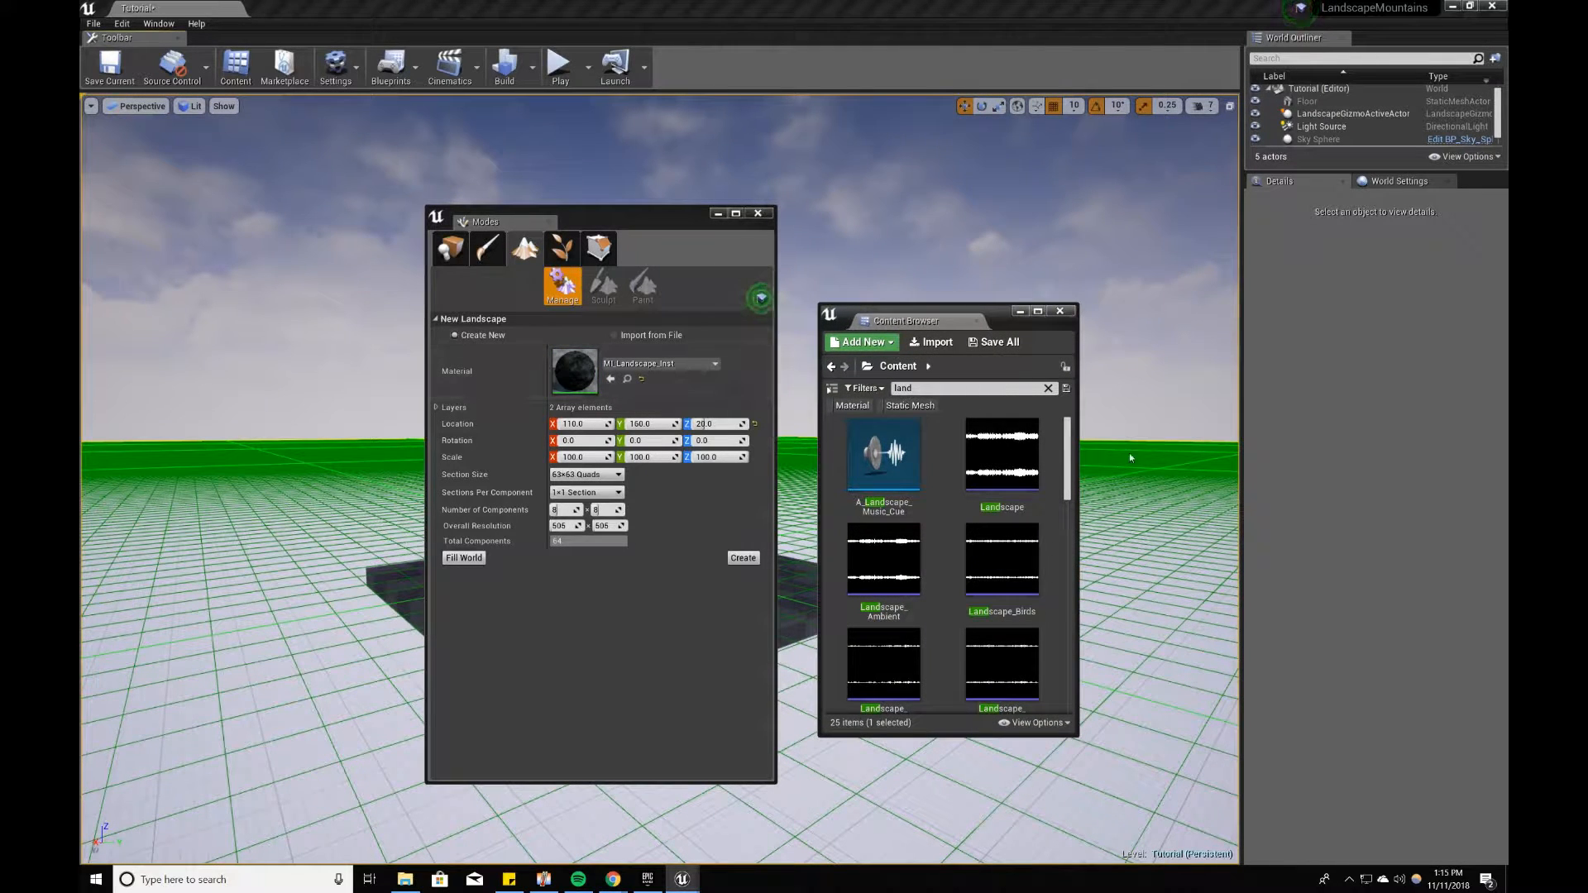
{"action": "left_click_drag", "start_coordinate": [1065, 464], "coordinate": [1056, 674]}
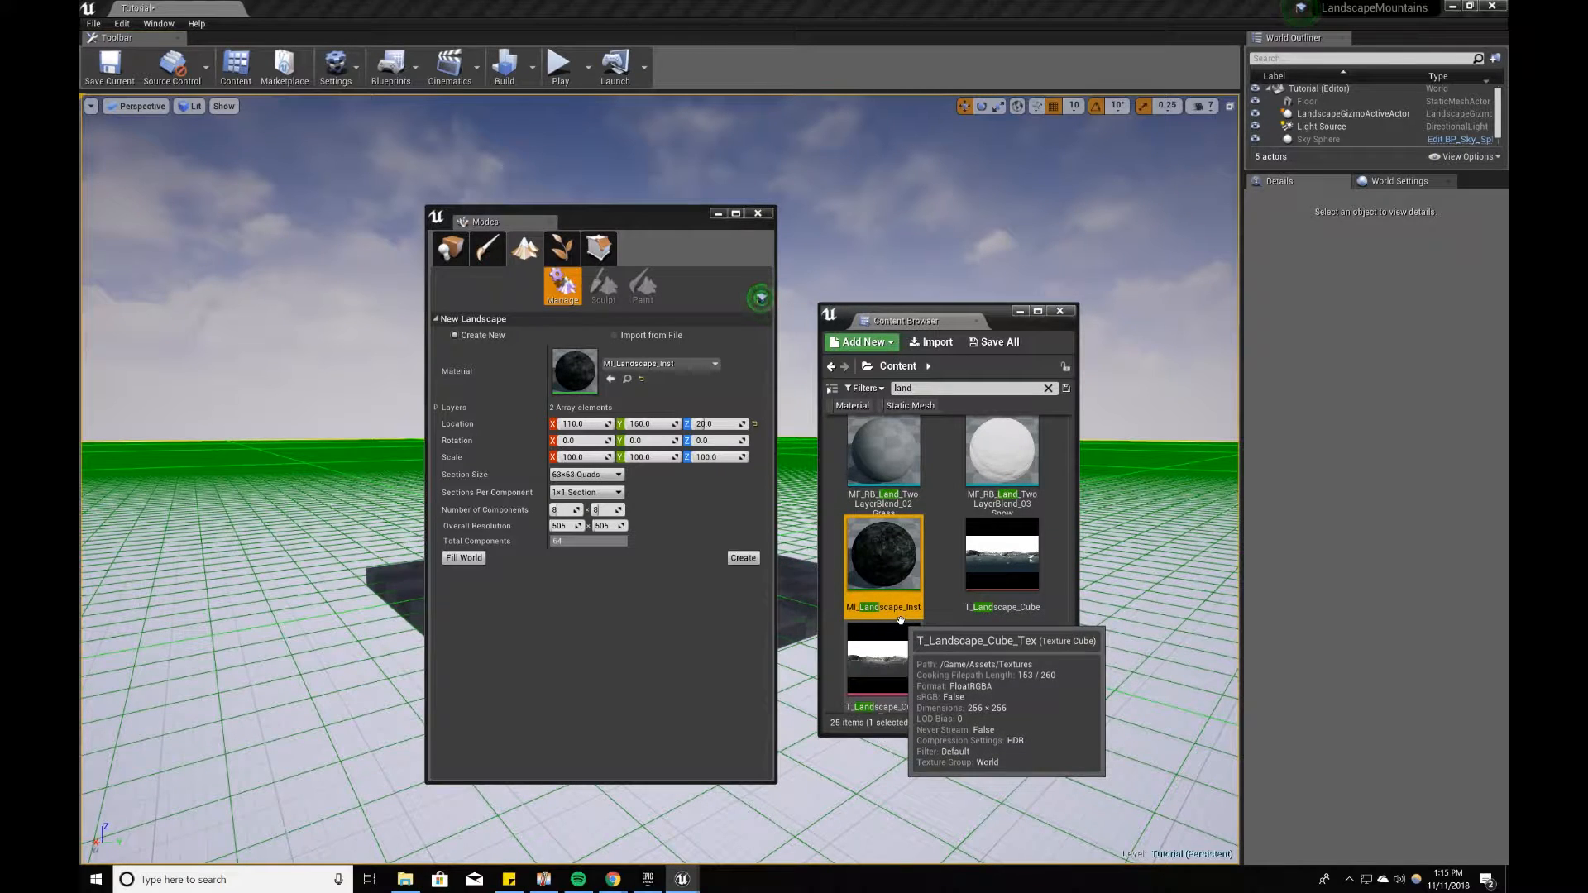
{"action": "left_click_drag", "start_coordinate": [997, 314], "coordinate": [974, 188]}
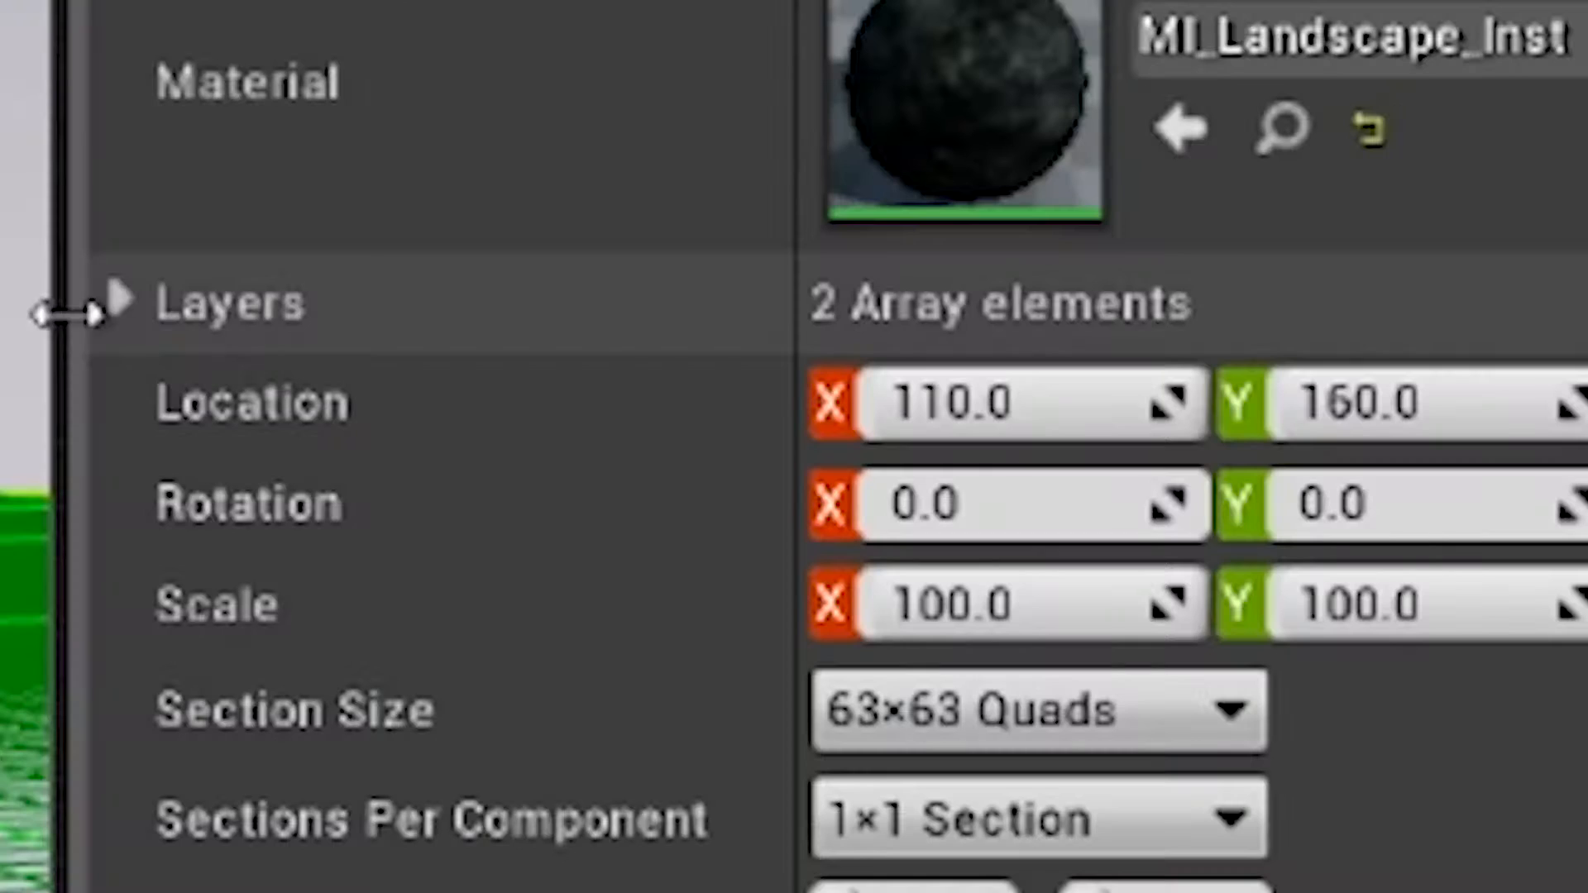
Step: Assign LayerInfoObject_Snow01 to the Snow01 layer and LayerInfoObject_Grass01 to the Grass01 layer of the new landscape
{"action": "left_click", "coordinate": [435, 407]}
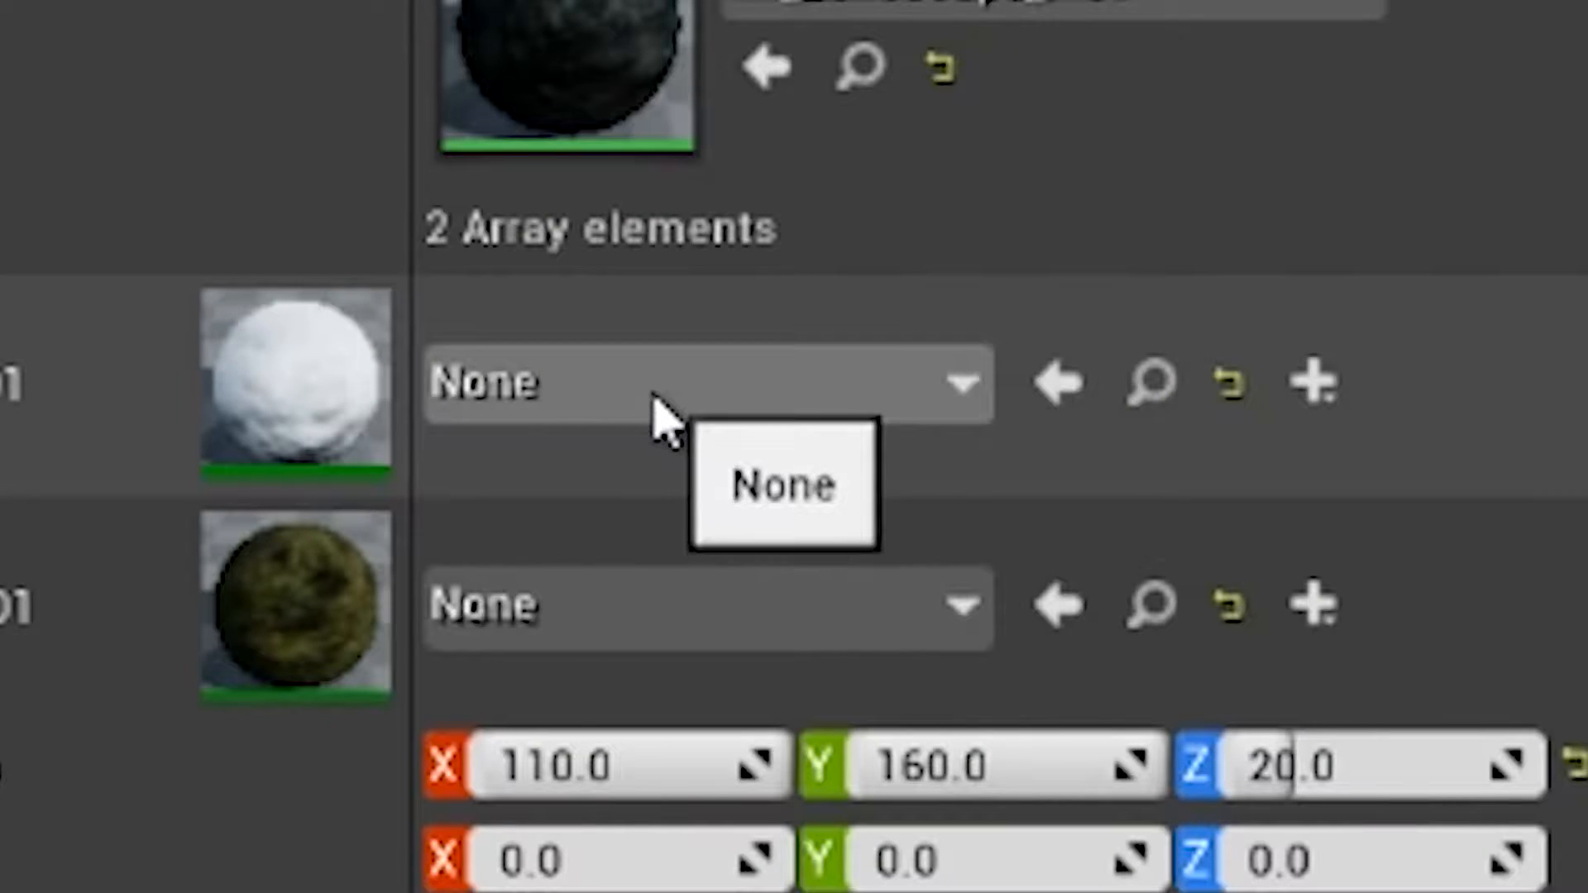
{"action": "left_click", "coordinate": [590, 437]}
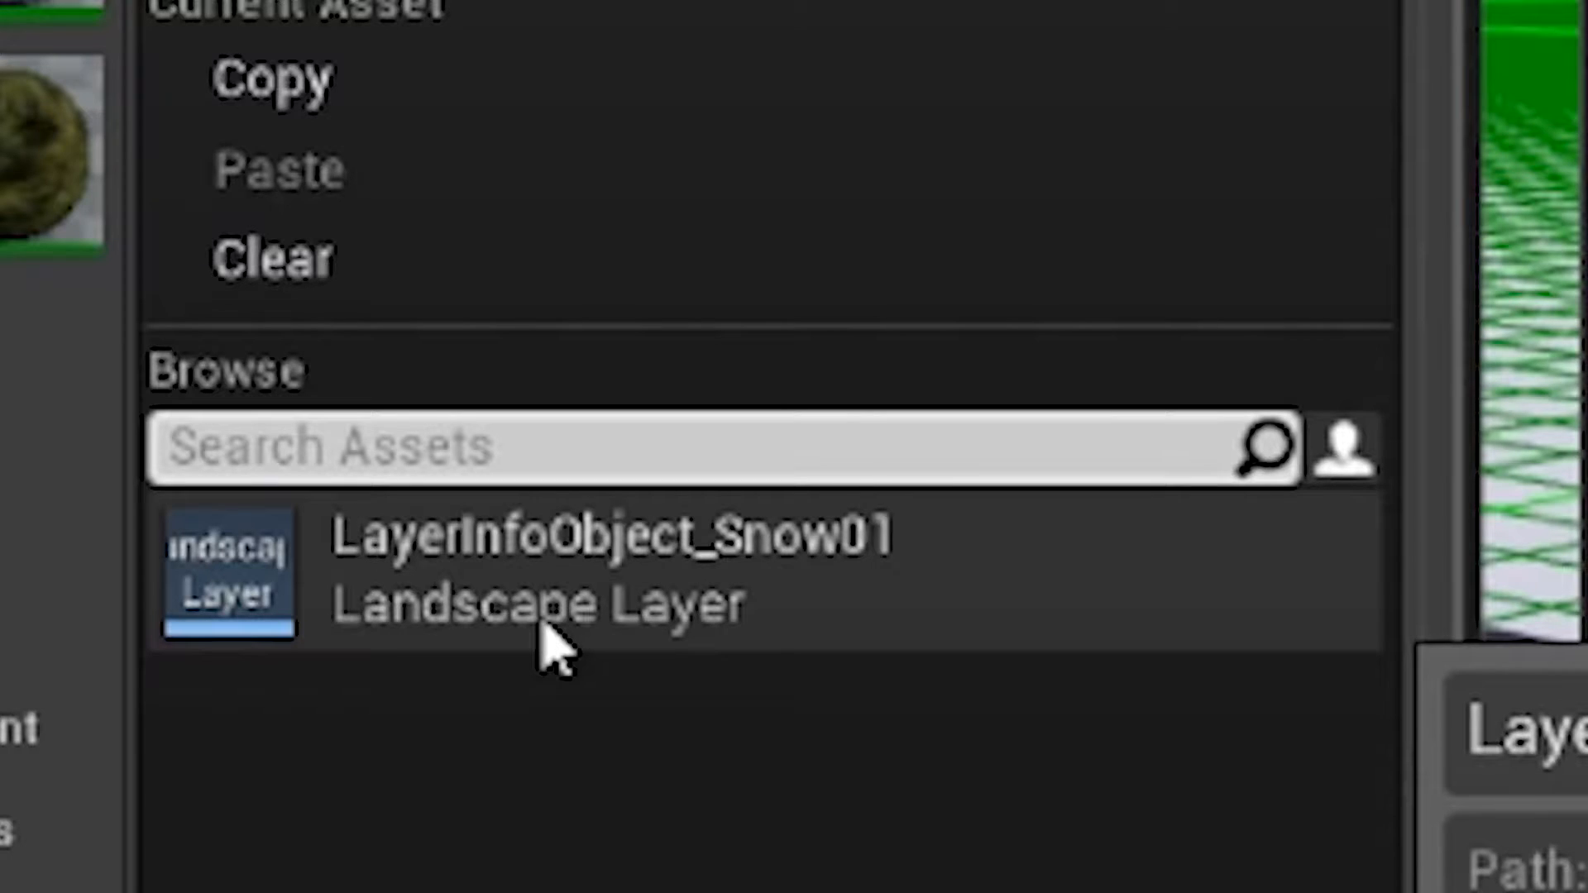
{"action": "left_click", "coordinate": [555, 637]}
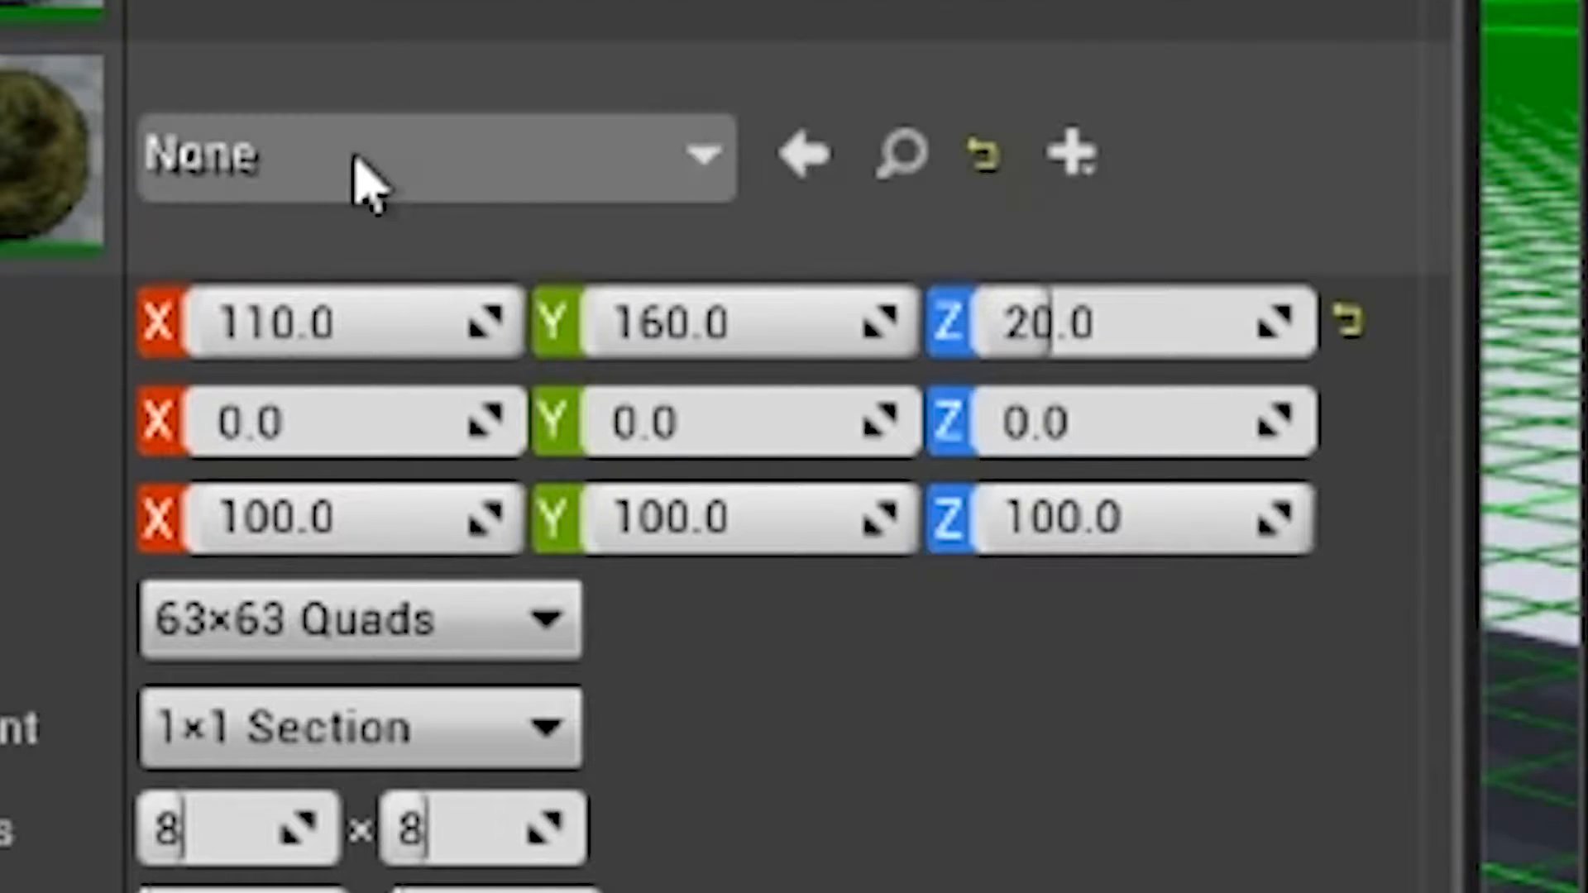
{"action": "left_click", "coordinate": [364, 175]}
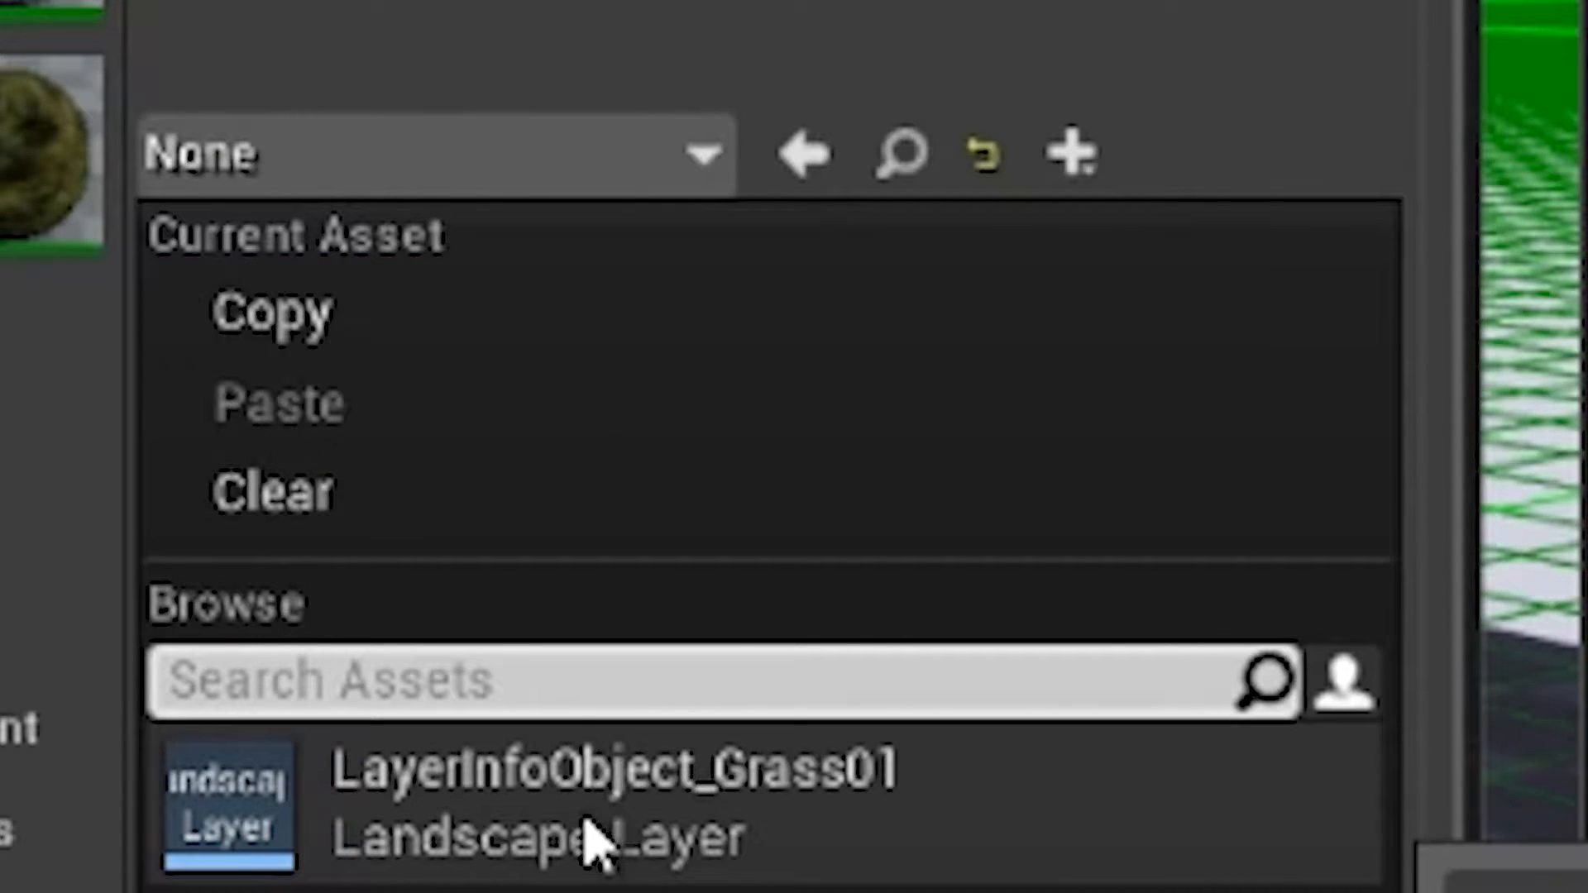
{"action": "left_click", "coordinate": [587, 832]}
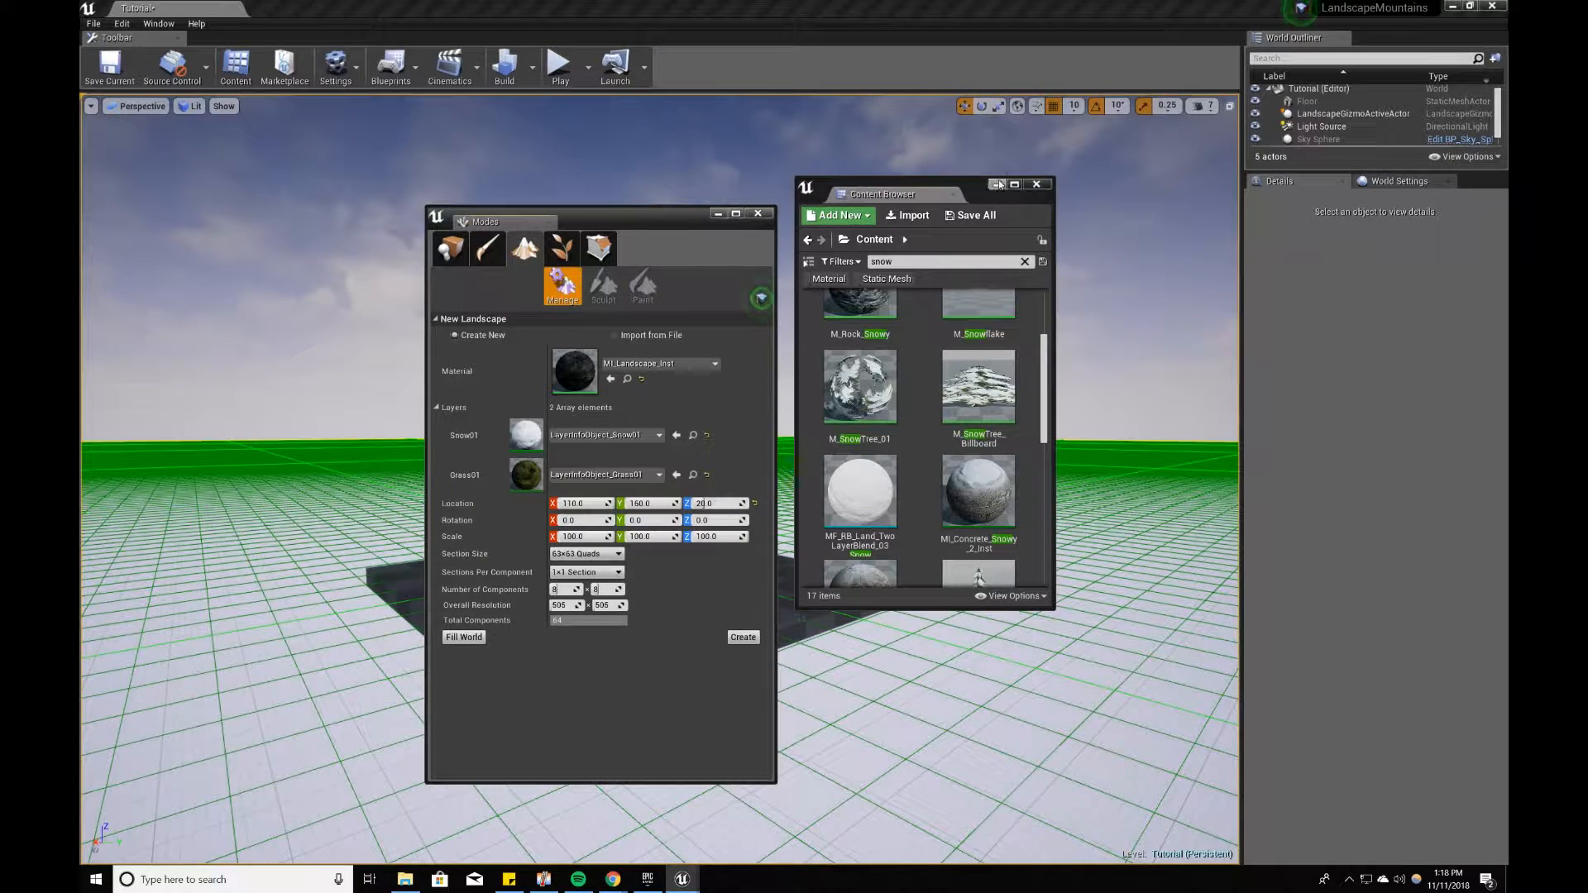
Step: Minimize the Content Browser and set the new landscape's section size to 7×7 Quads
{"action": "left_click", "coordinate": [998, 185]}
{"action": "left_click_drag", "start_coordinate": [667, 213], "coordinate": [686, 142]}
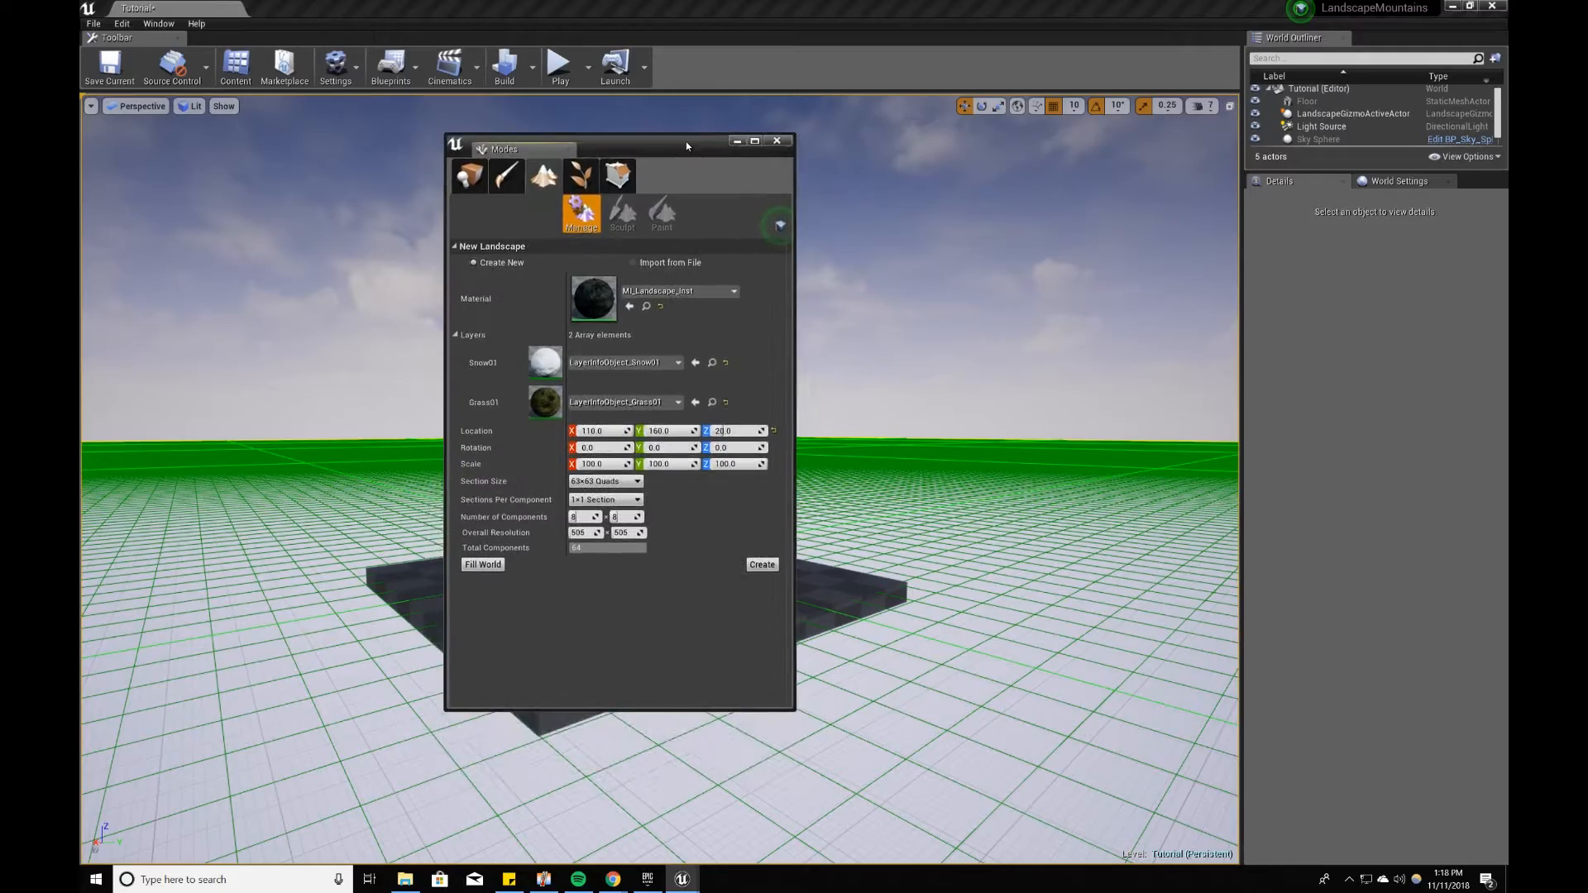
{"action": "mouse_move", "coordinate": [1027, 398]}
{"action": "right_mouse_down"}
{"action": "mouse_move", "coordinate": [1042, 455]}
{"action": "mouse_move", "coordinate": [1224, 455]}
{"action": "mouse_move", "coordinate": [1097, 414]}
{"action": "mouse_move", "coordinate": [1096, 442]}
{"action": "mouse_move", "coordinate": [1036, 416]}
{"action": "right_mouse_up"}
{"action": "key", "text": "s"}
{"action": "key", "text": "w"}
{"action": "key", "text": "s"}
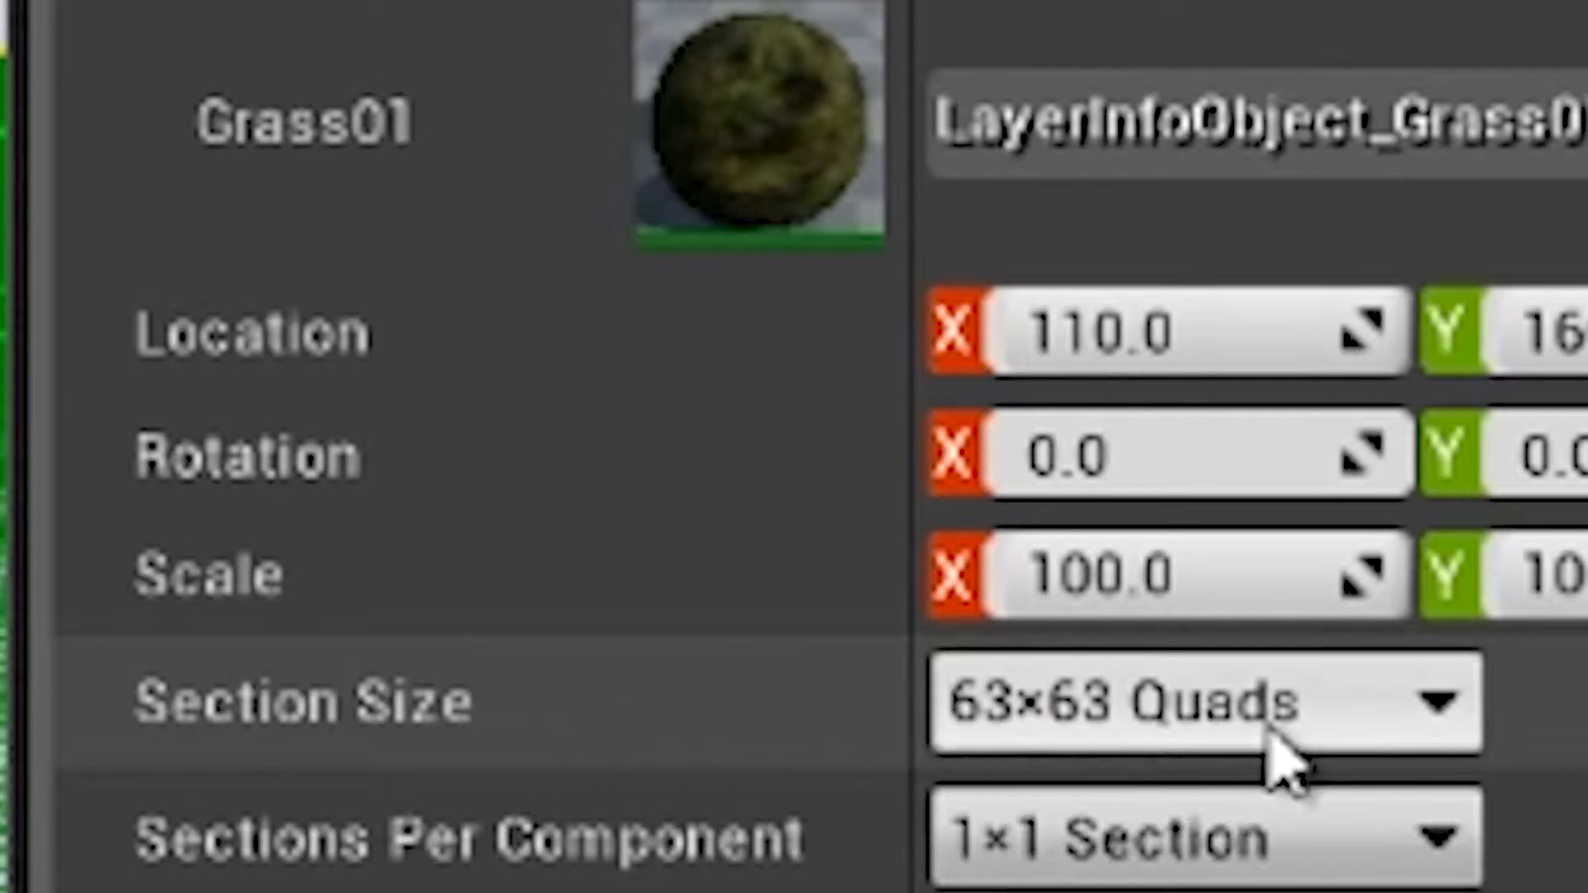
{"action": "left_click", "coordinate": [1214, 745]}
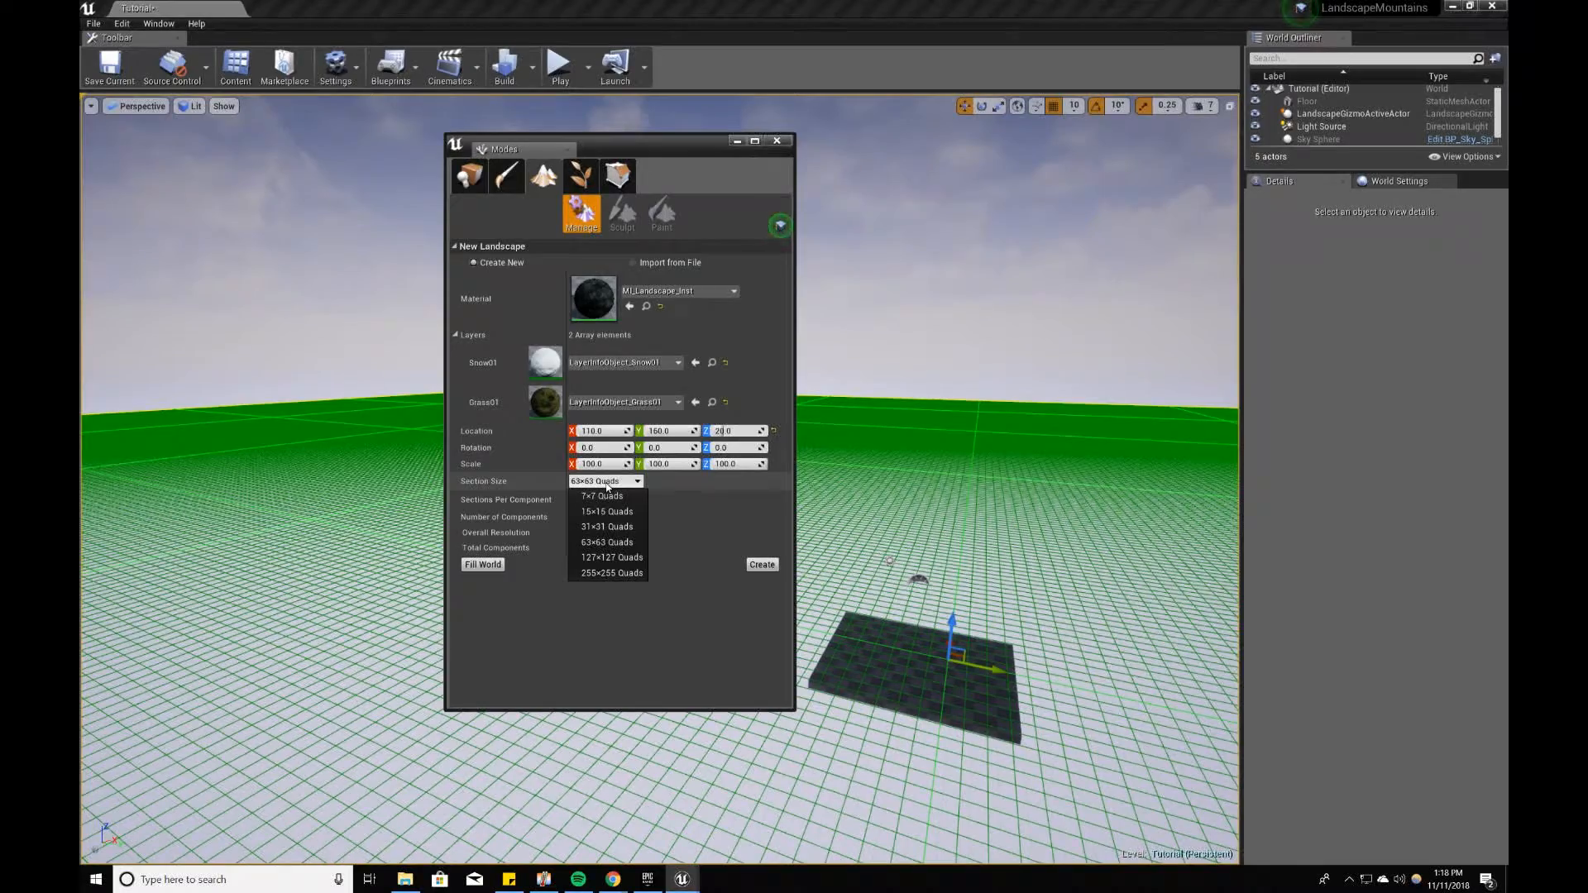
{"action": "right_click_drag", "start_coordinate": [910, 497], "coordinate": [951, 546]}
{"action": "key", "text": "s"}
{"action": "right_click_drag", "start_coordinate": [1017, 292], "coordinate": [1018, 292]}
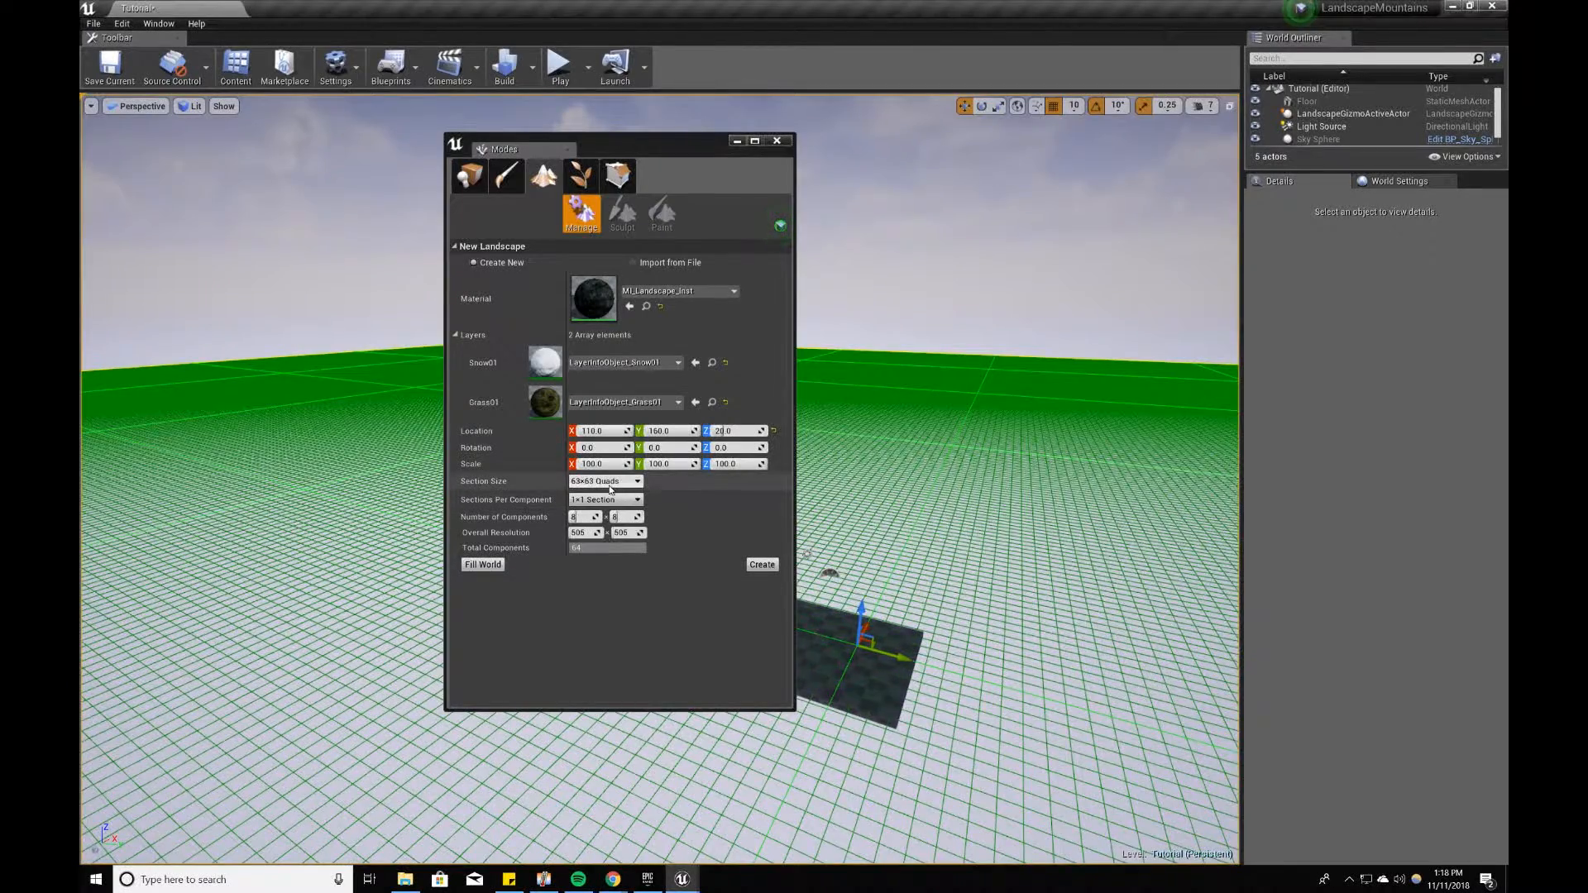
{"action": "left_click", "coordinate": [608, 483]}
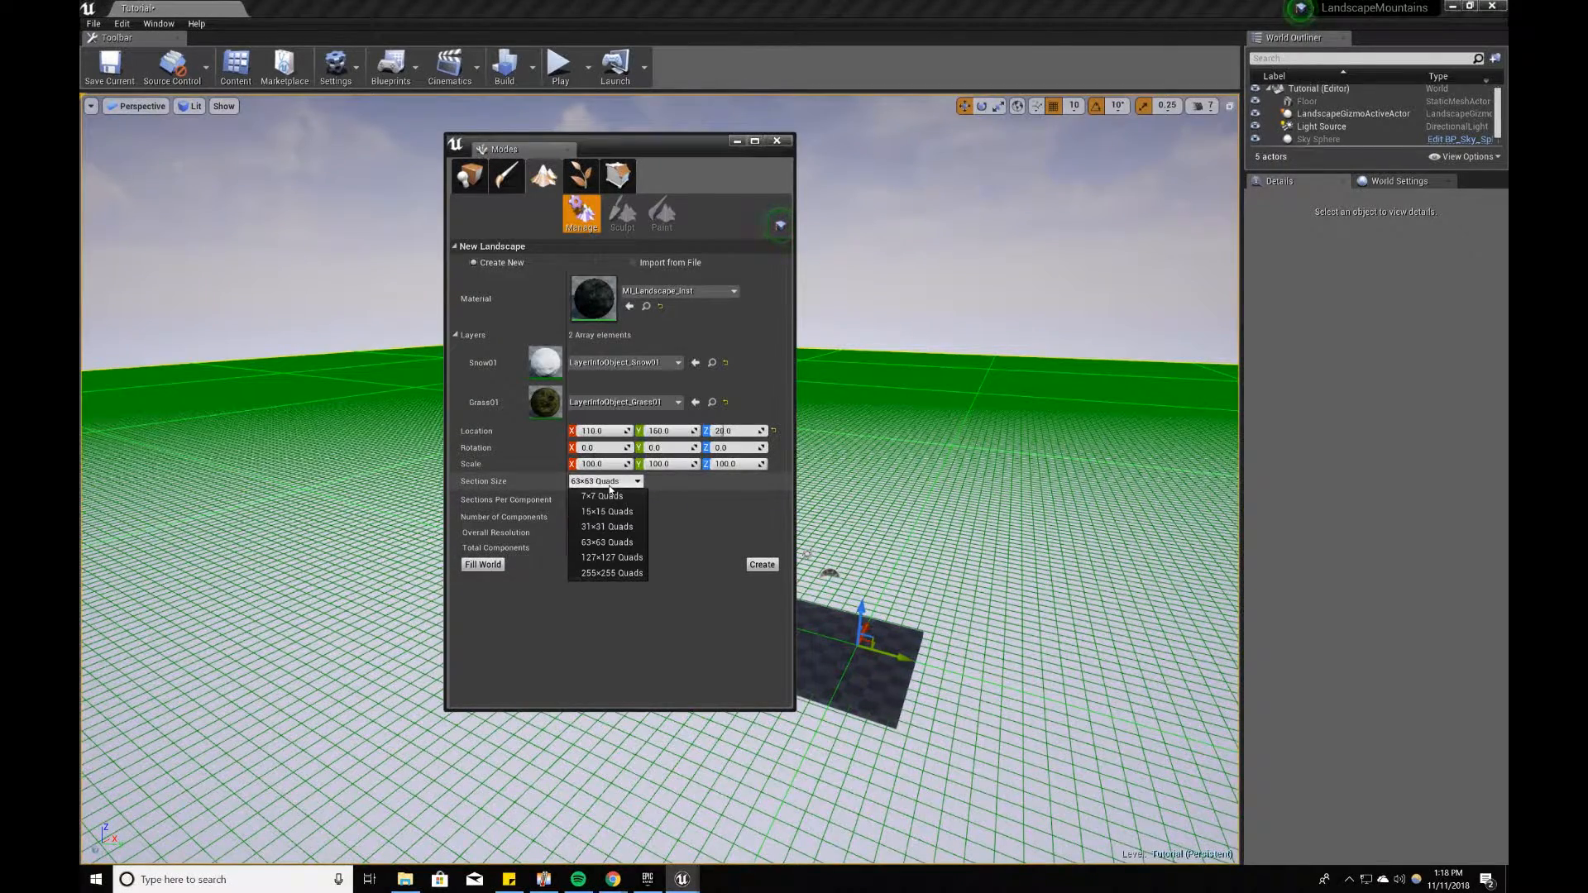
{"action": "left_click", "coordinate": [608, 495]}
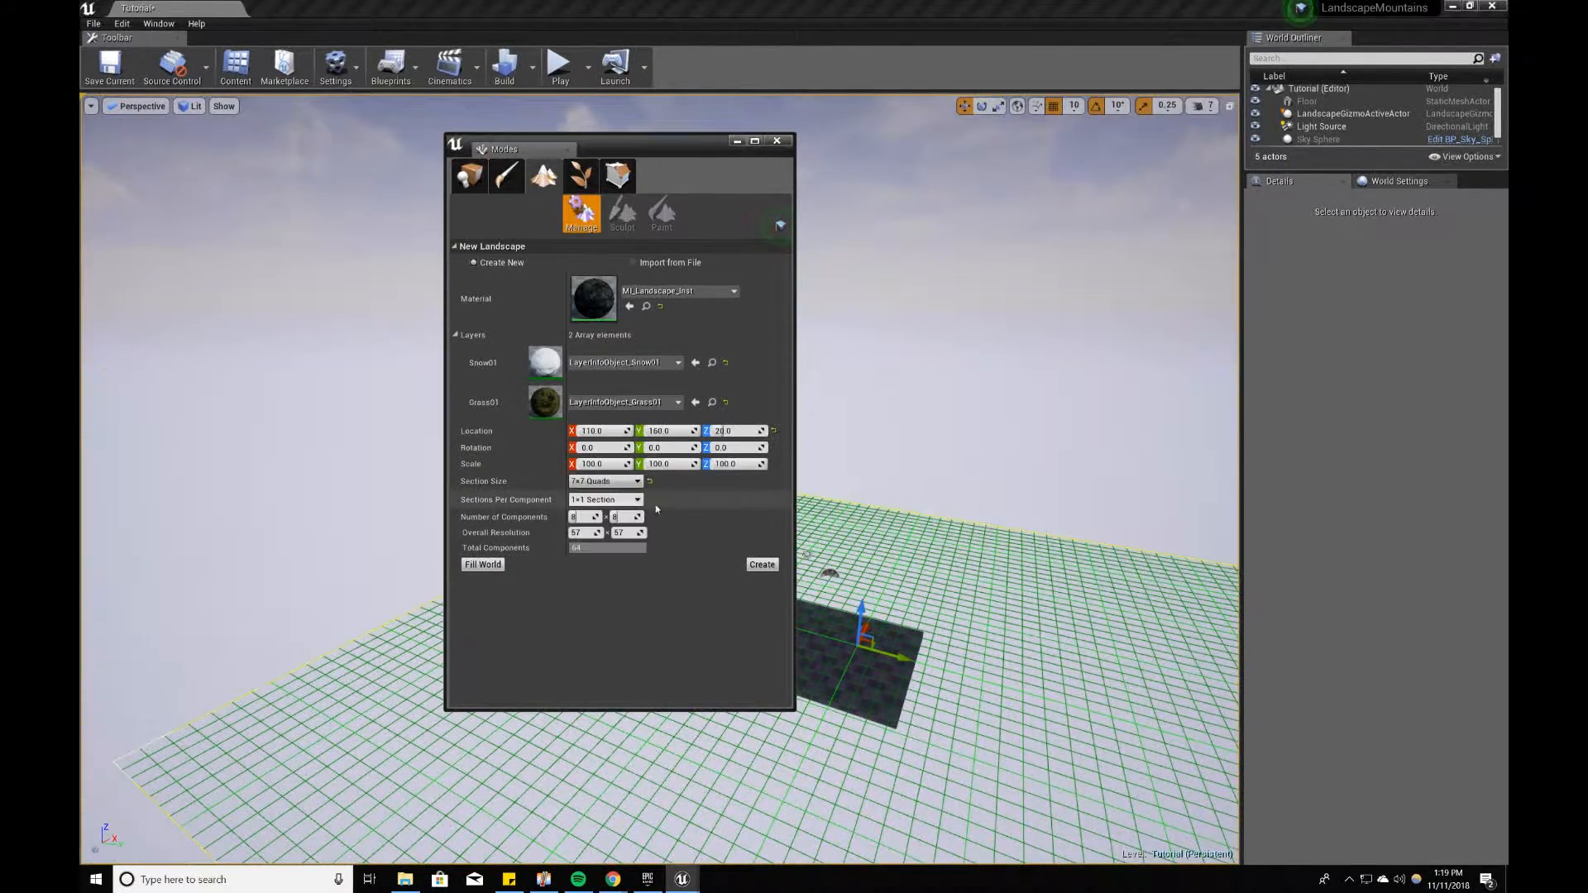
Step: Try section sizes of 15×15, 31×31 and 63×63 Quads for the new landscape
{"action": "key", "text": "w"}
{"action": "right_click_drag", "start_coordinate": [982, 565], "coordinate": [982, 565]}
{"action": "scroll", "coordinate": [942, 782], "scroll_direction": "down", "scroll_amount": 5}
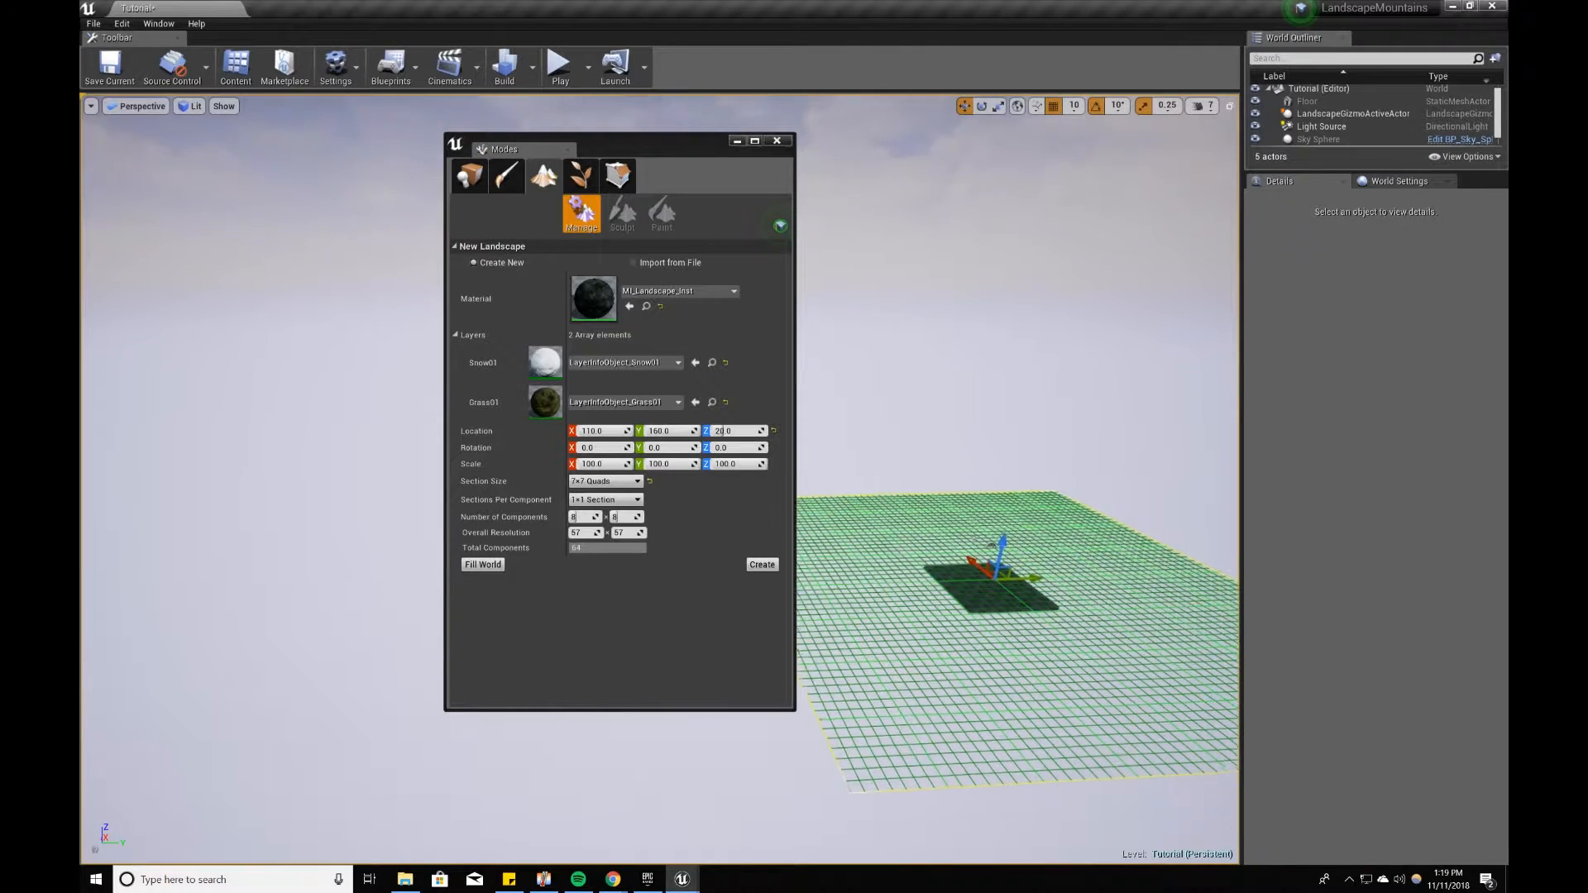
{"action": "left_click", "coordinate": [588, 482]}
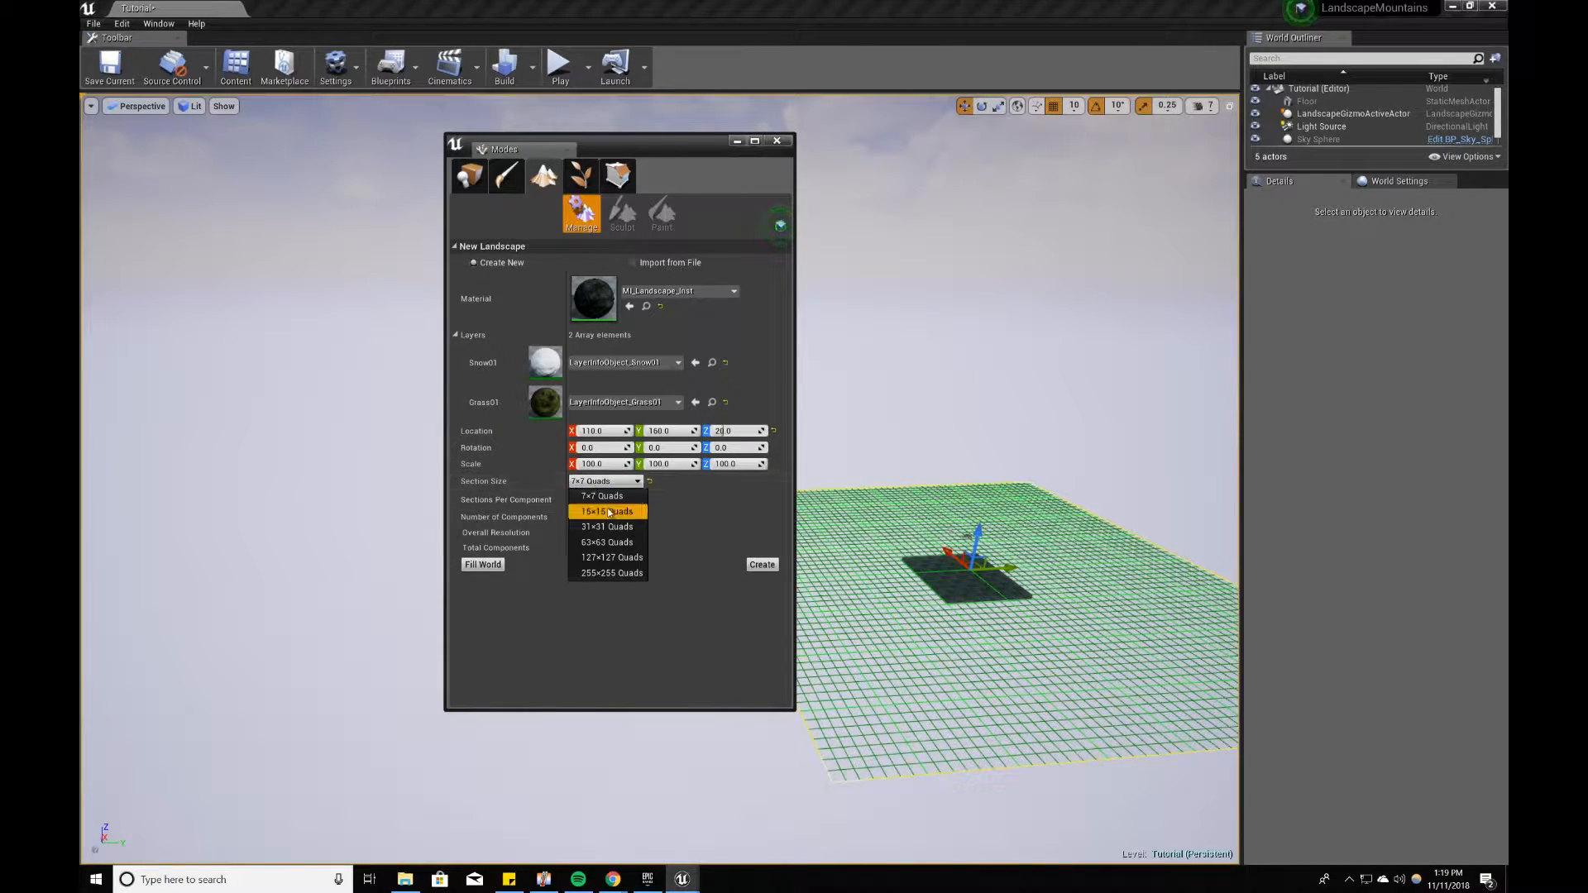
{"action": "left_click", "coordinate": [609, 511]}
{"action": "left_click", "coordinate": [588, 482]}
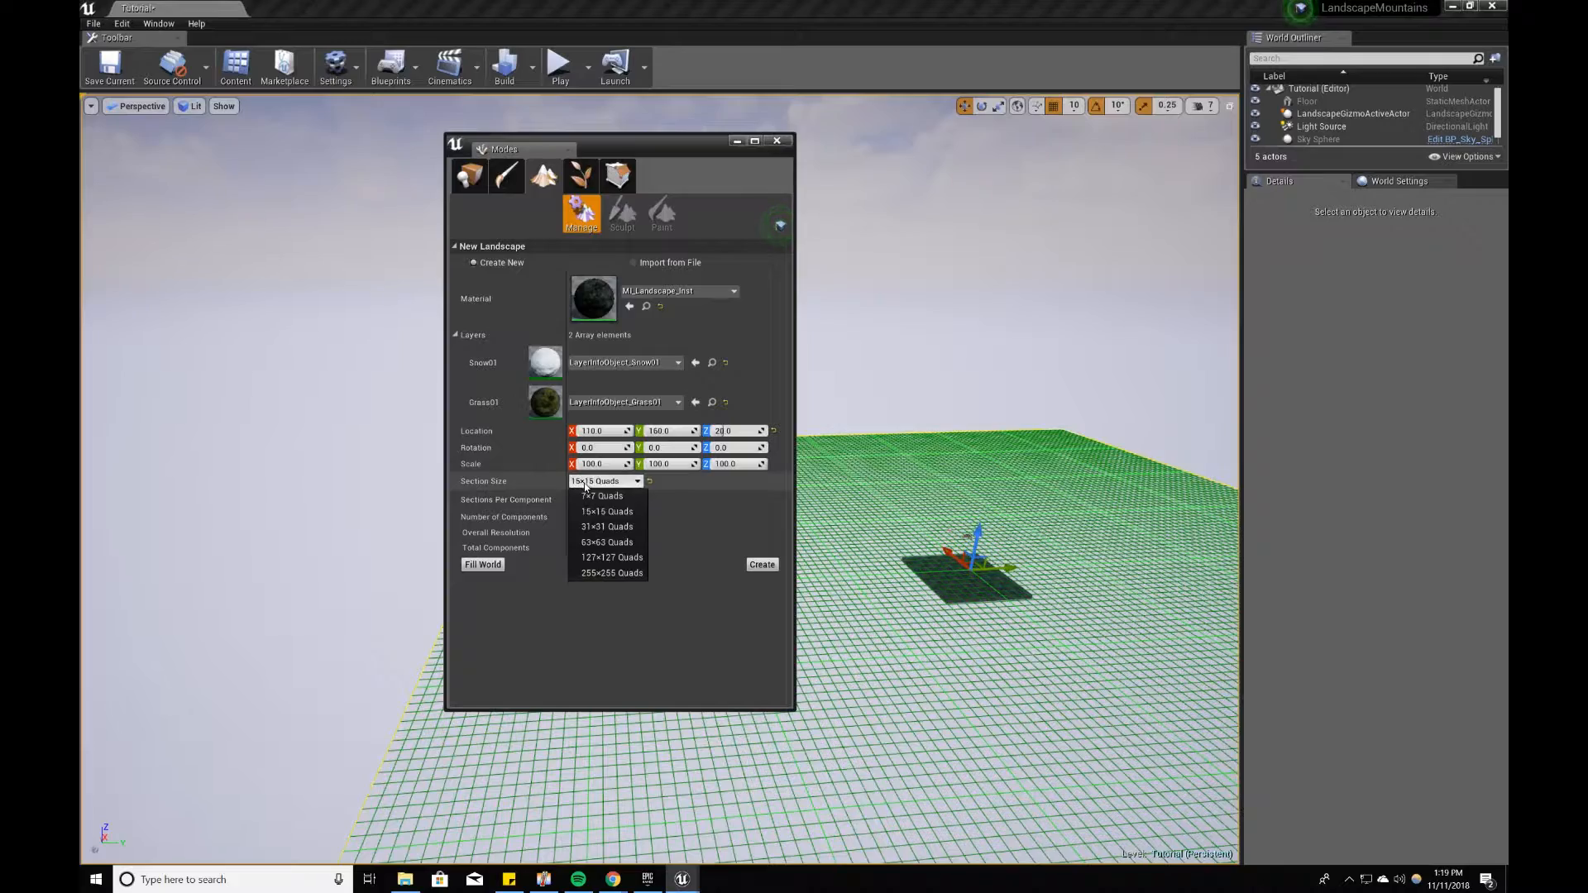
{"action": "left_click", "coordinate": [612, 527]}
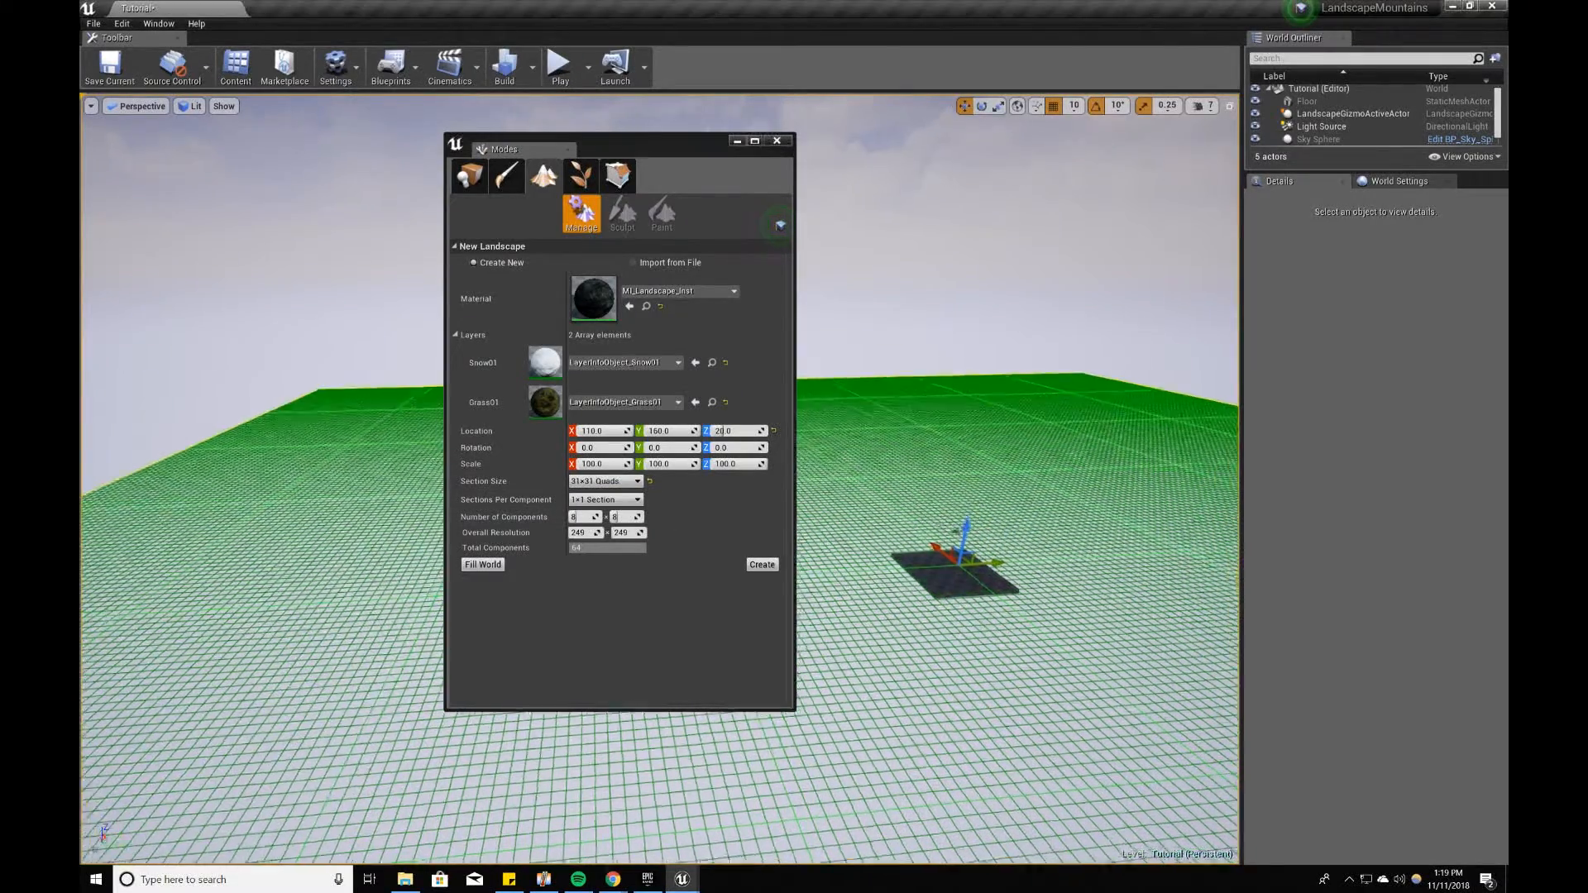
{"action": "left_click", "coordinate": [603, 482]}
{"action": "left_click", "coordinate": [607, 543]}
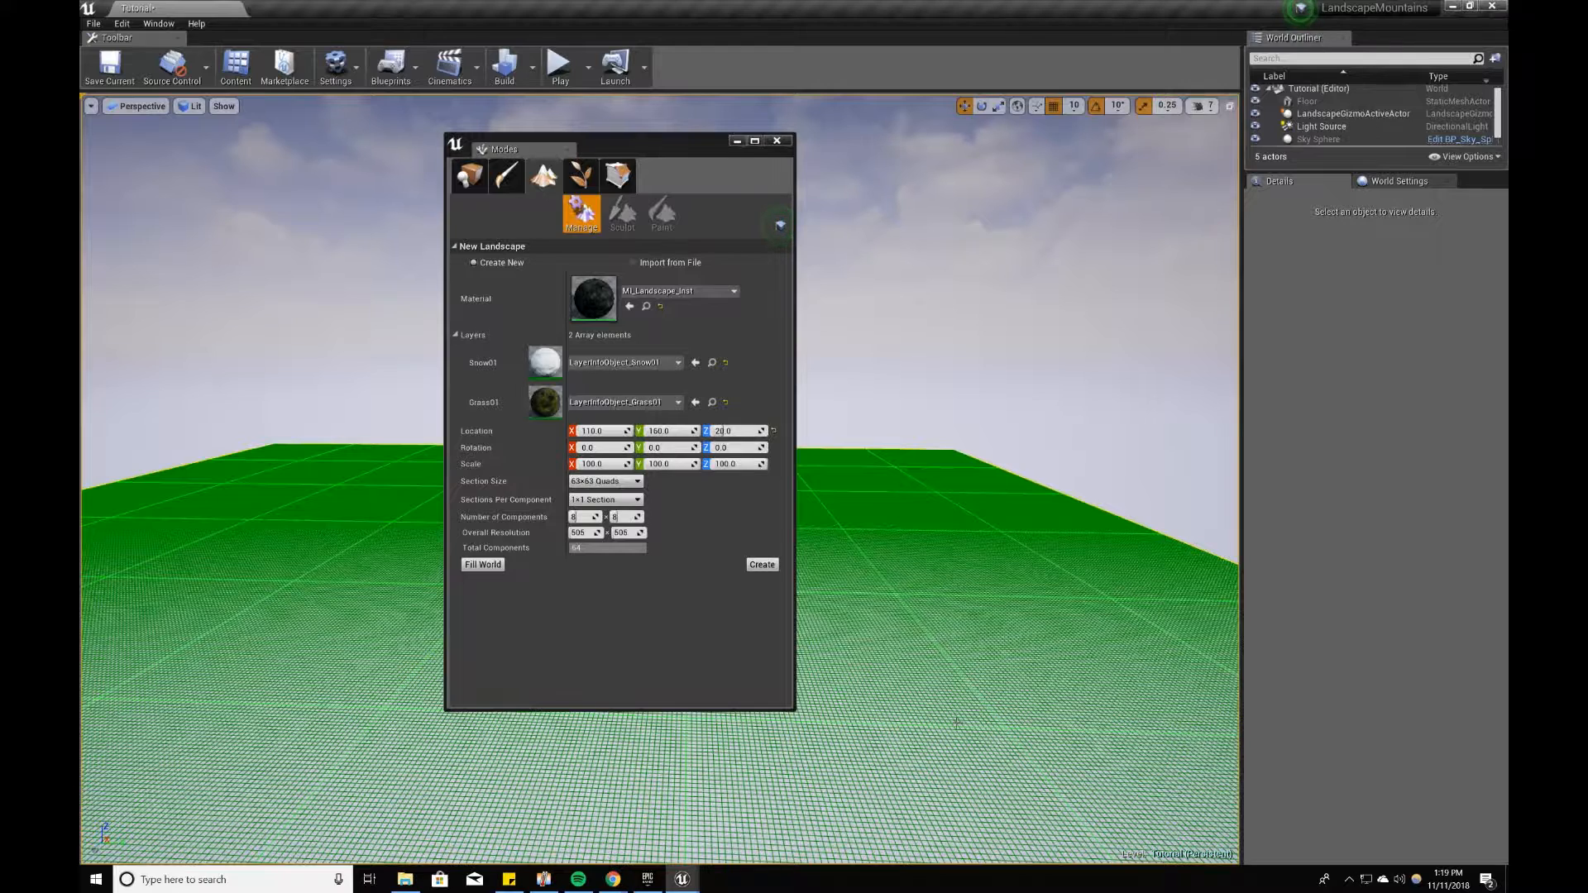
Step: Set the section size to 31×31 Quads and create the landscape
{"action": "left_click", "coordinate": [608, 481]}
{"action": "left_click", "coordinate": [608, 527]}
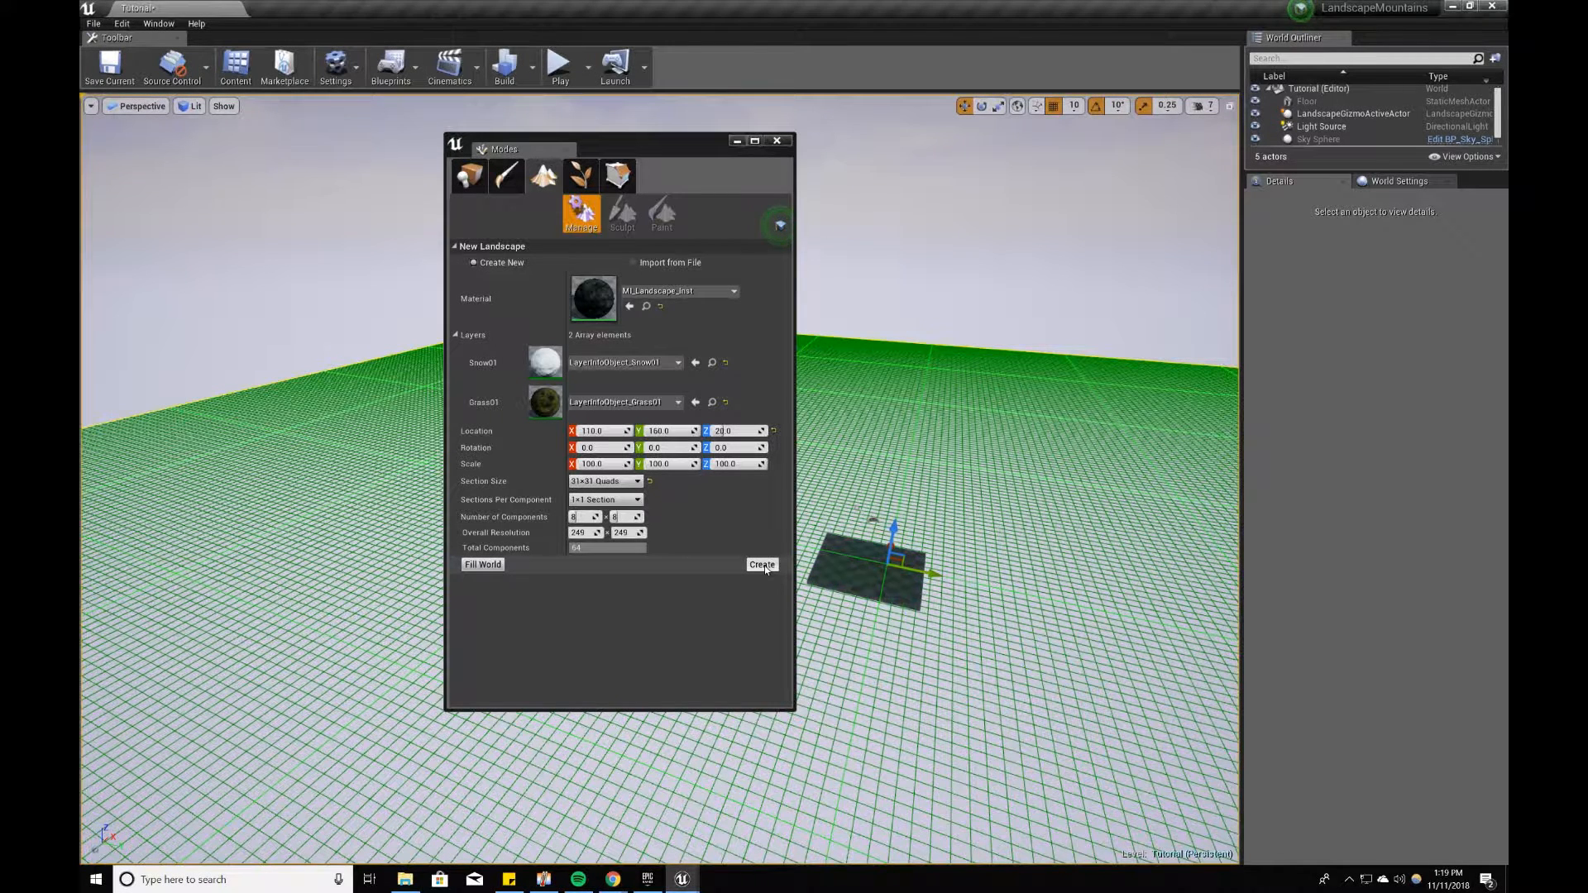
{"action": "left_click", "coordinate": [763, 565]}
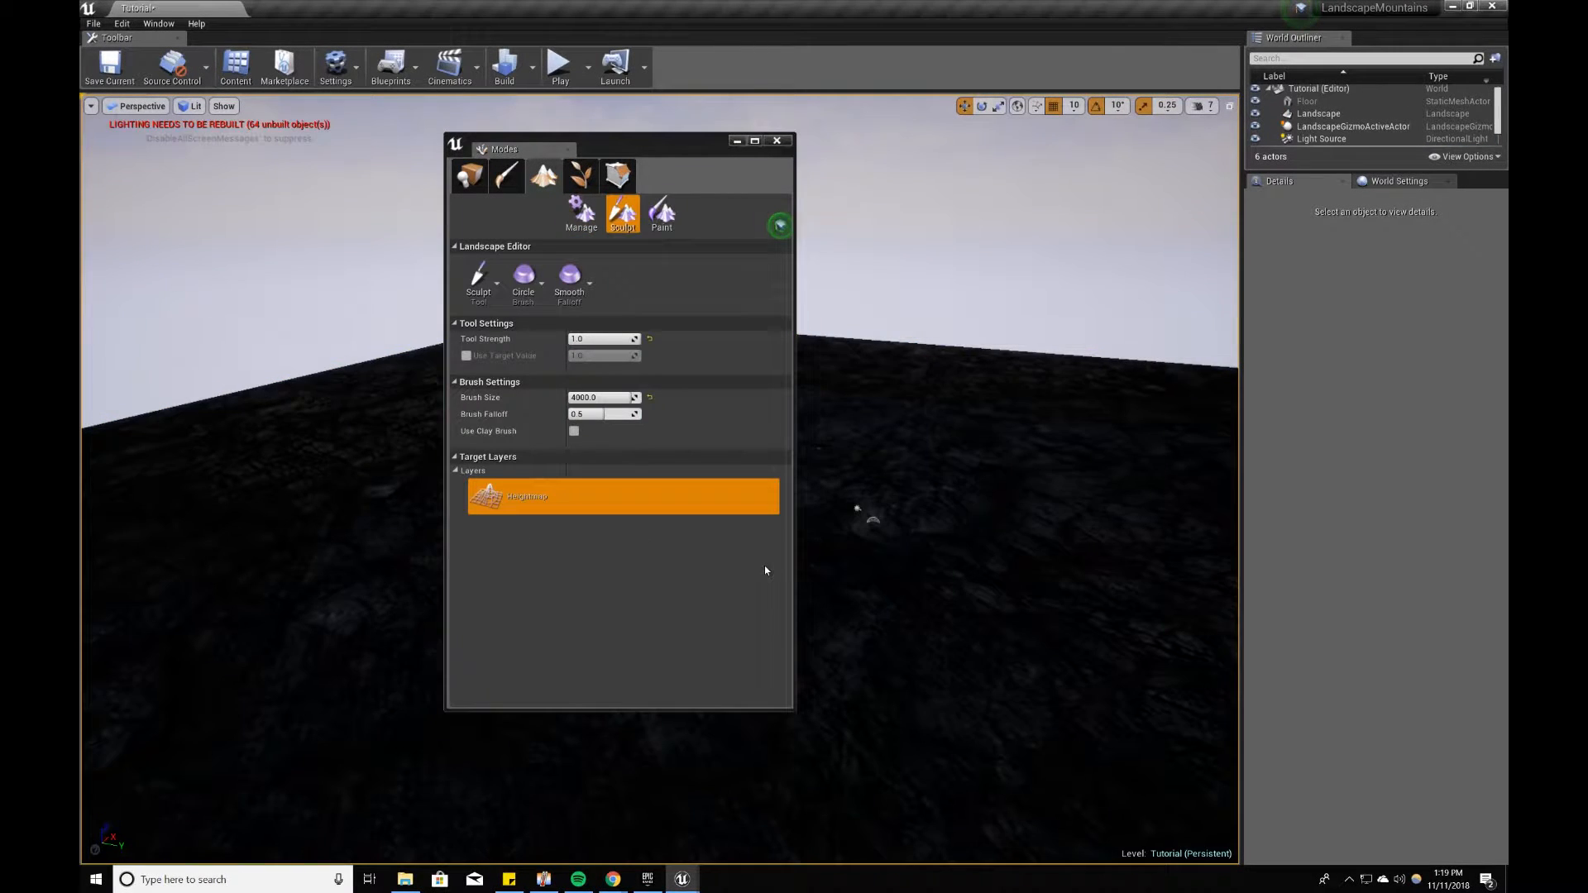
Step: Close the Modes window and switch the viewport's view mode to Unlit
{"action": "left_click", "coordinate": [774, 148]}
{"action": "mouse_move", "coordinate": [700, 579]}
{"action": "right_mouse_down"}
{"action": "mouse_move", "coordinate": [778, 597]}
{"action": "mouse_move", "coordinate": [728, 629]}
{"action": "right_mouse_up"}
{"action": "key", "text": "w"}
{"action": "mouse_move", "coordinate": [662, 496]}
{"action": "right_mouse_down"}
{"action": "mouse_move", "coordinate": [710, 543]}
{"action": "mouse_move", "coordinate": [695, 537]}
{"action": "right_mouse_up"}
{"action": "key", "text": "s"}
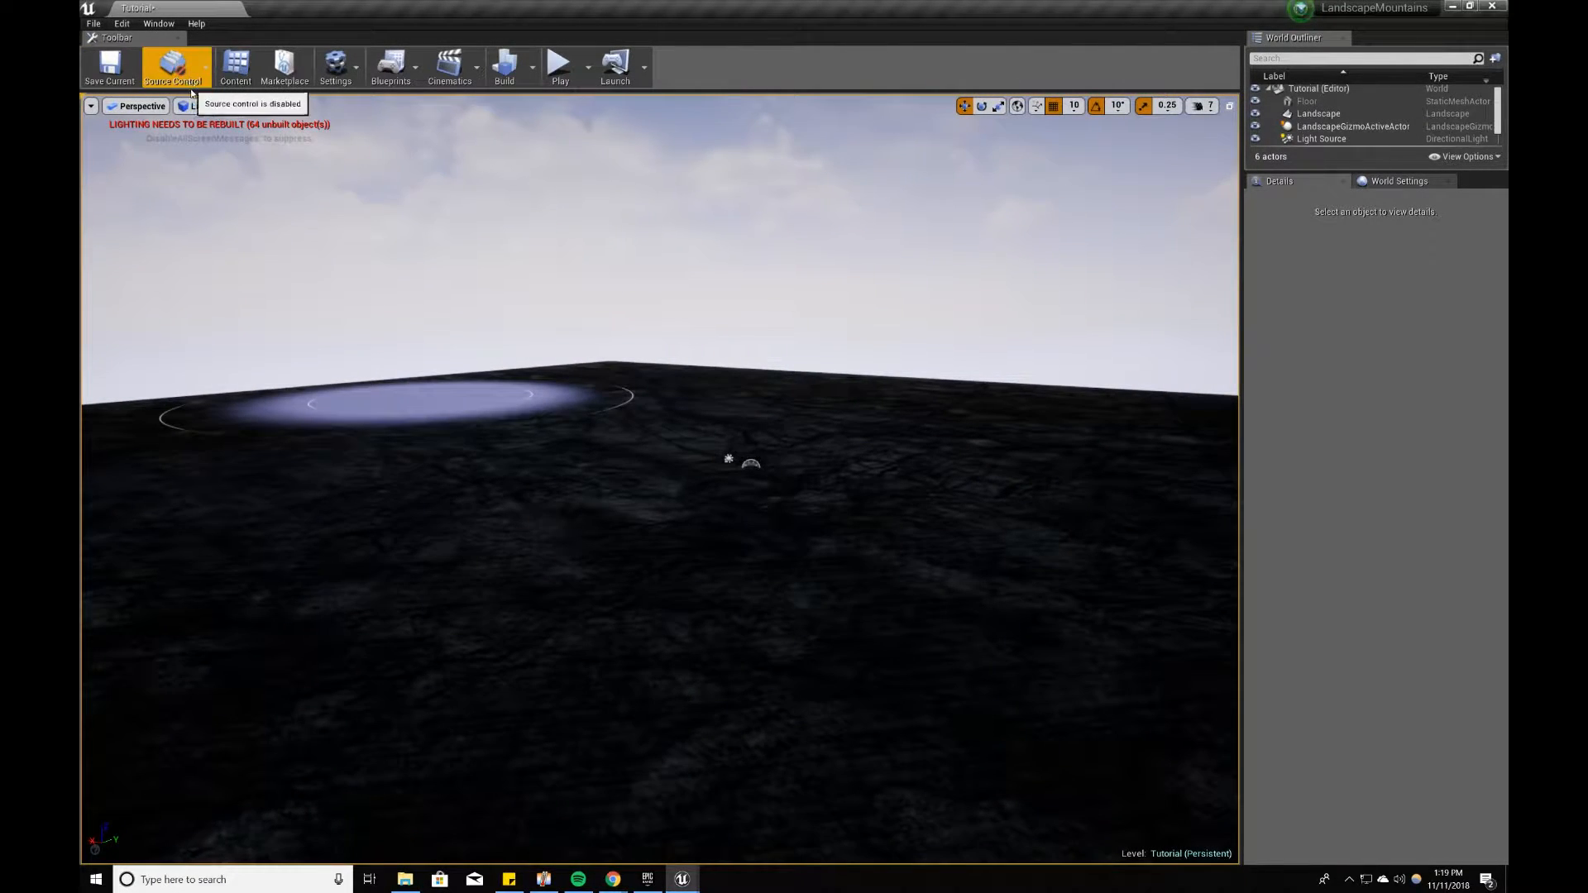
{"action": "left_click", "coordinate": [194, 108]}
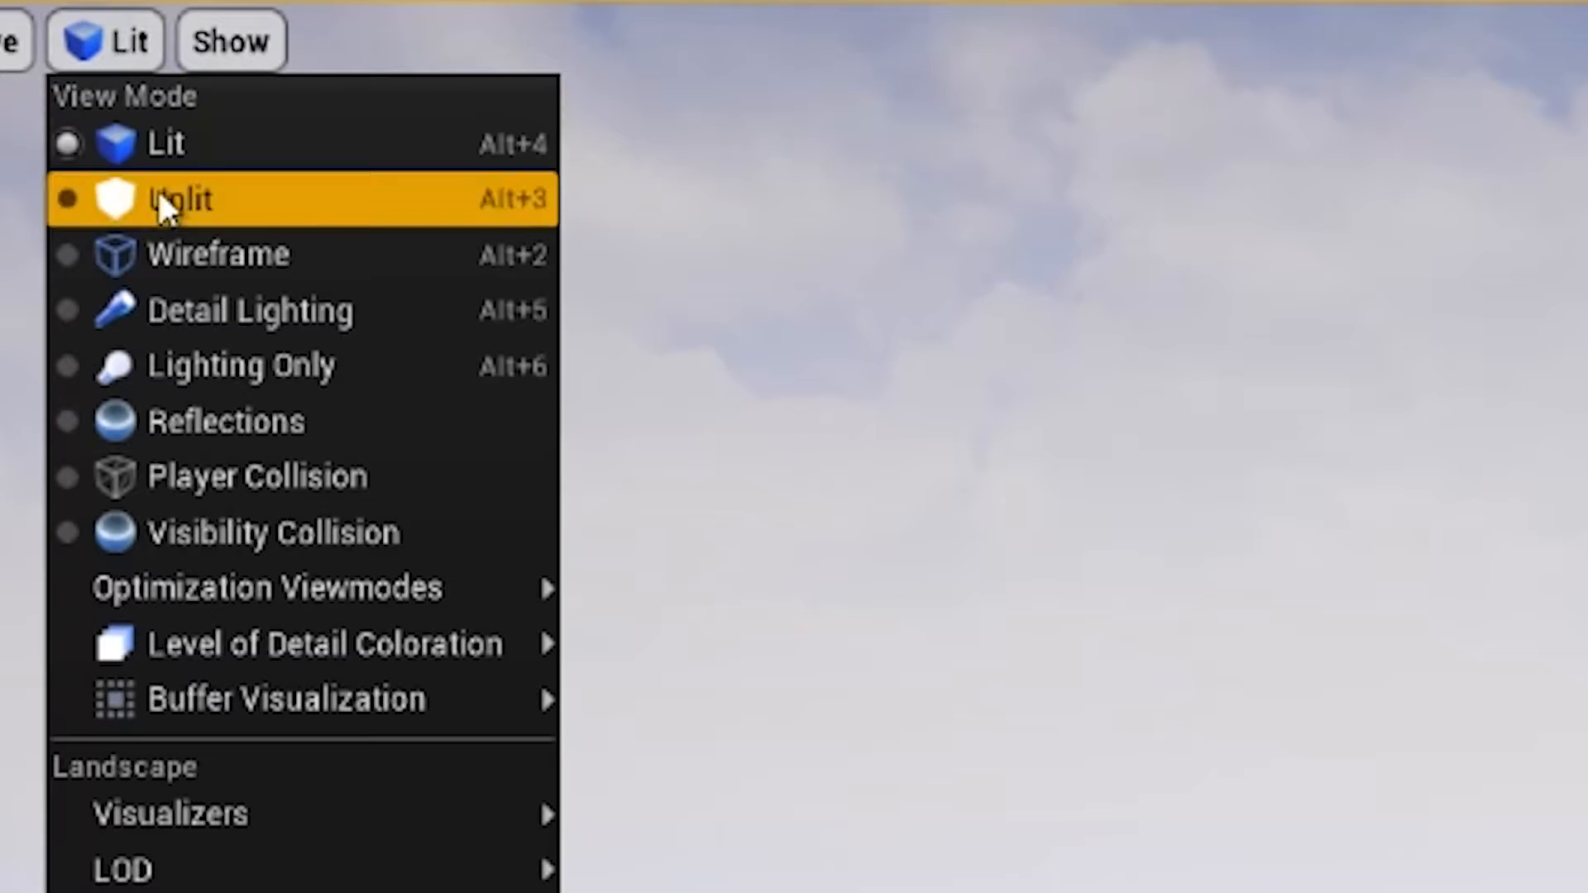
{"action": "left_click", "coordinate": [206, 151]}
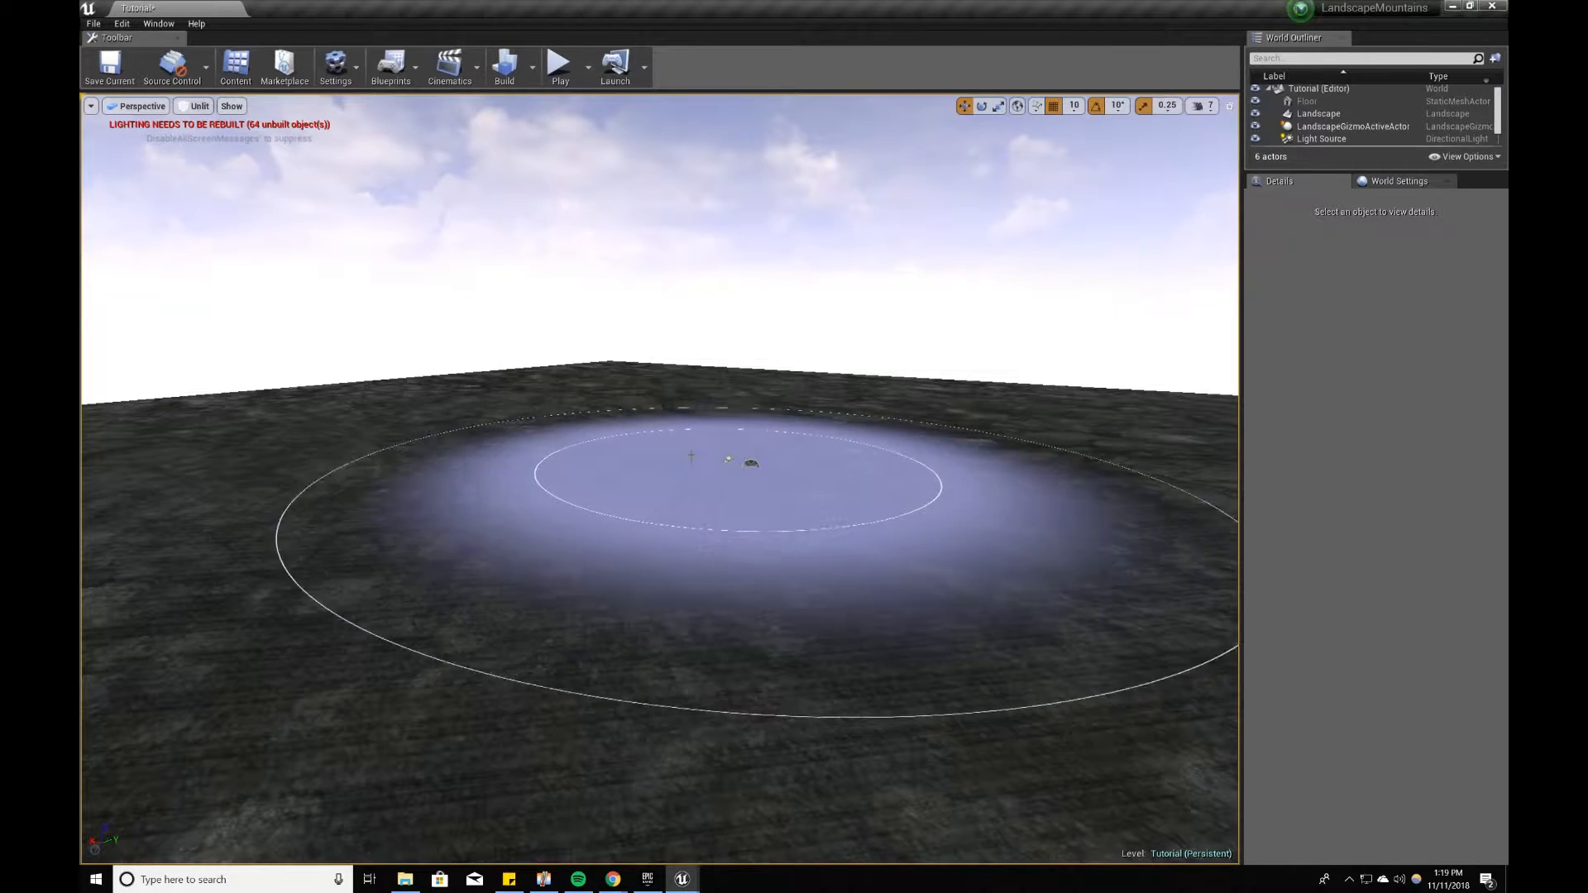
Step: Reopen the Modes window, switch from landscape editing to Place mode, and minimize the window
{"action": "left_click", "coordinate": [159, 23]}
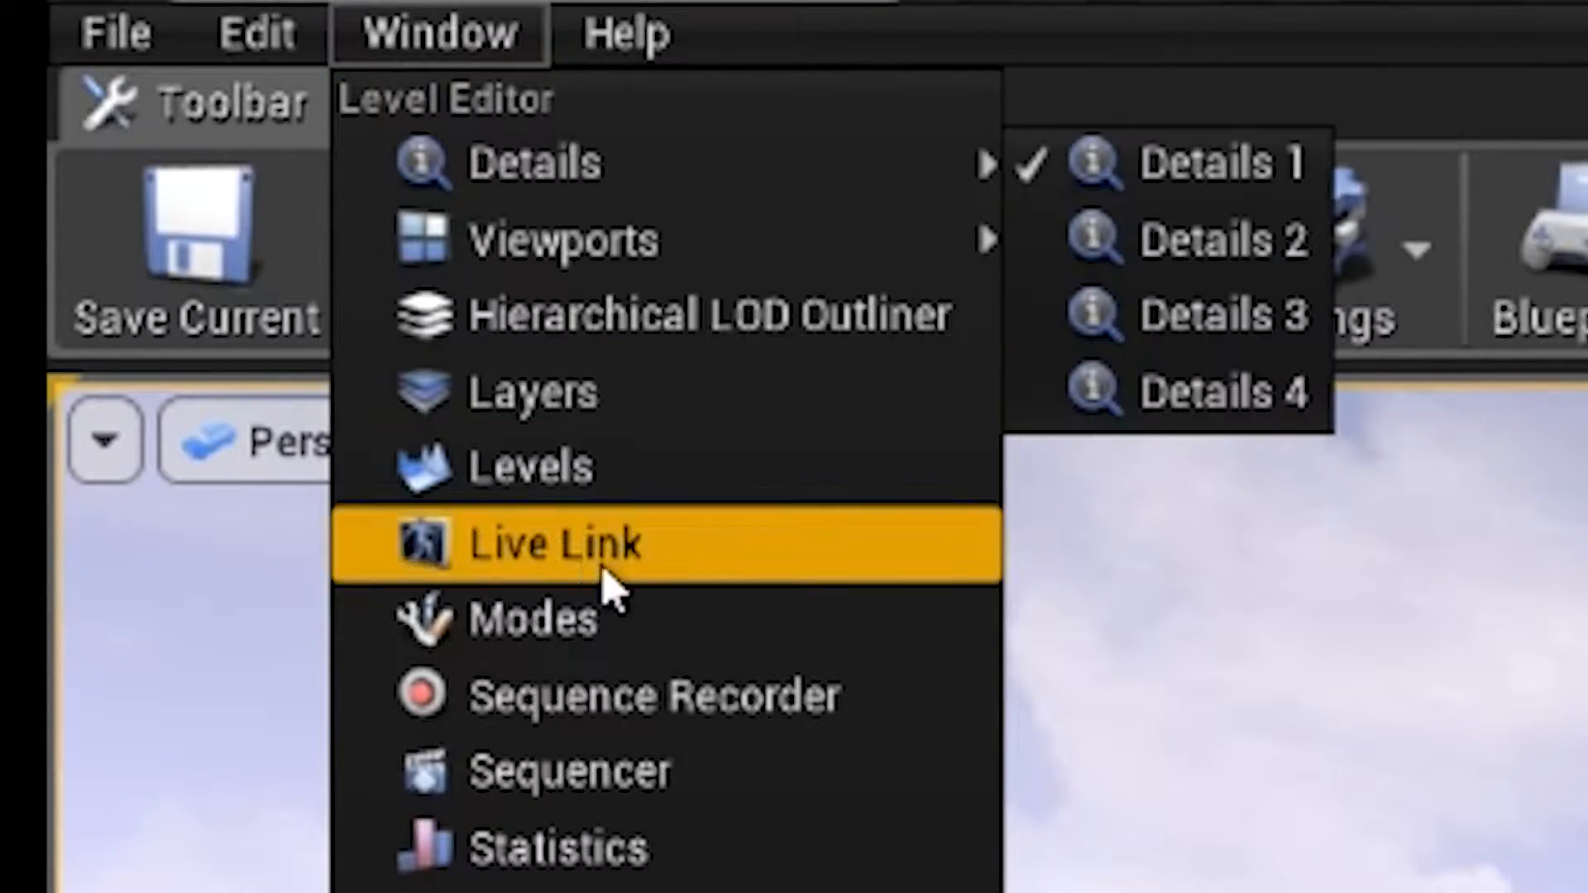
{"action": "left_click", "coordinate": [662, 620]}
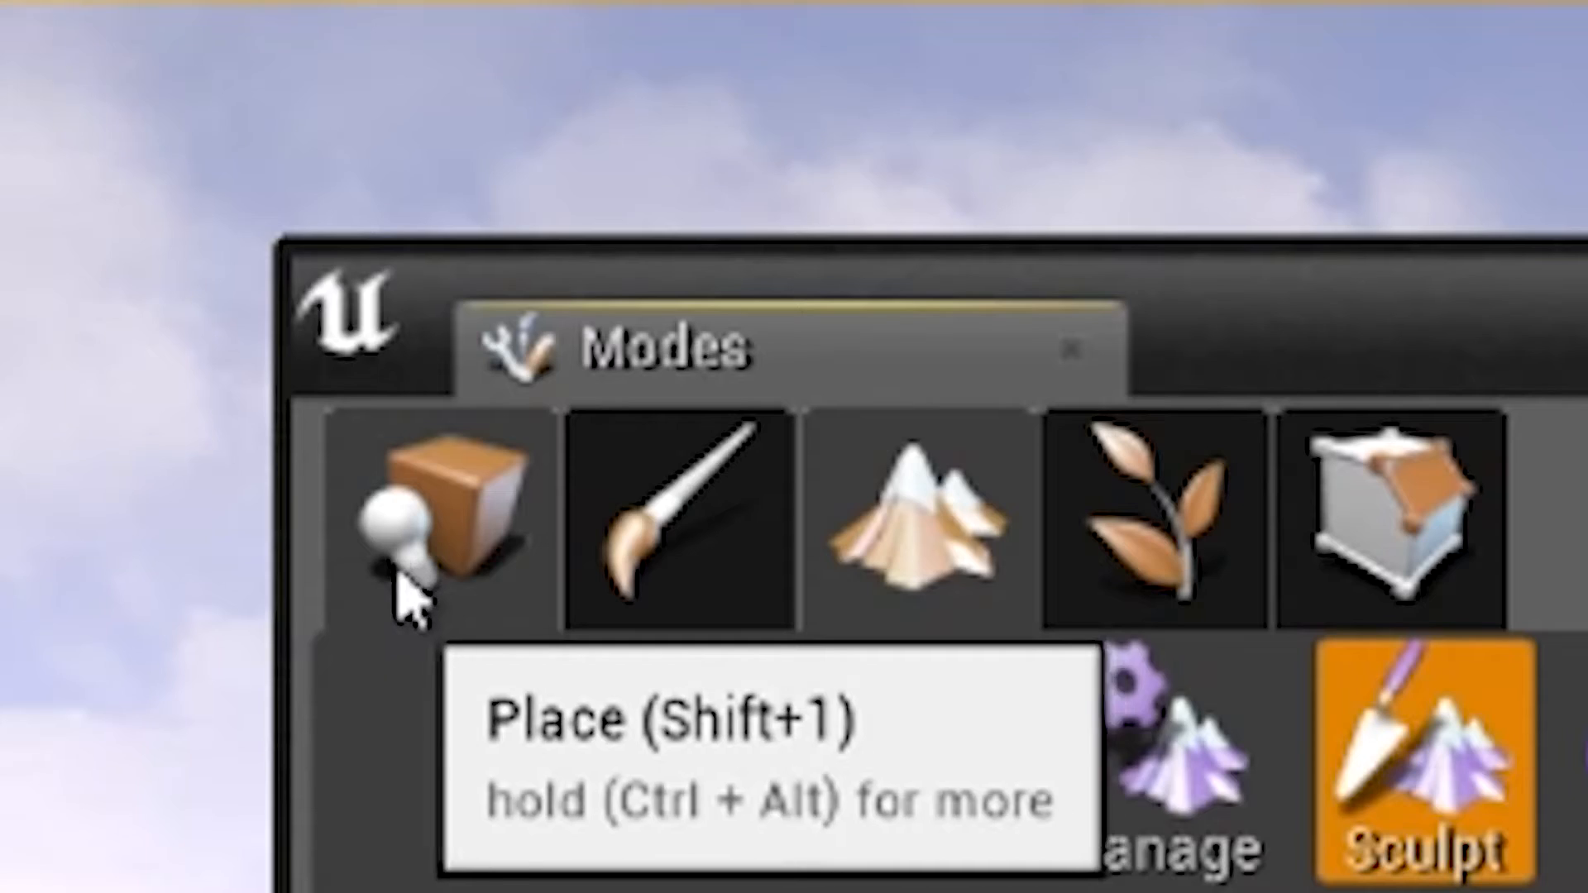
{"action": "left_click", "coordinate": [475, 185]}
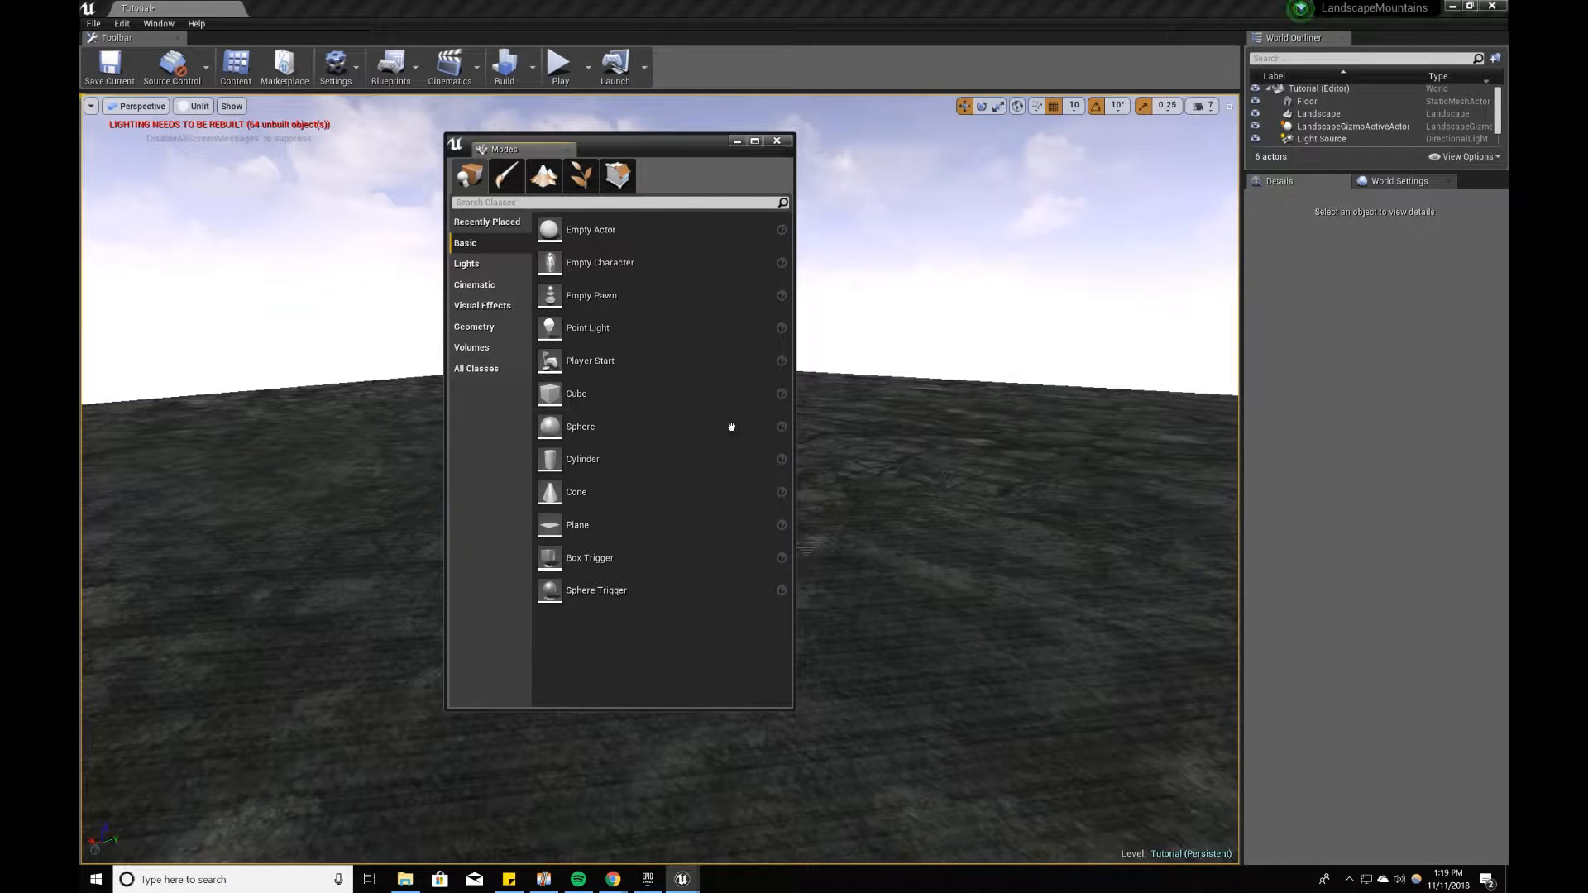
{"action": "left_click", "coordinate": [733, 141]}
Step: Select the Floor mesh lying on the landscape and delete it from the level
{"action": "left_click", "coordinate": [610, 542]}
{"action": "mouse_move", "coordinate": [610, 543]}
{"action": "right_mouse_down"}
{"action": "mouse_move", "coordinate": [538, 571]}
{"action": "mouse_move", "coordinate": [430, 579]}
{"action": "mouse_move", "coordinate": [430, 529]}
{"action": "mouse_move", "coordinate": [402, 562]}
{"action": "mouse_move", "coordinate": [589, 539]}
{"action": "right_mouse_up"}
{"action": "key", "text": "w"}
{"action": "key", "text": "s"}
{"action": "key", "text": "w"}
{"action": "key", "text": "s"}
{"action": "key", "text": "w"}
{"action": "key", "text": "w"}
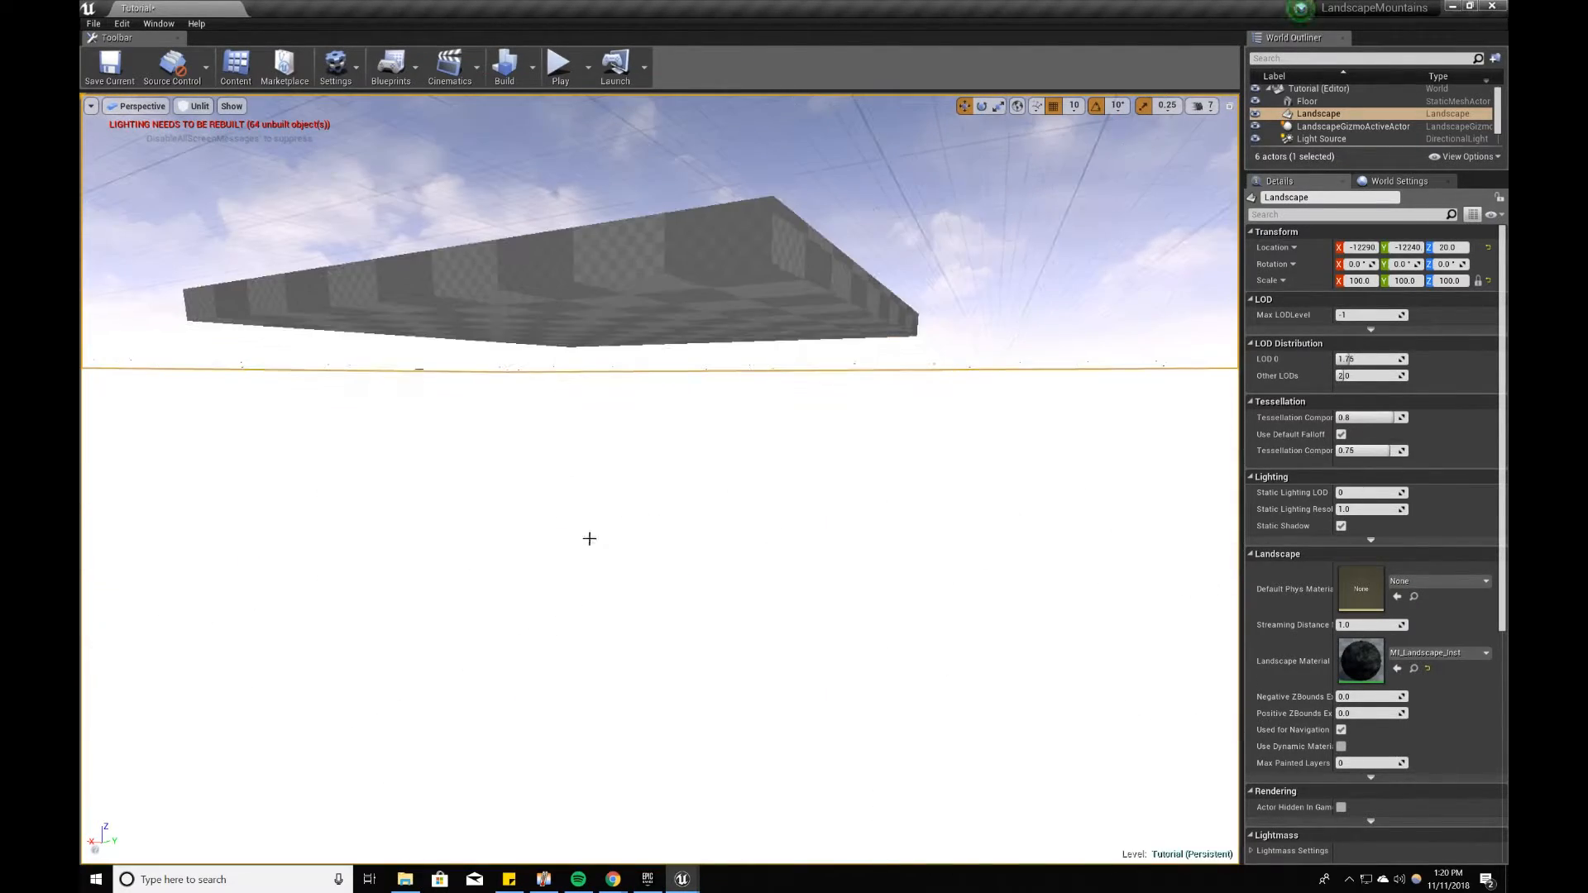
{"action": "left_click", "coordinate": [606, 324]}
{"action": "key", "text": "f"}
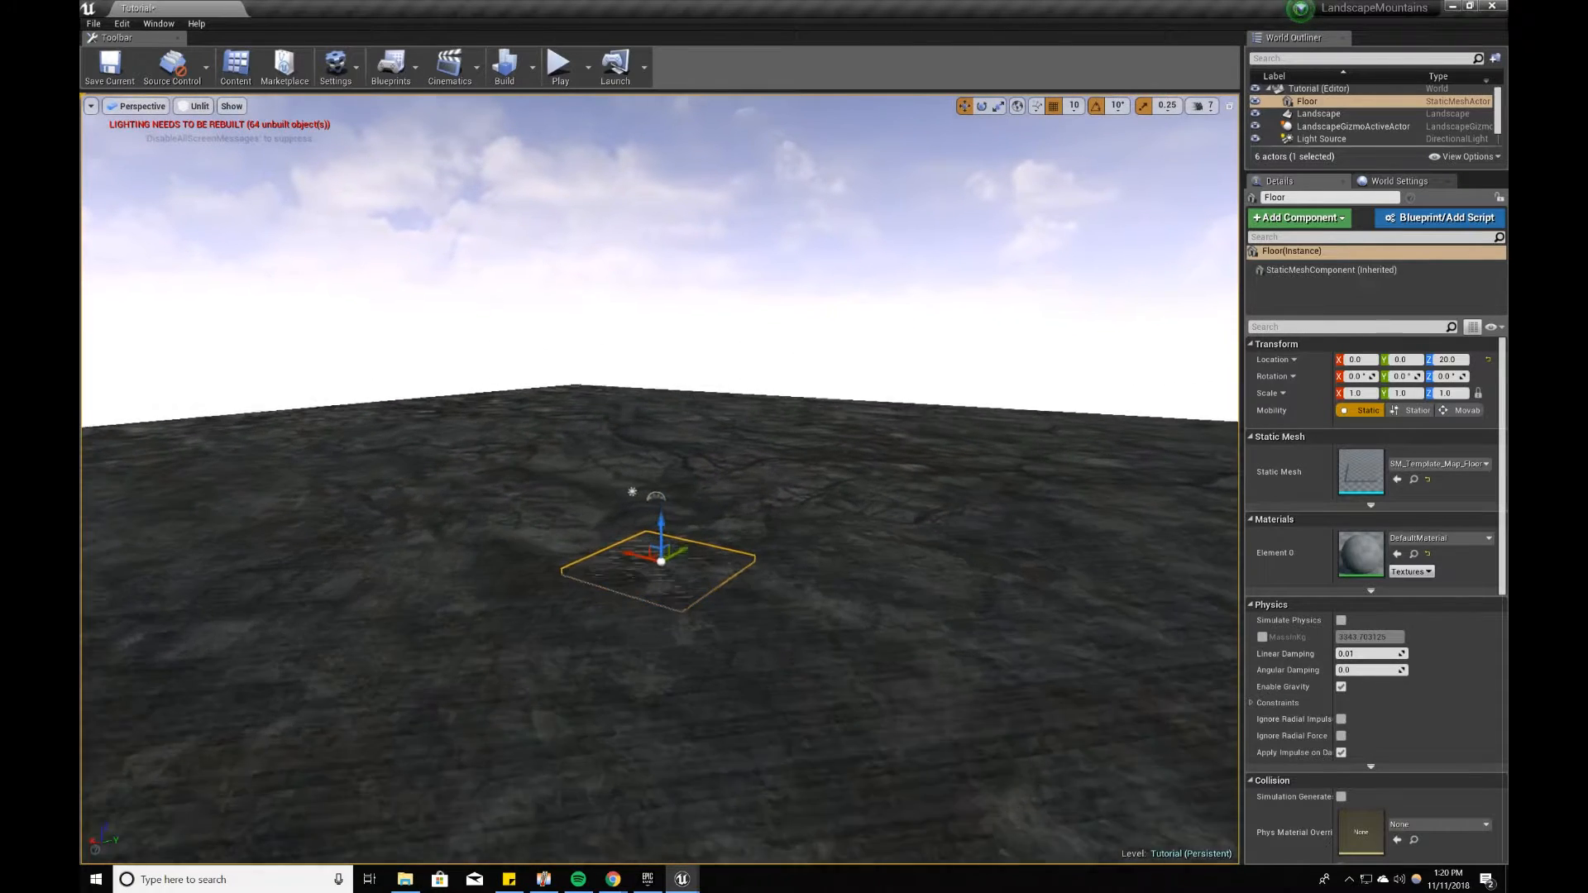
{"action": "key", "text": "Delete"}
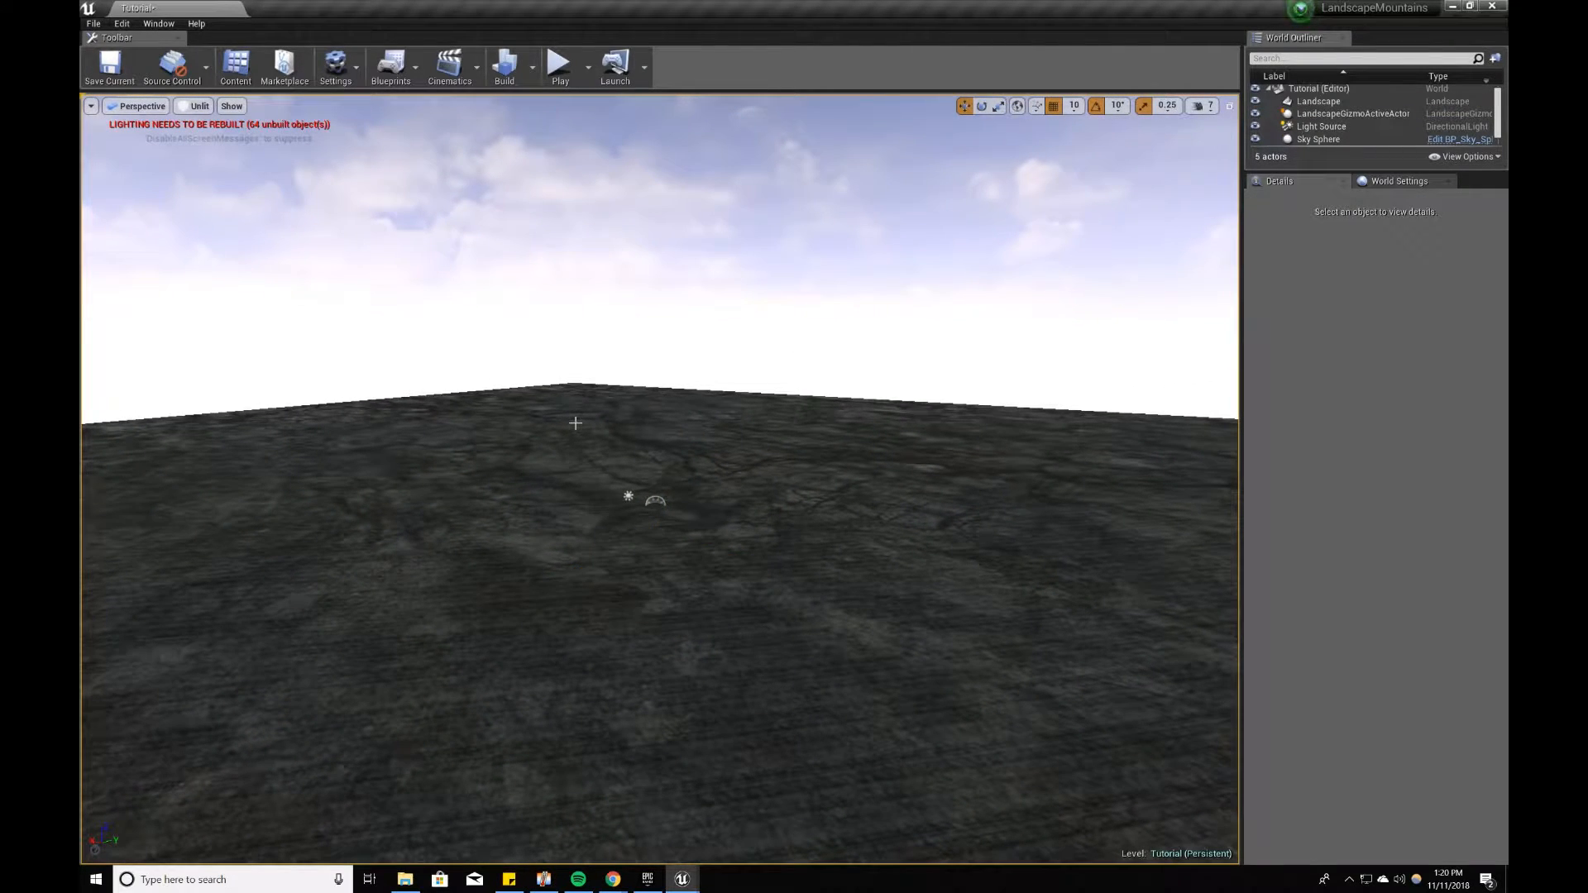
Step: Save the current Tutorial level
{"action": "right_click_drag", "start_coordinate": [583, 427], "coordinate": [542, 430]}
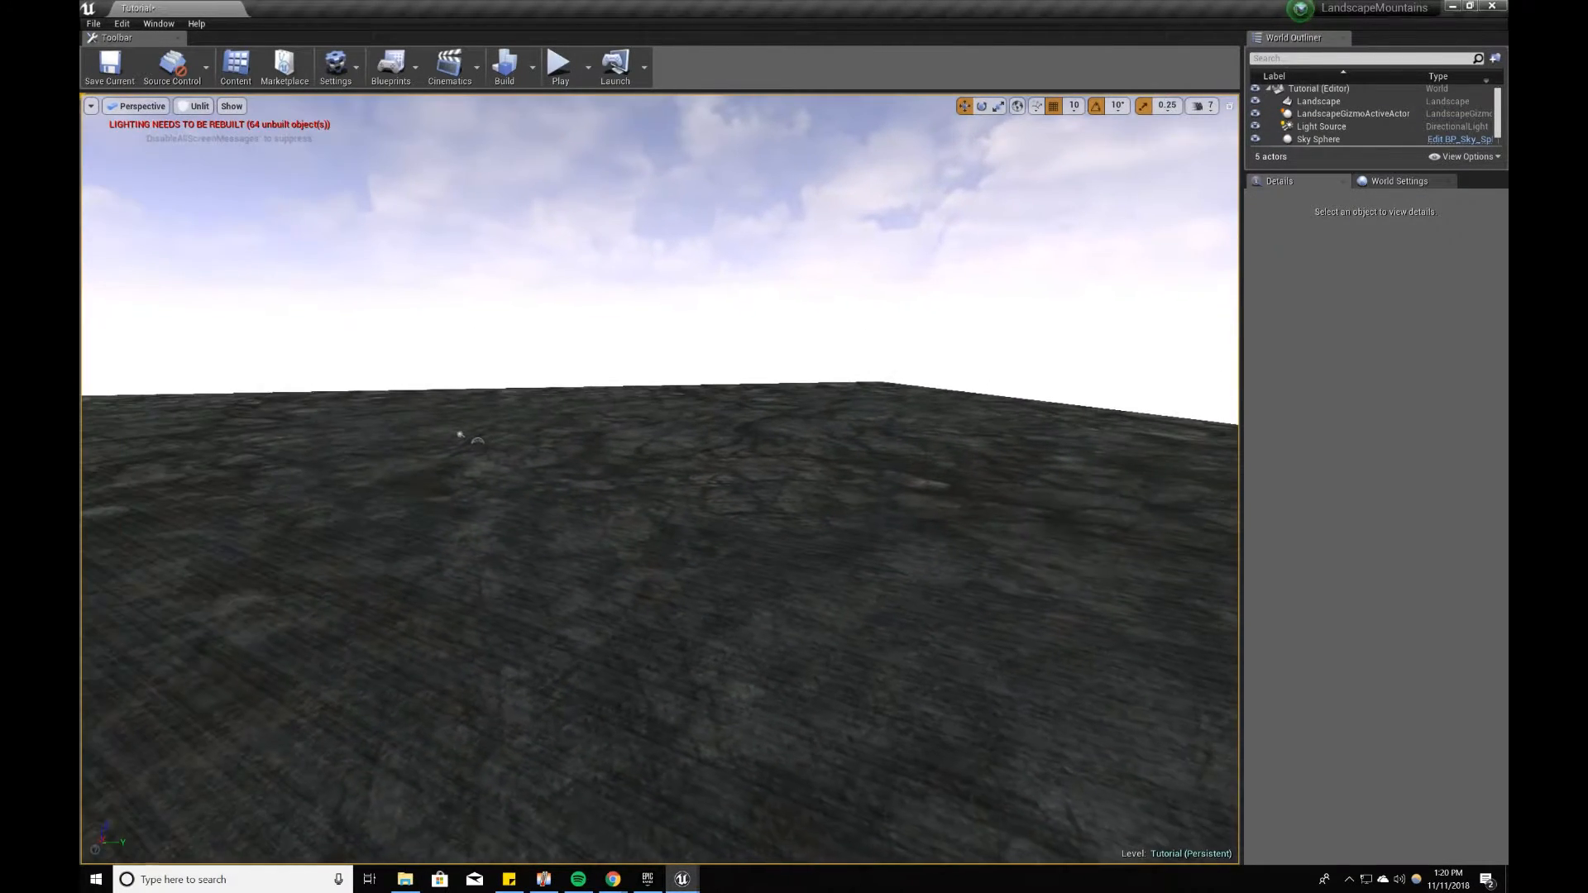
{"action": "left_click", "coordinate": [110, 66]}
{"action": "right_click_drag", "start_coordinate": [624, 356], "coordinate": [601, 371]}
Step: Bring back the Modes window in Landscape mode and move it aside from its original place over the terrain
{"action": "left_click", "coordinate": [159, 23]}
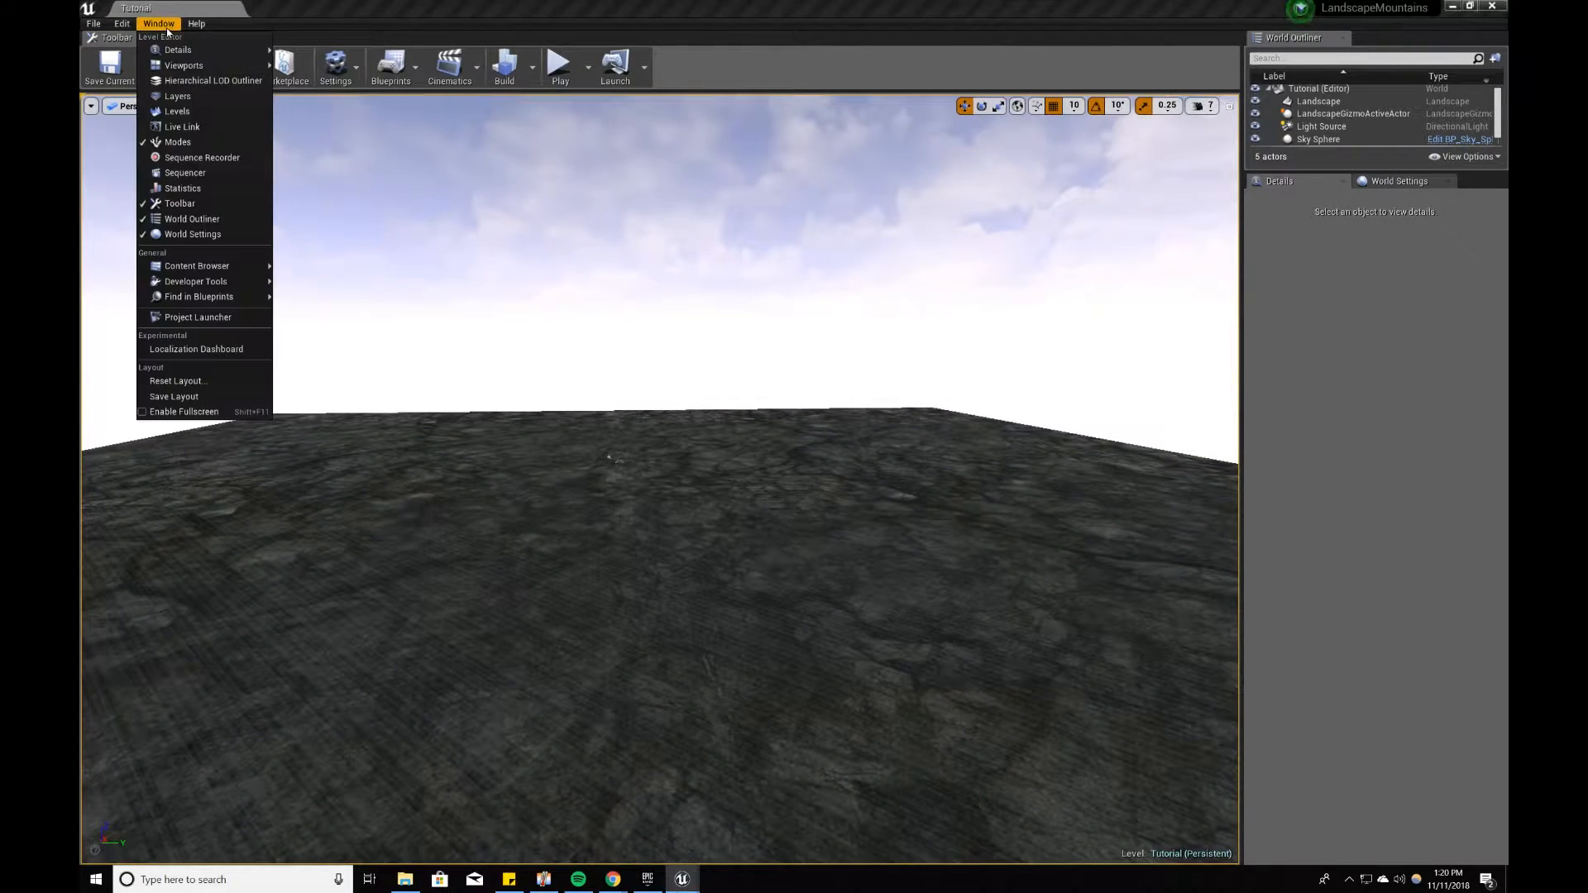
{"action": "left_click", "coordinate": [174, 134]}
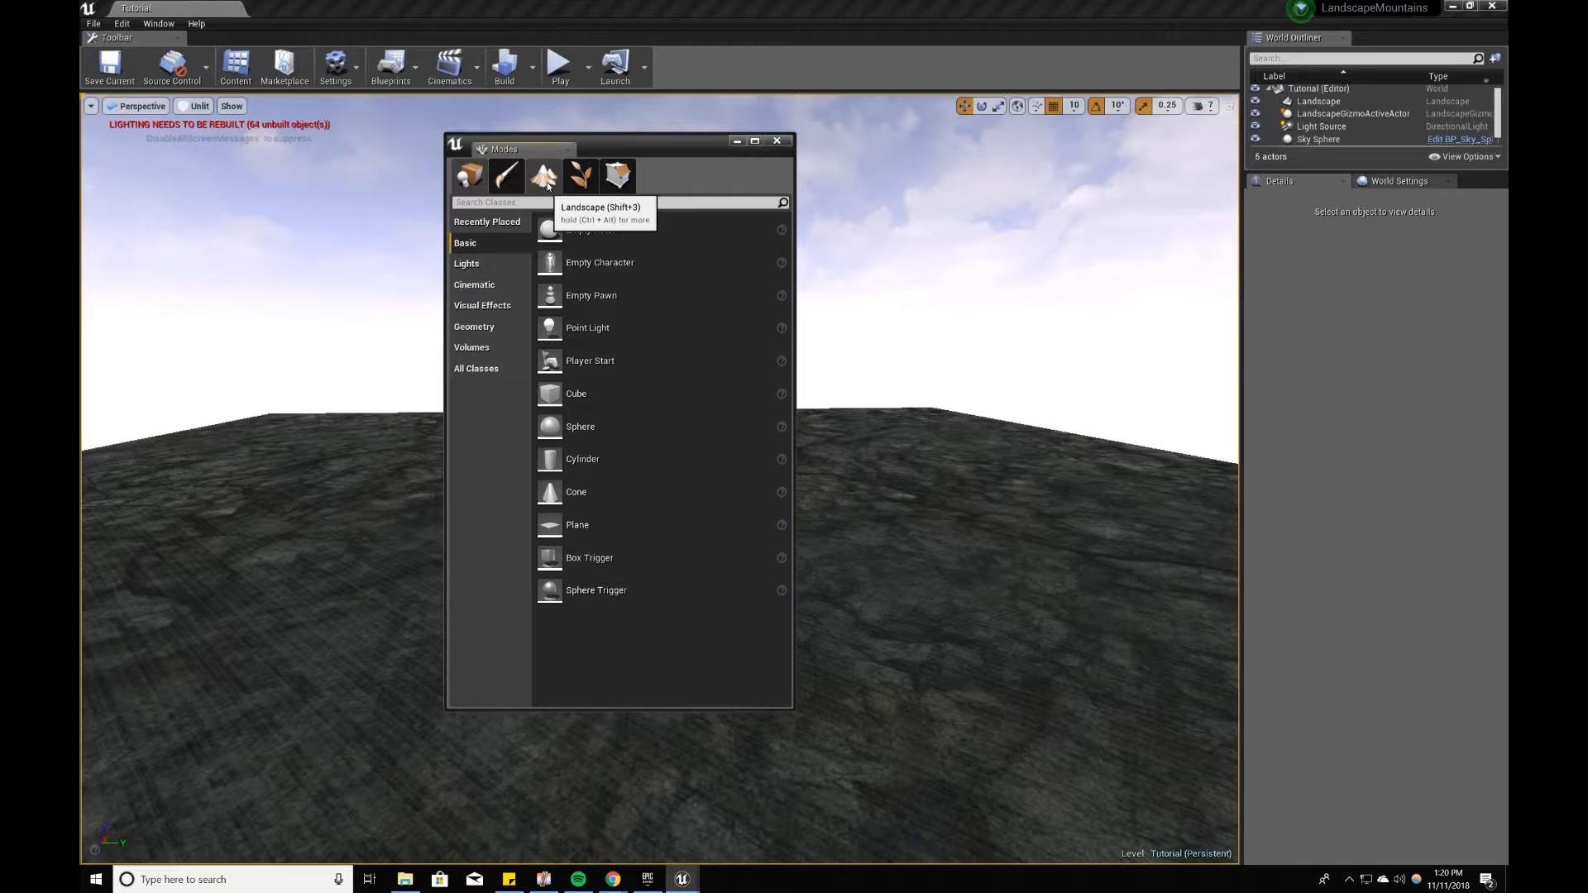
{"action": "left_click", "coordinate": [577, 443]}
{"action": "left_click_drag", "start_coordinate": [645, 143], "coordinate": [791, 231]}
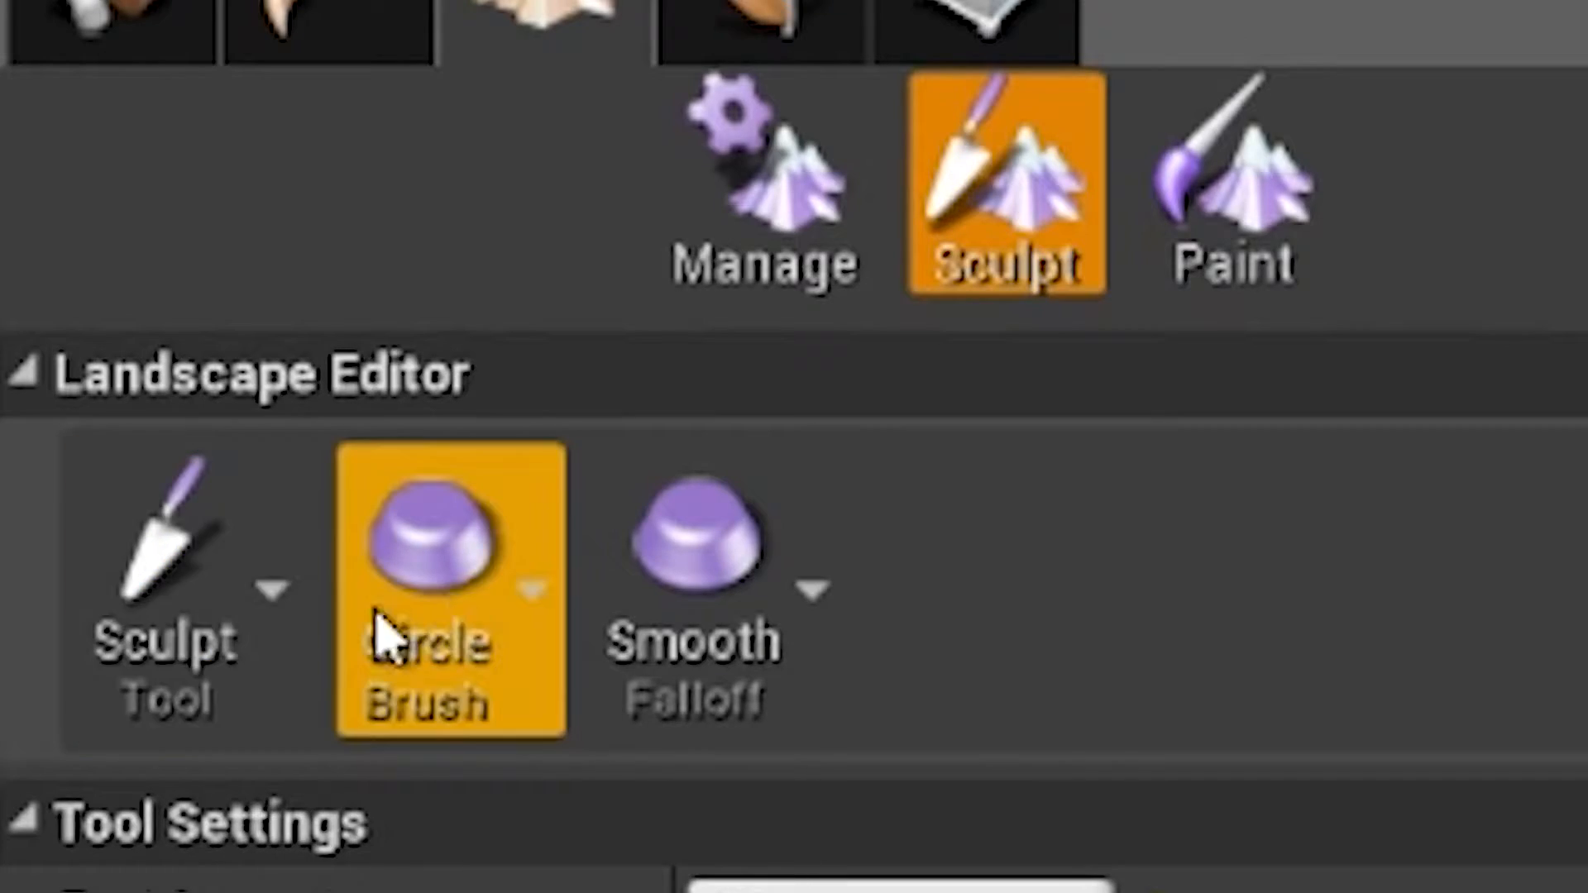
Step: Examine the brush falloff types and the list of sculpting tools, keeping the Sculpt tool selected
{"action": "left_click", "coordinate": [830, 632]}
{"action": "left_click", "coordinate": [830, 632]}
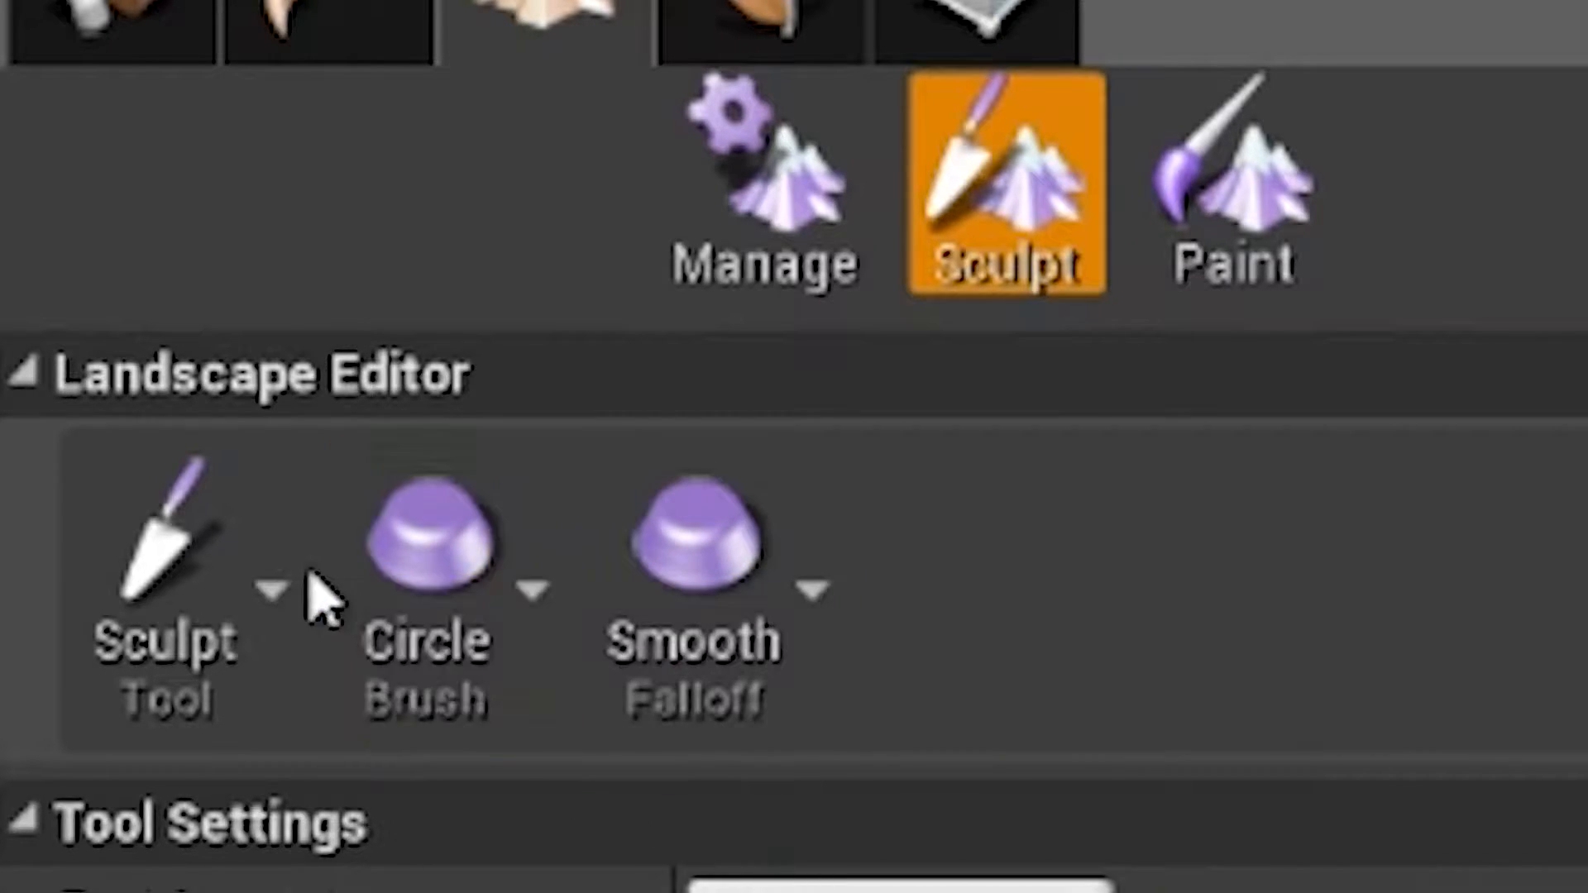
{"action": "left_click", "coordinate": [262, 560]}
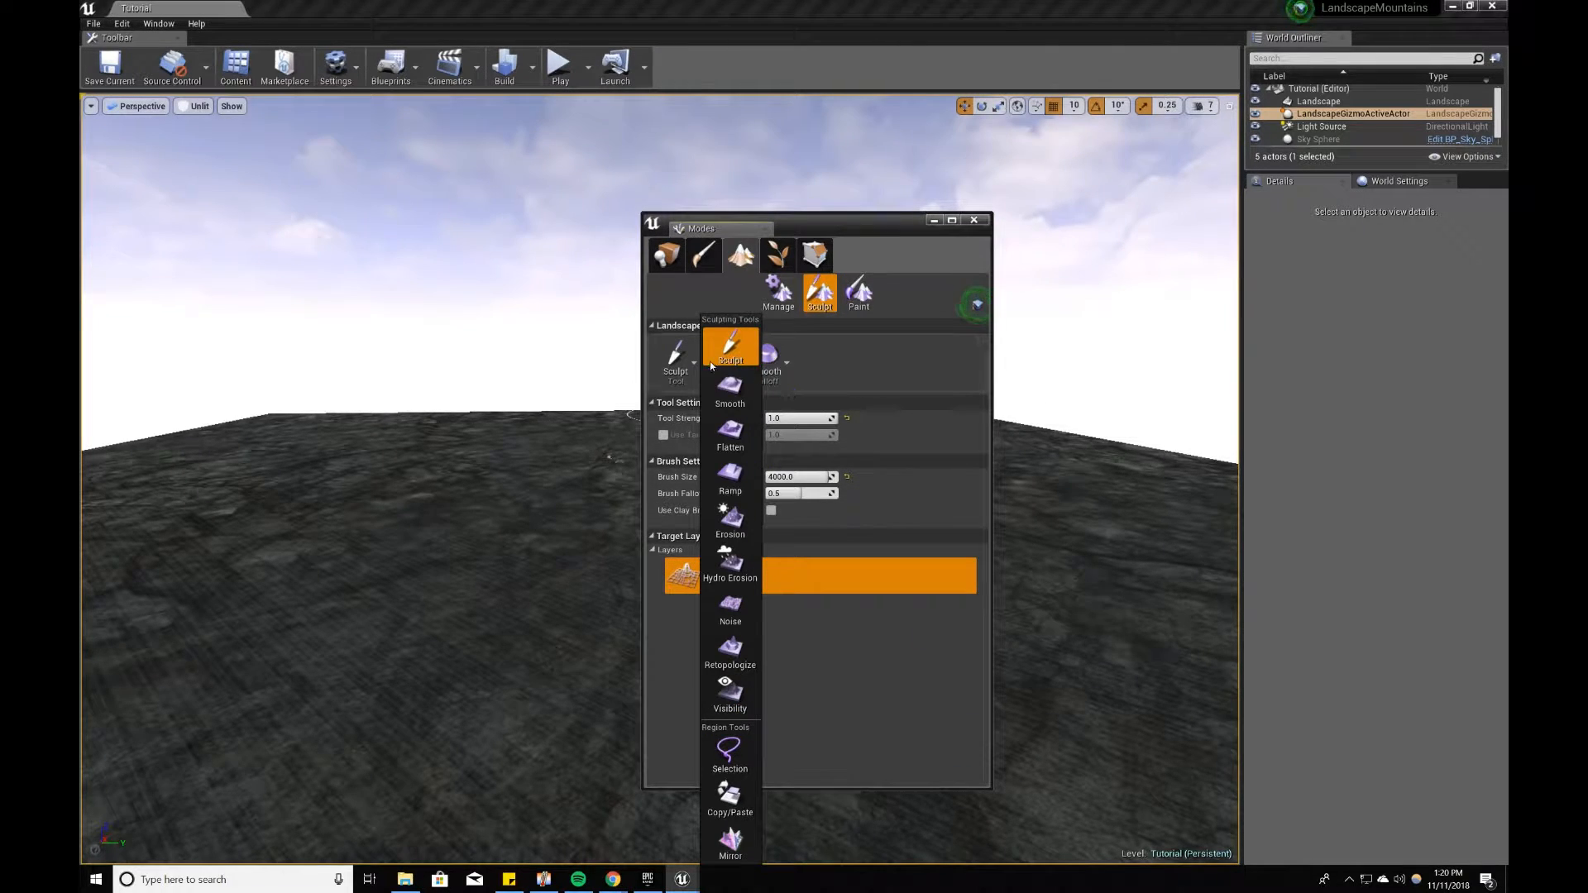
{"action": "left_click", "coordinate": [671, 380]}
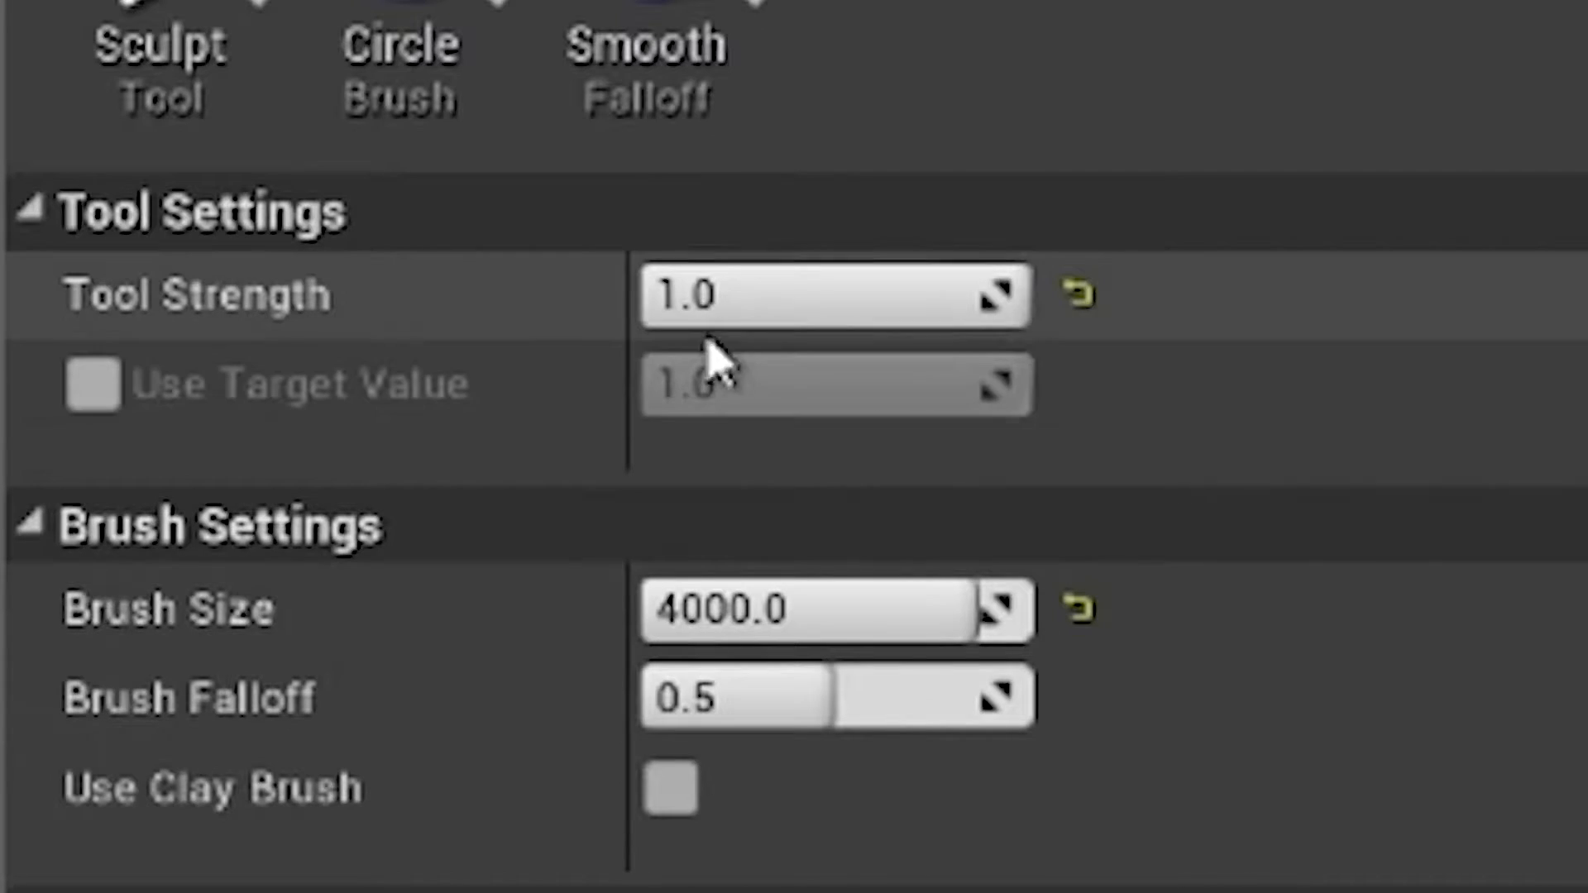
Step: Set the Sculpt tool's strength to 0.5 and its brush size to 1024, and uncover more of the terrain
{"action": "left_click", "coordinate": [780, 418]}
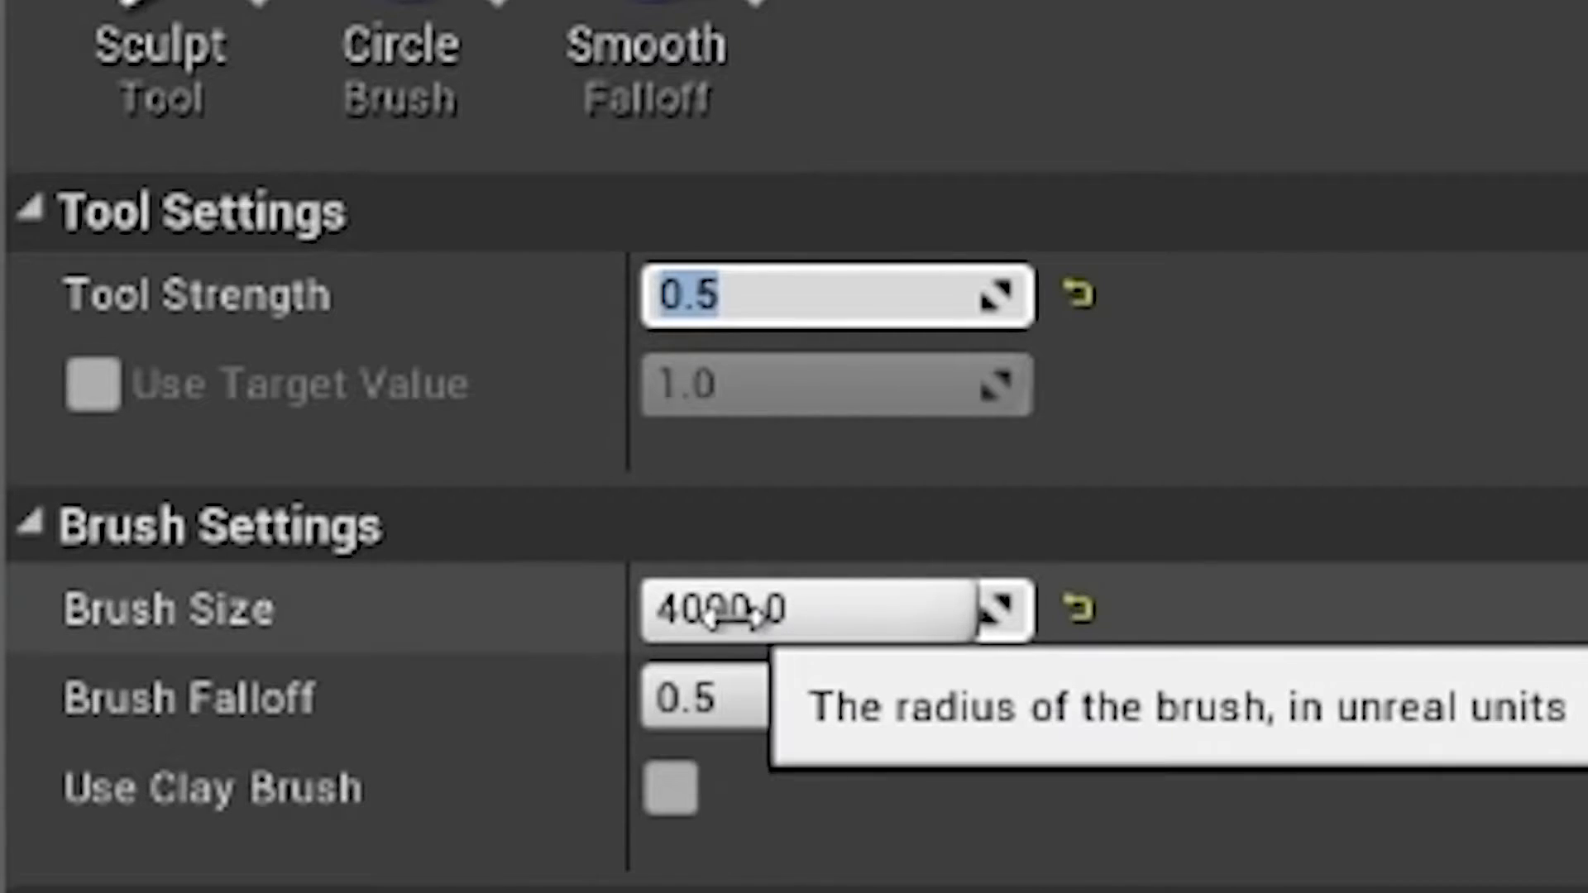
{"action": "left_click", "coordinate": [728, 613]}
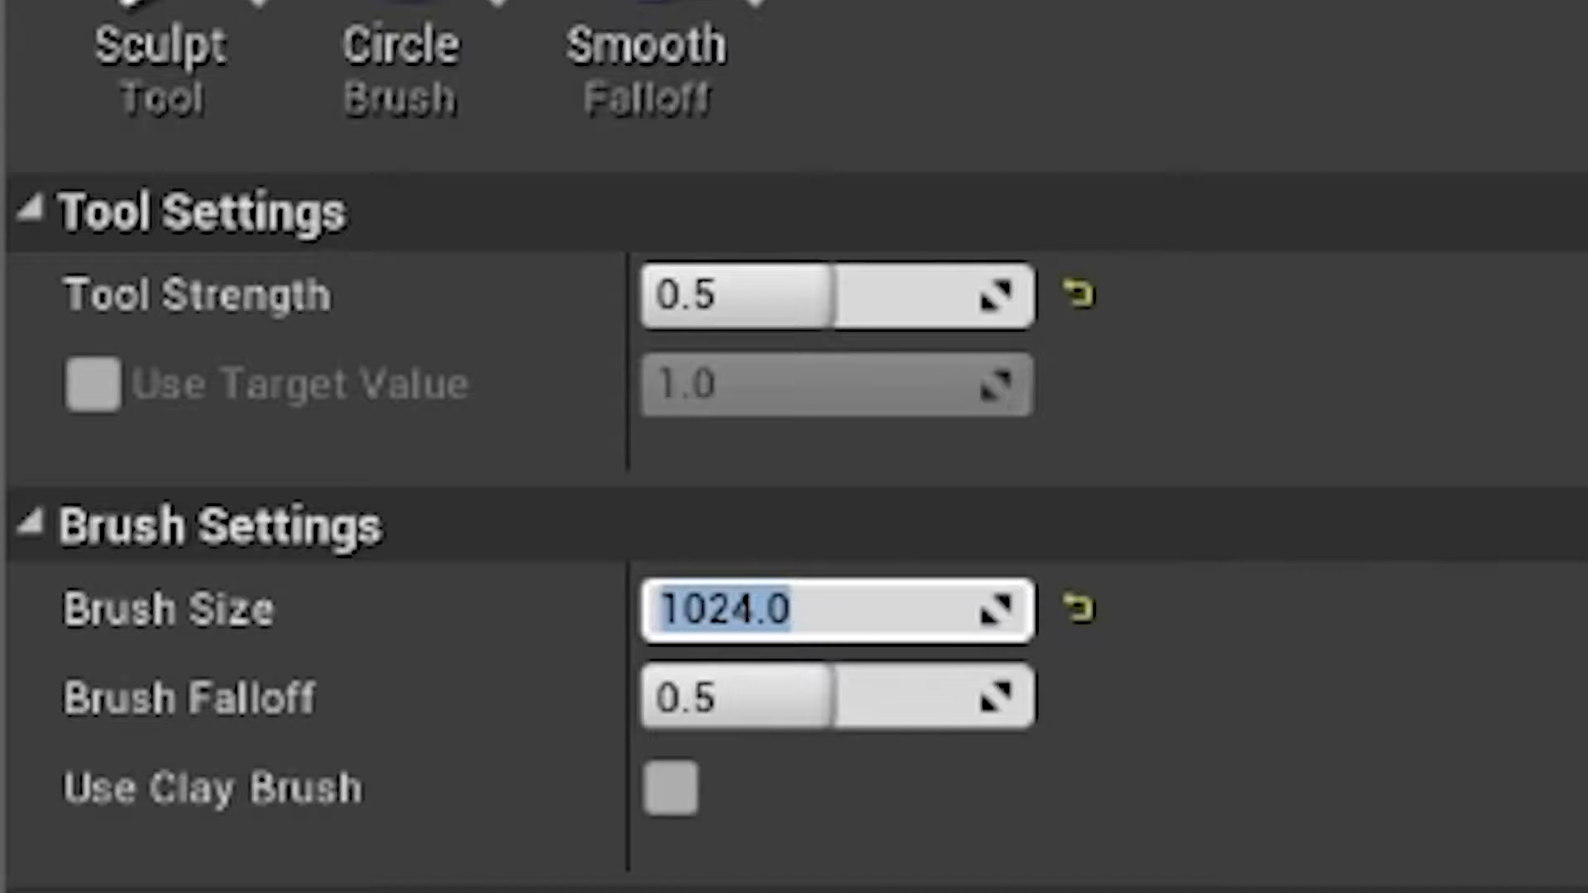
{"action": "left_click_drag", "start_coordinate": [946, 219], "coordinate": [1064, 238]}
Step: Raise a hill on the flat landscape with the Sculpt tool and lower it again
{"action": "mouse_move", "coordinate": [574, 535]}
{"action": "right_mouse_down"}
{"action": "mouse_move", "coordinate": [525, 565]}
{"action": "mouse_move", "coordinate": [549, 538]}
{"action": "right_mouse_up"}
{"action": "key", "text": "w"}
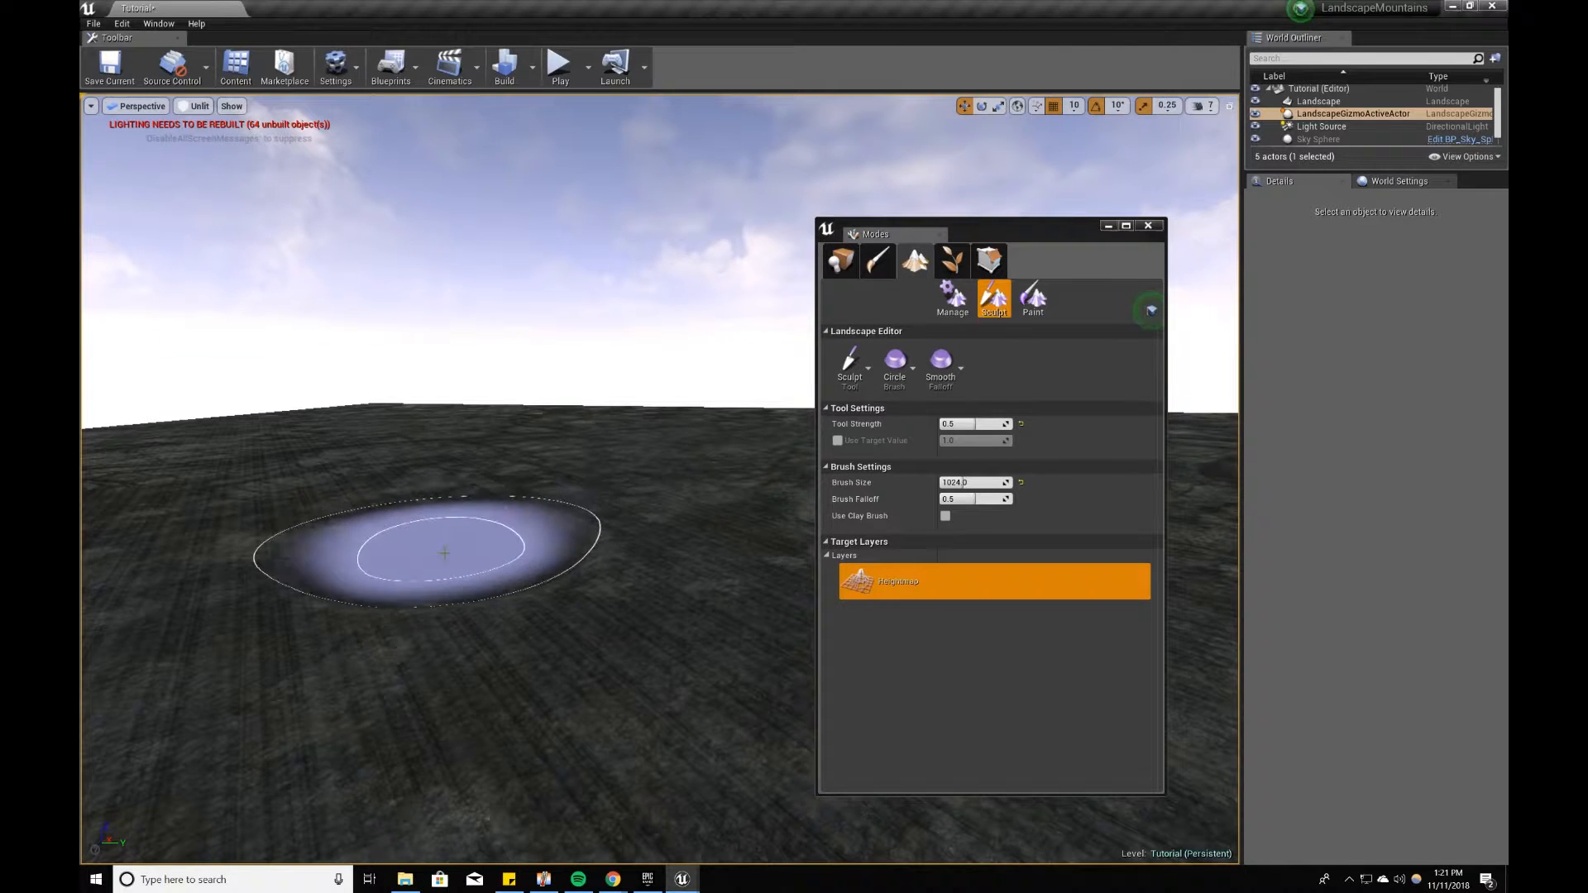
{"action": "left_click_drag", "start_coordinate": [471, 566], "coordinate": [461, 612]}
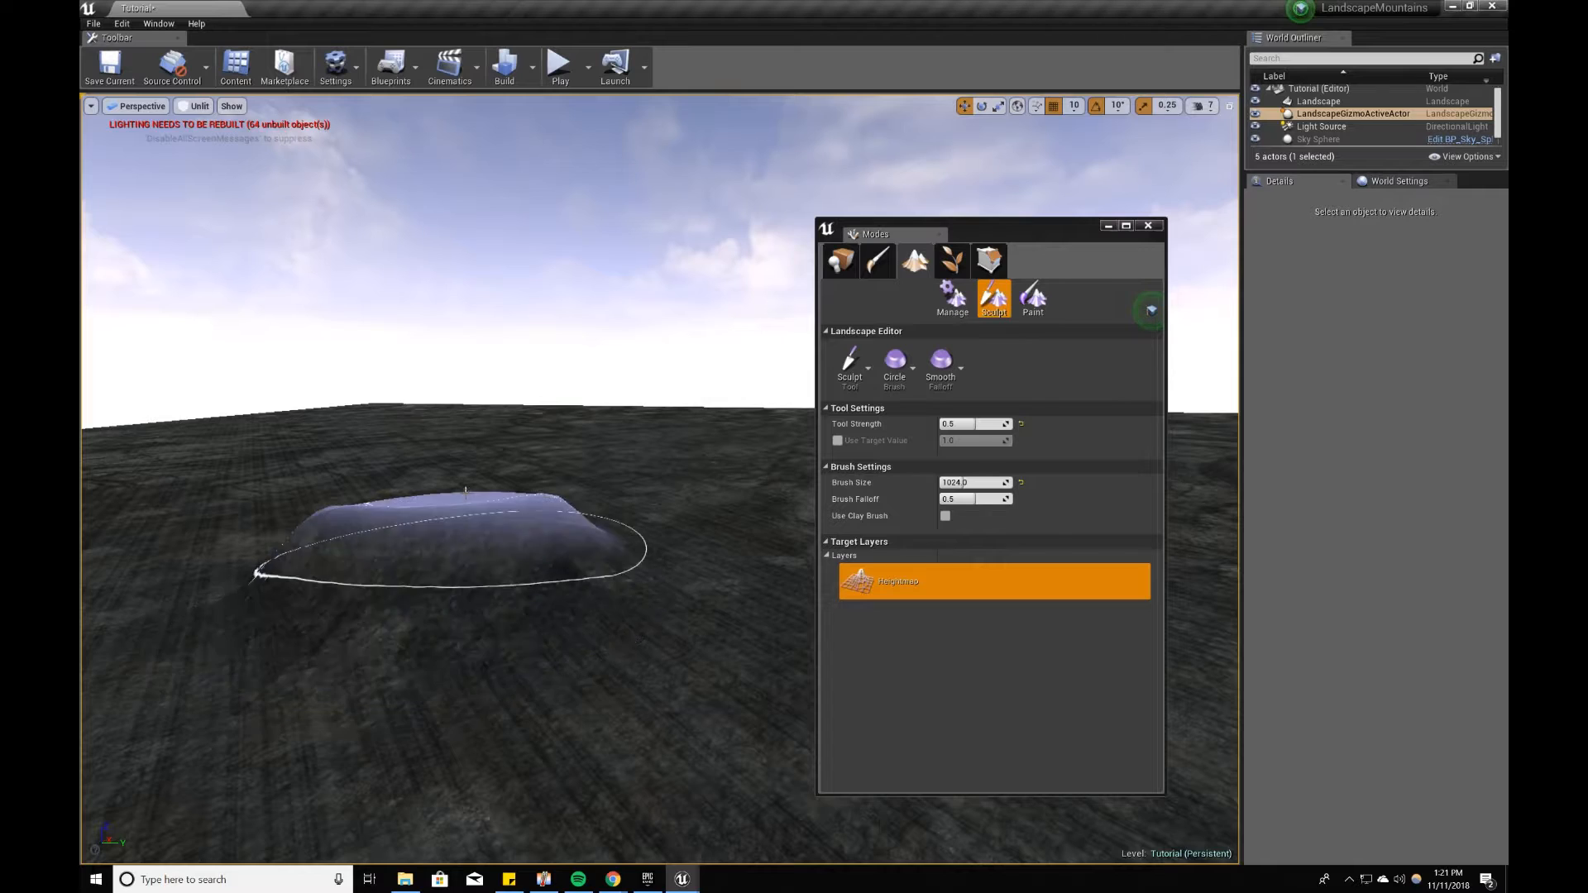
{"action": "left_click_drag", "start_coordinate": [519, 500], "coordinate": [390, 523]}
{"action": "mouse_move", "coordinate": [390, 523]}
{"action": "right_mouse_down"}
{"action": "mouse_move", "coordinate": [397, 551]}
{"action": "mouse_move", "coordinate": [413, 497]}
{"action": "mouse_move", "coordinate": [480, 496]}
{"action": "mouse_move", "coordinate": [447, 506]}
{"action": "right_mouse_up"}
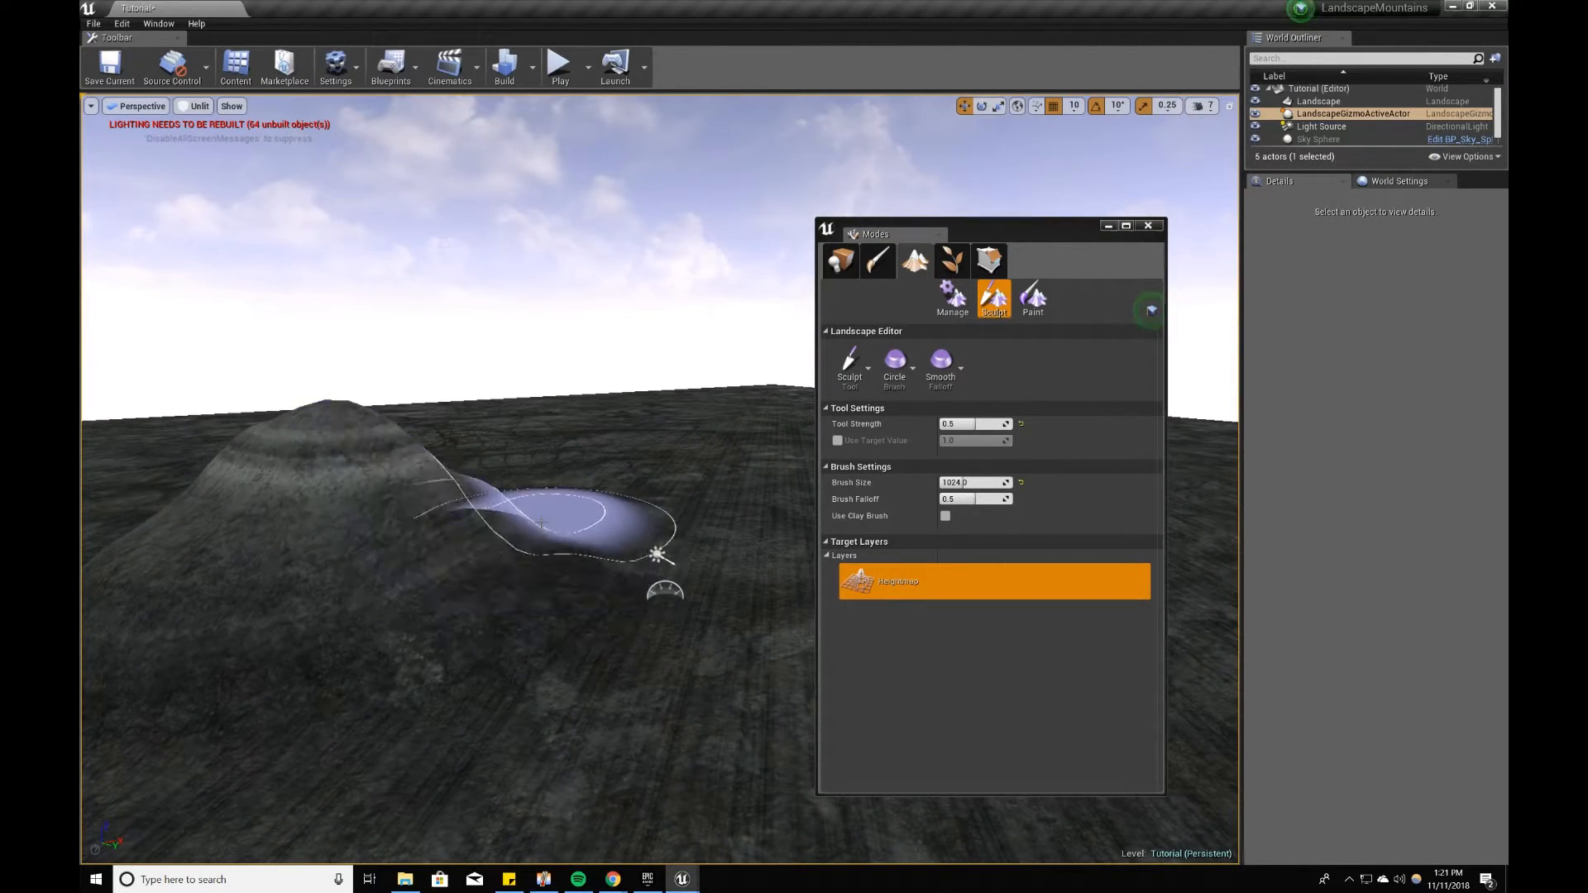
{"action": "mouse_move", "coordinate": [423, 520]}
{"action": "left_mouse_down", "text": "shift"}
{"action": "mouse_move", "coordinate": [322, 546]}
{"action": "mouse_move", "coordinate": [248, 541]}
{"action": "mouse_move", "coordinate": [309, 546]}
{"action": "left_mouse_up", "text": "shift"}
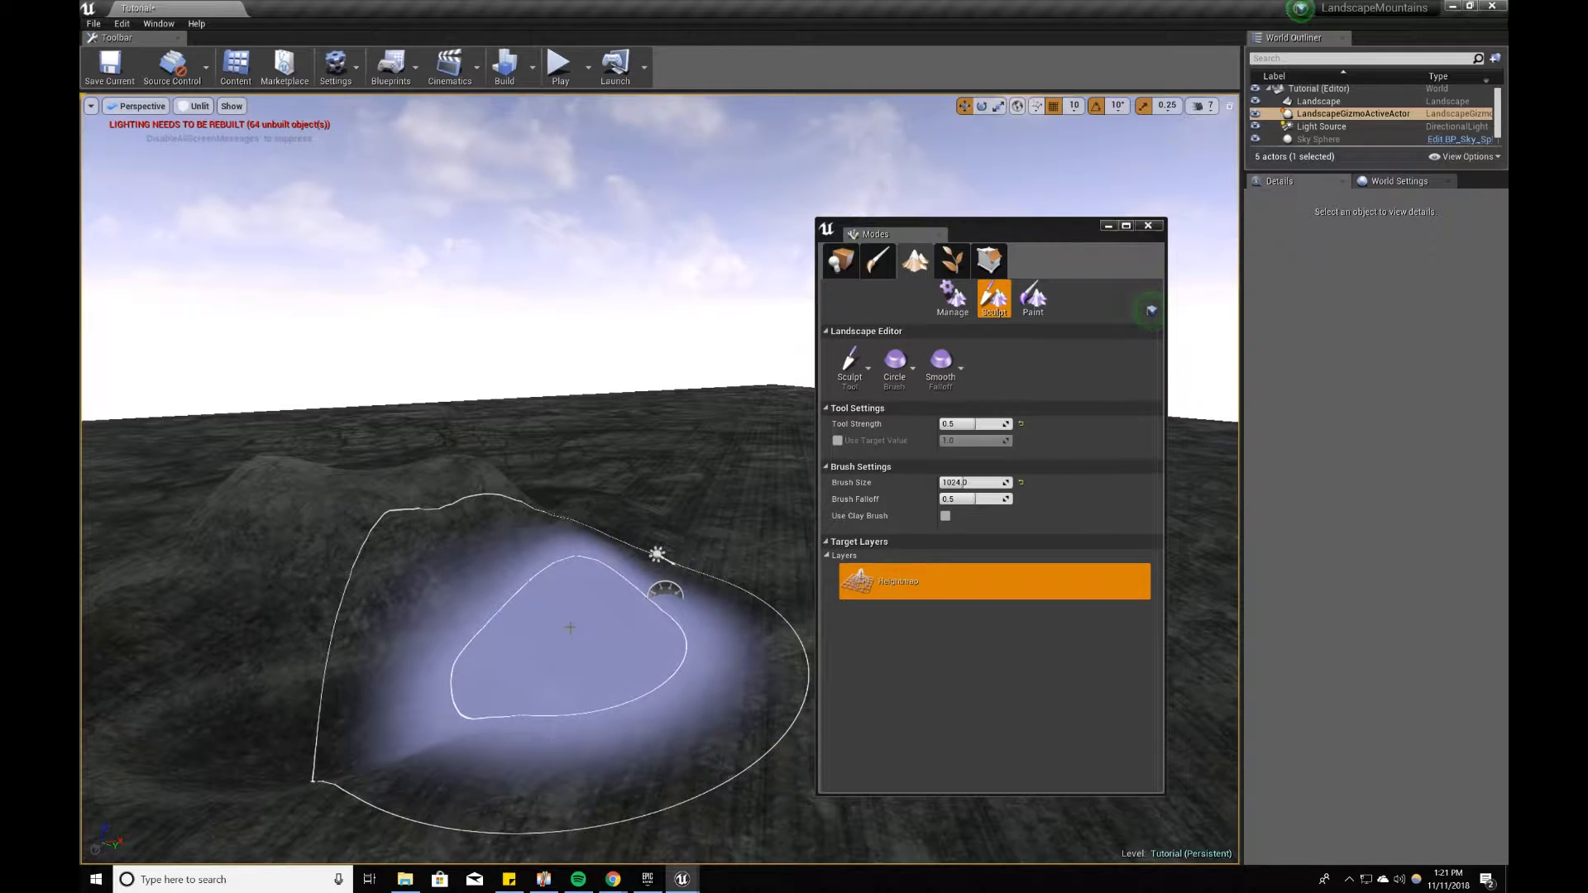
Step: Sculpt the uneven ground of the lowered hill up into a tall, steep mountain
{"action": "mouse_move", "coordinate": [487, 605]}
{"action": "right_mouse_down"}
{"action": "mouse_move", "coordinate": [364, 579]}
{"action": "mouse_move", "coordinate": [497, 564]}
{"action": "mouse_move", "coordinate": [579, 613]}
{"action": "mouse_move", "coordinate": [521, 616]}
{"action": "mouse_move", "coordinate": [512, 562]}
{"action": "mouse_move", "coordinate": [542, 529]}
{"action": "mouse_move", "coordinate": [480, 523]}
{"action": "mouse_move", "coordinate": [463, 562]}
{"action": "right_mouse_up"}
{"action": "left_click_drag", "start_coordinate": [412, 569], "coordinate": [511, 535]}
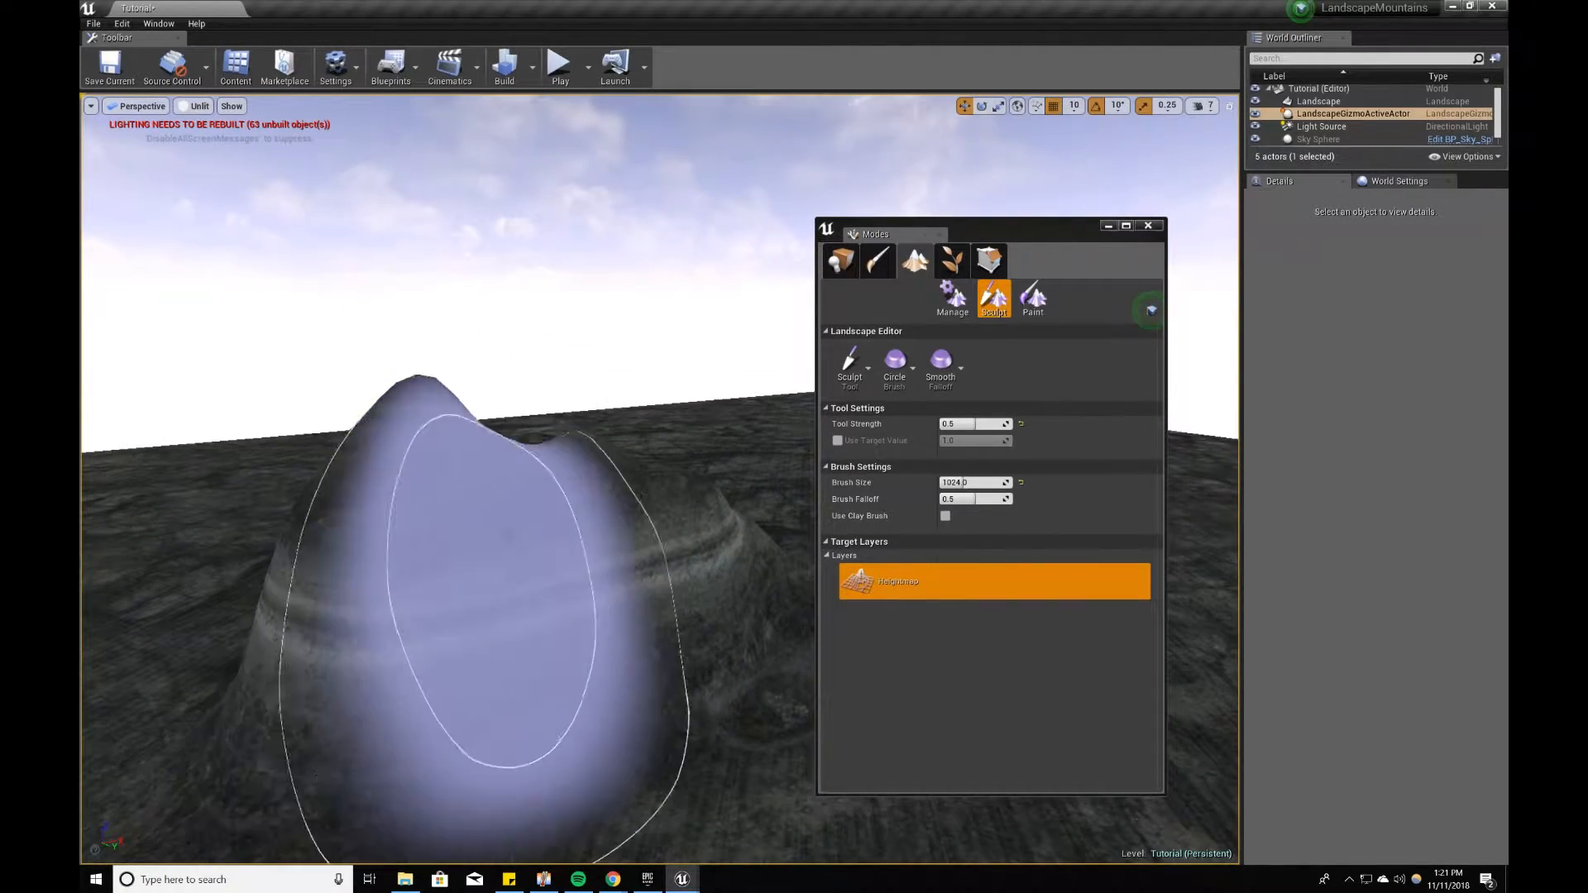
{"action": "right_click_drag", "start_coordinate": [694, 534], "coordinate": [532, 567]}
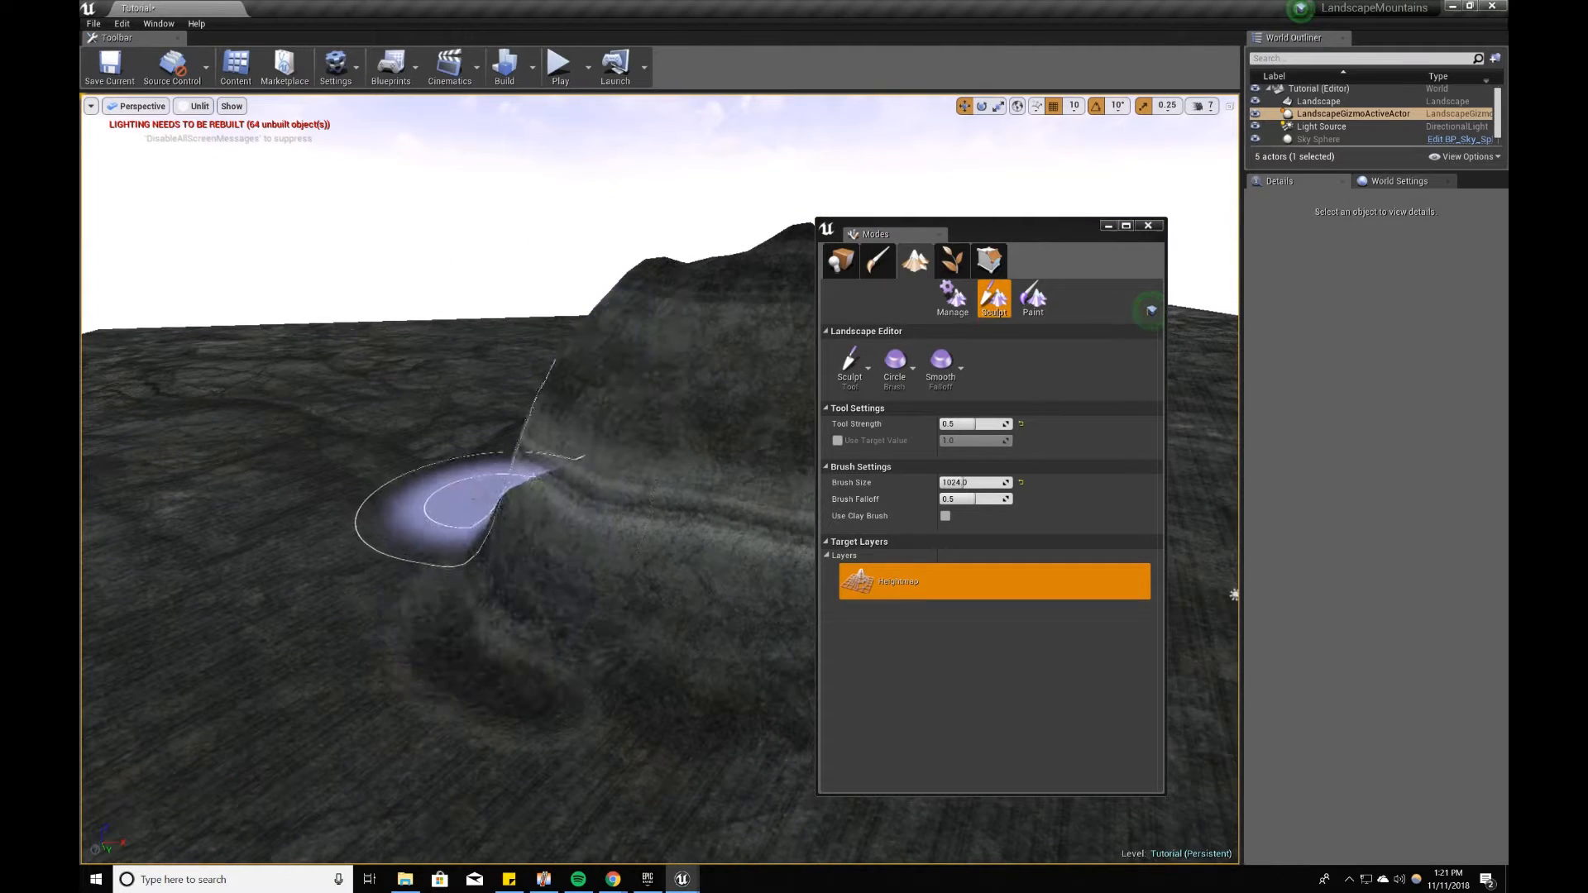
{"action": "mouse_move", "coordinate": [432, 537]}
{"action": "right_mouse_down"}
{"action": "mouse_move", "coordinate": [488, 563]}
{"action": "mouse_move", "coordinate": [475, 593]}
{"action": "right_mouse_up"}
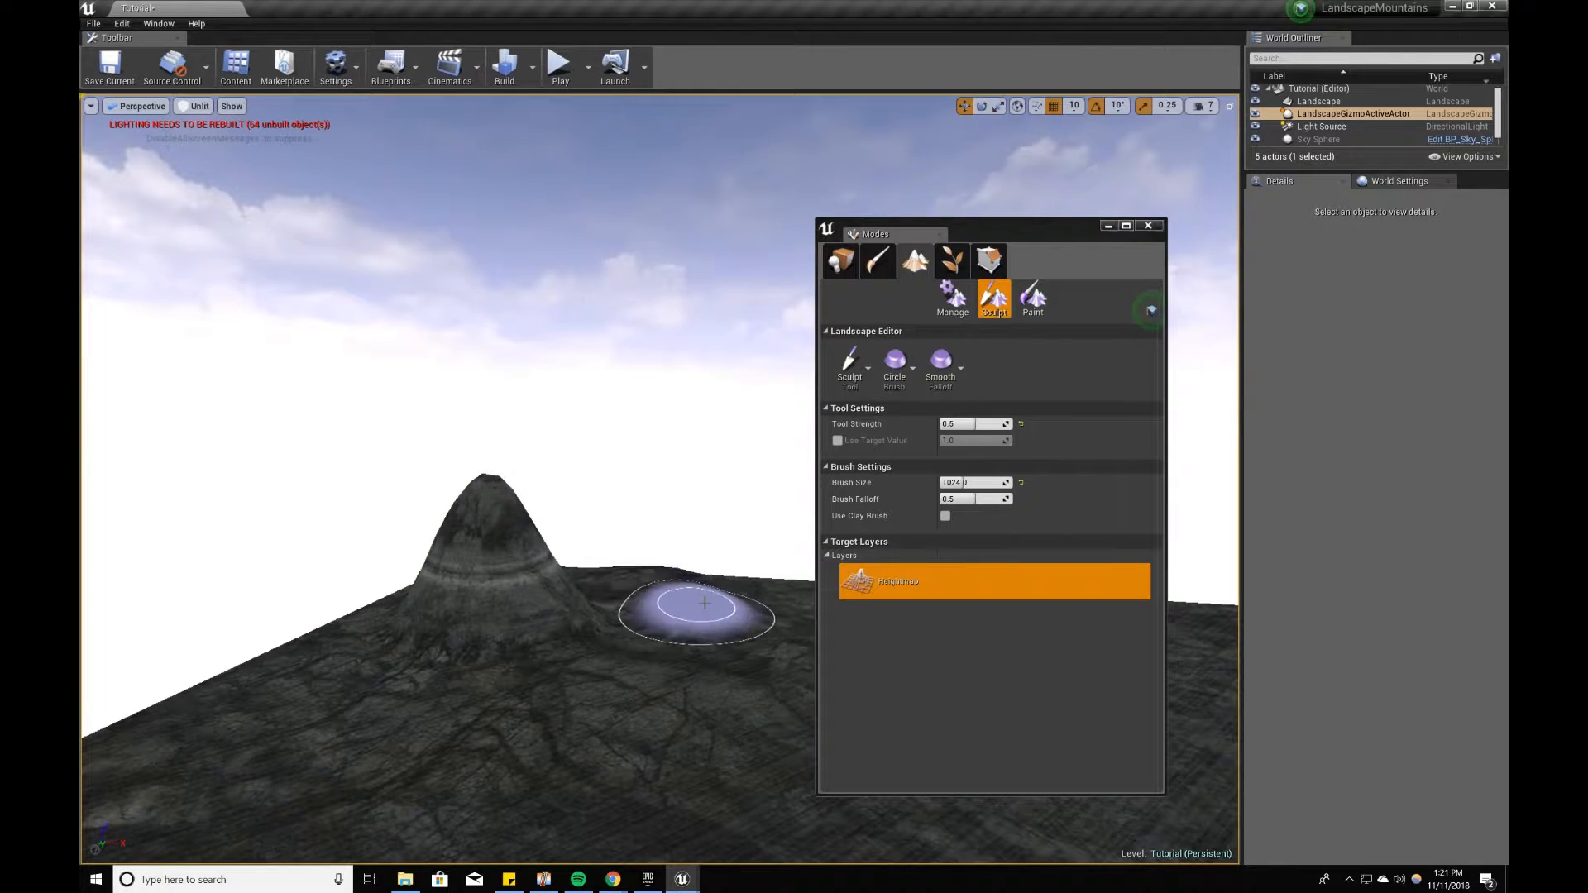
Step: Sculpt additional smaller peaks beside the tall mountain and build up the ridge connecting them
{"action": "right_click_drag", "start_coordinate": [406, 575], "coordinate": [608, 583]}
{"action": "mouse_move", "coordinate": [608, 584]}
{"action": "left_mouse_down"}
{"action": "mouse_move", "coordinate": [654, 563]}
{"action": "mouse_move", "coordinate": [621, 545]}
{"action": "mouse_move", "coordinate": [682, 517]}
{"action": "mouse_move", "coordinate": [645, 526]}
{"action": "left_mouse_up"}
{"action": "right_click_drag", "start_coordinate": [645, 525], "coordinate": [657, 522]}
{"action": "mouse_move", "coordinate": [546, 488]}
{"action": "left_mouse_down"}
{"action": "mouse_move", "coordinate": [488, 460]}
{"action": "mouse_move", "coordinate": [383, 549]}
{"action": "mouse_move", "coordinate": [234, 528]}
{"action": "mouse_move", "coordinate": [262, 509]}
{"action": "mouse_move", "coordinate": [606, 489]}
{"action": "left_mouse_up"}
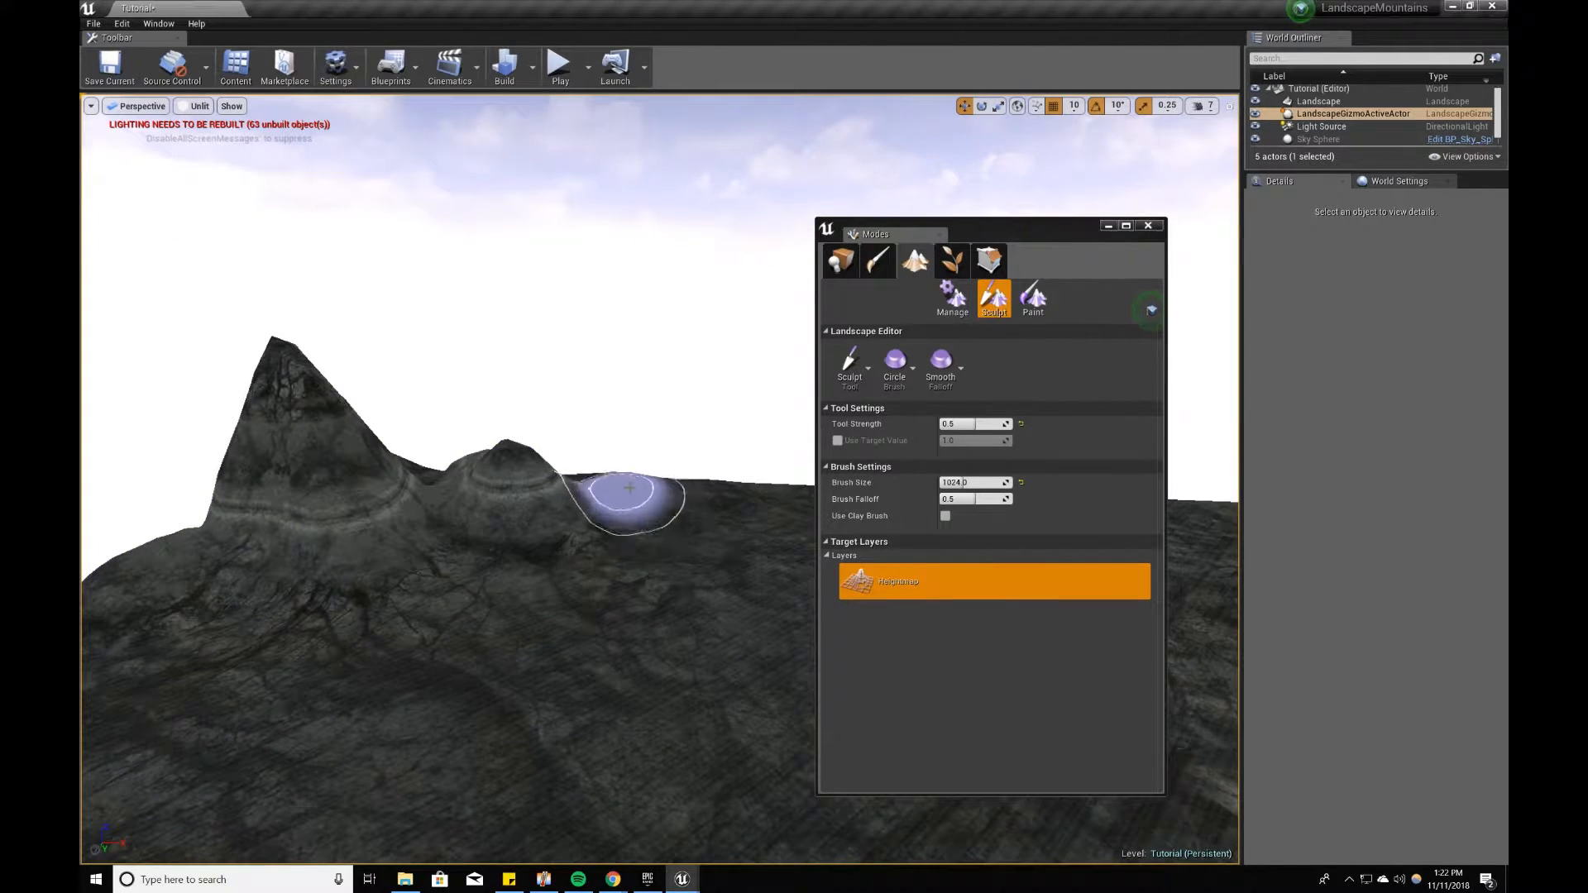
{"action": "mouse_move", "coordinate": [437, 511]}
{"action": "left_mouse_down"}
{"action": "mouse_move", "coordinate": [354, 521]}
{"action": "mouse_move", "coordinate": [418, 539]}
{"action": "mouse_move", "coordinate": [751, 539]}
{"action": "mouse_move", "coordinate": [683, 520]}
{"action": "mouse_move", "coordinate": [266, 514]}
{"action": "mouse_move", "coordinate": [473, 469]}
{"action": "left_mouse_up"}
{"action": "right_click_drag", "start_coordinate": [397, 509], "coordinate": [364, 487]}
{"action": "key", "text": "w"}
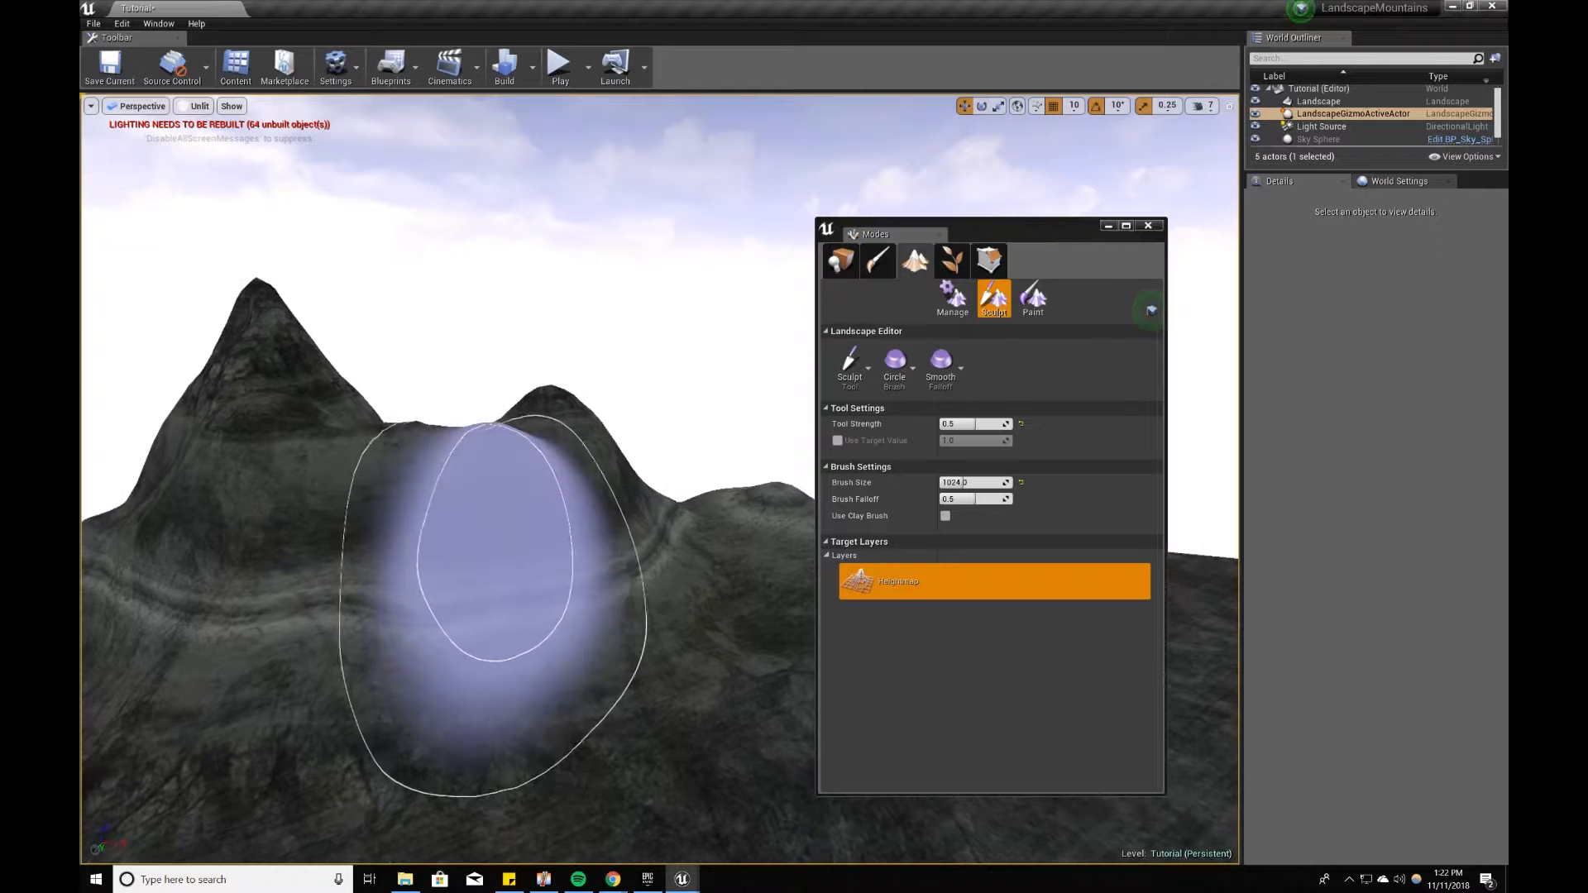
Step: Set the Sculpt tool's strength to 0.75 and raise more terrain along the slopes around the mountain peaks
{"action": "left_click", "coordinate": [981, 424]}
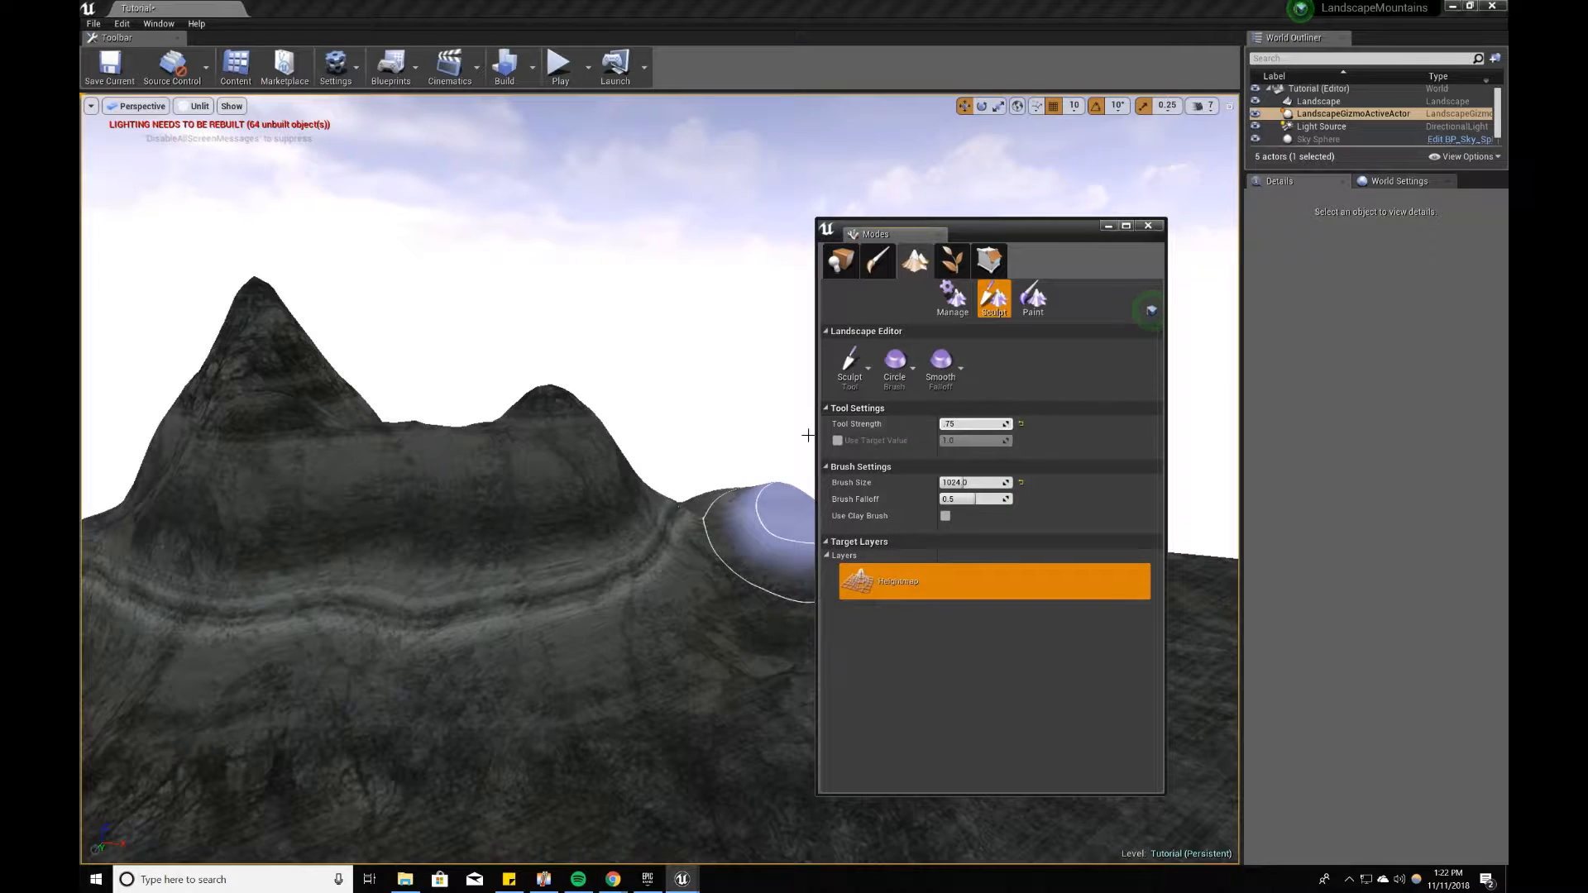
{"action": "right_click_drag", "start_coordinate": [546, 583], "coordinate": [542, 564]}
{"action": "mouse_move", "coordinate": [632, 560]}
{"action": "left_mouse_down"}
{"action": "mouse_move", "coordinate": [498, 529]}
{"action": "mouse_move", "coordinate": [298, 526]}
{"action": "mouse_move", "coordinate": [755, 597]}
{"action": "mouse_move", "coordinate": [231, 529]}
{"action": "left_mouse_up"}
{"action": "right_click_drag", "start_coordinate": [231, 530], "coordinate": [492, 537]}
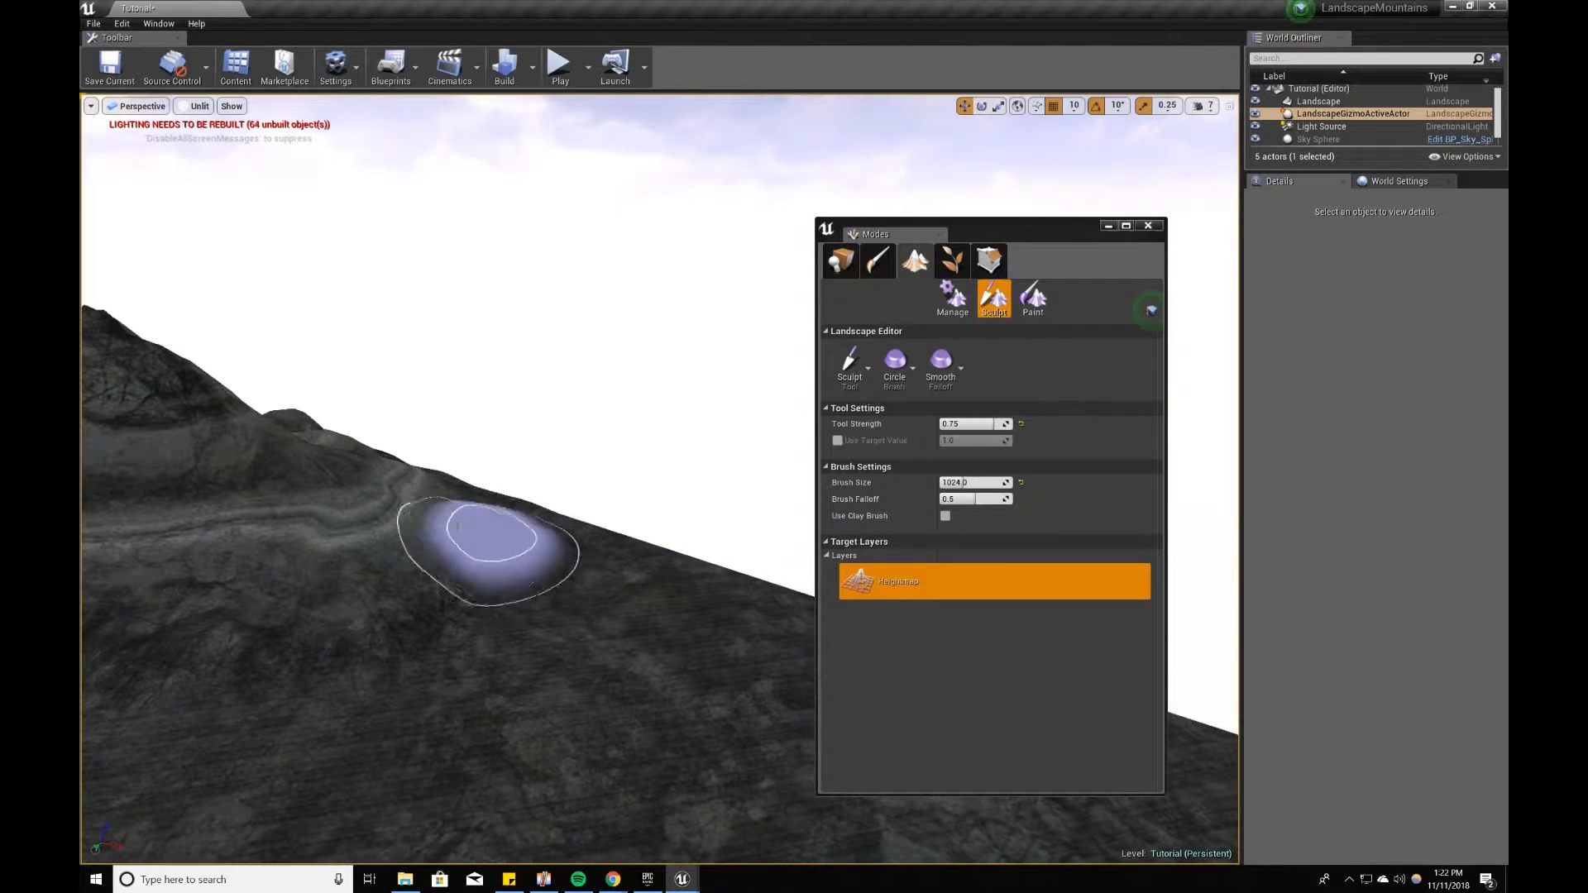
{"action": "left_click_drag", "start_coordinate": [372, 521], "coordinate": [354, 503]}
{"action": "mouse_move", "coordinate": [354, 503]}
{"action": "right_mouse_down"}
{"action": "mouse_move", "coordinate": [273, 488]}
{"action": "mouse_move", "coordinate": [297, 505]}
{"action": "mouse_move", "coordinate": [240, 503]}
{"action": "mouse_move", "coordinate": [213, 567]}
{"action": "right_mouse_up"}
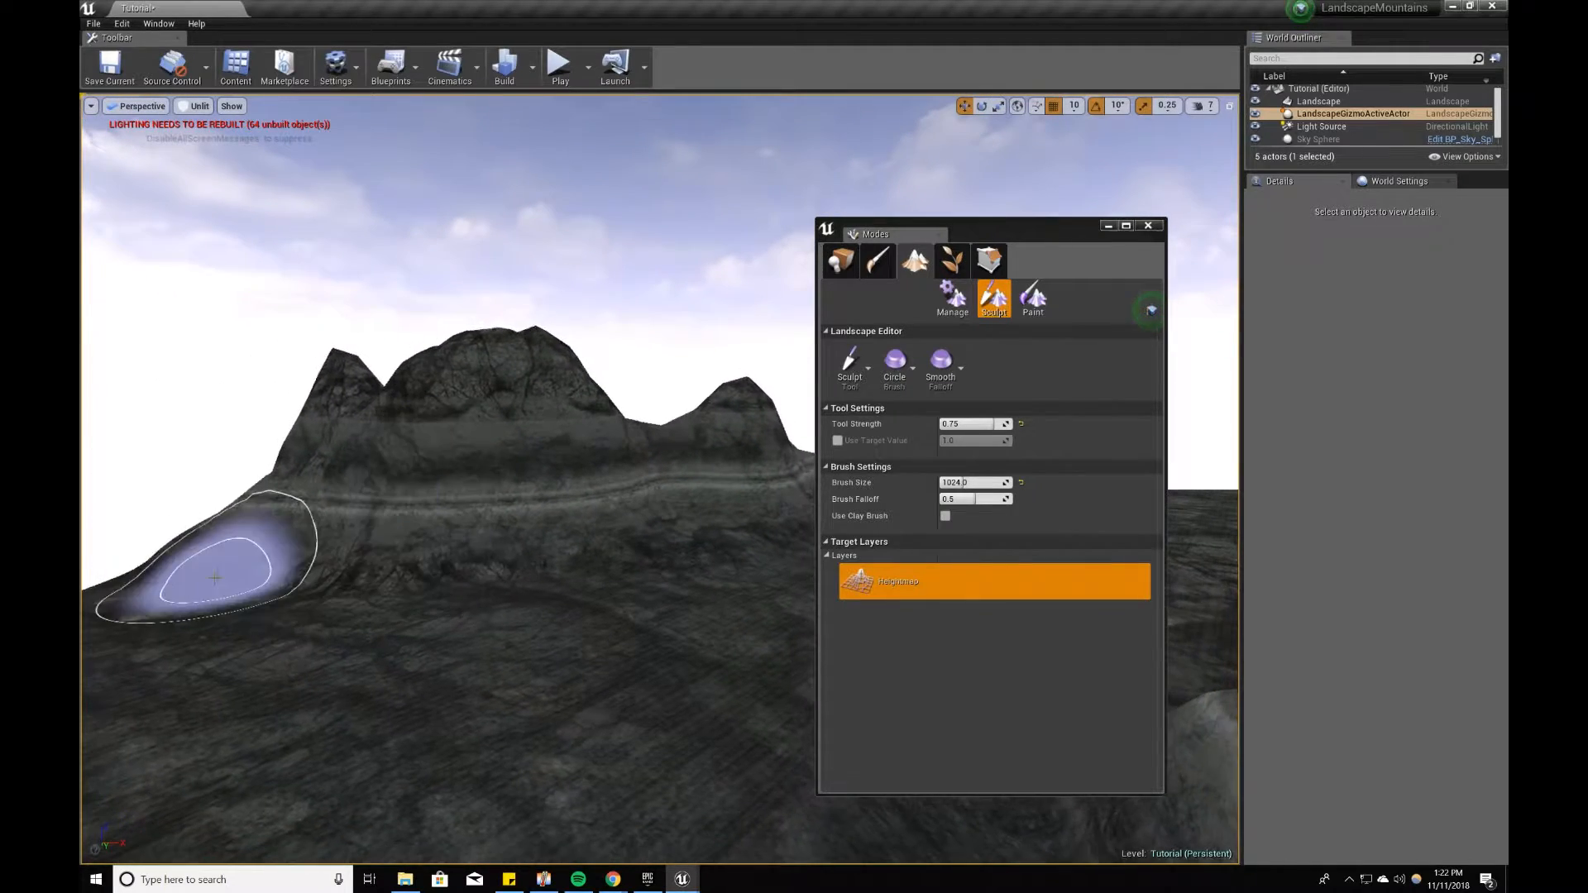
{"action": "mouse_move", "coordinate": [535, 645]}
{"action": "right_mouse_down"}
{"action": "mouse_move", "coordinate": [672, 631]}
{"action": "mouse_move", "coordinate": [620, 615]}
{"action": "right_mouse_up"}
{"action": "key", "text": "w"}
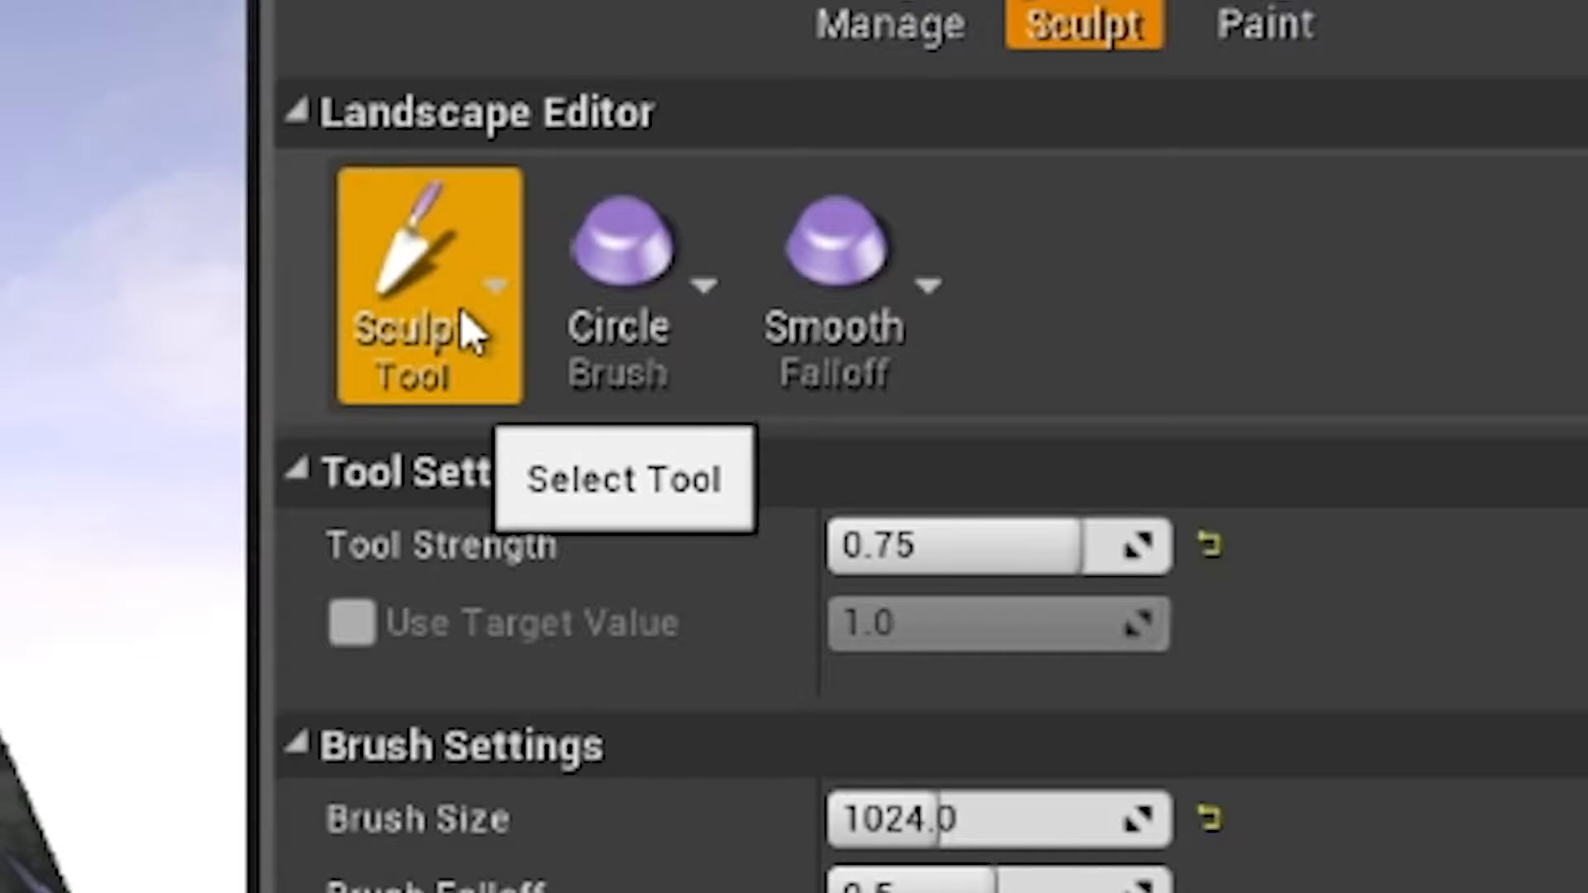
Step: Switch to the Flatten tool and level the mountain peaks and ridge into a plateau
{"action": "left_click", "coordinate": [472, 331]}
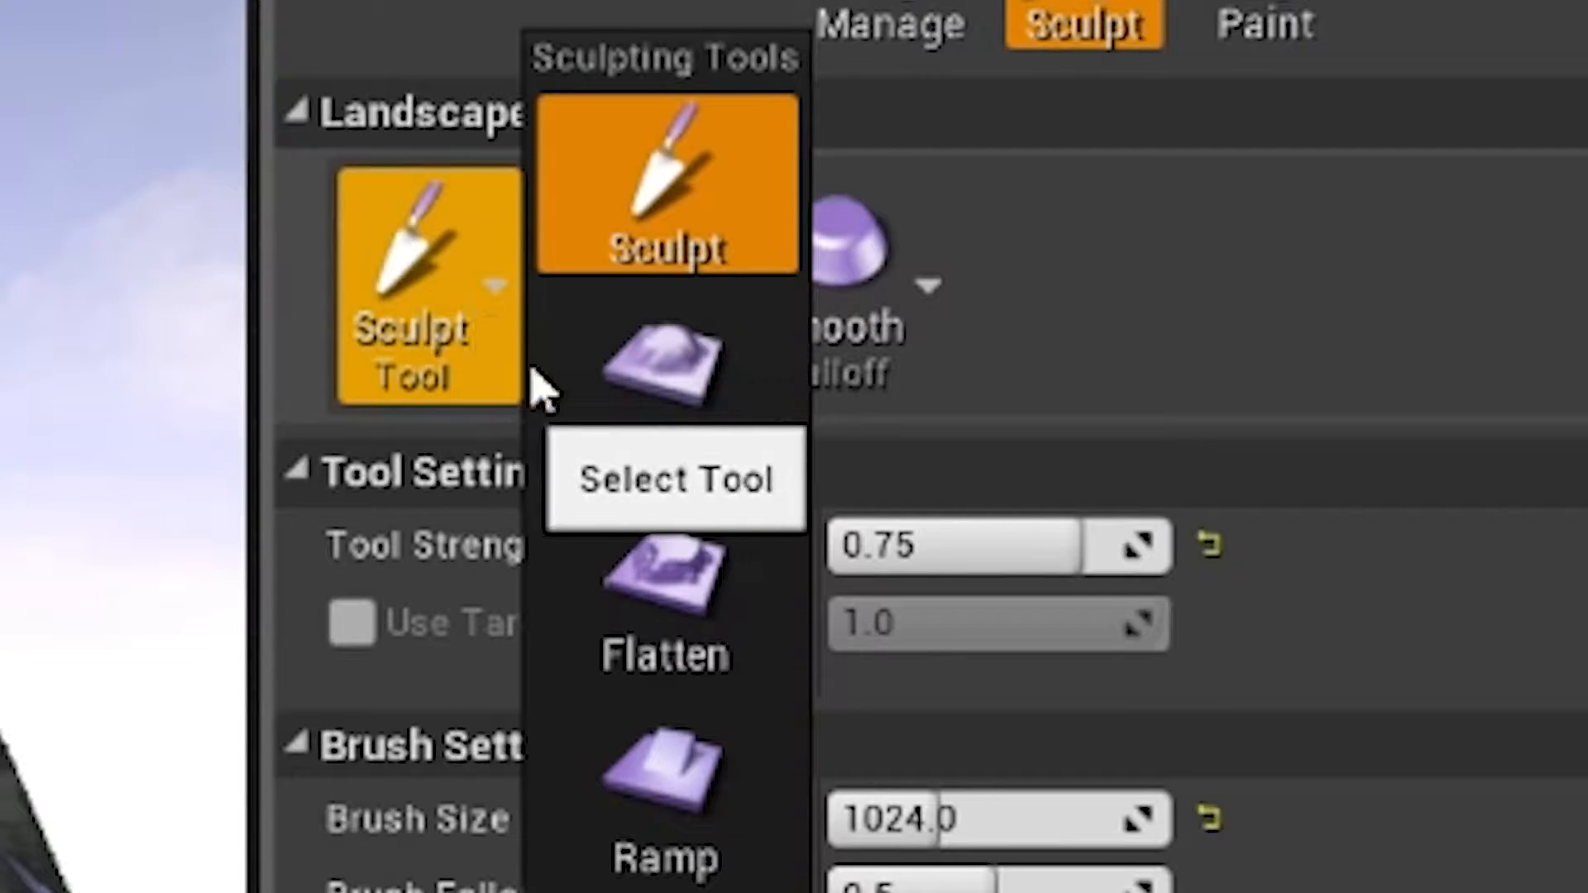
{"action": "left_click", "coordinate": [709, 642]}
{"action": "left_click_drag", "start_coordinate": [656, 585], "coordinate": [633, 562]}
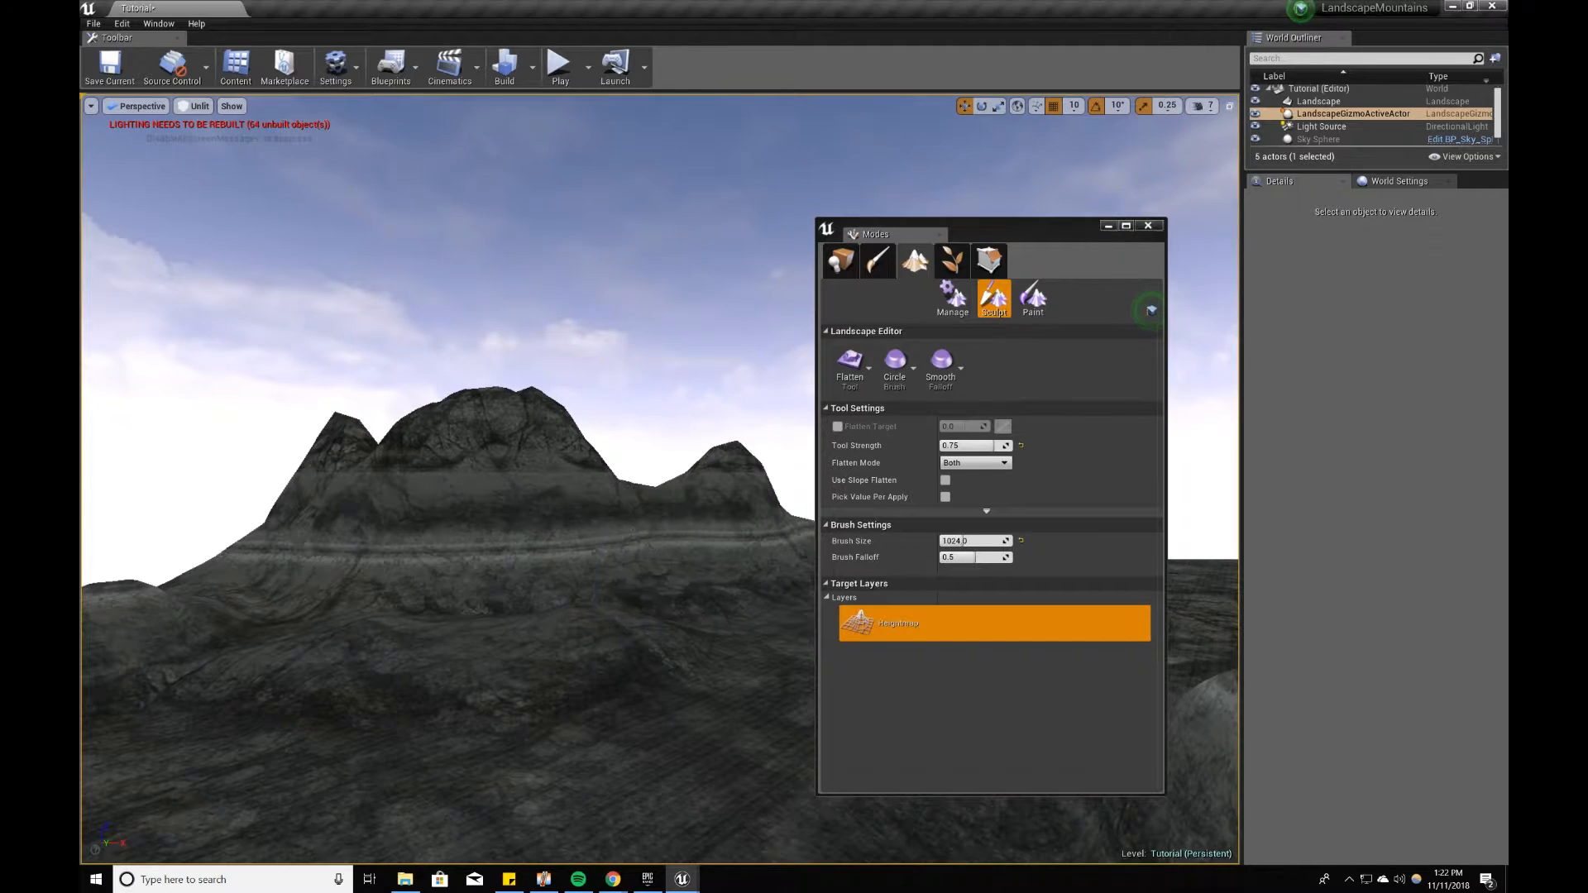
{"action": "right_click_drag", "start_coordinate": [662, 587], "coordinate": [662, 588]}
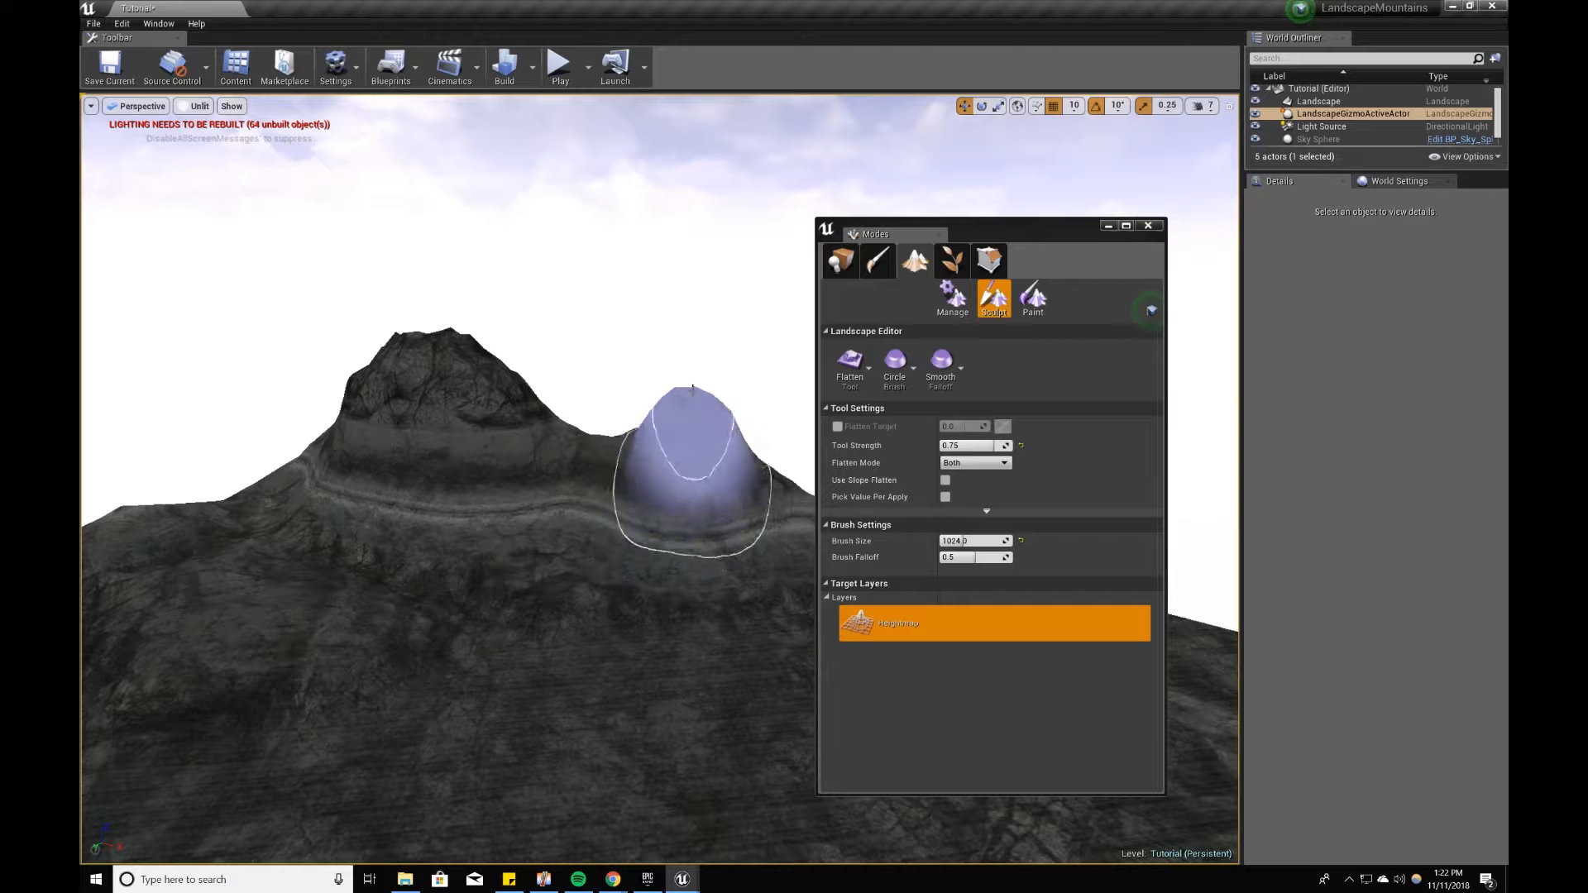
{"action": "mouse_move", "coordinate": [668, 394]}
{"action": "left_mouse_down"}
{"action": "mouse_move", "coordinate": [190, 440]}
{"action": "mouse_move", "coordinate": [668, 416]}
{"action": "mouse_move", "coordinate": [319, 439]}
{"action": "mouse_move", "coordinate": [443, 454]}
{"action": "mouse_move", "coordinate": [726, 426]}
{"action": "left_mouse_up"}
{"action": "right_click_drag", "start_coordinate": [727, 427], "coordinate": [420, 449]}
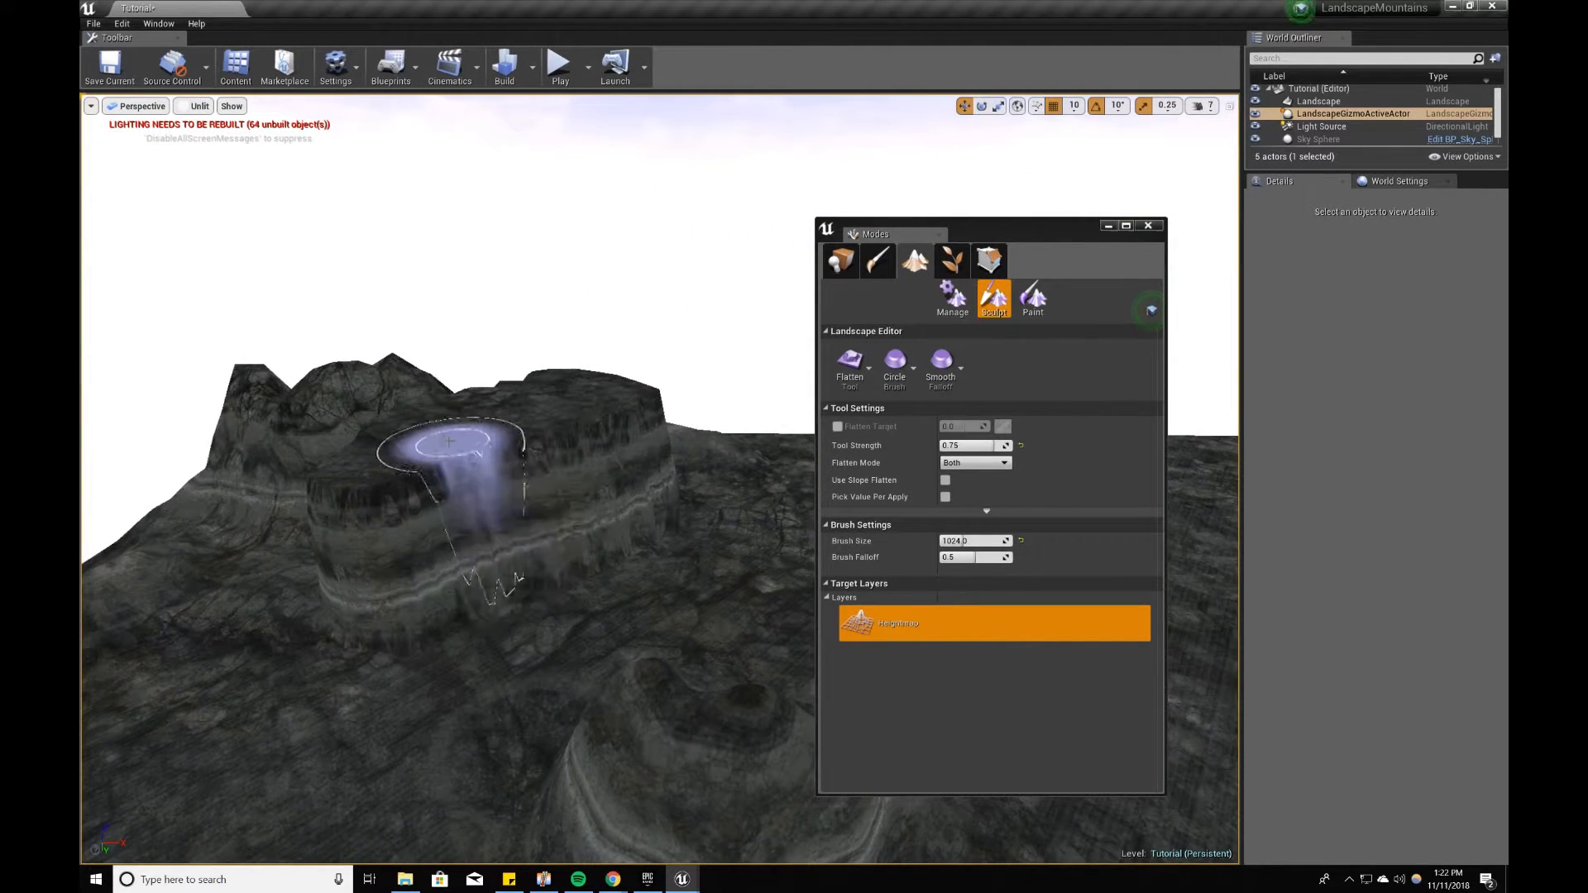
Step: Display the viewport in Detail Lighting and close the Modes window to inspect the terrain
{"action": "left_click", "coordinate": [203, 105]}
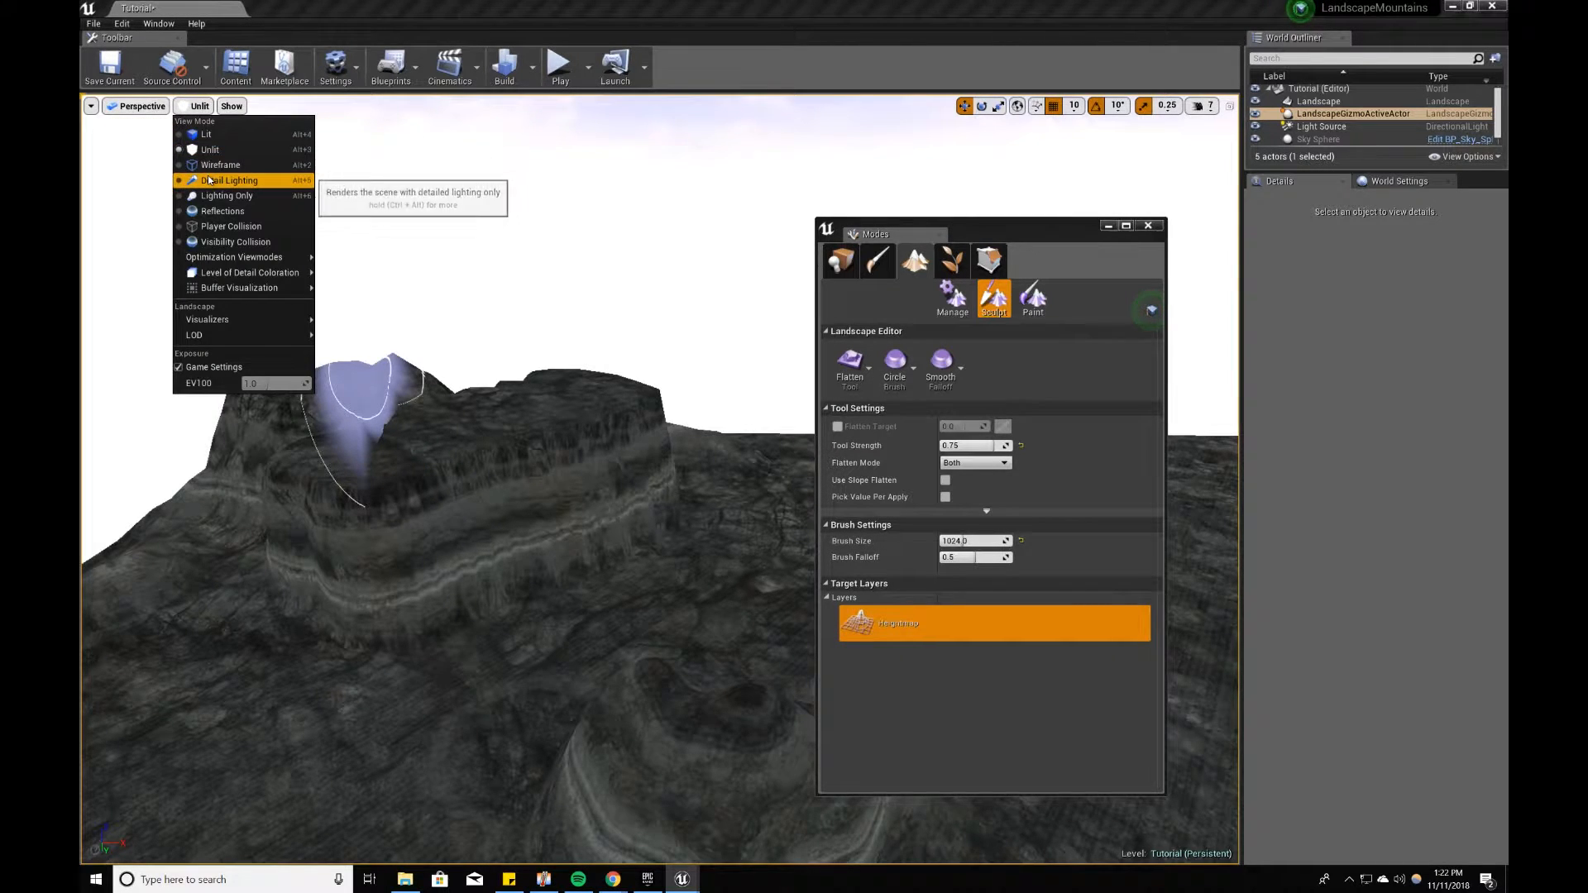
{"action": "left_click", "coordinate": [209, 181]}
{"action": "mouse_move", "coordinate": [860, 857]}
{"action": "right_mouse_down"}
{"action": "mouse_move", "coordinate": [649, 613]}
{"action": "mouse_move", "coordinate": [497, 499]}
{"action": "right_mouse_up"}
{"action": "left_click", "coordinate": [1148, 225]}
{"action": "right_click_drag", "start_coordinate": [1075, 281], "coordinate": [1191, 268]}
{"action": "right_click_drag", "start_coordinate": [927, 388], "coordinate": [869, 522]}
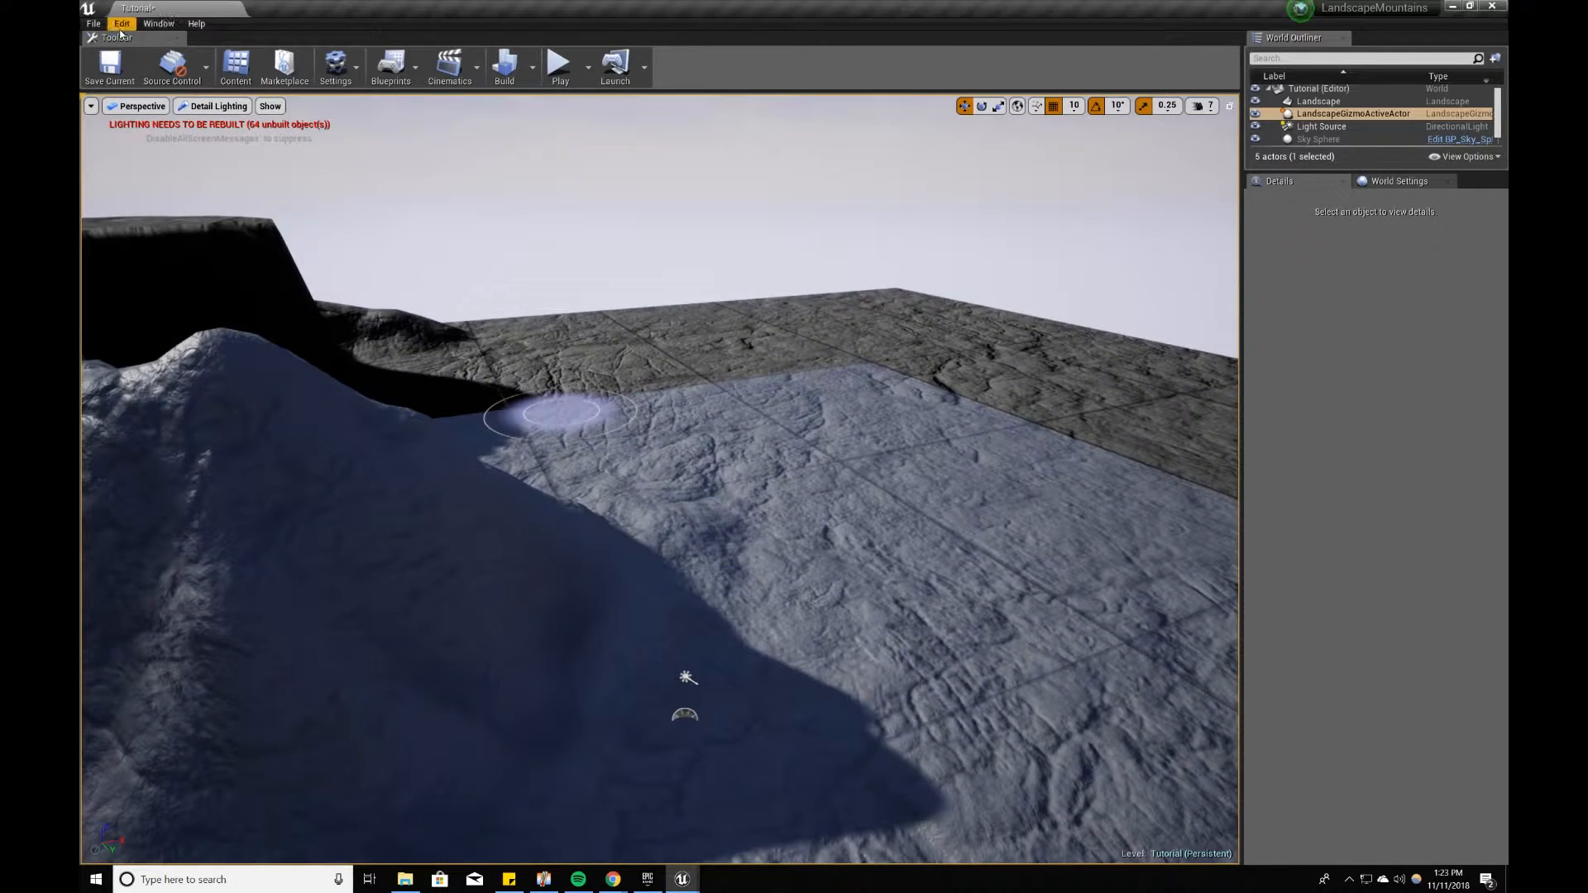
Step: Reopen the Modes window, switch to Place mode, and display the viewport in Lighting Only
{"action": "left_click", "coordinate": [157, 24]}
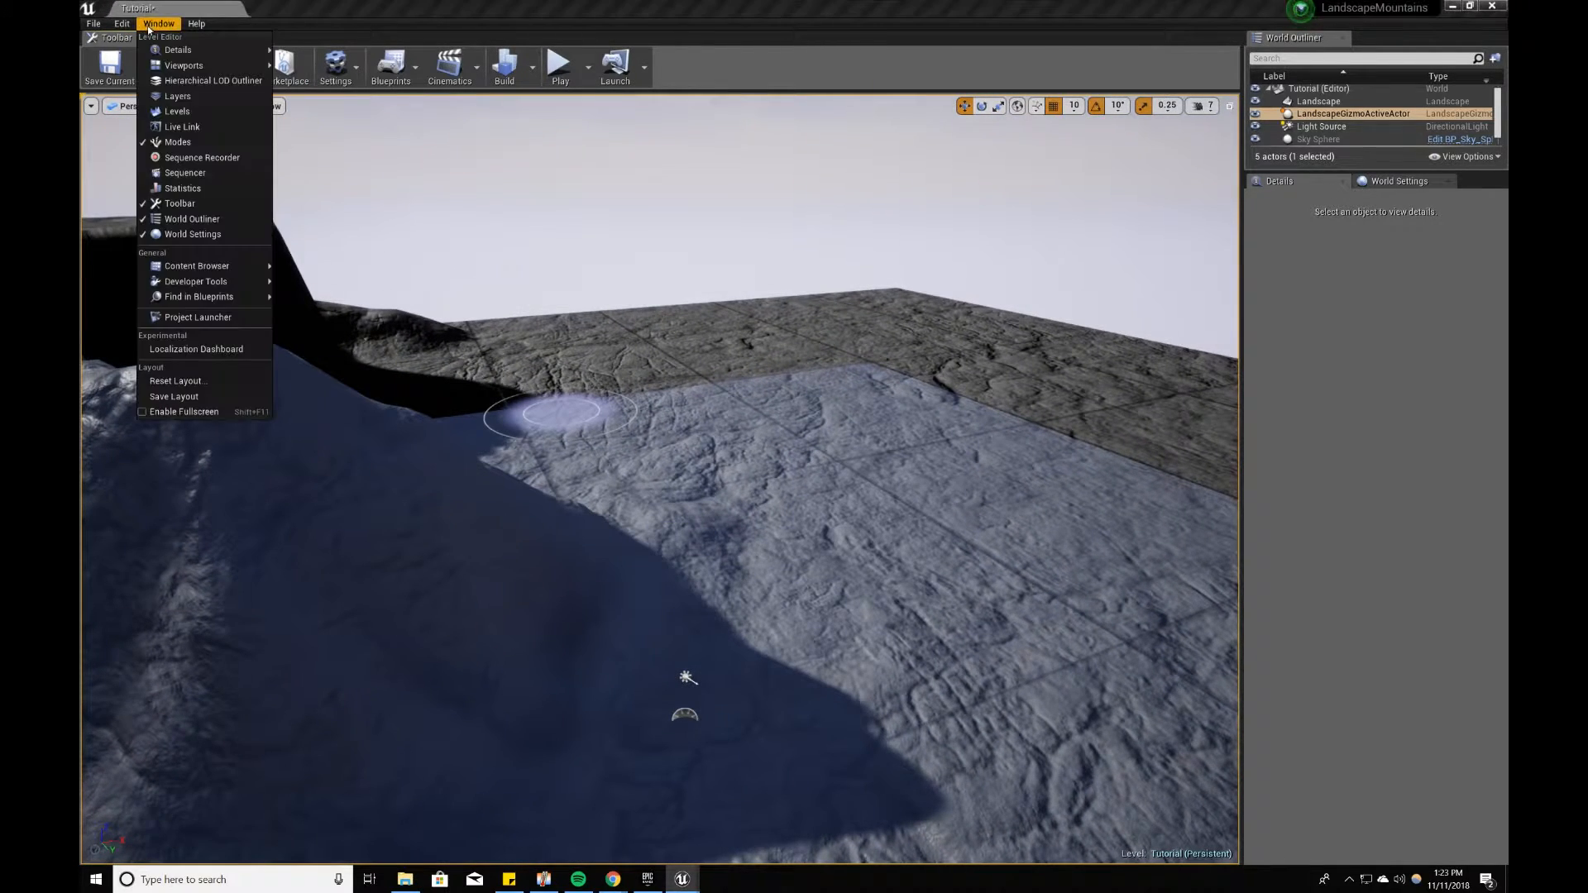
{"action": "left_click", "coordinate": [173, 143]}
{"action": "left_click", "coordinate": [844, 259]}
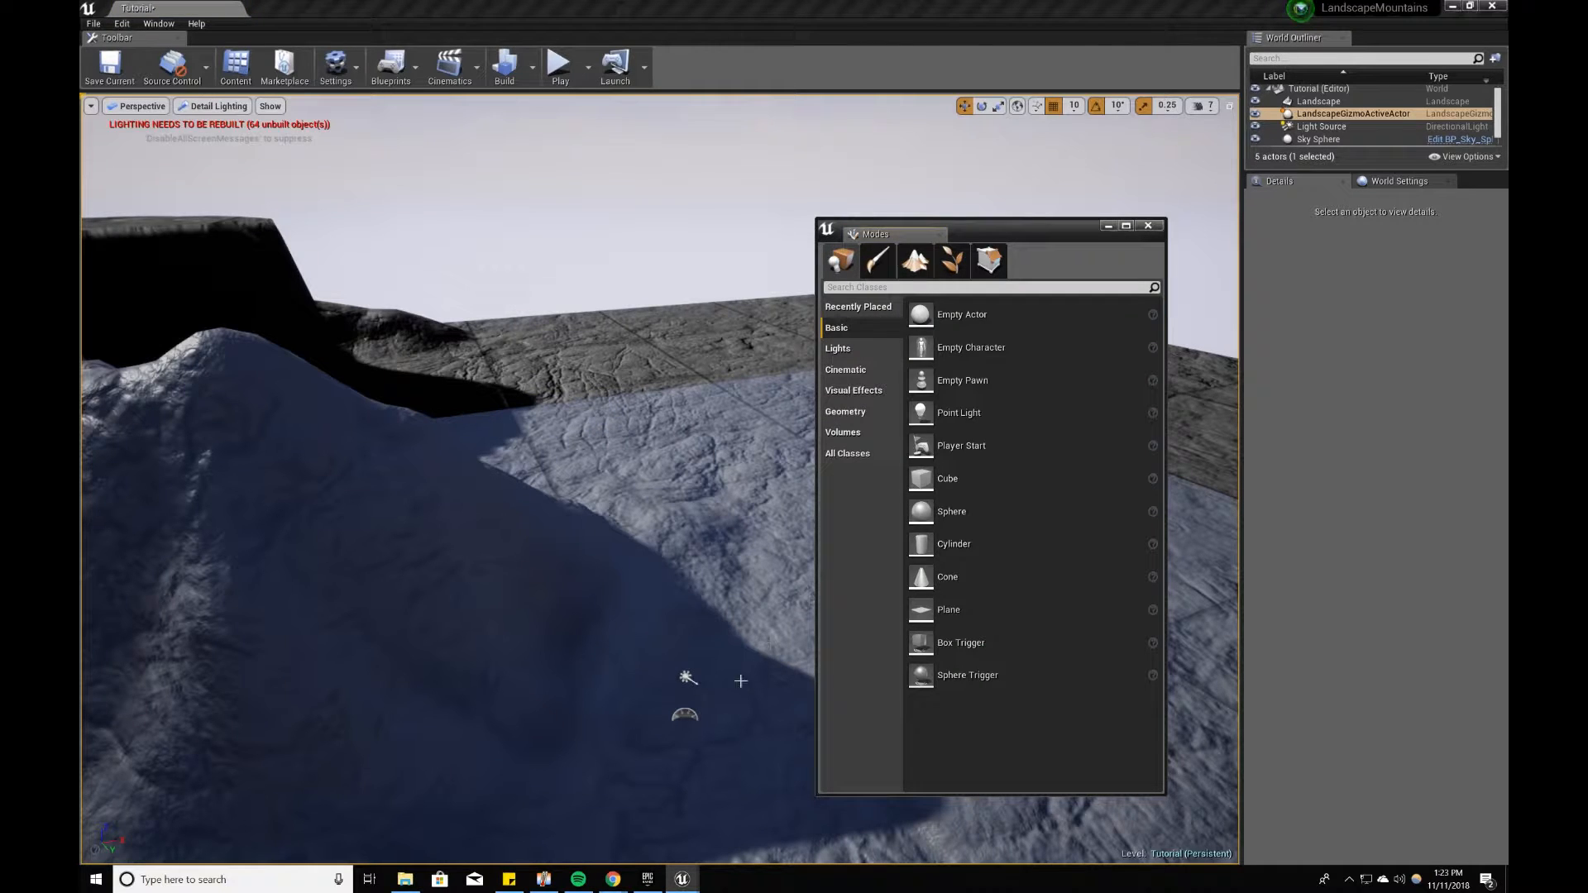
{"action": "left_click", "coordinate": [686, 713]}
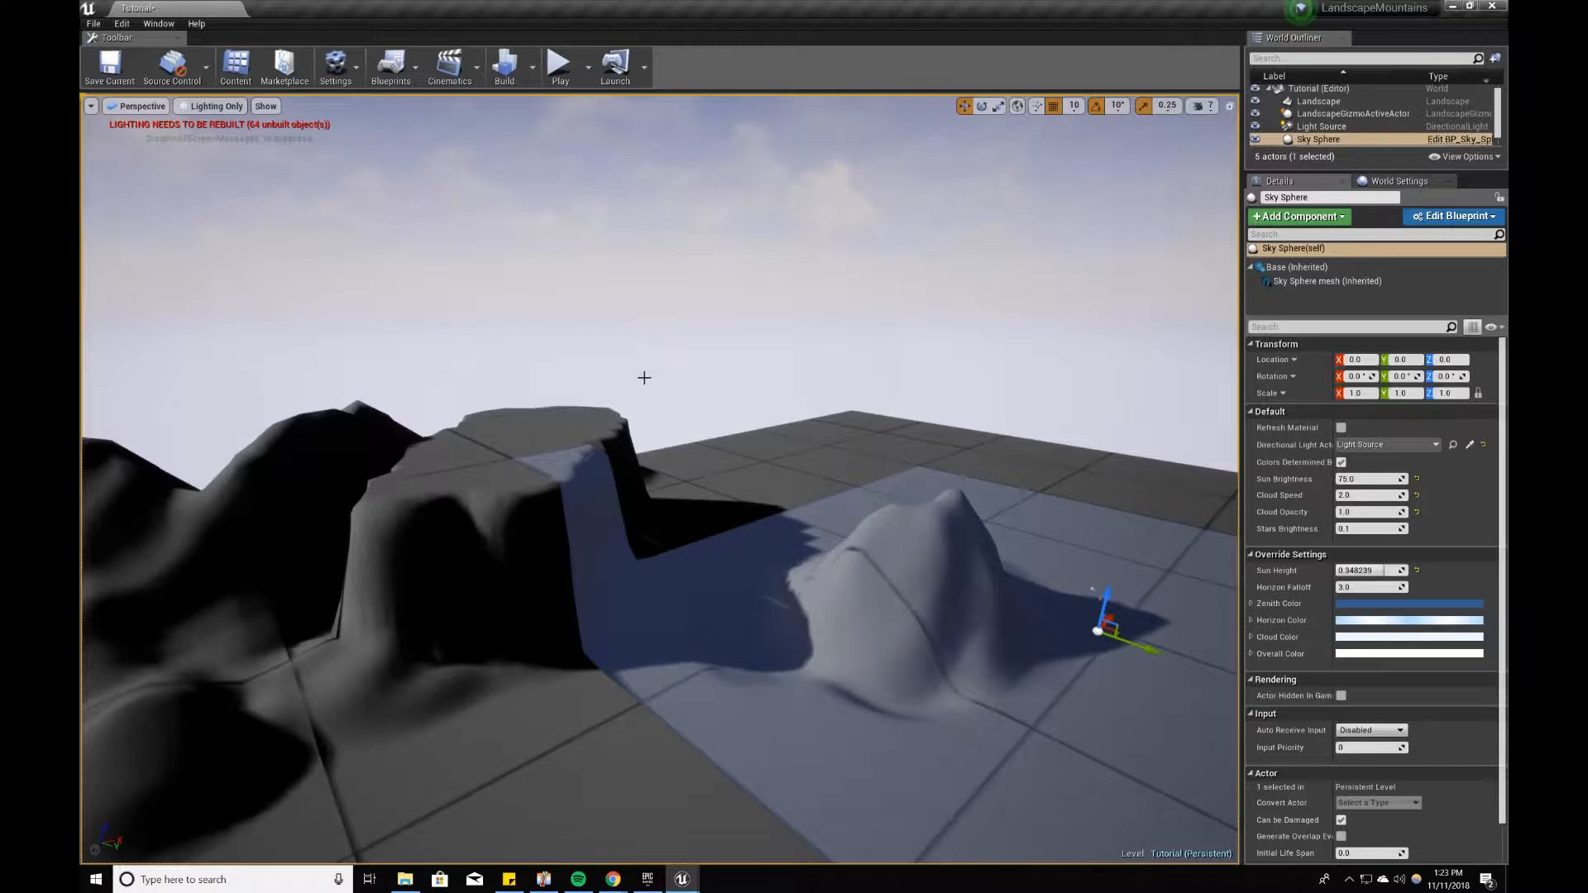
{"action": "right_click_drag", "start_coordinate": [642, 375], "coordinate": [695, 375]}
{"action": "key", "text": "w"}
{"action": "key", "text": "s"}
Step: Select the directional Light Source and rotate it to change how the sculpted mountains are lit
{"action": "left_click", "coordinate": [806, 437]}
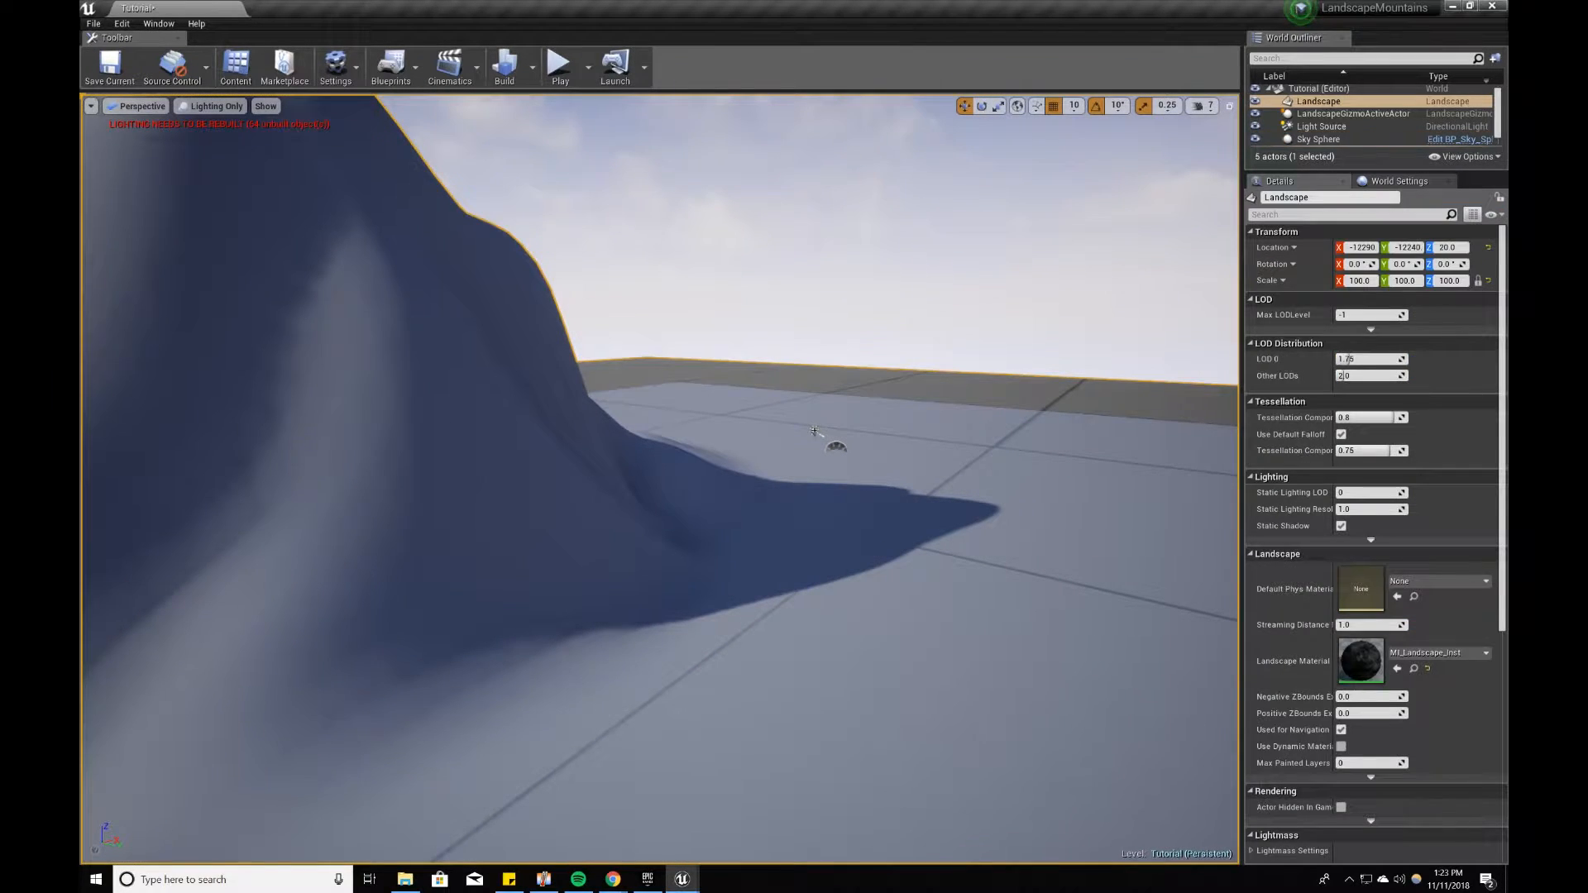
{"action": "left_click", "coordinate": [813, 431]}
{"action": "key", "text": "e"}
{"action": "right_click_drag", "start_coordinate": [813, 431], "coordinate": [827, 409]}
{"action": "left_click_drag", "start_coordinate": [835, 438], "coordinate": [1064, 549]}
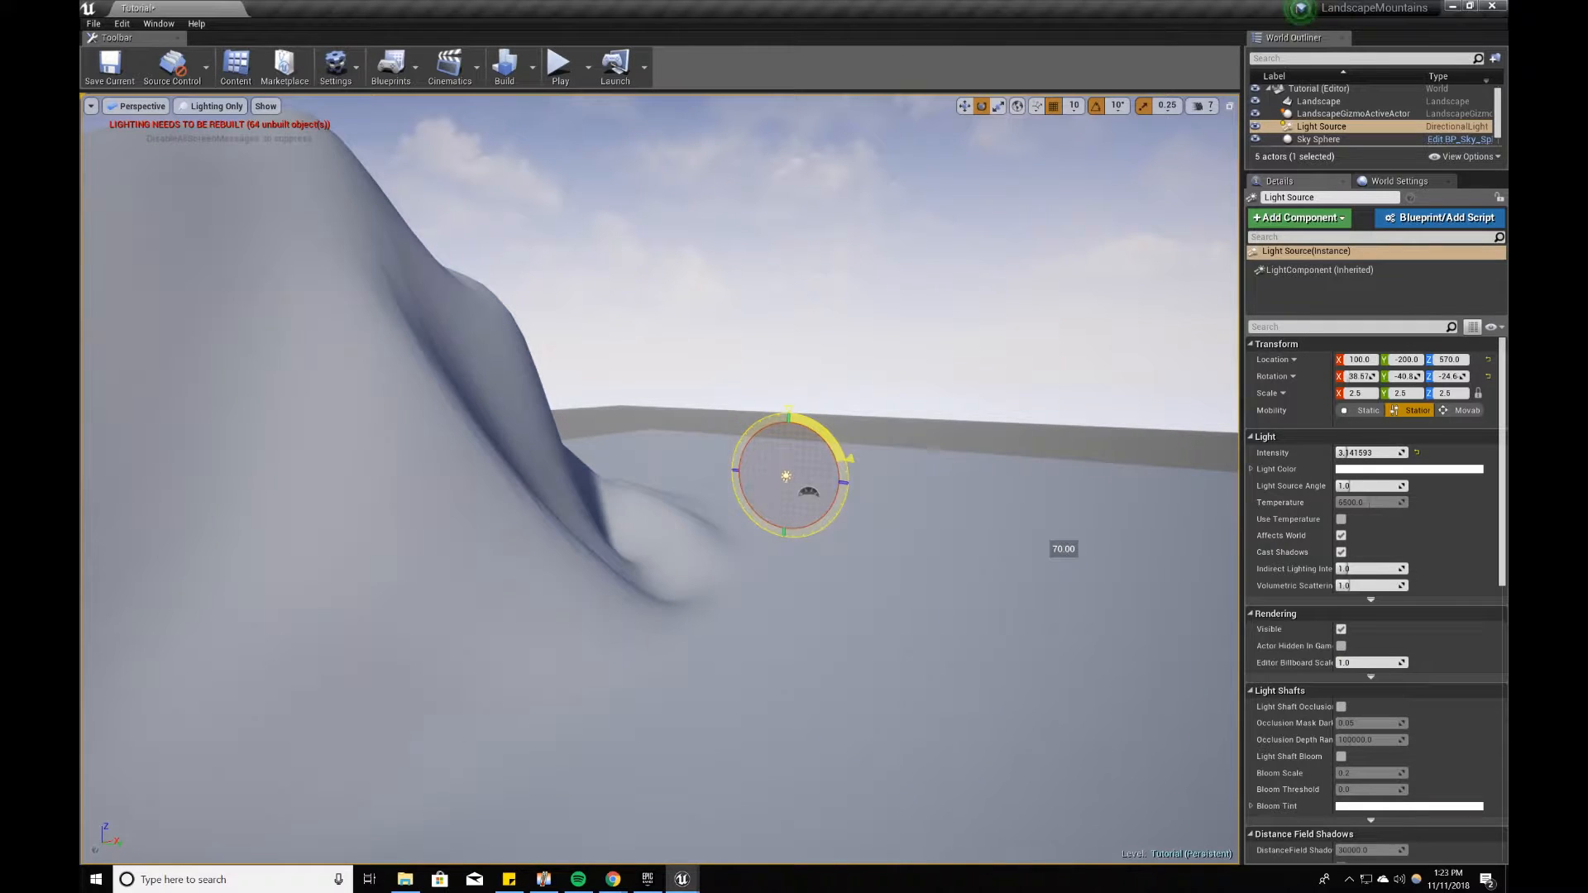
{"action": "key", "text": "s"}
{"action": "right_click_drag", "start_coordinate": [1064, 549], "coordinate": [902, 530]}
{"action": "key", "text": "d"}
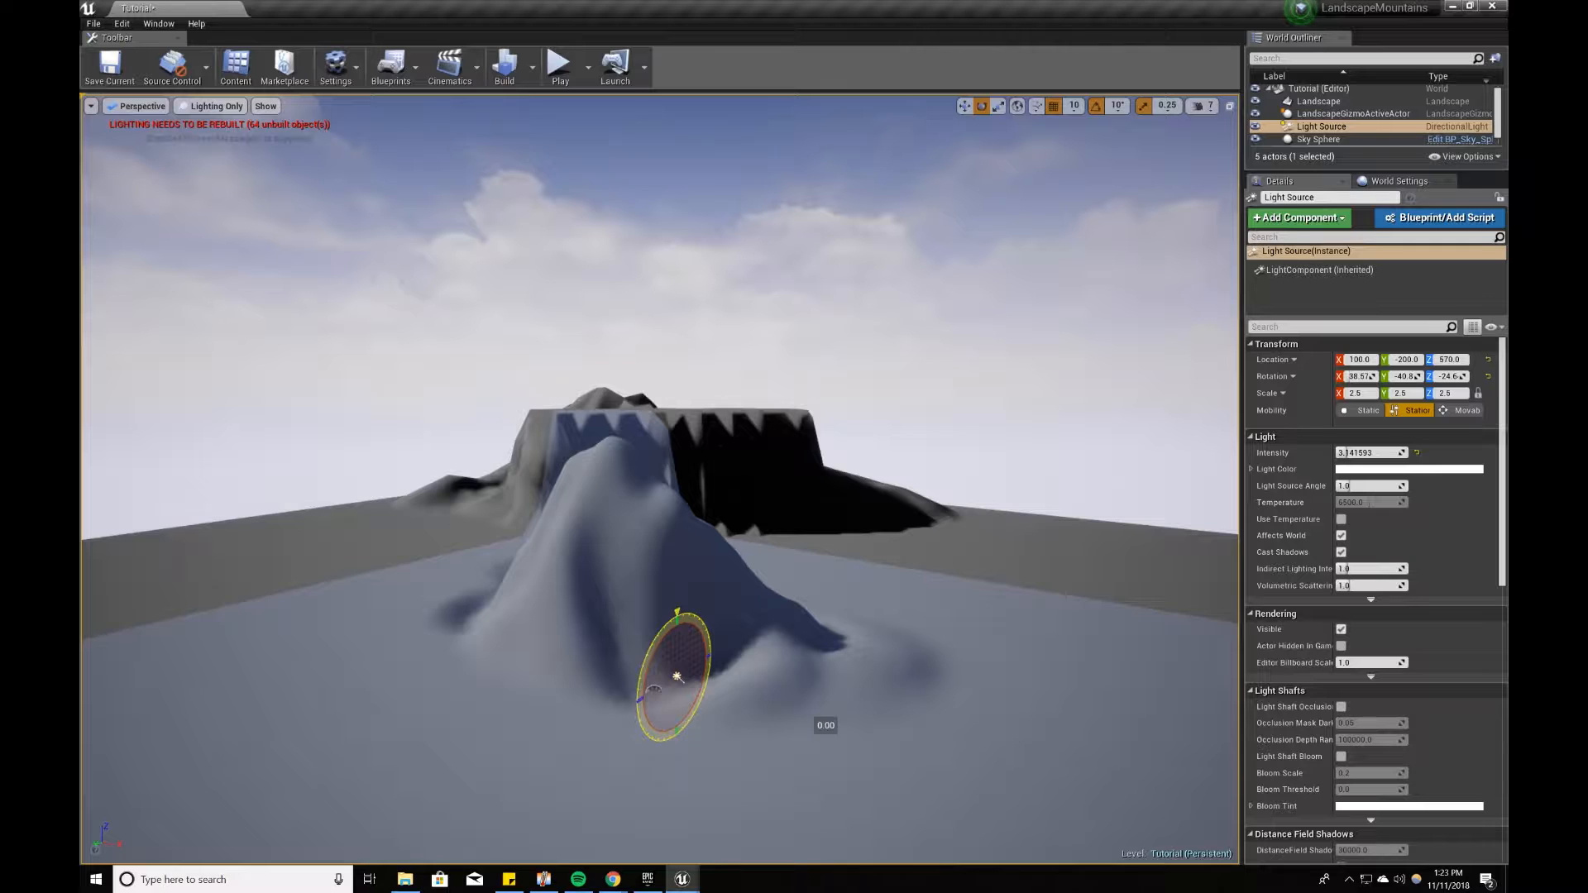
{"action": "left_click_drag", "start_coordinate": [650, 654], "coordinate": [681, 654]}
Step: Reopen the Modes window and return to Landscape sculpting near the flattened plateau
{"action": "left_click", "coordinate": [711, 339]}
{"action": "right_click_drag", "start_coordinate": [711, 339], "coordinate": [692, 549]}
{"action": "key", "text": "w"}
{"action": "key", "text": "d"}
{"action": "key", "text": "s"}
{"action": "key", "text": "a"}
{"action": "key", "text": "w"}
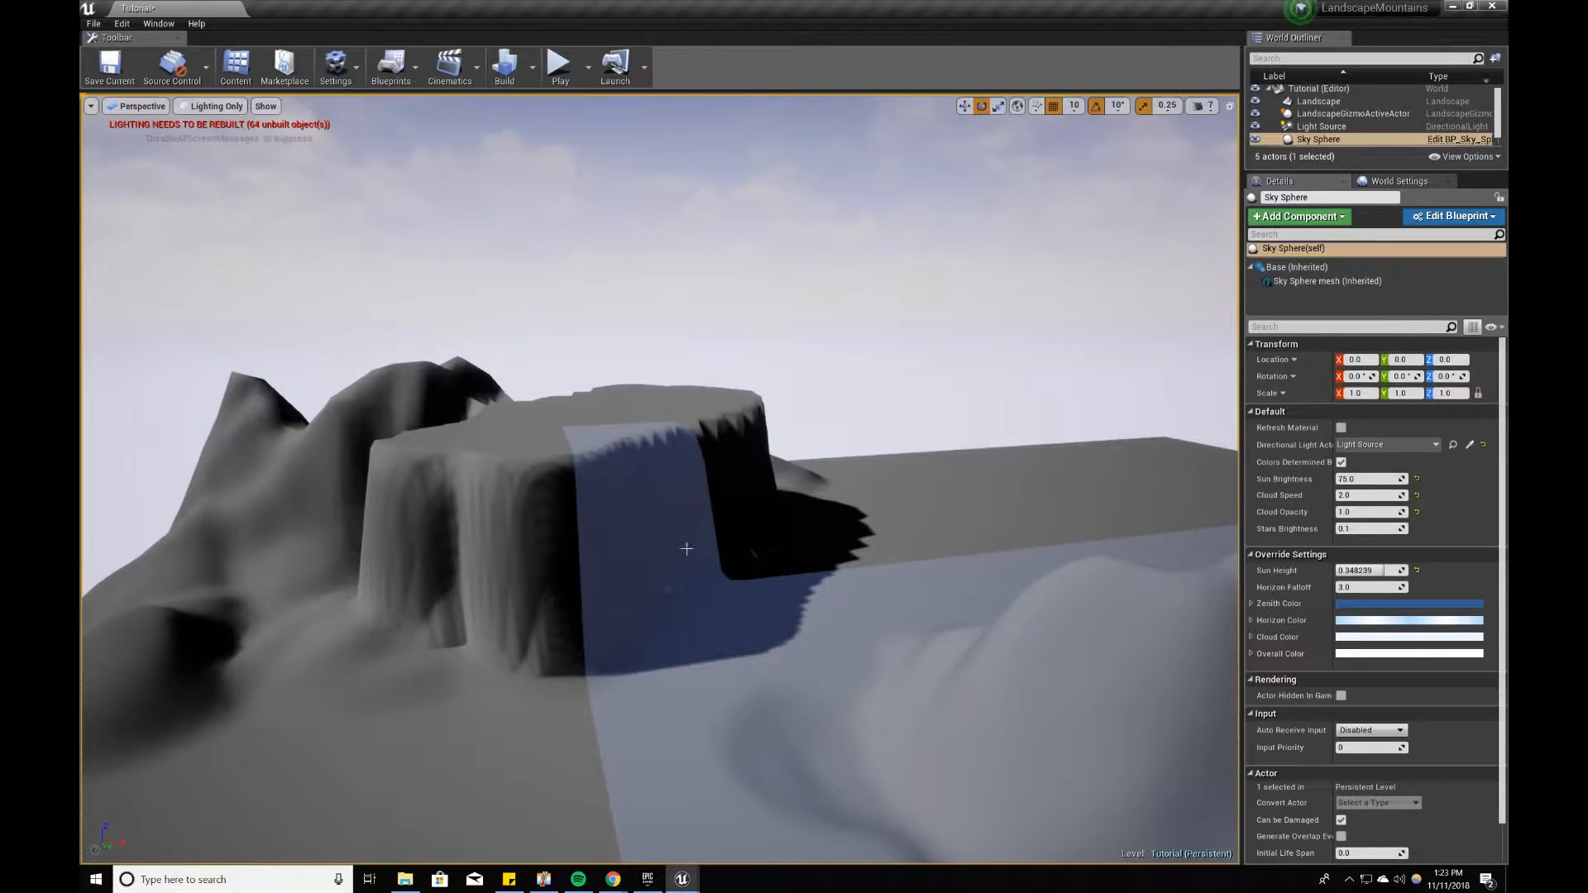
{"action": "left_click", "coordinate": [160, 27]}
{"action": "left_click", "coordinate": [178, 112]}
{"action": "left_click", "coordinate": [990, 259]}
{"action": "left_click", "coordinate": [952, 260]}
{"action": "left_click", "coordinate": [915, 260]}
Step: Extend the plateau over the surrounding peaks and slopes with the Flatten tool
{"action": "right_click_drag", "start_coordinate": [806, 414], "coordinate": [794, 418]}
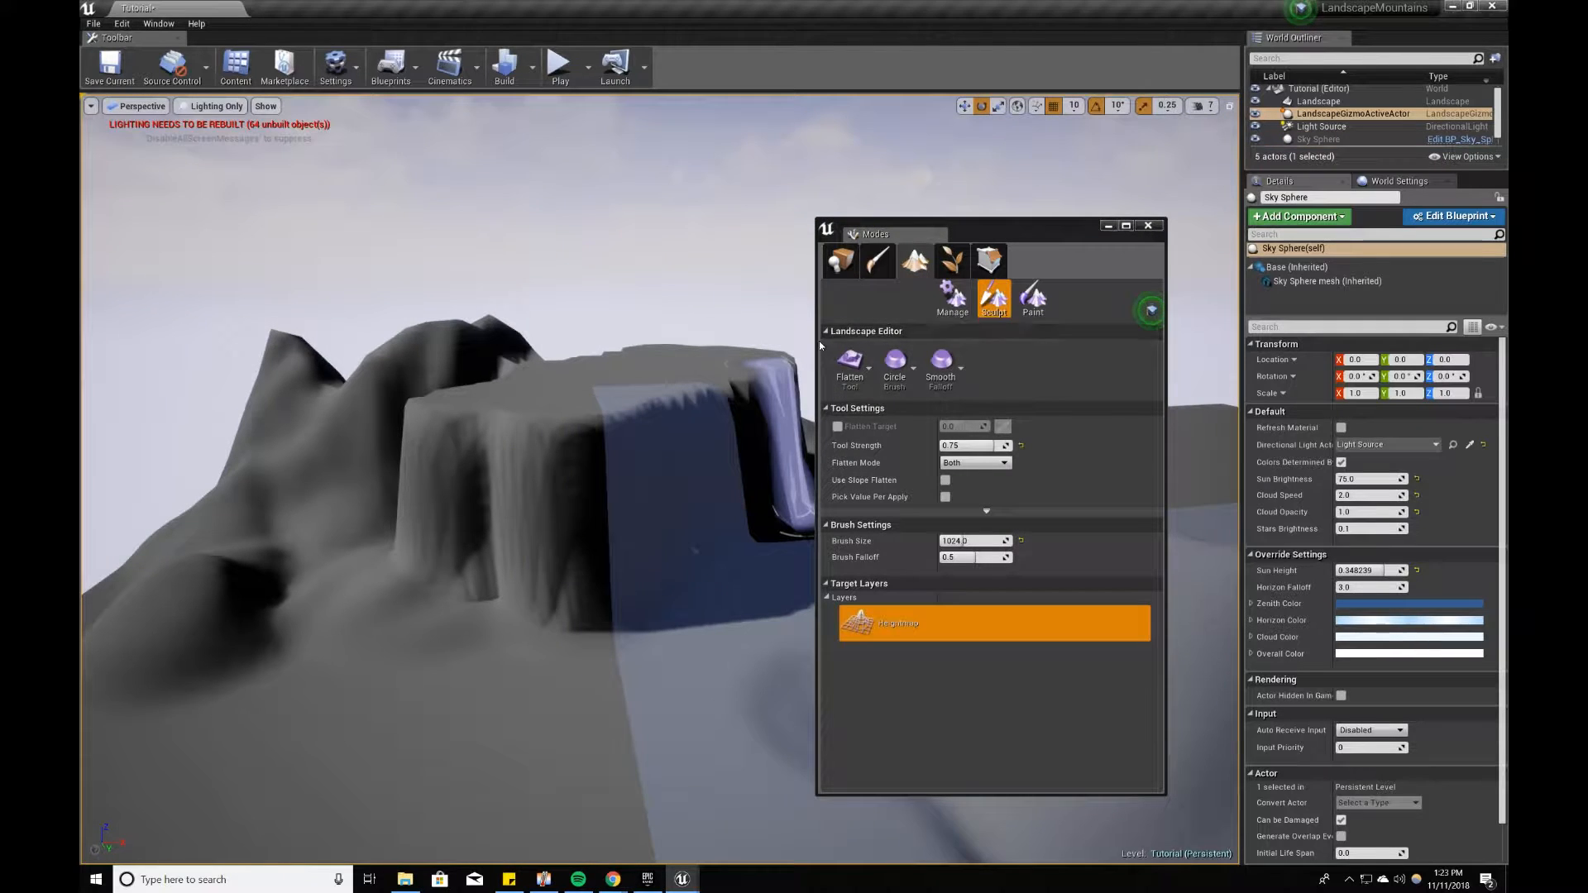
{"action": "mouse_move", "coordinate": [732, 467]}
{"action": "right_mouse_down"}
{"action": "mouse_move", "coordinate": [687, 513]}
{"action": "mouse_move", "coordinate": [687, 497]}
{"action": "right_mouse_up"}
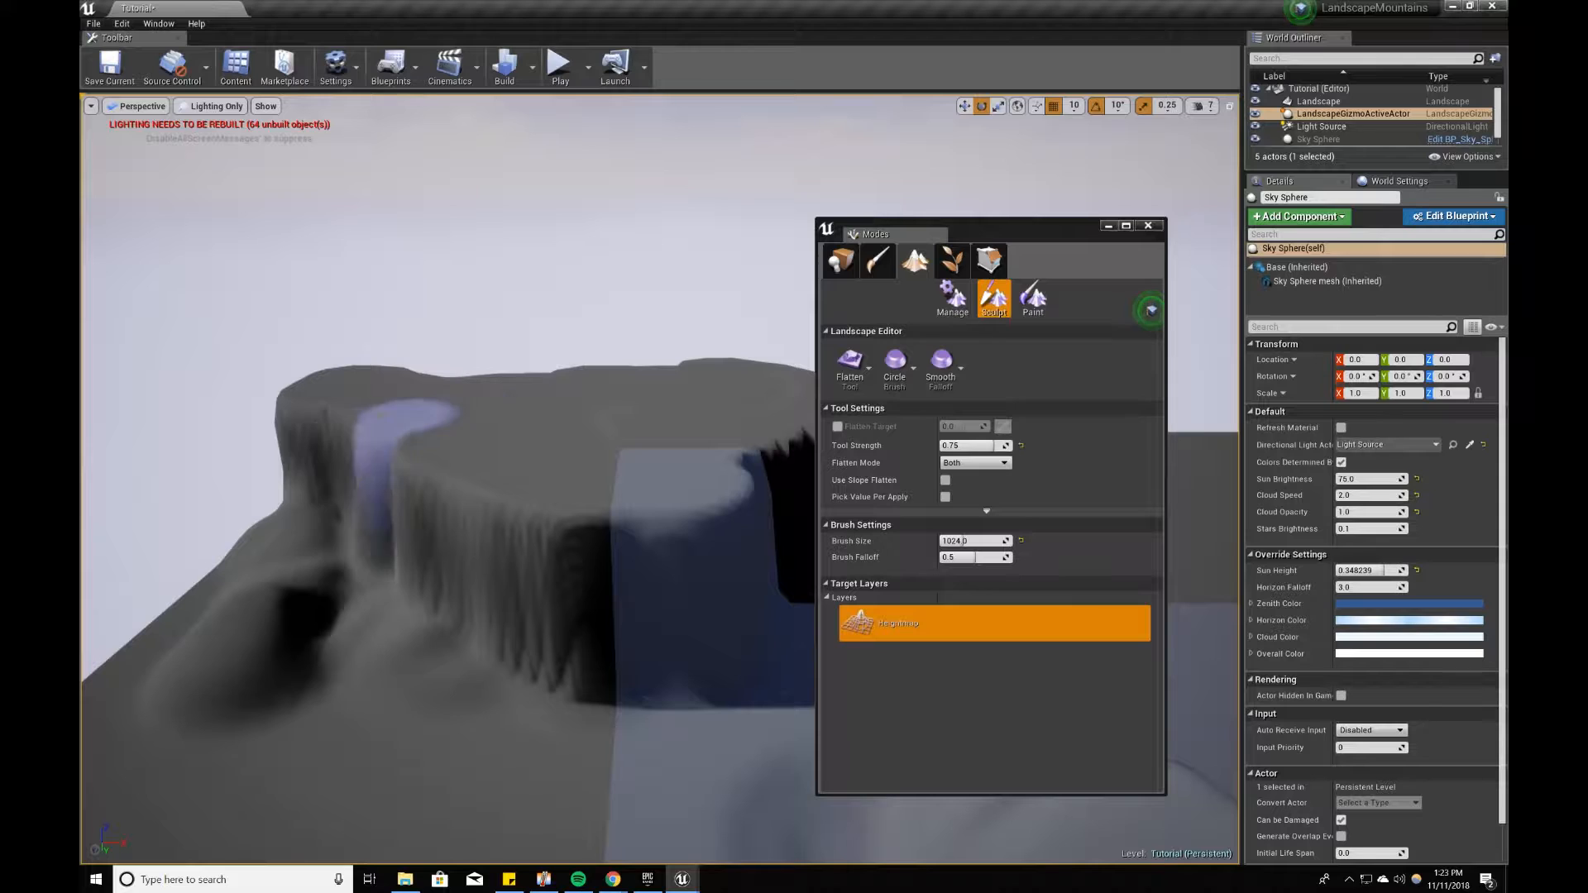
{"action": "left_click_drag", "start_coordinate": [405, 417], "coordinate": [243, 423]}
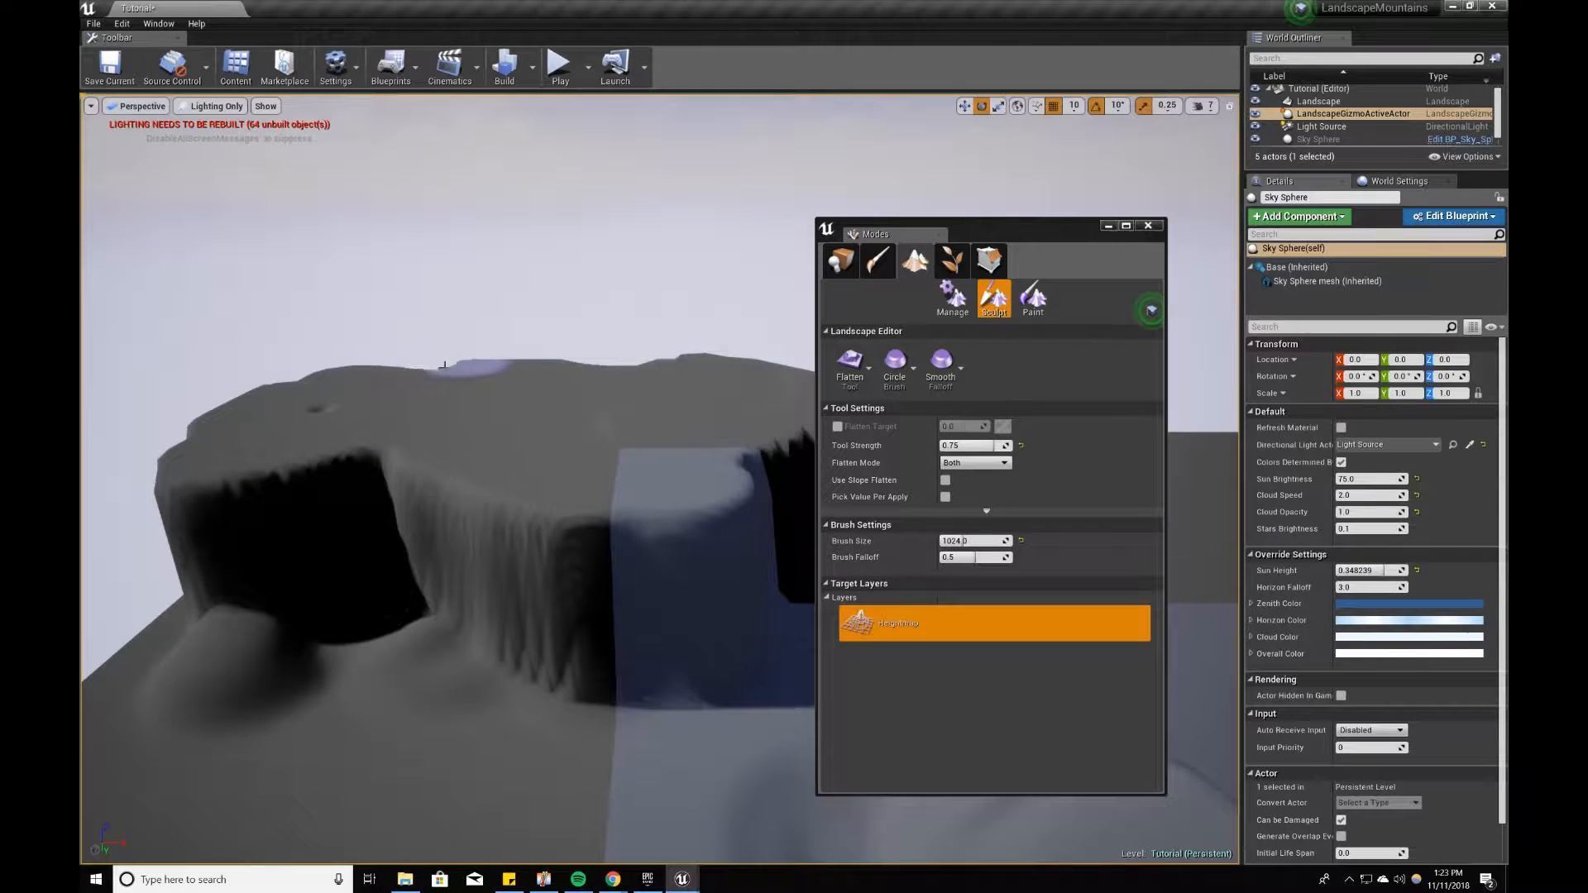
{"action": "right_click_drag", "start_coordinate": [802, 366], "coordinate": [538, 414]}
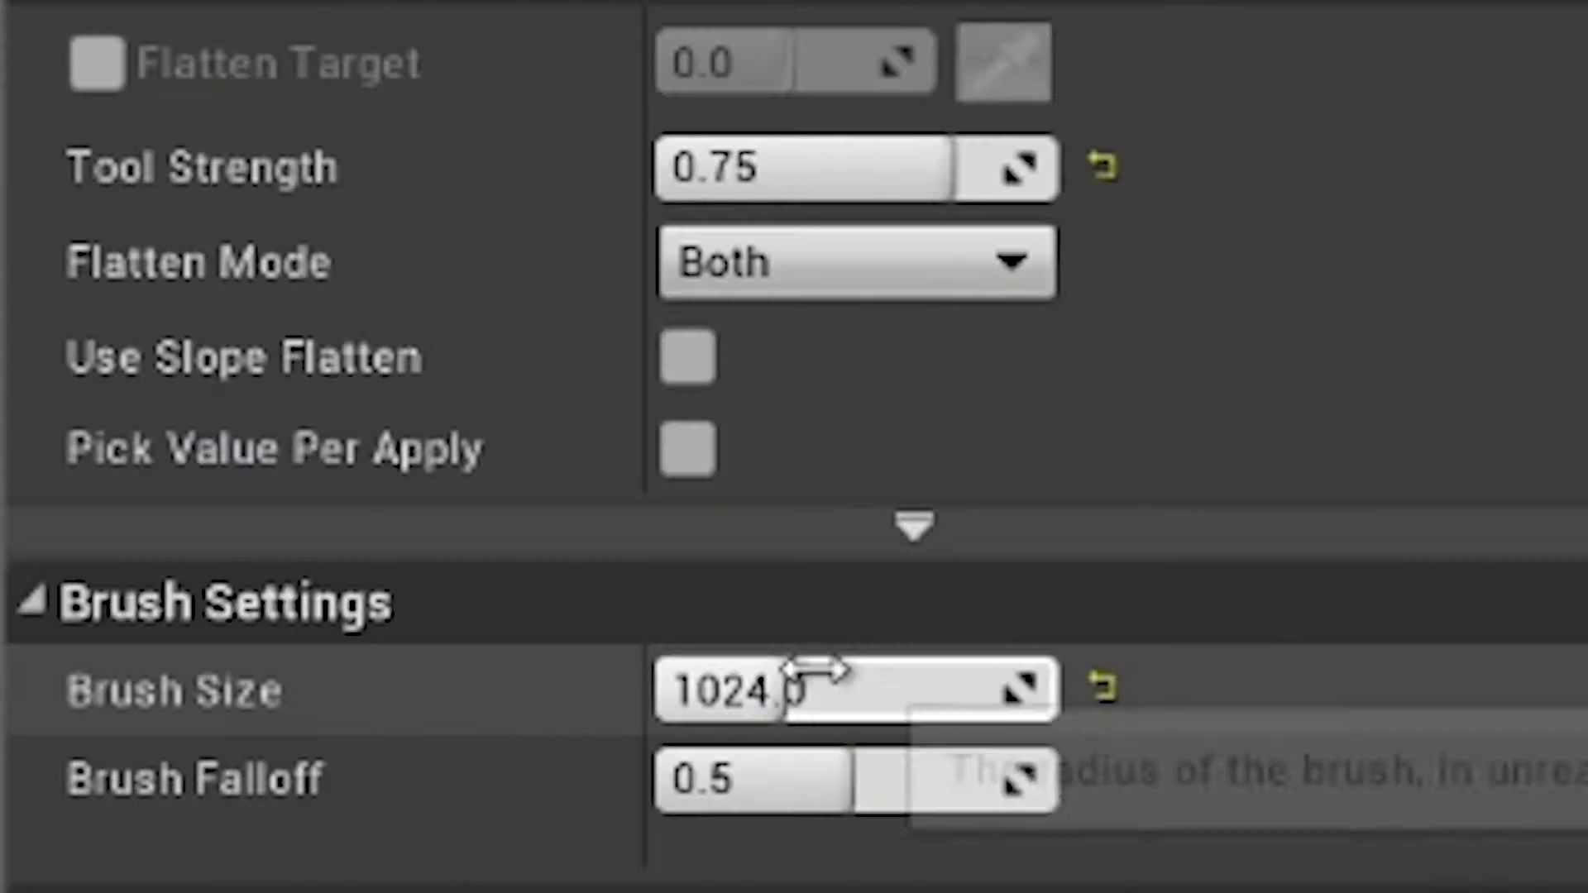
Step: Set the Flatten brush size to 2000 and widen the plateau out to the landscape's edge
{"action": "left_click", "coordinate": [967, 541]}
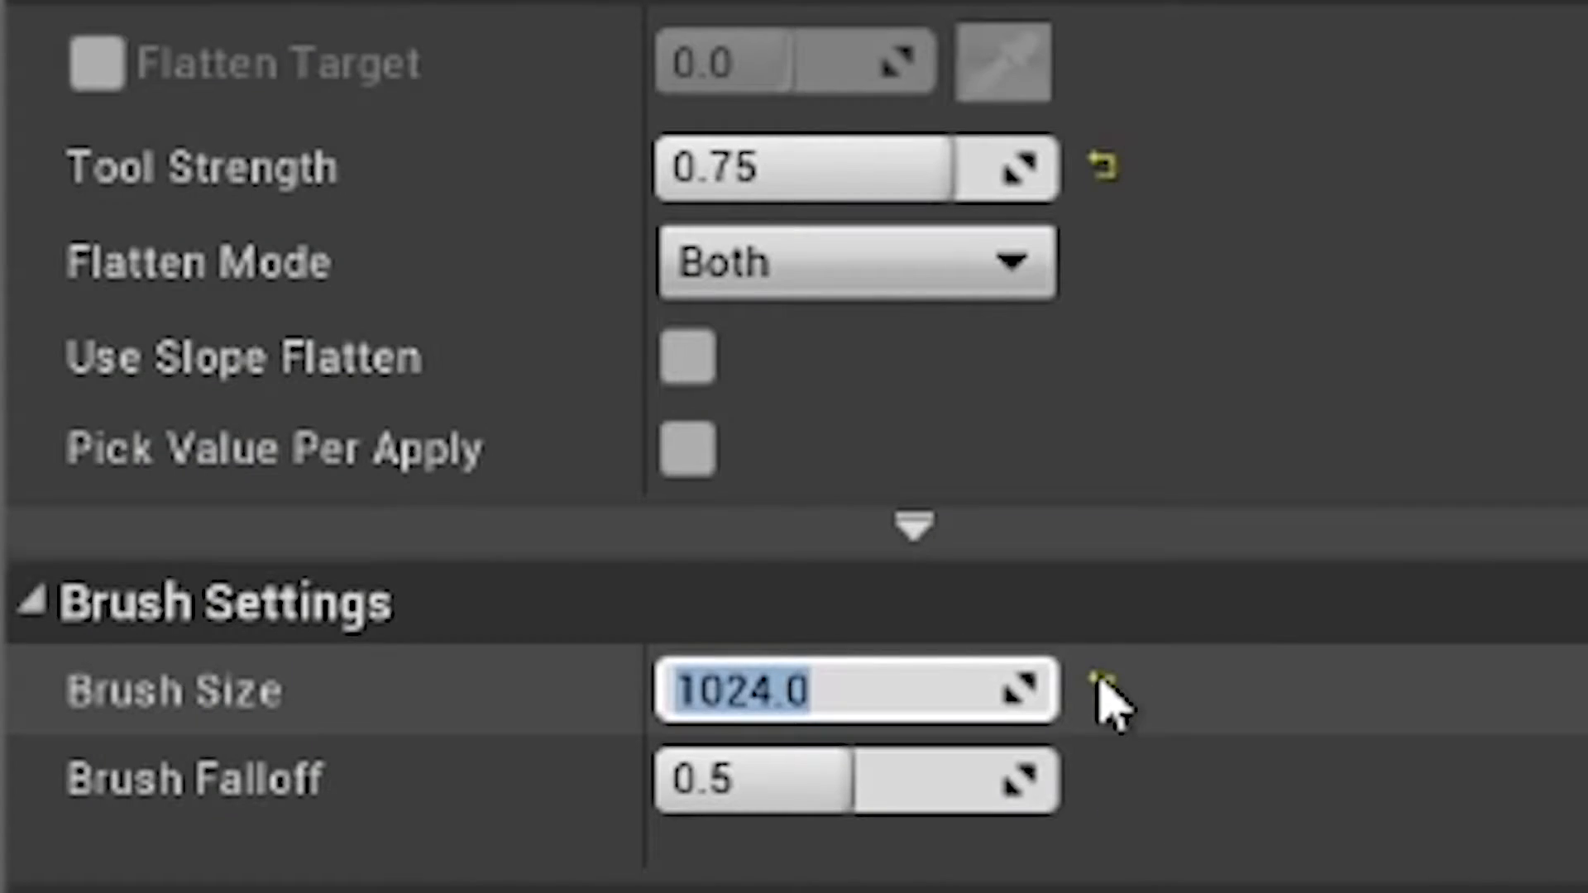
{"action": "type", "text": "200"}
{"action": "type", "text": "0"}
{"action": "key", "text": "Return"}
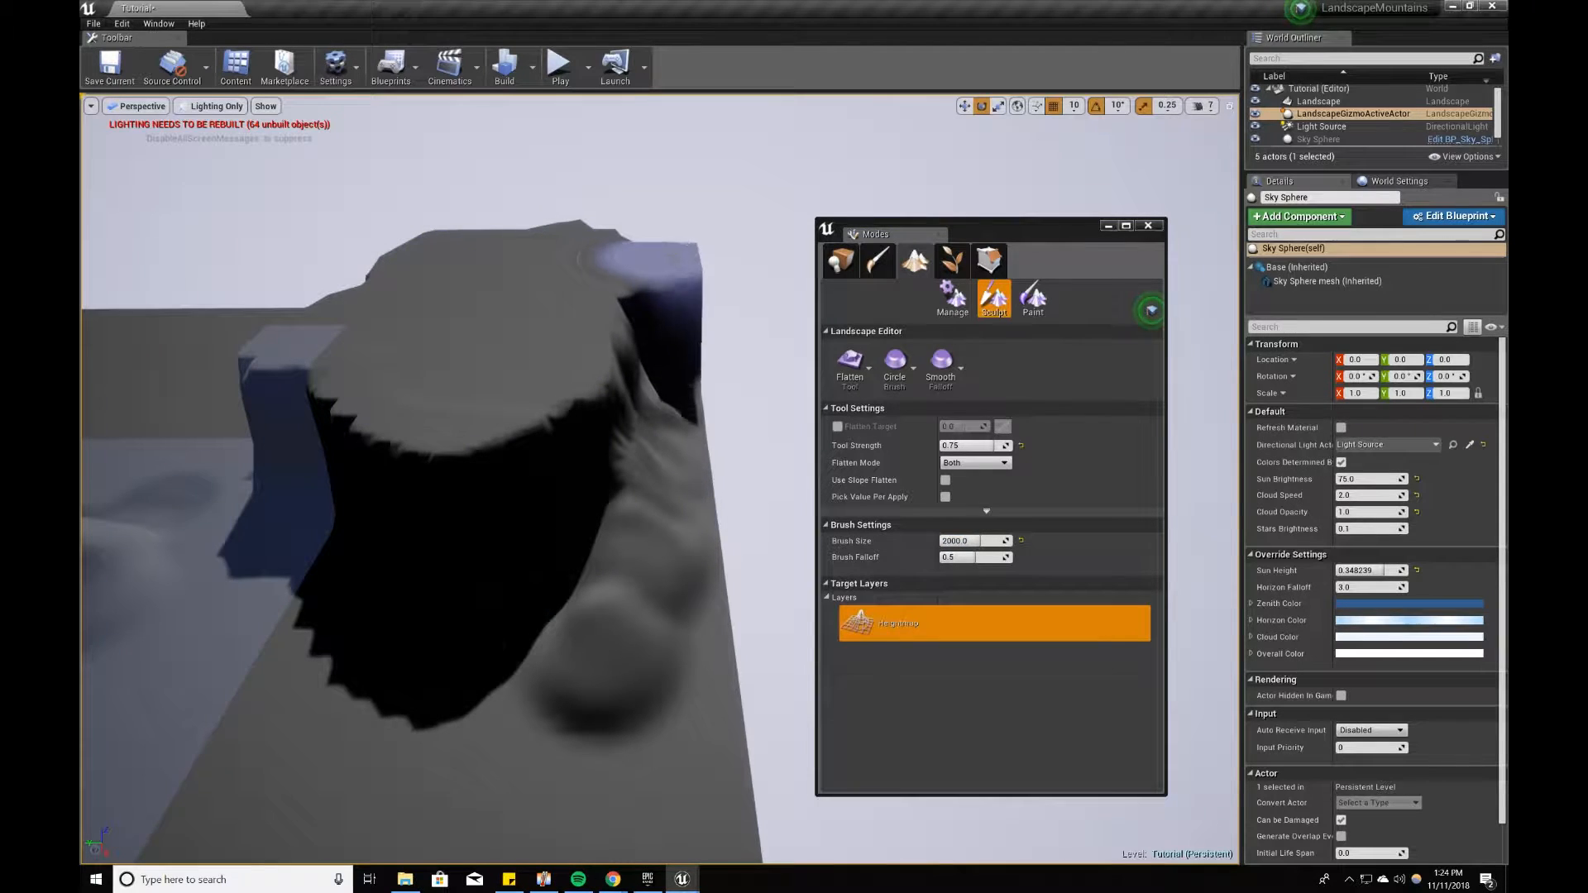
{"action": "mouse_move", "coordinate": [653, 231]}
{"action": "left_mouse_down"}
{"action": "mouse_move", "coordinate": [620, 408]}
{"action": "mouse_move", "coordinate": [461, 373]}
{"action": "mouse_move", "coordinate": [422, 261]}
{"action": "left_mouse_up"}
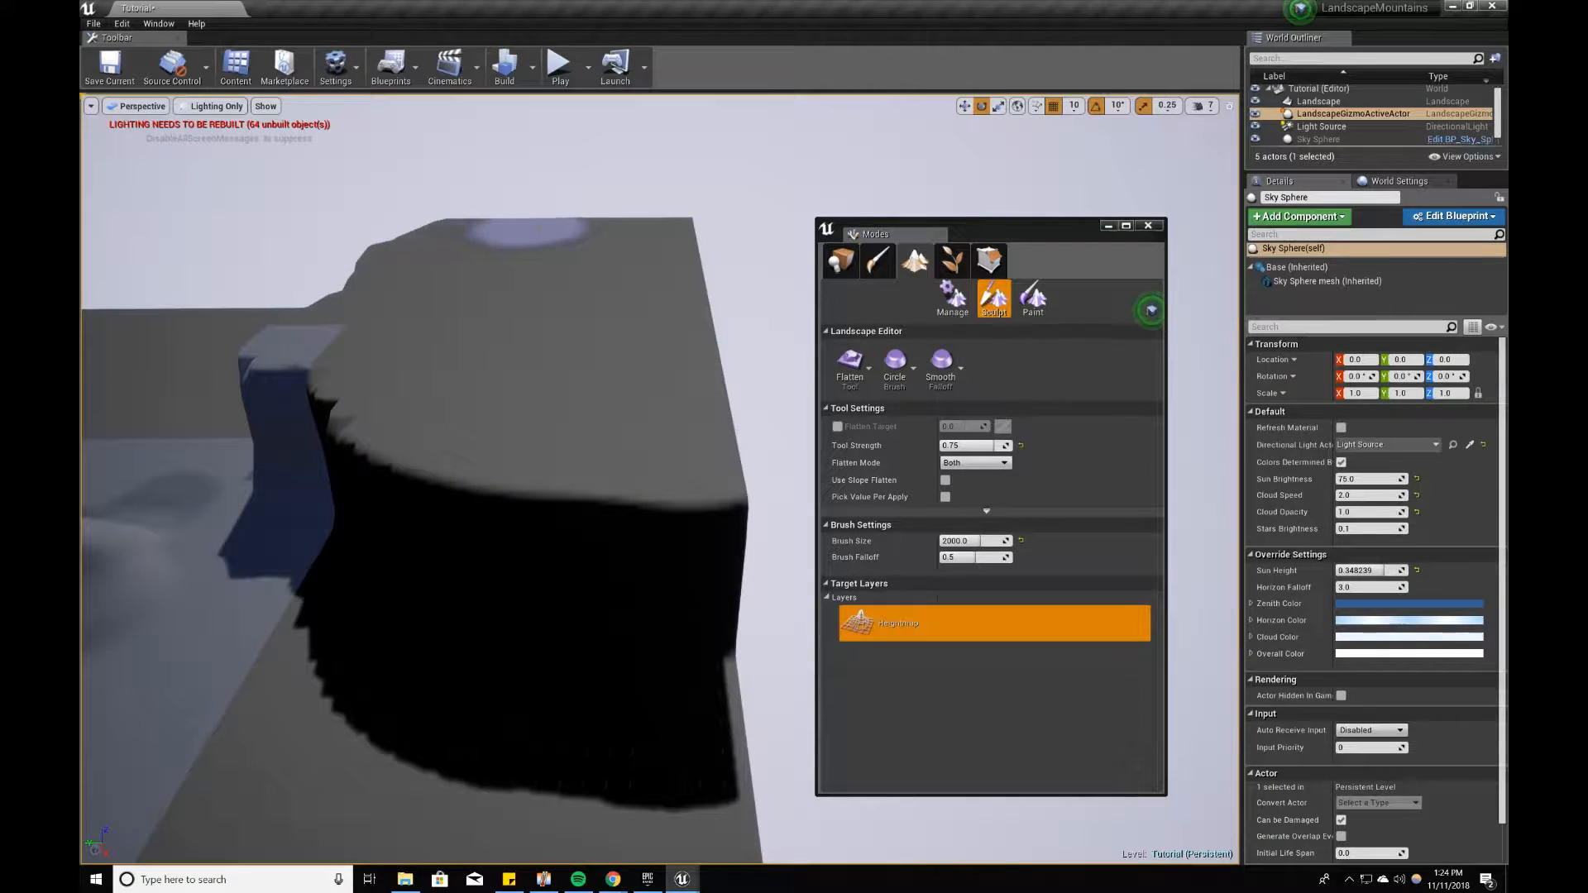
{"action": "right_click_drag", "start_coordinate": [496, 238], "coordinate": [592, 234]}
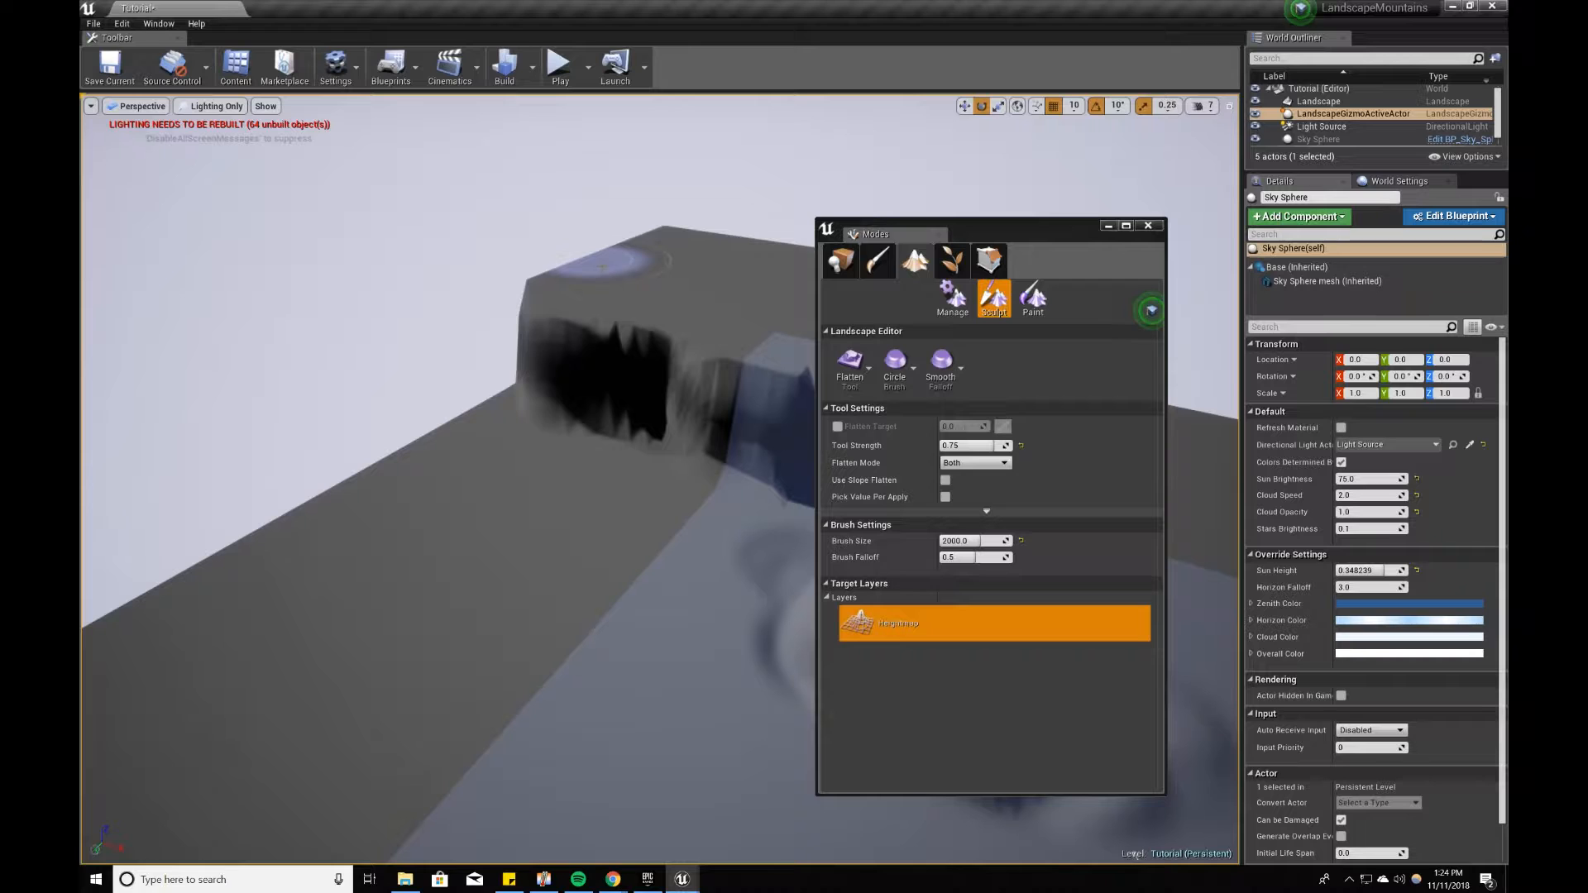
Step: Flatten the remaining ground along the plateau's sides so that it fills the landscape's corner
{"action": "left_click_drag", "start_coordinate": [543, 293], "coordinate": [555, 280]}
{"action": "mouse_move", "coordinate": [669, 225]}
{"action": "right_mouse_down"}
{"action": "mouse_move", "coordinate": [703, 226]}
{"action": "mouse_move", "coordinate": [629, 225]}
{"action": "right_mouse_up"}
{"action": "mouse_move", "coordinate": [435, 575]}
{"action": "left_mouse_down"}
{"action": "mouse_move", "coordinate": [724, 465]}
{"action": "mouse_move", "coordinate": [418, 484]}
{"action": "mouse_move", "coordinate": [709, 571]}
{"action": "left_mouse_up"}
{"action": "right_click_drag", "start_coordinate": [530, 558], "coordinate": [414, 556]}
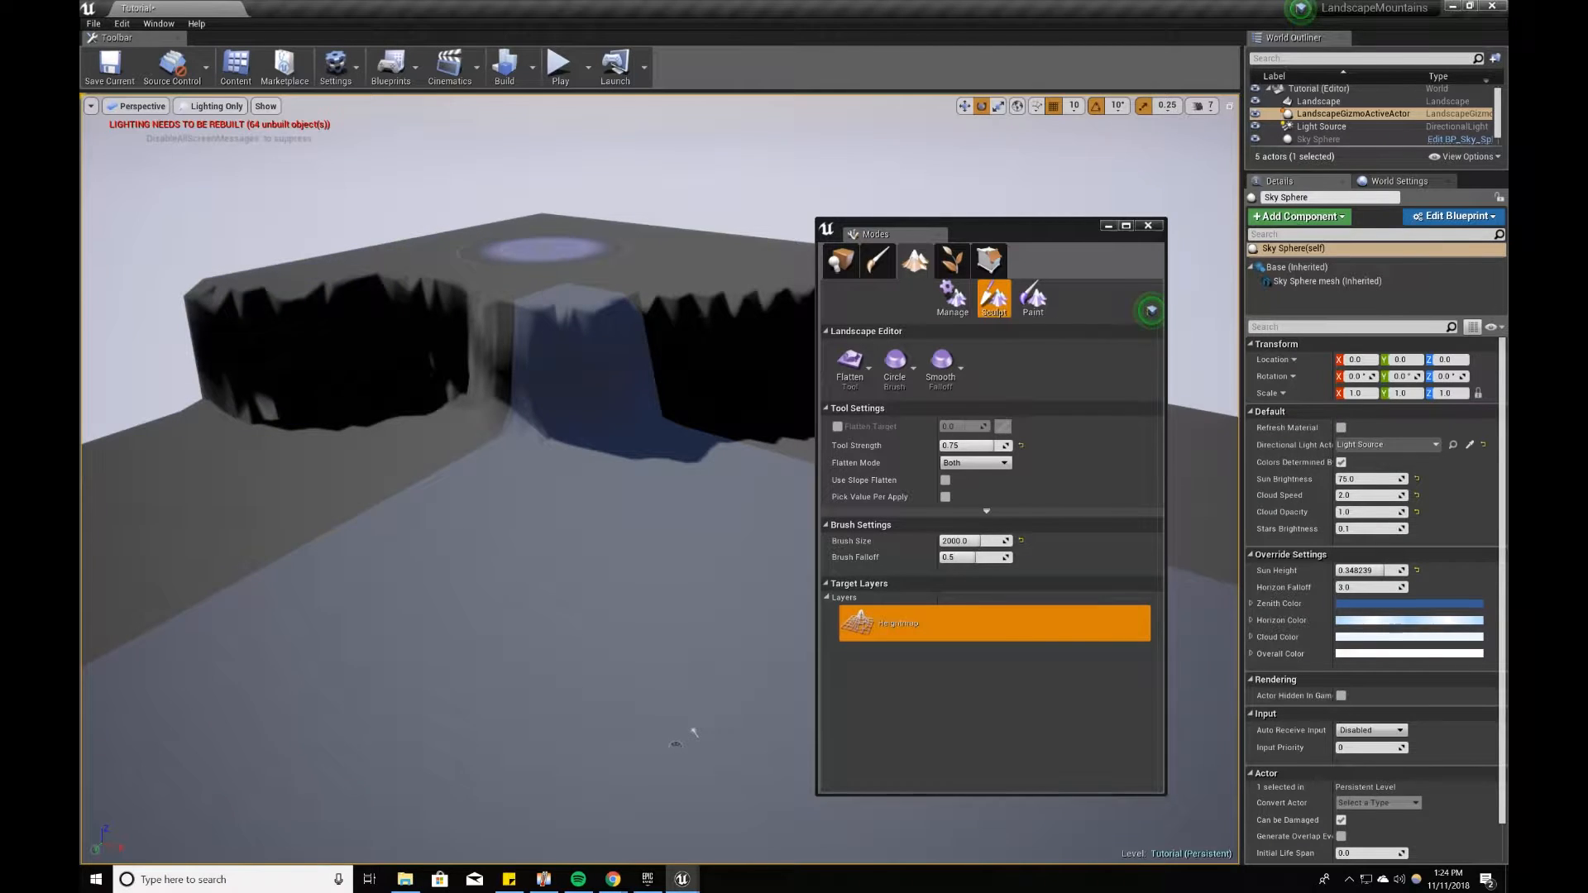
{"action": "right_click_drag", "start_coordinate": [608, 267], "coordinate": [567, 248]}
Step: Switch back to the Sculpt tool and raise a tall, steep mountain beside the plateau
{"action": "left_click", "coordinate": [851, 380]}
{"action": "left_click", "coordinate": [908, 363]}
{"action": "right_click_drag", "start_coordinate": [496, 442], "coordinate": [447, 450]}
{"action": "right_click_drag", "start_coordinate": [451, 356], "coordinate": [368, 362]}
{"action": "left_click_drag", "start_coordinate": [571, 393], "coordinate": [497, 369]}
{"action": "right_click_drag", "start_coordinate": [496, 369], "coordinate": [438, 369]}
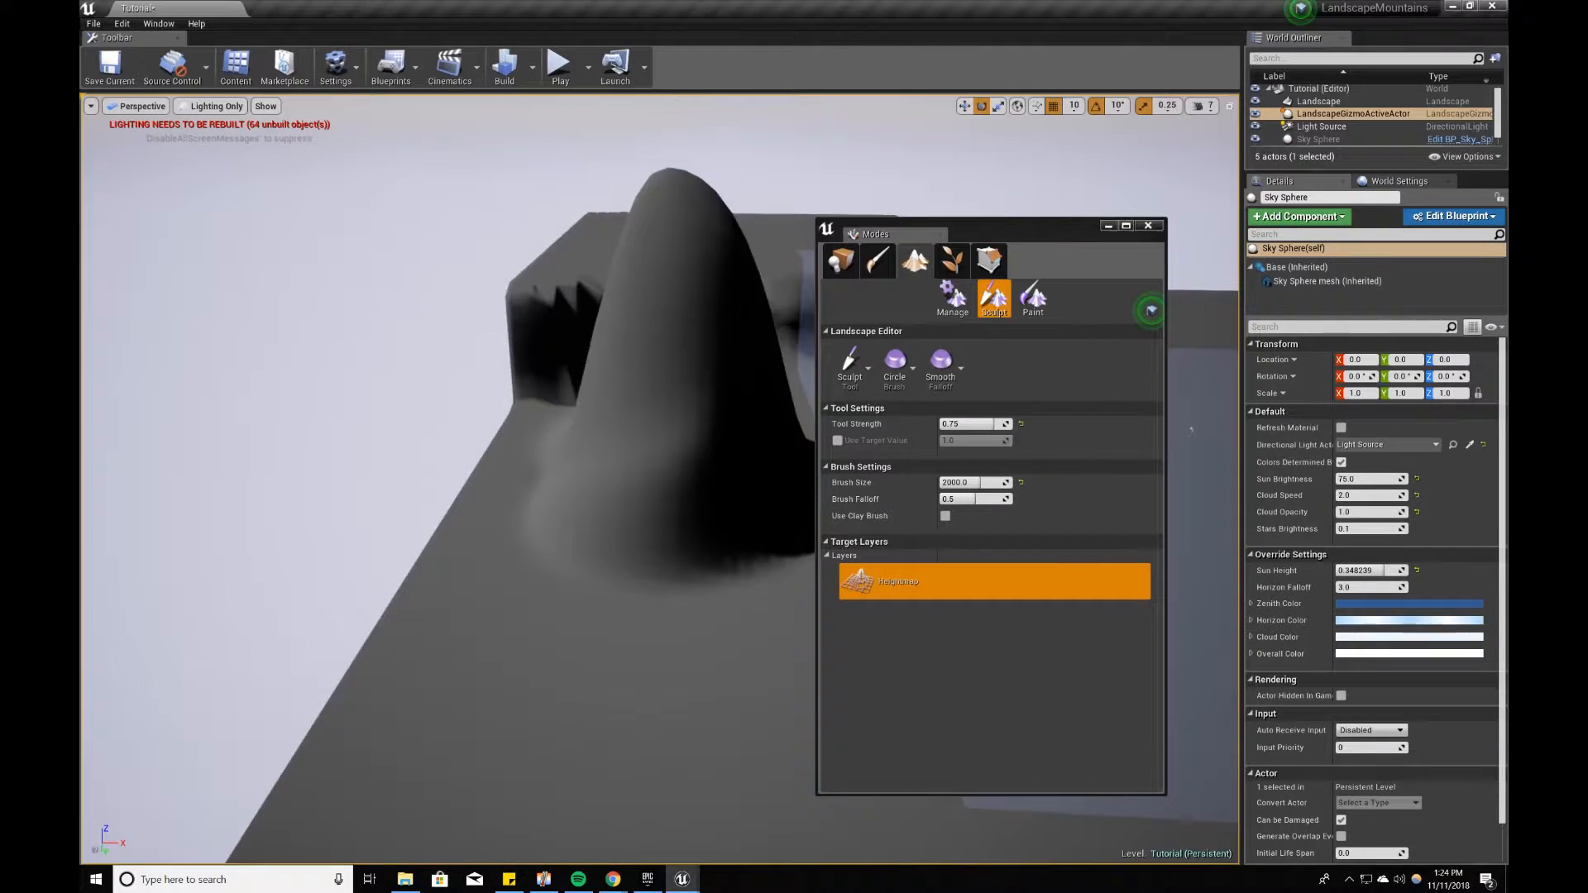
Step: Sculpt a new group of hills on the flat ground across from the plateau
{"action": "right_click_drag", "start_coordinate": [719, 323], "coordinate": [662, 326]}
{"action": "left_click_drag", "start_coordinate": [727, 323], "coordinate": [769, 410]}
{"action": "right_click_drag", "start_coordinate": [769, 410], "coordinate": [984, 414]}
{"action": "mouse_move", "coordinate": [732, 341]}
{"action": "left_mouse_down"}
{"action": "mouse_move", "coordinate": [534, 405]}
{"action": "mouse_move", "coordinate": [550, 389]}
{"action": "left_mouse_up"}
{"action": "mouse_move", "coordinate": [435, 400]}
{"action": "right_mouse_down"}
{"action": "mouse_move", "coordinate": [374, 404]}
{"action": "mouse_move", "coordinate": [497, 398]}
{"action": "mouse_move", "coordinate": [571, 414]}
{"action": "right_mouse_up"}
{"action": "left_click_drag", "start_coordinate": [438, 471], "coordinate": [484, 464]}
{"action": "mouse_move", "coordinate": [530, 468]}
{"action": "right_mouse_down"}
{"action": "mouse_move", "coordinate": [649, 472]}
{"action": "mouse_move", "coordinate": [628, 492]}
{"action": "right_mouse_up"}
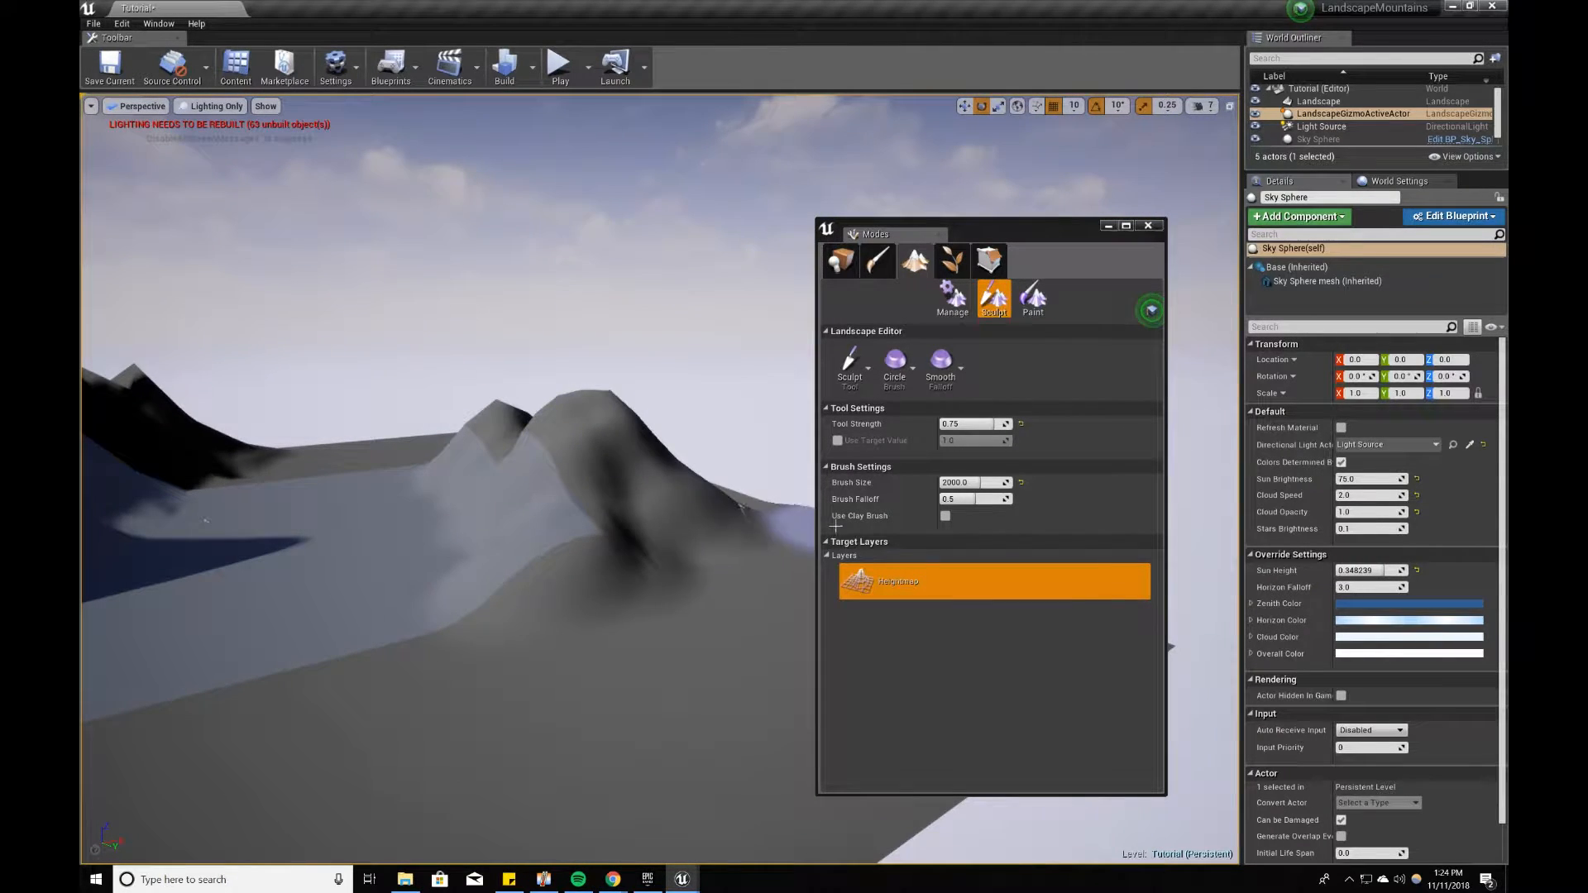
Step: Build the hills up into a chain of sharper peaks running along the landscape's edge
{"action": "right_click_drag", "start_coordinate": [795, 533], "coordinate": [901, 529]}
{"action": "mouse_move", "coordinate": [546, 629]}
{"action": "left_mouse_down"}
{"action": "mouse_move", "coordinate": [610, 646]}
{"action": "mouse_move", "coordinate": [717, 542]}
{"action": "left_mouse_up"}
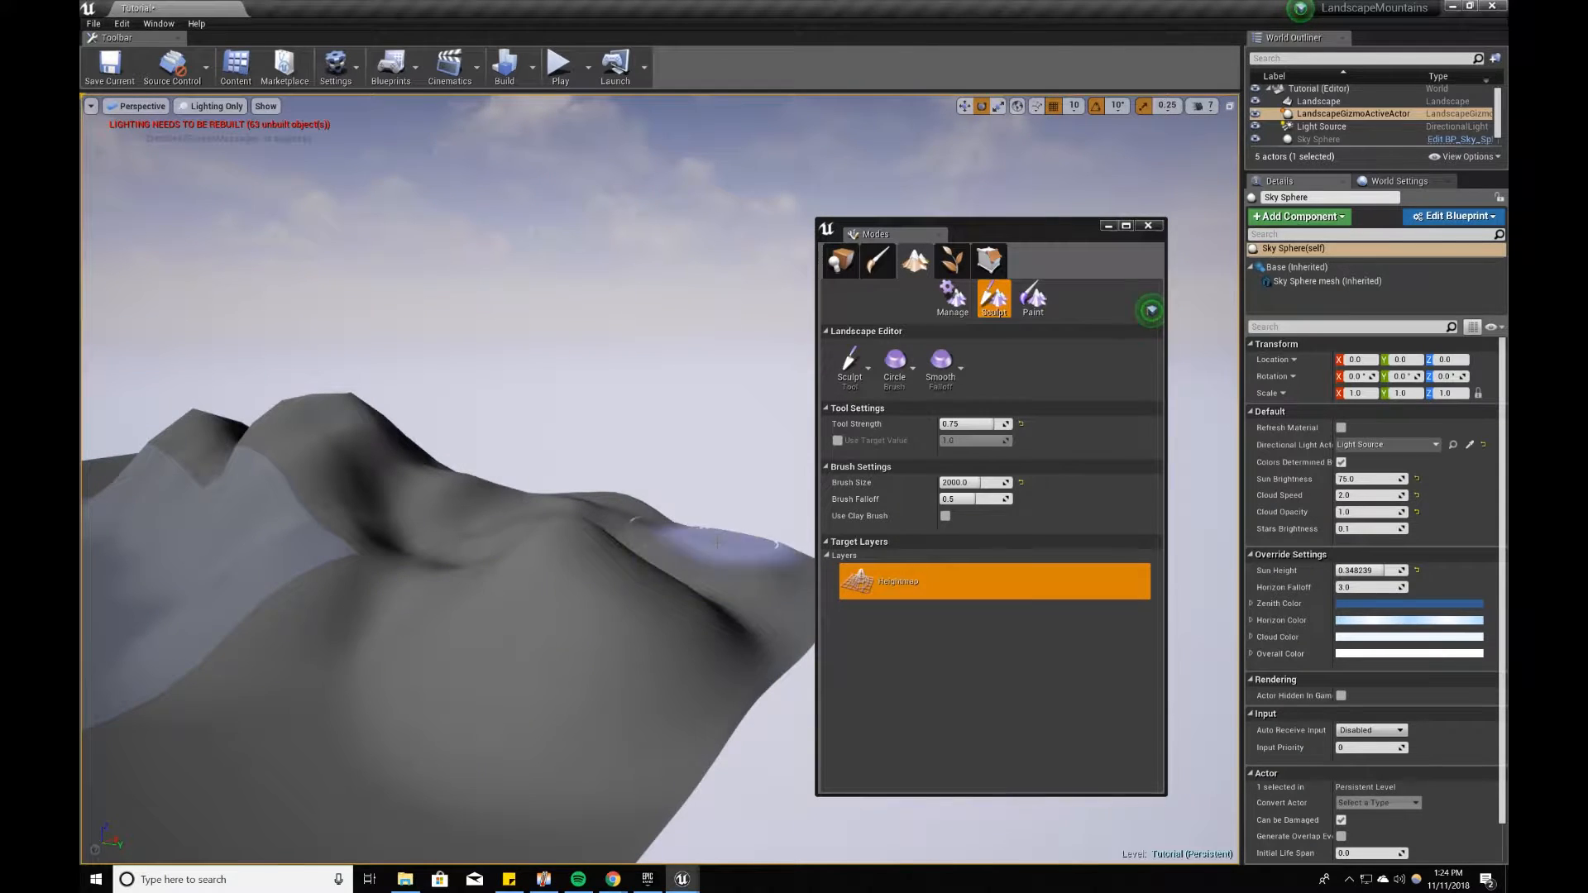
{"action": "right_click_drag", "start_coordinate": [553, 487], "coordinate": [487, 505]}
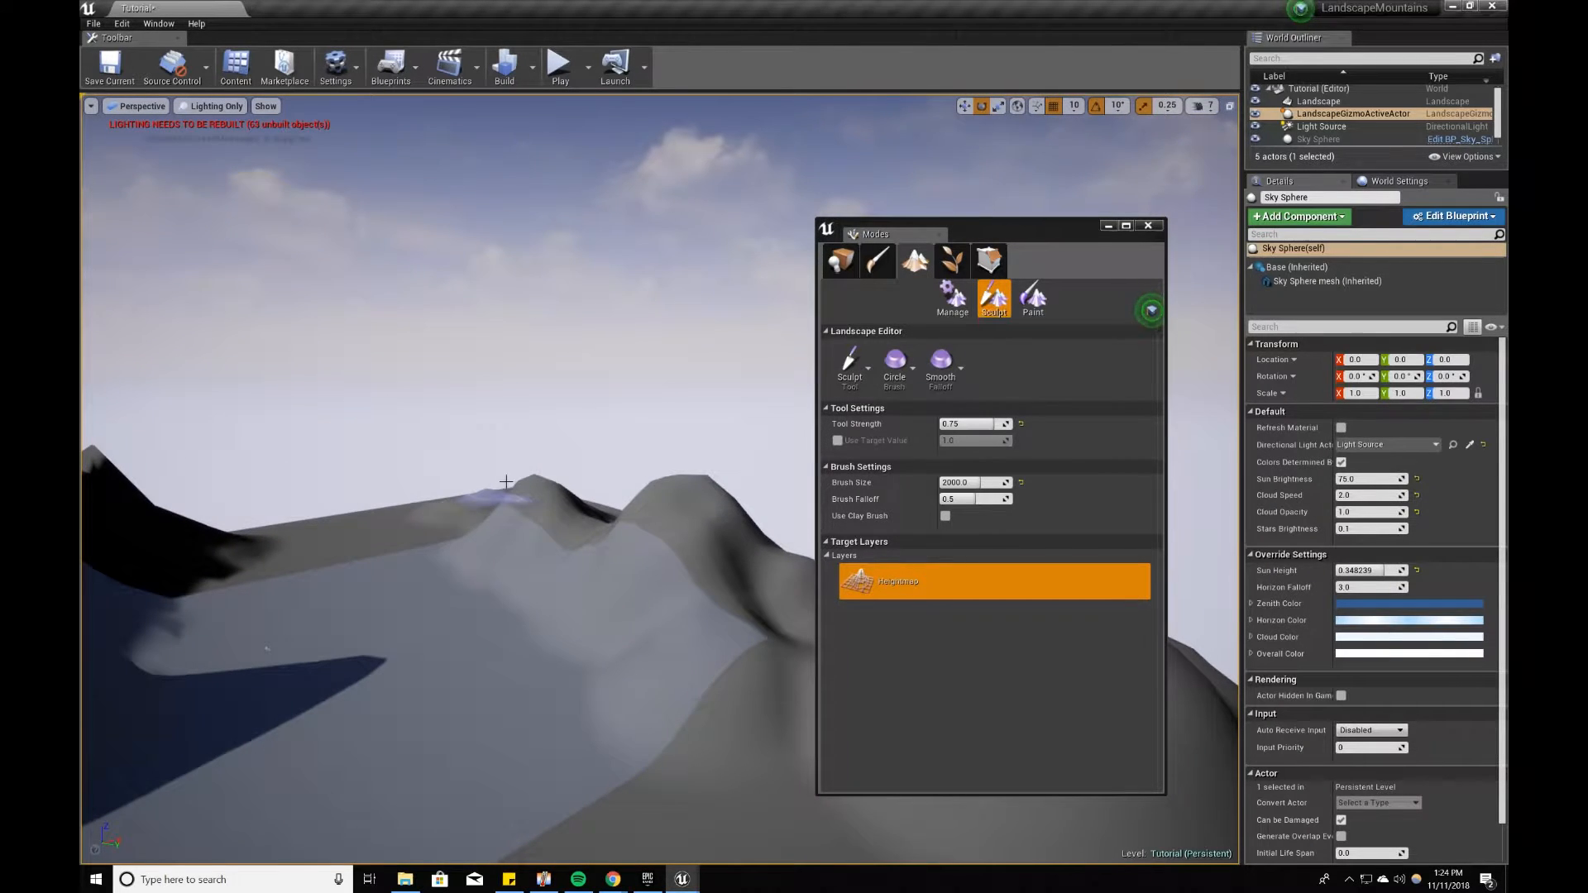
{"action": "right_click_drag", "start_coordinate": [695, 562], "coordinate": [628, 566]}
{"action": "left_click", "coordinate": [783, 537]}
{"action": "right_click_drag", "start_coordinate": [784, 537], "coordinate": [819, 529]}
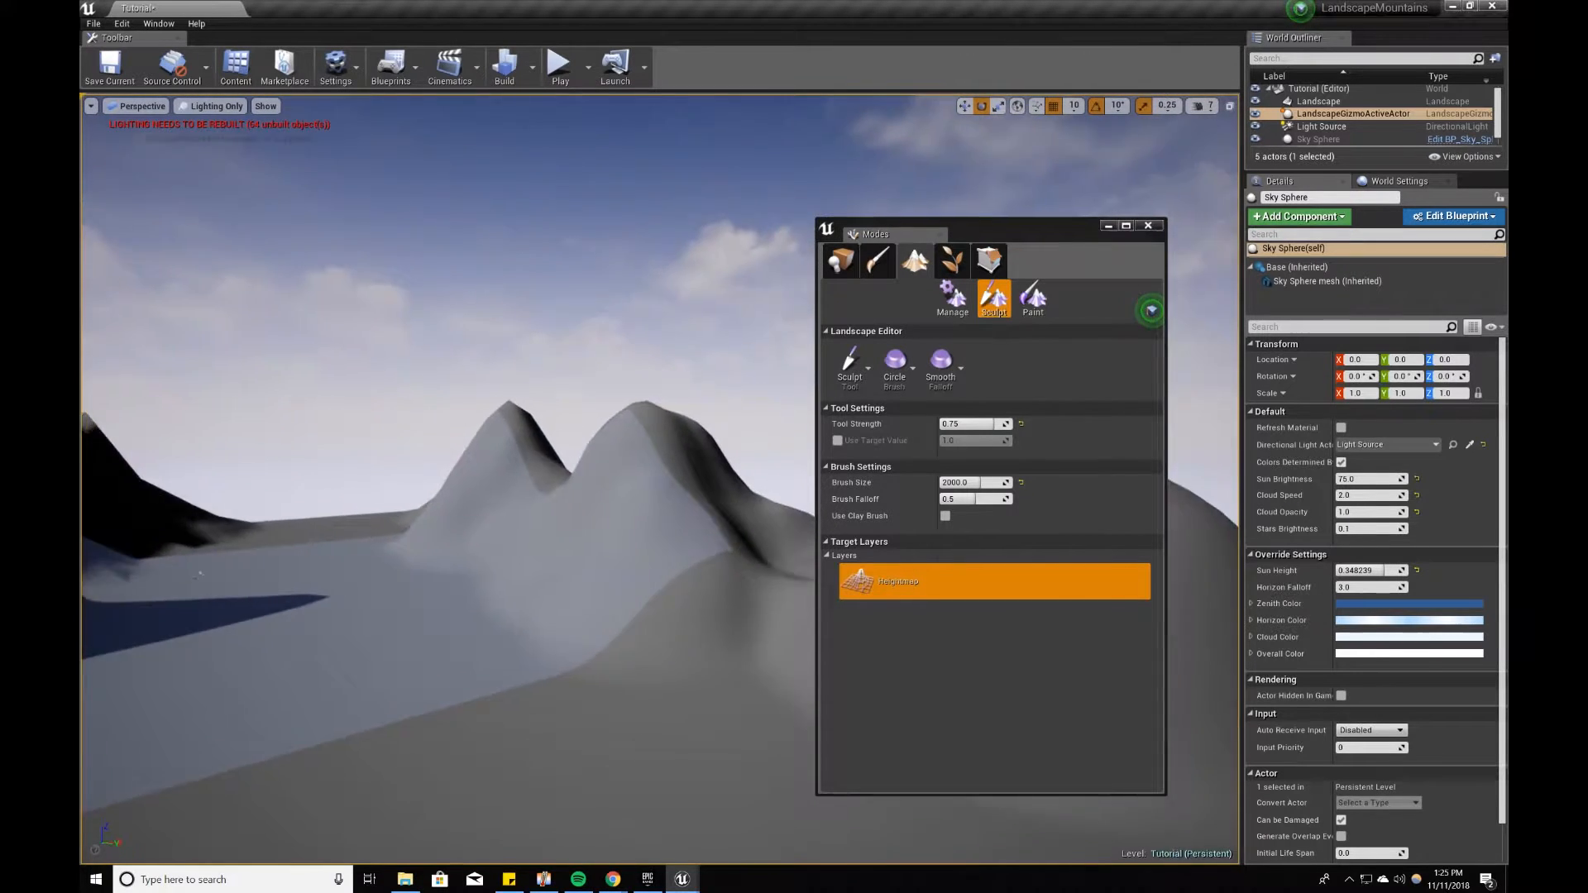
{"action": "right_click_drag", "start_coordinate": [653, 534], "coordinate": [770, 531]}
{"action": "left_click", "coordinate": [579, 499]}
{"action": "mouse_move", "coordinate": [578, 500]}
{"action": "right_mouse_down"}
{"action": "mouse_move", "coordinate": [397, 521]}
{"action": "mouse_move", "coordinate": [339, 546]}
{"action": "mouse_move", "coordinate": [376, 567]}
{"action": "mouse_move", "coordinate": [364, 587]}
{"action": "mouse_move", "coordinate": [568, 486]}
{"action": "right_mouse_up"}
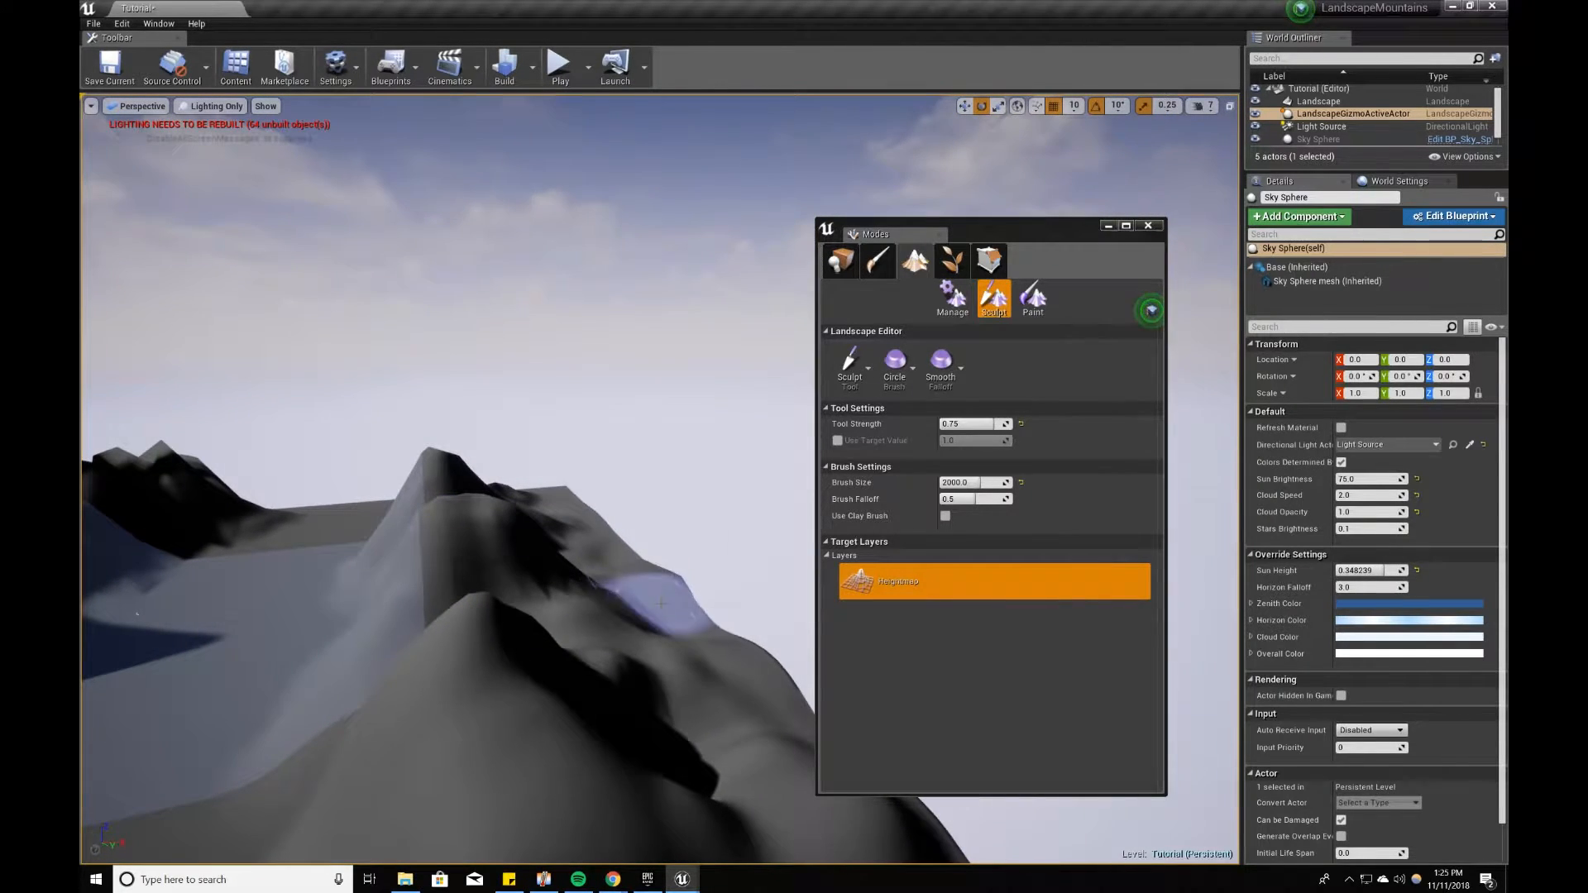
Step: Switch to the Flatten tool and level the chain of peaks along the landscape's edge into a broad plateau
{"action": "left_click", "coordinate": [850, 365]}
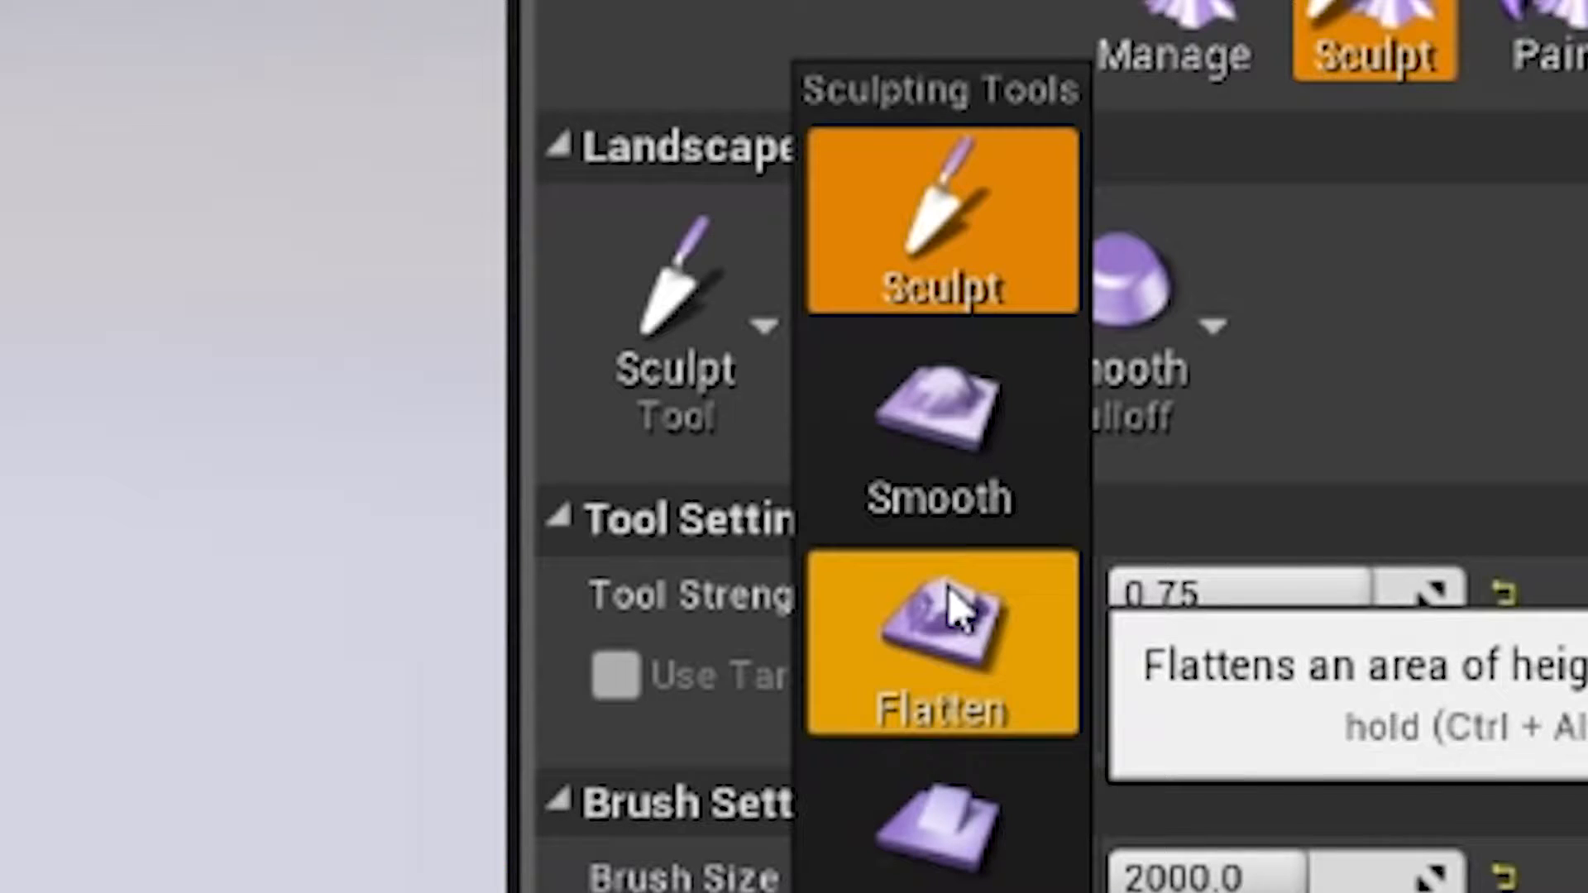
{"action": "left_click", "coordinate": [847, 372]}
{"action": "left_click", "coordinate": [855, 379]}
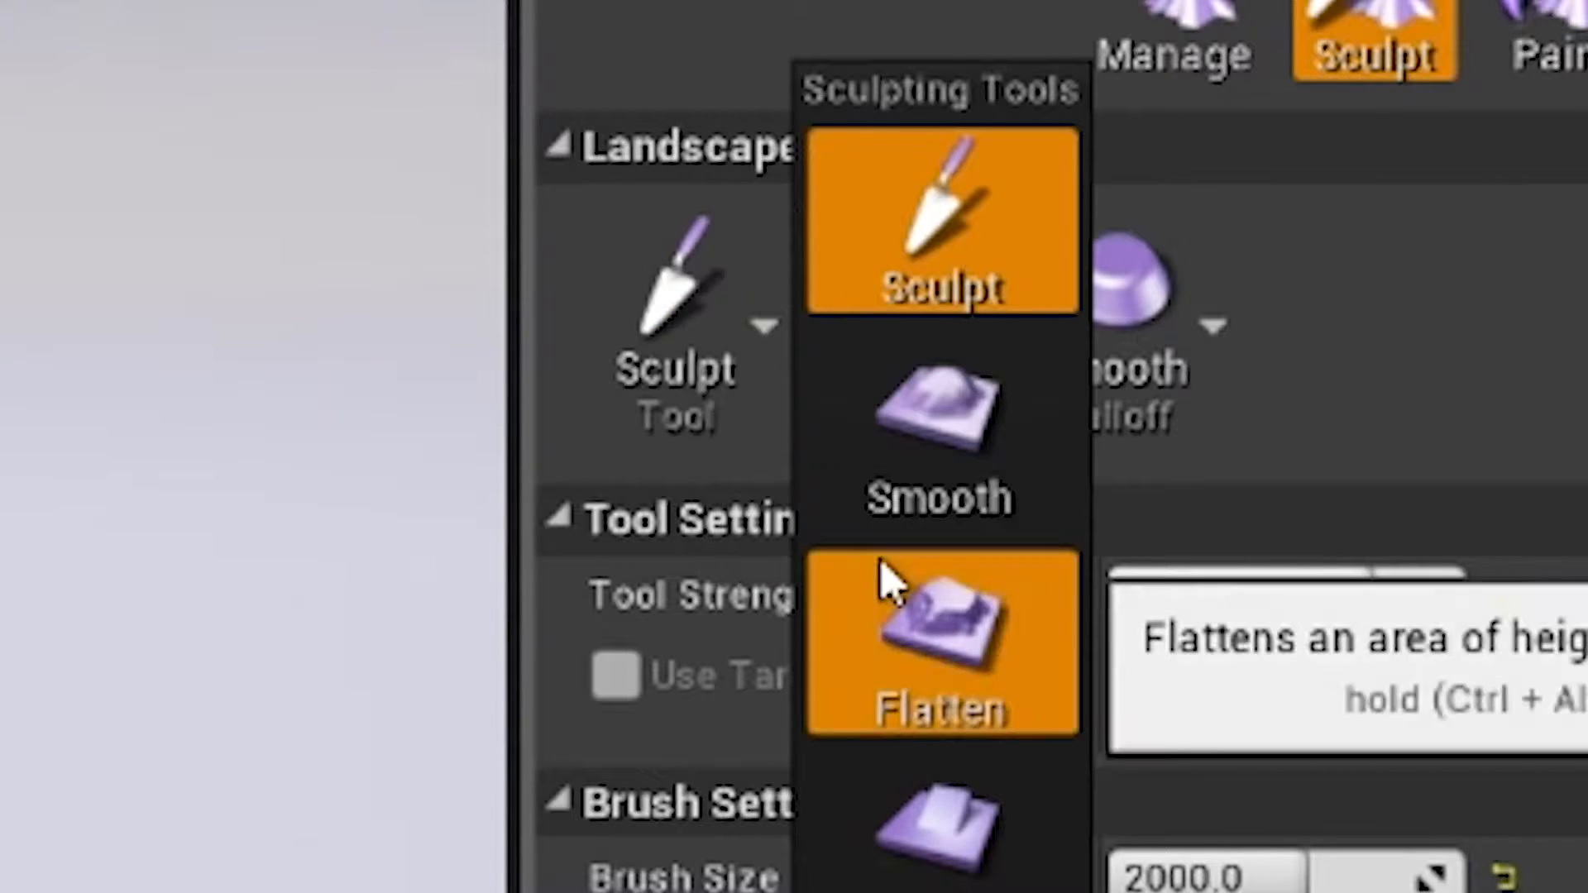
{"action": "left_click", "coordinate": [892, 592]}
{"action": "right_click_drag", "start_coordinate": [752, 605], "coordinate": [805, 612]}
{"action": "mouse_move", "coordinate": [540, 561]}
{"action": "left_mouse_down"}
{"action": "mouse_move", "coordinate": [660, 589]}
{"action": "mouse_move", "coordinate": [461, 460]}
{"action": "mouse_move", "coordinate": [285, 409]}
{"action": "left_mouse_up"}
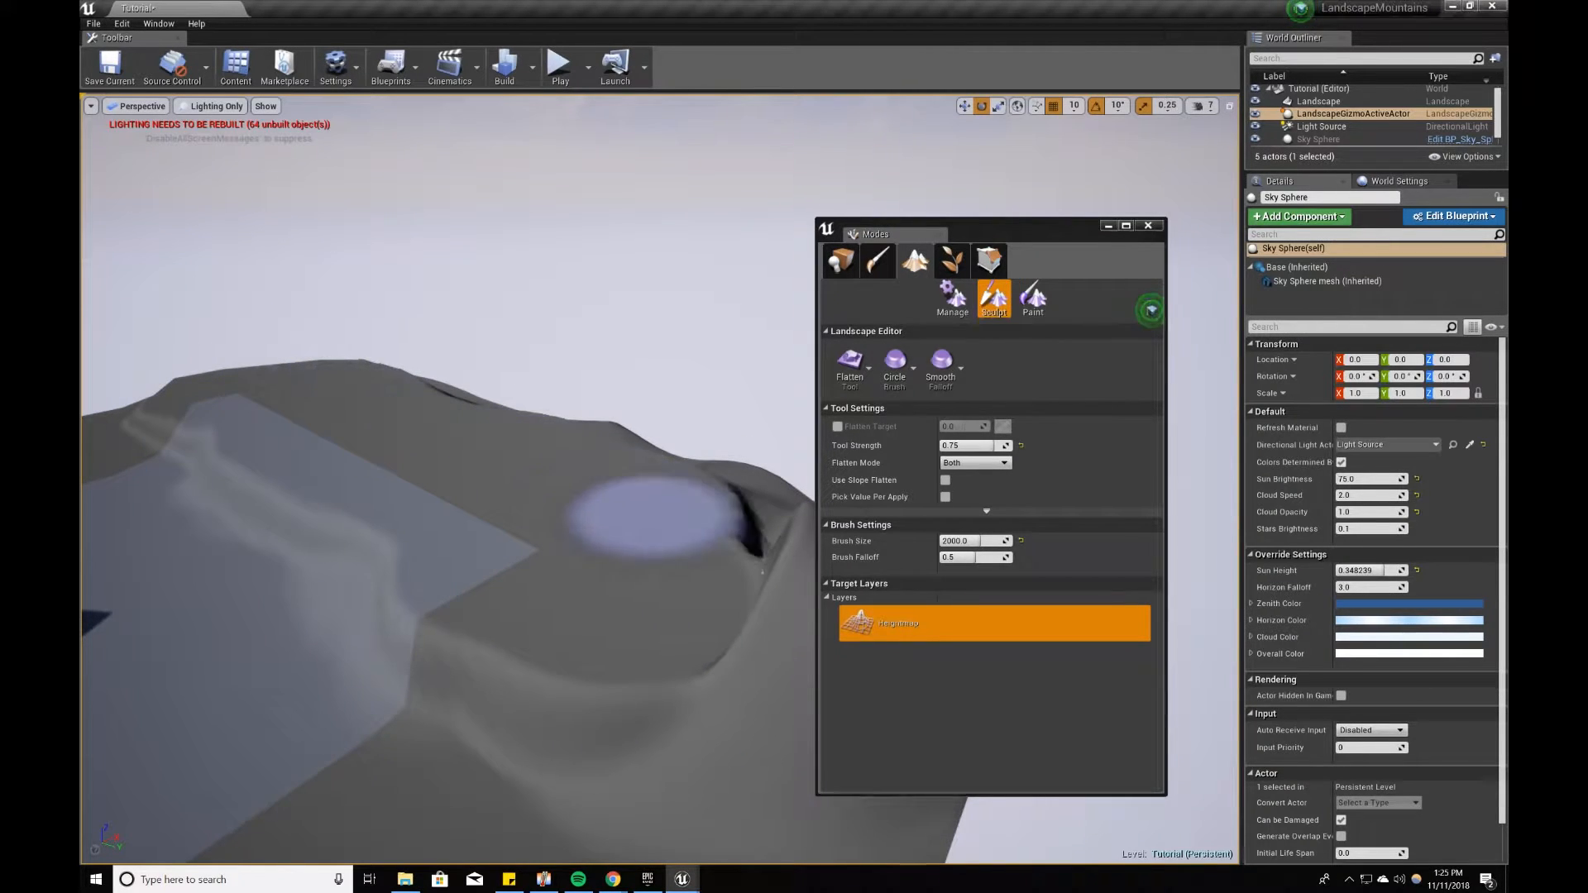
{"action": "mouse_move", "coordinate": [762, 571]}
{"action": "left_mouse_down"}
{"action": "mouse_move", "coordinate": [842, 585]}
{"action": "mouse_move", "coordinate": [841, 673]}
{"action": "left_mouse_up"}
{"action": "right_click_drag", "start_coordinate": [841, 674], "coordinate": [83, 495]}
{"action": "mouse_move", "coordinate": [657, 662]}
{"action": "left_mouse_down"}
{"action": "mouse_move", "coordinate": [673, 549]}
{"action": "mouse_move", "coordinate": [530, 381]}
{"action": "left_mouse_up"}
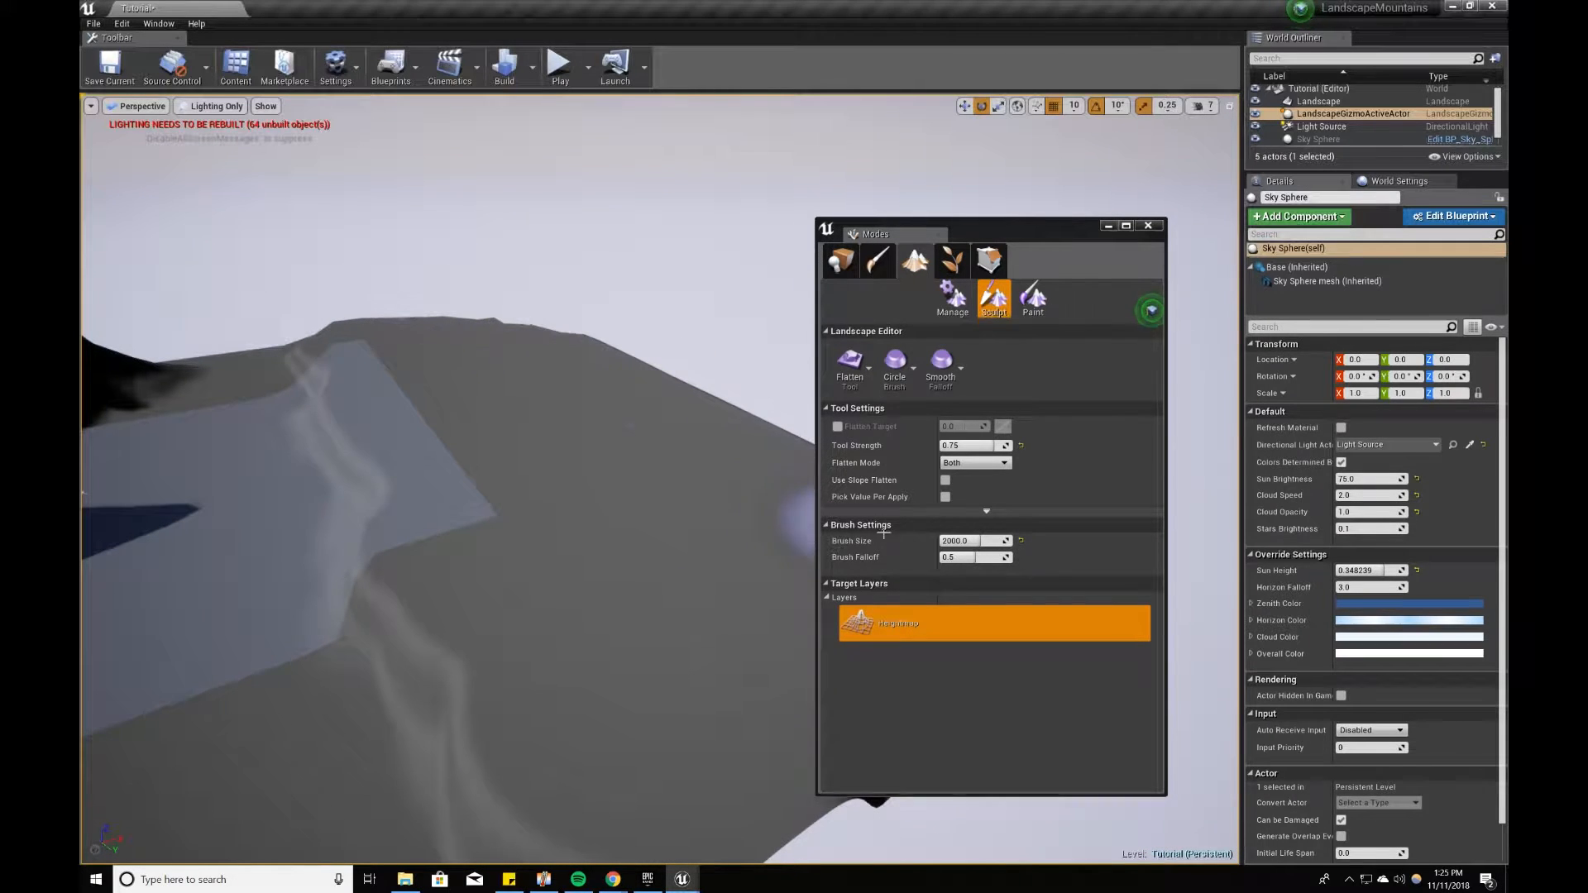
Step: Switch to the Sculpt tool and raise a rounded mound on the flat ground in front of the tall mountain
{"action": "right_click_drag", "start_coordinate": [530, 381], "coordinate": [372, 348]}
{"action": "mouse_move", "coordinate": [709, 643]}
{"action": "right_mouse_down"}
{"action": "mouse_move", "coordinate": [588, 637]}
{"action": "mouse_move", "coordinate": [645, 674]}
{"action": "right_mouse_up"}
{"action": "mouse_move", "coordinate": [426, 567]}
{"action": "left_mouse_down"}
{"action": "mouse_move", "coordinate": [302, 514]}
{"action": "mouse_move", "coordinate": [231, 637]}
{"action": "mouse_move", "coordinate": [547, 542]}
{"action": "left_mouse_up"}
{"action": "left_click", "coordinate": [869, 362]}
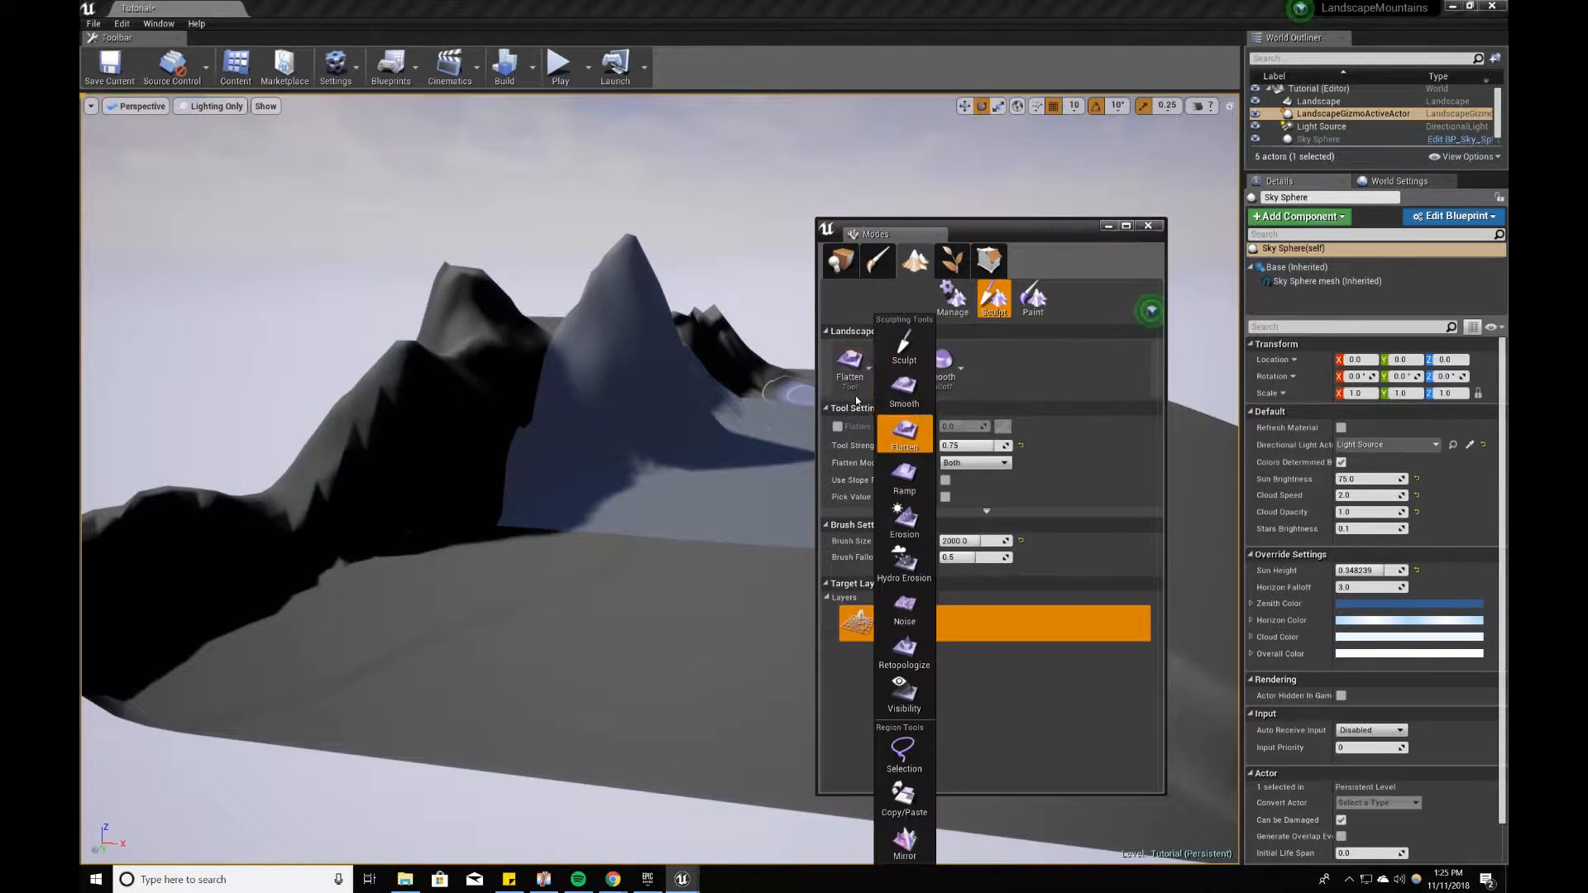
{"action": "left_click", "coordinate": [902, 339]}
{"action": "left_click_drag", "start_coordinate": [460, 565], "coordinate": [451, 575]}
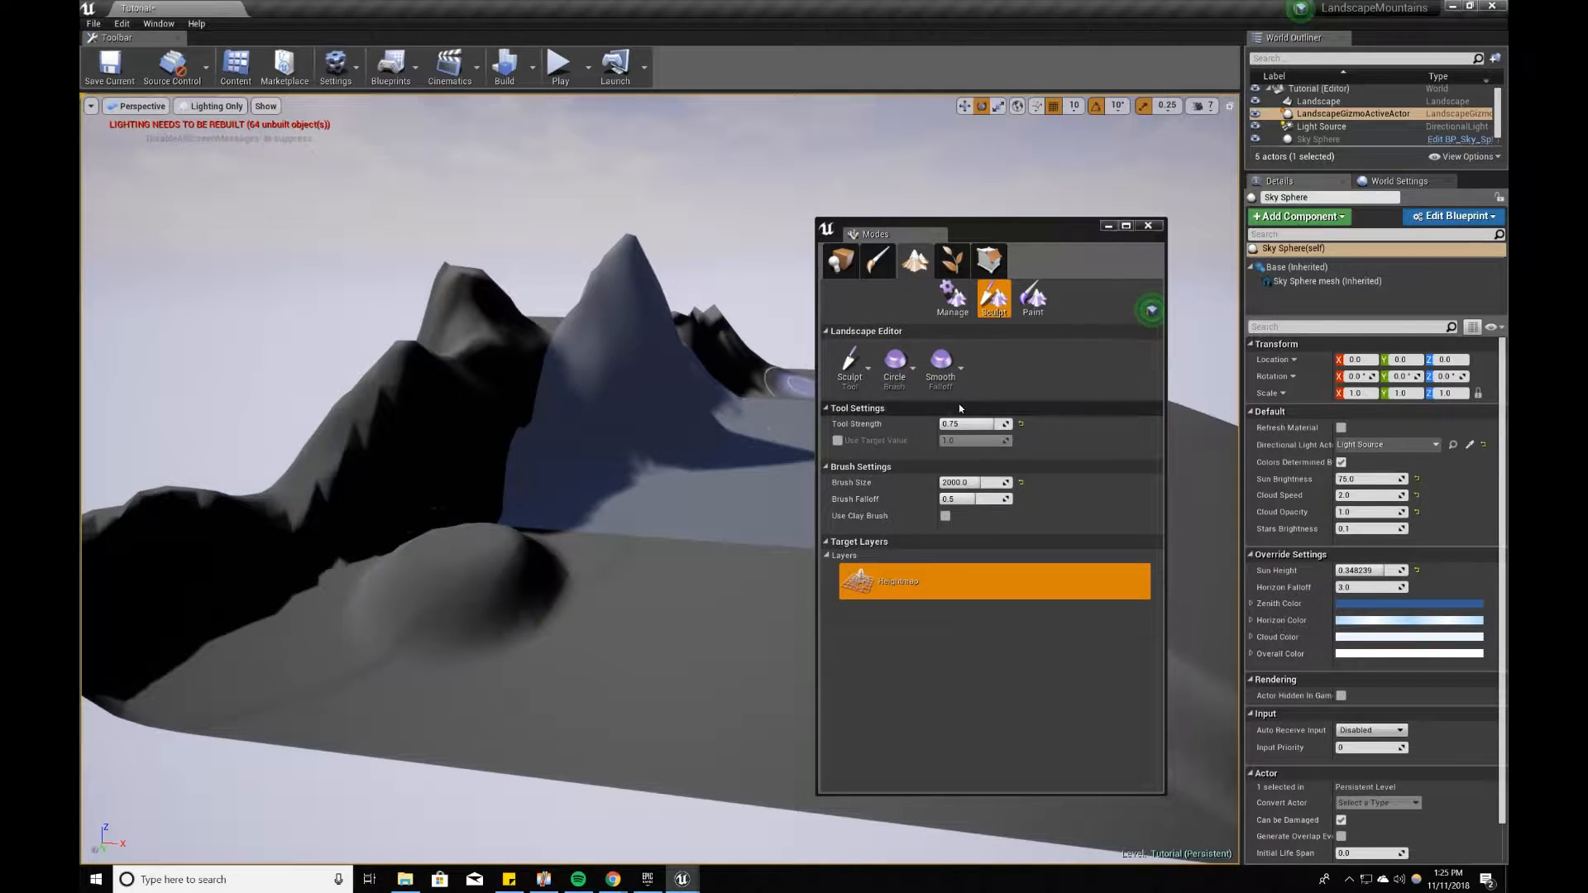
Step: Switch to the Flatten tool and spread the mound into a long, raised plateau running along the foot of the mountains
{"action": "left_click", "coordinate": [843, 379]}
{"action": "left_click", "coordinate": [904, 448]}
{"action": "mouse_move", "coordinate": [538, 579]}
{"action": "left_mouse_down"}
{"action": "mouse_move", "coordinate": [348, 604]}
{"action": "mouse_move", "coordinate": [496, 550]}
{"action": "left_mouse_up"}
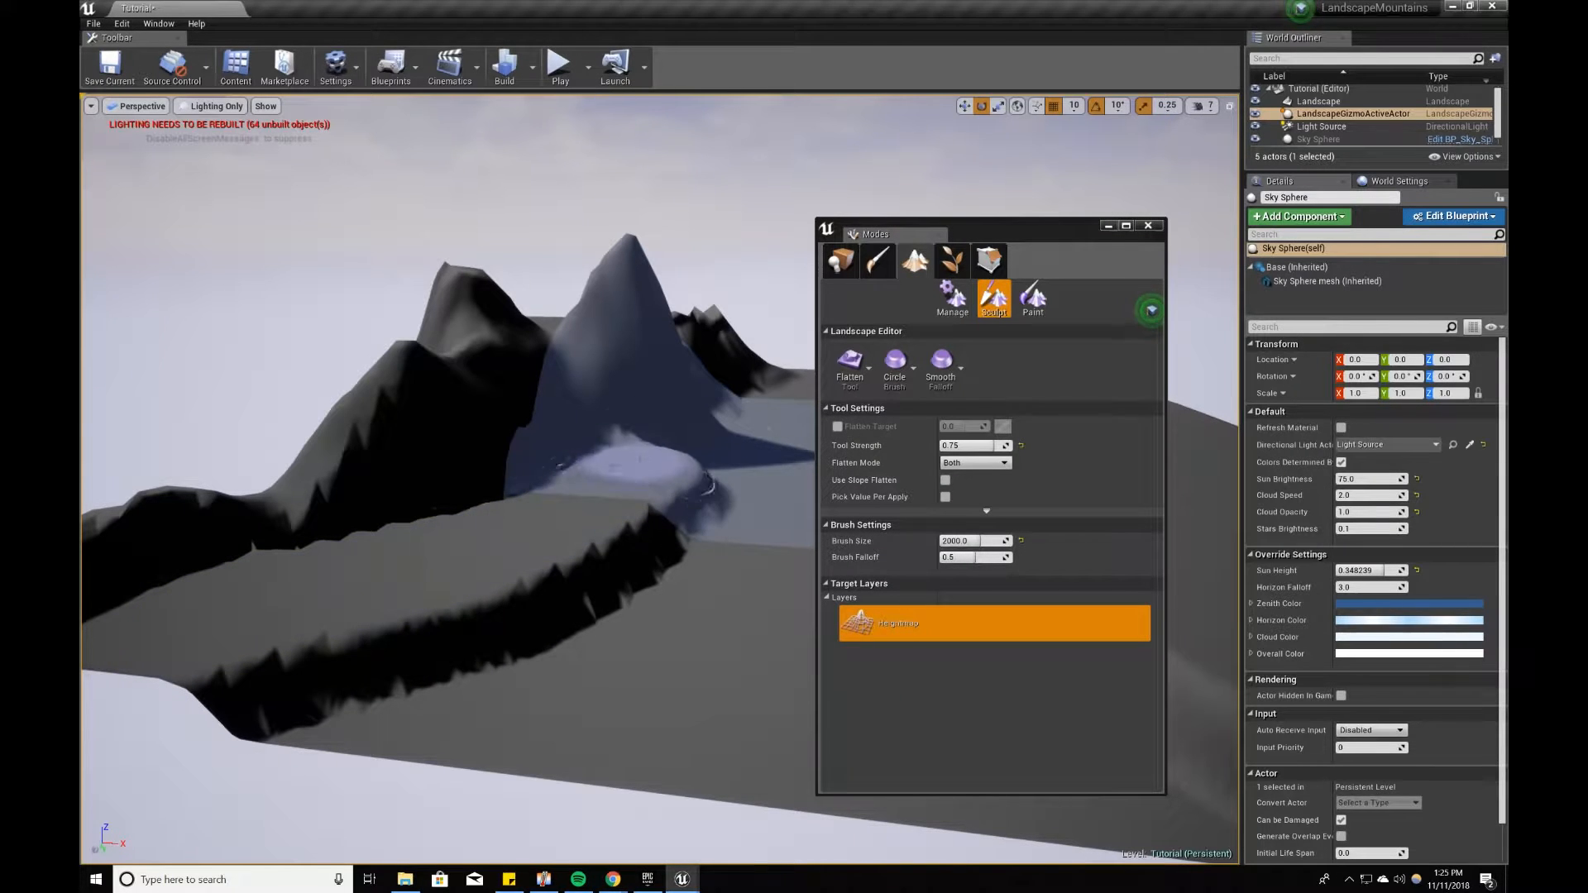
{"action": "mouse_move", "coordinate": [602, 471]}
{"action": "right_mouse_down"}
{"action": "mouse_move", "coordinate": [579, 473]}
{"action": "mouse_move", "coordinate": [712, 476]}
{"action": "right_mouse_up"}
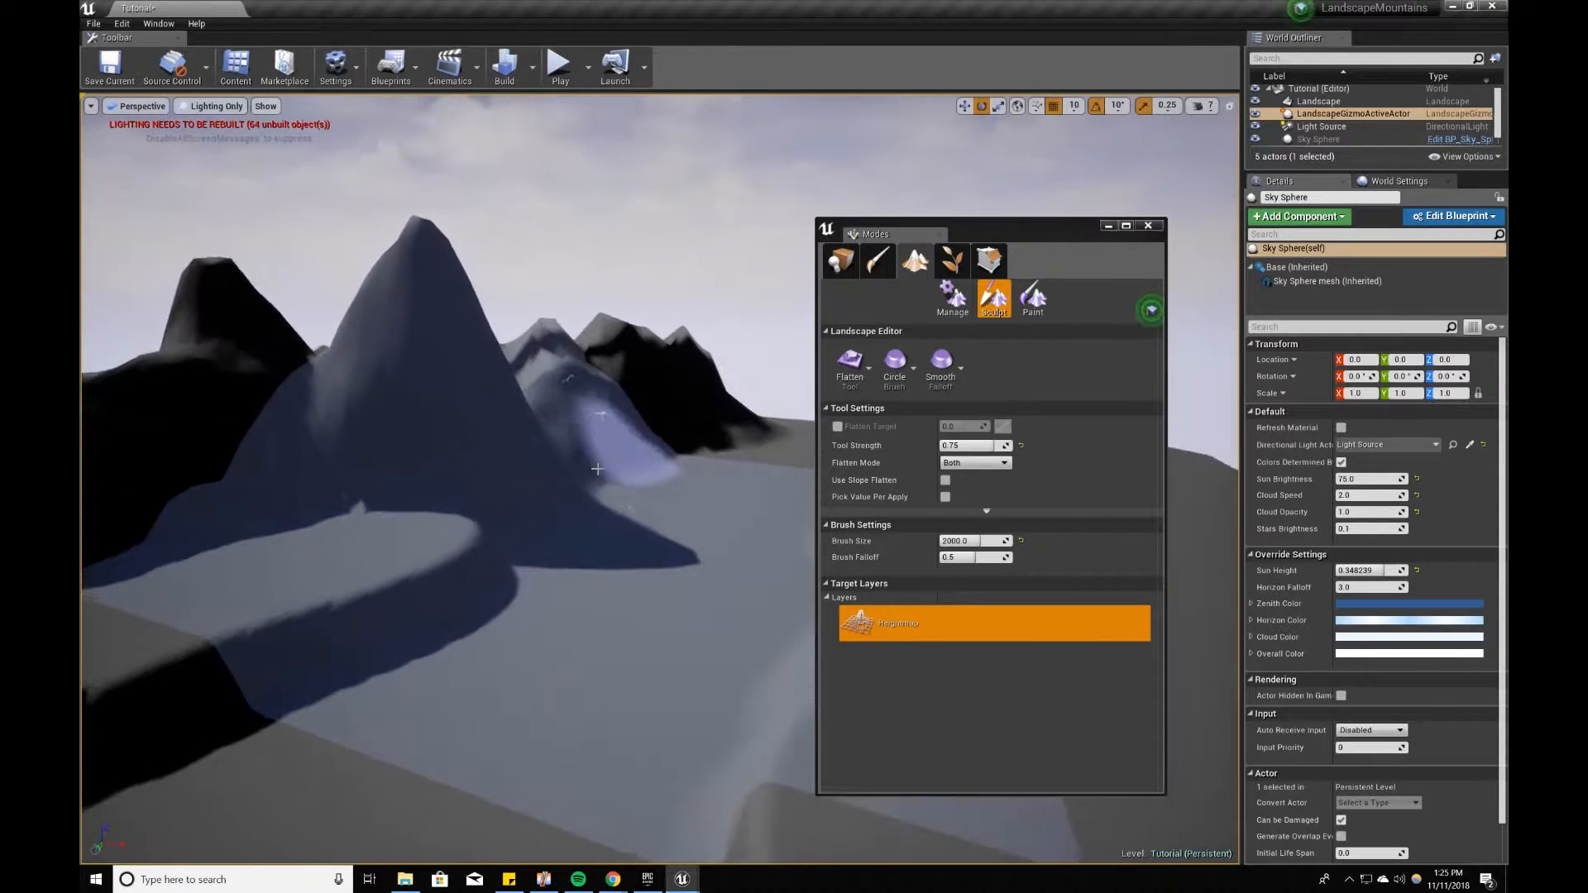
{"action": "mouse_move", "coordinate": [763, 382]}
{"action": "right_mouse_down"}
{"action": "mouse_move", "coordinate": [815, 385]}
{"action": "mouse_move", "coordinate": [757, 393]}
{"action": "mouse_move", "coordinate": [806, 372]}
{"action": "mouse_move", "coordinate": [763, 358]}
{"action": "mouse_move", "coordinate": [814, 335]}
{"action": "right_mouse_up"}
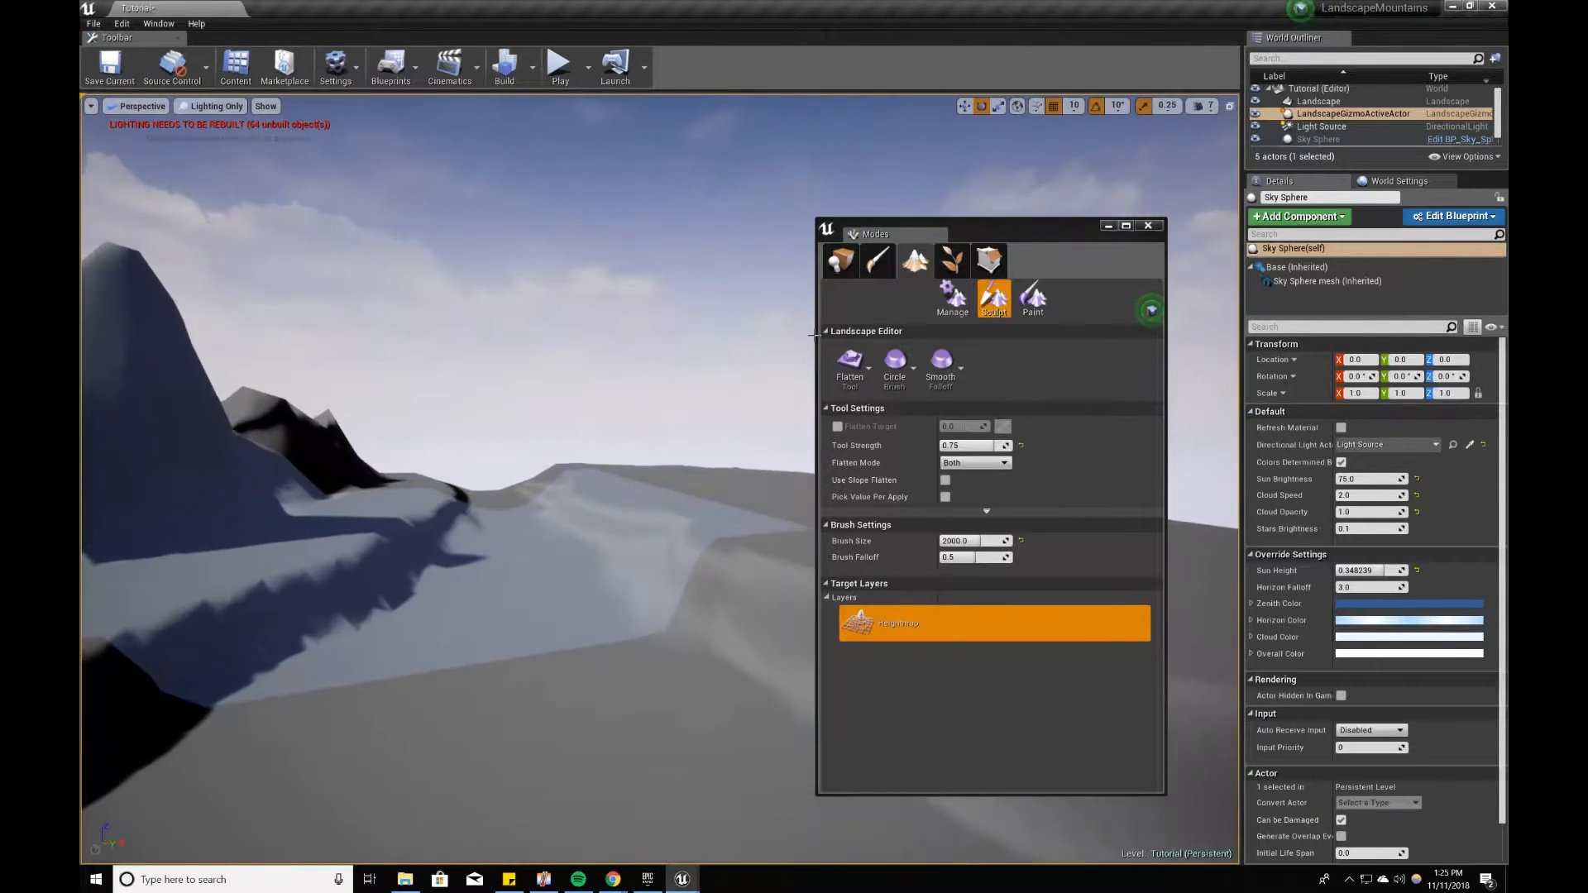
Step: Return to the Sculpt tool and raise hills along the landscape's far edge and around its bare corner
{"action": "left_click", "coordinate": [847, 356]}
{"action": "left_click", "coordinate": [903, 349]}
{"action": "right_click_drag", "start_coordinate": [578, 502], "coordinate": [617, 489]}
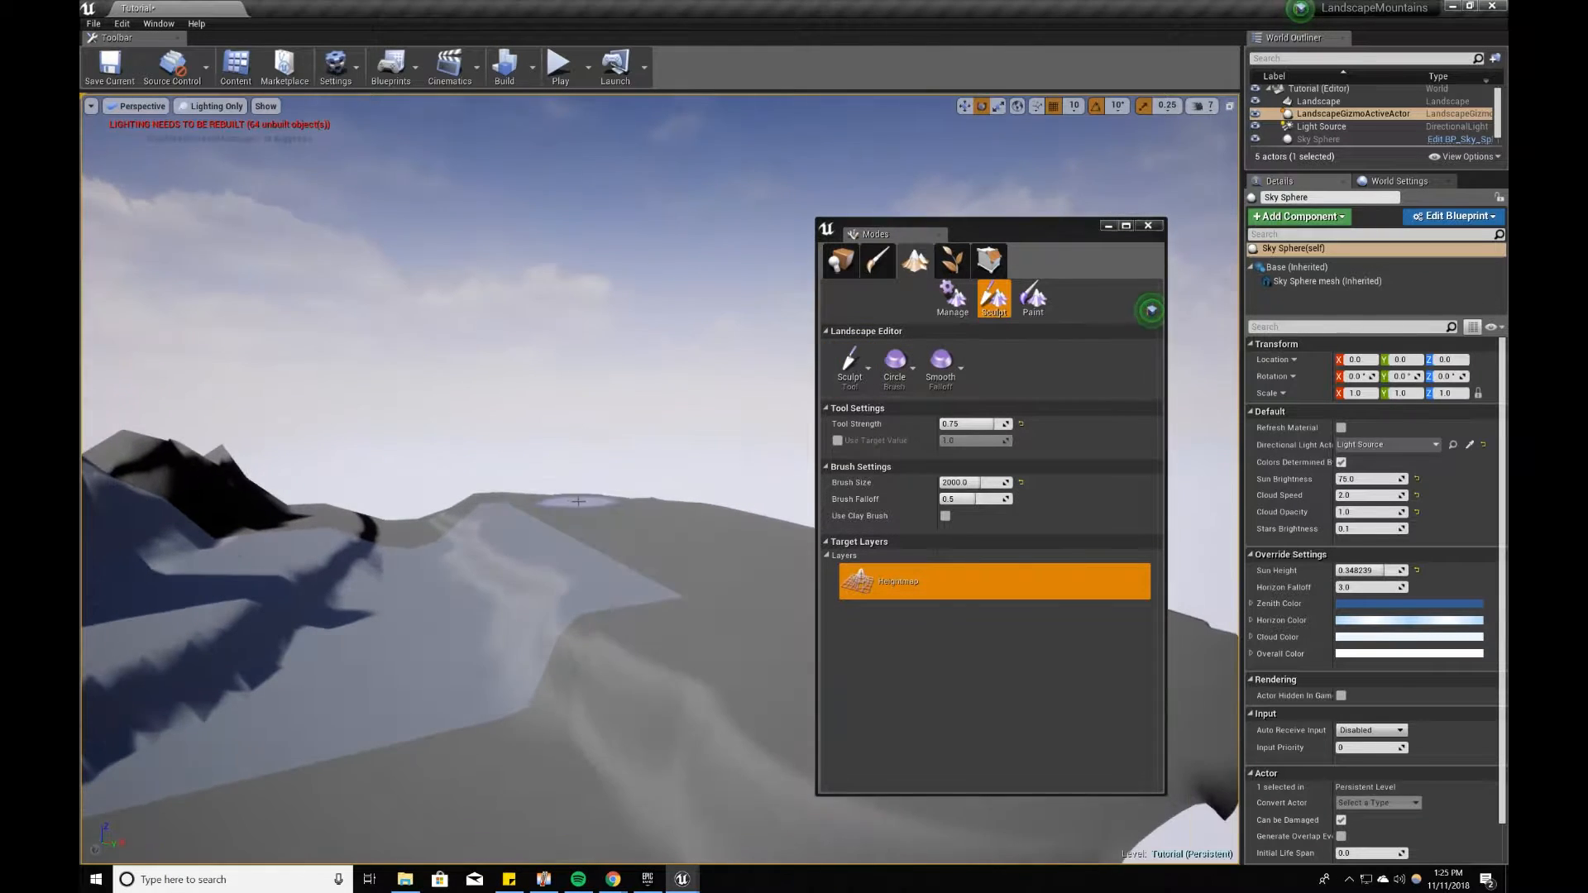
{"action": "left_click_drag", "start_coordinate": [558, 497], "coordinate": [597, 496]}
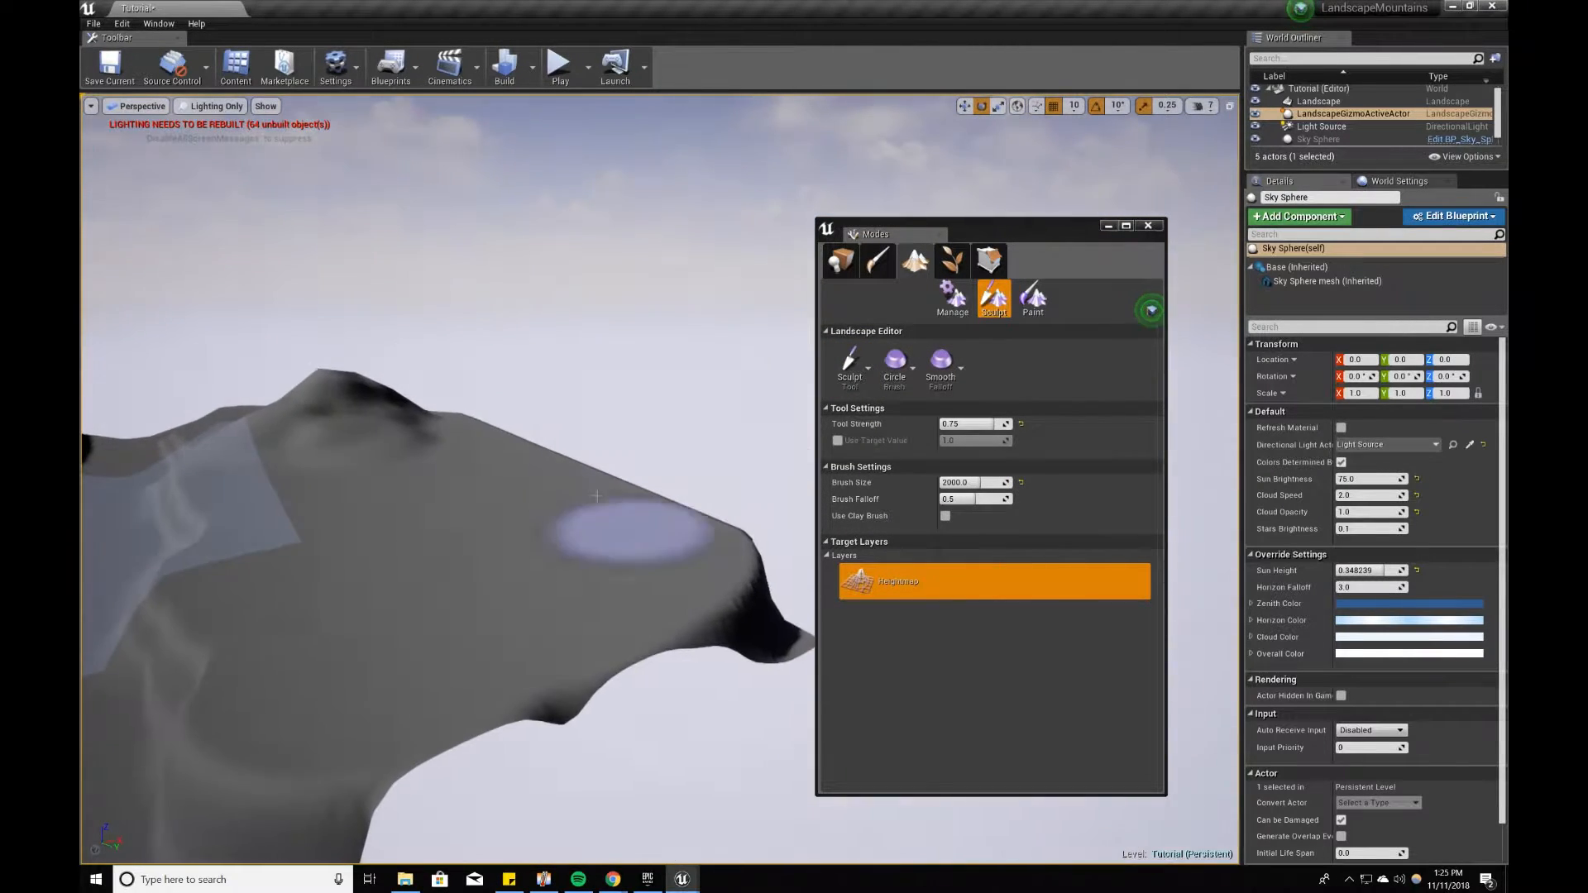
{"action": "left_click_drag", "start_coordinate": [693, 538], "coordinate": [677, 523]}
{"action": "right_click_drag", "start_coordinate": [677, 523], "coordinate": [511, 433]}
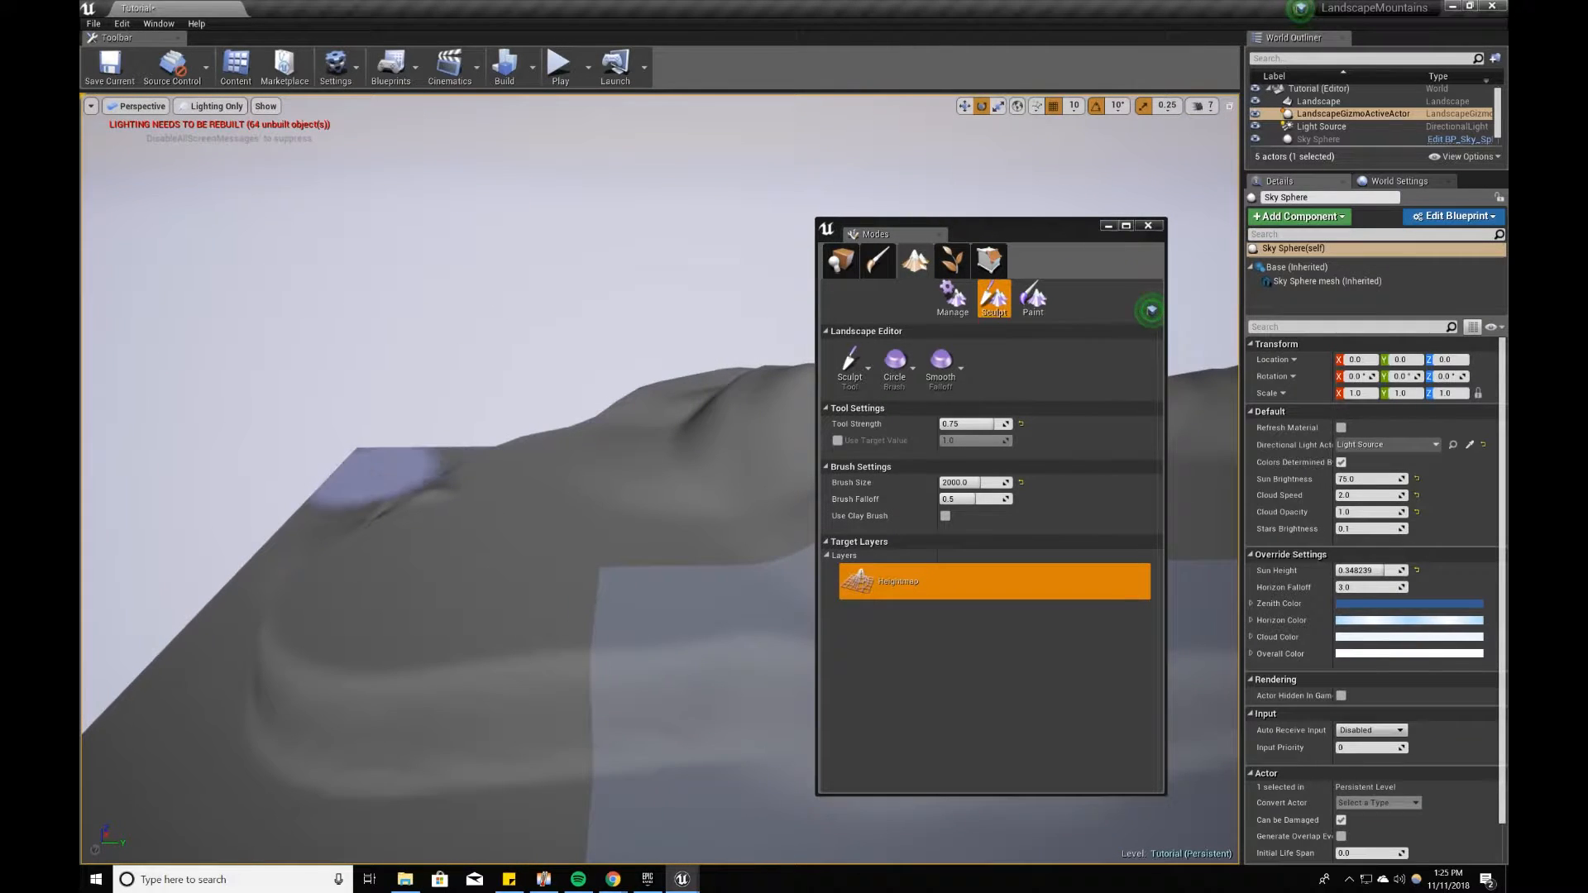
{"action": "left_click_drag", "start_coordinate": [385, 488], "coordinate": [371, 491]}
{"action": "right_click_drag", "start_coordinate": [370, 492], "coordinate": [505, 579]}
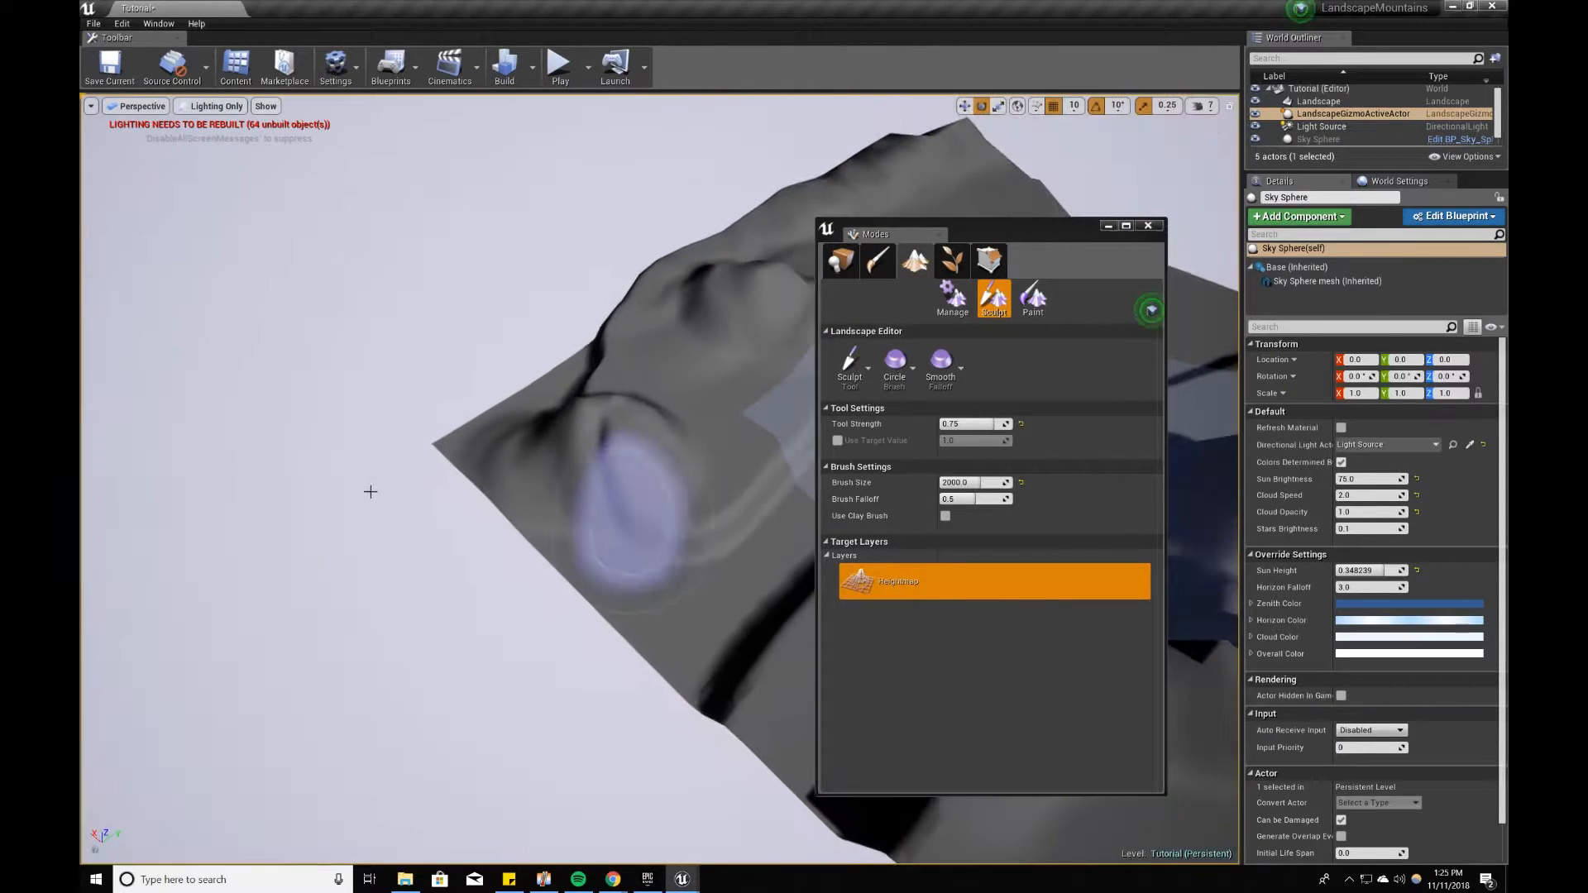
Step: Switch to the Flatten tool and level the hills at the landscape's corner into a plateau
{"action": "left_click", "coordinate": [862, 359]}
{"action": "left_click", "coordinate": [861, 438]}
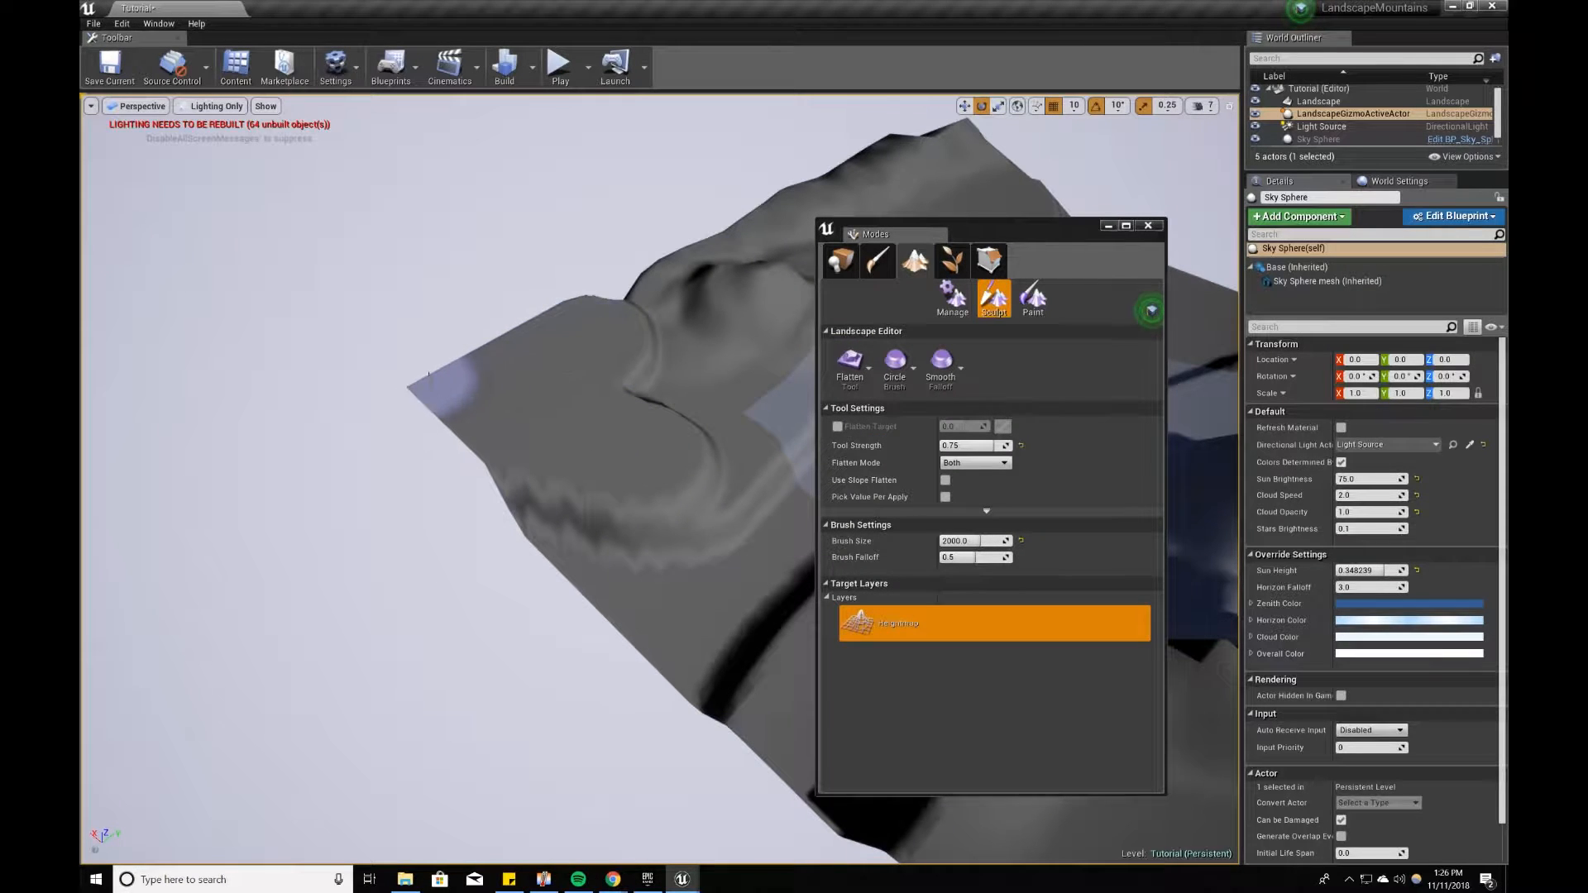
{"action": "mouse_move", "coordinate": [703, 238]}
{"action": "right_mouse_down"}
{"action": "mouse_move", "coordinate": [669, 418]}
{"action": "mouse_move", "coordinate": [682, 413]}
{"action": "right_mouse_up"}
Step: Switch to the Sculpt tool and build tall peaks and ridges on the raised ground around the landscape's corner
{"action": "left_click", "coordinate": [853, 349]}
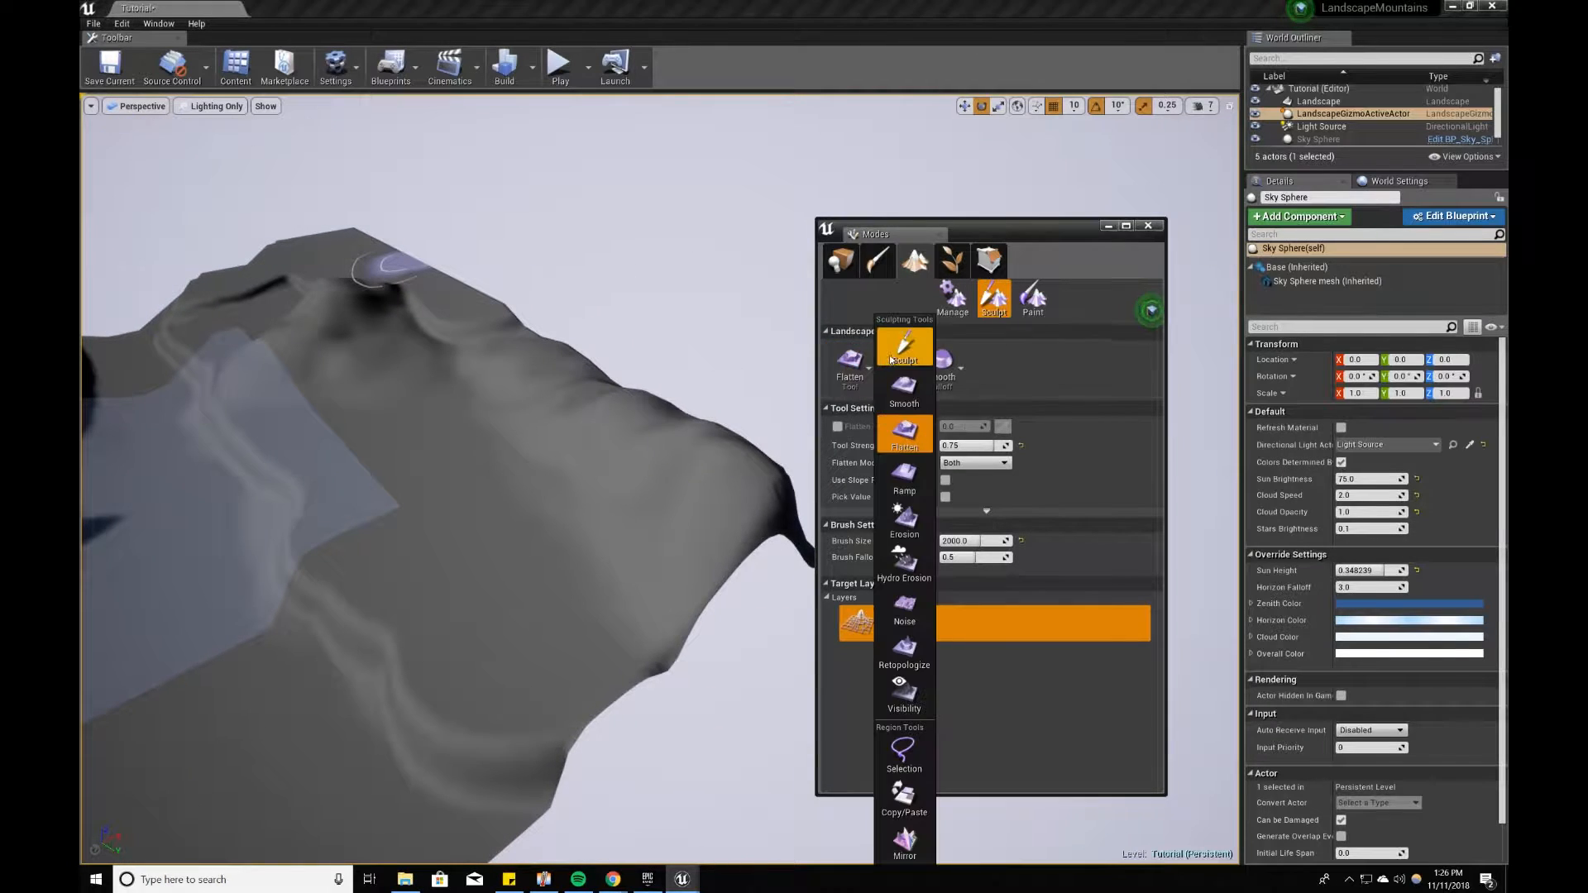
{"action": "left_click", "coordinate": [877, 354]}
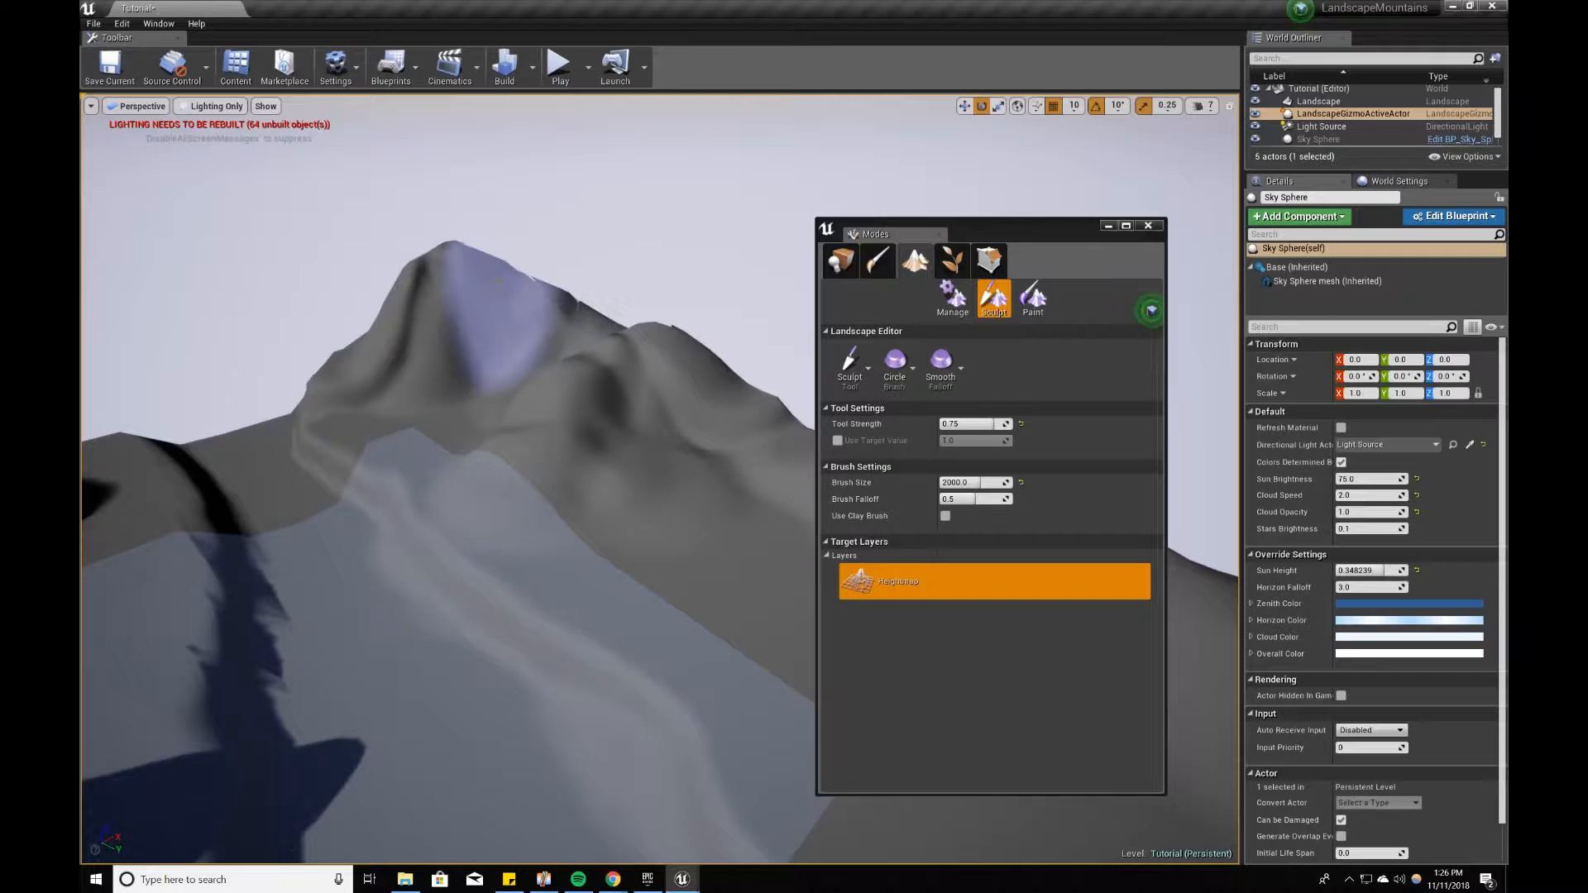
{"action": "right_click_drag", "start_coordinate": [728, 460], "coordinate": [786, 463]}
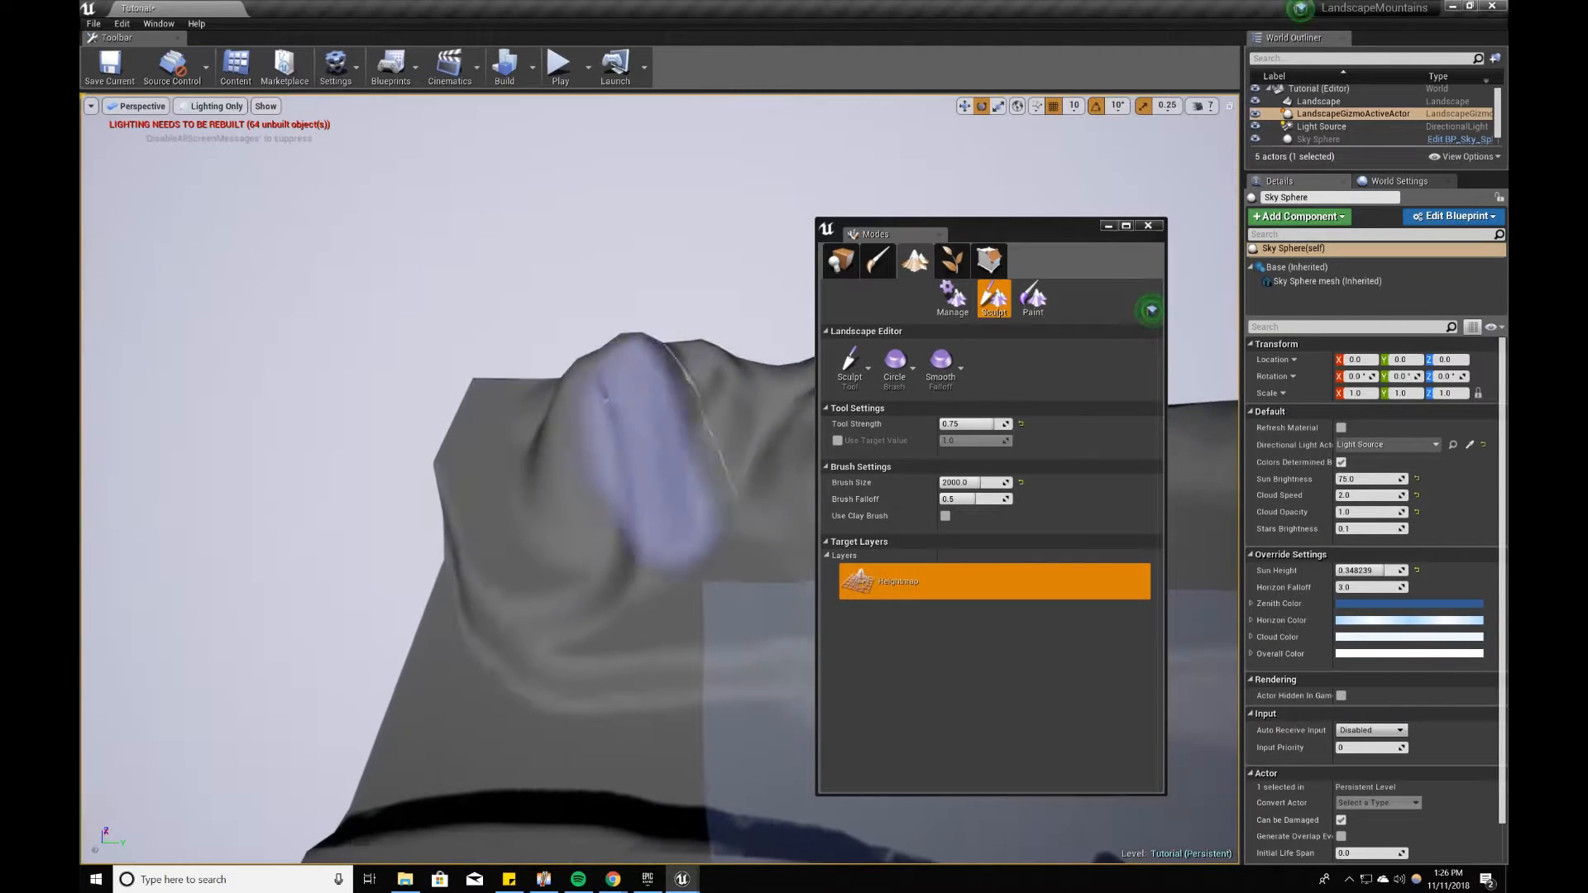
{"action": "mouse_move", "coordinate": [463, 367]}
{"action": "right_mouse_down"}
{"action": "mouse_move", "coordinate": [406, 371]}
{"action": "mouse_move", "coordinate": [462, 367]}
{"action": "right_mouse_up"}
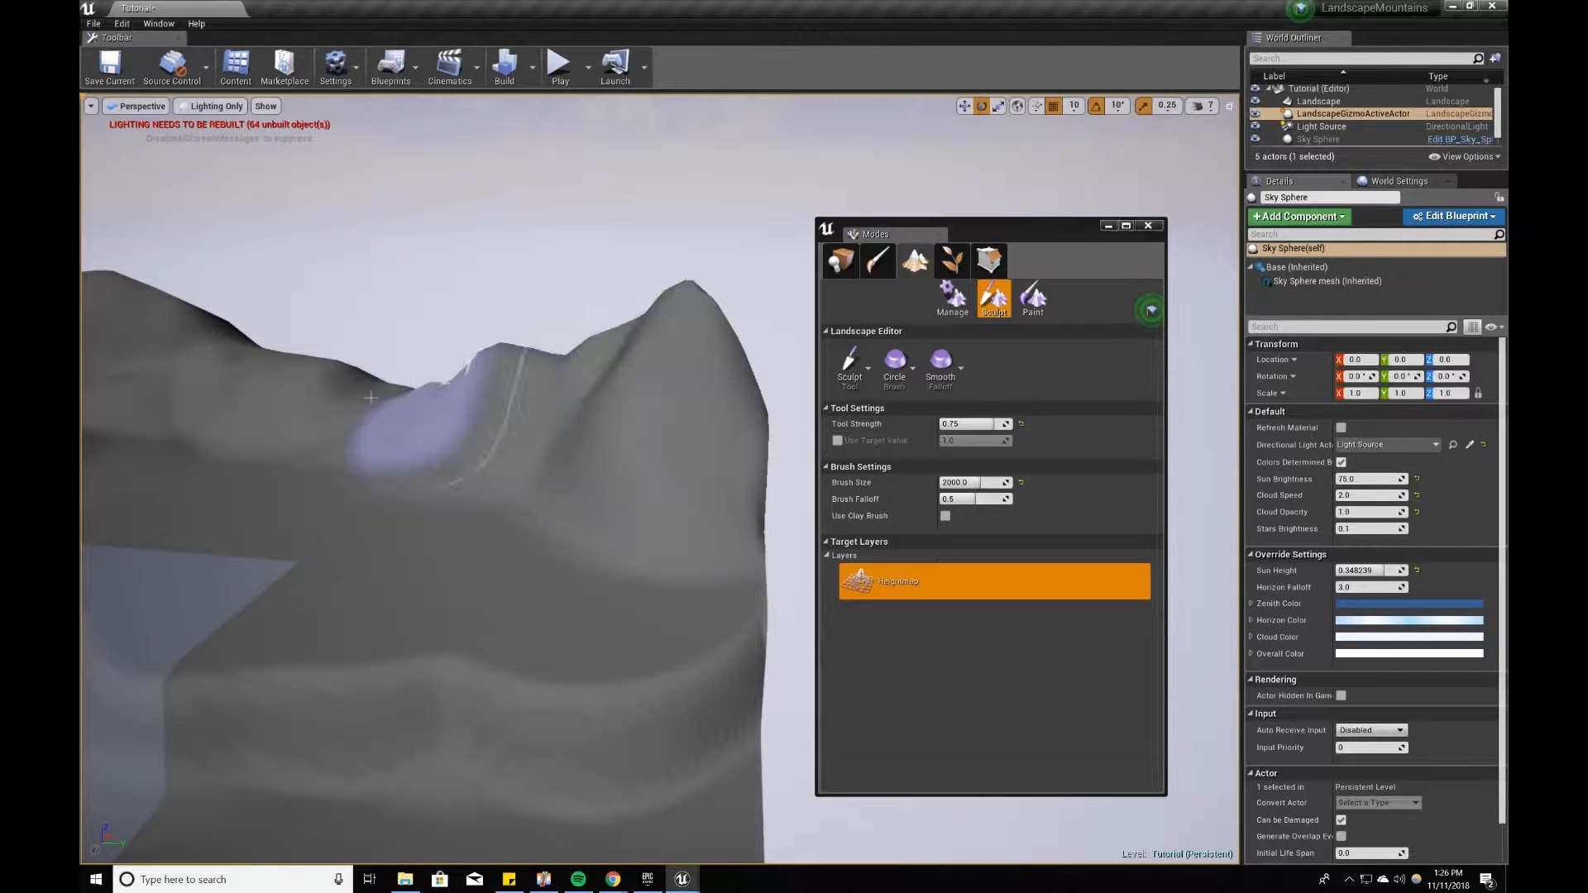
{"action": "mouse_move", "coordinate": [577, 469]}
{"action": "right_mouse_down"}
{"action": "mouse_move", "coordinate": [538, 472]}
{"action": "mouse_move", "coordinate": [659, 471]}
{"action": "mouse_move", "coordinate": [534, 546]}
{"action": "mouse_move", "coordinate": [472, 517]}
{"action": "mouse_move", "coordinate": [626, 474]}
{"action": "mouse_move", "coordinate": [678, 496]}
{"action": "mouse_move", "coordinate": [431, 464]}
{"action": "mouse_move", "coordinate": [709, 654]}
{"action": "mouse_move", "coordinate": [580, 579]}
{"action": "right_mouse_up"}
Step: Switch to the Flatten tool and level the bumps on the valley floor and along the plateau between the mountains
{"action": "left_click", "coordinate": [877, 360]}
{"action": "left_click", "coordinate": [861, 439]}
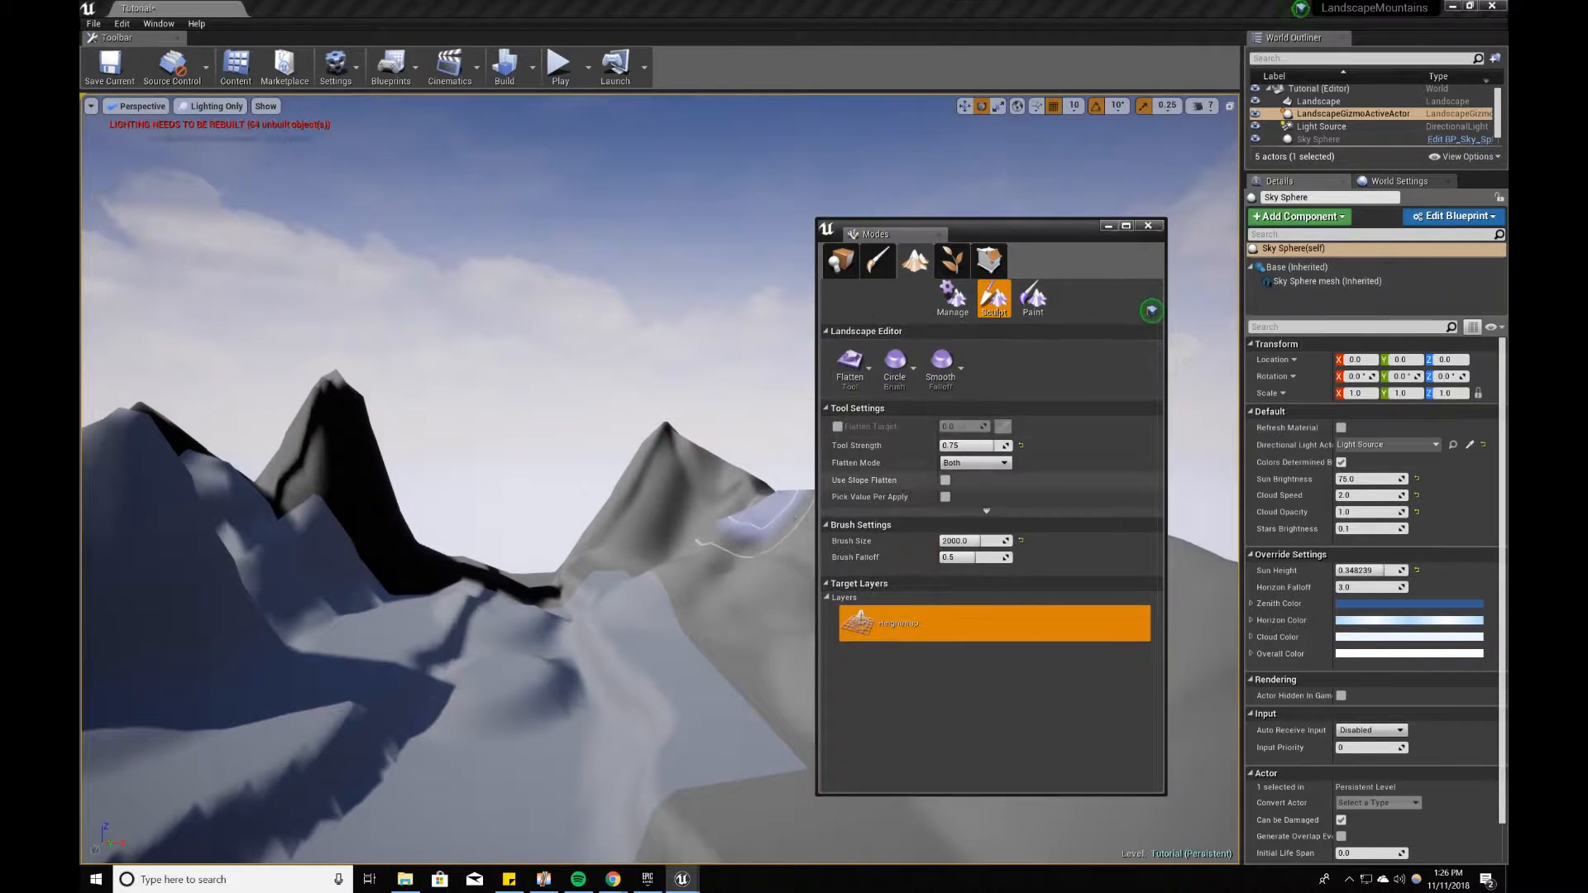
{"action": "right_click_drag", "start_coordinate": [733, 548], "coordinate": [603, 653]}
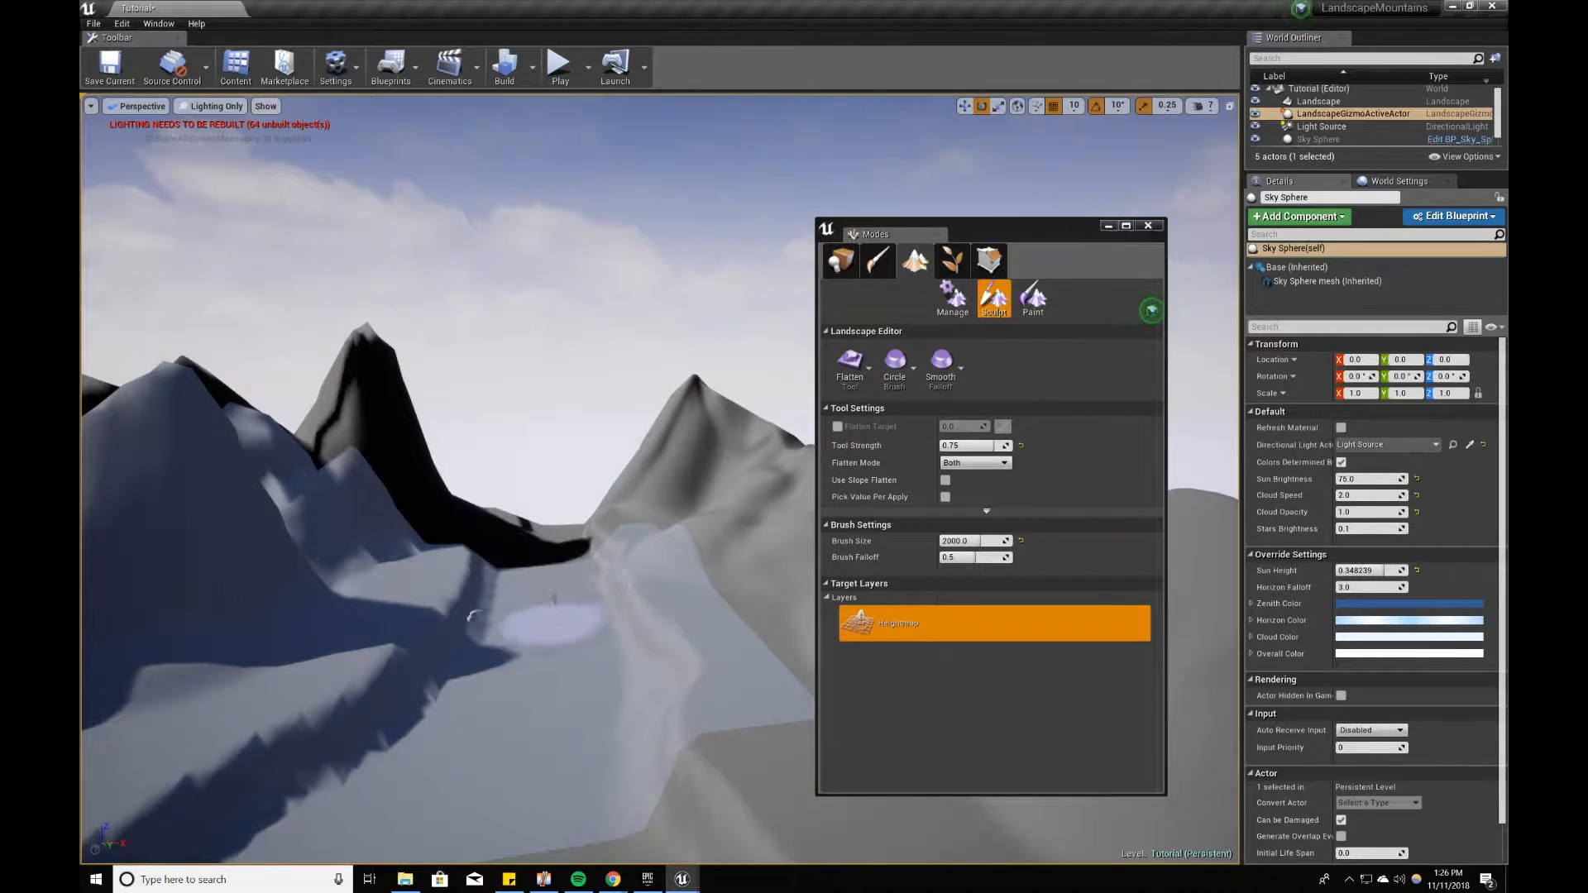
{"action": "right_click_drag", "start_coordinate": [588, 732], "coordinate": [573, 702]}
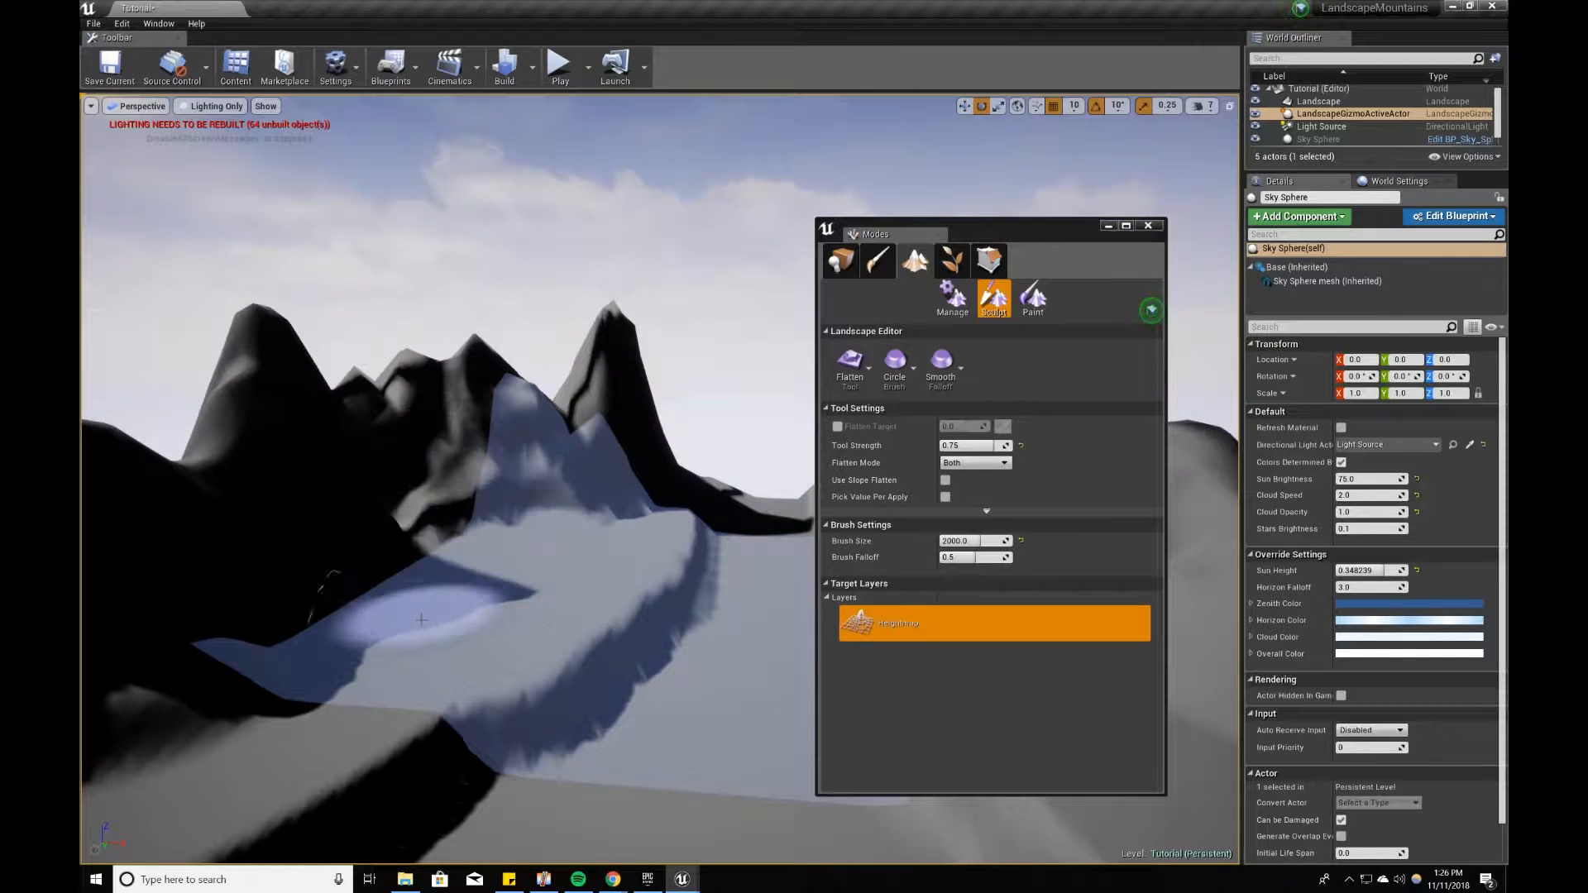
{"action": "mouse_move", "coordinate": [534, 568]}
{"action": "right_mouse_down"}
{"action": "mouse_move", "coordinate": [596, 478]}
{"action": "mouse_move", "coordinate": [664, 495]}
{"action": "right_mouse_up"}
{"action": "right_click_drag", "start_coordinate": [611, 574], "coordinate": [580, 568]}
{"action": "right_click_drag", "start_coordinate": [612, 602], "coordinate": [673, 594]}
Step: Leave landscape editing and compare the terrain in the Lit and Unlit view modes before returning to Lighting Only
{"action": "left_click", "coordinate": [853, 364]}
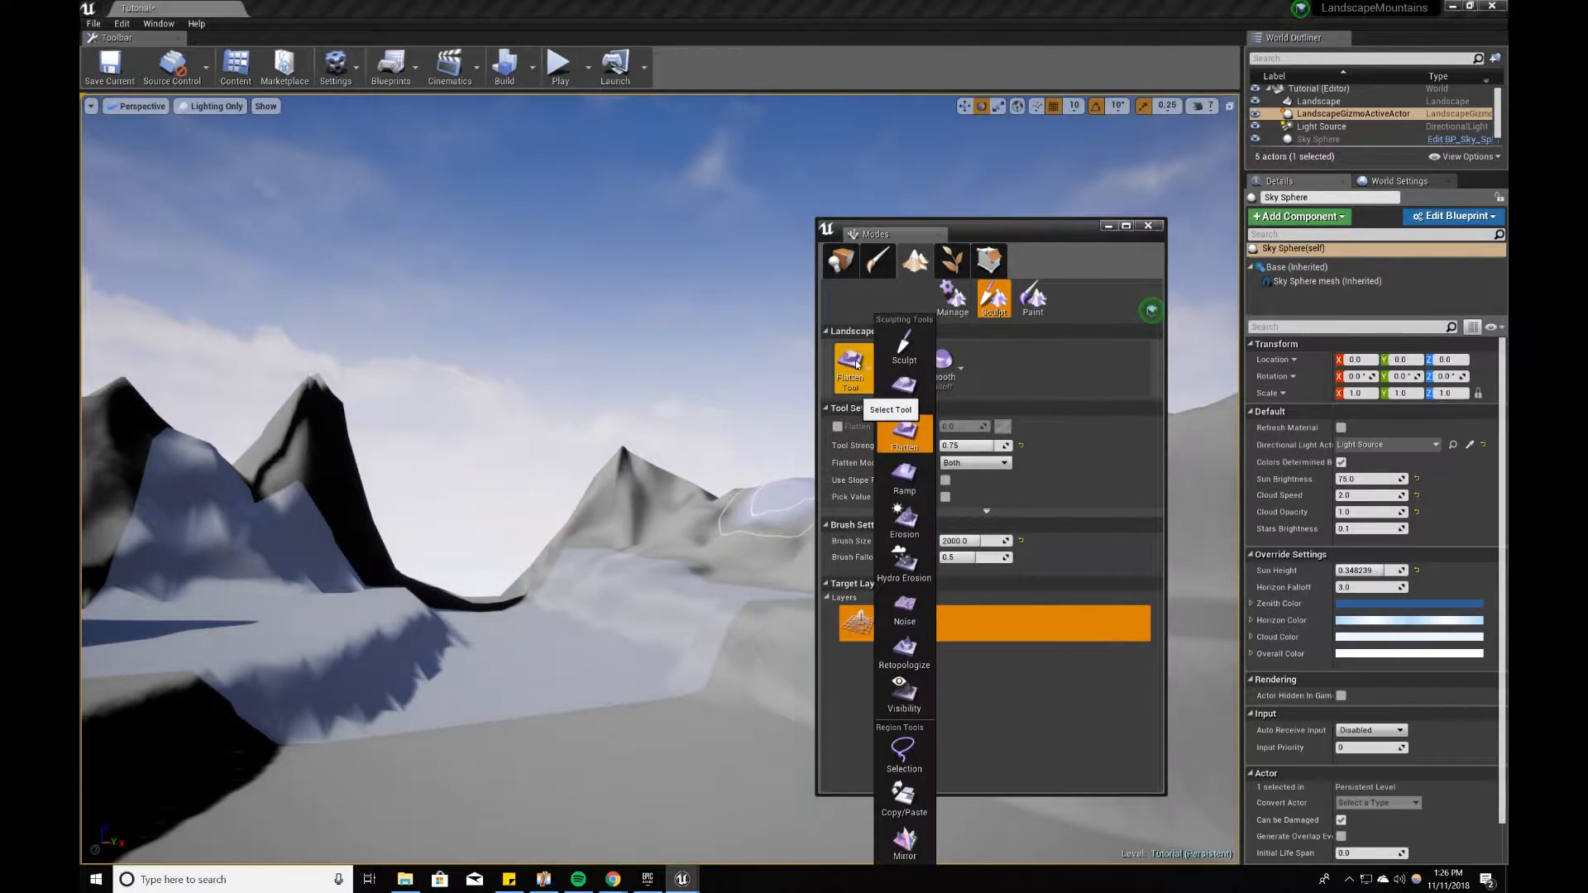
{"action": "left_click", "coordinate": [835, 271]}
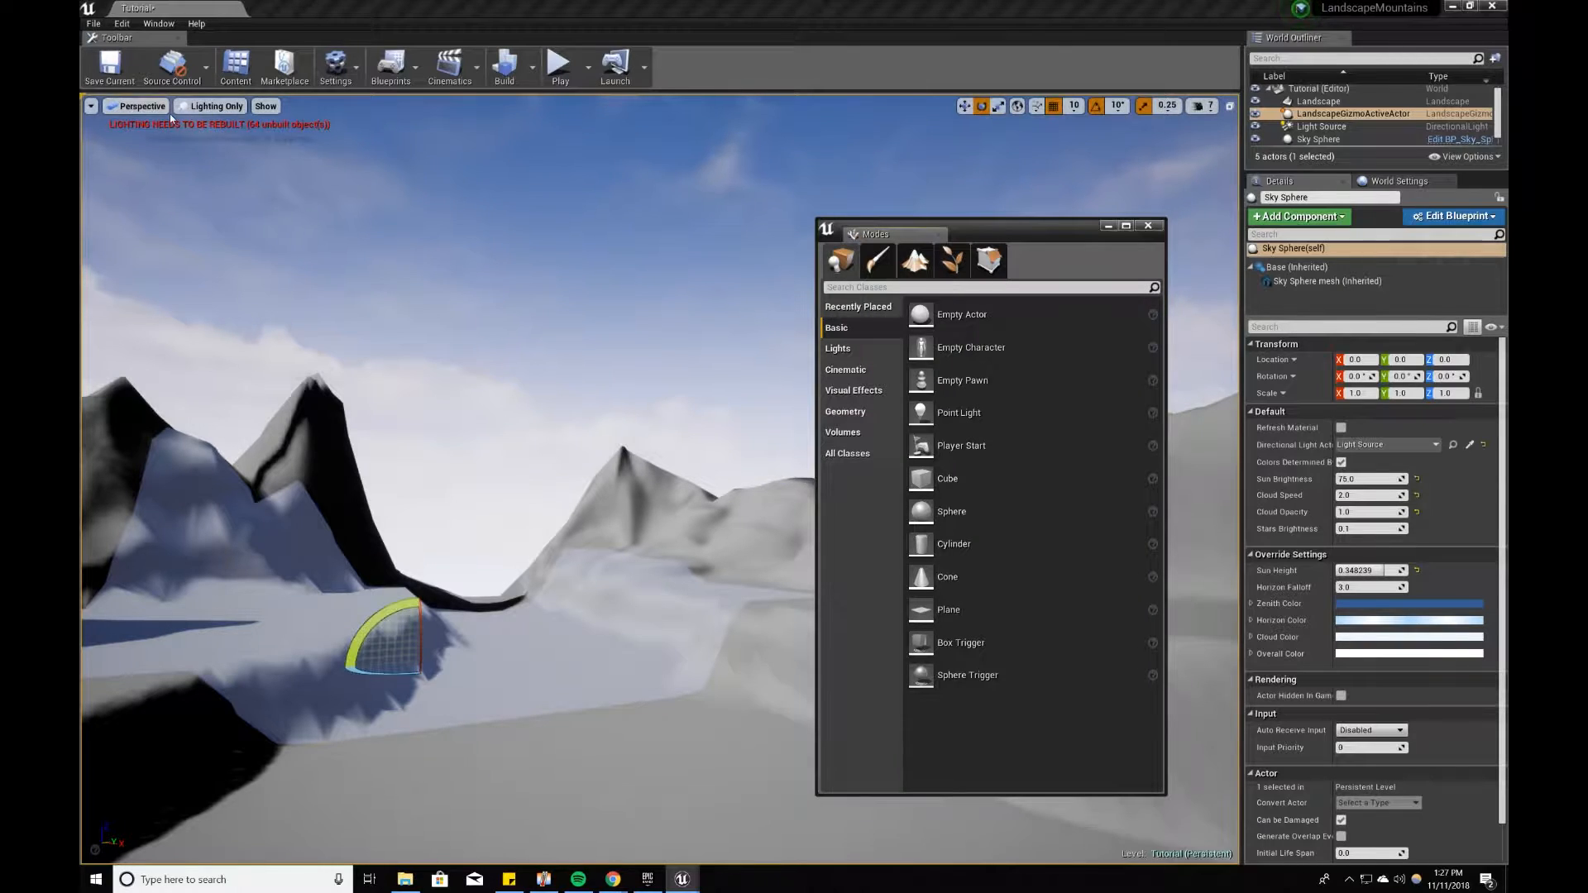
{"action": "left_click", "coordinate": [214, 107]}
{"action": "left_click", "coordinate": [225, 136]}
{"action": "right_click_drag", "start_coordinate": [560, 372], "coordinate": [565, 385]}
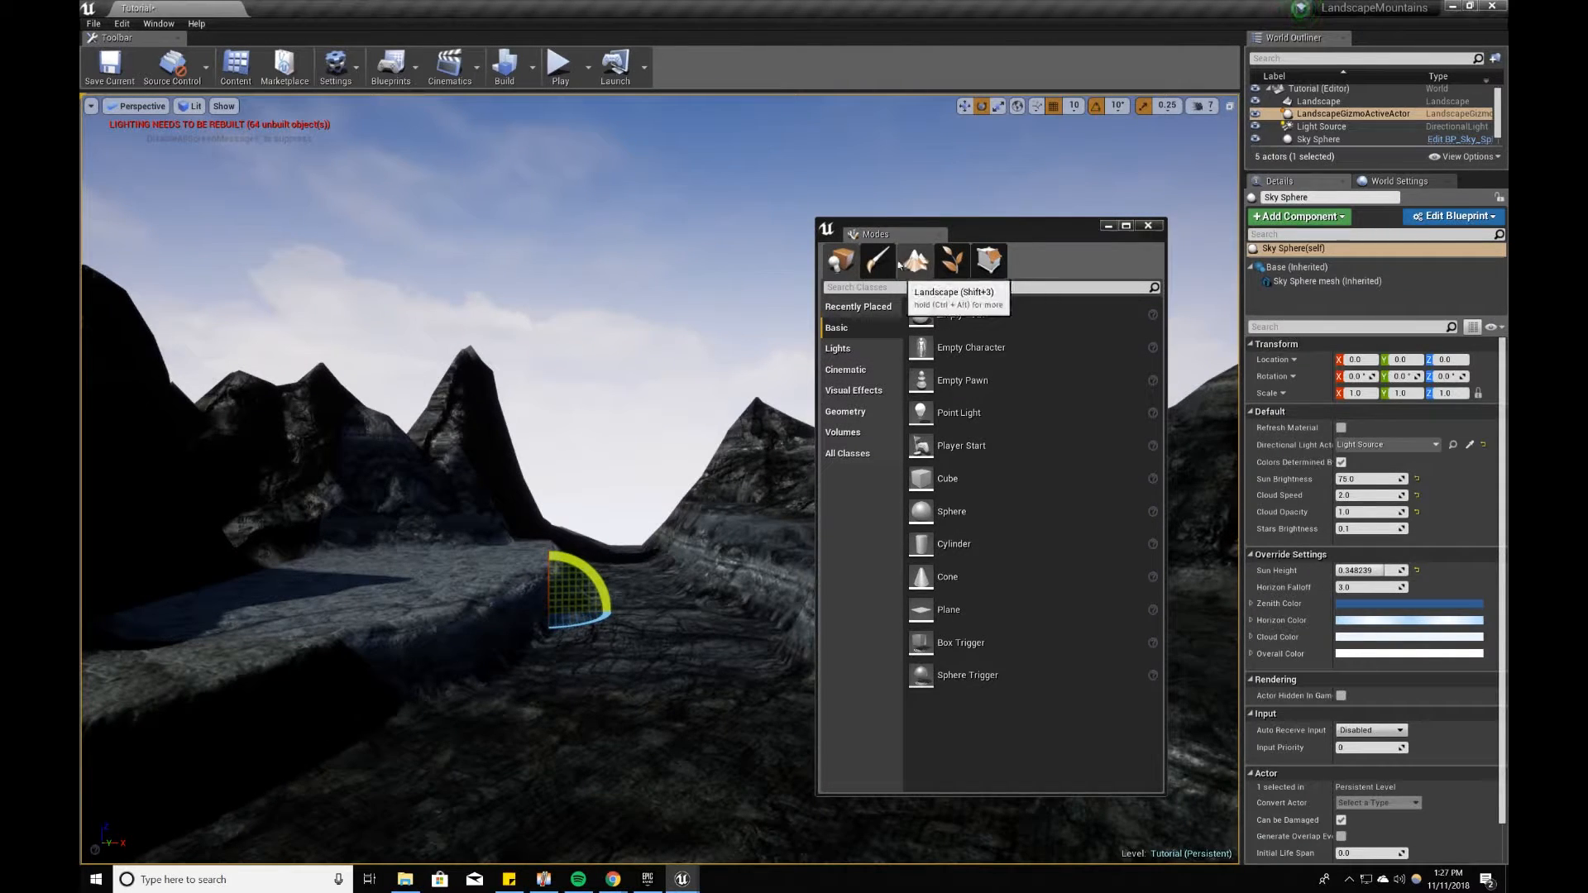
{"action": "left_click", "coordinate": [179, 108]}
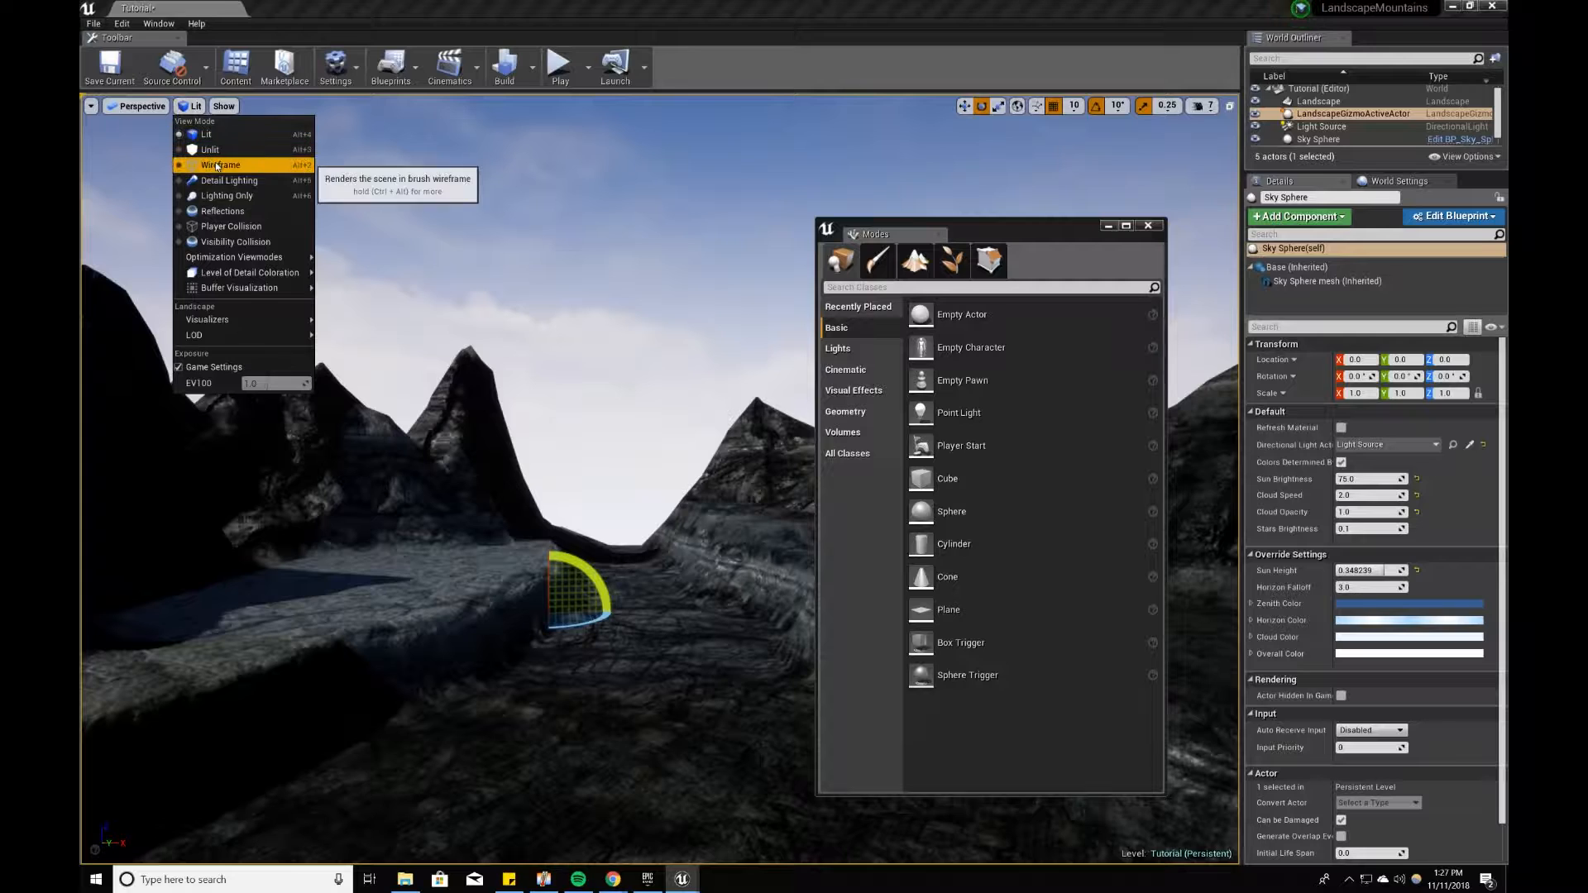
{"action": "left_click", "coordinate": [210, 150]}
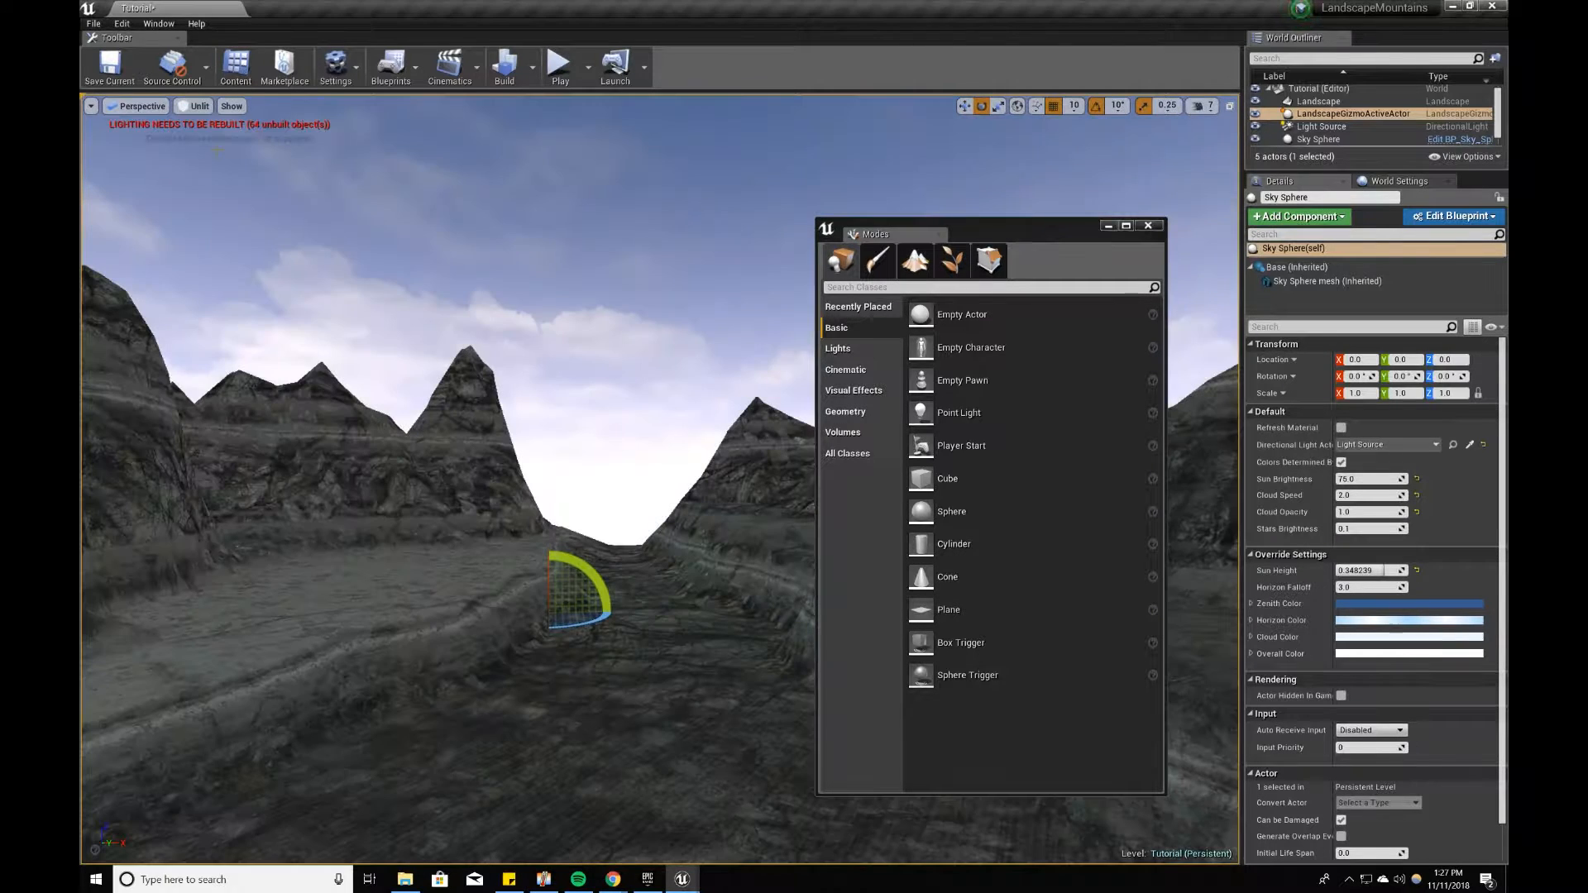
{"action": "left_click", "coordinate": [193, 107]}
{"action": "left_click", "coordinate": [230, 193]}
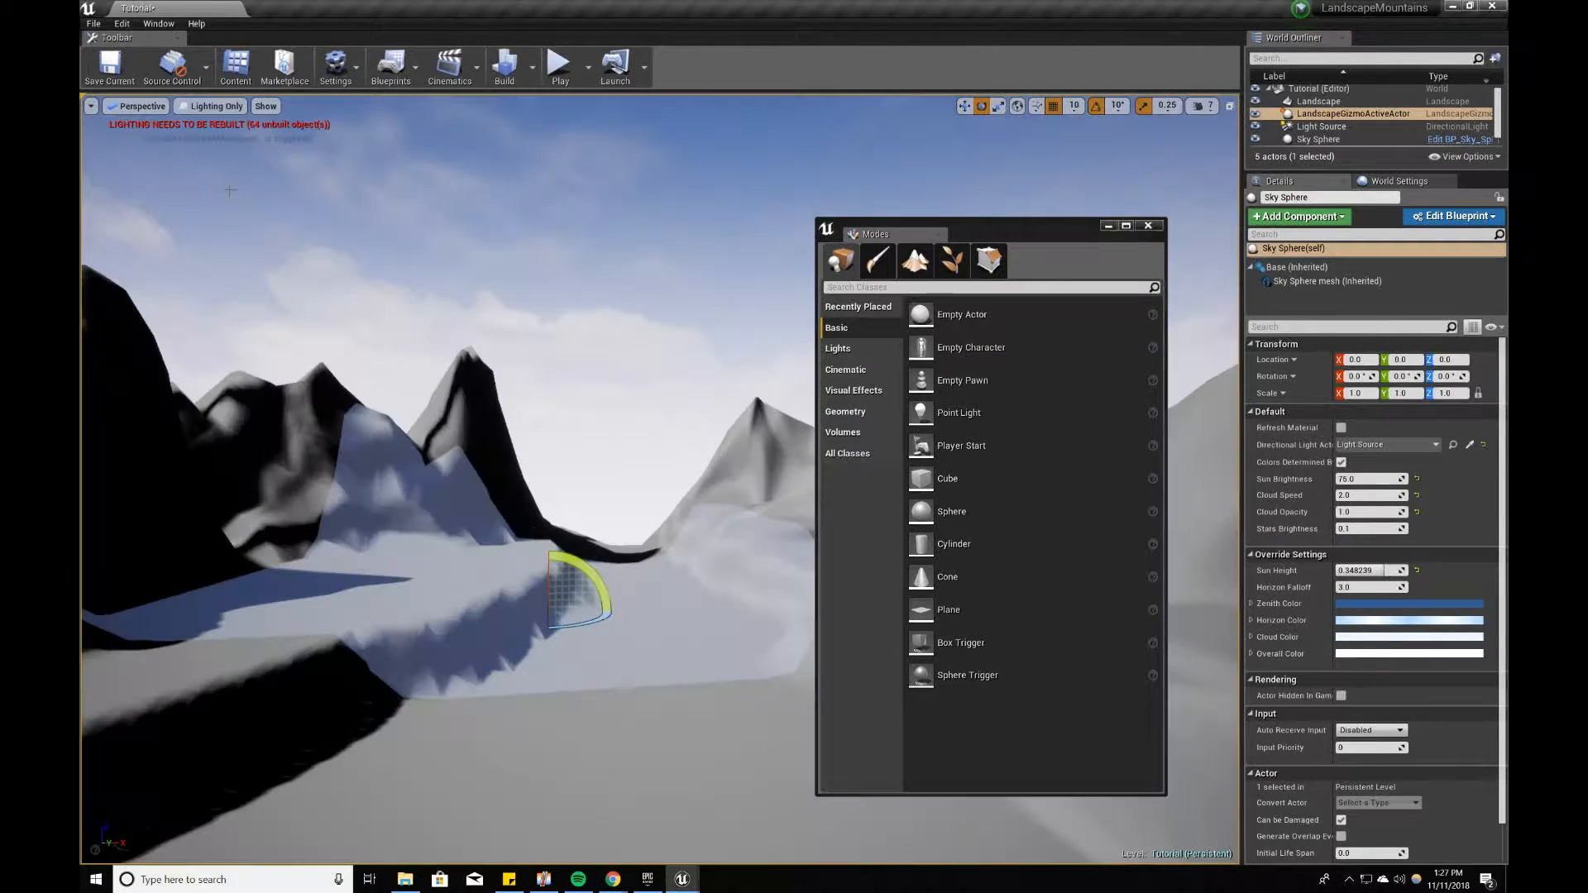
{"action": "right_click_drag", "start_coordinate": [719, 366], "coordinate": [773, 354]}
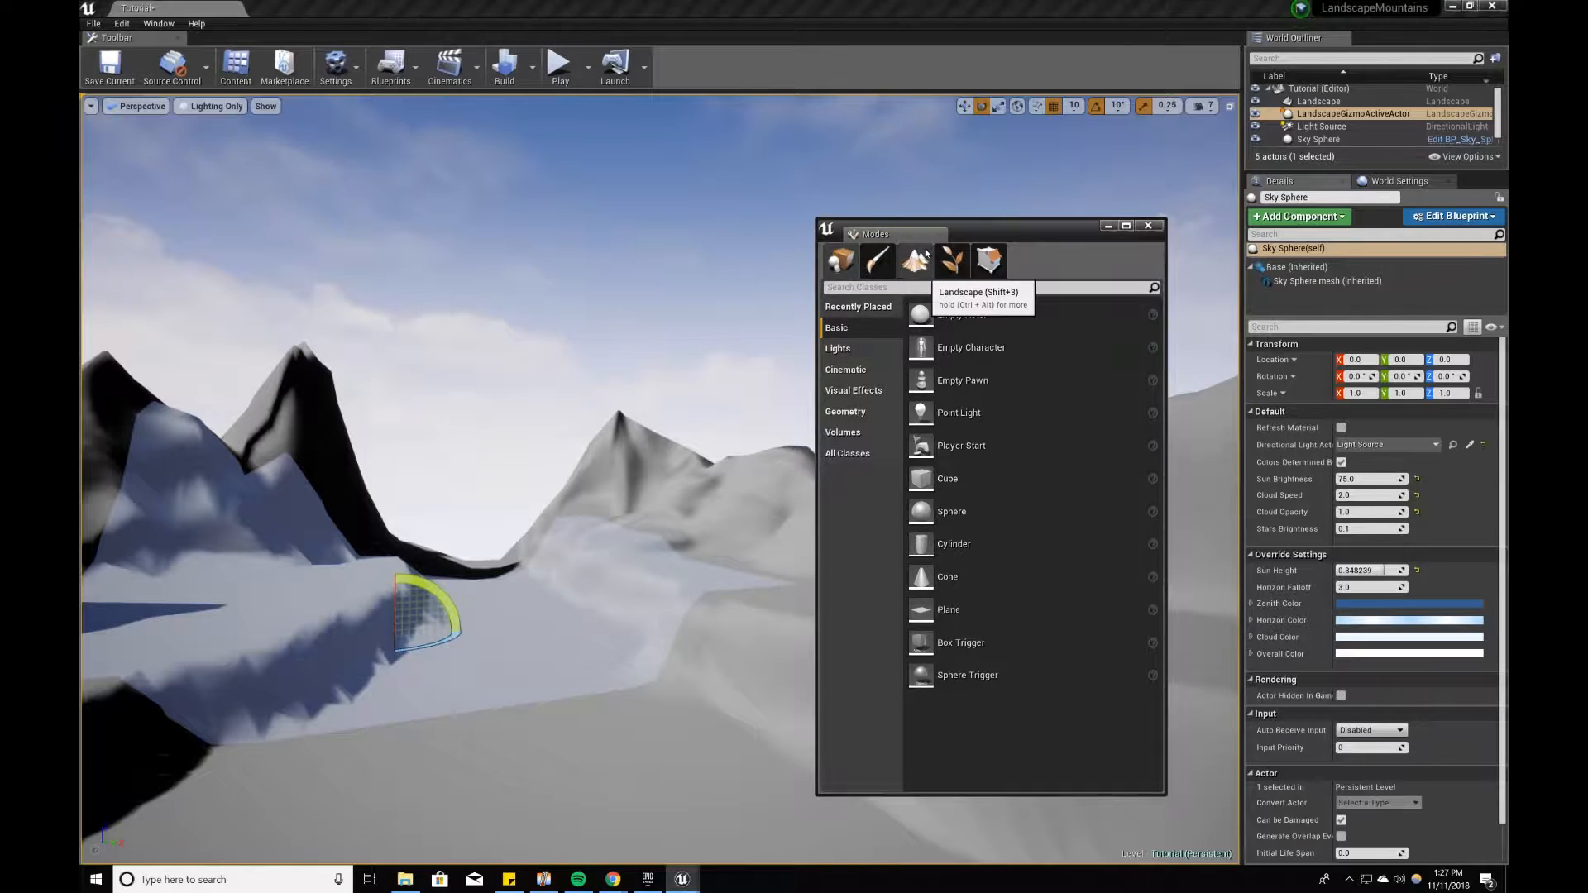
Step: Return to landscape sculpting, smooth the plateau's jagged slopes with the Smooth tool, and undo the last stroke
{"action": "left_click", "coordinate": [915, 260]}
{"action": "left_click", "coordinate": [858, 361]}
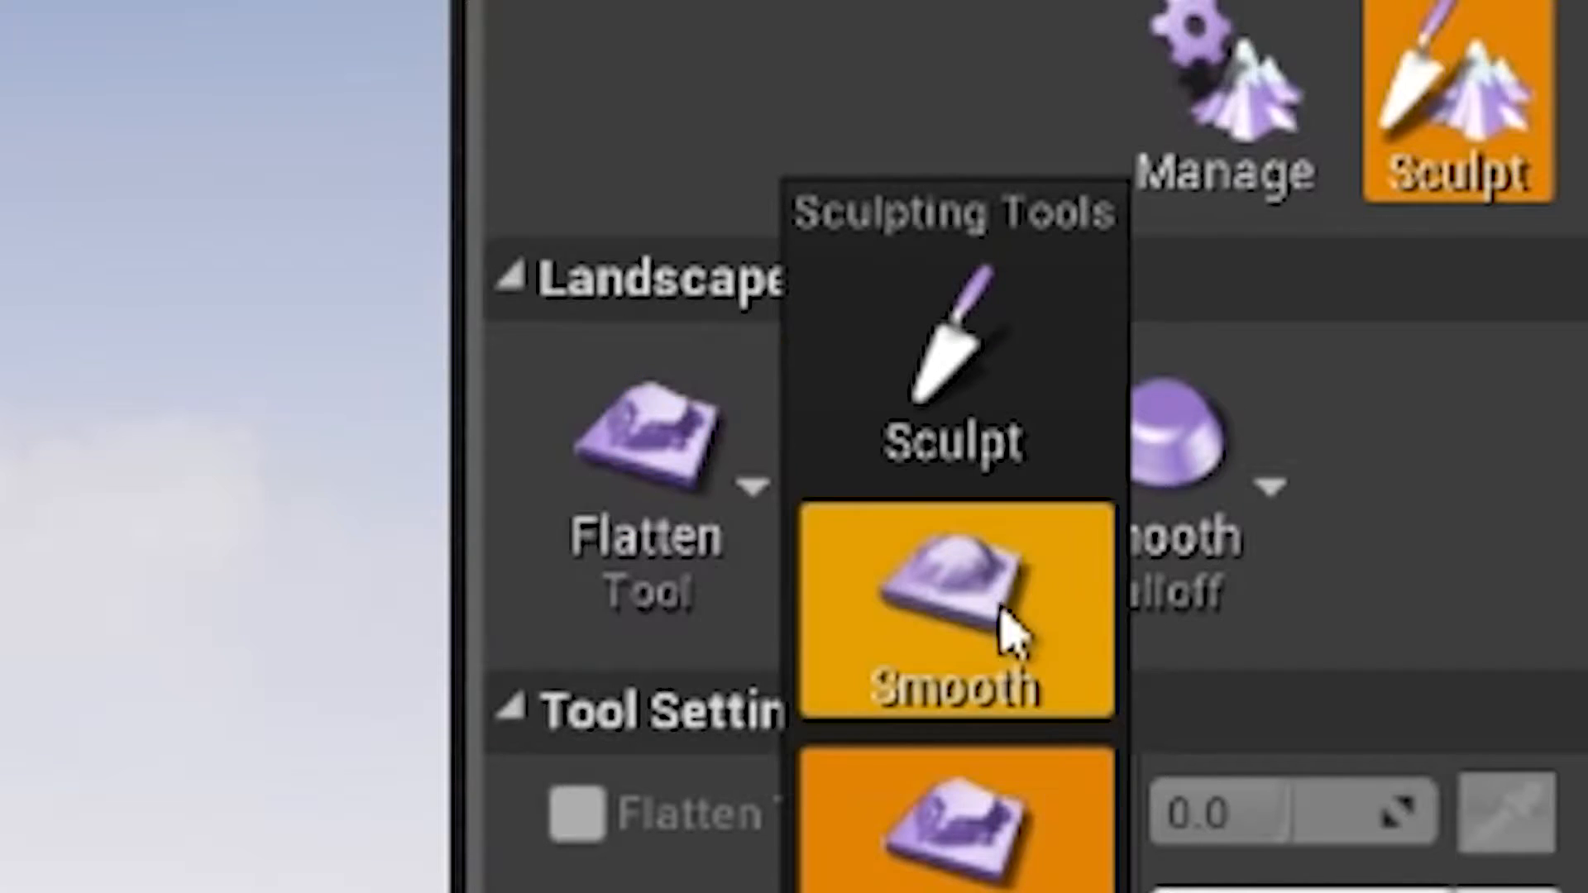
{"action": "left_click", "coordinate": [943, 638]}
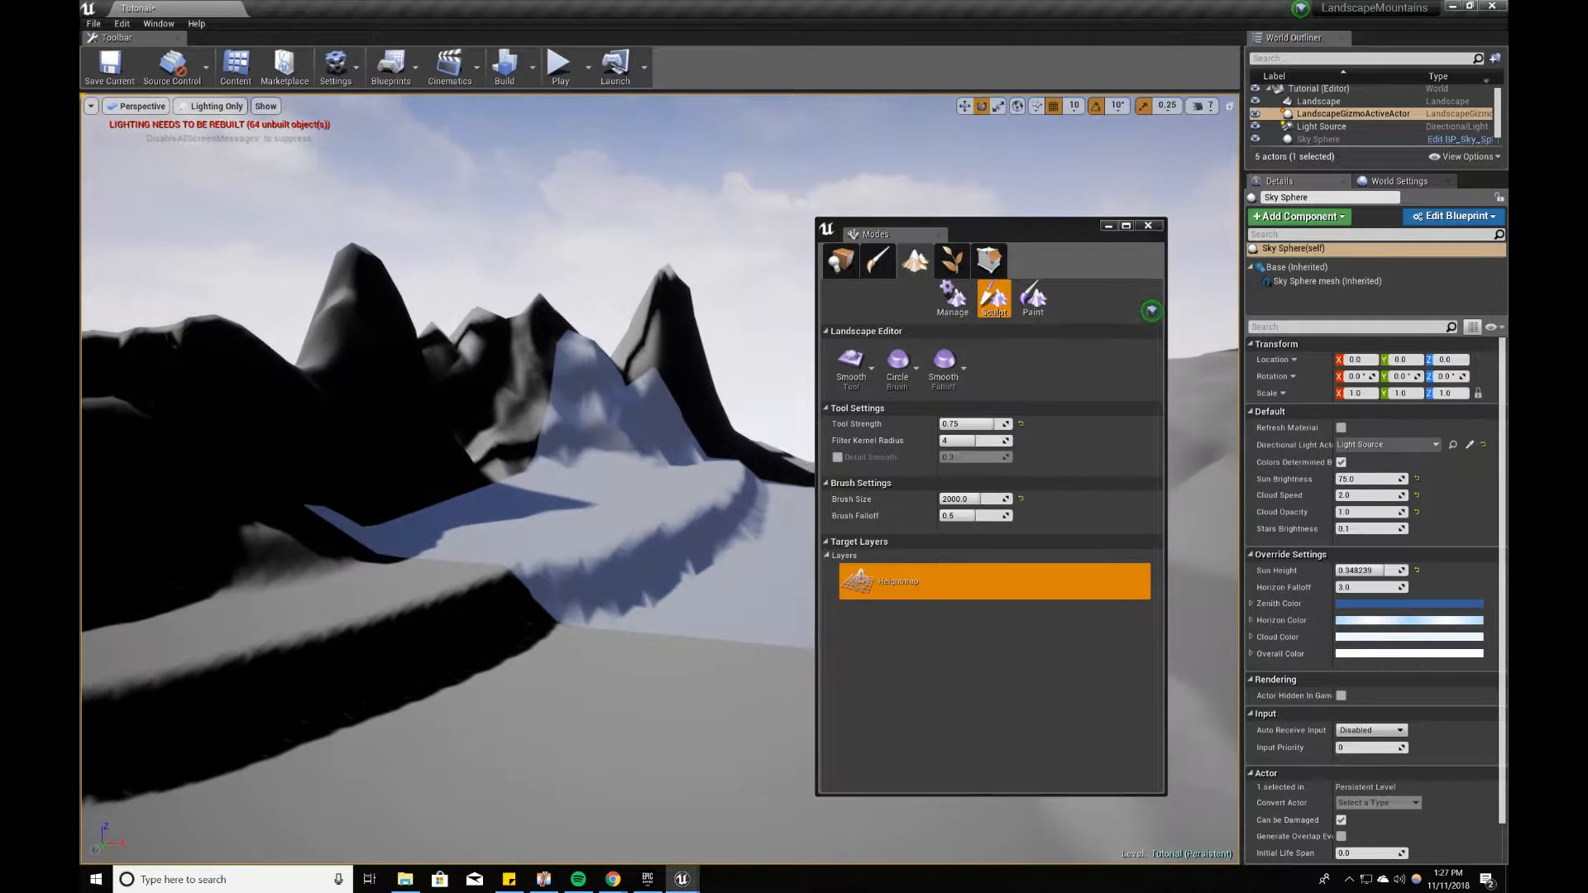
{"action": "mouse_move", "coordinate": [567, 610]}
{"action": "right_mouse_down"}
{"action": "mouse_move", "coordinate": [464, 602]}
{"action": "mouse_move", "coordinate": [480, 610]}
{"action": "right_mouse_up"}
{"action": "left_click_drag", "start_coordinate": [568, 610], "coordinate": [457, 598]}
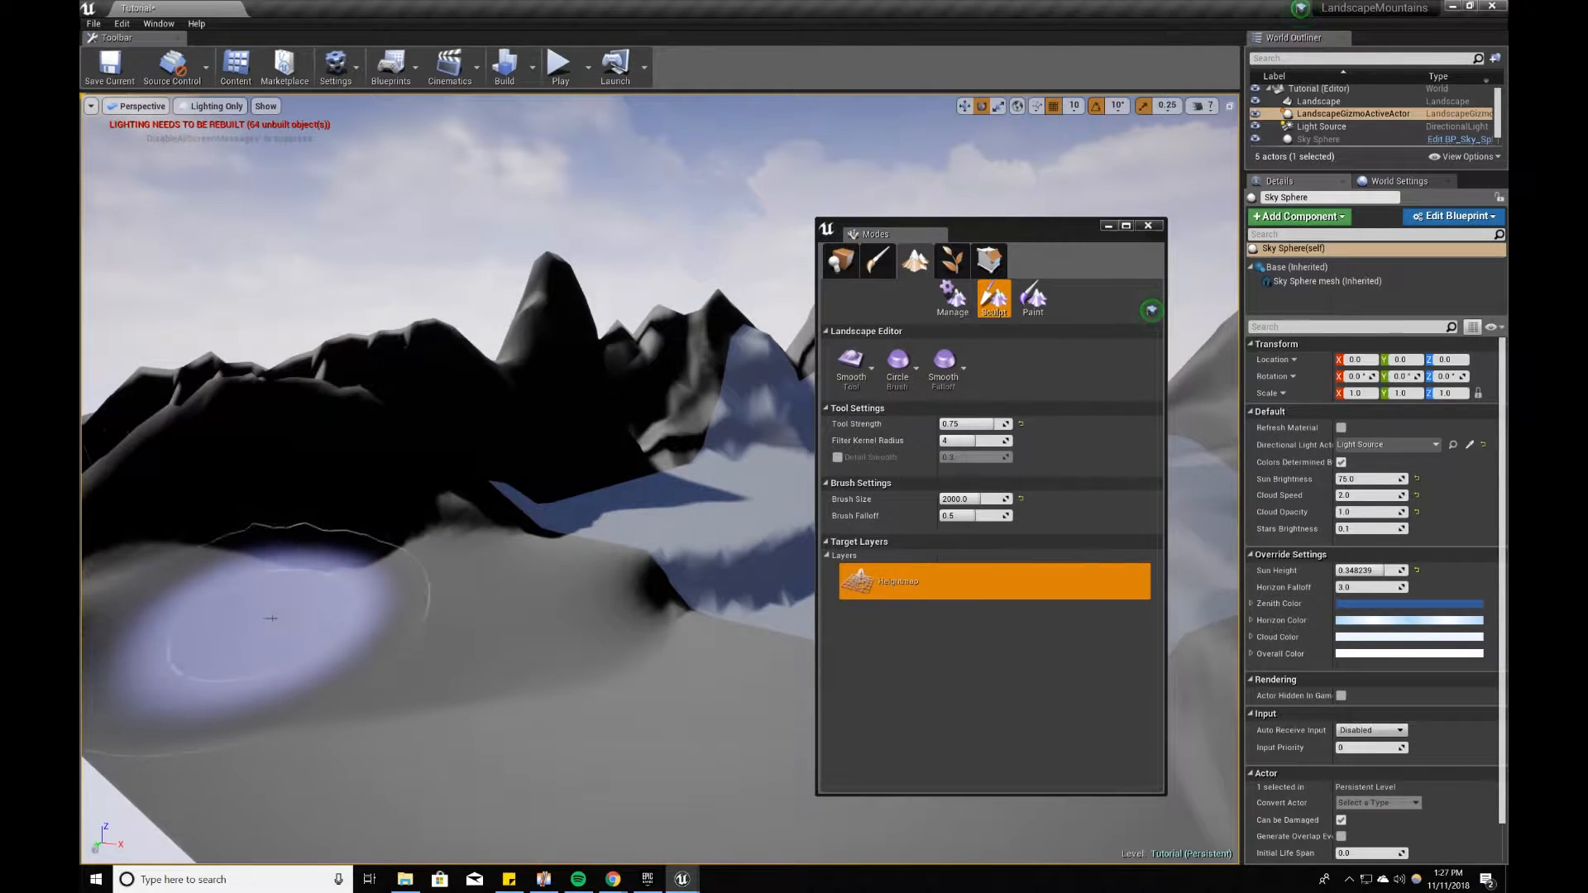
{"action": "key", "text": "ctrl+z"}
{"action": "key", "text": "w"}
{"action": "right_click_drag", "start_coordinate": [703, 539], "coordinate": [796, 541]}
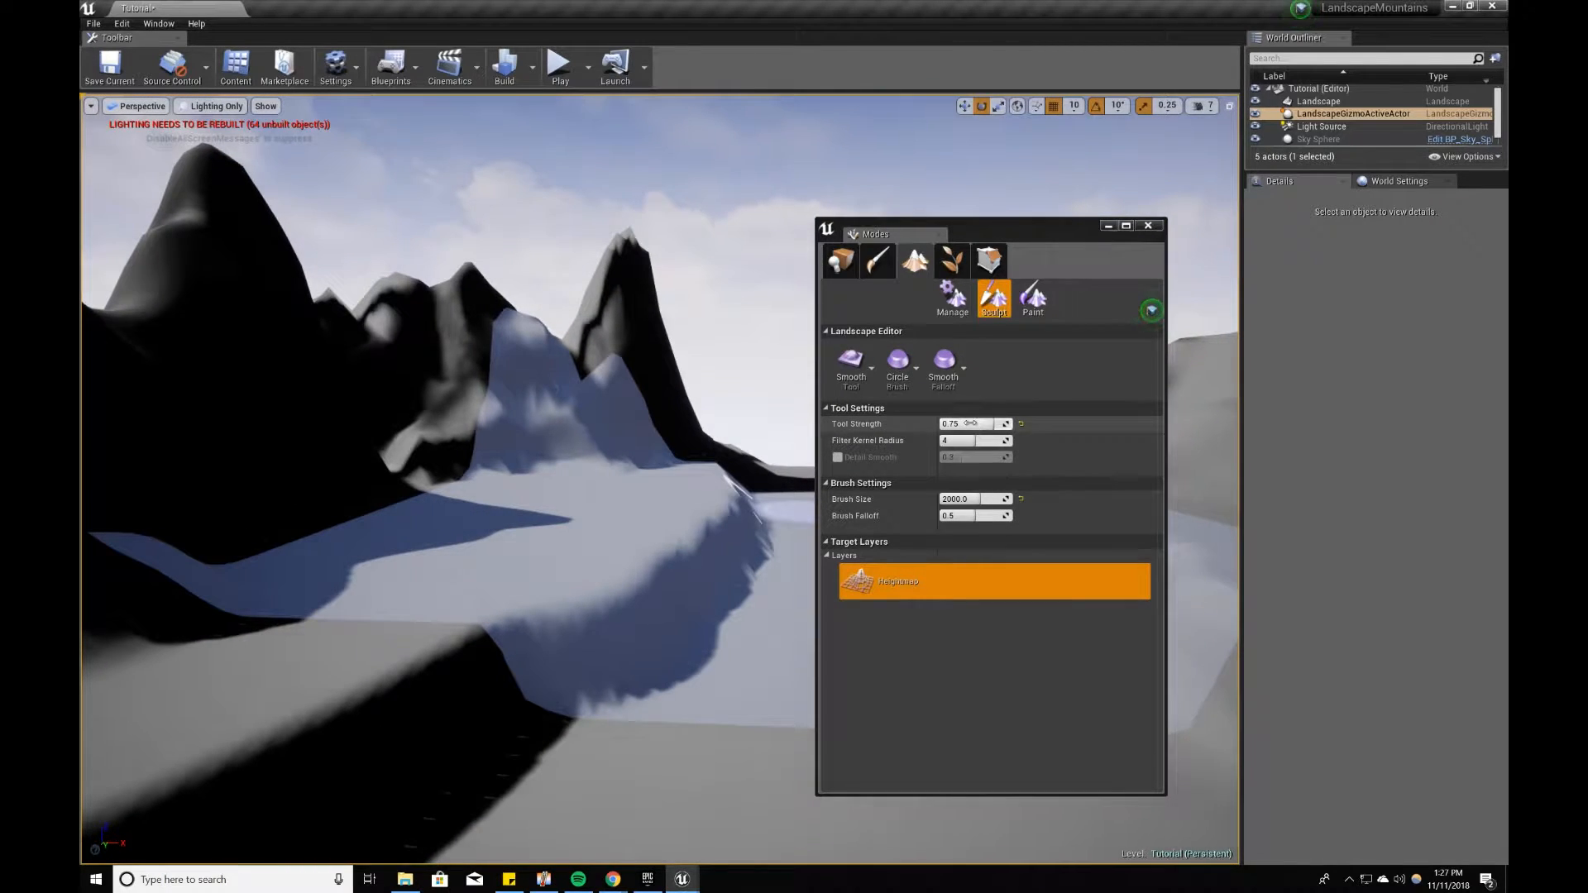
Step: Set the Smooth tool's strength to 0.5 and its brush size to 512
{"action": "left_click", "coordinate": [971, 423]}
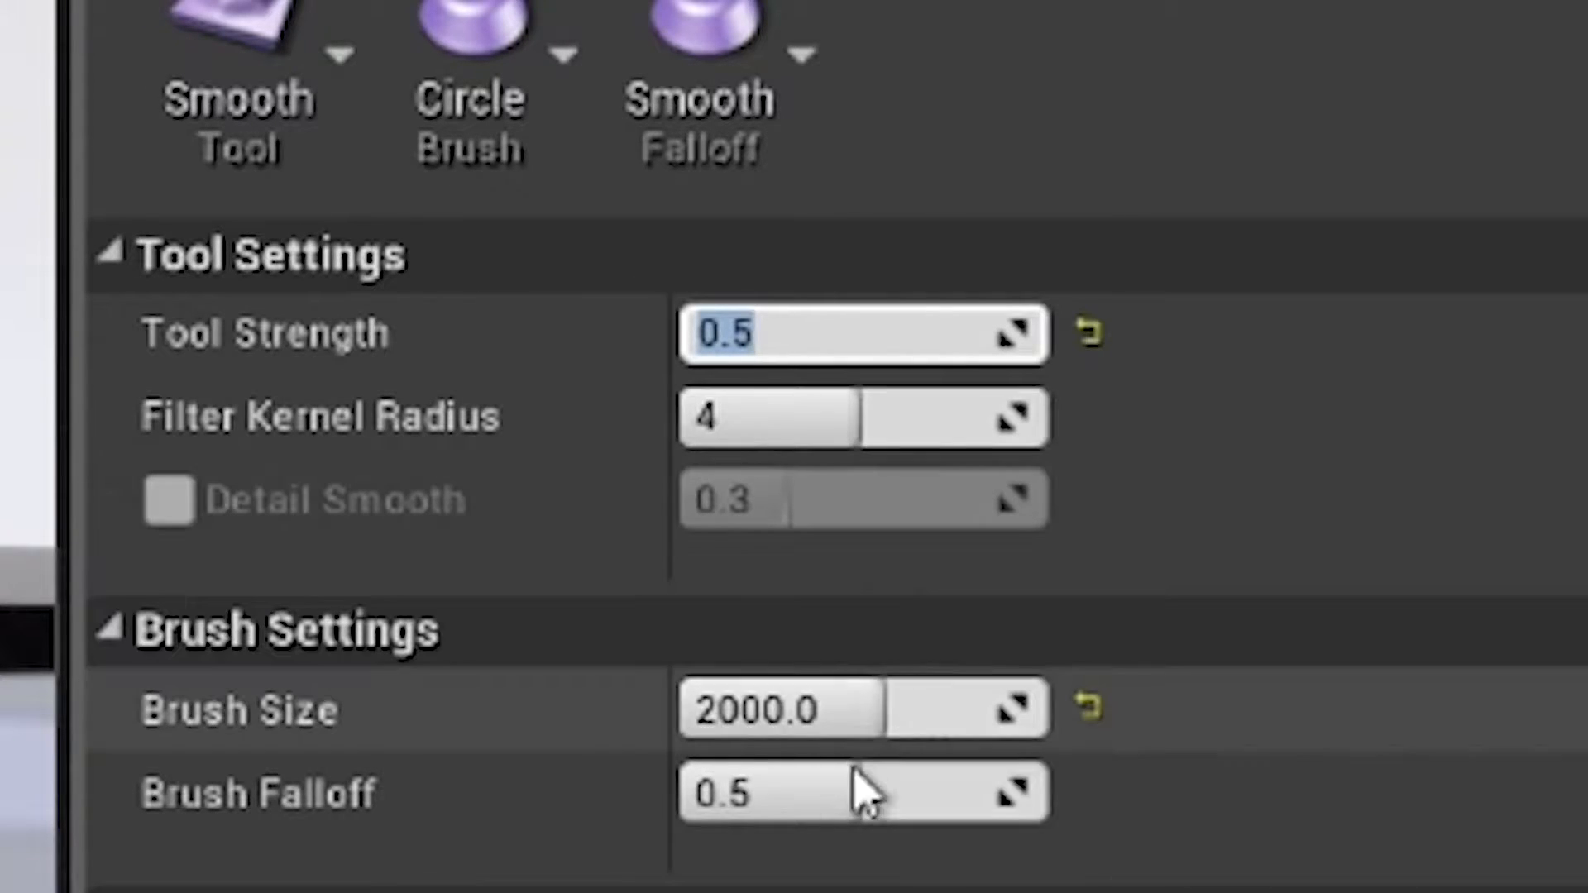
{"action": "left_click", "coordinate": [843, 706]}
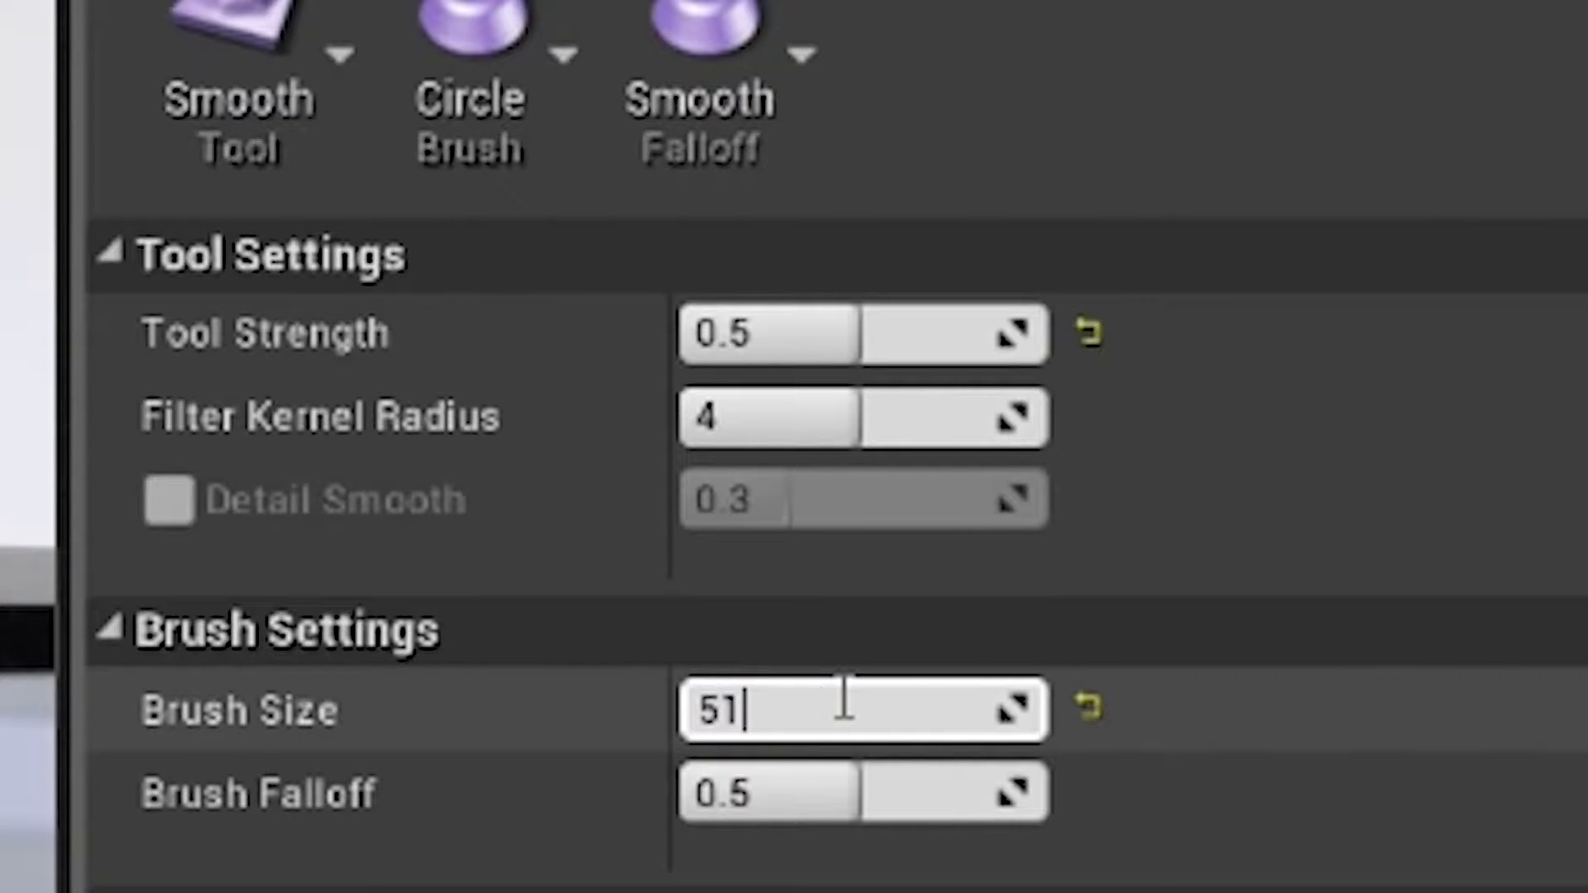
{"action": "type", "text": "512"}
{"action": "key", "text": "Return"}
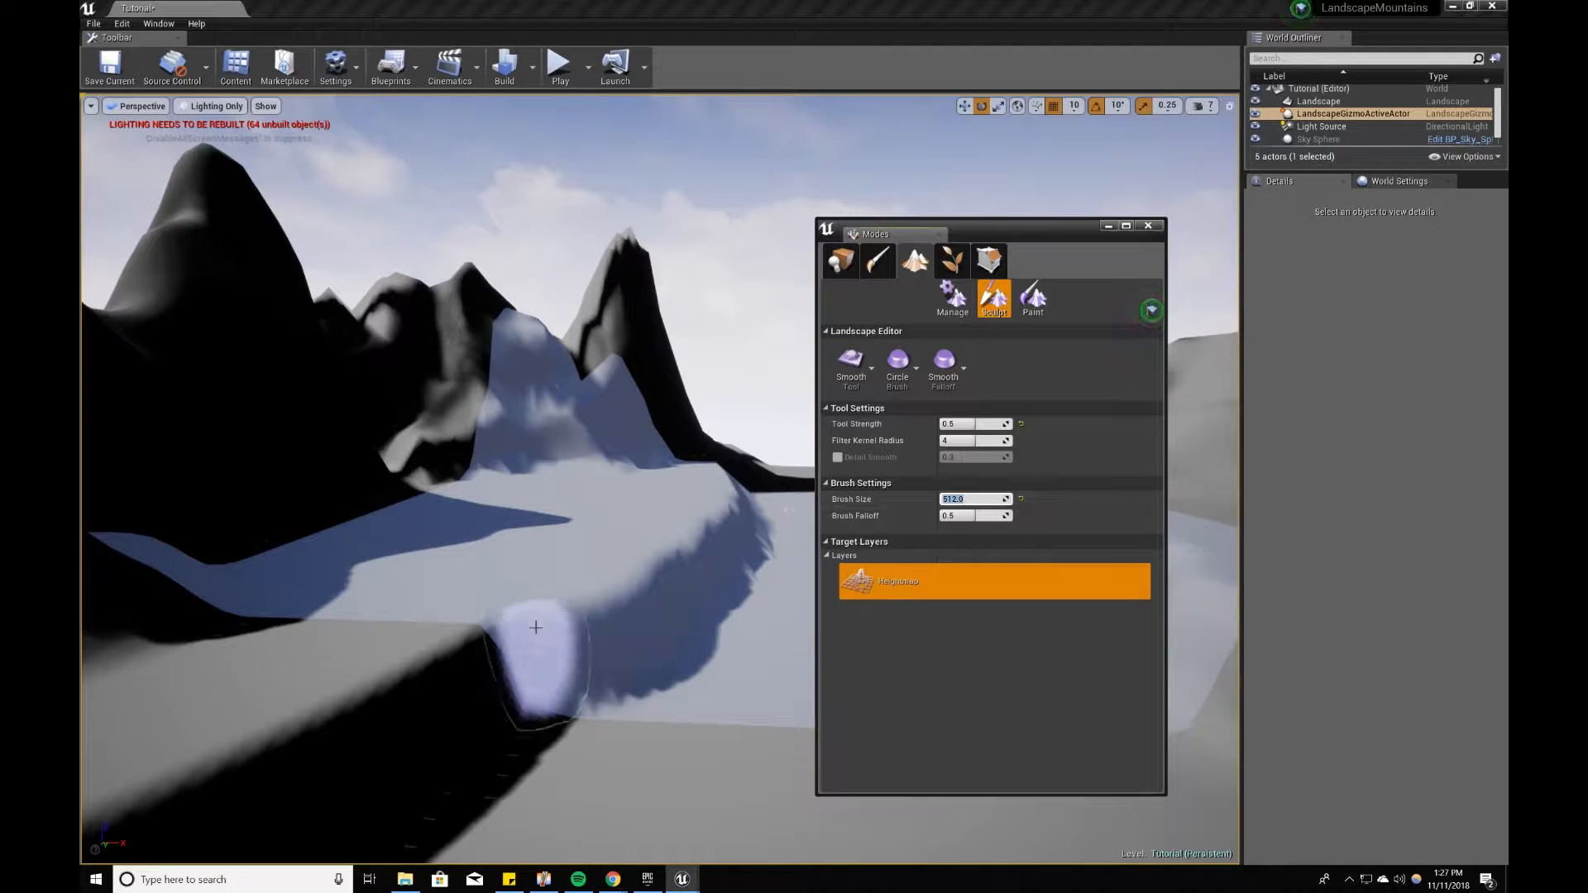
Step: Smooth the jagged slope along the plateau's front edge and around its outer end with the Smooth tool
{"action": "mouse_move", "coordinate": [476, 647]}
{"action": "right_mouse_down"}
{"action": "mouse_move", "coordinate": [299, 645]}
{"action": "mouse_move", "coordinate": [331, 662]}
{"action": "mouse_move", "coordinate": [298, 687]}
{"action": "mouse_move", "coordinate": [361, 710]}
{"action": "mouse_move", "coordinate": [298, 727]}
{"action": "mouse_move", "coordinate": [263, 703]}
{"action": "right_mouse_up"}
{"action": "key", "text": "w"}
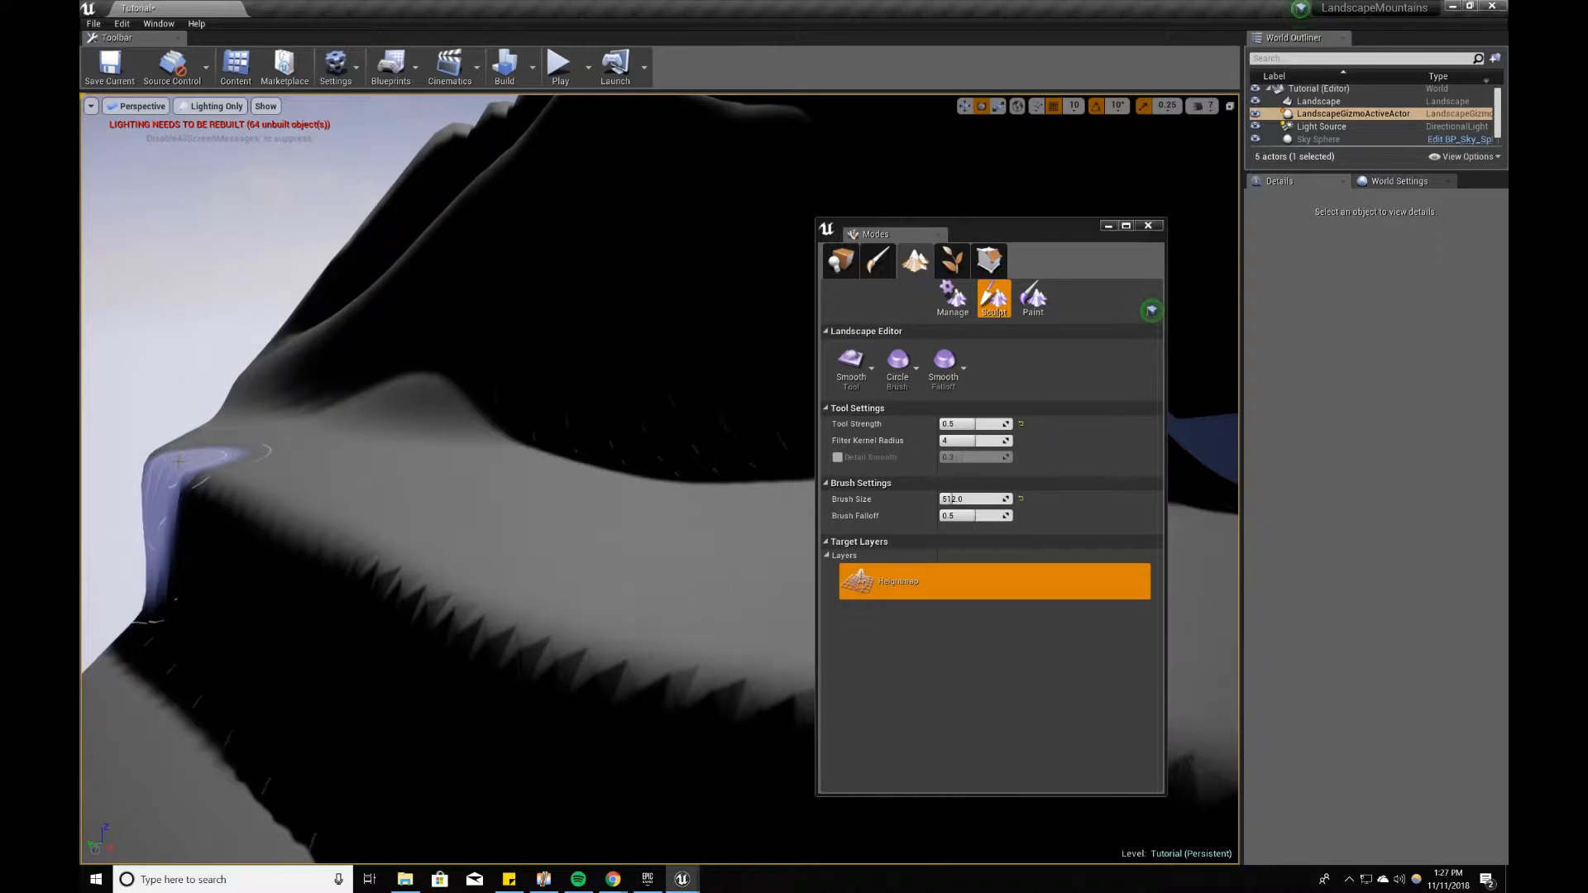
{"action": "mouse_move", "coordinate": [199, 463]}
{"action": "left_mouse_down"}
{"action": "mouse_move", "coordinate": [266, 463]}
{"action": "mouse_move", "coordinate": [497, 726]}
{"action": "mouse_move", "coordinate": [681, 722]}
{"action": "mouse_move", "coordinate": [585, 703]}
{"action": "left_mouse_up"}
{"action": "right_click_drag", "start_coordinate": [579, 637], "coordinate": [662, 637]}
{"action": "right_click_drag", "start_coordinate": [452, 633], "coordinate": [571, 608]}
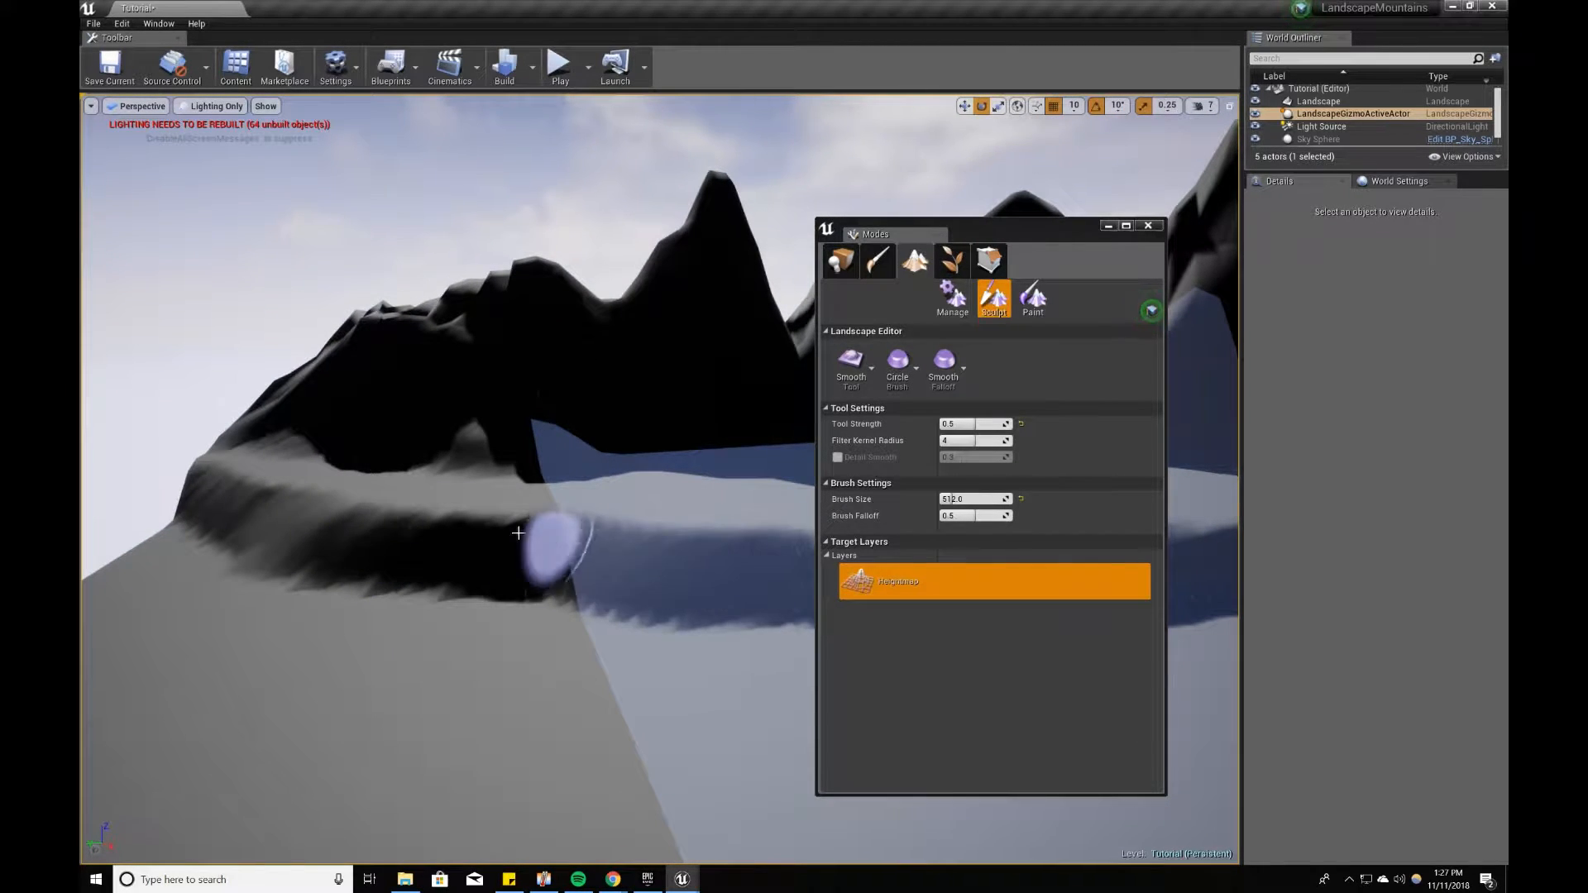
Step: Smooth the shadowed step below the plateau, working along it to the base of the neighbouring mountain
{"action": "right_click_drag", "start_coordinate": [563, 575], "coordinate": [576, 610]}
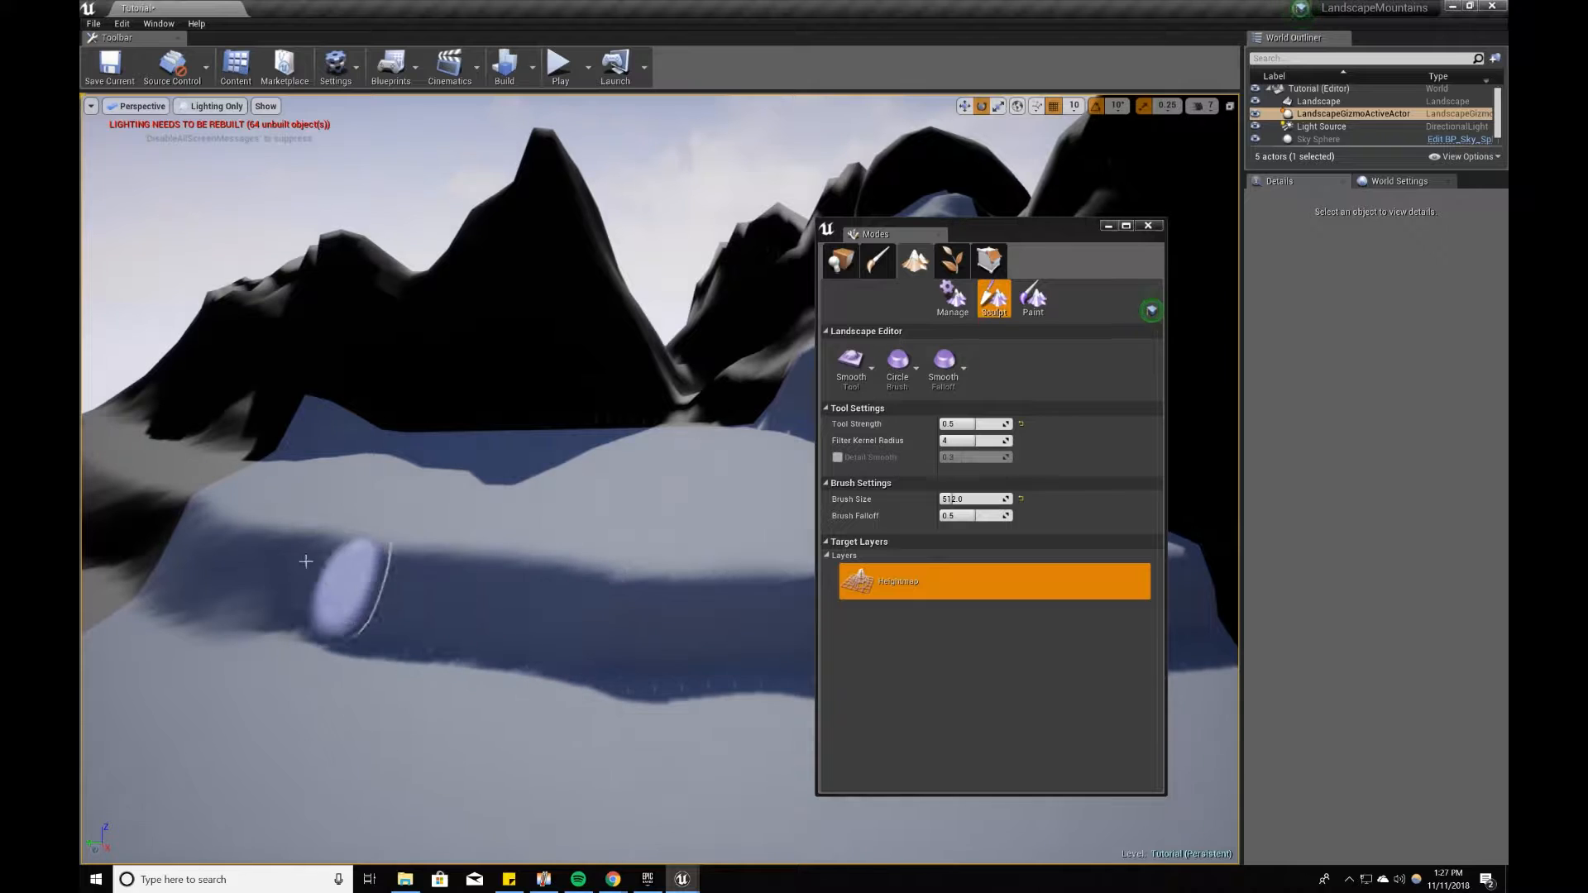
{"action": "right_click_drag", "start_coordinate": [661, 655], "coordinate": [461, 584]}
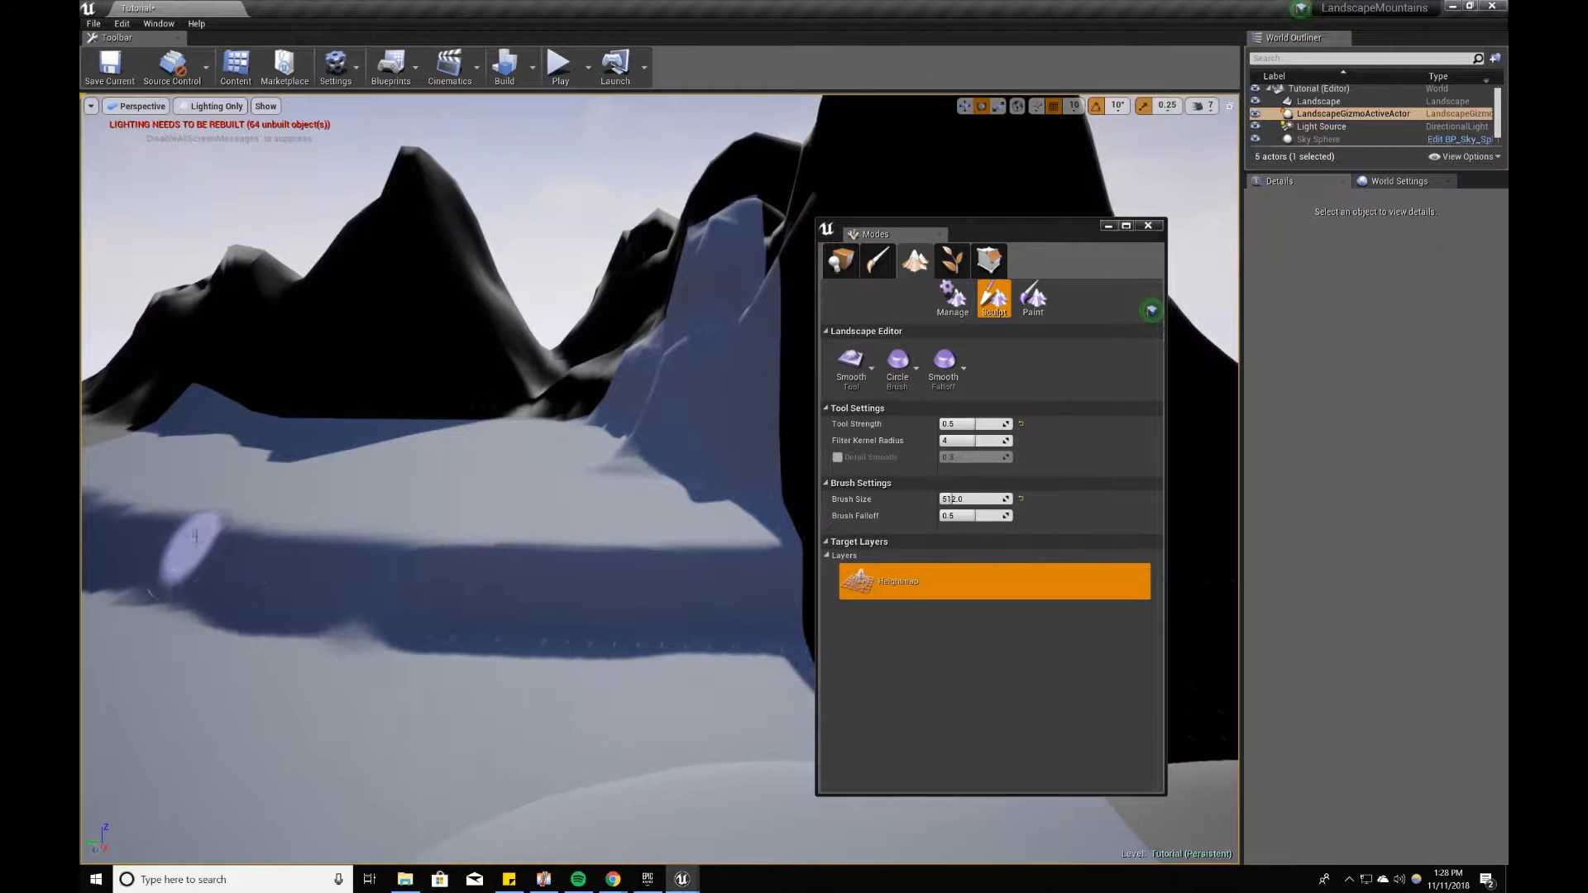
{"action": "mouse_move", "coordinate": [689, 593]}
{"action": "left_mouse_down"}
{"action": "mouse_move", "coordinate": [511, 595]}
{"action": "mouse_move", "coordinate": [298, 549]}
{"action": "mouse_move", "coordinate": [780, 592]}
{"action": "left_mouse_up"}
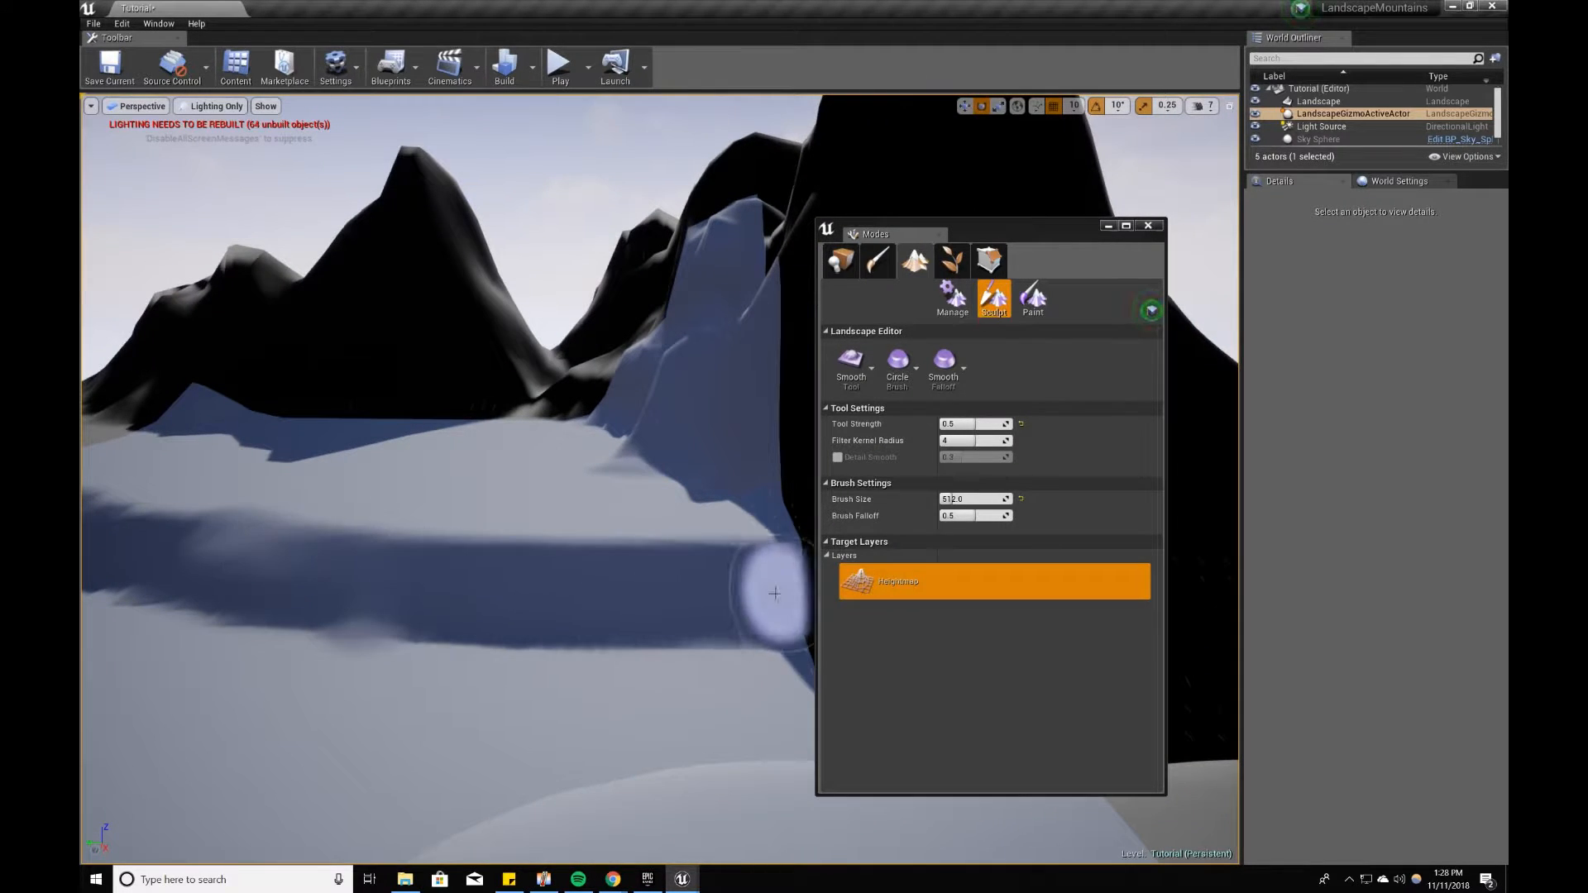
{"action": "mouse_move", "coordinate": [780, 592]}
{"action": "right_mouse_down"}
{"action": "mouse_move", "coordinate": [815, 653]}
{"action": "mouse_move", "coordinate": [787, 549]}
{"action": "right_mouse_up"}
Step: Narrow the Modes window and smooth the remaining jagged slopes on the lower terrace and the opposite bank
{"action": "left_click_drag", "start_coordinate": [817, 523], "coordinate": [878, 523]}
{"action": "right_click_drag", "start_coordinate": [728, 592], "coordinate": [852, 550]}
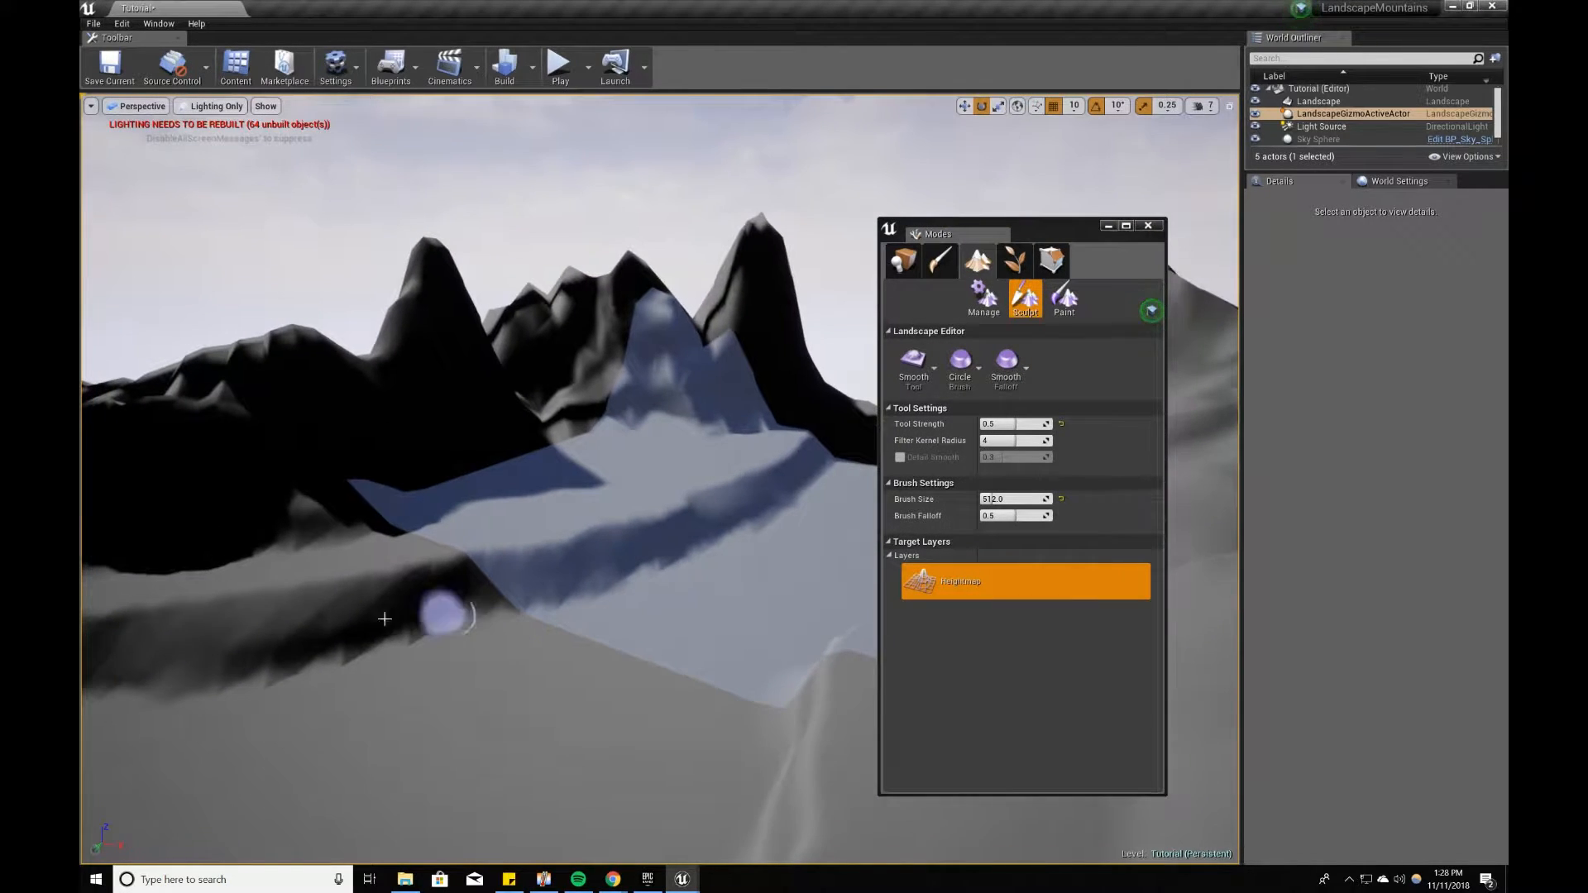
{"action": "right_click_drag", "start_coordinate": [148, 668], "coordinate": [224, 674]}
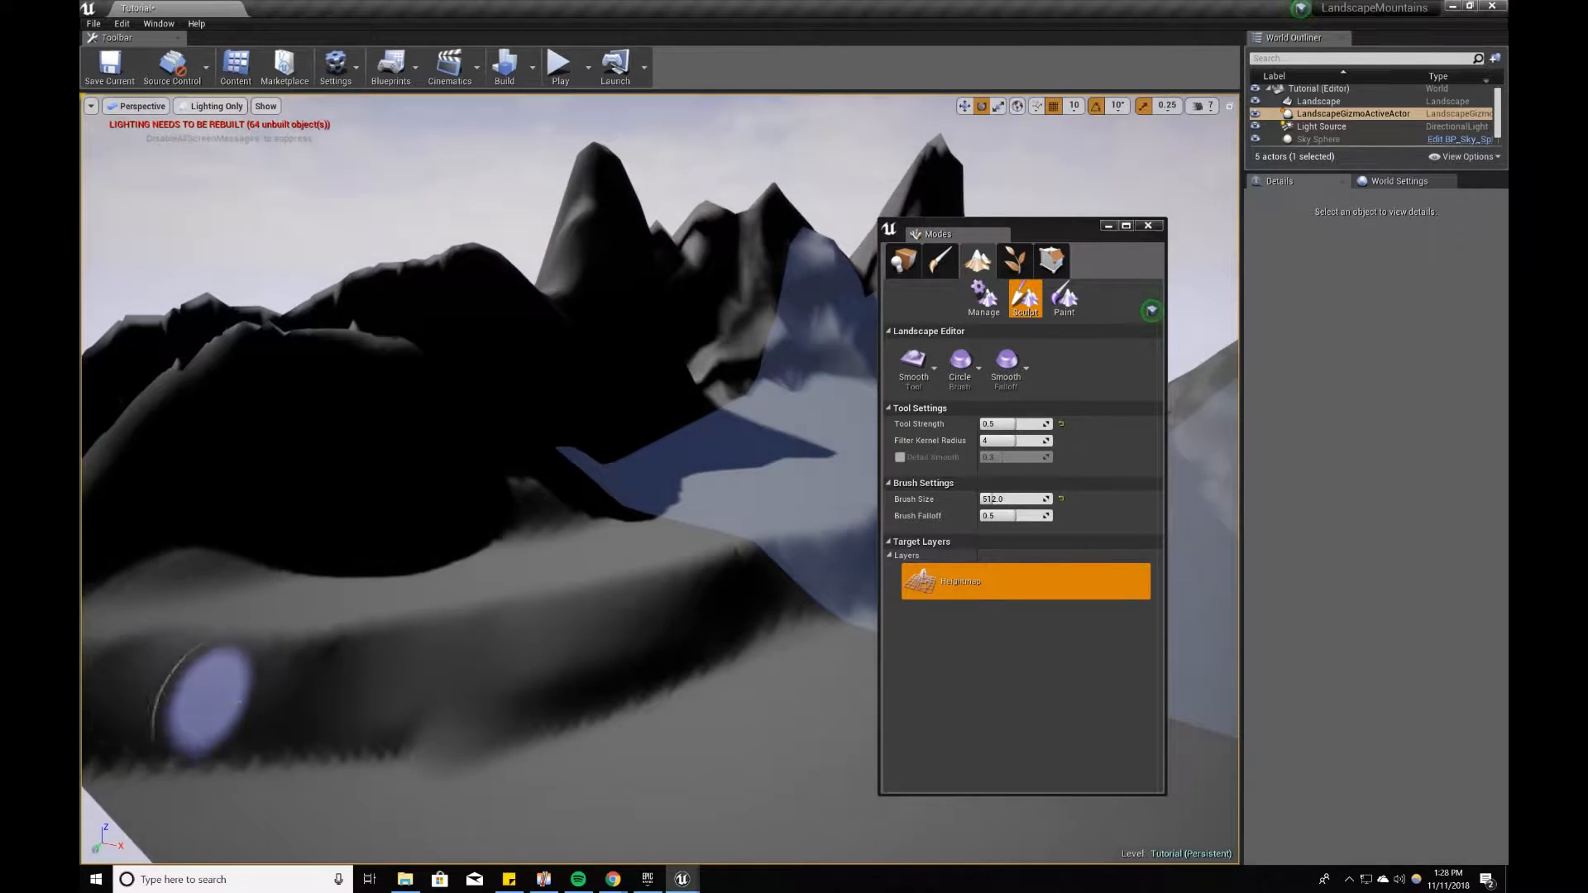
{"action": "right_click_drag", "start_coordinate": [341, 680], "coordinate": [604, 680]}
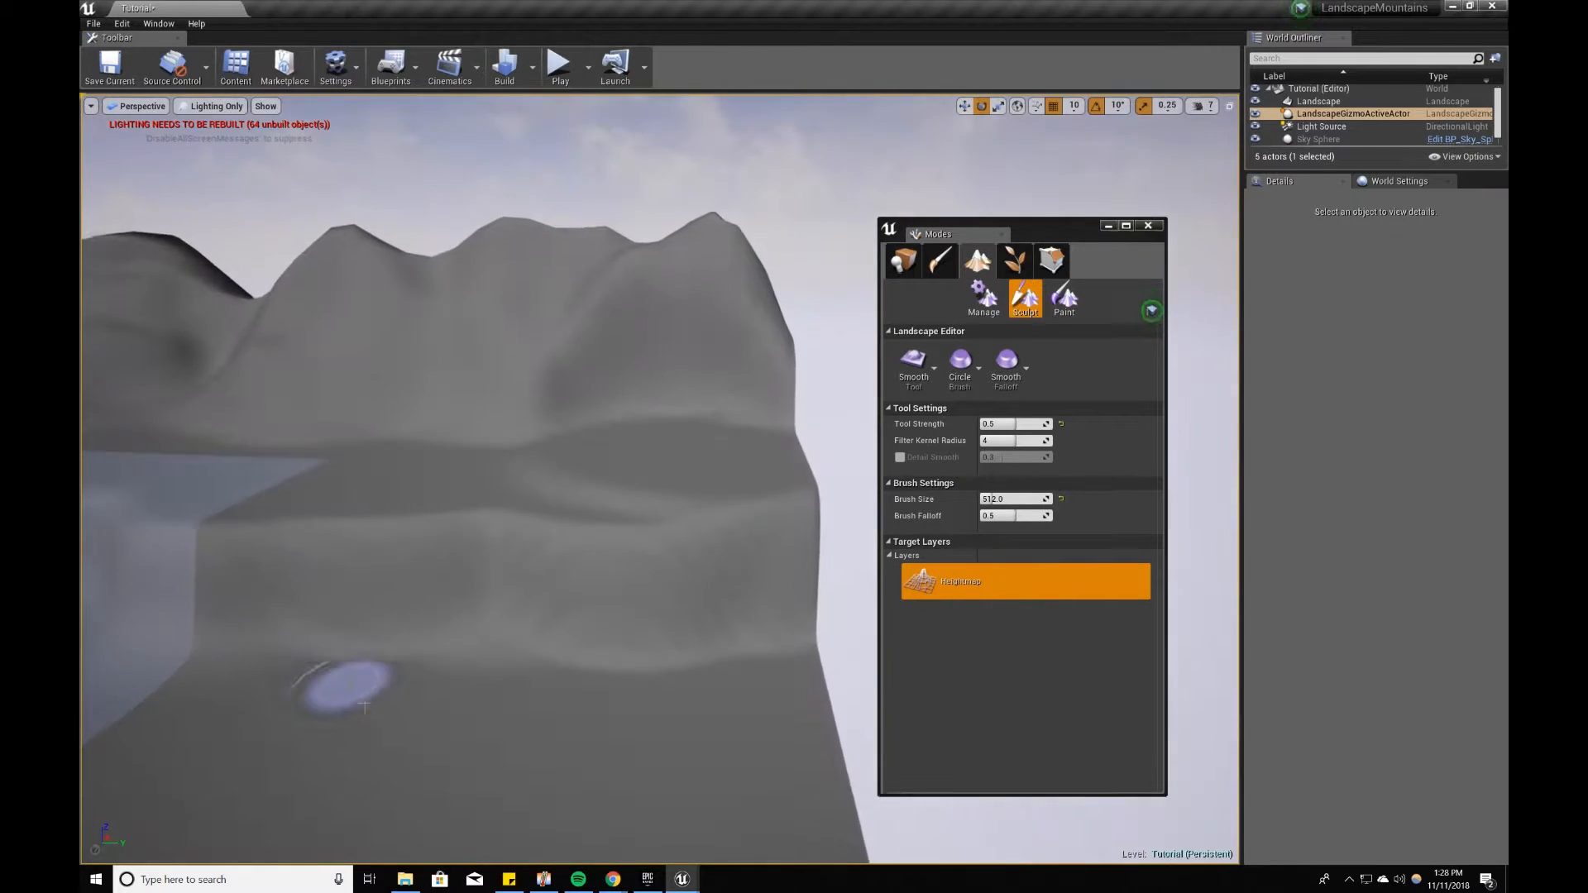
{"action": "mouse_move", "coordinate": [158, 567]}
{"action": "right_mouse_down"}
{"action": "mouse_move", "coordinate": [178, 567]}
{"action": "mouse_move", "coordinate": [108, 571]}
{"action": "right_mouse_up"}
{"action": "right_click_drag", "start_coordinate": [240, 563], "coordinate": [227, 560]}
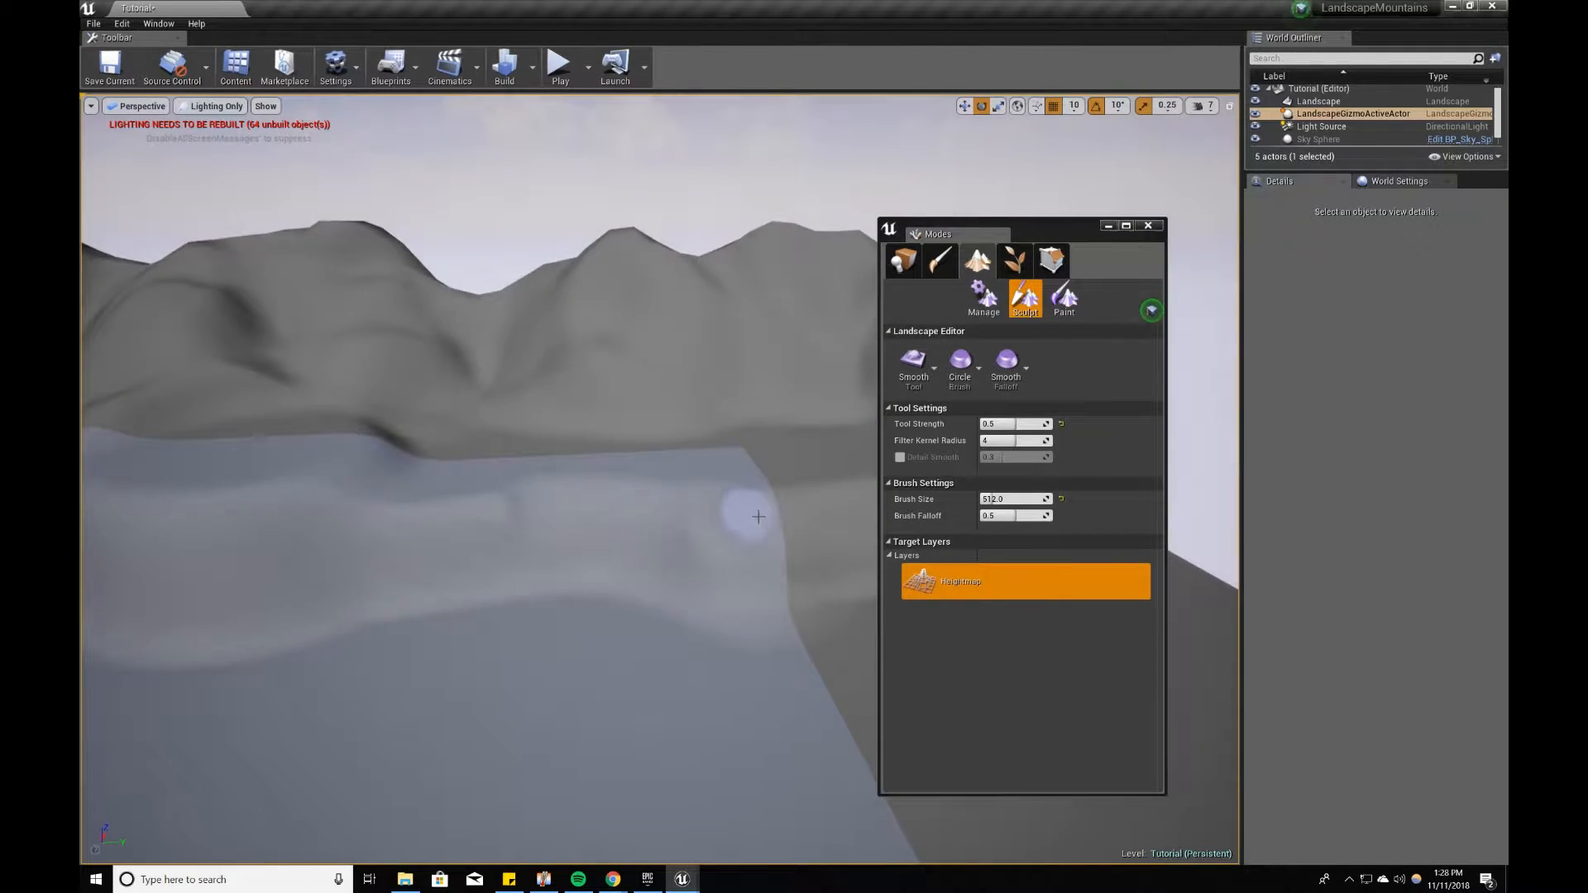
Step: Set the Smooth tool's brush size to 768 and smooth the long bank below the mountains
{"action": "left_click", "coordinate": [1016, 498]}
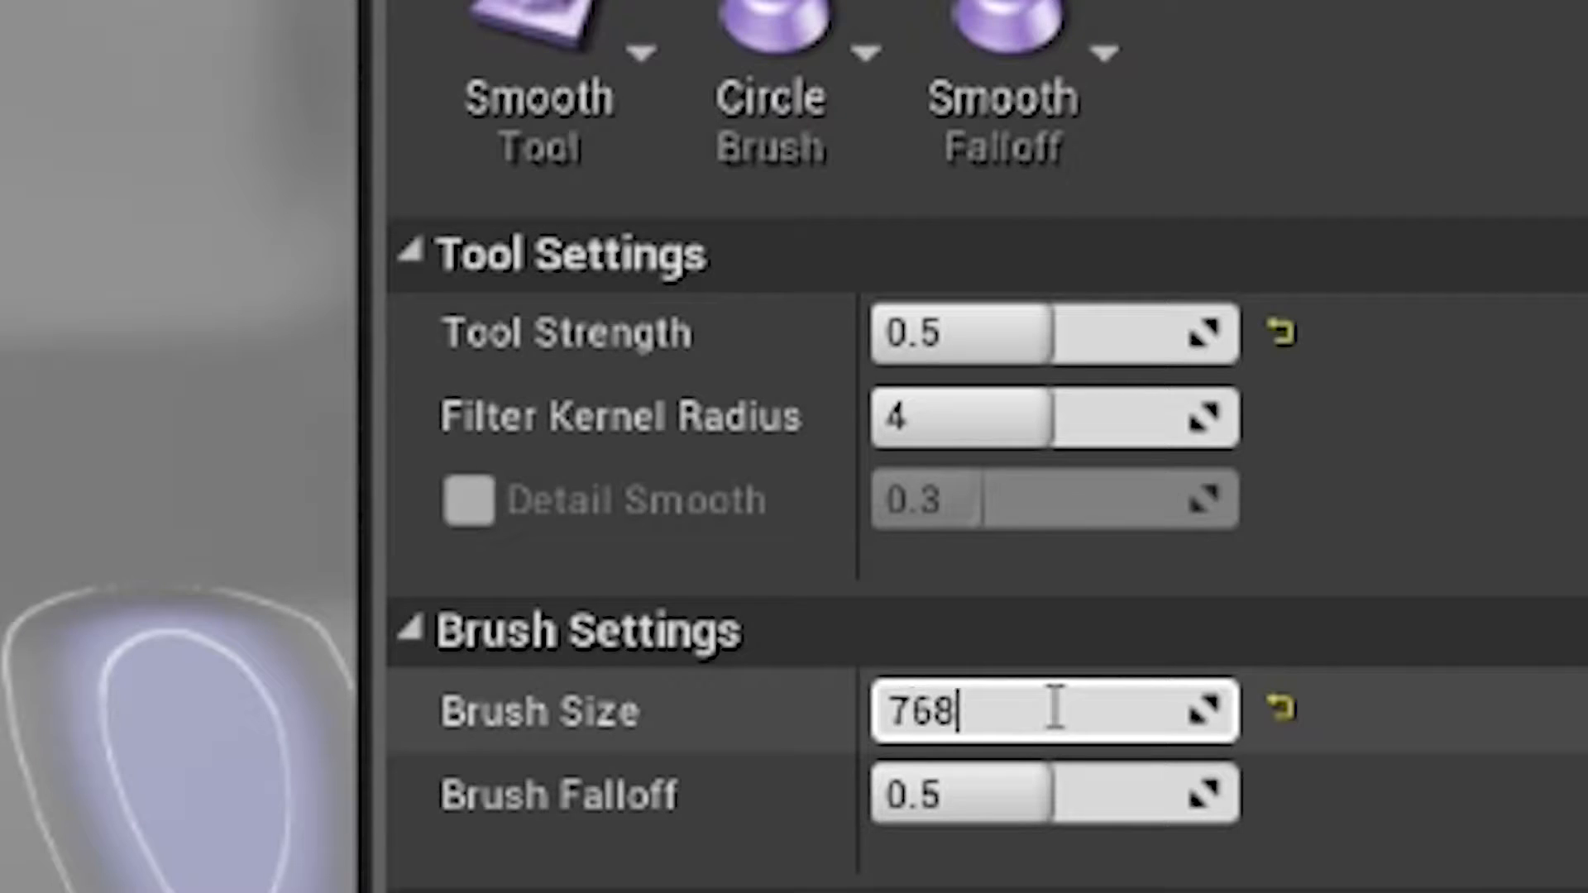
{"action": "key", "text": "Return"}
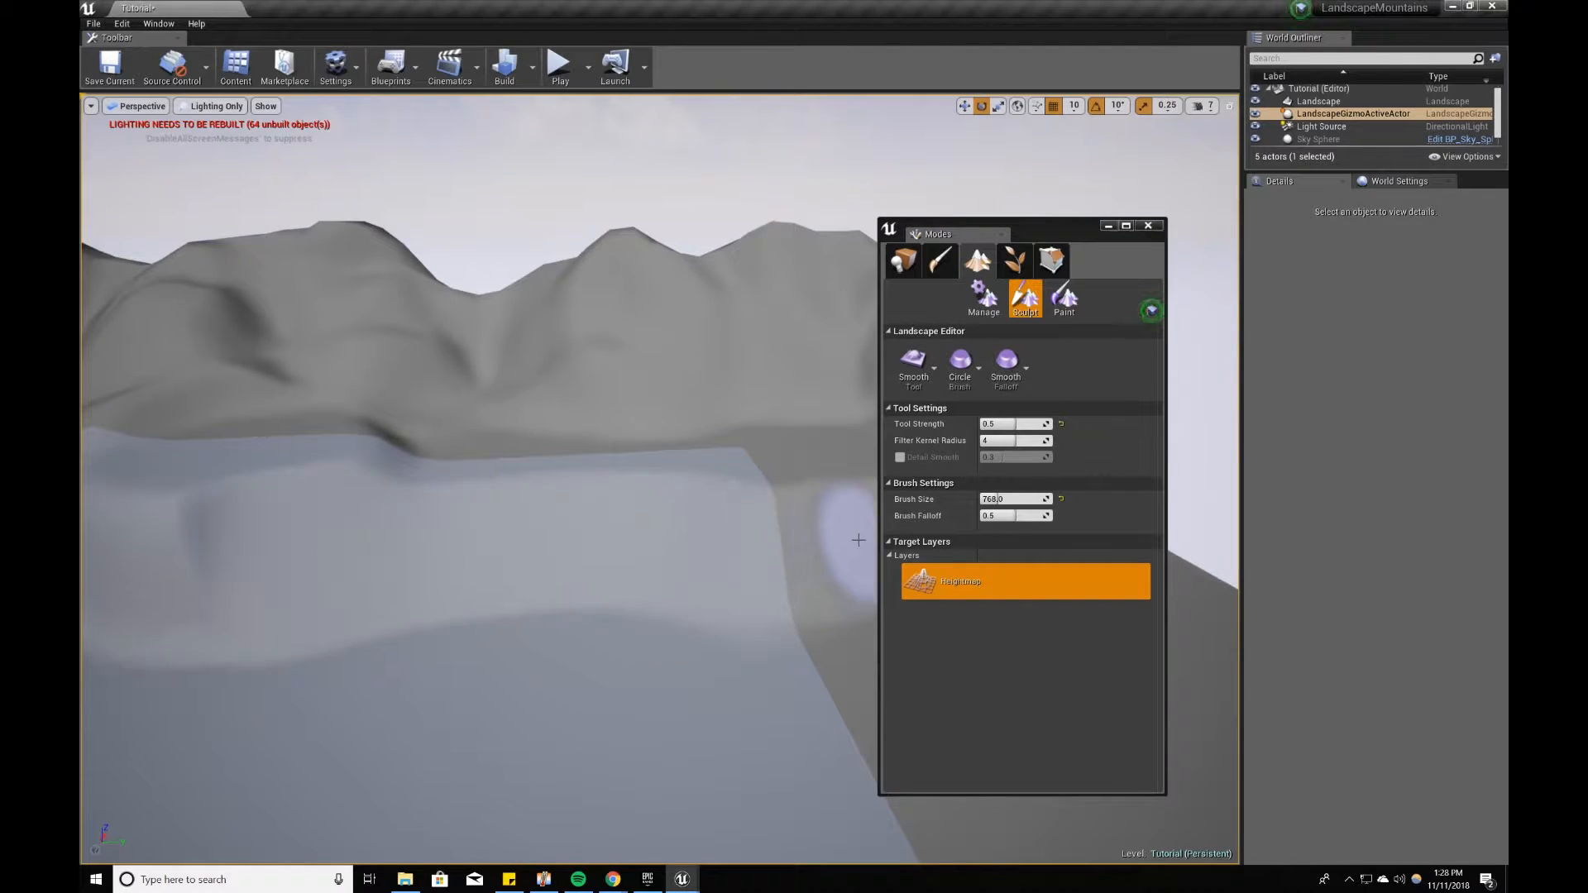
{"action": "key", "text": "w"}
{"action": "right_click_drag", "start_coordinate": [305, 627], "coordinate": [232, 530]}
{"action": "mouse_move", "coordinate": [232, 530]}
{"action": "left_mouse_down"}
{"action": "mouse_move", "coordinate": [709, 390]}
{"action": "mouse_move", "coordinate": [194, 405]}
{"action": "mouse_move", "coordinate": [345, 596]}
{"action": "mouse_move", "coordinate": [736, 661]}
{"action": "left_mouse_up"}
{"action": "mouse_move", "coordinate": [736, 662]}
{"action": "right_mouse_down"}
{"action": "mouse_move", "coordinate": [769, 683]}
{"action": "mouse_move", "coordinate": [756, 566]}
{"action": "right_mouse_up"}
{"action": "key", "text": "s"}
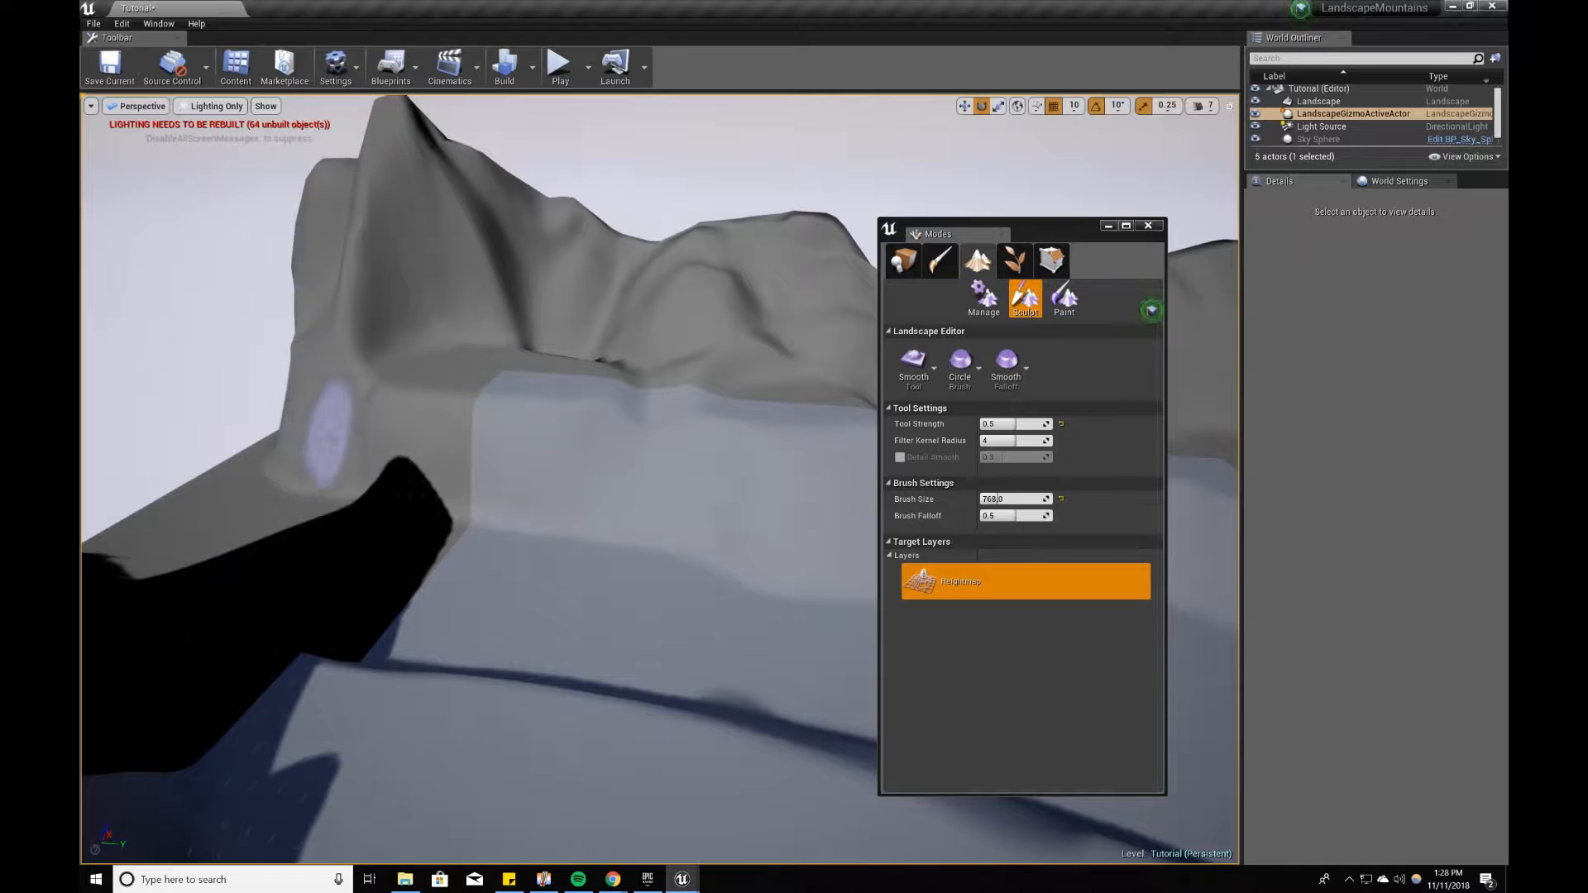
{"action": "mouse_move", "coordinate": [685, 450]}
{"action": "right_mouse_down"}
{"action": "mouse_move", "coordinate": [422, 397]}
{"action": "mouse_move", "coordinate": [389, 414]}
{"action": "mouse_move", "coordinate": [412, 402]}
{"action": "right_mouse_up"}
{"action": "key", "text": "s"}
{"action": "key", "text": "a"}
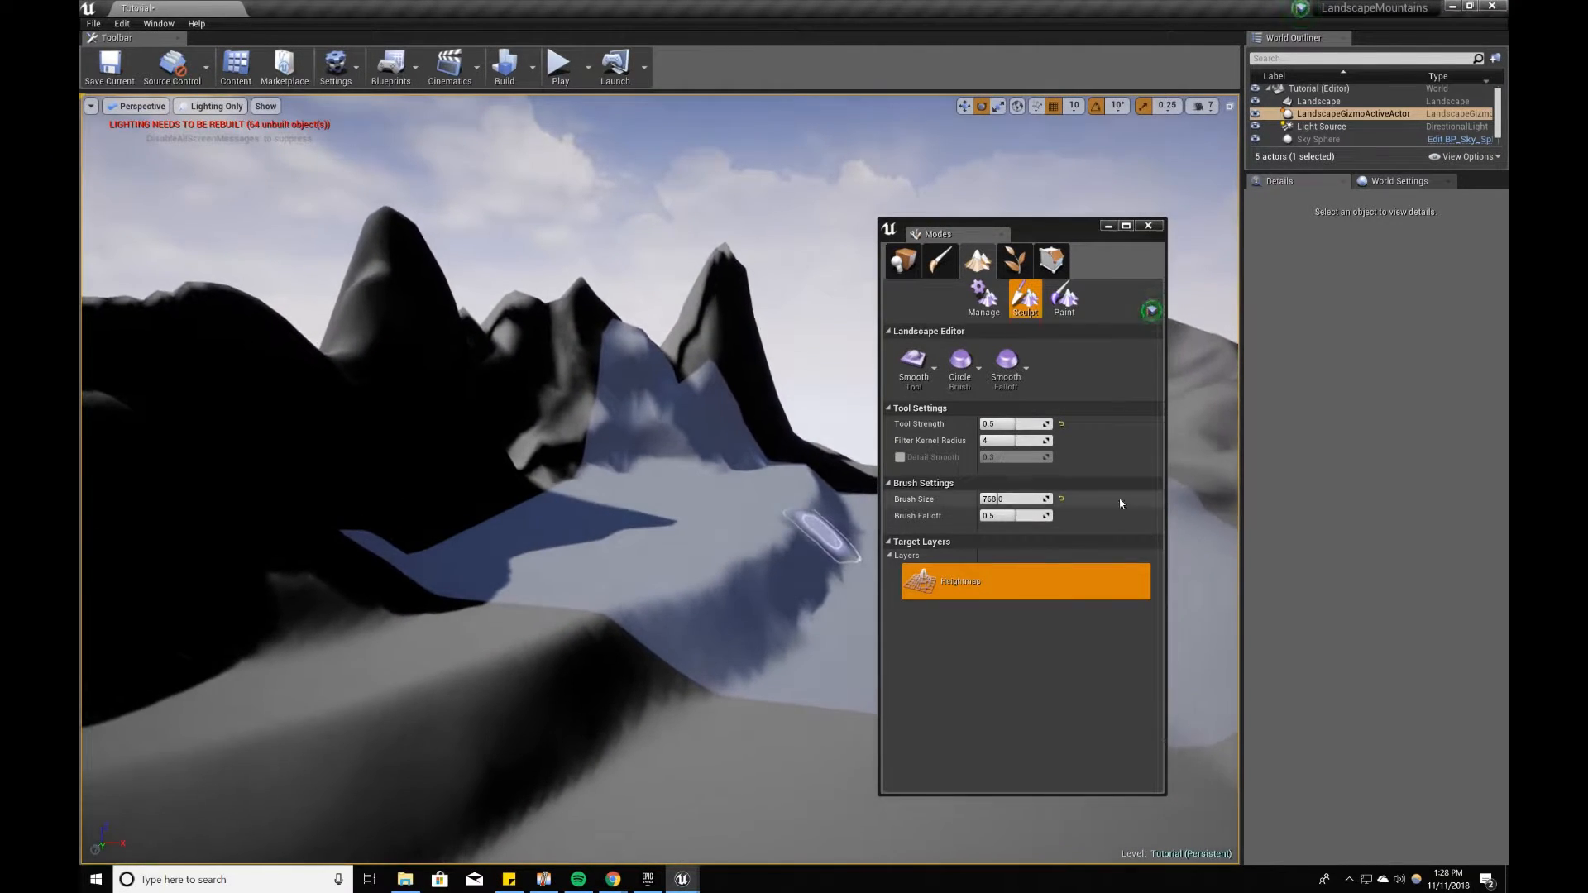
Step: Set the Smooth tool's brush size to 1024 and its strength to 0.75, and smooth the dark mountain ridge
{"action": "left_click", "coordinate": [1025, 502]}
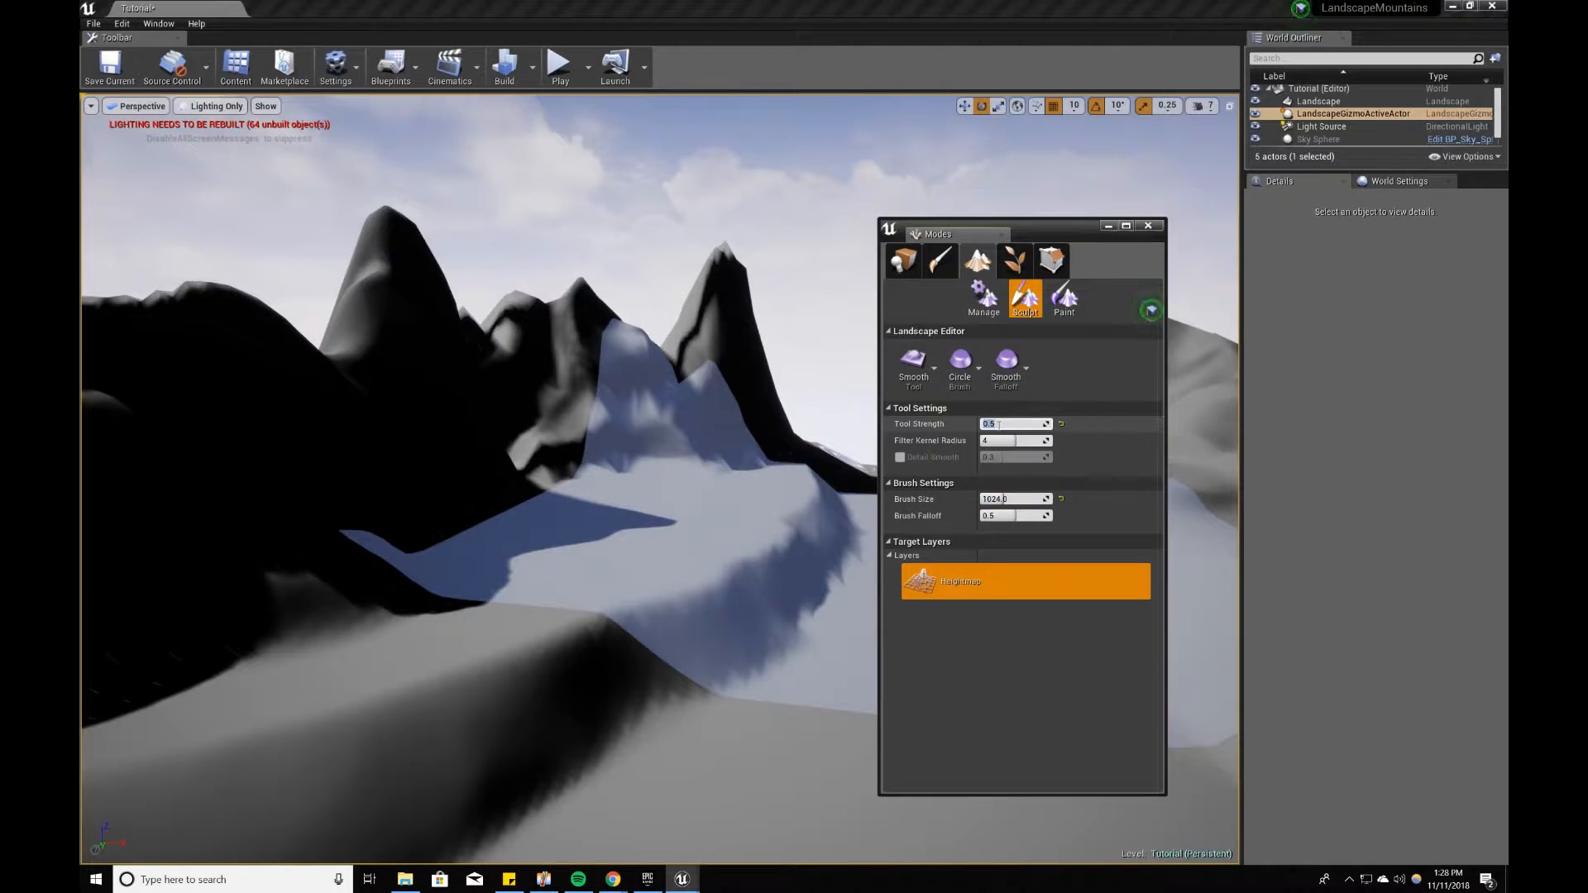
{"action": "mouse_move", "coordinate": [286, 409]}
{"action": "right_mouse_down"}
{"action": "mouse_move", "coordinate": [195, 411]}
{"action": "mouse_move", "coordinate": [258, 393]}
{"action": "right_mouse_up"}
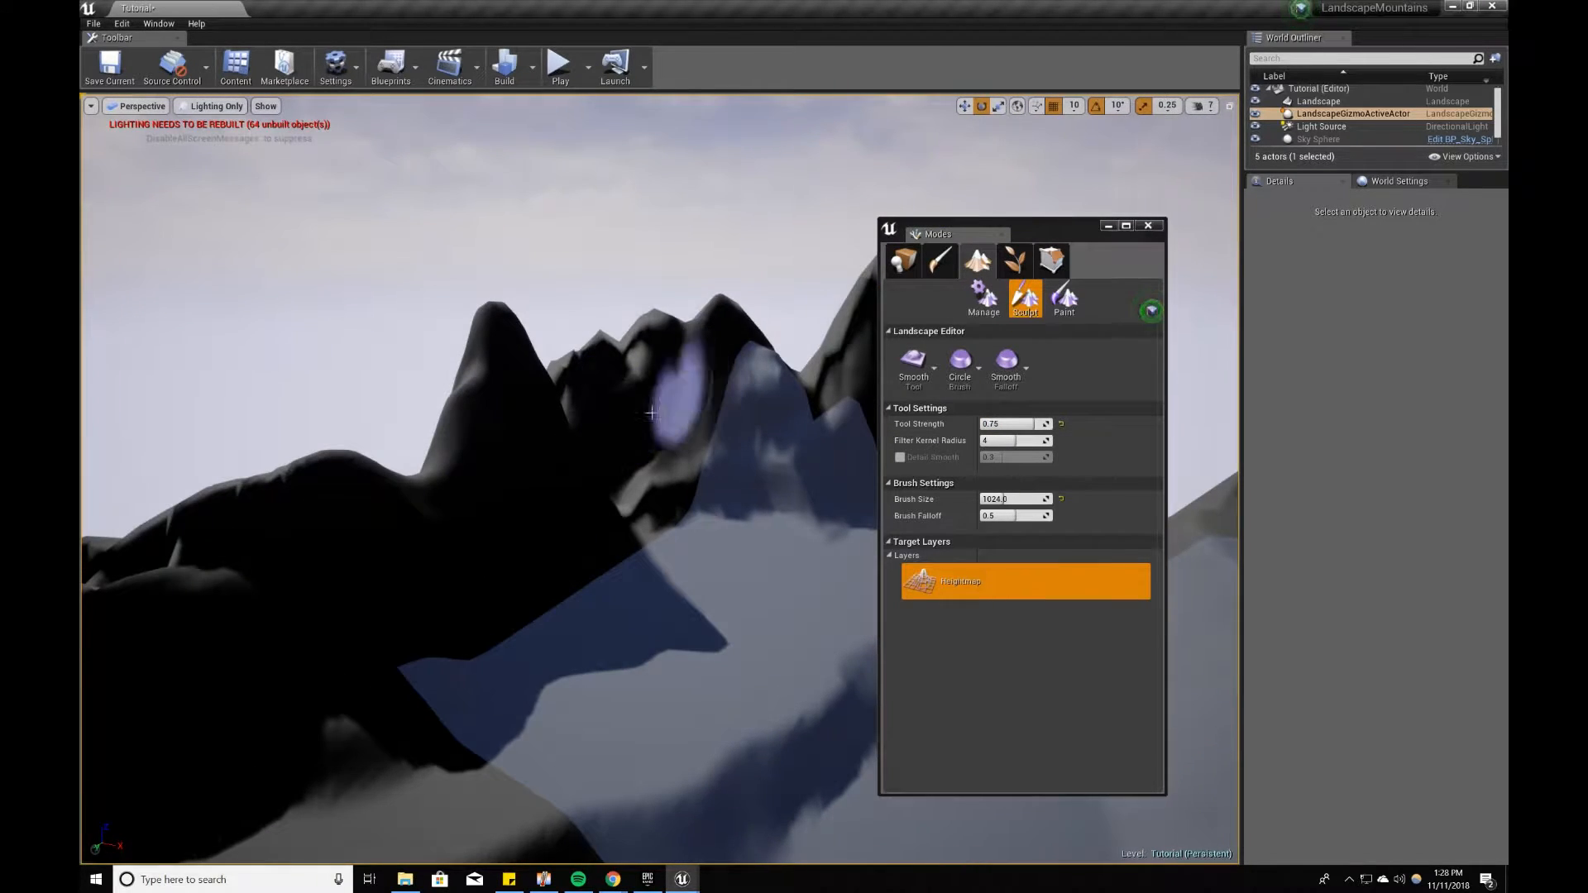
Step: Set the Smooth tool's brush size to 2000 and smooth the peaks and ridges of the mountains around the plateau
{"action": "left_click", "coordinate": [1009, 500]}
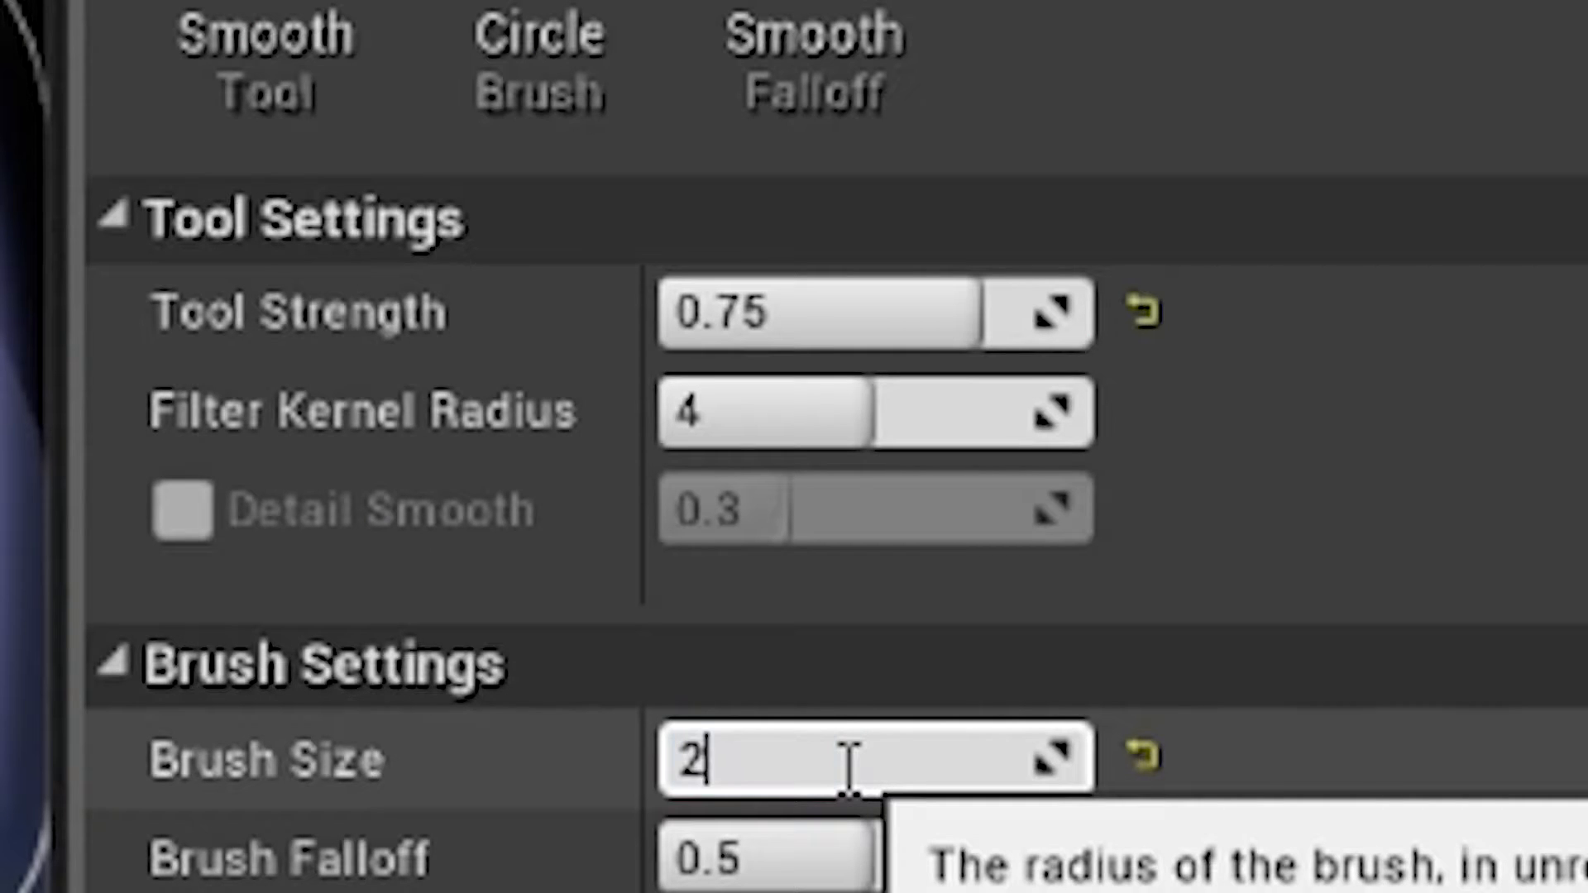
{"action": "key", "text": "Return"}
{"action": "mouse_move", "coordinate": [773, 460]}
{"action": "right_mouse_down"}
{"action": "mouse_move", "coordinate": [790, 442]}
{"action": "mouse_move", "coordinate": [772, 460]}
{"action": "right_mouse_up"}
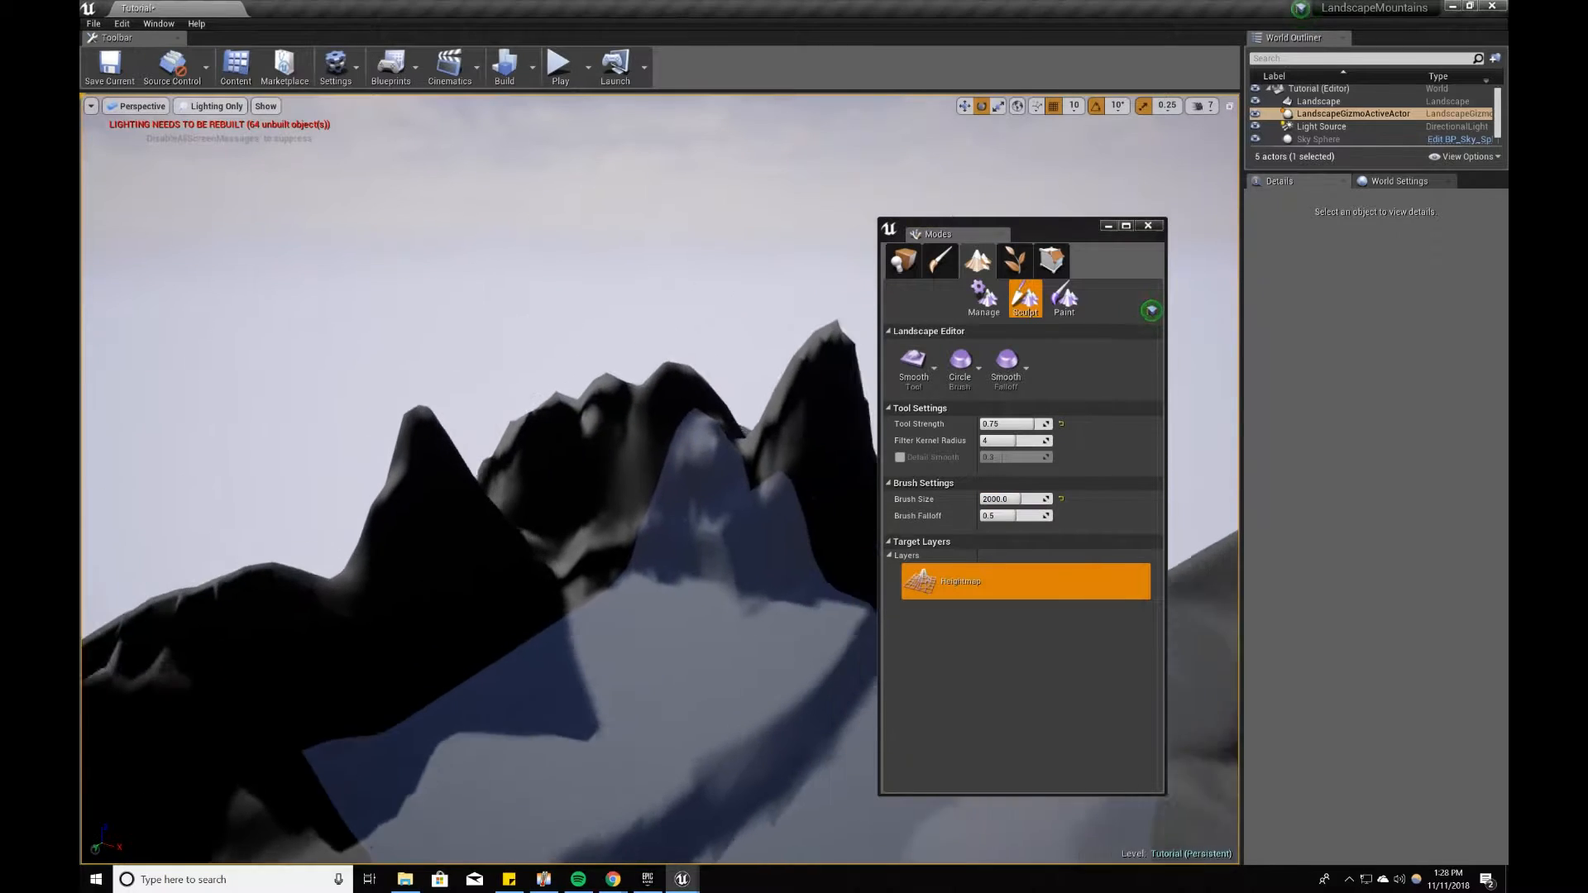
{"action": "mouse_move", "coordinate": [773, 460]}
{"action": "left_mouse_down"}
{"action": "mouse_move", "coordinate": [543, 490]}
{"action": "mouse_move", "coordinate": [387, 591]}
{"action": "mouse_move", "coordinate": [347, 662]}
{"action": "left_mouse_up"}
{"action": "right_click_drag", "start_coordinate": [348, 662], "coordinate": [662, 620]}
{"action": "left_click_drag", "start_coordinate": [412, 469], "coordinate": [331, 468]}
{"action": "right_click_drag", "start_coordinate": [331, 467], "coordinate": [530, 457]}
{"action": "left_click_drag", "start_coordinate": [290, 526], "coordinate": [667, 532]}
{"action": "right_click_drag", "start_coordinate": [667, 532], "coordinate": [811, 521]}
{"action": "left_click_drag", "start_coordinate": [726, 550], "coordinate": [579, 571]}
{"action": "mouse_move", "coordinate": [579, 571]}
{"action": "right_mouse_down"}
{"action": "mouse_move", "coordinate": [348, 579]}
{"action": "mouse_move", "coordinate": [298, 538]}
{"action": "right_mouse_up"}
{"action": "mouse_move", "coordinate": [686, 511]}
{"action": "right_mouse_down"}
{"action": "mouse_move", "coordinate": [769, 580]}
{"action": "mouse_move", "coordinate": [736, 579]}
{"action": "right_mouse_up"}
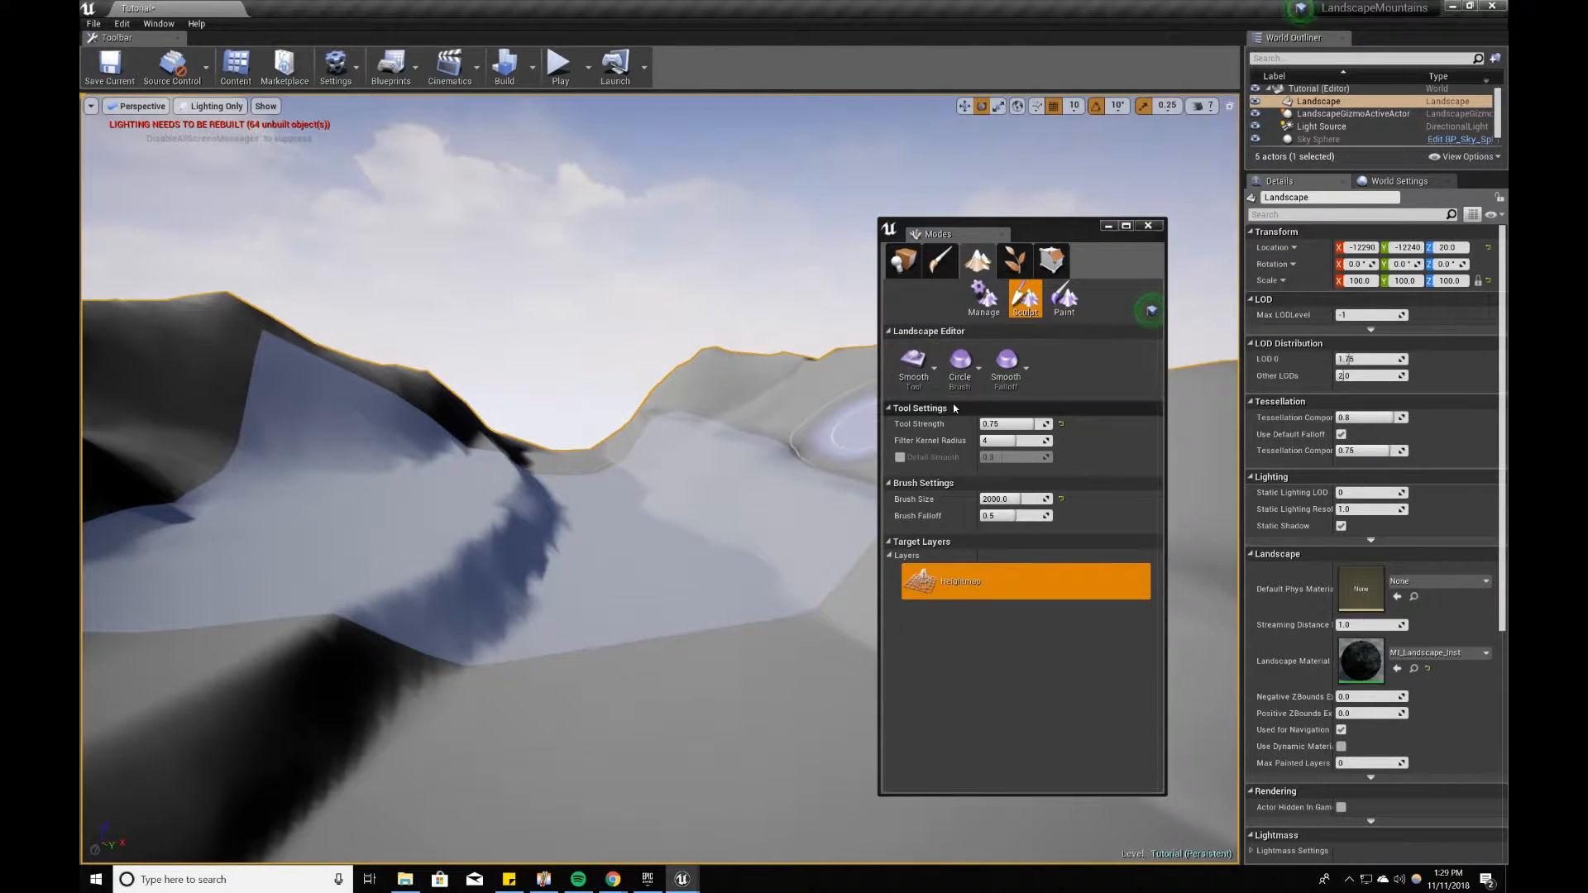
Step: Switch from the Smooth tool back to the Sculpt tool and save the level
{"action": "left_click", "coordinate": [918, 378]}
{"action": "left_click", "coordinate": [954, 333]}
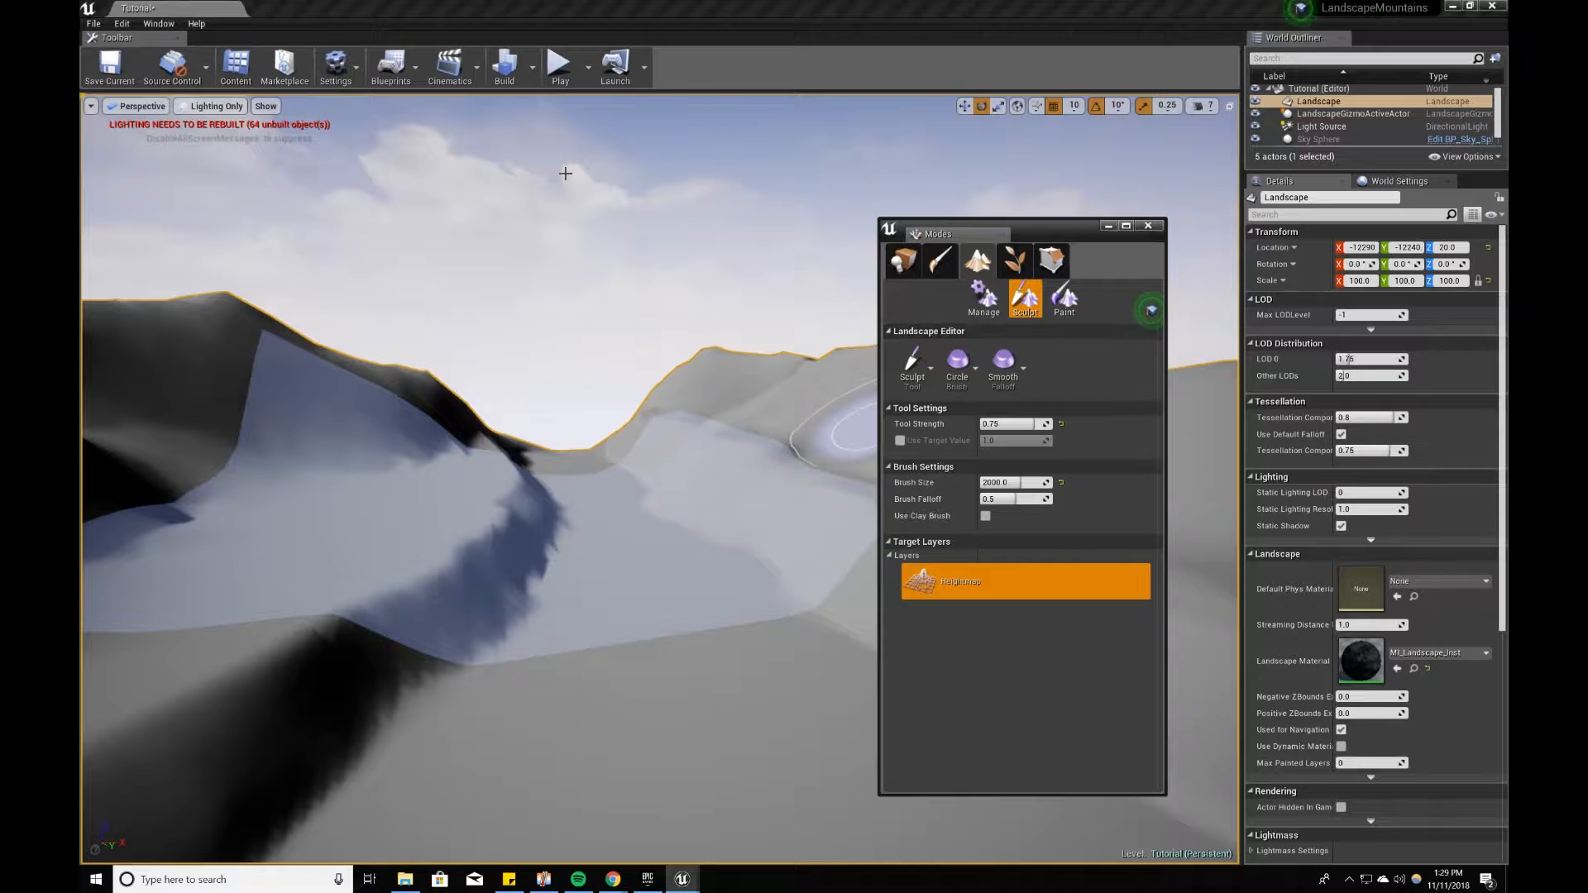
{"action": "left_click", "coordinate": [98, 61]}
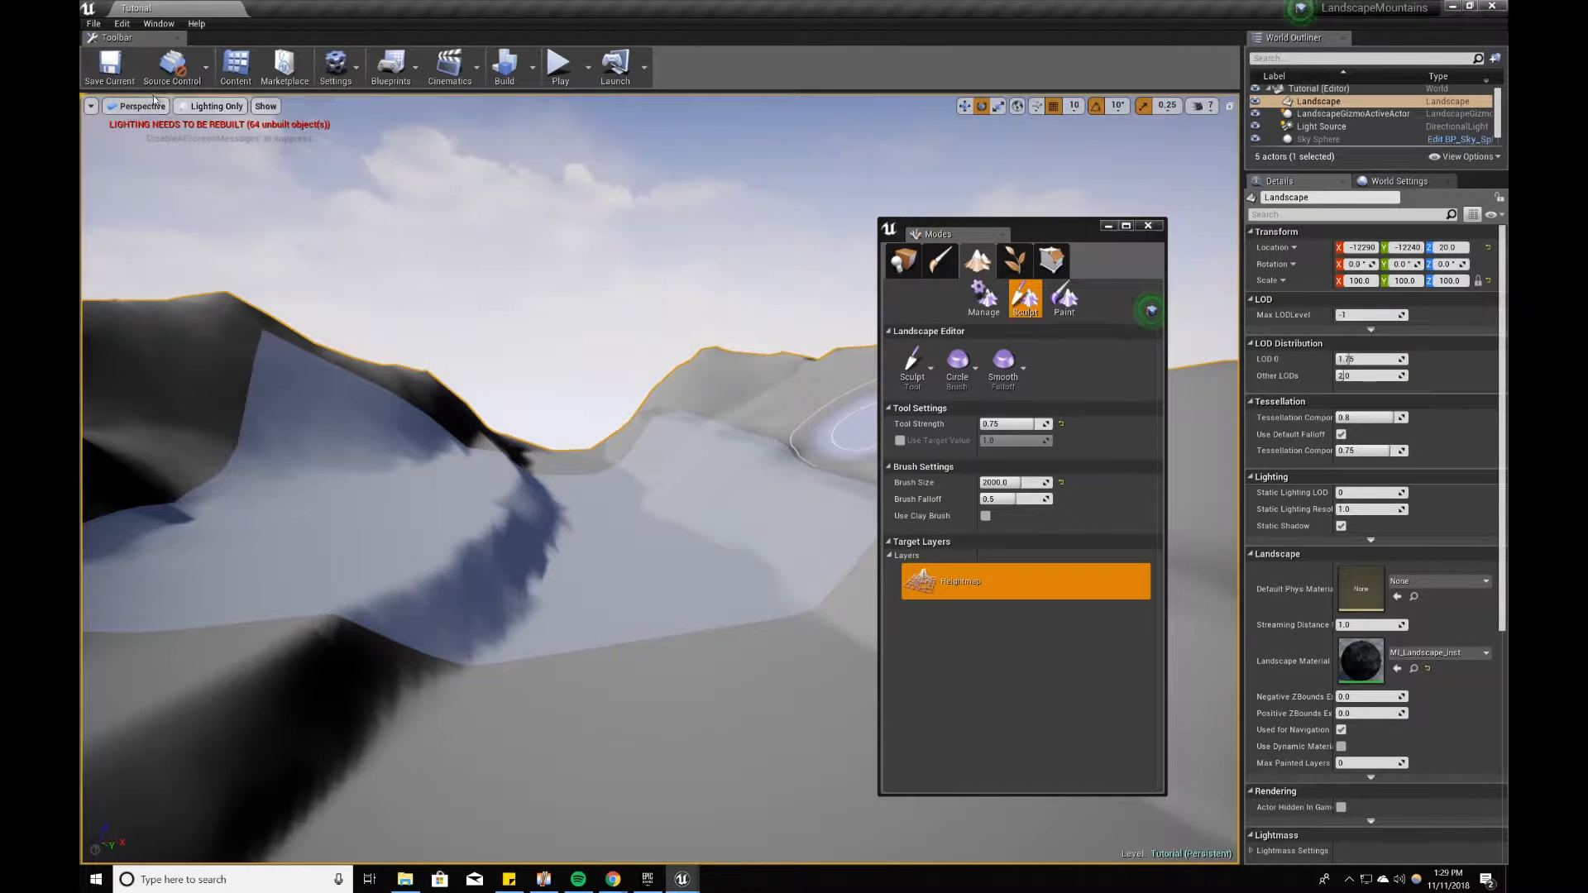
Step: Change the viewport to the Lit view mode and move in towards the plateau
{"action": "left_click", "coordinate": [199, 108]}
{"action": "left_click", "coordinate": [207, 132]}
{"action": "mouse_move", "coordinate": [585, 461]}
{"action": "right_mouse_down"}
{"action": "mouse_move", "coordinate": [629, 463]}
{"action": "mouse_move", "coordinate": [439, 454]}
{"action": "mouse_move", "coordinate": [612, 449]}
{"action": "mouse_move", "coordinate": [492, 431]}
{"action": "mouse_move", "coordinate": [509, 427]}
{"action": "right_mouse_up"}
{"action": "key", "text": "w"}
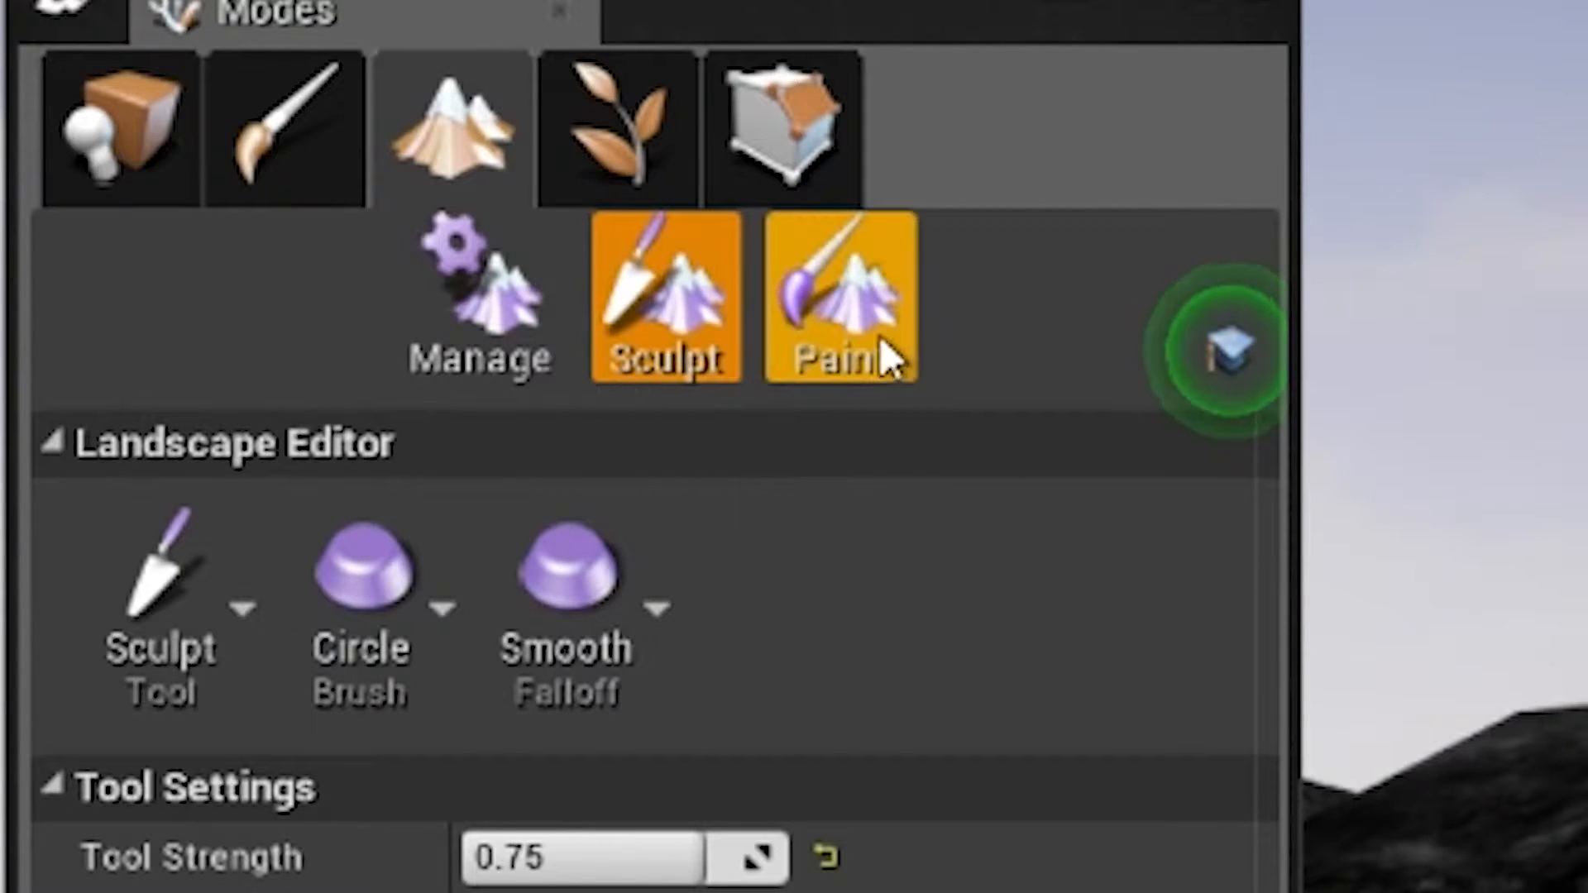
Step: Switch to landscape painting, keep the Paint tool, and set its strength to 0.5 and brush size to 512
{"action": "left_click", "coordinate": [851, 352]}
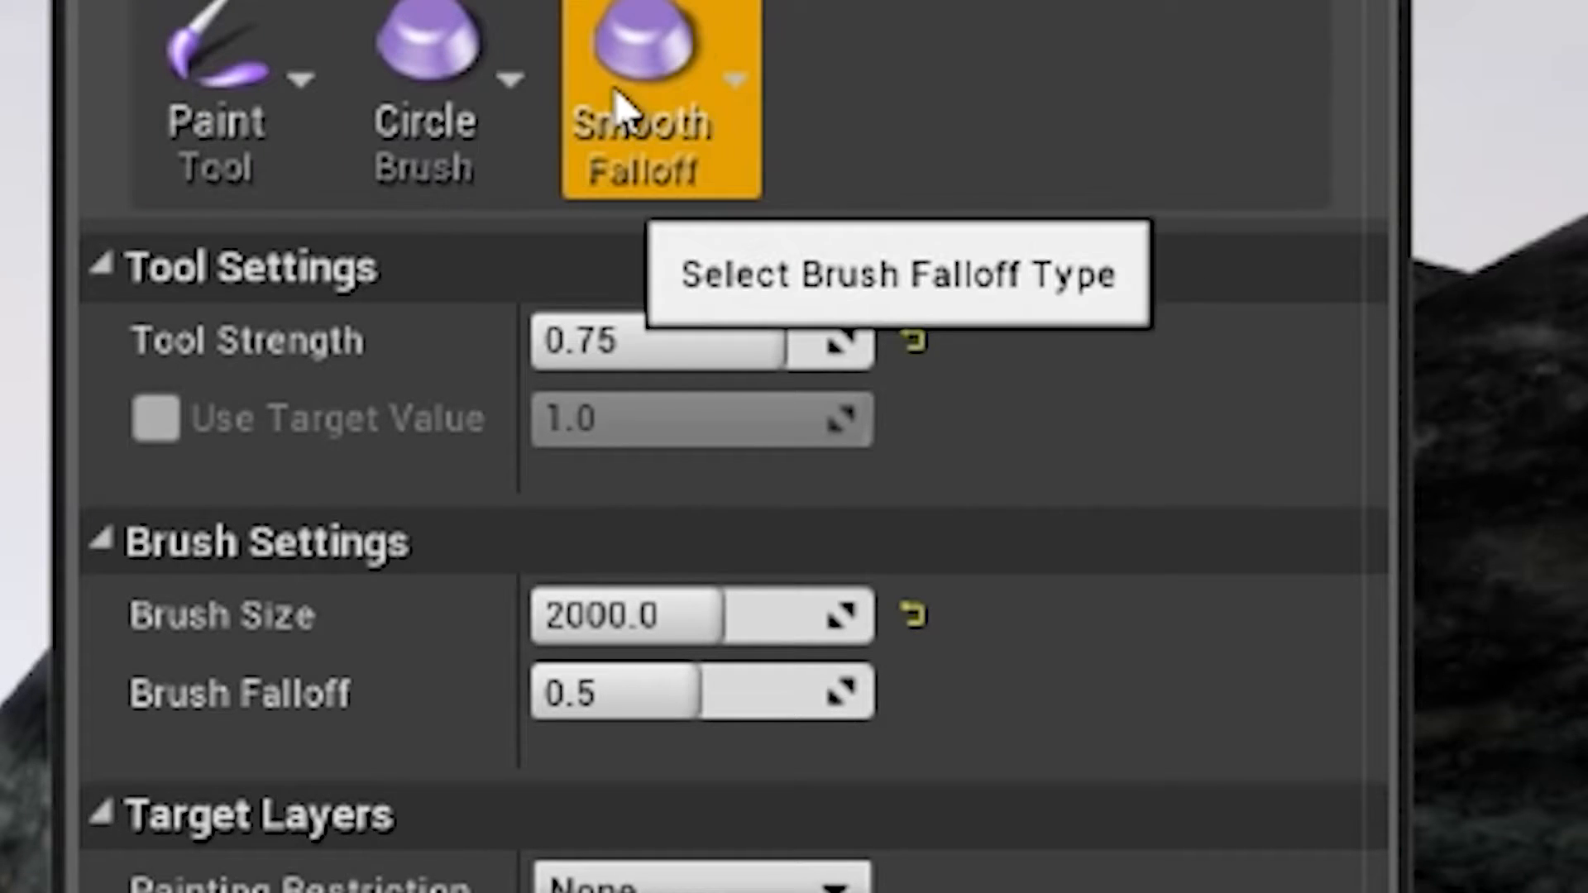
{"action": "left_click", "coordinate": [200, 129]}
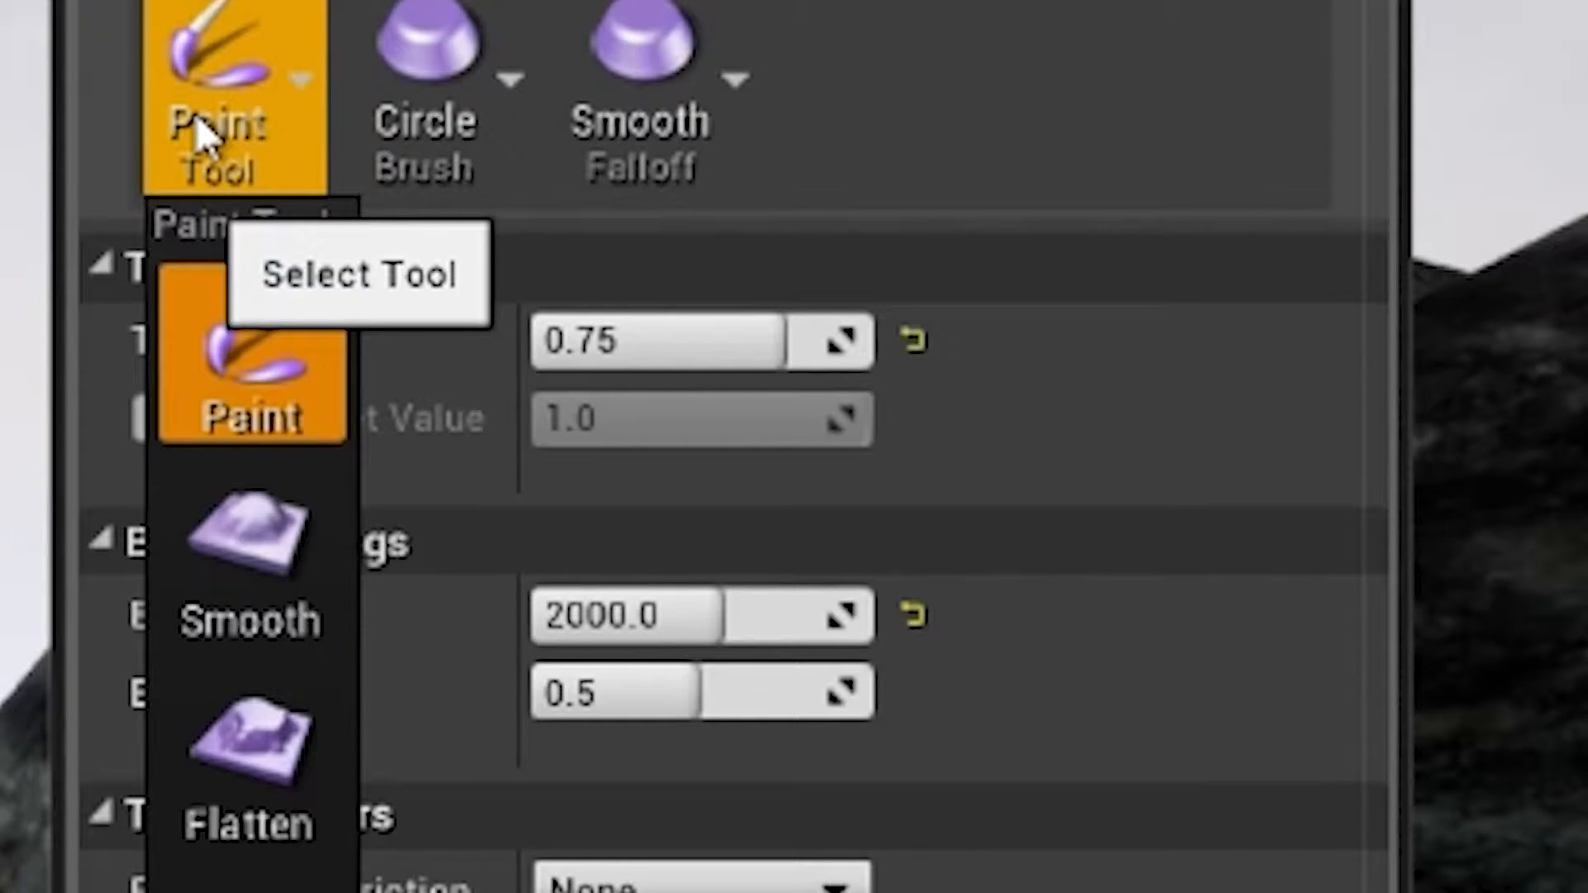
{"action": "left_click", "coordinate": [202, 128]}
{"action": "left_click", "coordinate": [657, 356]}
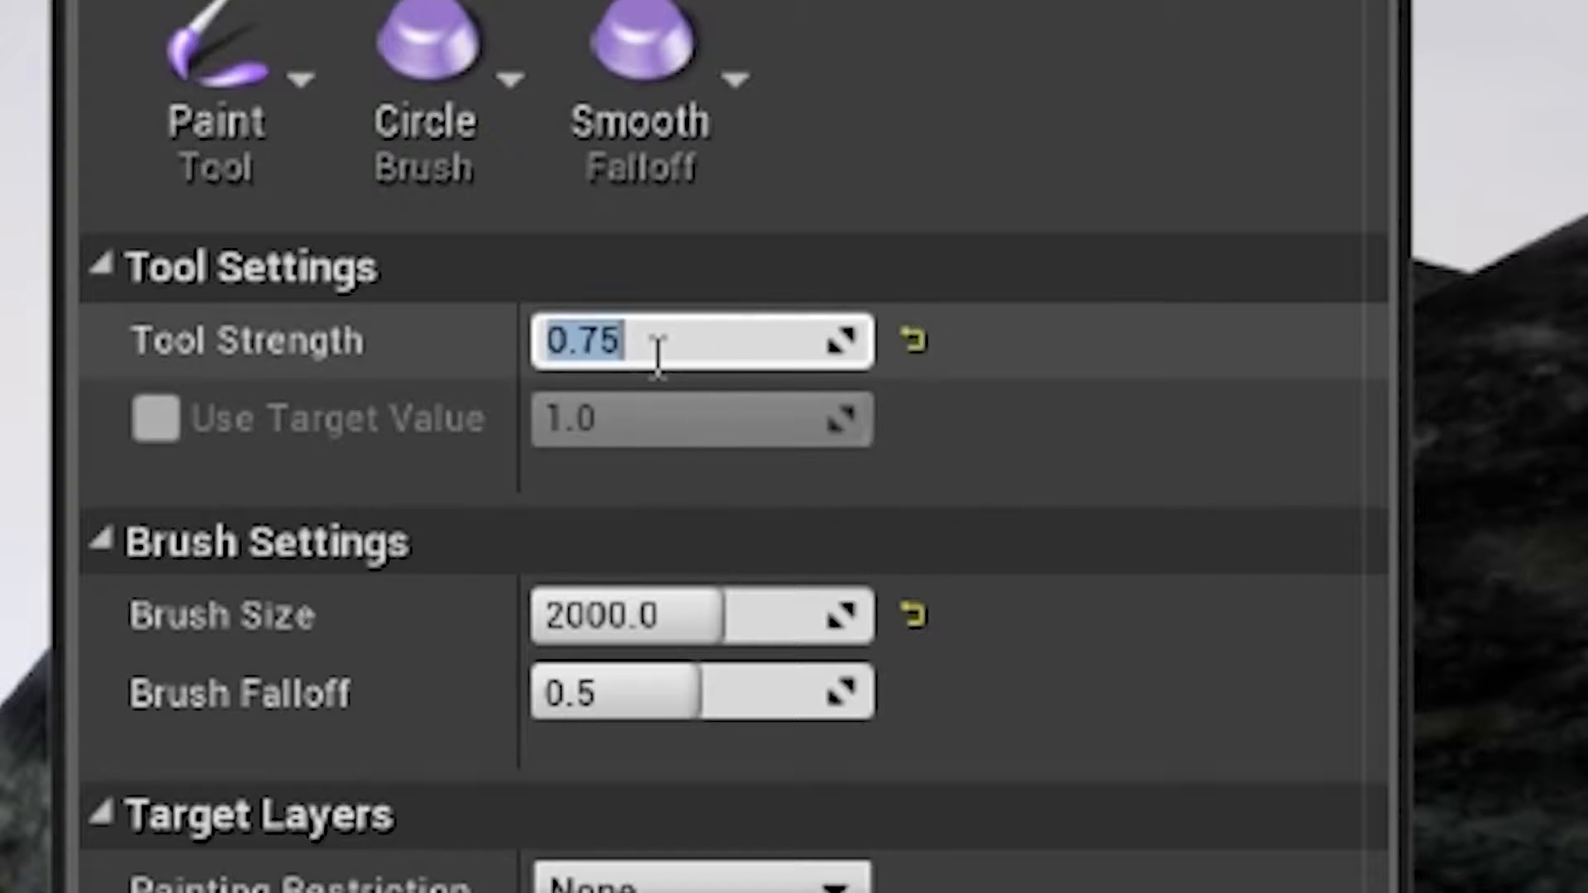
{"action": "type", "text": ".5"}
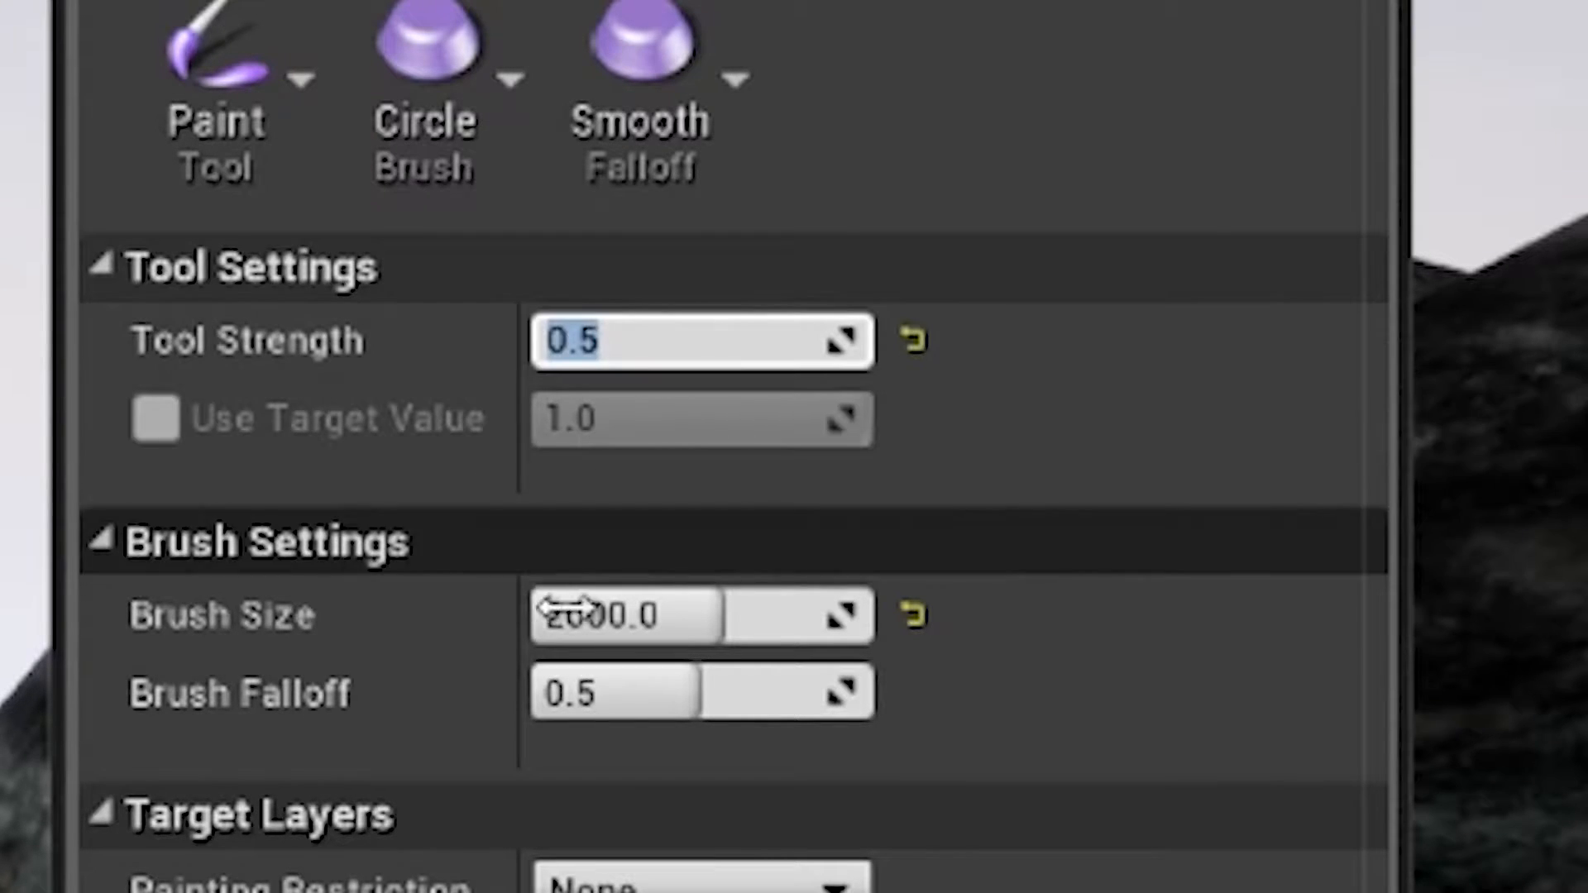
{"action": "left_click", "coordinate": [592, 615]}
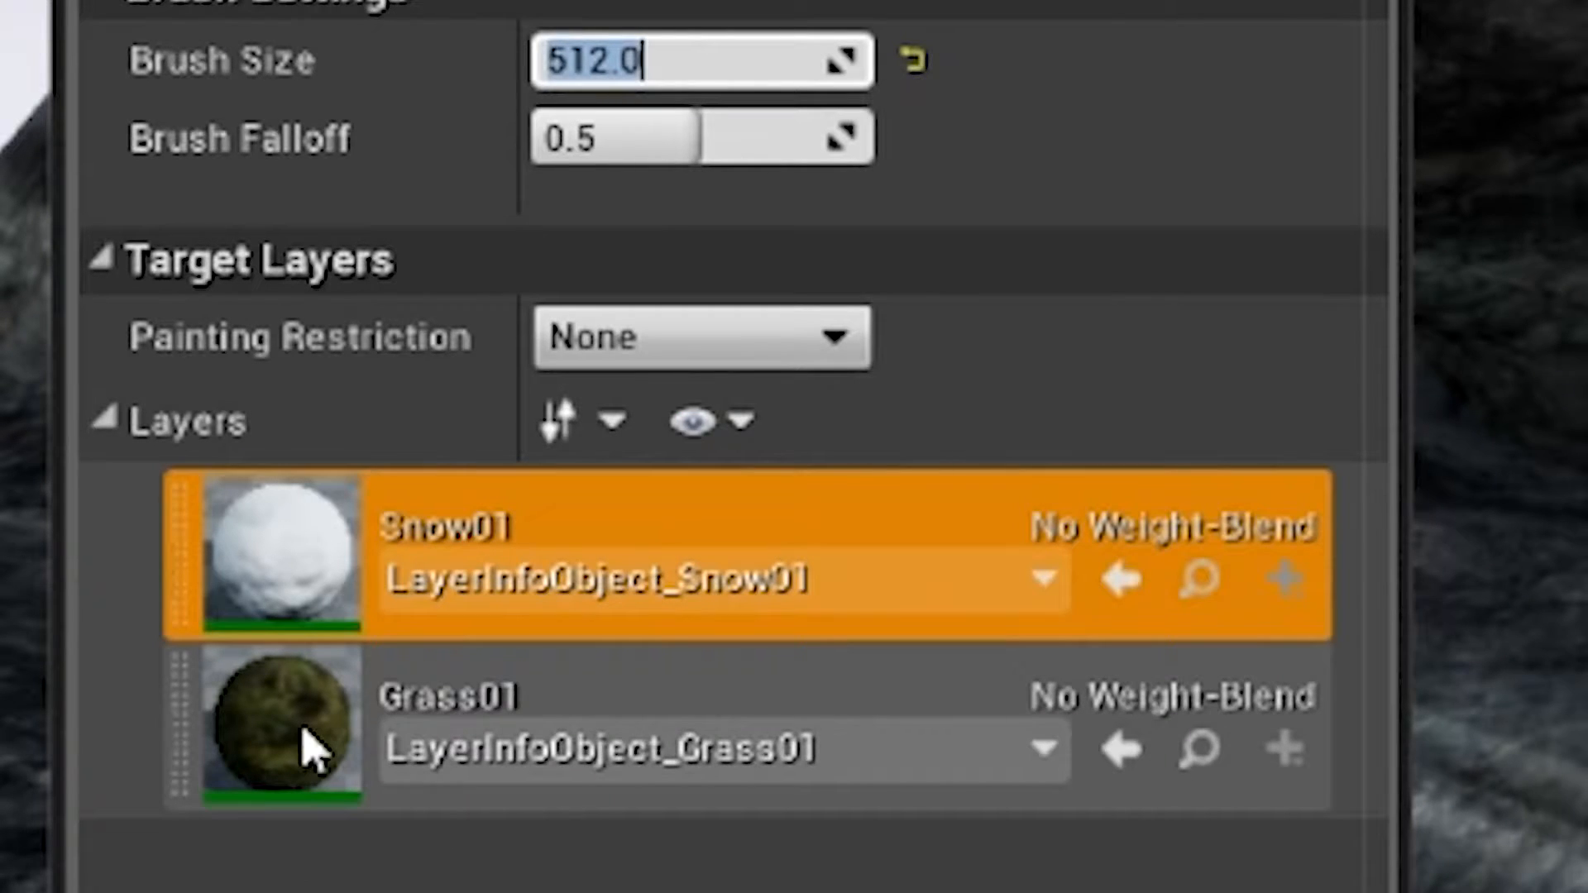
Step: Choose the Grass01 target layer and start painting grass on top of the plateau
{"action": "left_click", "coordinate": [310, 749]}
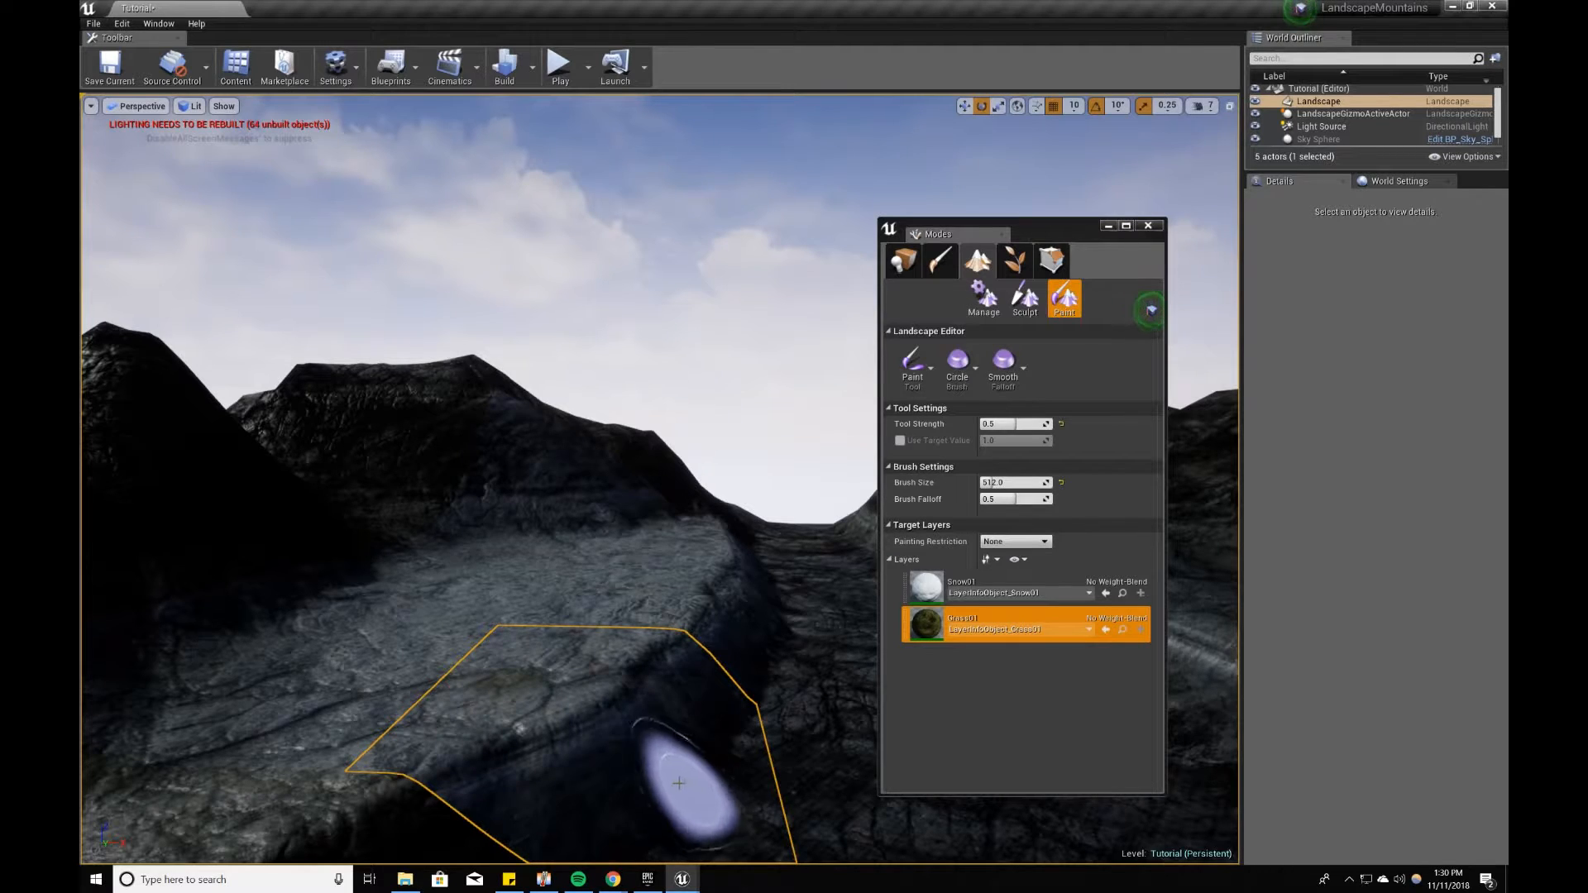
{"action": "key", "text": "w"}
{"action": "mouse_move", "coordinate": [657, 779]}
{"action": "right_mouse_down"}
{"action": "mouse_move", "coordinate": [595, 790]}
{"action": "mouse_move", "coordinate": [552, 737]}
{"action": "mouse_move", "coordinate": [723, 676]}
{"action": "right_mouse_up"}
{"action": "key", "text": "s"}
{"action": "key", "text": "w"}
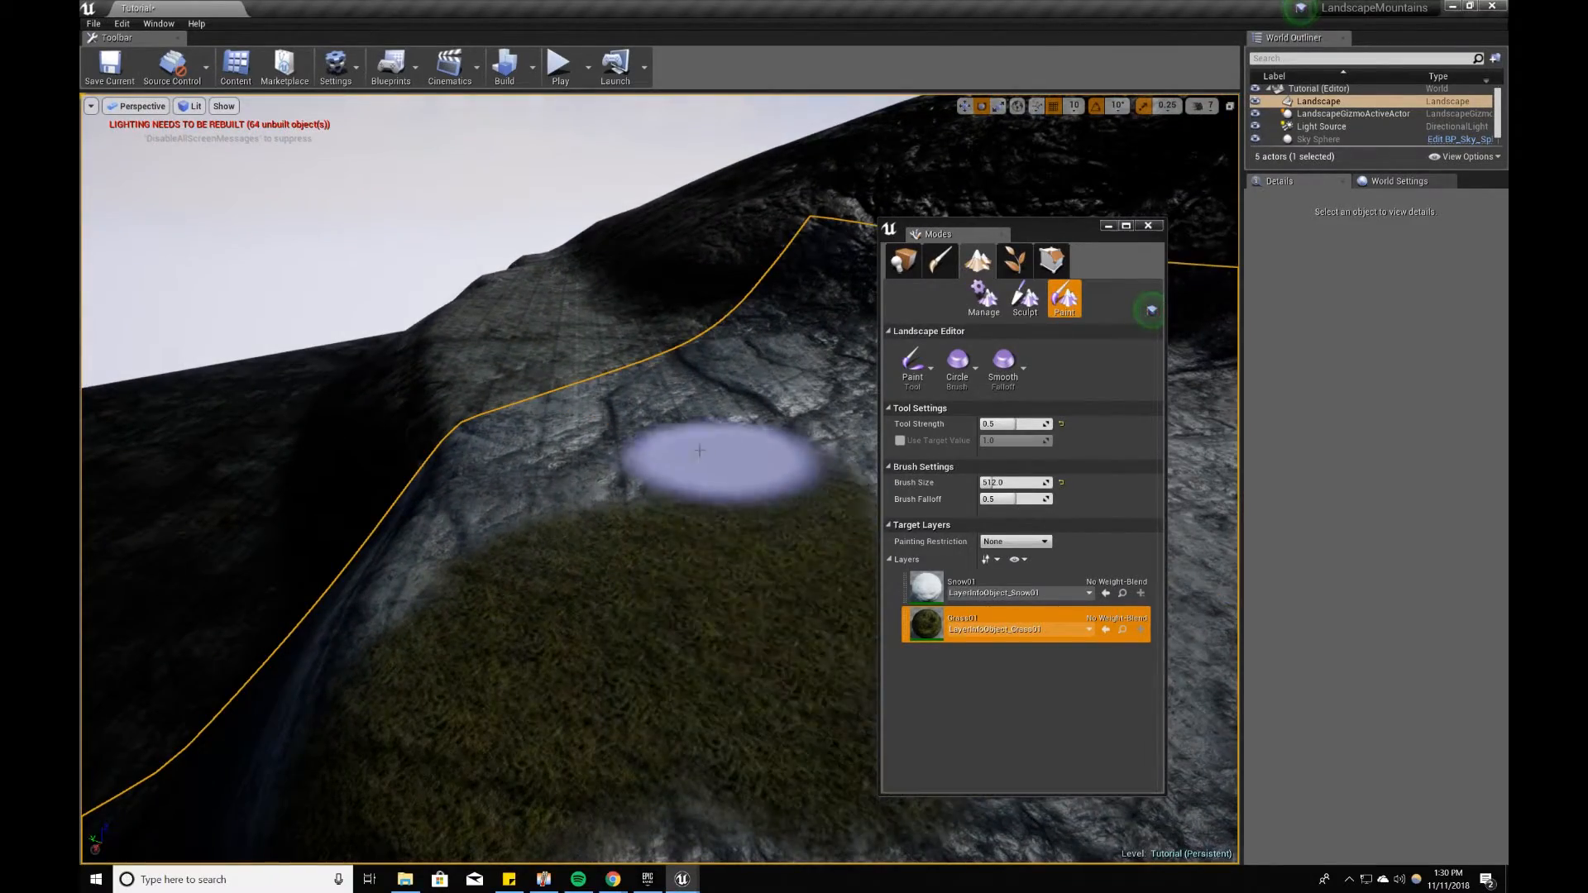
Step: Extend the grass over the plateau's bare rock towards the base of the mountains
{"action": "right_click_drag", "start_coordinate": [709, 503], "coordinate": [697, 453]}
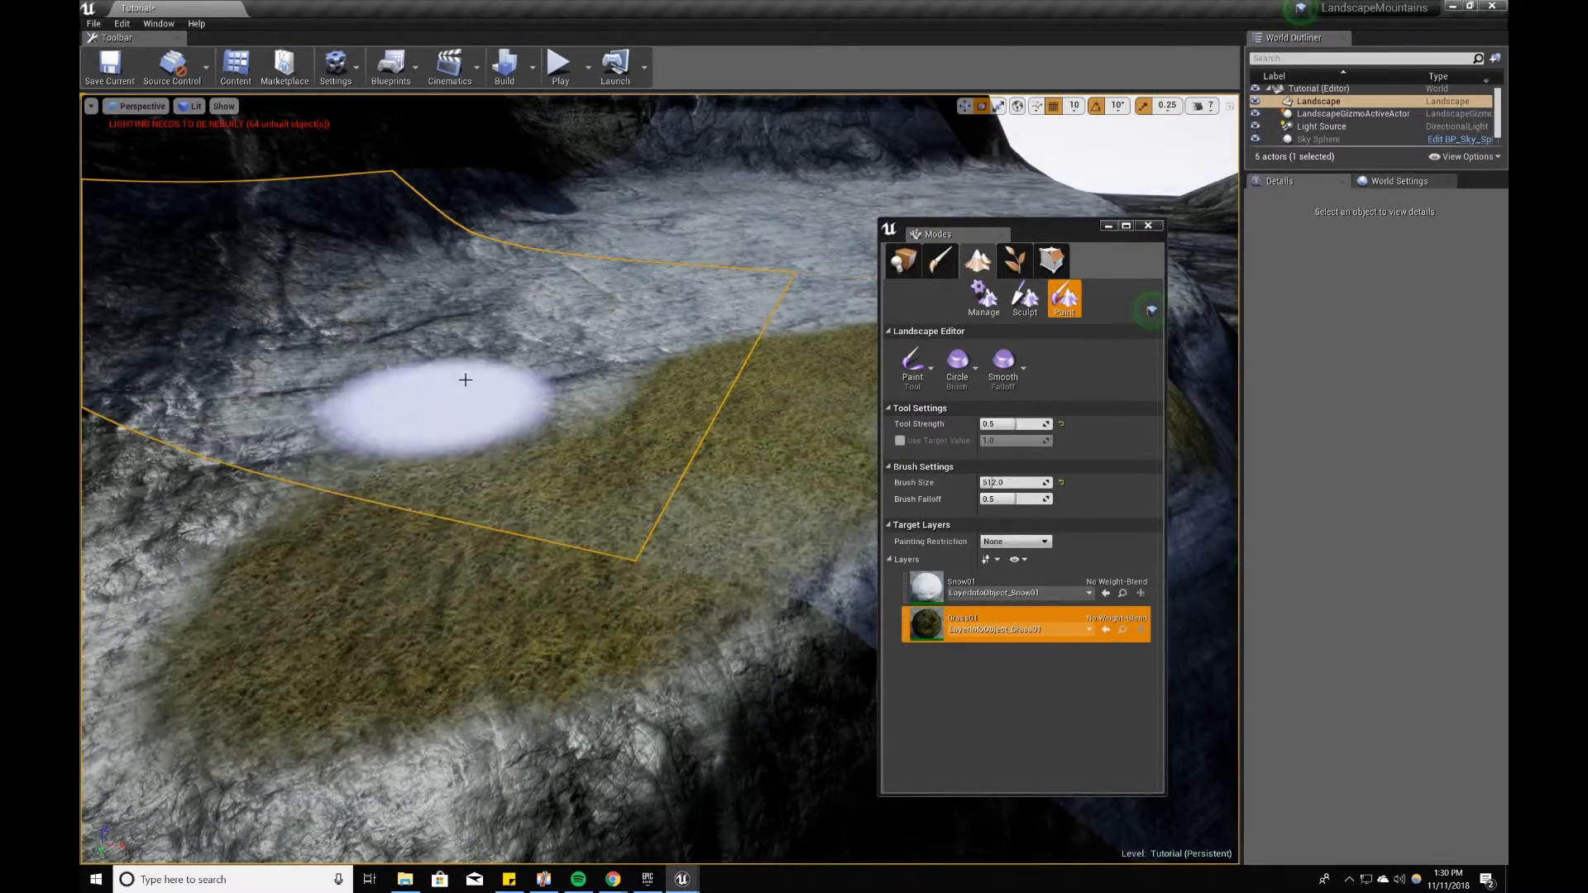
{"action": "right_click_drag", "start_coordinate": [320, 536], "coordinate": [671, 443]}
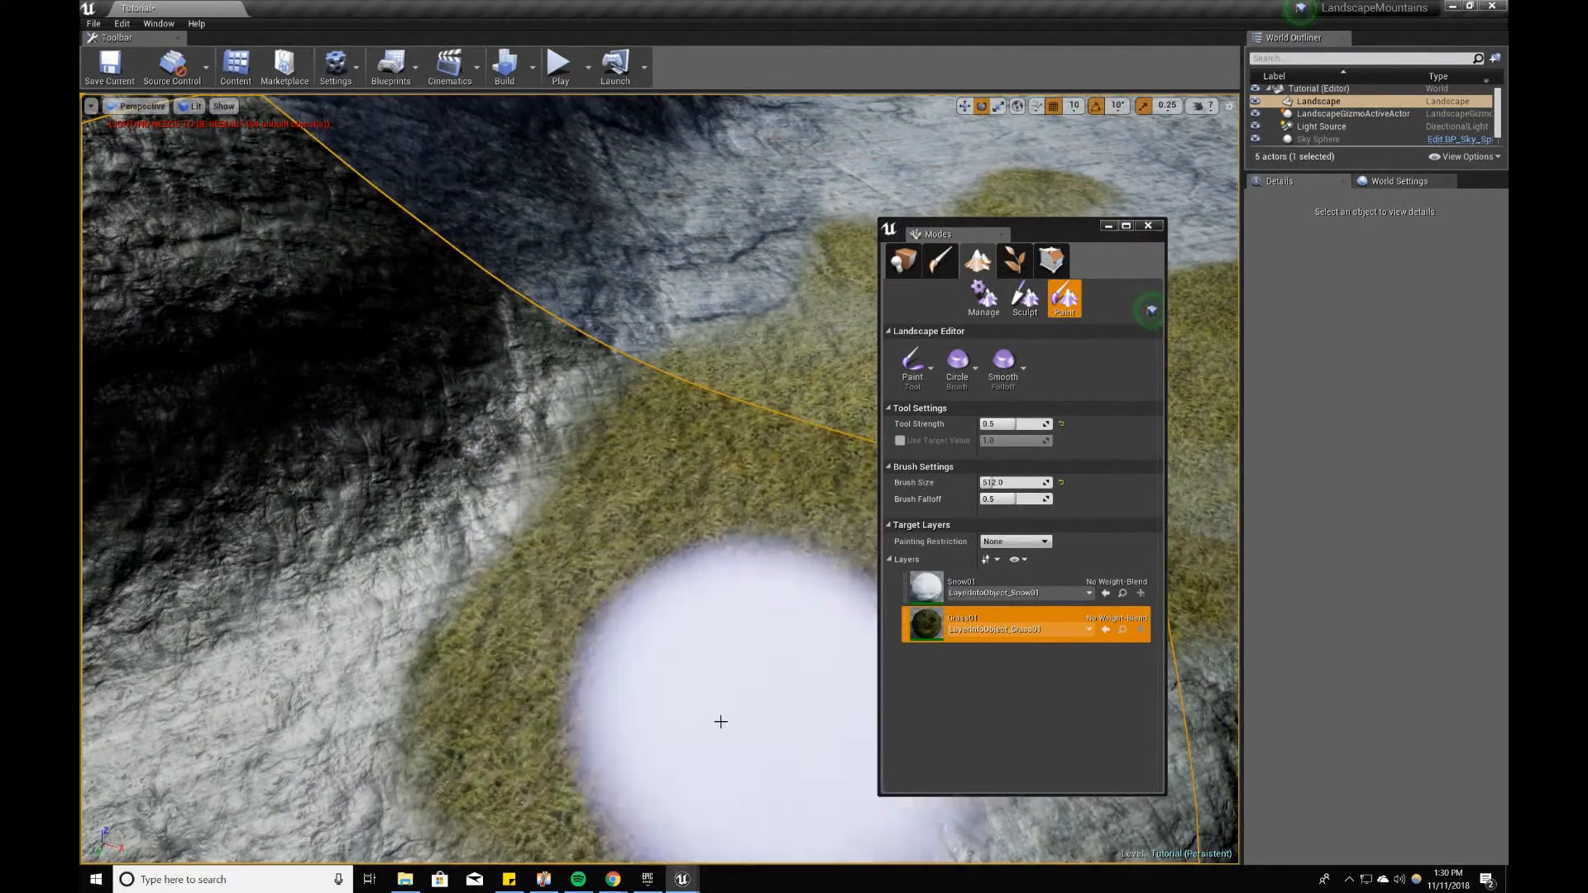
{"action": "scroll", "coordinate": [729, 717], "scroll_direction": "down", "scroll_amount": 5}
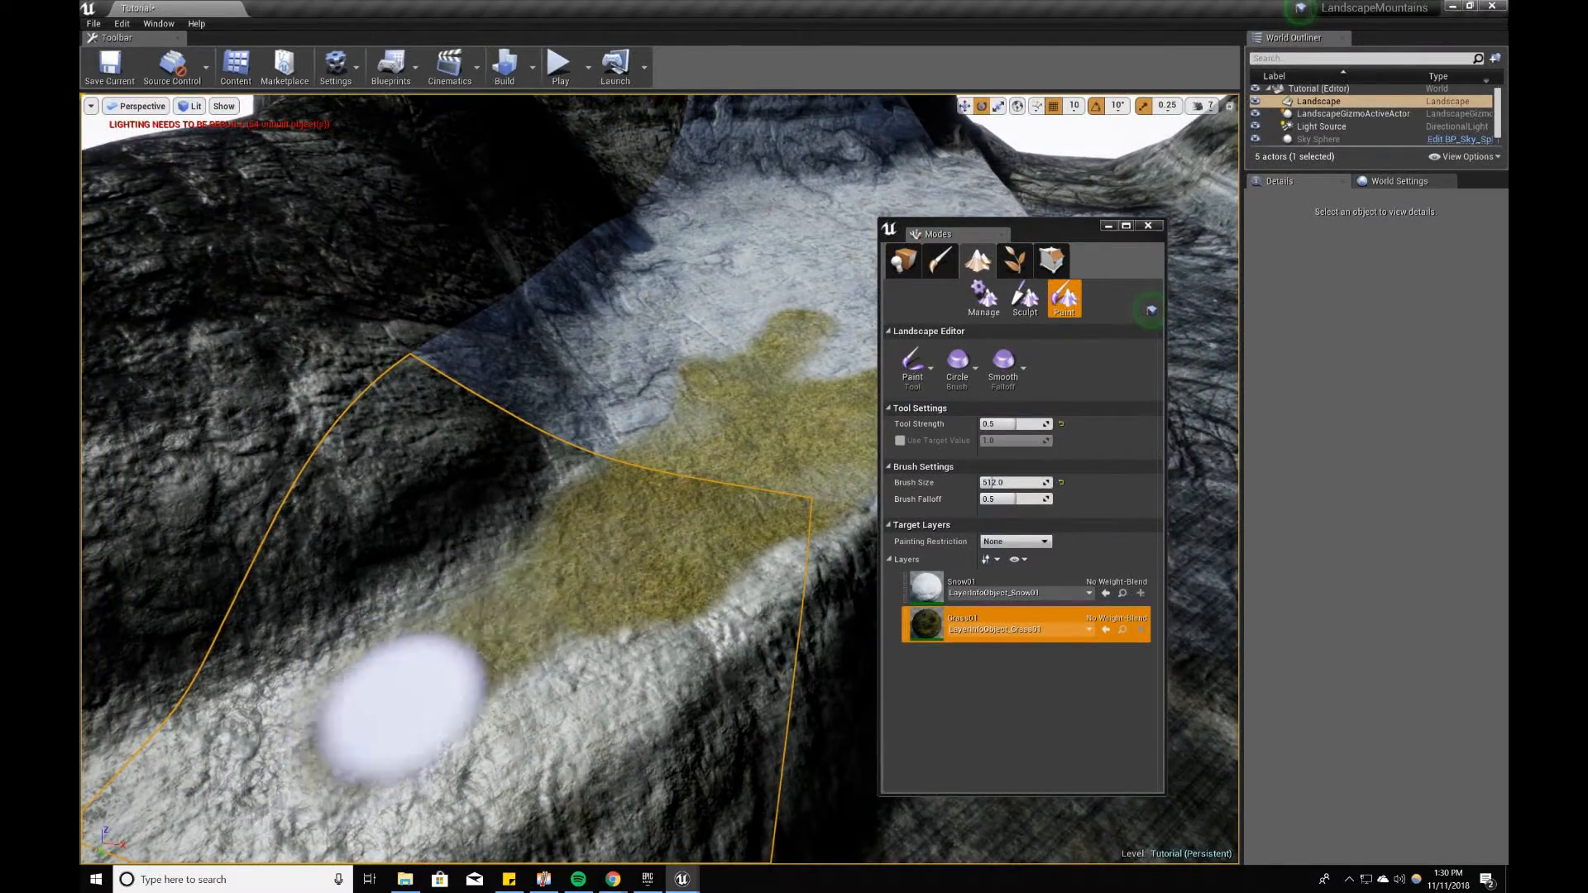
{"action": "mouse_move", "coordinate": [326, 722]}
{"action": "right_mouse_down"}
{"action": "mouse_move", "coordinate": [248, 571]}
{"action": "mouse_move", "coordinate": [273, 629]}
{"action": "mouse_move", "coordinate": [358, 720]}
{"action": "right_mouse_up"}
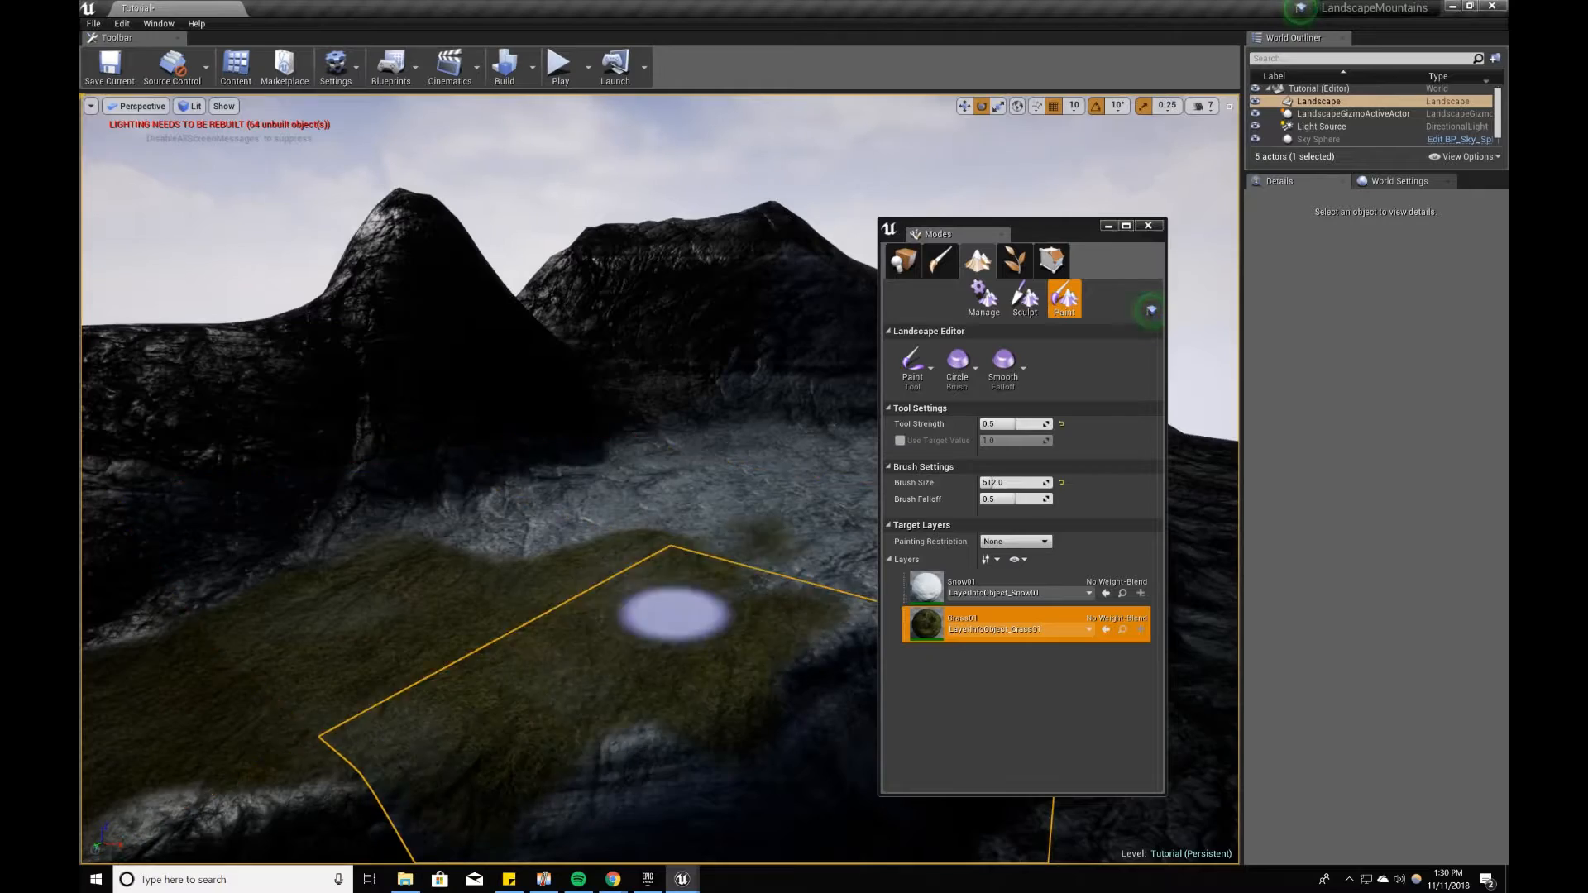
{"action": "right_click_drag", "start_coordinate": [676, 609], "coordinate": [579, 579]}
Step: Change the viewport to the Unlit view mode and continue painting grass along the plateau beside the mountain
{"action": "left_click", "coordinate": [191, 106]}
{"action": "left_click", "coordinate": [196, 149]}
{"action": "right_click_drag", "start_coordinate": [461, 340], "coordinate": [331, 389]}
{"action": "mouse_move", "coordinate": [464, 568]}
{"action": "right_mouse_down"}
{"action": "mouse_move", "coordinate": [521, 571]}
{"action": "mouse_move", "coordinate": [505, 637]}
{"action": "mouse_move", "coordinate": [464, 569]}
{"action": "right_mouse_up"}
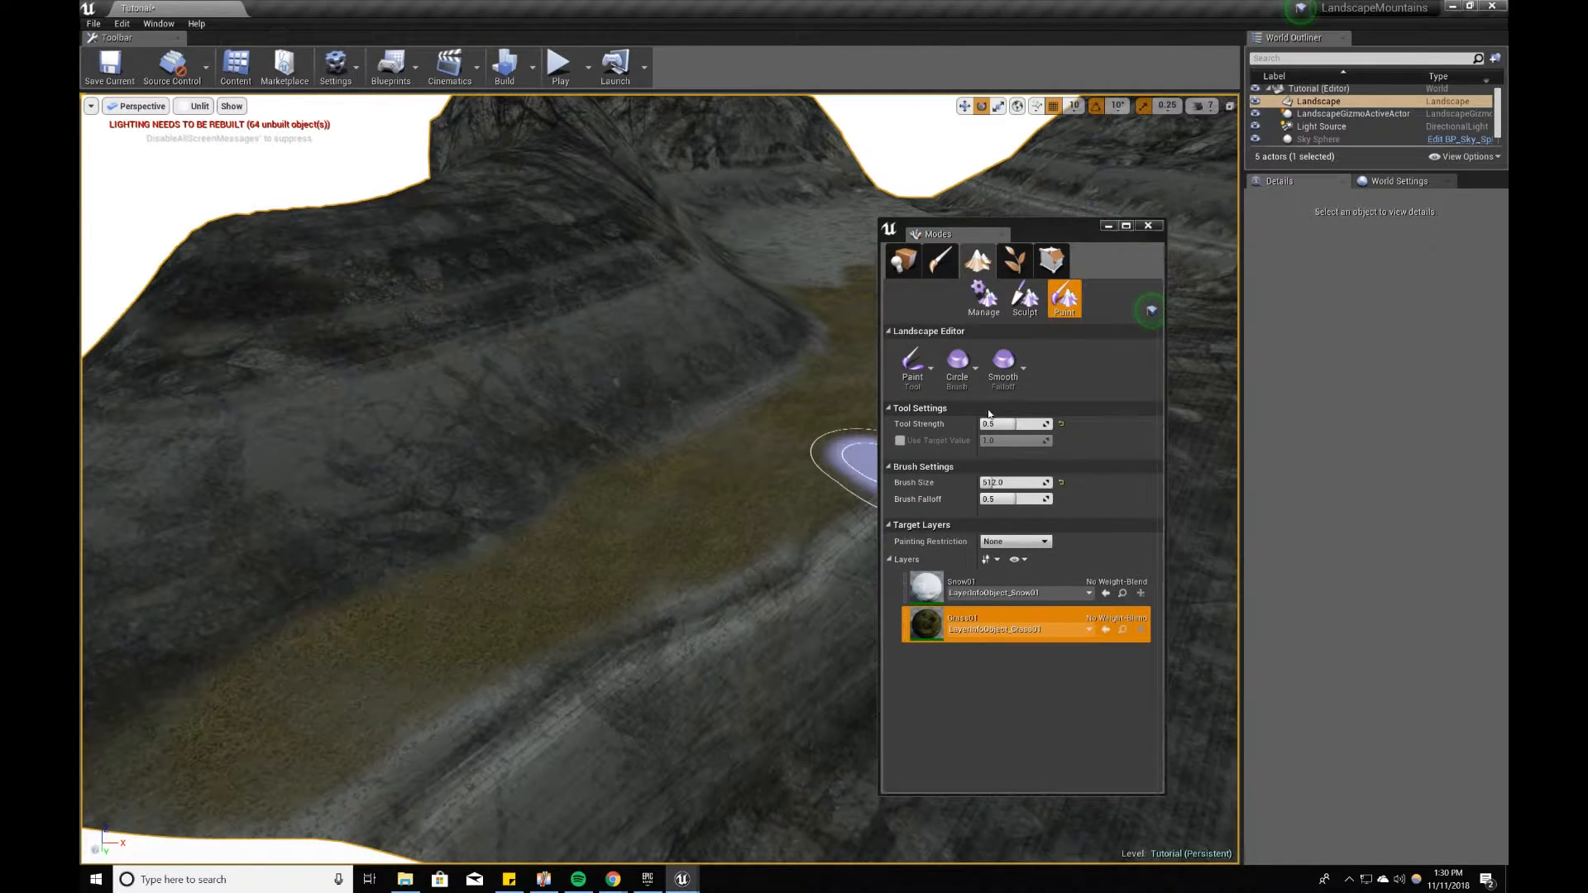
{"action": "mouse_move", "coordinate": [444, 631]}
{"action": "left_mouse_down"}
{"action": "mouse_move", "coordinate": [631, 631]}
{"action": "mouse_move", "coordinate": [192, 801]}
{"action": "mouse_move", "coordinate": [727, 468]}
{"action": "left_mouse_up"}
Step: Fill the remaining bare ground on the plateau with grass out to its far edges
{"action": "mouse_move", "coordinate": [757, 450]}
{"action": "right_mouse_down"}
{"action": "mouse_move", "coordinate": [497, 463]}
{"action": "mouse_move", "coordinate": [463, 422]}
{"action": "right_mouse_up"}
{"action": "key", "text": "w"}
{"action": "left_click_drag", "start_coordinate": [703, 394], "coordinate": [711, 613]}
{"action": "right_click_drag", "start_coordinate": [656, 554], "coordinate": [684, 560]}
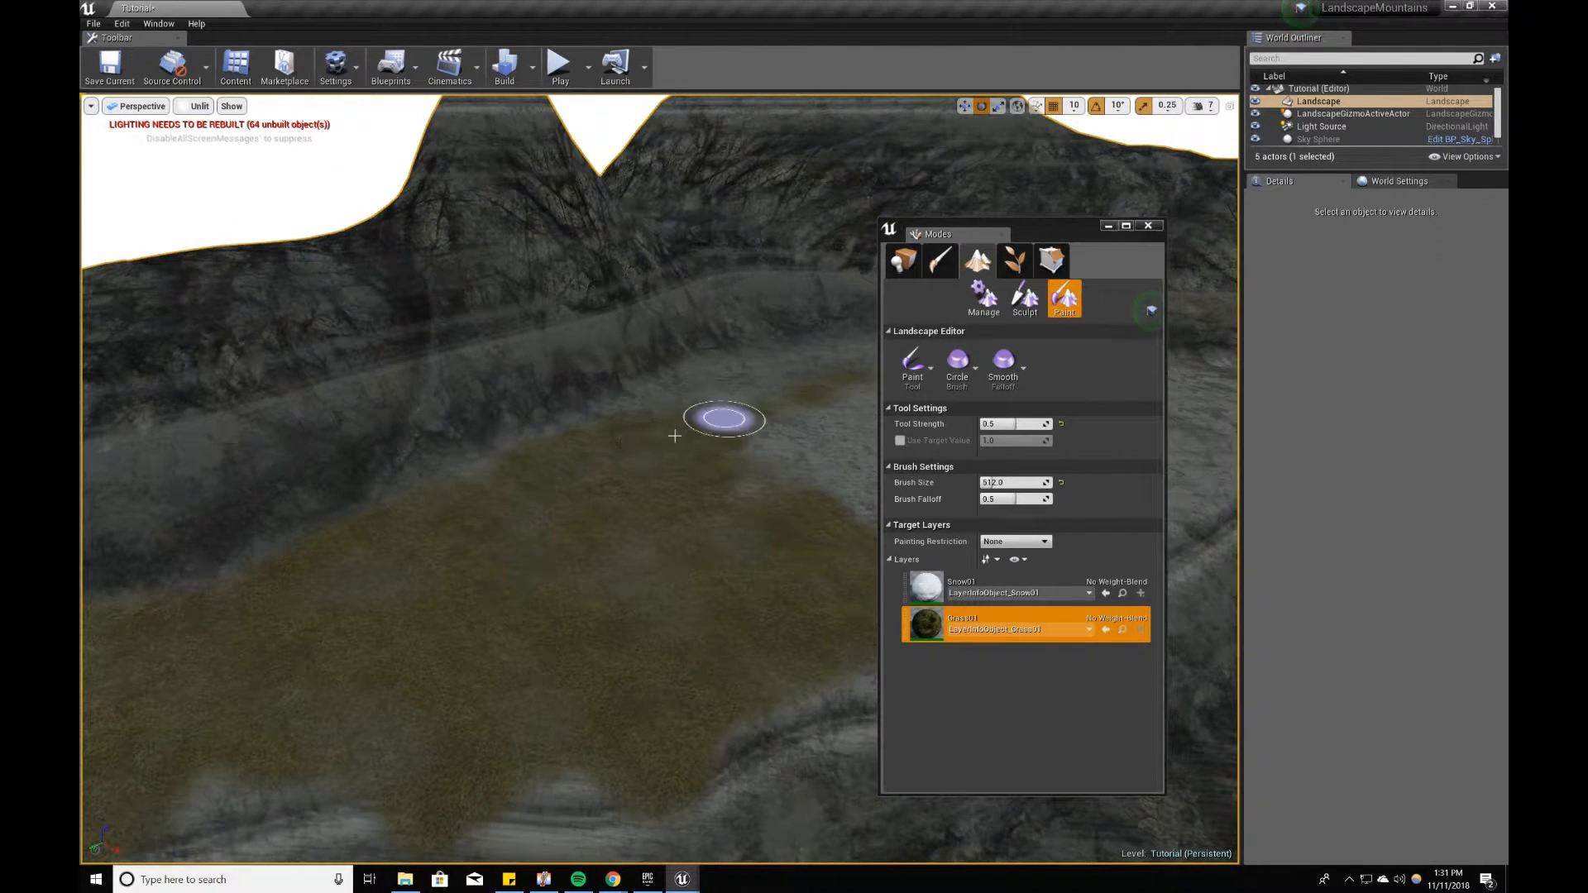
{"action": "right_click_drag", "start_coordinate": [736, 399], "coordinate": [716, 496]}
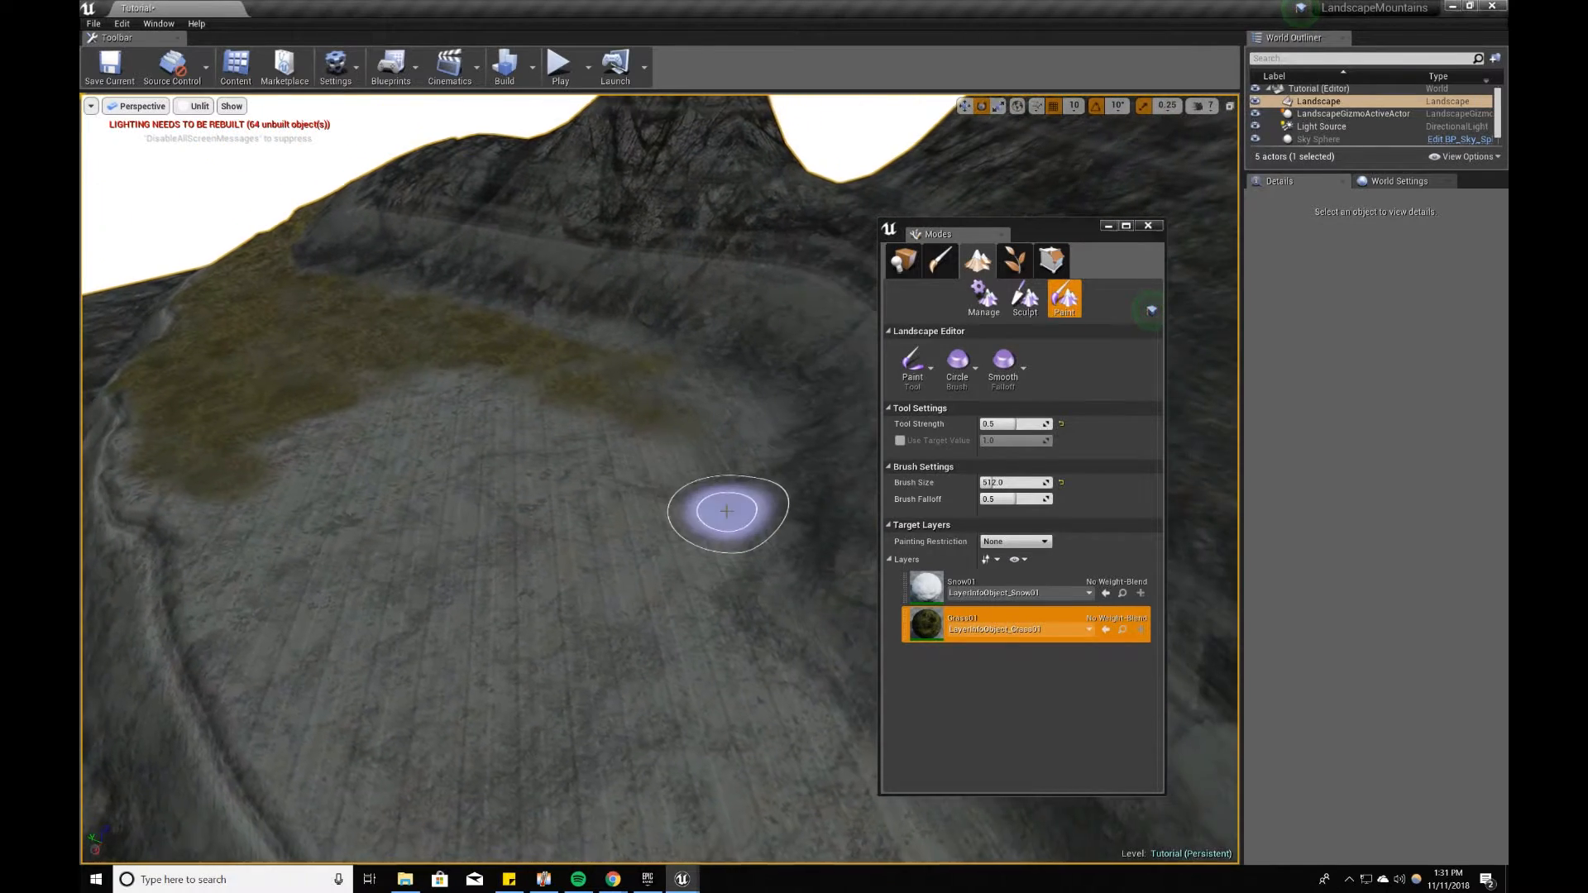
Step: Set the Paint tool's brush size to 2000 and paint grass across the other plateau's floor
{"action": "left_click_drag", "start_coordinate": [352, 337], "coordinate": [227, 612]}
{"action": "left_click", "coordinate": [1004, 484]}
{"action": "type", "text": "2000"}
{"action": "key", "text": "Return"}
{"action": "left_click_drag", "start_coordinate": [467, 442], "coordinate": [654, 476]}
{"action": "right_click_drag", "start_coordinate": [654, 475], "coordinate": [745, 461]}
Step: Set the Paint tool's brush size to 1024 and paint more grass over the plateaus on both sides of the rocky path
{"action": "left_click", "coordinate": [1004, 483]}
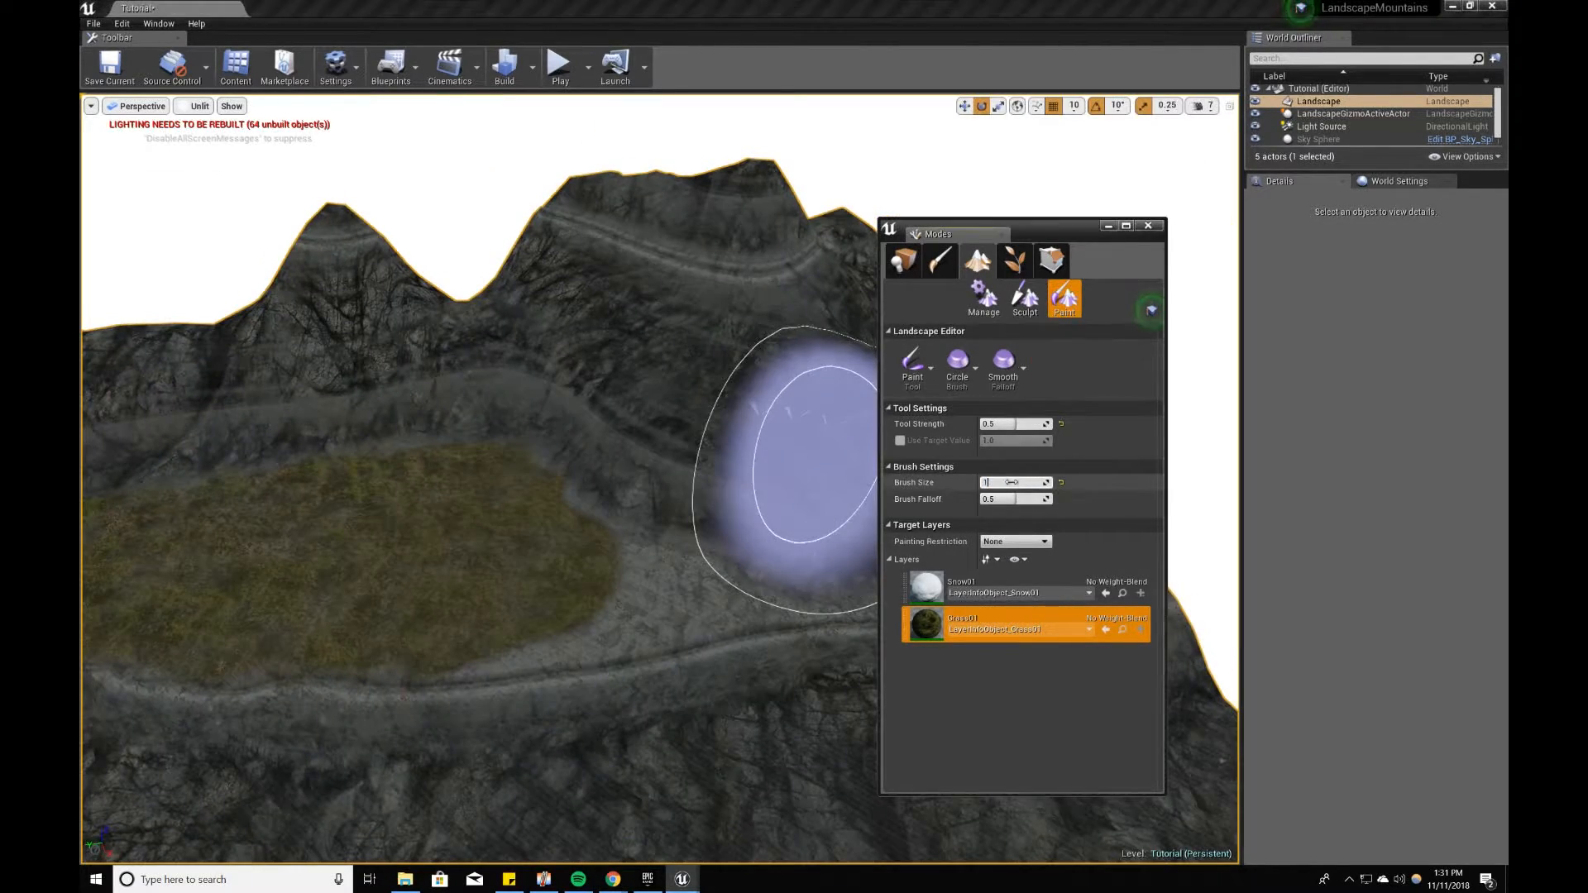
{"action": "type", "text": "1024"}
{"action": "key", "text": "Return"}
{"action": "right_click_drag", "start_coordinate": [538, 579], "coordinate": [500, 603]}
{"action": "mouse_move", "coordinate": [744, 579]}
{"action": "right_mouse_down"}
{"action": "mouse_move", "coordinate": [550, 628]}
{"action": "mouse_move", "coordinate": [667, 507]}
{"action": "mouse_move", "coordinate": [585, 646]}
{"action": "mouse_move", "coordinate": [579, 538]}
{"action": "mouse_move", "coordinate": [695, 741]}
{"action": "right_mouse_up"}
{"action": "mouse_move", "coordinate": [695, 741]}
{"action": "left_mouse_down"}
{"action": "mouse_move", "coordinate": [518, 642]}
{"action": "mouse_move", "coordinate": [312, 347]}
{"action": "left_mouse_up"}
{"action": "mouse_move", "coordinate": [312, 348]}
{"action": "right_mouse_down"}
{"action": "mouse_move", "coordinate": [446, 512]}
{"action": "mouse_move", "coordinate": [539, 549]}
{"action": "mouse_move", "coordinate": [314, 530]}
{"action": "mouse_move", "coordinate": [628, 709]}
{"action": "right_mouse_up"}
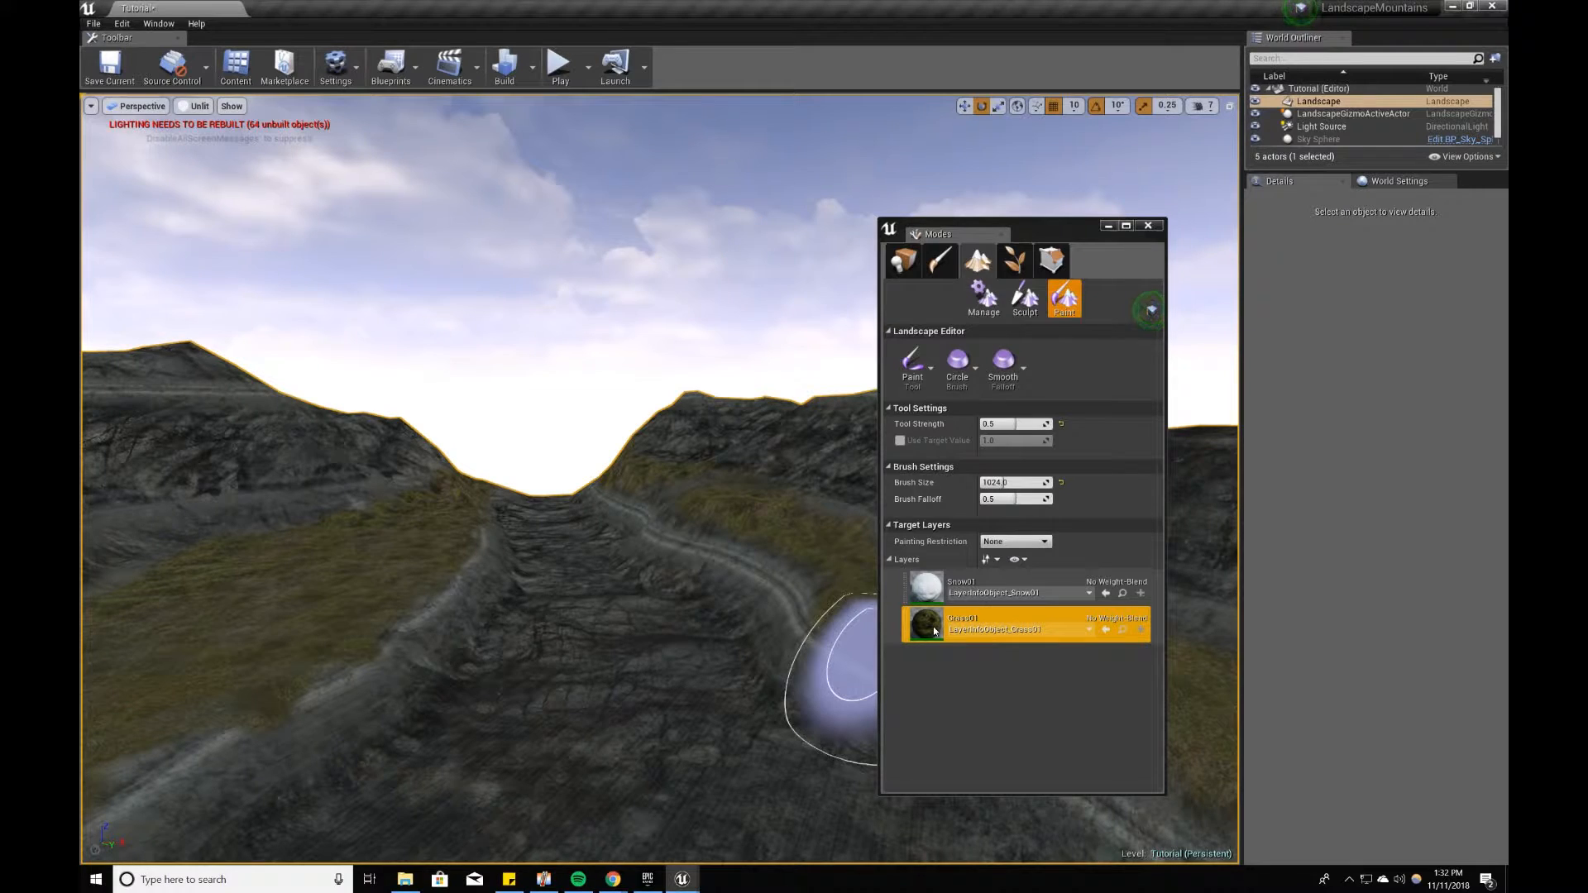
Step: Switch to the Sculpt Flatten tool and flatten the rocky path between the two grassy plateaus
{"action": "left_click", "coordinate": [979, 312]}
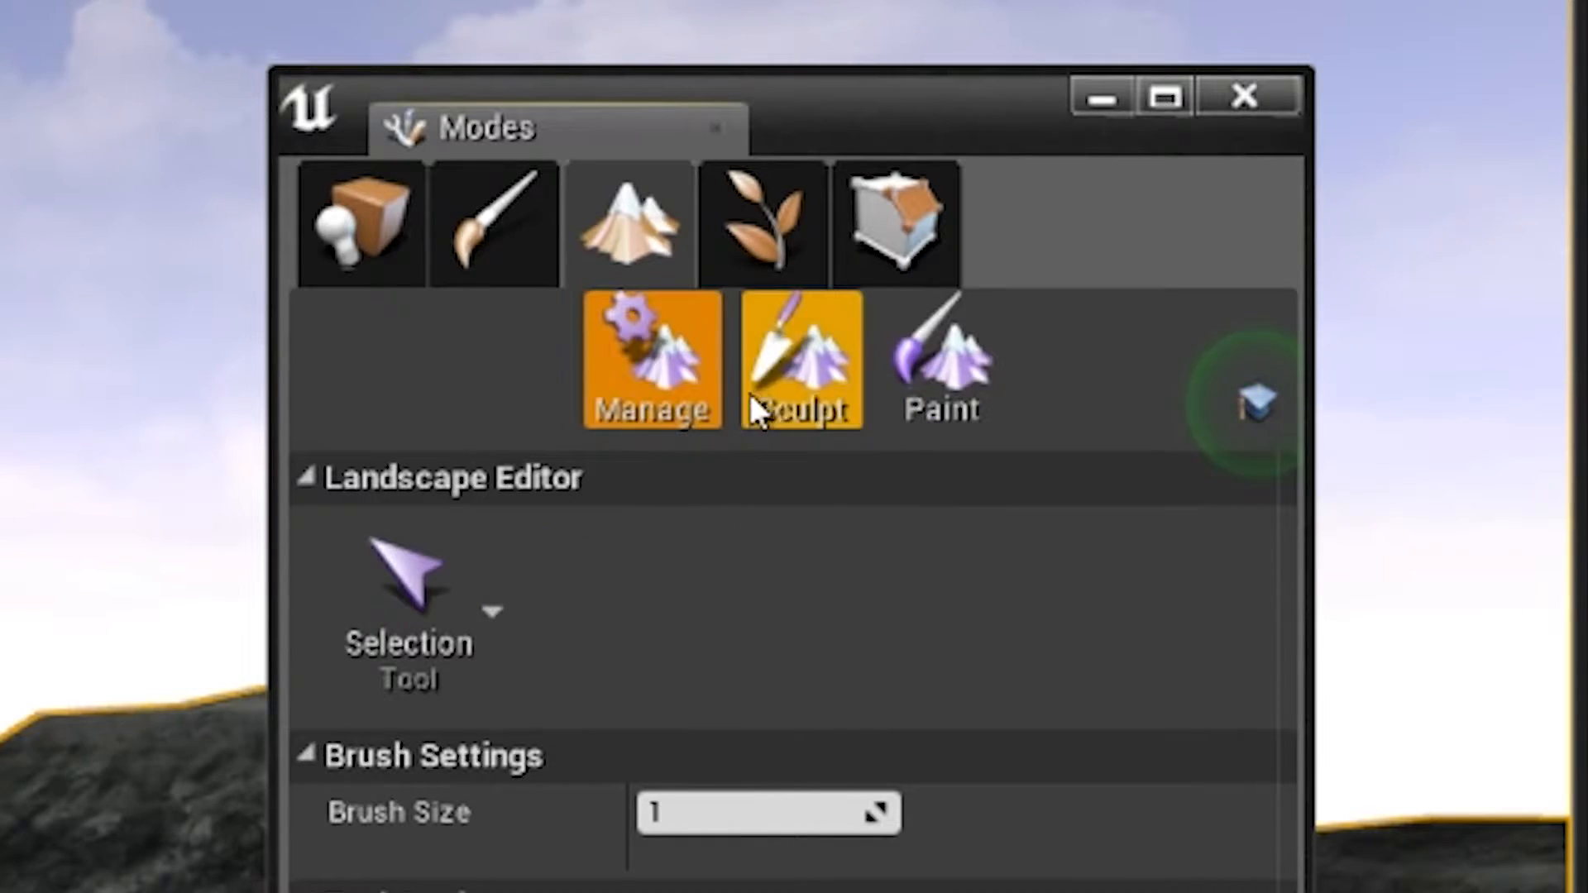
{"action": "left_click", "coordinate": [1017, 313]}
{"action": "left_click", "coordinate": [405, 641]}
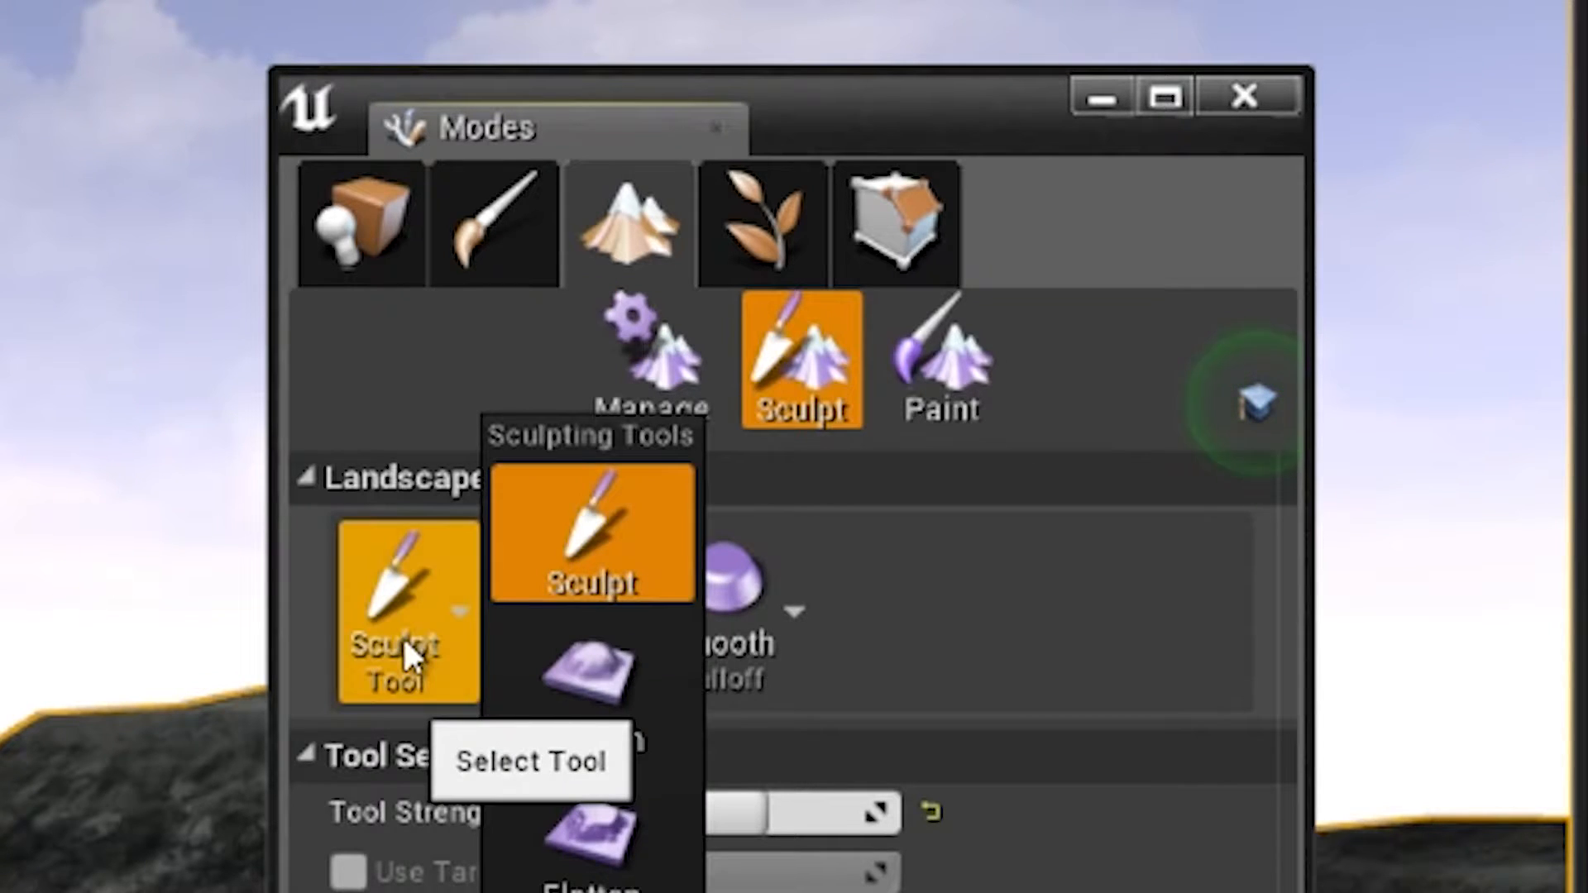
{"action": "left_click", "coordinate": [645, 832]}
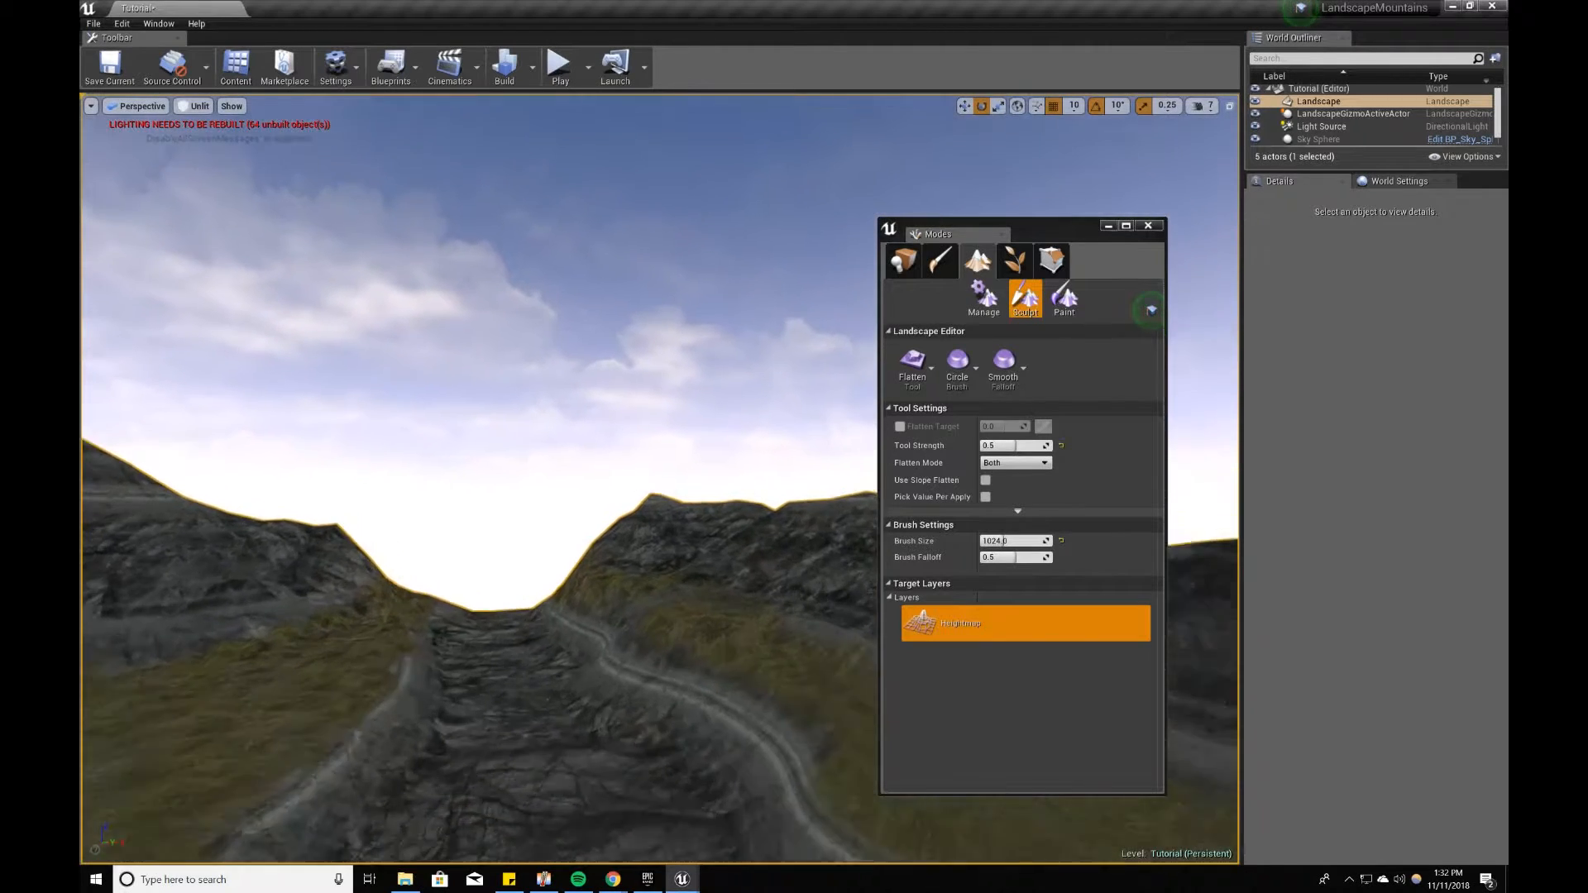
{"action": "right_click_drag", "start_coordinate": [464, 596], "coordinate": [524, 645]}
{"action": "mouse_move", "coordinate": [524, 646]}
{"action": "left_mouse_down"}
{"action": "mouse_move", "coordinate": [663, 610]}
{"action": "mouse_move", "coordinate": [644, 571]}
{"action": "mouse_move", "coordinate": [504, 628]}
{"action": "mouse_move", "coordinate": [711, 534]}
{"action": "left_mouse_up"}
{"action": "right_click_drag", "start_coordinate": [711, 534], "coordinate": [510, 507]}
{"action": "left_click_drag", "start_coordinate": [511, 508], "coordinate": [410, 475]}
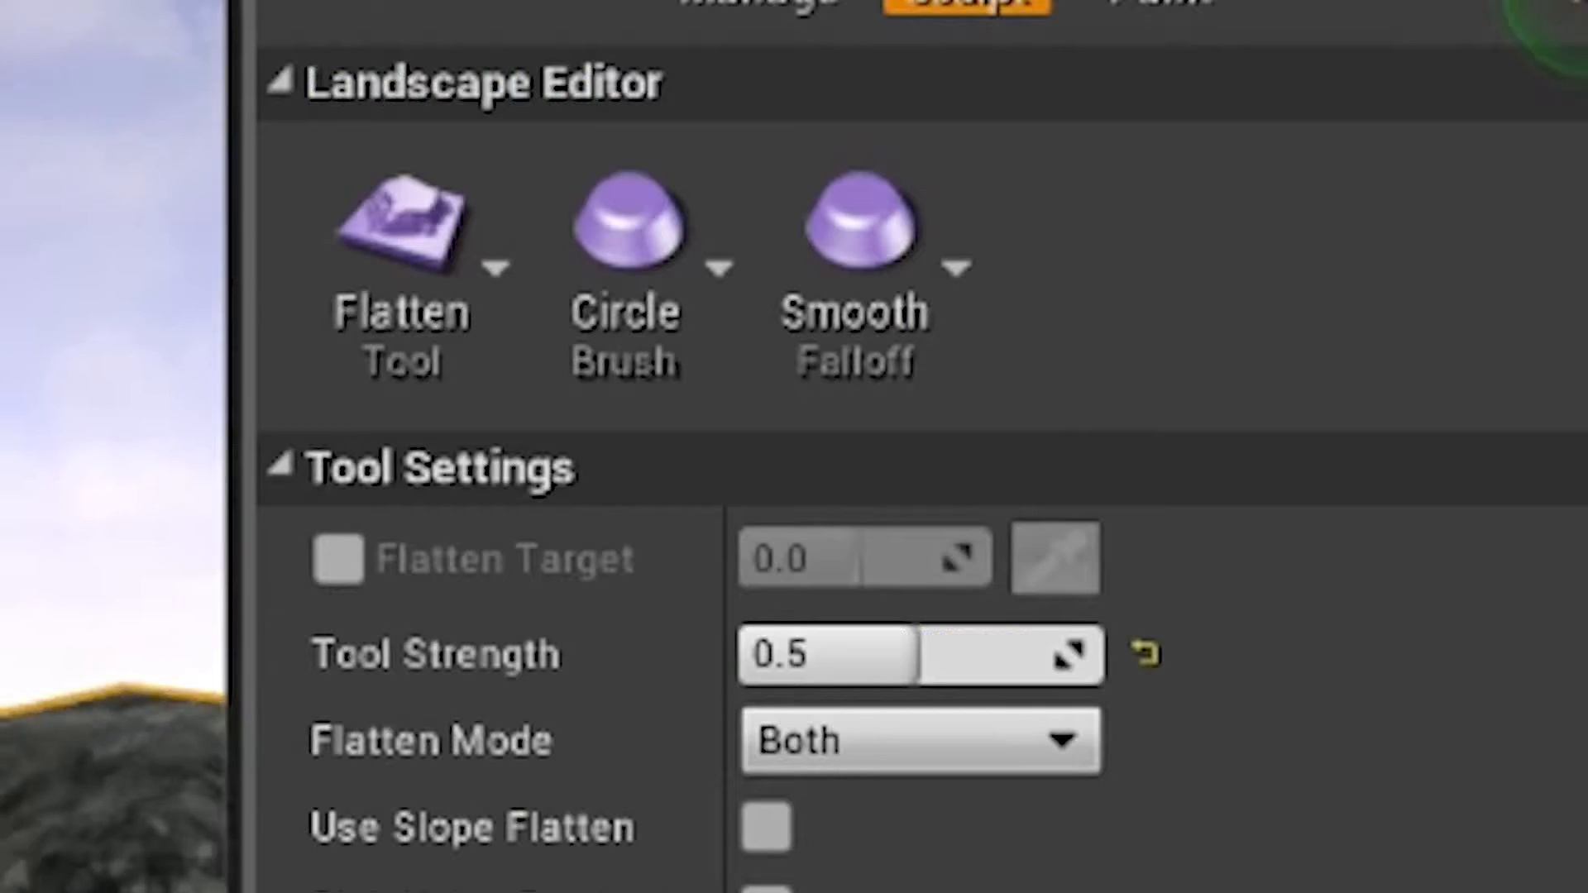
Step: Rework the path's uneven ground beside the grassy banks and return to the Paint tool
{"action": "left_click", "coordinate": [925, 364]}
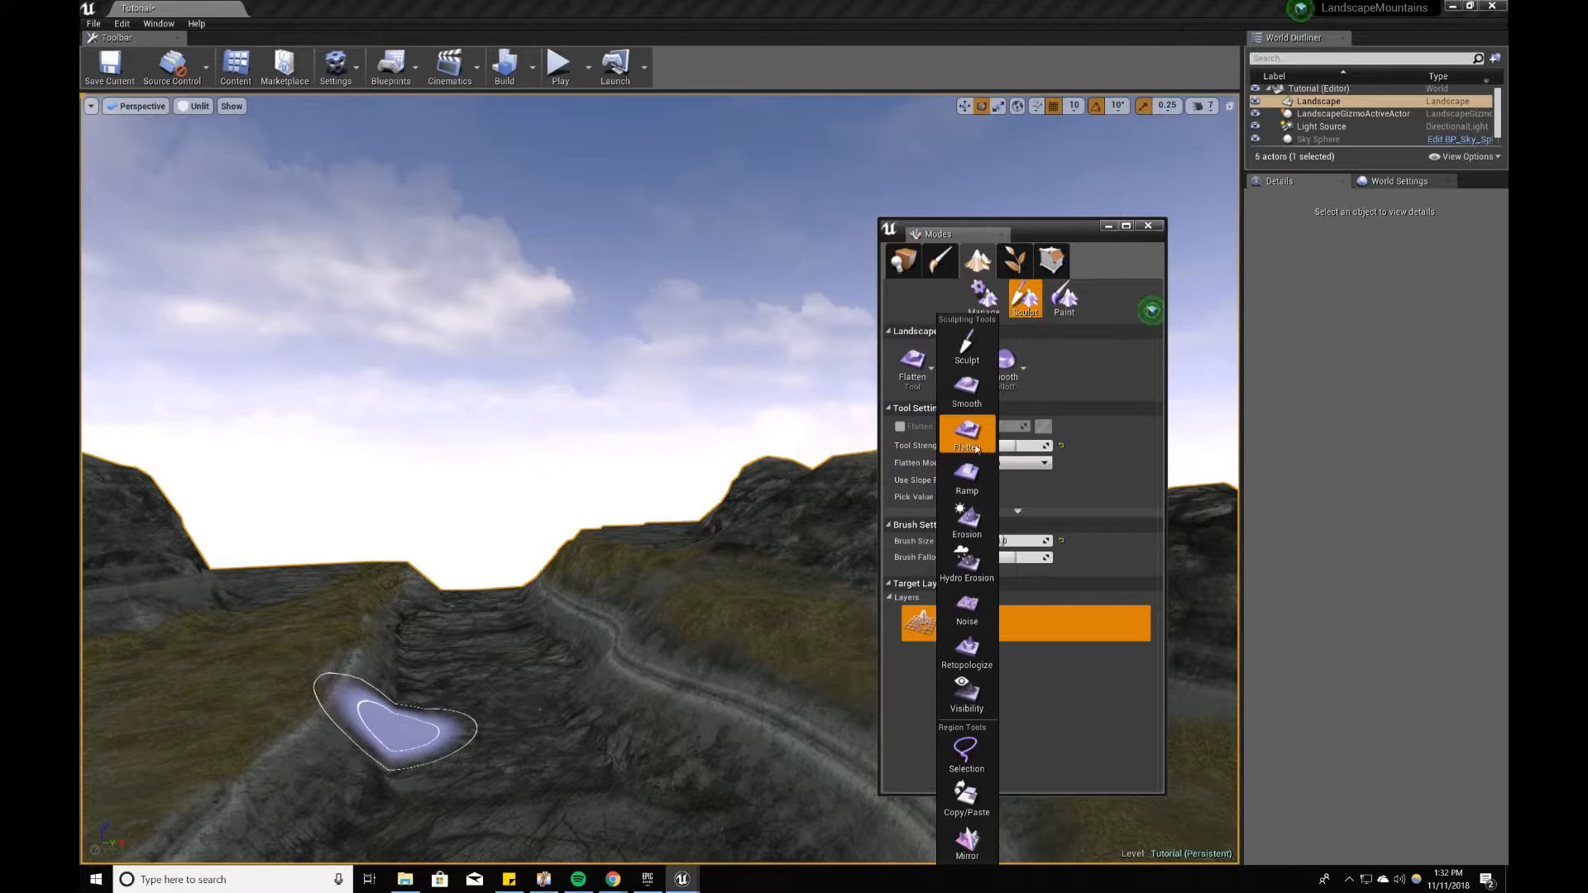
{"action": "left_click", "coordinate": [967, 389]}
{"action": "mouse_move", "coordinate": [388, 716]}
{"action": "right_mouse_down"}
{"action": "mouse_move", "coordinate": [503, 612]}
{"action": "mouse_move", "coordinate": [460, 513]}
{"action": "mouse_move", "coordinate": [621, 443]}
{"action": "mouse_move", "coordinate": [662, 603]}
{"action": "right_mouse_up"}
{"action": "mouse_move", "coordinate": [358, 453]}
{"action": "right_mouse_down"}
{"action": "mouse_move", "coordinate": [273, 488]}
{"action": "mouse_move", "coordinate": [115, 395]}
{"action": "right_mouse_up"}
{"action": "left_click", "coordinate": [1061, 313]}
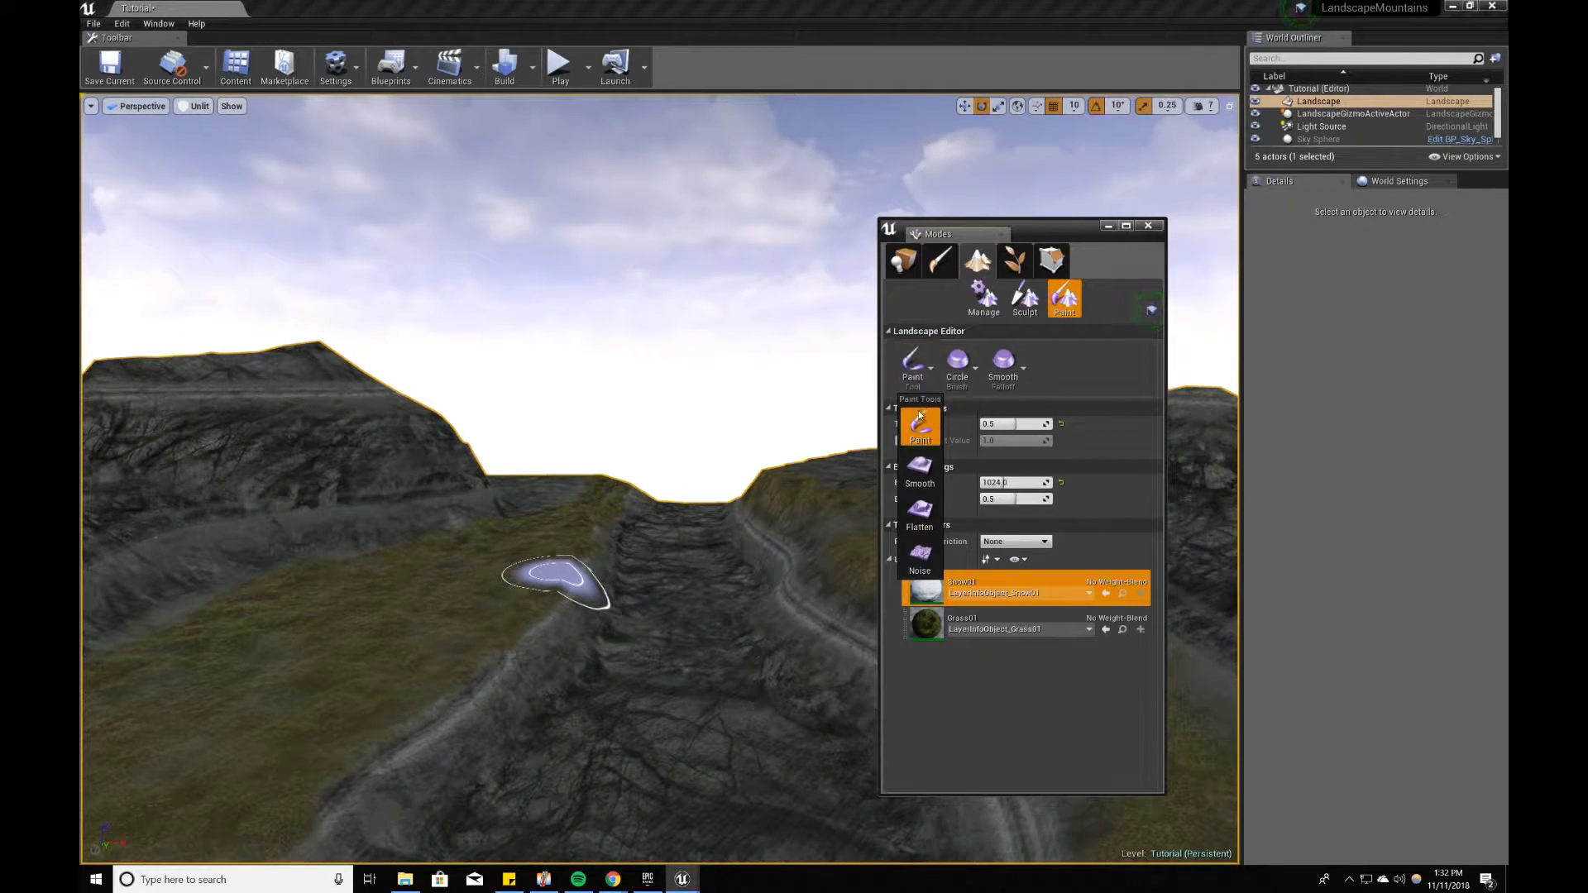
{"action": "left_click", "coordinate": [920, 420]}
Step: Paint a test patch of Snow01 on the grass at the mountain's foot and erase it
{"action": "mouse_move", "coordinate": [597, 660]}
{"action": "right_mouse_down"}
{"action": "mouse_move", "coordinate": [397, 637]}
{"action": "mouse_move", "coordinate": [439, 616]}
{"action": "right_mouse_up"}
{"action": "left_click_drag", "start_coordinate": [597, 660], "coordinate": [413, 710]}
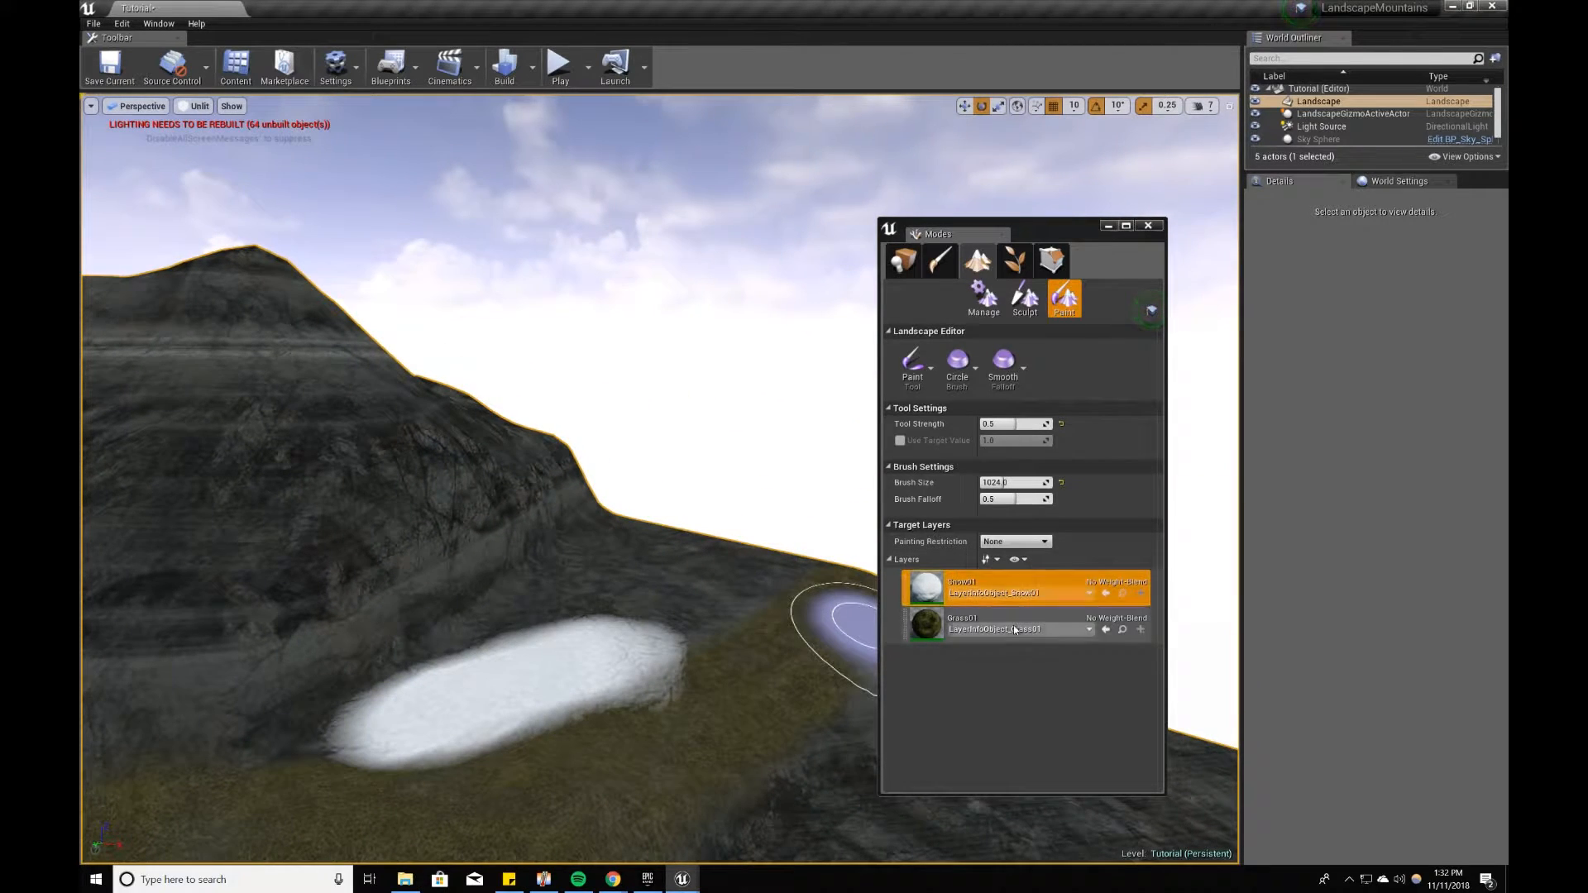
{"action": "left_click", "coordinate": [997, 628]}
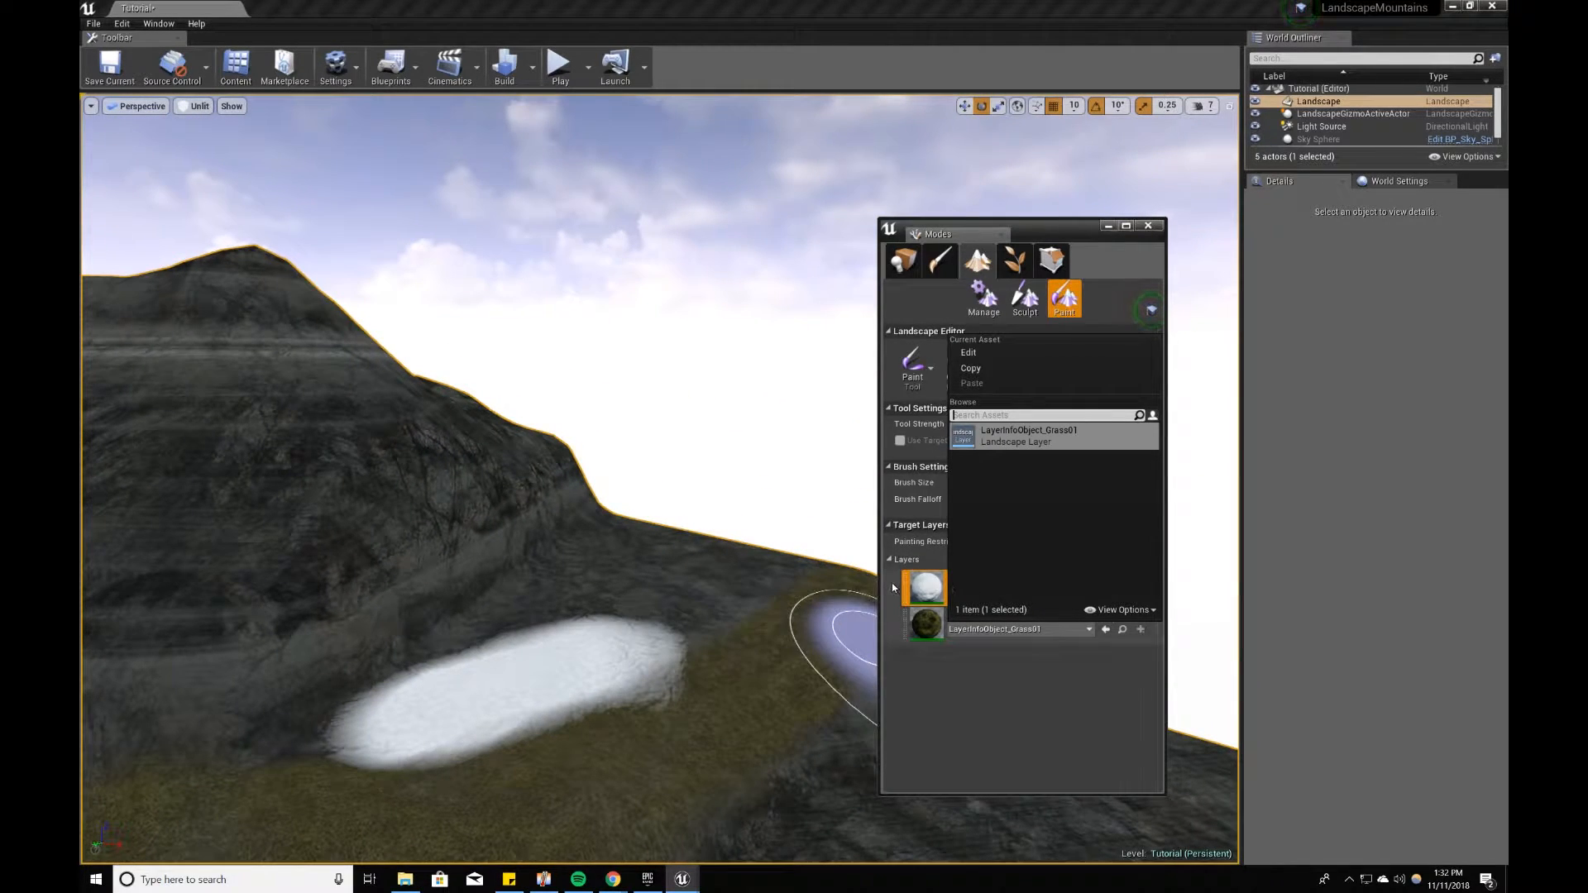
{"action": "left_click", "coordinate": [929, 589]}
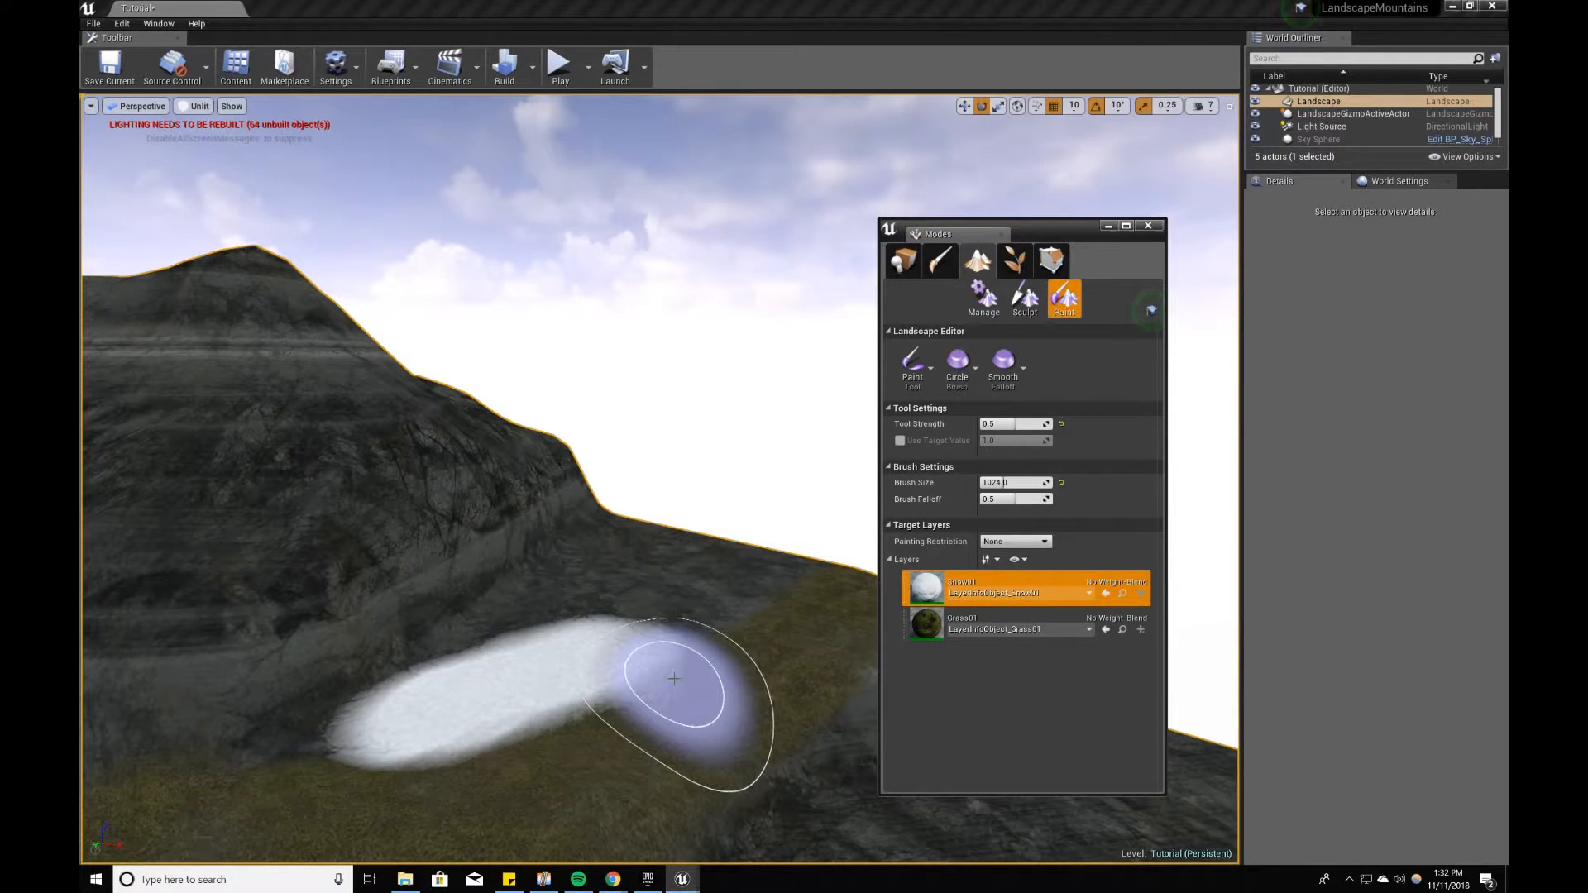
{"action": "mouse_move", "coordinate": [544, 653]}
{"action": "left_mouse_down", "text": "shift"}
{"action": "mouse_move", "coordinate": [444, 705]}
{"action": "mouse_move", "coordinate": [552, 717]}
{"action": "left_mouse_up", "text": "shift"}
Step: Select the Grass01 layer and paint grass over the bare ground beside the mountain's base
{"action": "left_click", "coordinate": [1003, 620]}
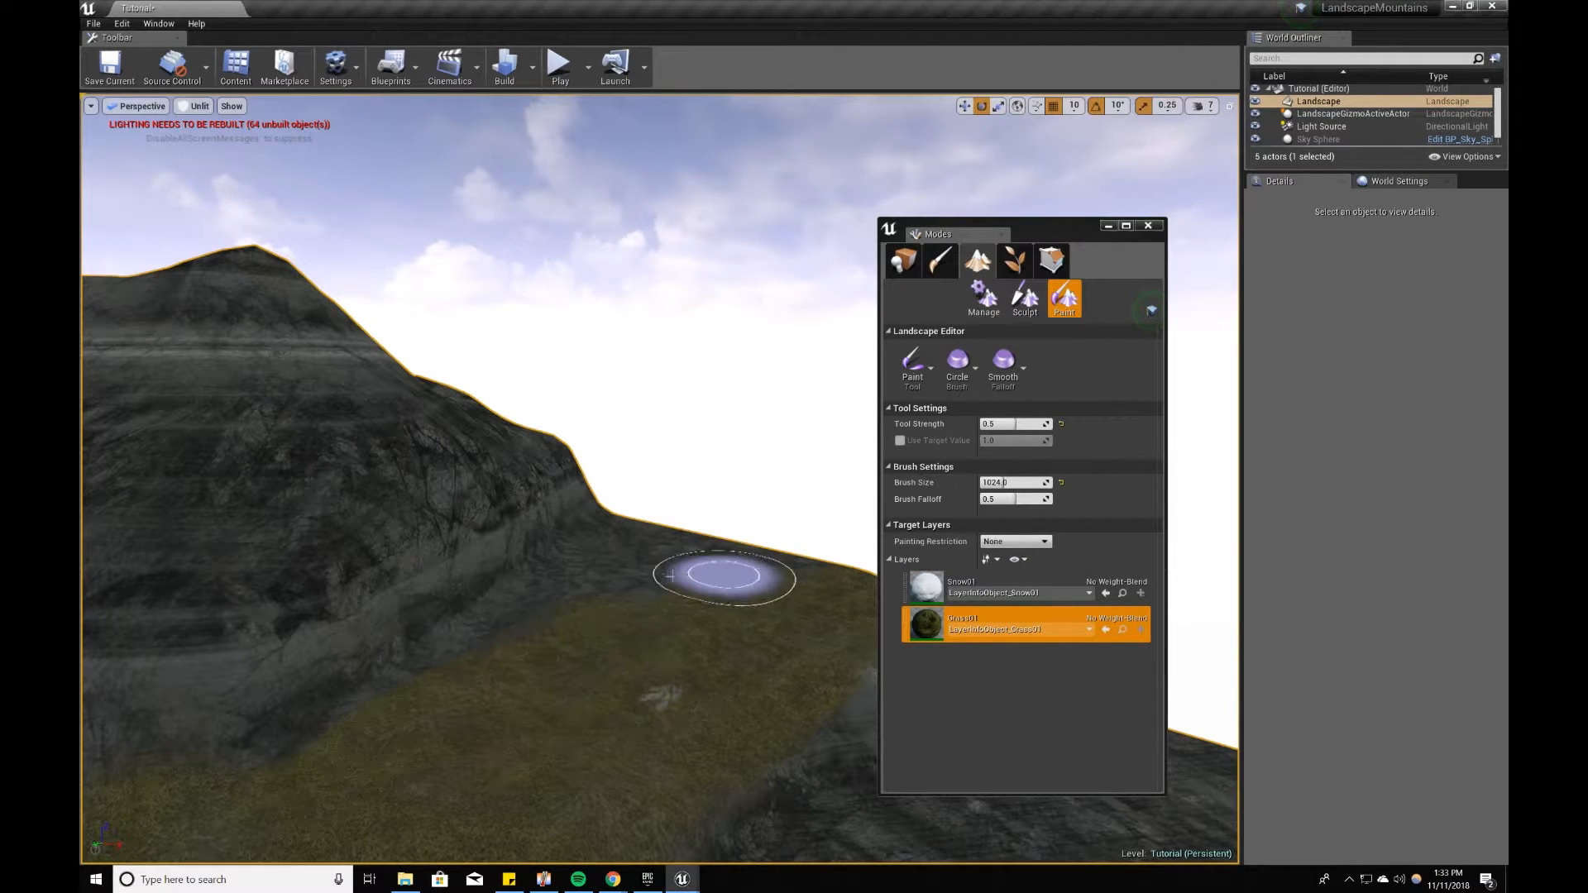
{"action": "mouse_move", "coordinate": [633, 571]}
{"action": "left_mouse_down"}
{"action": "mouse_move", "coordinate": [446, 728]}
{"action": "mouse_move", "coordinate": [592, 578]}
{"action": "mouse_move", "coordinate": [418, 734]}
{"action": "mouse_move", "coordinate": [786, 615]}
{"action": "left_mouse_up"}
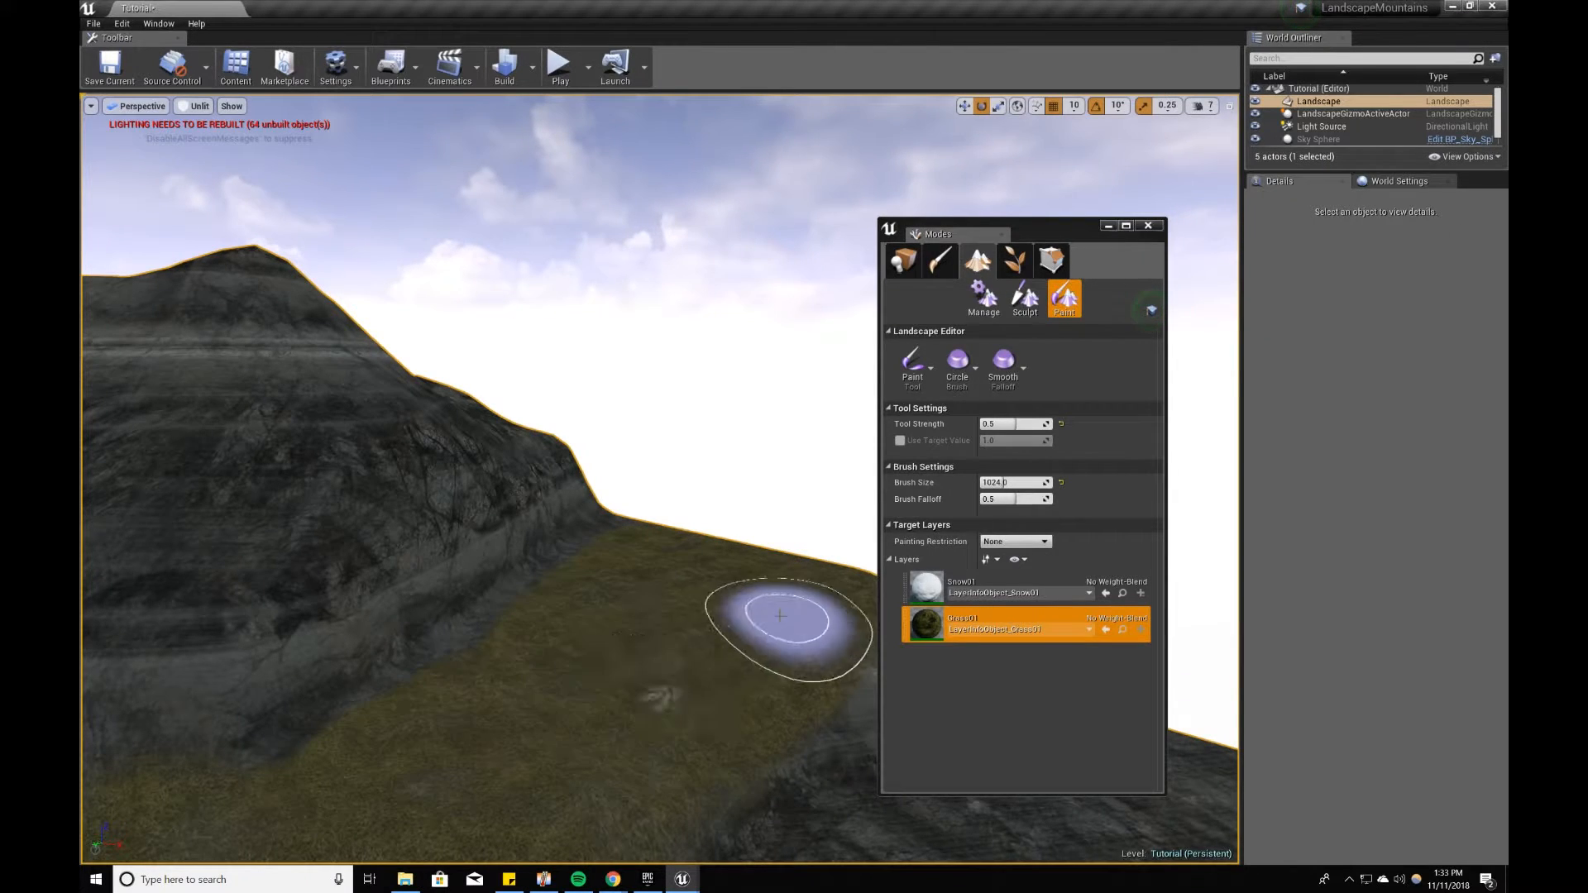
{"action": "mouse_move", "coordinate": [856, 562]}
{"action": "right_mouse_down"}
{"action": "mouse_move", "coordinate": [1084, 579]}
{"action": "mouse_move", "coordinate": [1067, 591]}
{"action": "right_mouse_up"}
{"action": "right_click_drag", "start_coordinate": [781, 610], "coordinate": [894, 620]}
{"action": "left_click_drag", "start_coordinate": [694, 640], "coordinate": [760, 572]}
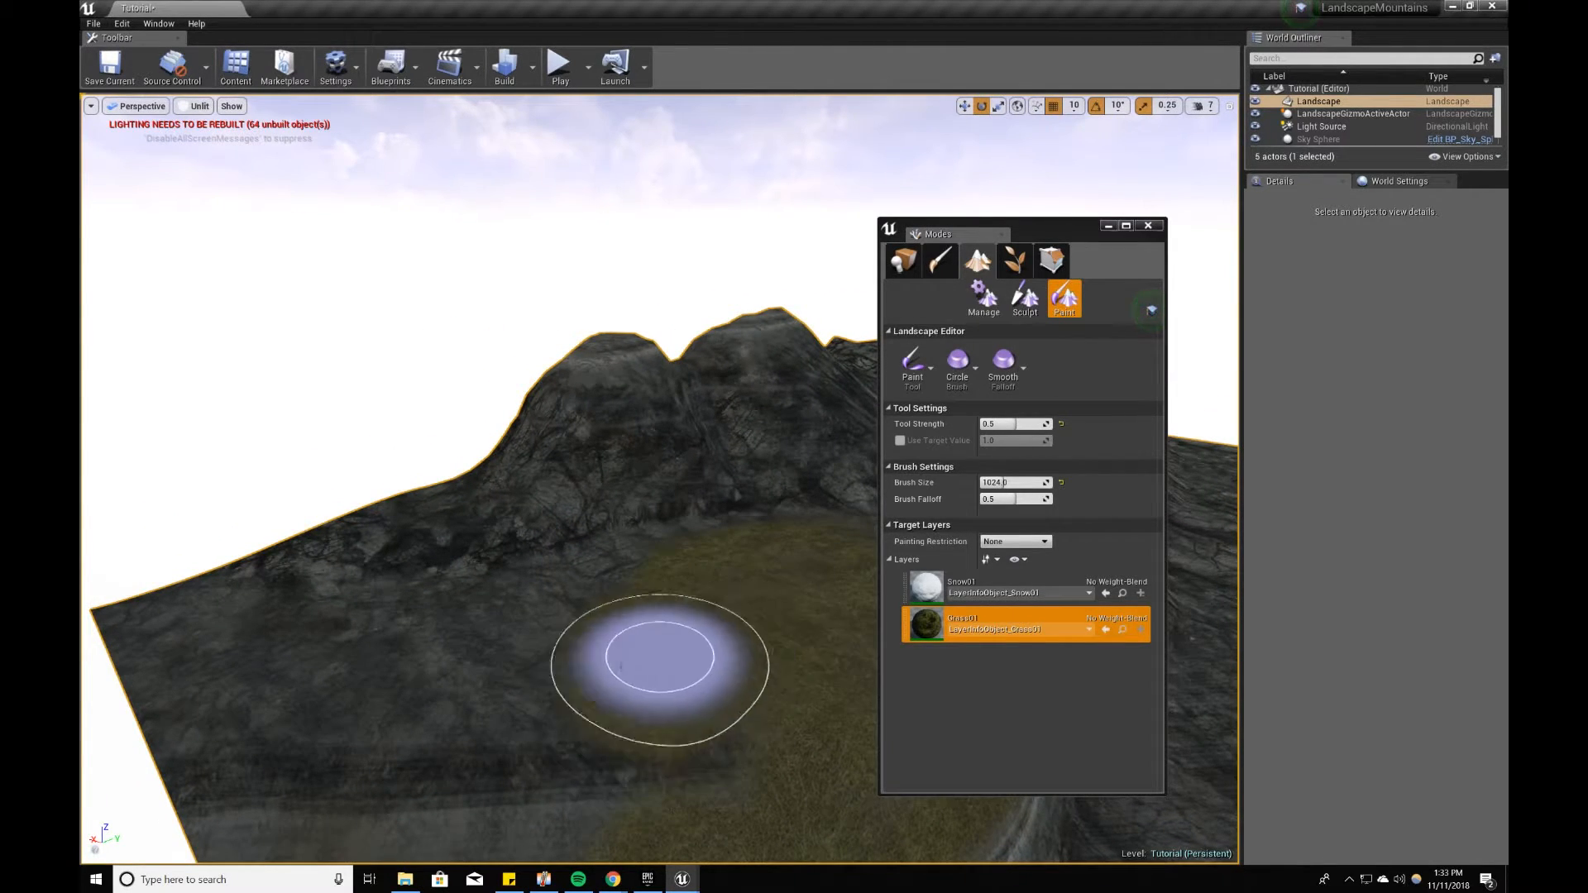
Step: Paint grass over the bare corner of the landscape and along the foot of the mountains there
{"action": "mouse_move", "coordinate": [401, 634]}
{"action": "left_mouse_down"}
{"action": "mouse_move", "coordinate": [177, 595]}
{"action": "mouse_move", "coordinate": [177, 620]}
{"action": "mouse_move", "coordinate": [517, 640]}
{"action": "left_mouse_up"}
{"action": "mouse_move", "coordinate": [429, 694]}
{"action": "left_mouse_down"}
{"action": "mouse_move", "coordinate": [337, 745]}
{"action": "mouse_move", "coordinate": [265, 691]}
{"action": "mouse_move", "coordinate": [514, 734]}
{"action": "mouse_move", "coordinate": [246, 733]}
{"action": "mouse_move", "coordinate": [433, 720]}
{"action": "left_mouse_up"}
{"action": "mouse_move", "coordinate": [486, 720]}
{"action": "right_mouse_down"}
{"action": "mouse_move", "coordinate": [372, 720]}
{"action": "mouse_move", "coordinate": [579, 735]}
{"action": "right_mouse_up"}
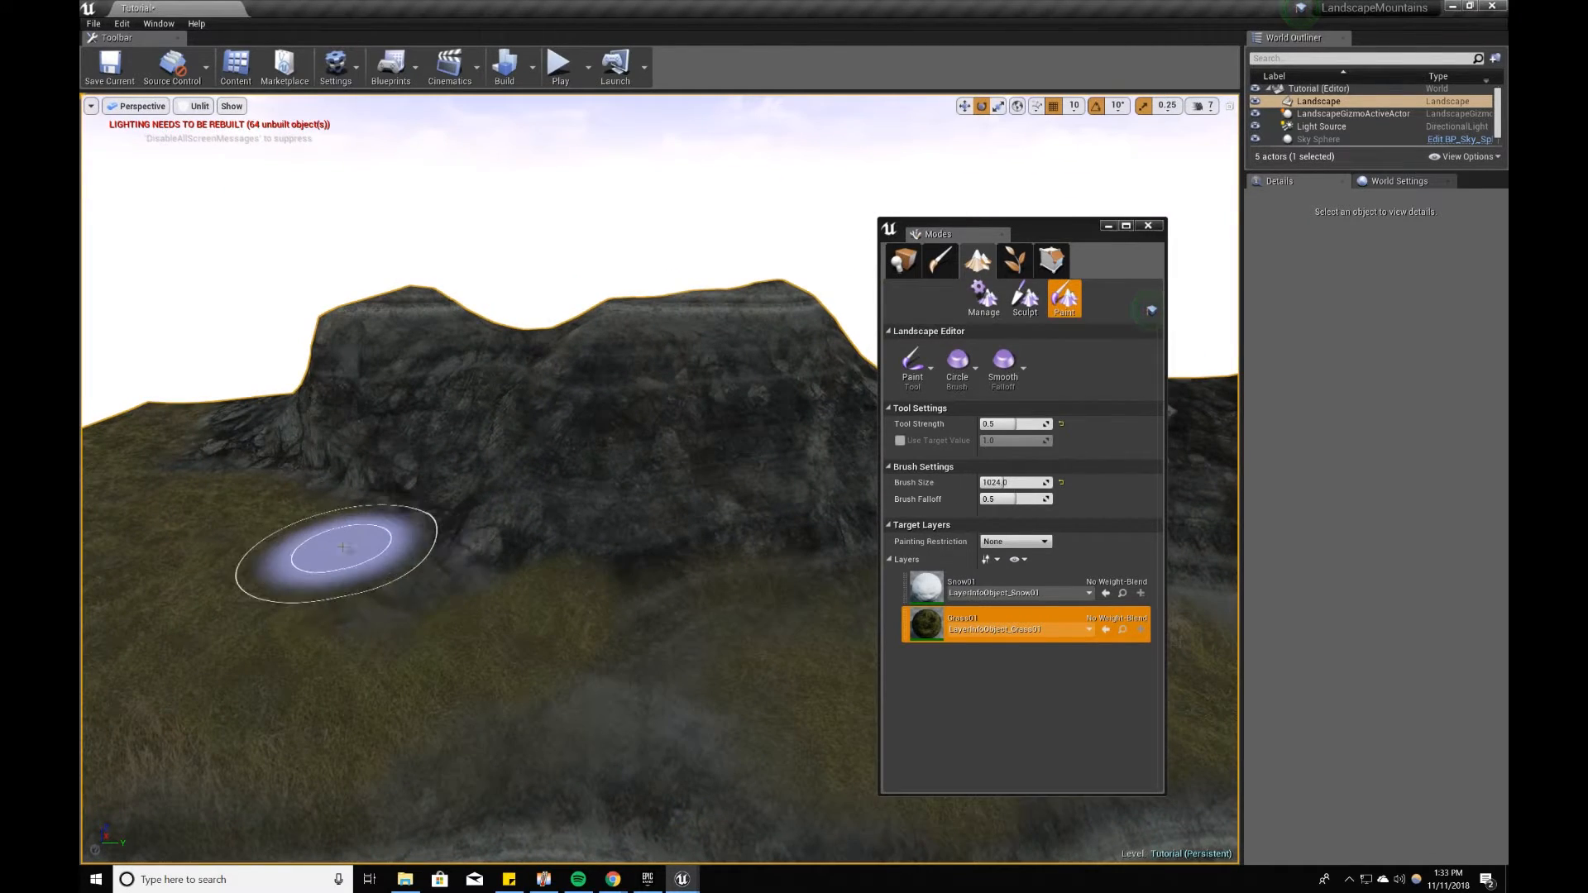
{"action": "right_click_drag", "start_coordinate": [732, 666], "coordinate": [280, 469]}
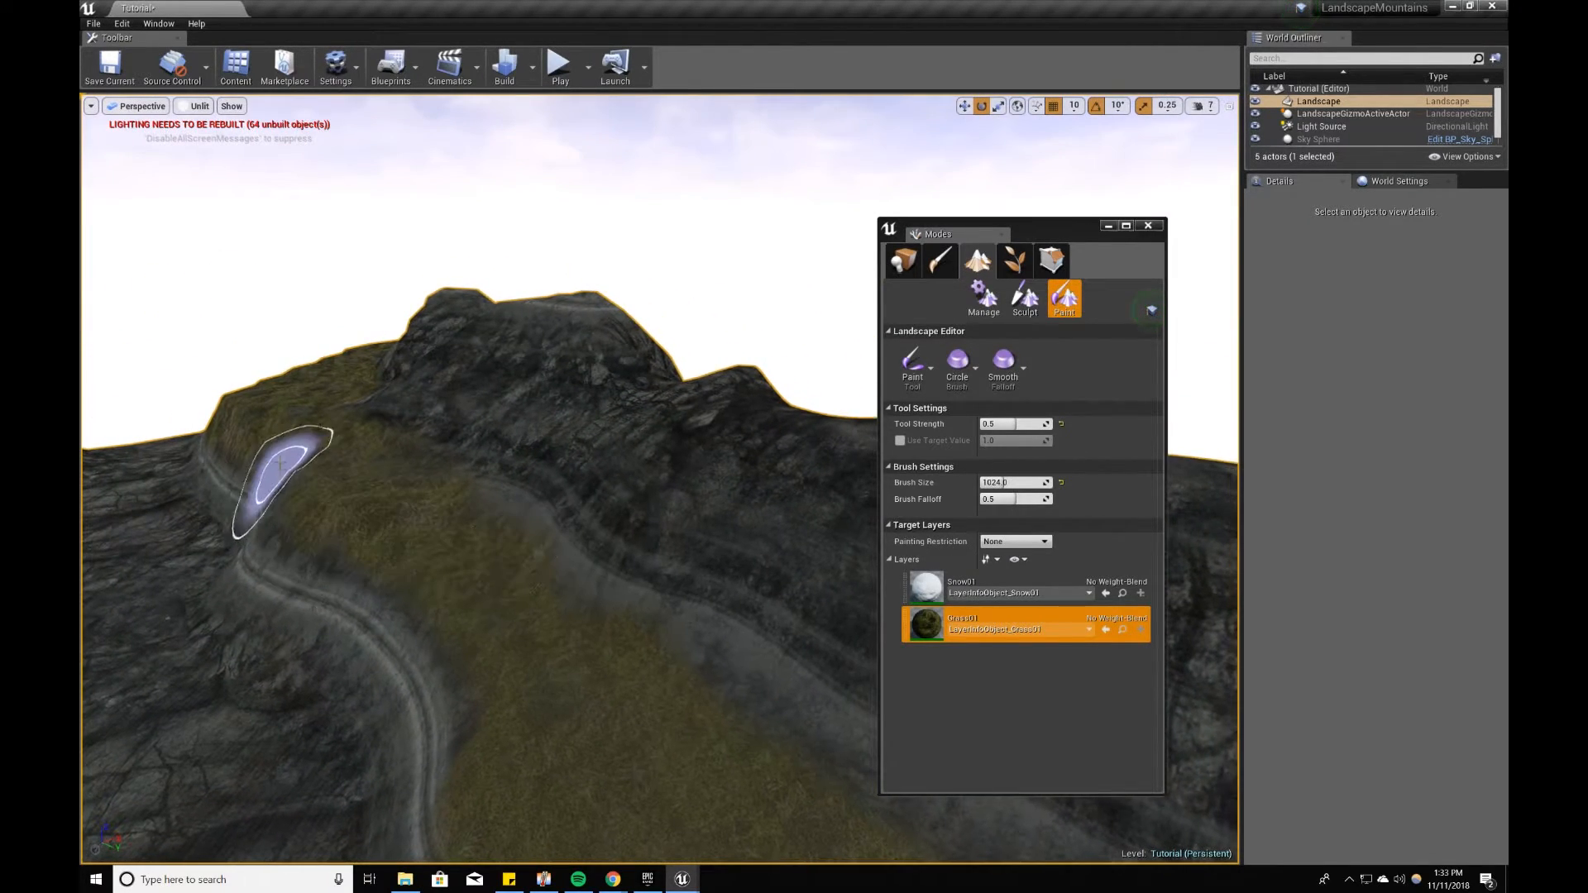
Step: Paint grass over the plateaus' terraced edges and the banks down to the rocky path
{"action": "mouse_move", "coordinate": [496, 530]}
{"action": "right_mouse_down"}
{"action": "mouse_move", "coordinate": [185, 578]}
{"action": "mouse_move", "coordinate": [99, 571]}
{"action": "right_mouse_up"}
{"action": "right_click_drag", "start_coordinate": [703, 497], "coordinate": [736, 500]}
{"action": "left_click_drag", "start_coordinate": [538, 592], "coordinate": [296, 588]}
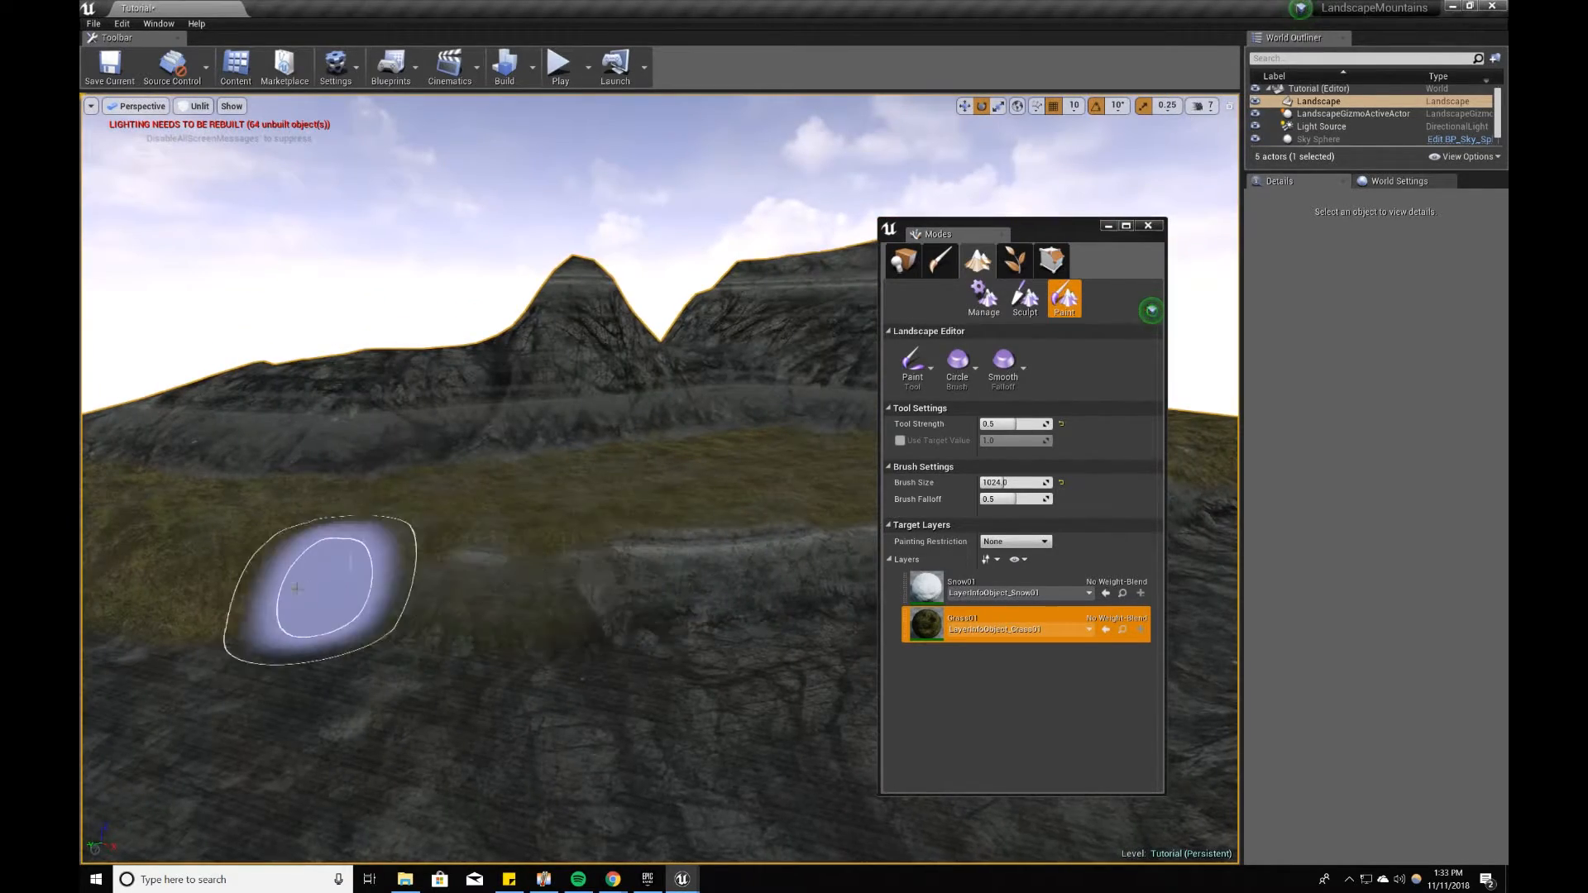
{"action": "right_click_drag", "start_coordinate": [579, 549], "coordinate": [885, 526]}
{"action": "left_click", "coordinate": [940, 530]}
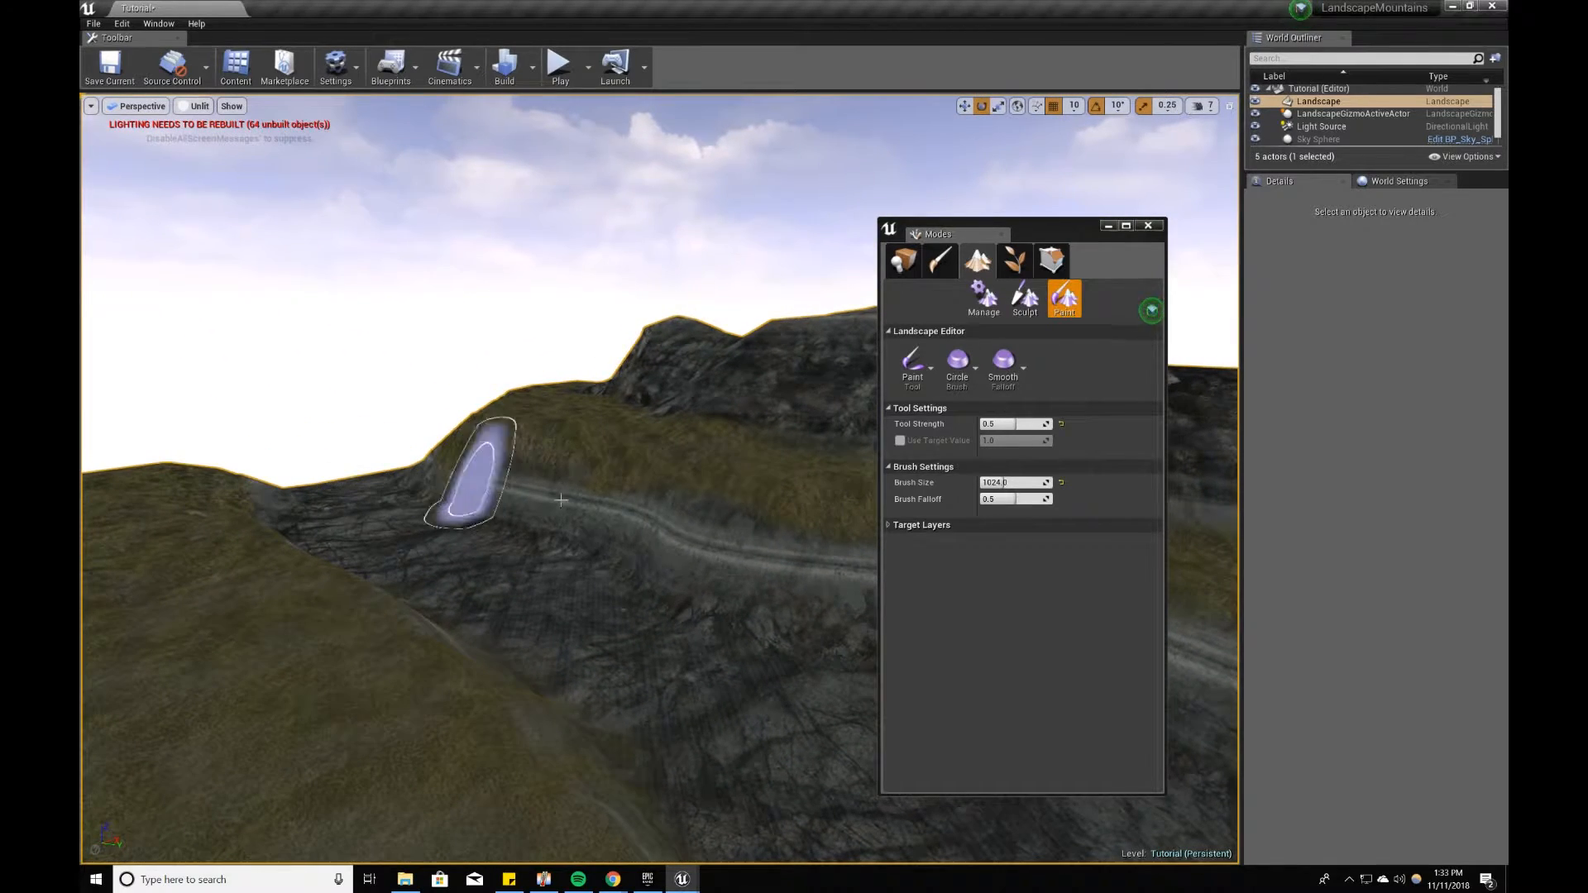
{"action": "right_click_drag", "start_coordinate": [795, 577], "coordinate": [918, 581]}
{"action": "left_click_drag", "start_coordinate": [312, 602], "coordinate": [794, 612]}
{"action": "right_click_drag", "start_coordinate": [794, 612], "coordinate": [910, 604]}
{"action": "mouse_move", "coordinate": [524, 617]}
{"action": "left_mouse_down"}
{"action": "mouse_move", "coordinate": [816, 568]}
{"action": "mouse_move", "coordinate": [266, 603]}
{"action": "mouse_move", "coordinate": [734, 596]}
{"action": "mouse_move", "coordinate": [649, 594]}
{"action": "left_mouse_up"}
{"action": "right_click_drag", "start_coordinate": [649, 594], "coordinate": [393, 569]}
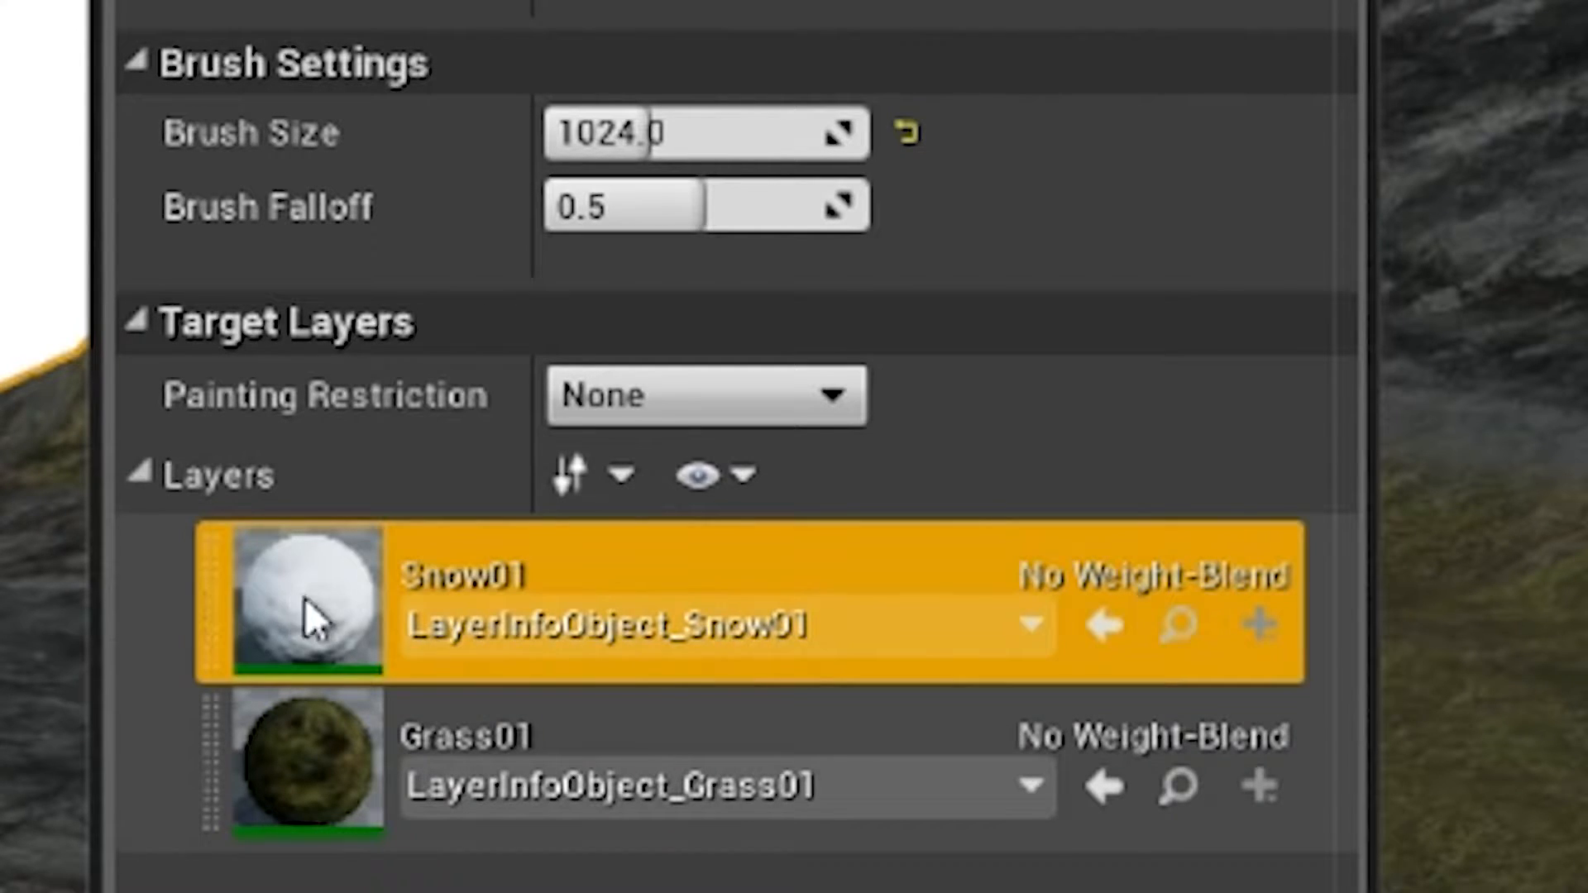
Step: Select the Snow01 layer and paint snow over the mountain peaks and upper slopes around the plateaus
{"action": "left_click", "coordinate": [624, 617]}
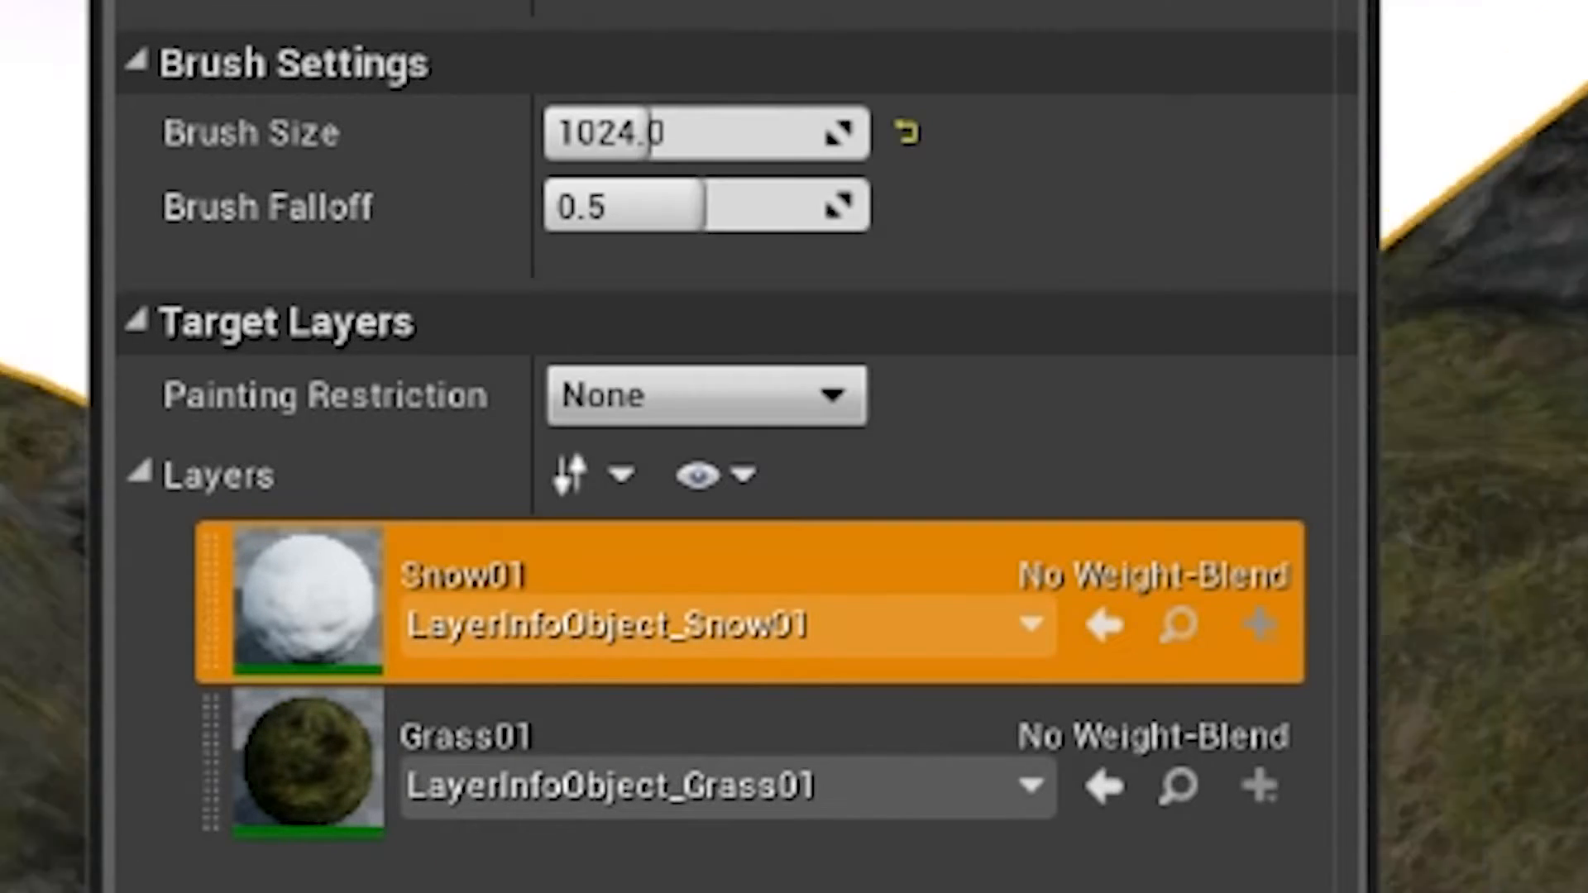
{"action": "right_click_drag", "start_coordinate": [1473, 496], "coordinate": [1564, 497]}
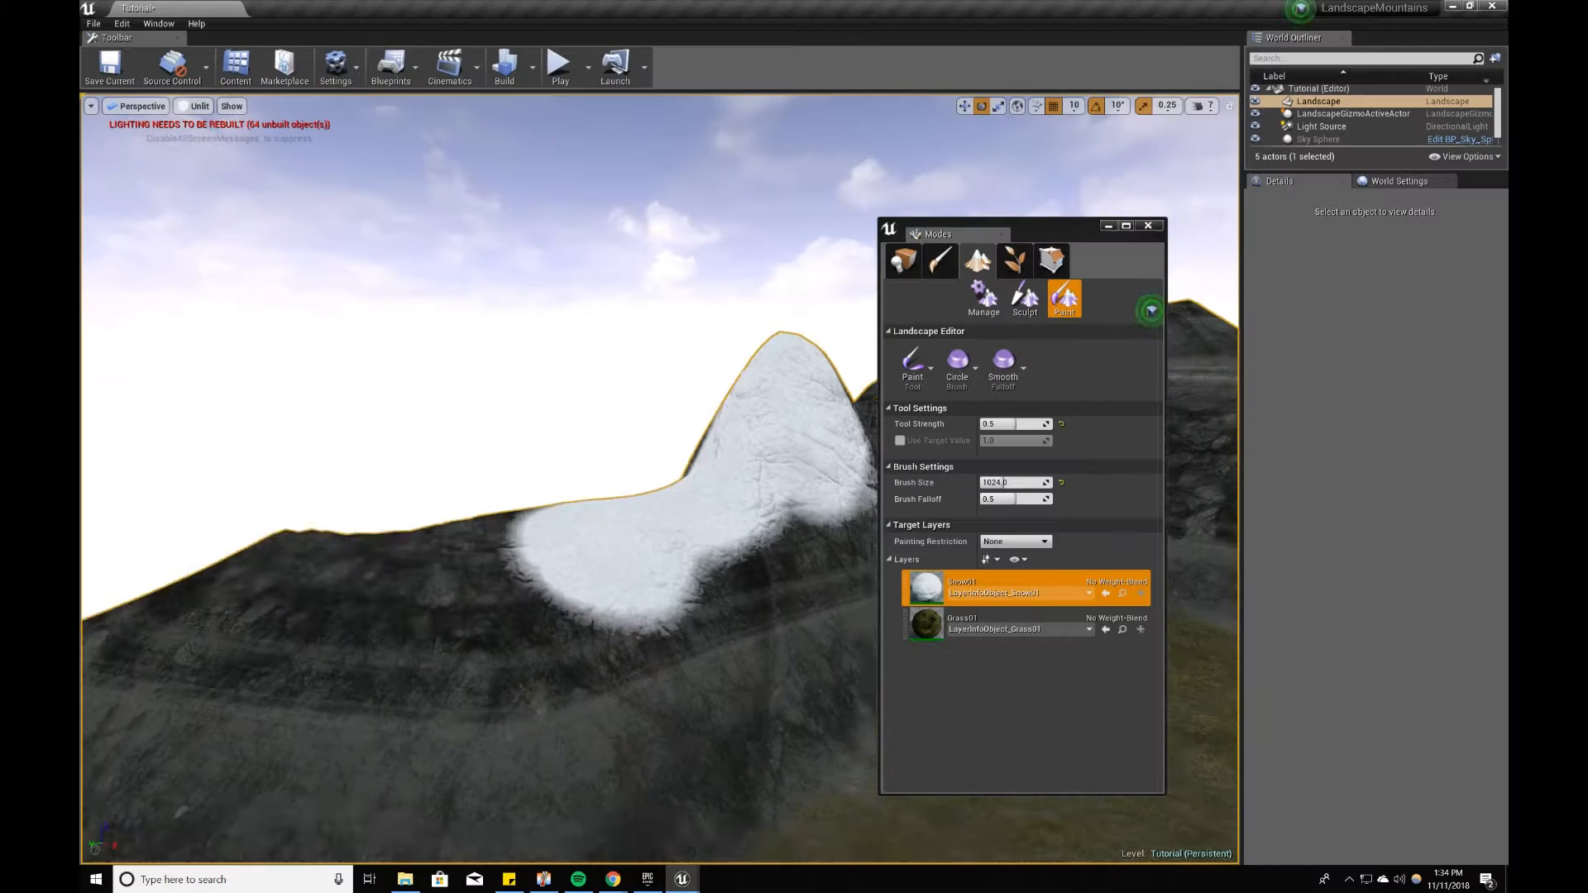
{"action": "left_click_drag", "start_coordinate": [678, 530], "coordinate": [464, 596]}
{"action": "right_click_drag", "start_coordinate": [463, 563], "coordinate": [532, 560]}
{"action": "left_click_drag", "start_coordinate": [532, 560], "coordinate": [629, 661]}
{"action": "mouse_move", "coordinate": [629, 579]}
{"action": "right_mouse_down"}
{"action": "mouse_move", "coordinate": [562, 571]}
{"action": "mouse_move", "coordinate": [629, 546]}
{"action": "right_mouse_up"}
{"action": "mouse_move", "coordinate": [596, 521]}
{"action": "left_mouse_down"}
{"action": "mouse_move", "coordinate": [775, 508]}
{"action": "mouse_move", "coordinate": [794, 438]}
{"action": "left_mouse_up"}
{"action": "right_click_drag", "start_coordinate": [661, 529], "coordinate": [827, 537]}
{"action": "left_click_drag", "start_coordinate": [364, 529], "coordinate": [389, 556]}
{"action": "right_click_drag", "start_coordinate": [390, 557], "coordinate": [348, 529]}
{"action": "left_click_drag", "start_coordinate": [631, 432], "coordinate": [571, 397]}
{"action": "right_click_drag", "start_coordinate": [570, 397], "coordinate": [414, 414]}
{"action": "left_click_drag", "start_coordinate": [372, 596], "coordinate": [257, 673]}
{"action": "mouse_move", "coordinate": [257, 672]}
{"action": "right_mouse_down"}
{"action": "mouse_move", "coordinate": [463, 629]}
{"action": "mouse_move", "coordinate": [579, 563]}
{"action": "right_mouse_up"}
{"action": "left_click_drag", "start_coordinate": [703, 579], "coordinate": [518, 550]}
{"action": "right_click_drag", "start_coordinate": [518, 549], "coordinate": [629, 530]}
{"action": "mouse_move", "coordinate": [711, 546]}
{"action": "left_mouse_down"}
{"action": "mouse_move", "coordinate": [610, 532]}
{"action": "mouse_move", "coordinate": [398, 563]}
{"action": "left_mouse_up"}
{"action": "mouse_move", "coordinate": [397, 563]}
{"action": "right_mouse_down"}
{"action": "mouse_move", "coordinate": [331, 562]}
{"action": "mouse_move", "coordinate": [579, 530]}
{"action": "right_mouse_up"}
{"action": "left_click_drag", "start_coordinate": [579, 530], "coordinate": [695, 613]}
{"action": "mouse_move", "coordinate": [579, 562]}
{"action": "right_mouse_down"}
{"action": "mouse_move", "coordinate": [736, 554]}
{"action": "mouse_move", "coordinate": [497, 546]}
{"action": "right_mouse_up"}
{"action": "right_click_drag", "start_coordinate": [406, 720], "coordinate": [745, 670]}
{"action": "left_click_drag", "start_coordinate": [571, 604], "coordinate": [509, 622]}
{"action": "right_click_drag", "start_coordinate": [433, 536], "coordinate": [695, 546]}
{"action": "left_click_drag", "start_coordinate": [628, 661], "coordinate": [535, 651]}
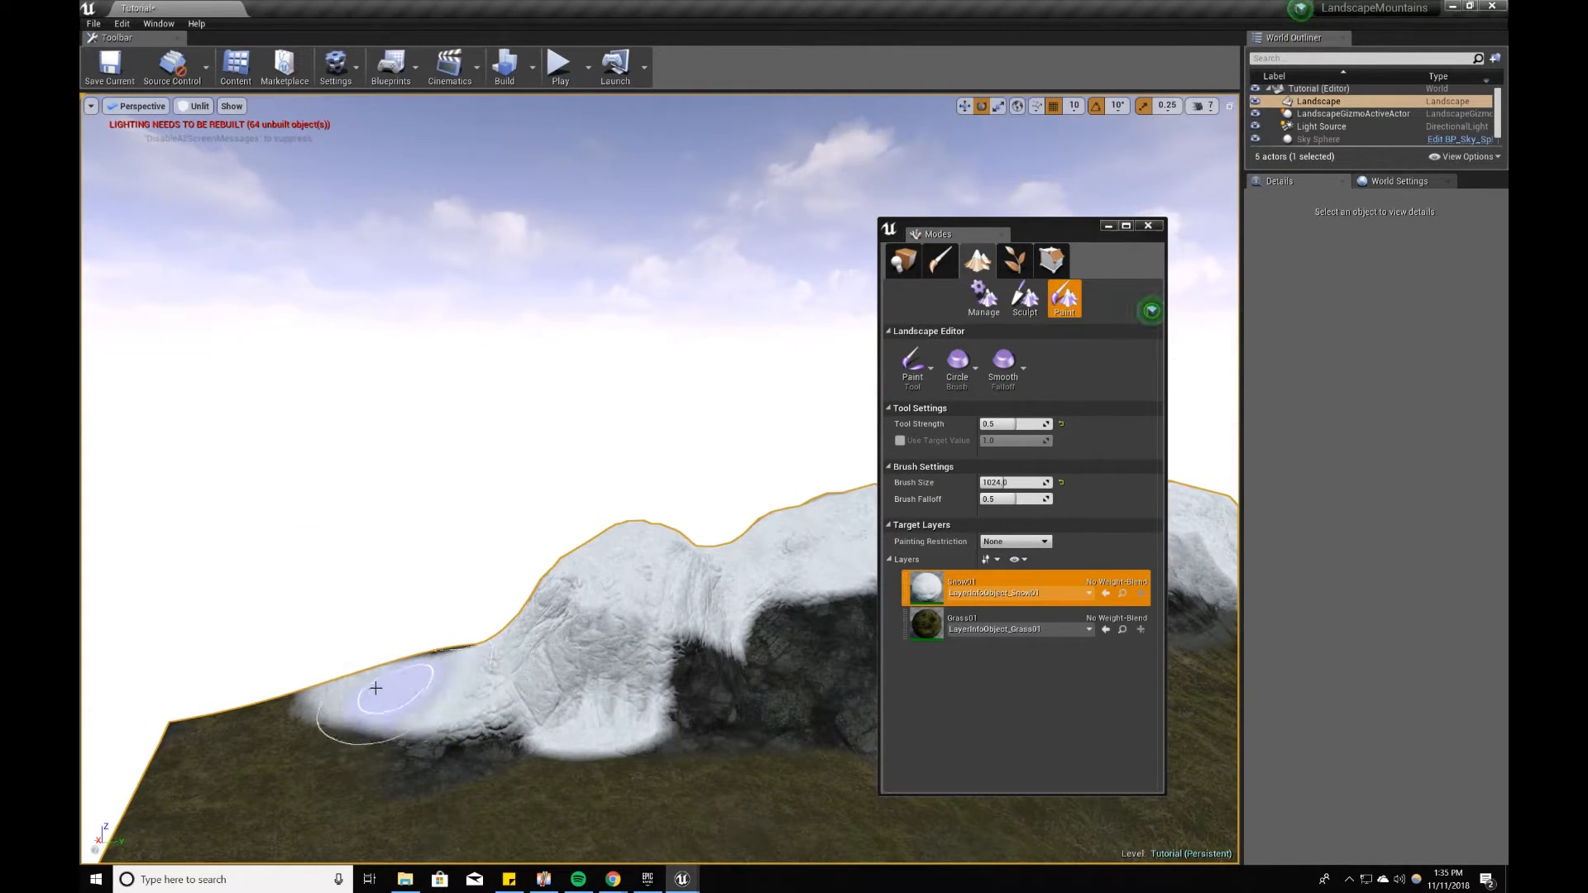
Step: Extend the snow down the mountainsides to the edge of the grass
{"action": "right_click_drag", "start_coordinate": [486, 649], "coordinate": [649, 584]}
{"action": "right_click_drag", "start_coordinate": [847, 581], "coordinate": [439, 621]}
{"action": "right_click_drag", "start_coordinate": [739, 620], "coordinate": [745, 630]}
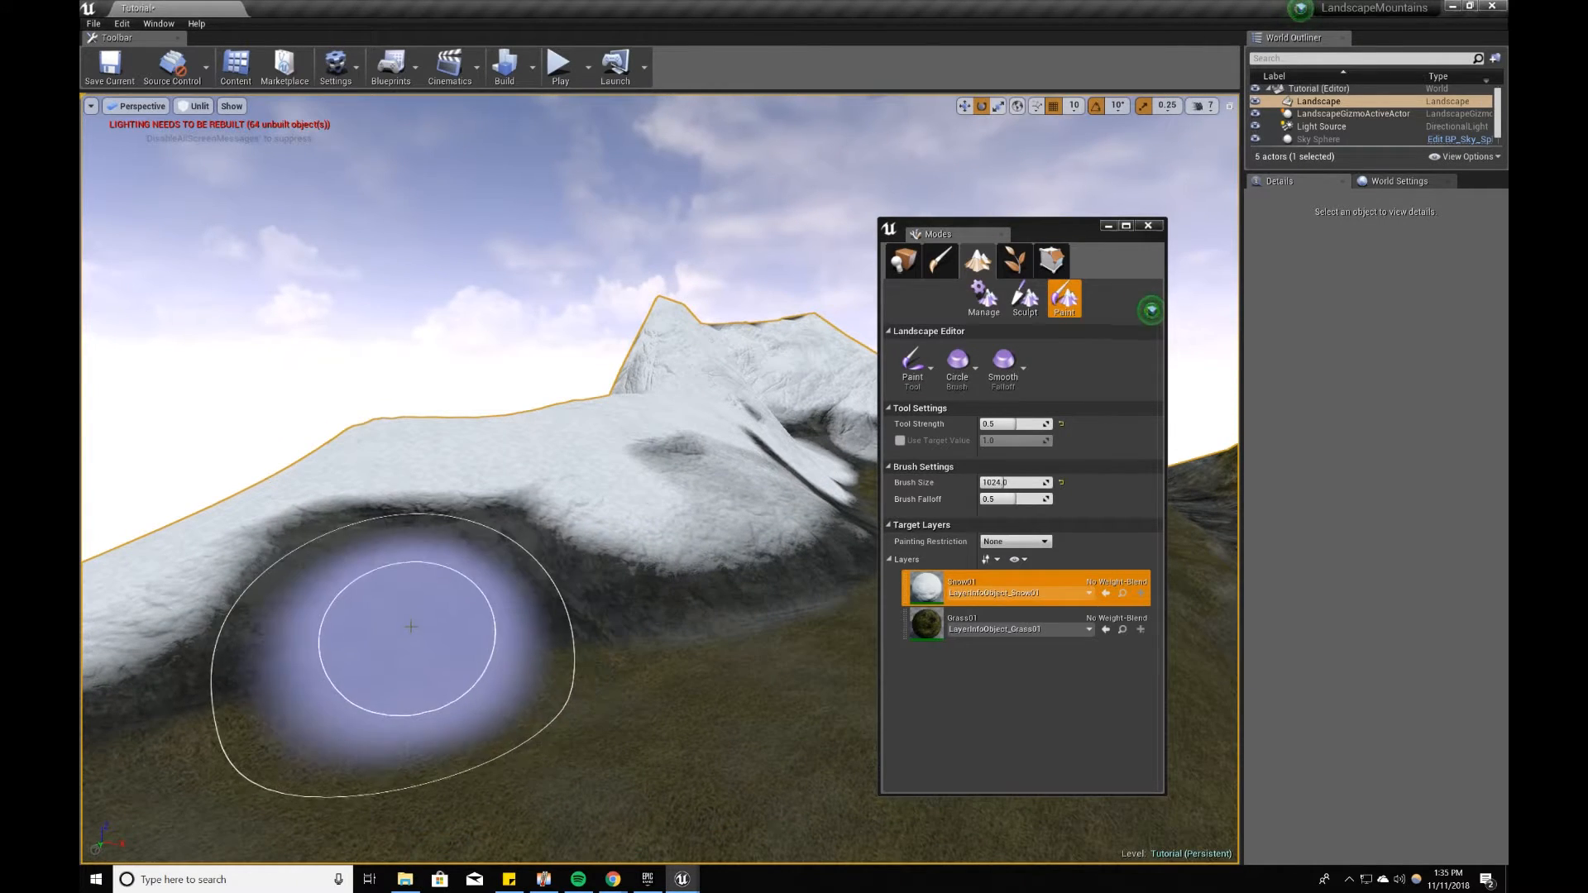
{"action": "right_click_drag", "start_coordinate": [382, 606], "coordinate": [240, 604]}
{"action": "left_click_drag", "start_coordinate": [282, 558], "coordinate": [745, 460]}
{"action": "mouse_move", "coordinate": [745, 460]}
{"action": "right_mouse_down"}
{"action": "mouse_move", "coordinate": [649, 460]}
{"action": "mouse_move", "coordinate": [613, 496]}
{"action": "mouse_move", "coordinate": [703, 488]}
{"action": "right_mouse_up"}
{"action": "left_click_drag", "start_coordinate": [728, 488], "coordinate": [688, 542]}
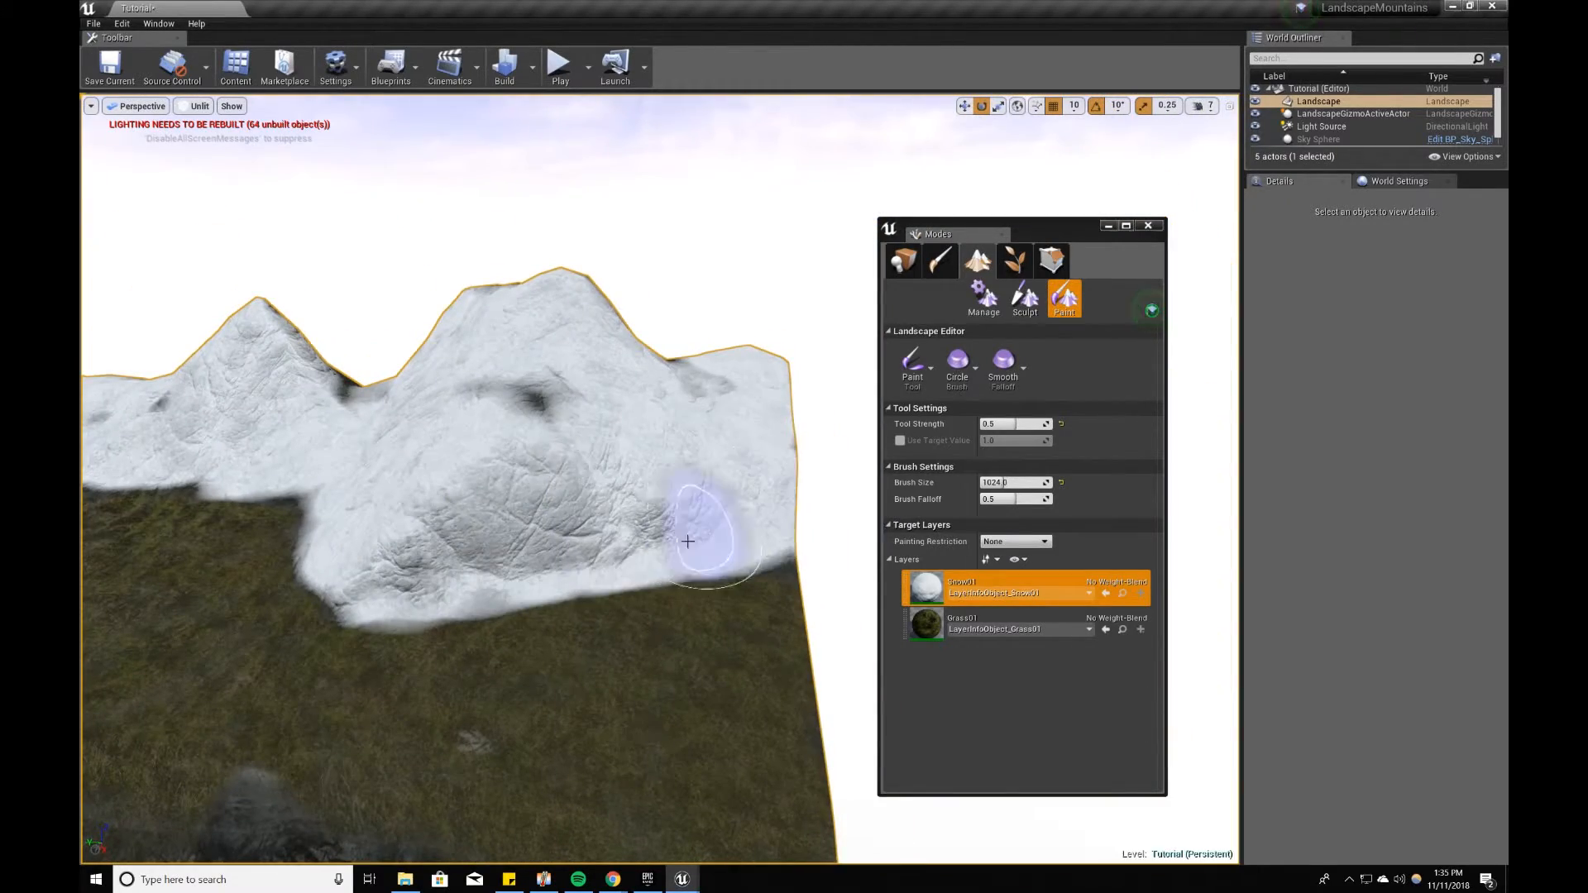
Step: Cover the remaining bare rock patches on the mountains near the landscape's corner with snow
{"action": "right_click_drag", "start_coordinate": [688, 542], "coordinate": [479, 456]}
{"action": "left_click_drag", "start_coordinate": [480, 459], "coordinate": [673, 720]}
{"action": "right_click_drag", "start_coordinate": [673, 719], "coordinate": [720, 718]}
{"action": "mouse_move", "coordinate": [680, 635]}
{"action": "right_mouse_down"}
{"action": "mouse_move", "coordinate": [579, 579]}
{"action": "mouse_move", "coordinate": [653, 583]}
{"action": "mouse_move", "coordinate": [293, 550]}
{"action": "right_mouse_up"}
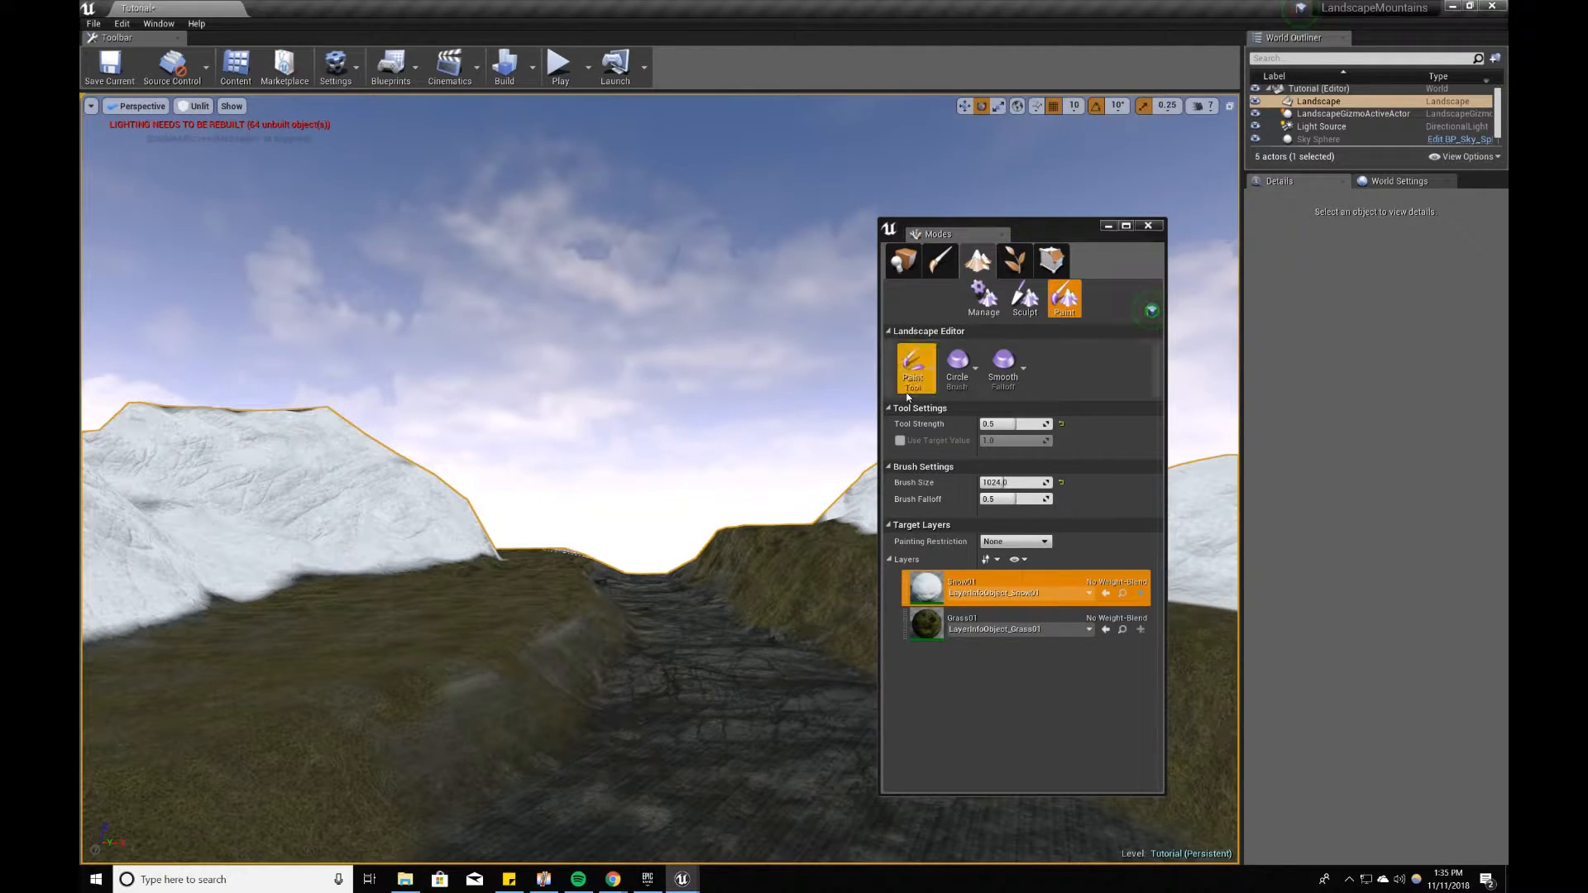
{"action": "left_click", "coordinate": [1011, 370]}
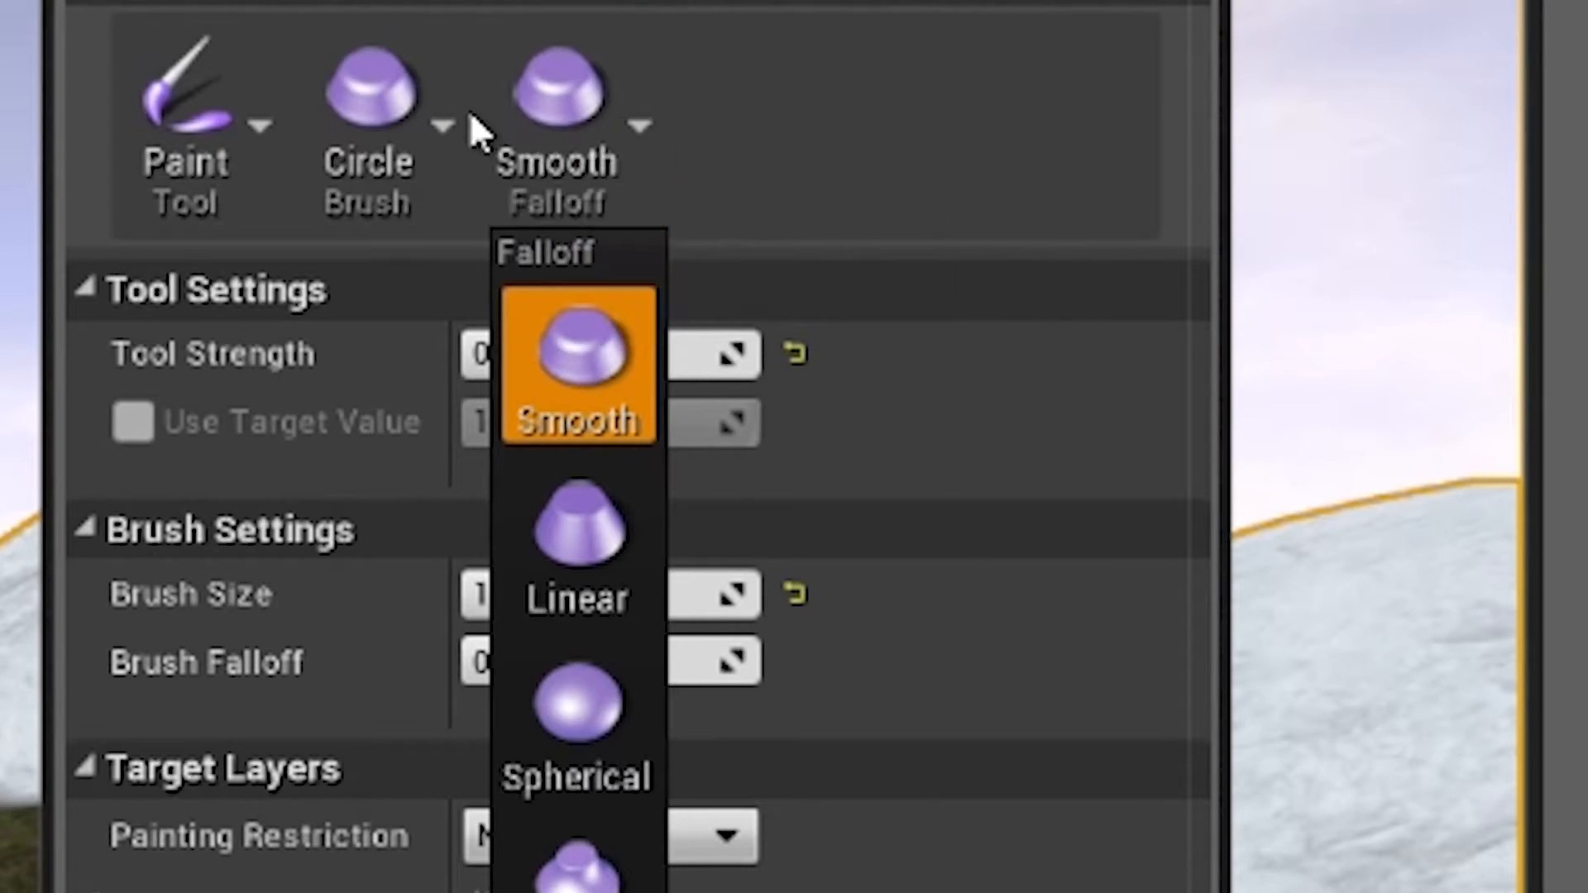
{"action": "left_click", "coordinate": [963, 368]}
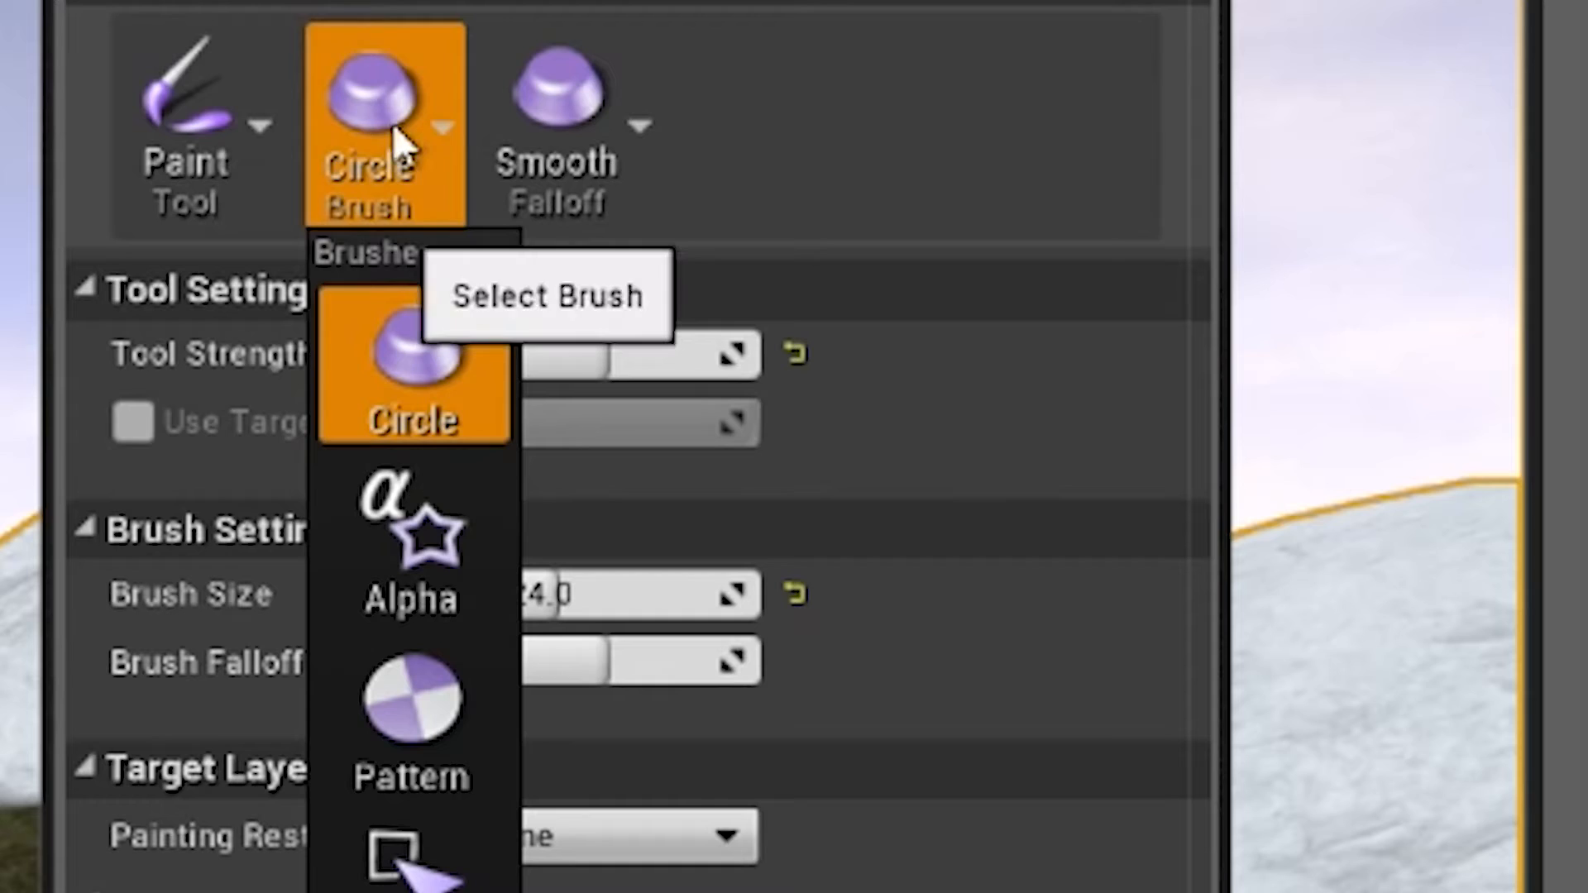
{"action": "left_click", "coordinate": [201, 153]}
{"action": "left_click", "coordinate": [230, 151]}
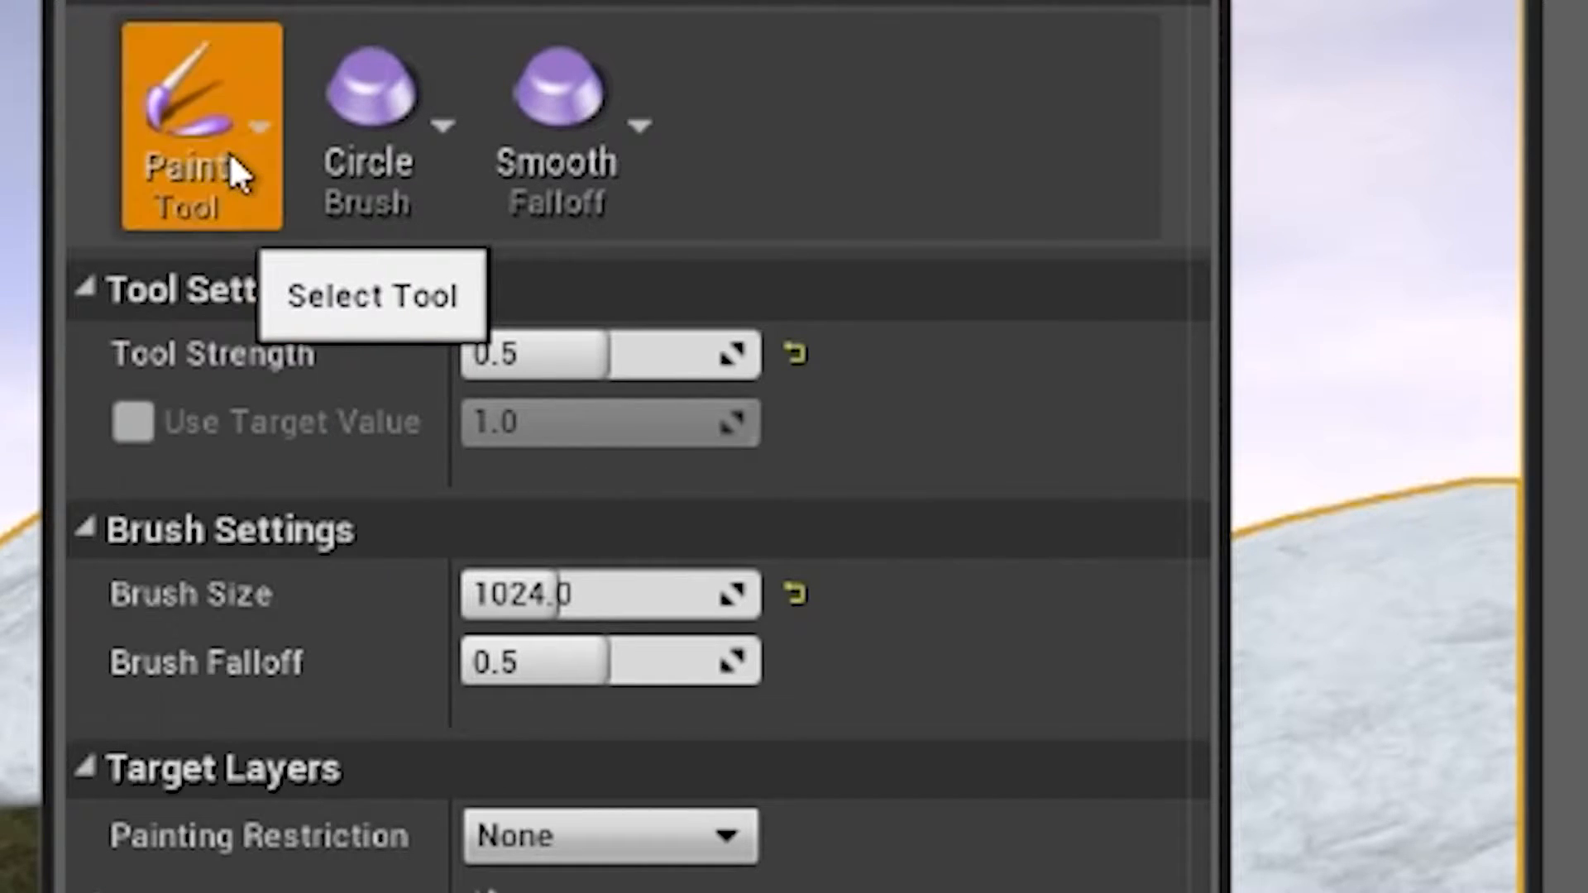
Step: Set the Paint tool's strength to 0.25, its brush falloff to 0.75 and its brush size to 512
{"action": "left_click", "coordinate": [571, 362]}
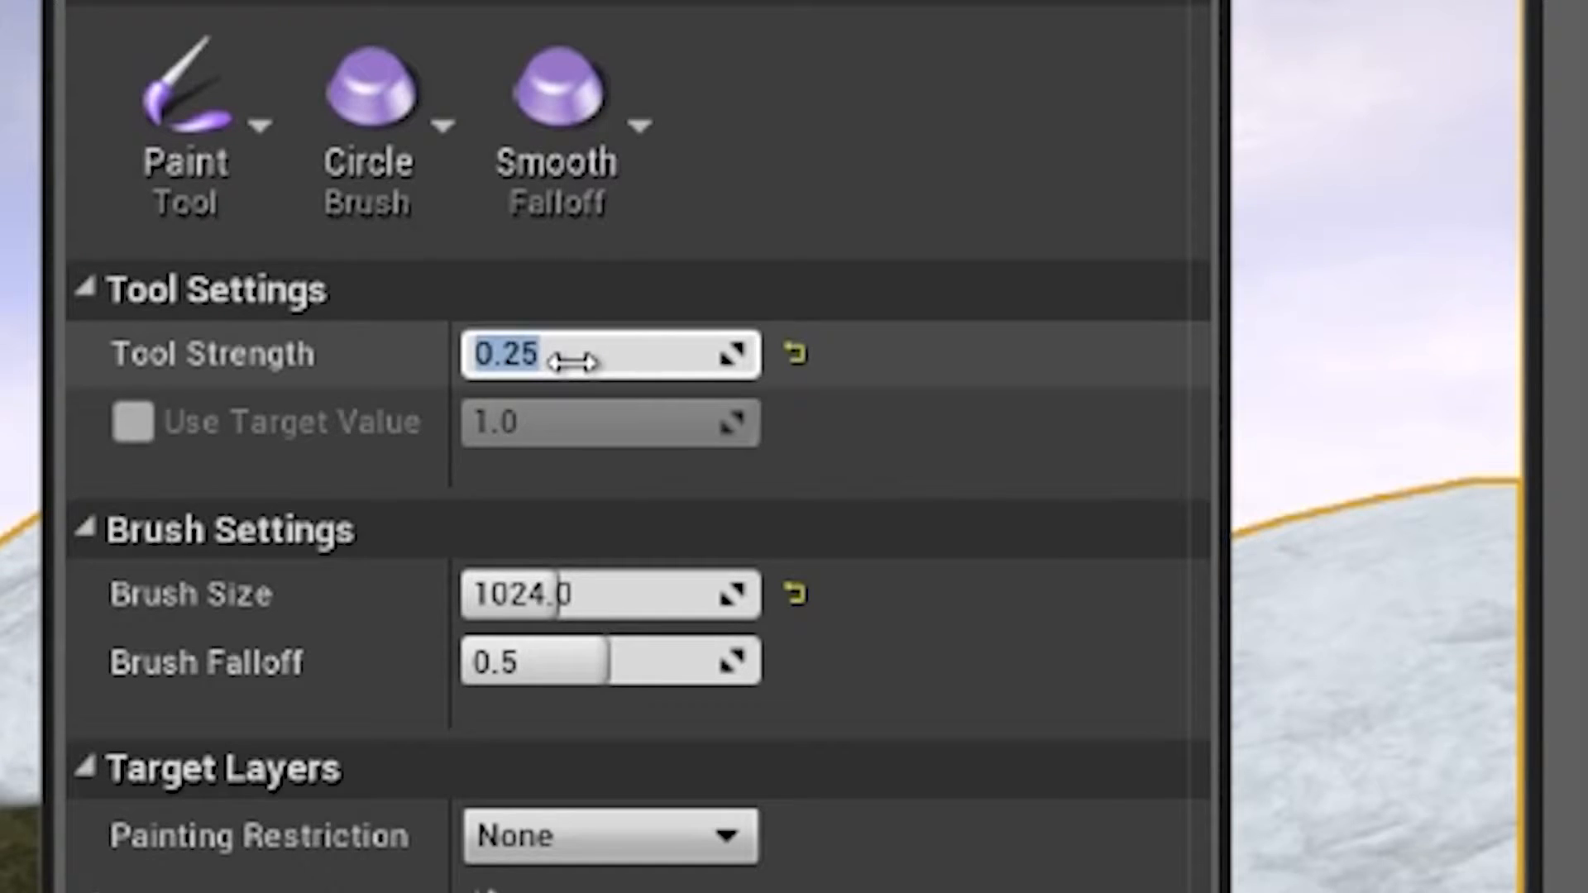
{"action": "left_click", "coordinate": [605, 666]}
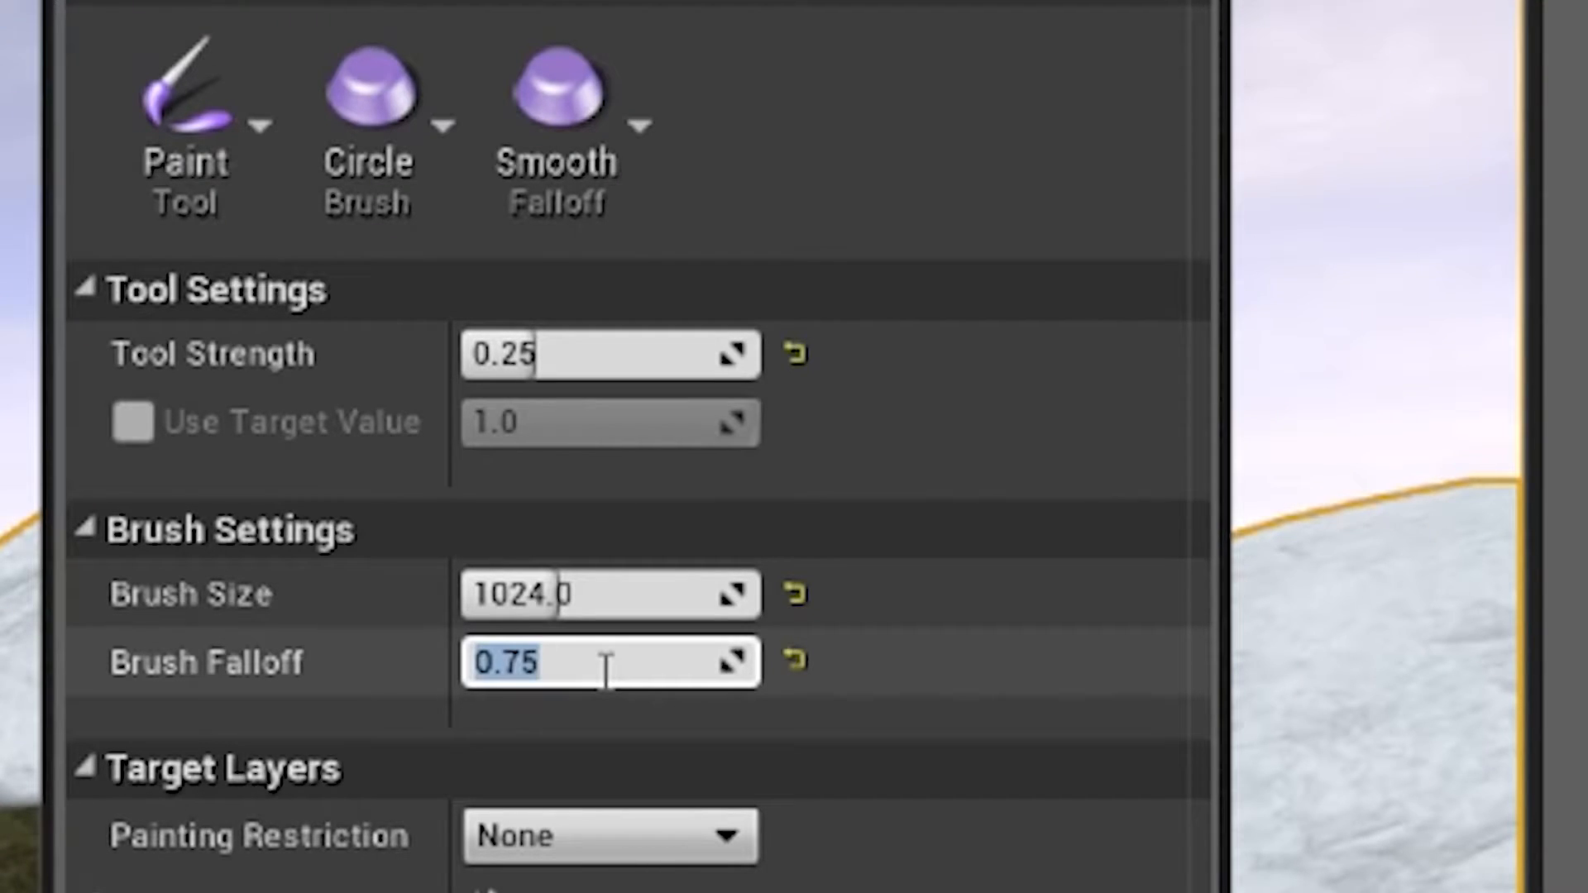
{"action": "left_click", "coordinate": [607, 595]}
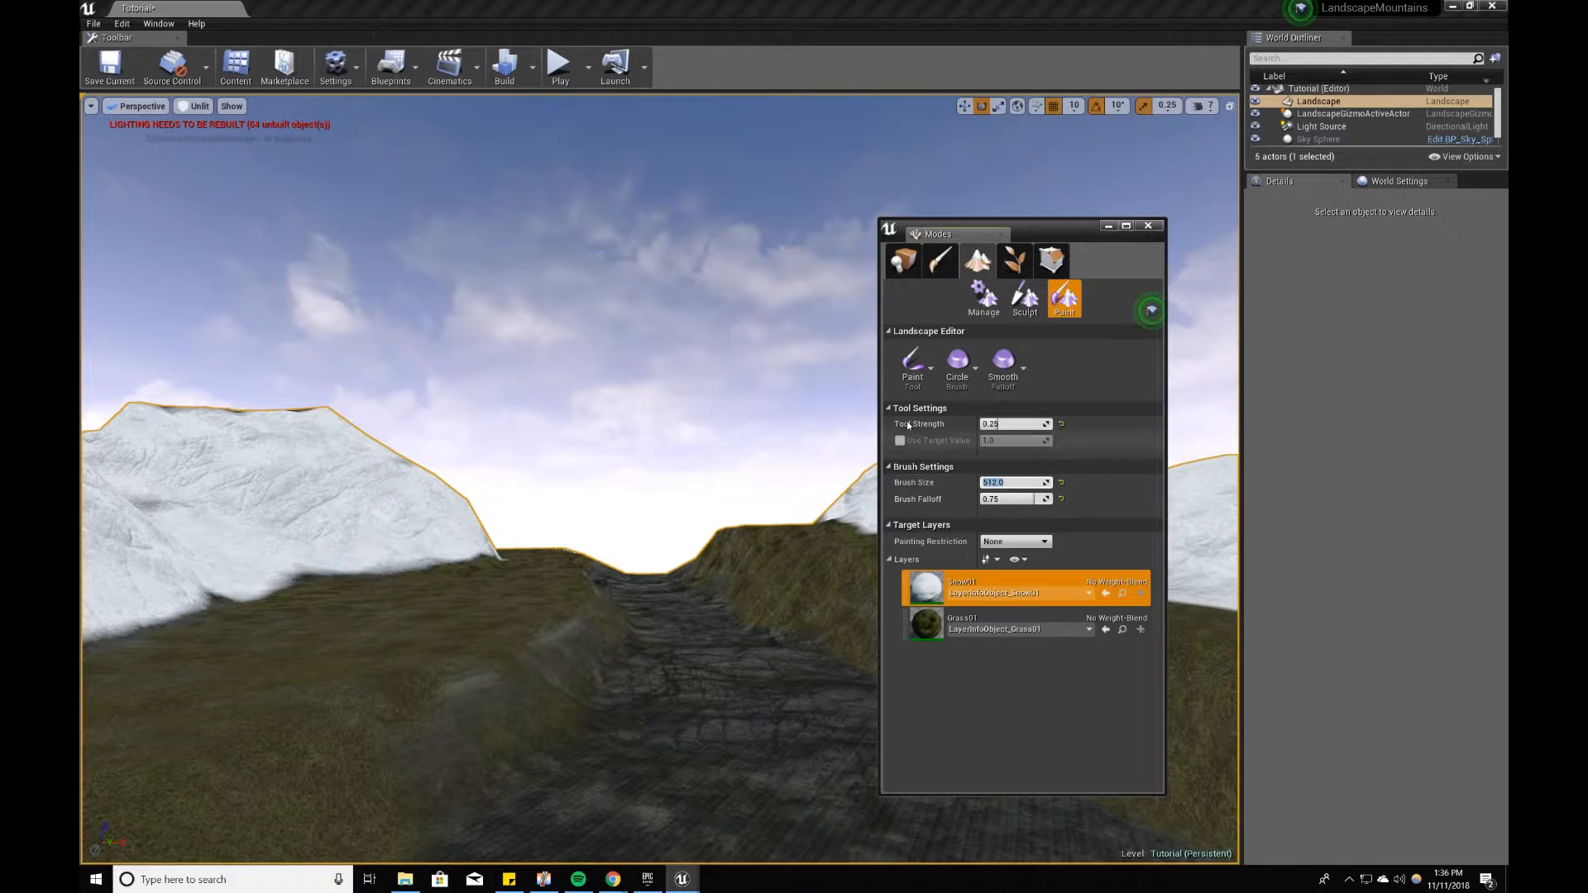
Step: Paint snow softly along the mountain's lower edge to blend it into the grass
{"action": "right_click_drag", "start_coordinate": [703, 430], "coordinate": [534, 440]}
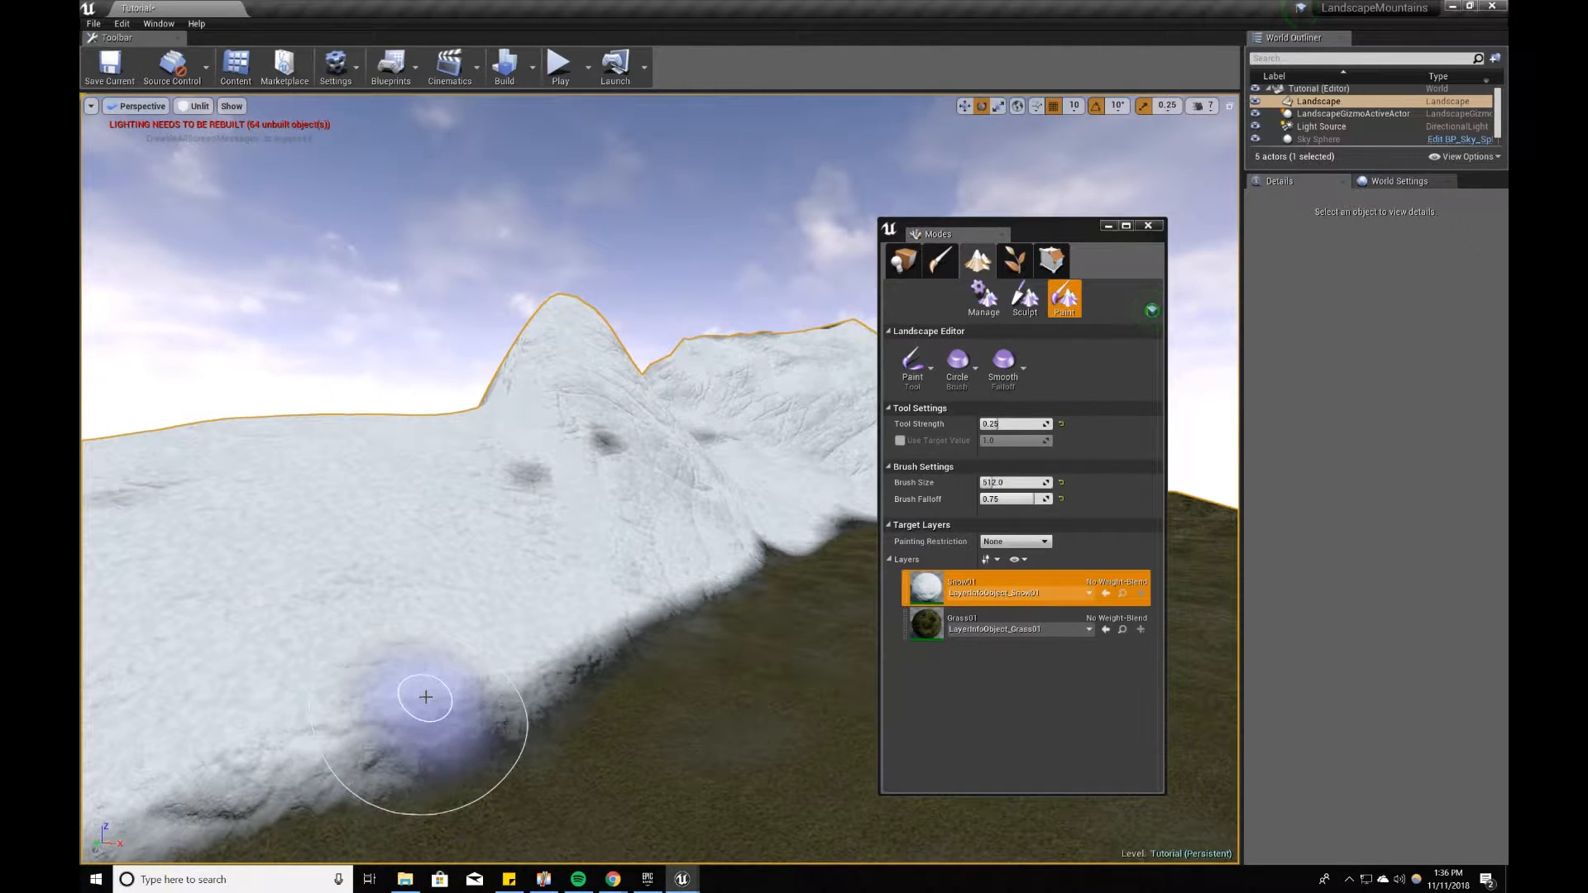
{"action": "right_click_drag", "start_coordinate": [319, 780], "coordinate": [248, 795]}
{"action": "mouse_move", "coordinate": [662, 693]}
{"action": "right_mouse_down"}
{"action": "mouse_move", "coordinate": [623, 694]}
{"action": "mouse_move", "coordinate": [737, 642]}
{"action": "right_mouse_up"}
{"action": "mouse_move", "coordinate": [745, 709]}
{"action": "right_mouse_down"}
{"action": "mouse_move", "coordinate": [720, 703]}
{"action": "mouse_move", "coordinate": [762, 744]}
{"action": "right_mouse_up"}
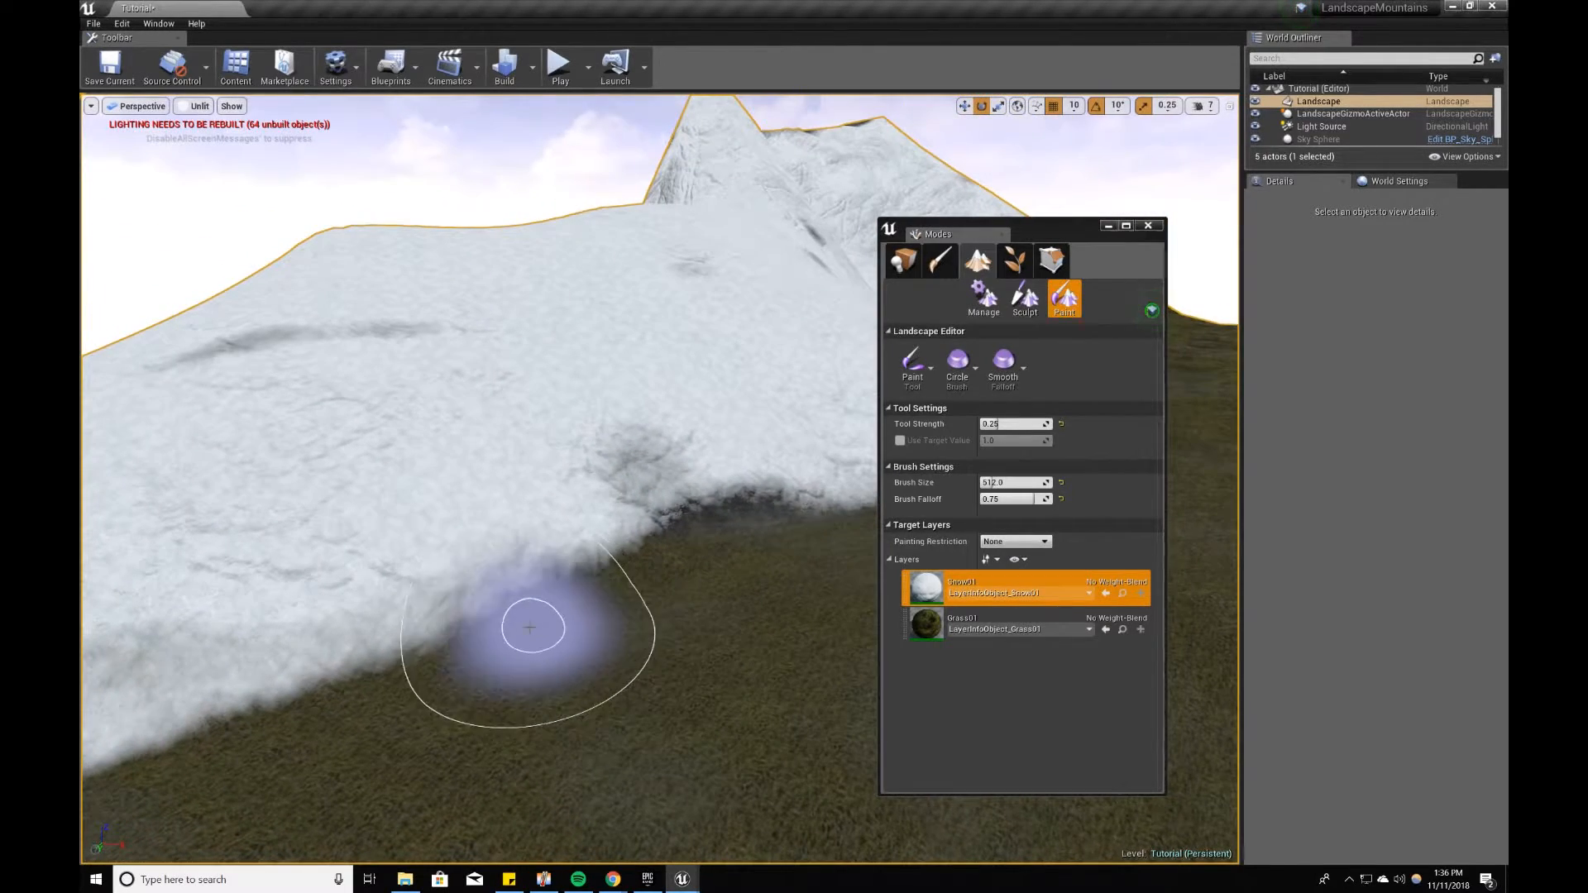
{"action": "right_click_drag", "start_coordinate": [621, 578], "coordinate": [547, 652]}
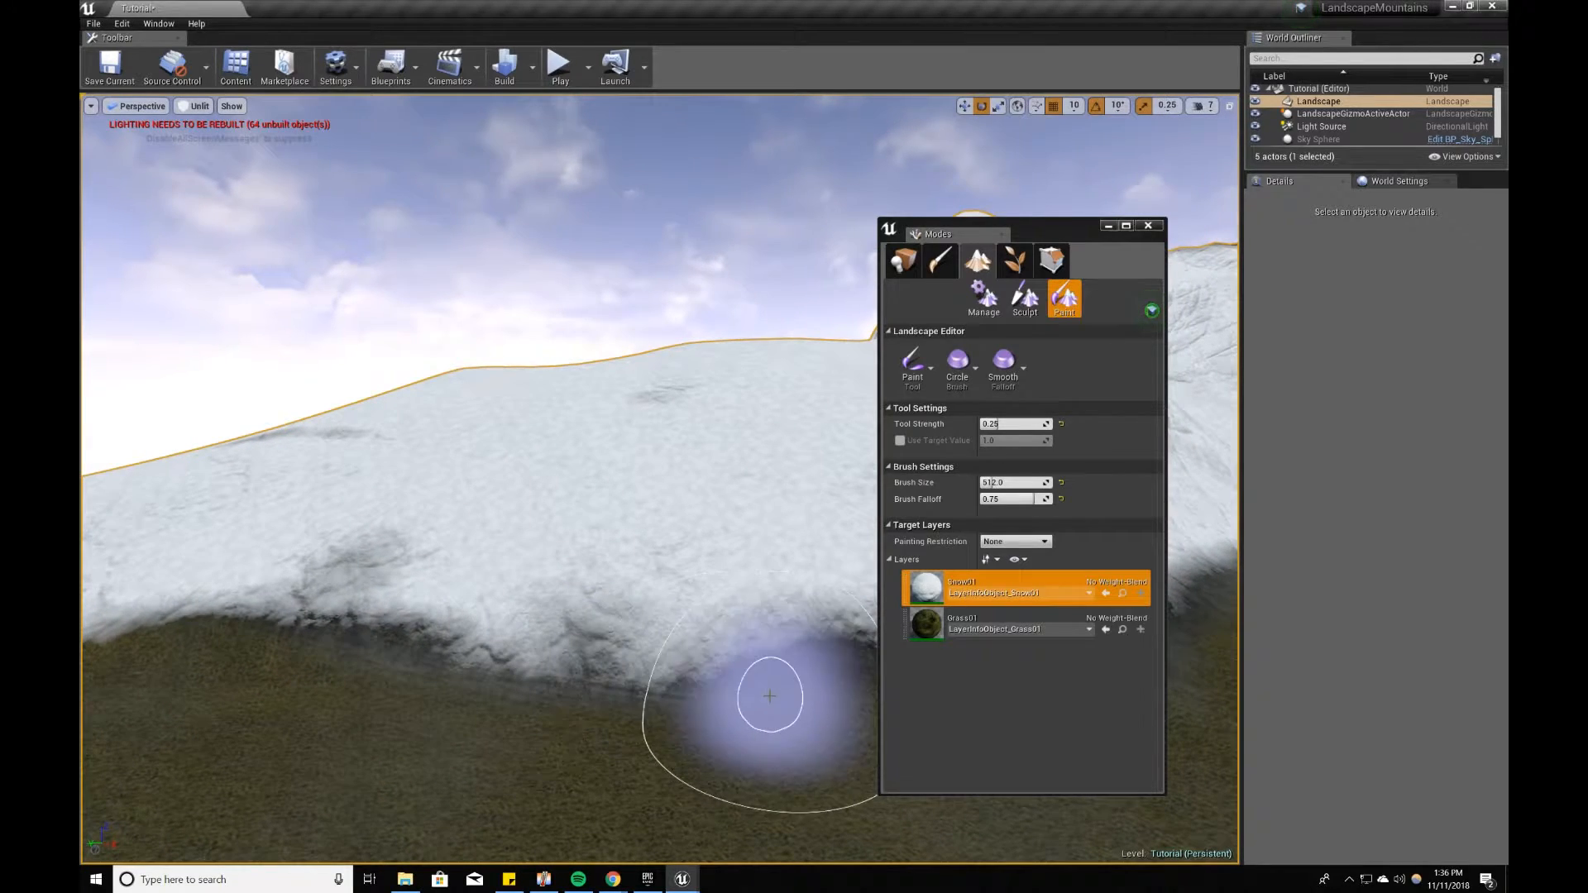
{"action": "mouse_move", "coordinate": [698, 724]}
{"action": "right_mouse_down"}
{"action": "mouse_move", "coordinate": [560, 742]}
{"action": "mouse_move", "coordinate": [727, 744]}
{"action": "mouse_move", "coordinate": [248, 638]}
{"action": "right_mouse_up"}
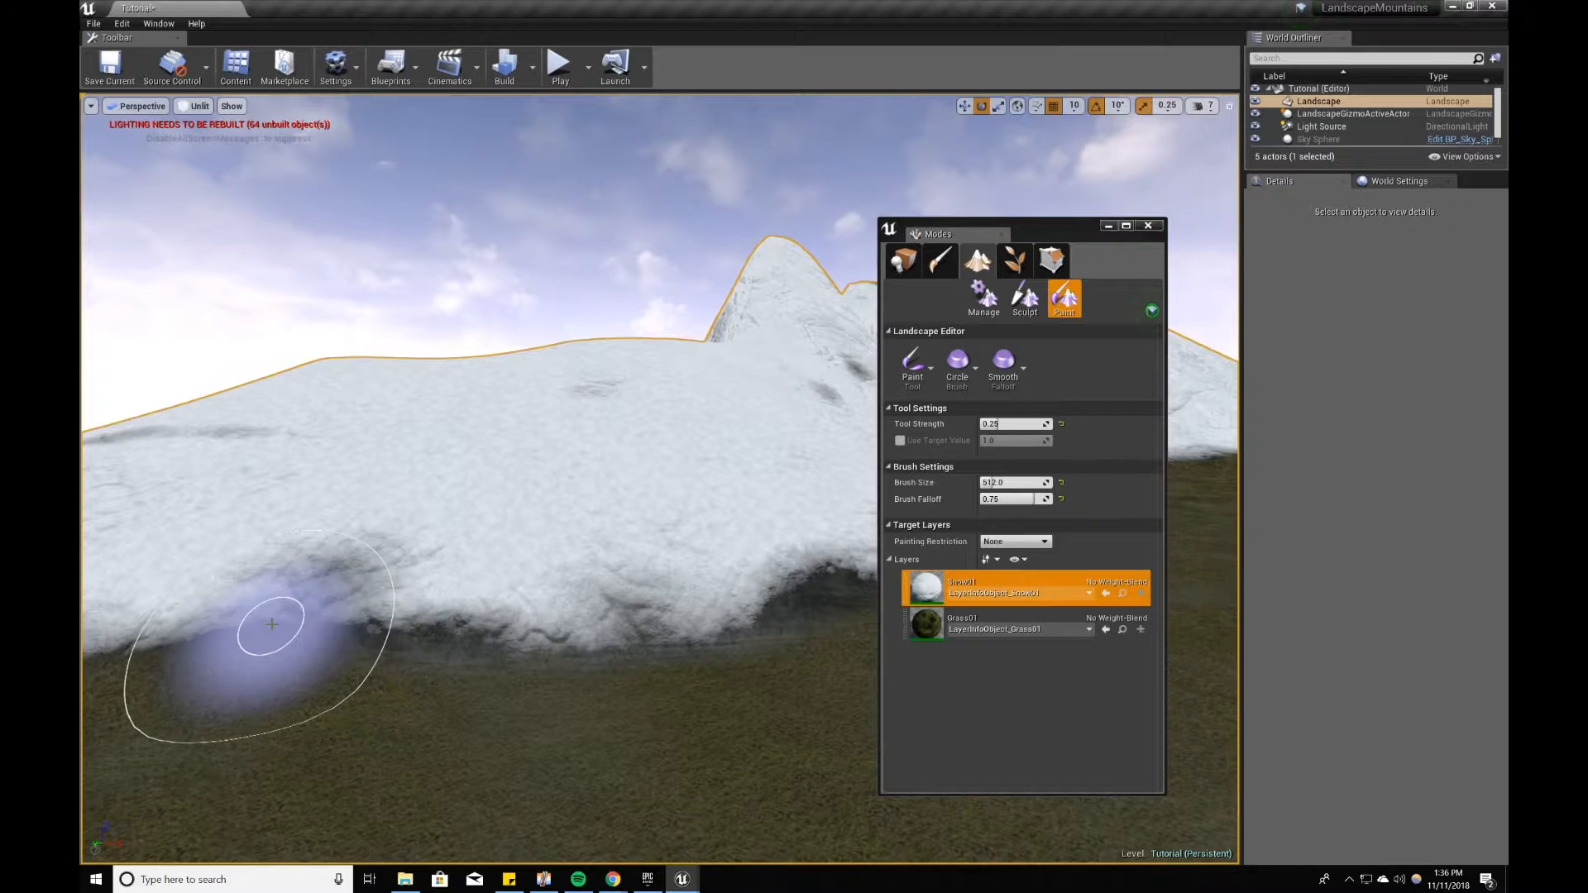
Step: Set the brush falloff to 0.25
{"action": "left_click", "coordinate": [1007, 498]}
{"action": "type", "text": ".25"}
{"action": "key", "text": "Return"}
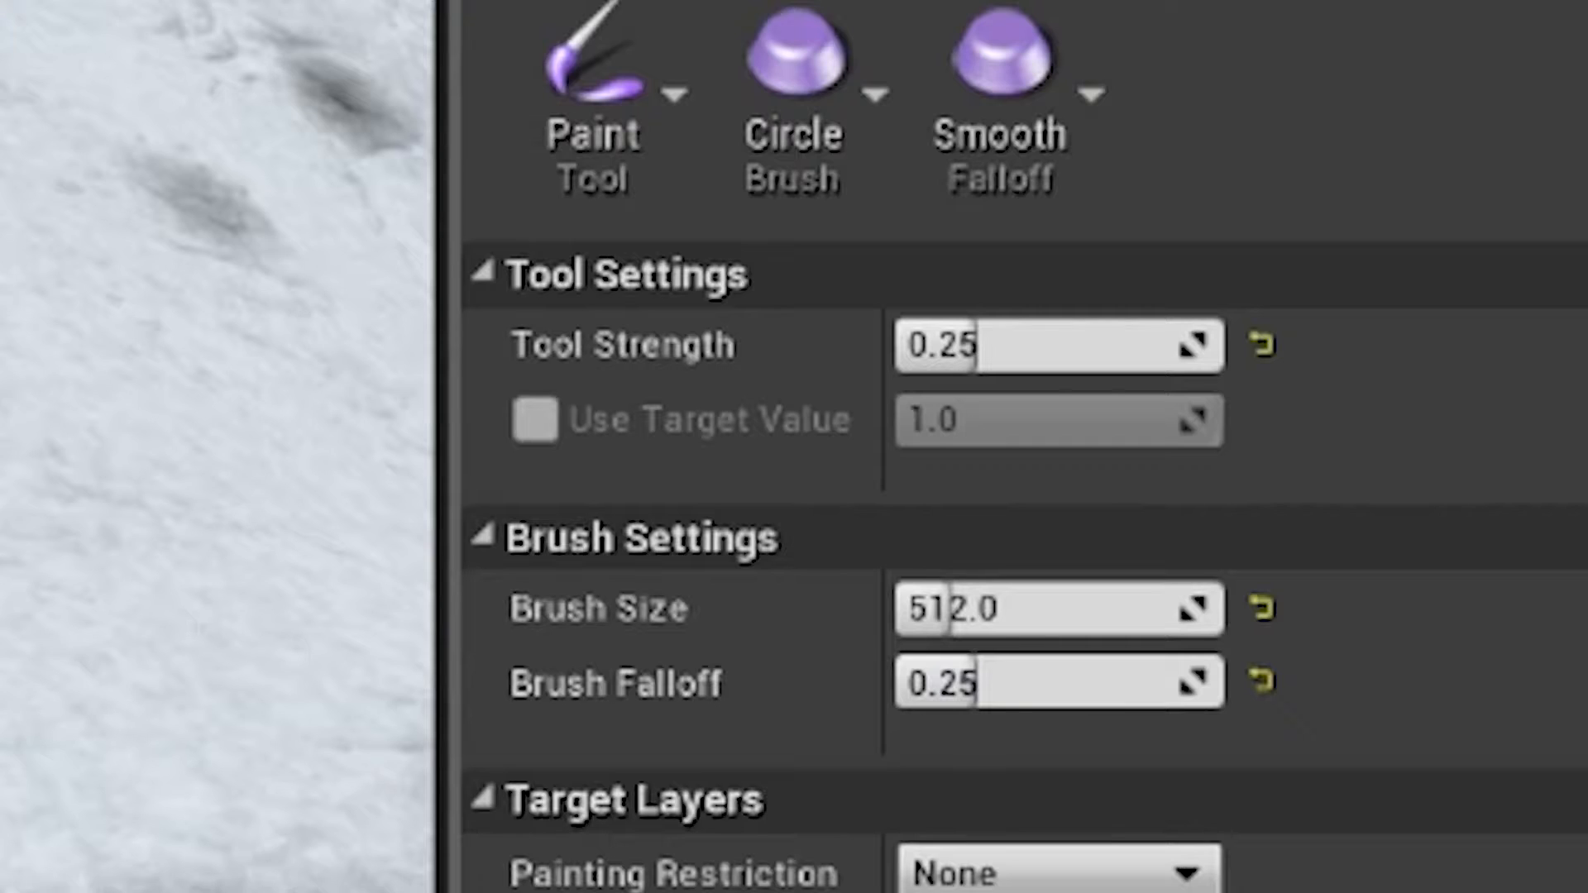
Step: Paint snow along the mountain's lower edge near the landscape's corner
{"action": "key", "text": "w"}
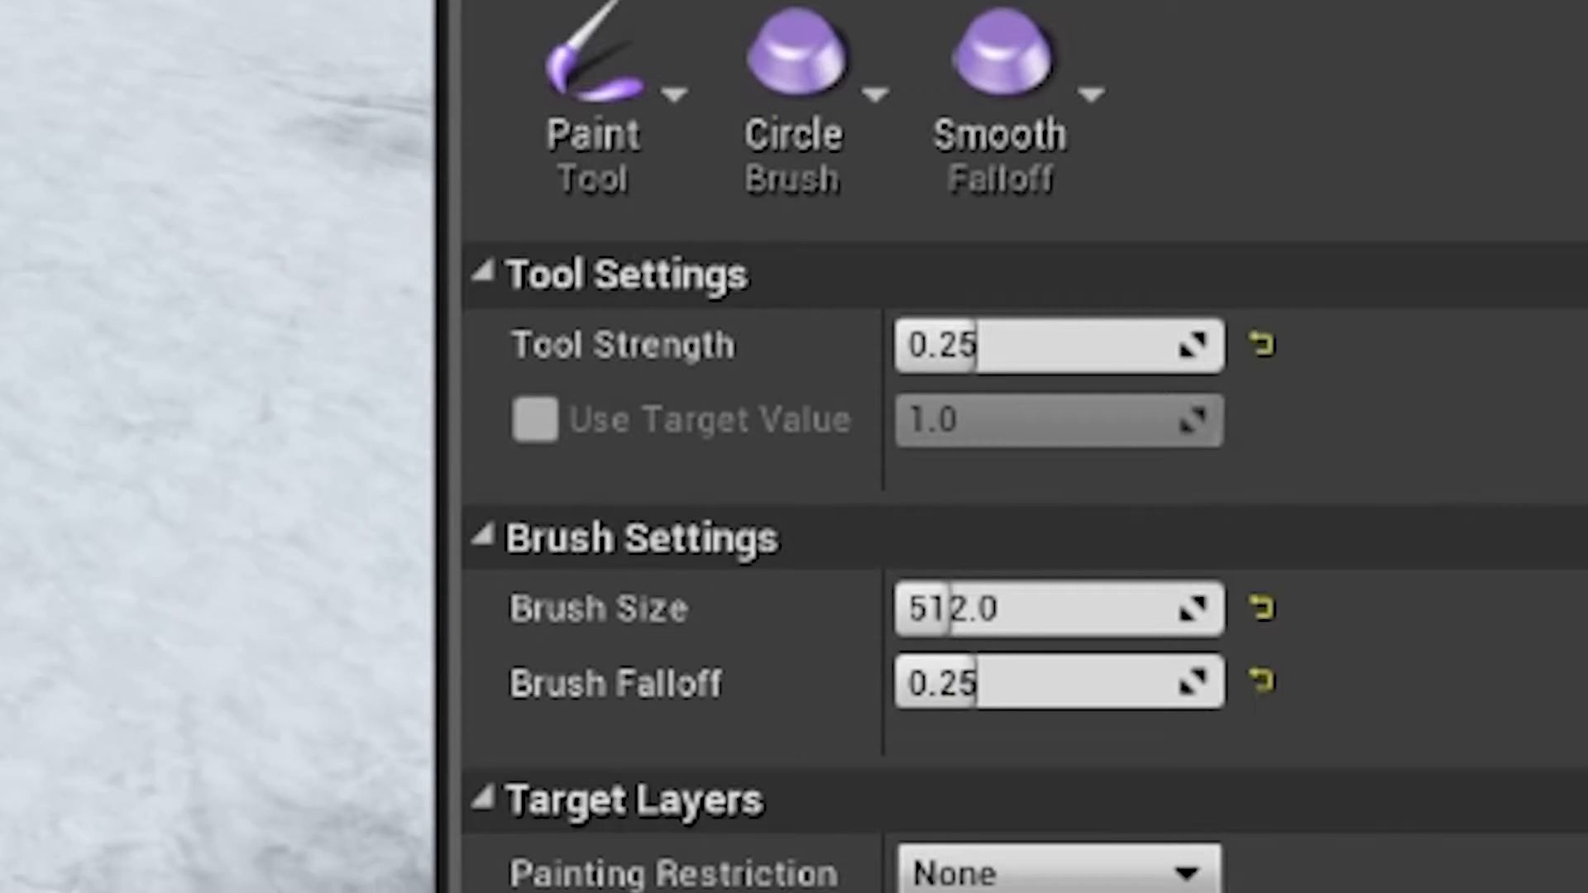
{"action": "mouse_move", "coordinate": [434, 742]}
{"action": "right_mouse_down"}
{"action": "mouse_move", "coordinate": [380, 753]}
{"action": "mouse_move", "coordinate": [287, 687]}
{"action": "mouse_move", "coordinate": [254, 627]}
{"action": "right_mouse_up"}
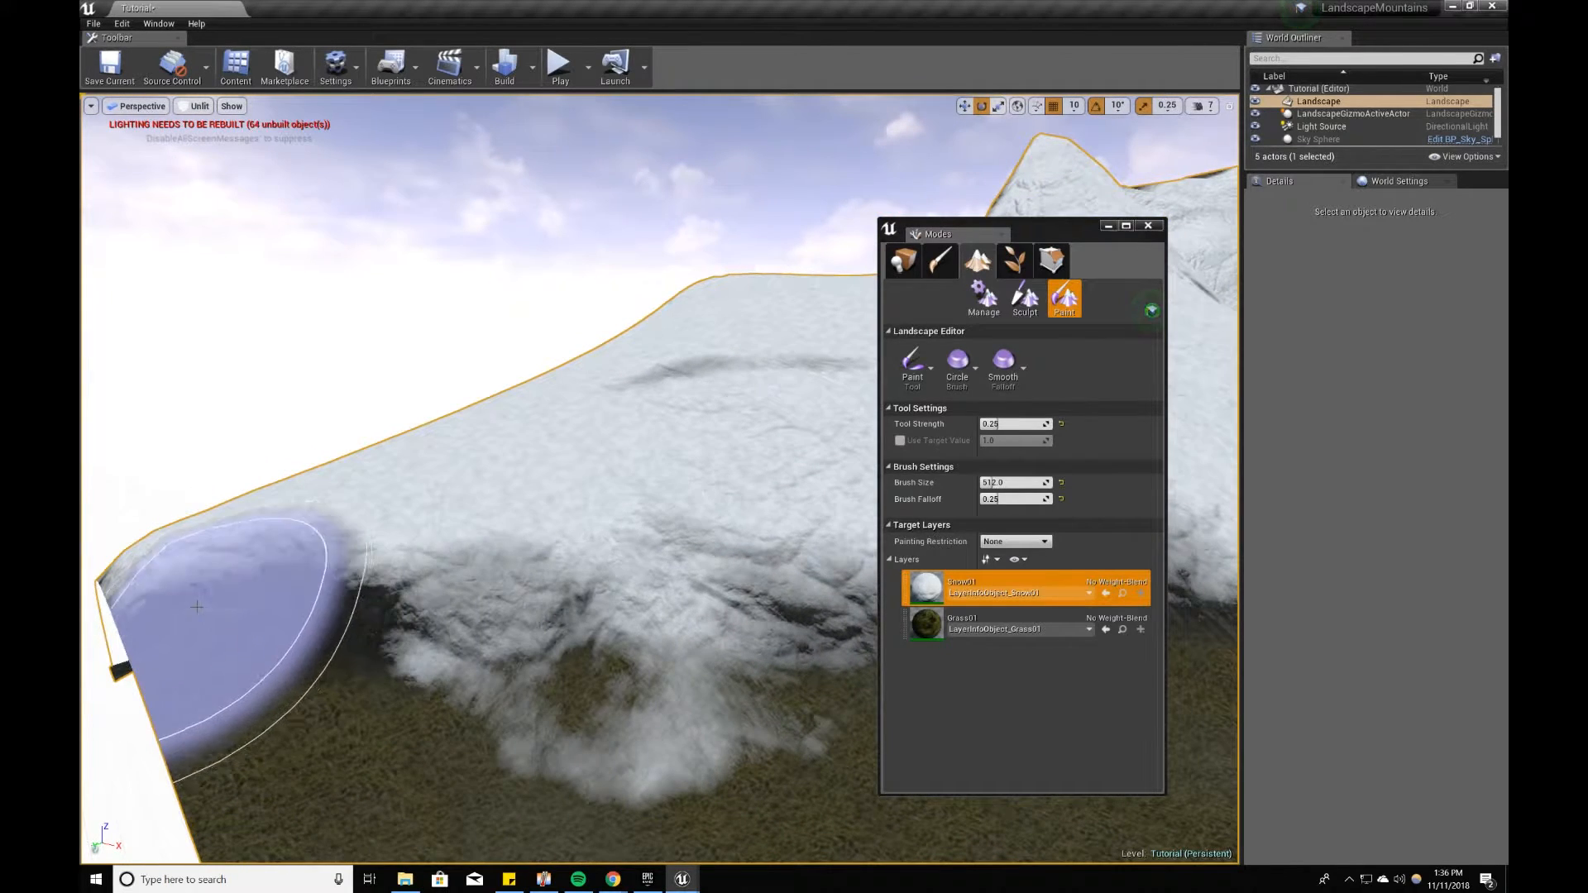
{"action": "right_click_drag", "start_coordinate": [701, 695], "coordinate": [738, 667]}
Step: Paint the Grass01 layer softly along the mountain's foot to blend the hard snow edge into the plateau
{"action": "left_click", "coordinate": [985, 616]}
{"action": "key", "text": "w"}
{"action": "right_click_drag", "start_coordinate": [597, 724], "coordinate": [550, 742]}
{"action": "mouse_move", "coordinate": [804, 701]}
{"action": "right_mouse_down"}
{"action": "mouse_move", "coordinate": [699, 721]}
{"action": "mouse_move", "coordinate": [737, 690]}
{"action": "right_mouse_up"}
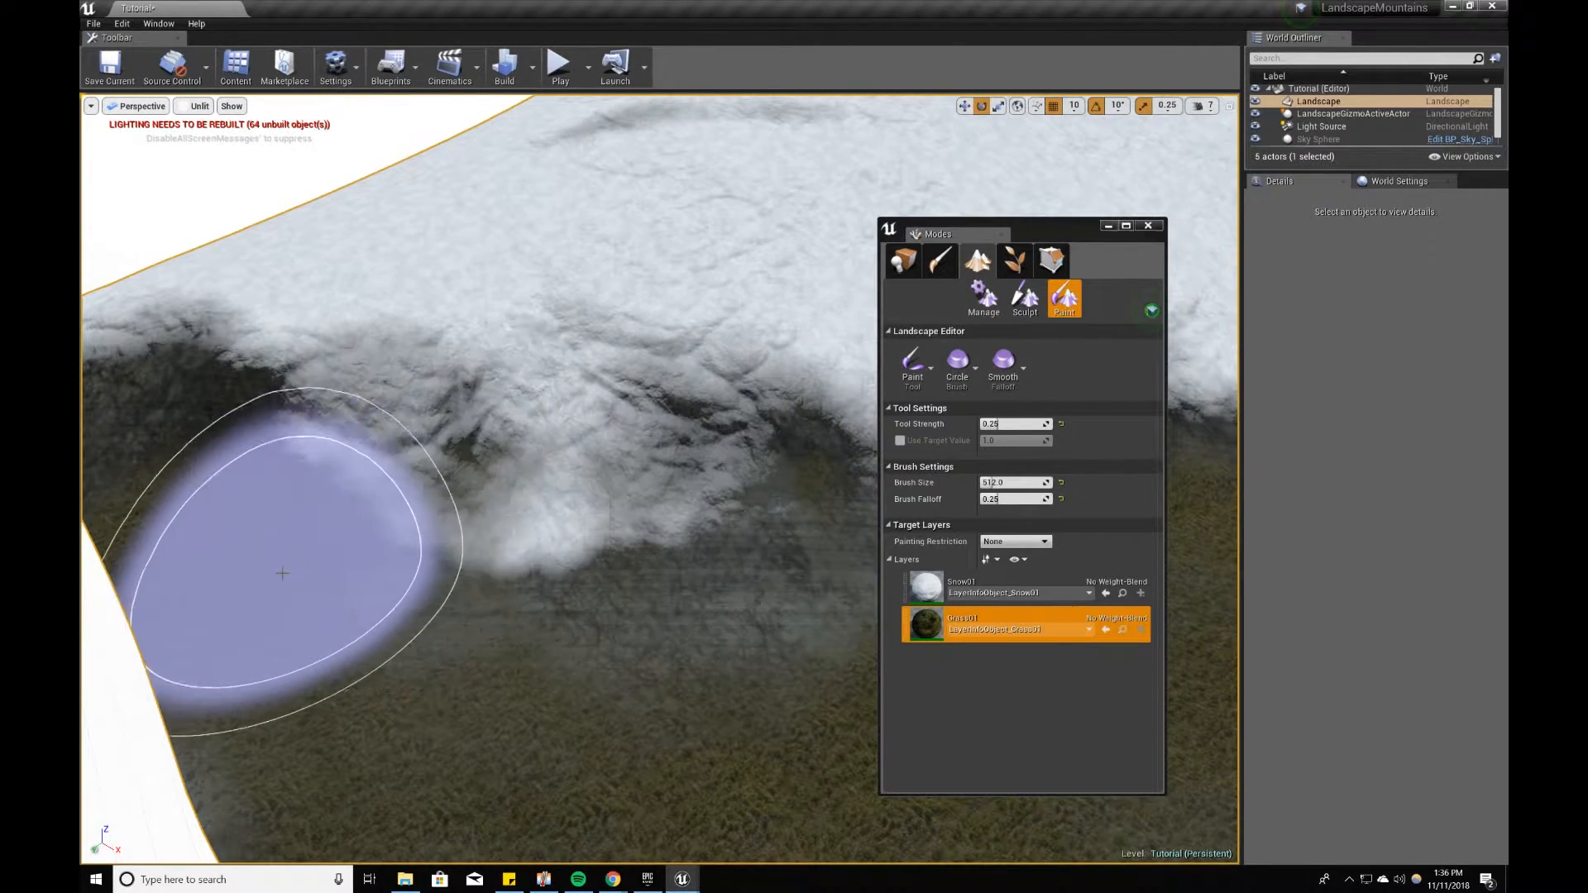
{"action": "mouse_move", "coordinate": [408, 563]}
{"action": "right_mouse_down"}
{"action": "mouse_move", "coordinate": [371, 509]}
{"action": "mouse_move", "coordinate": [360, 520]}
{"action": "right_mouse_up"}
{"action": "mouse_move", "coordinate": [357, 522]}
{"action": "left_mouse_down", "text": "shift"}
{"action": "mouse_move", "coordinate": [603, 515]}
{"action": "mouse_move", "coordinate": [827, 436]}
{"action": "mouse_move", "coordinate": [662, 447]}
{"action": "left_mouse_up", "text": "shift"}
{"action": "right_click_drag", "start_coordinate": [662, 447], "coordinate": [744, 455]}
{"action": "mouse_move", "coordinate": [248, 476]}
{"action": "left_mouse_down", "text": "shift"}
{"action": "mouse_move", "coordinate": [465, 471]}
{"action": "mouse_move", "coordinate": [464, 458]}
{"action": "mouse_move", "coordinate": [691, 438]}
{"action": "mouse_move", "coordinate": [436, 428]}
{"action": "left_mouse_up", "text": "shift"}
{"action": "right_click_drag", "start_coordinate": [360, 417], "coordinate": [223, 384]}
{"action": "left_click_drag", "start_coordinate": [368, 481], "coordinate": [783, 577], "text": "shift"}
{"action": "mouse_move", "coordinate": [786, 571]}
{"action": "right_mouse_down"}
{"action": "mouse_move", "coordinate": [806, 571]}
{"action": "mouse_move", "coordinate": [787, 568]}
{"action": "right_mouse_up"}
{"action": "mouse_move", "coordinate": [546, 534]}
{"action": "right_mouse_down"}
{"action": "mouse_move", "coordinate": [583, 521]}
{"action": "mouse_move", "coordinate": [529, 536]}
{"action": "right_mouse_up"}
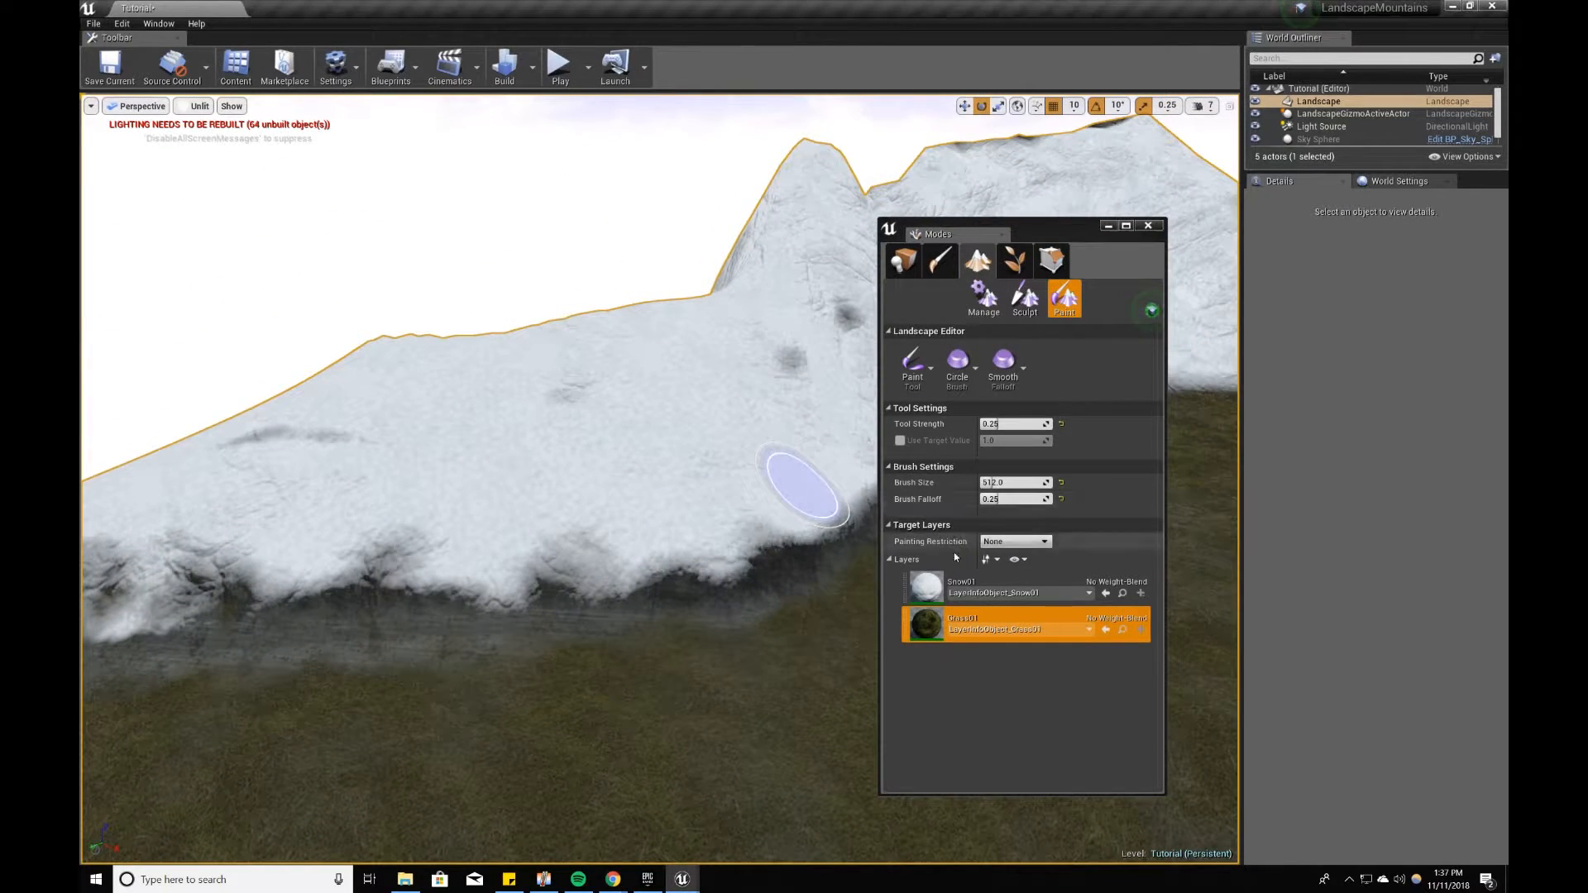
Step: Paint the Snow01 layer back over the lower slopes along the mountain range
{"action": "left_click", "coordinate": [964, 586]}
{"action": "left_click_drag", "start_coordinate": [607, 537], "coordinate": [238, 525], "text": "shift"}
{"action": "mouse_move", "coordinate": [592, 467]}
{"action": "right_mouse_down"}
{"action": "mouse_move", "coordinate": [497, 468]}
{"action": "mouse_move", "coordinate": [629, 472]}
{"action": "right_mouse_up"}
{"action": "left_click_drag", "start_coordinate": [461, 475], "coordinate": [83, 523], "text": "shift"}
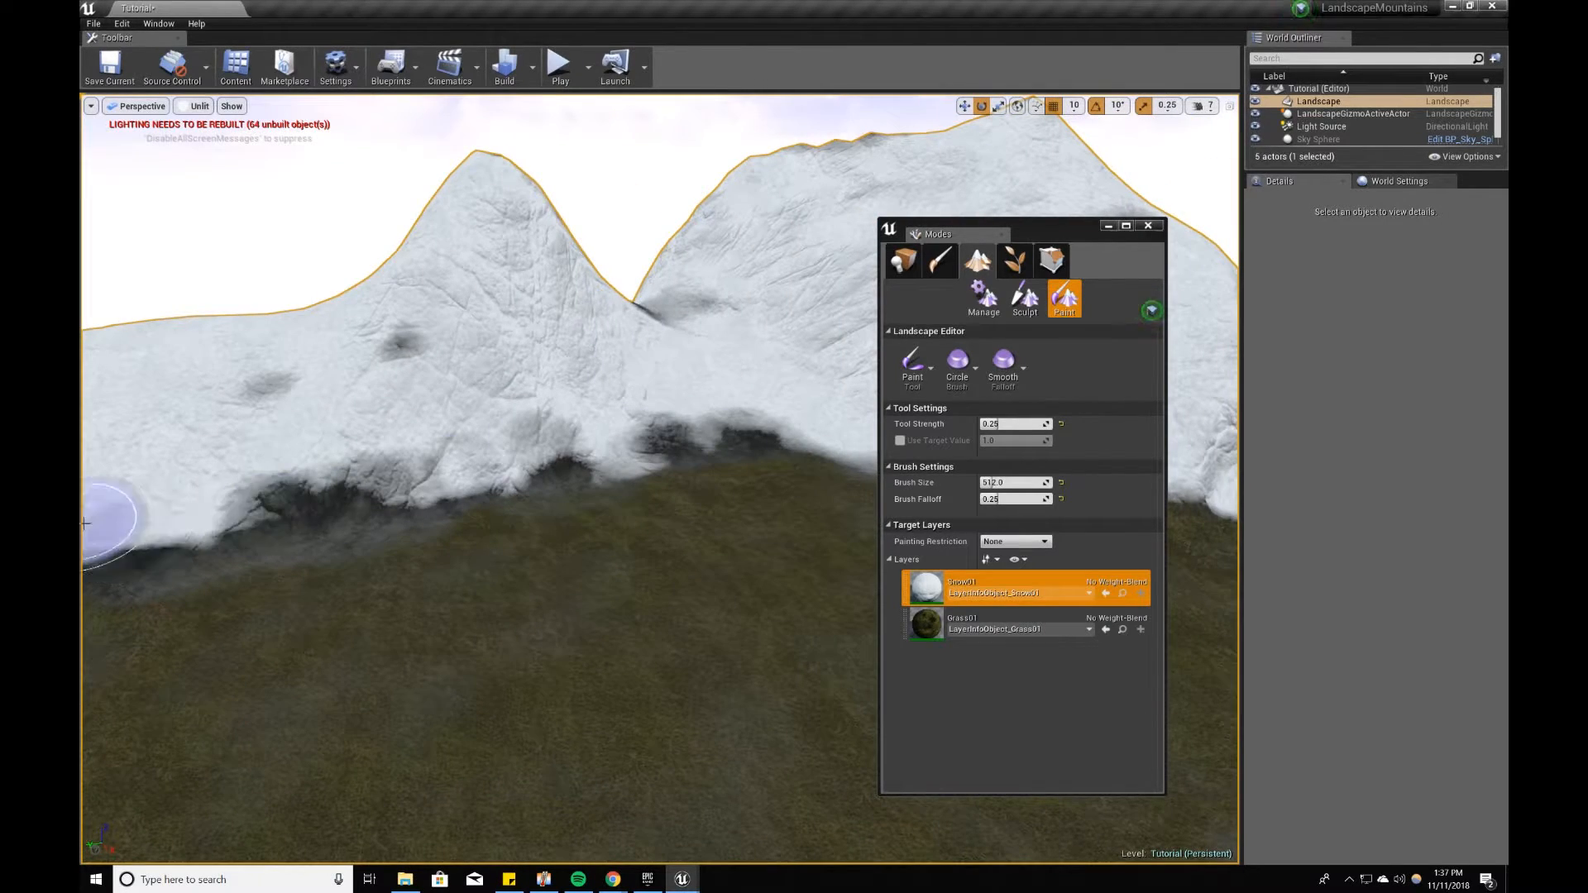
{"action": "right_click_drag", "start_coordinate": [510, 539], "coordinate": [405, 536]}
{"action": "mouse_move", "coordinate": [684, 538]}
{"action": "right_mouse_down"}
{"action": "mouse_move", "coordinate": [786, 517]}
{"action": "mouse_move", "coordinate": [633, 522]}
{"action": "right_mouse_up"}
{"action": "left_click_drag", "start_coordinate": [625, 536], "coordinate": [365, 533], "text": "shift"}
{"action": "right_click_drag", "start_coordinate": [364, 532], "coordinate": [550, 538]}
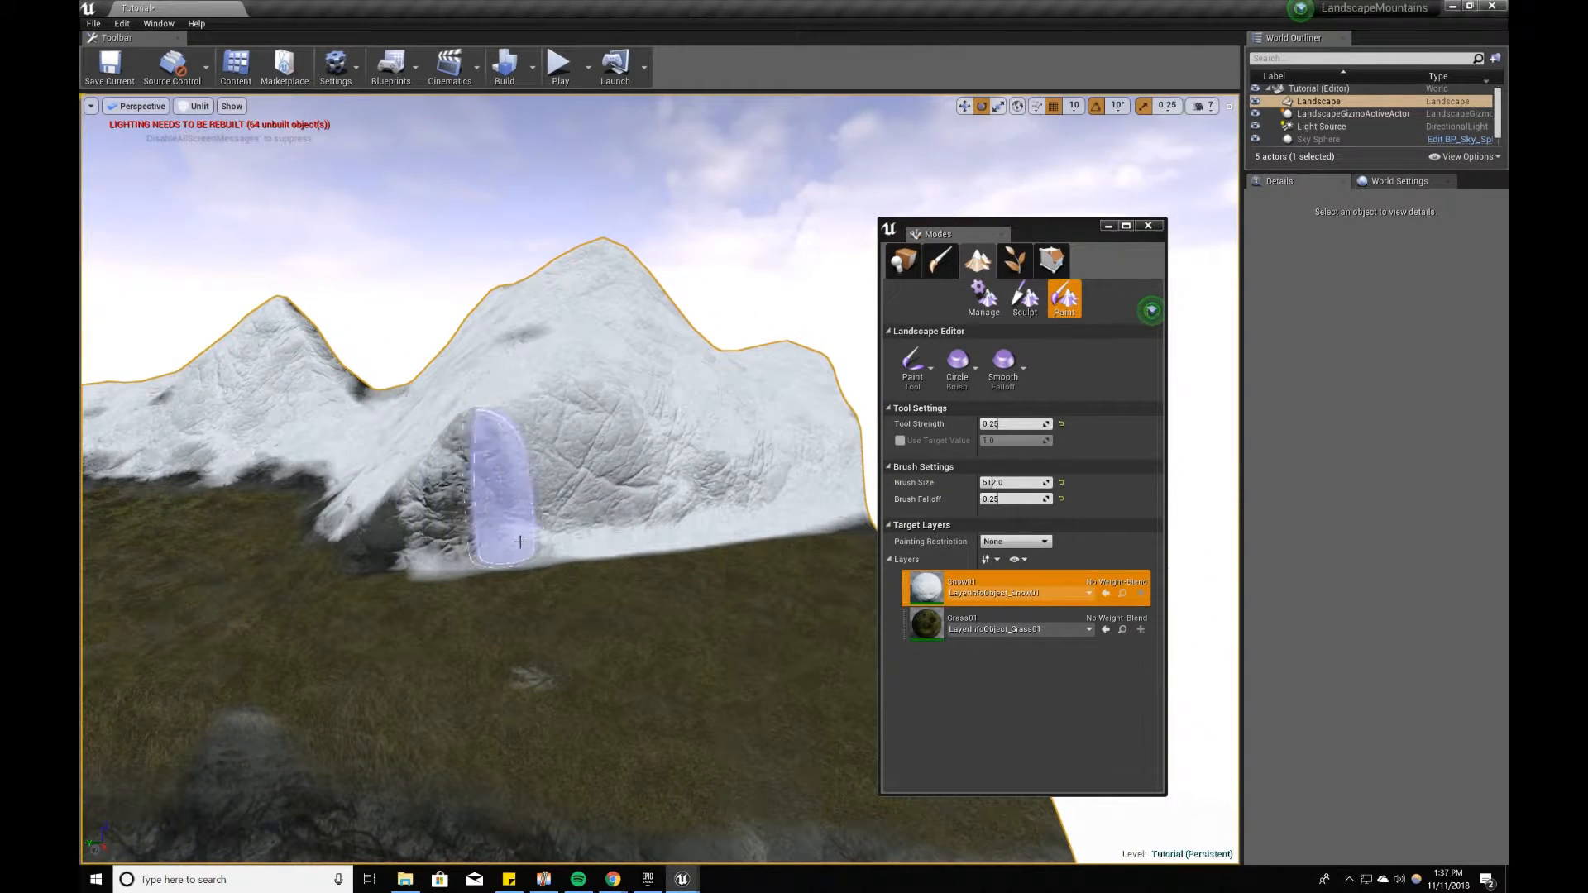
{"action": "mouse_move", "coordinate": [648, 554]}
{"action": "left_mouse_down", "text": "shift"}
{"action": "mouse_move", "coordinate": [439, 549]}
{"action": "mouse_move", "coordinate": [679, 546]}
{"action": "left_mouse_up", "text": "shift"}
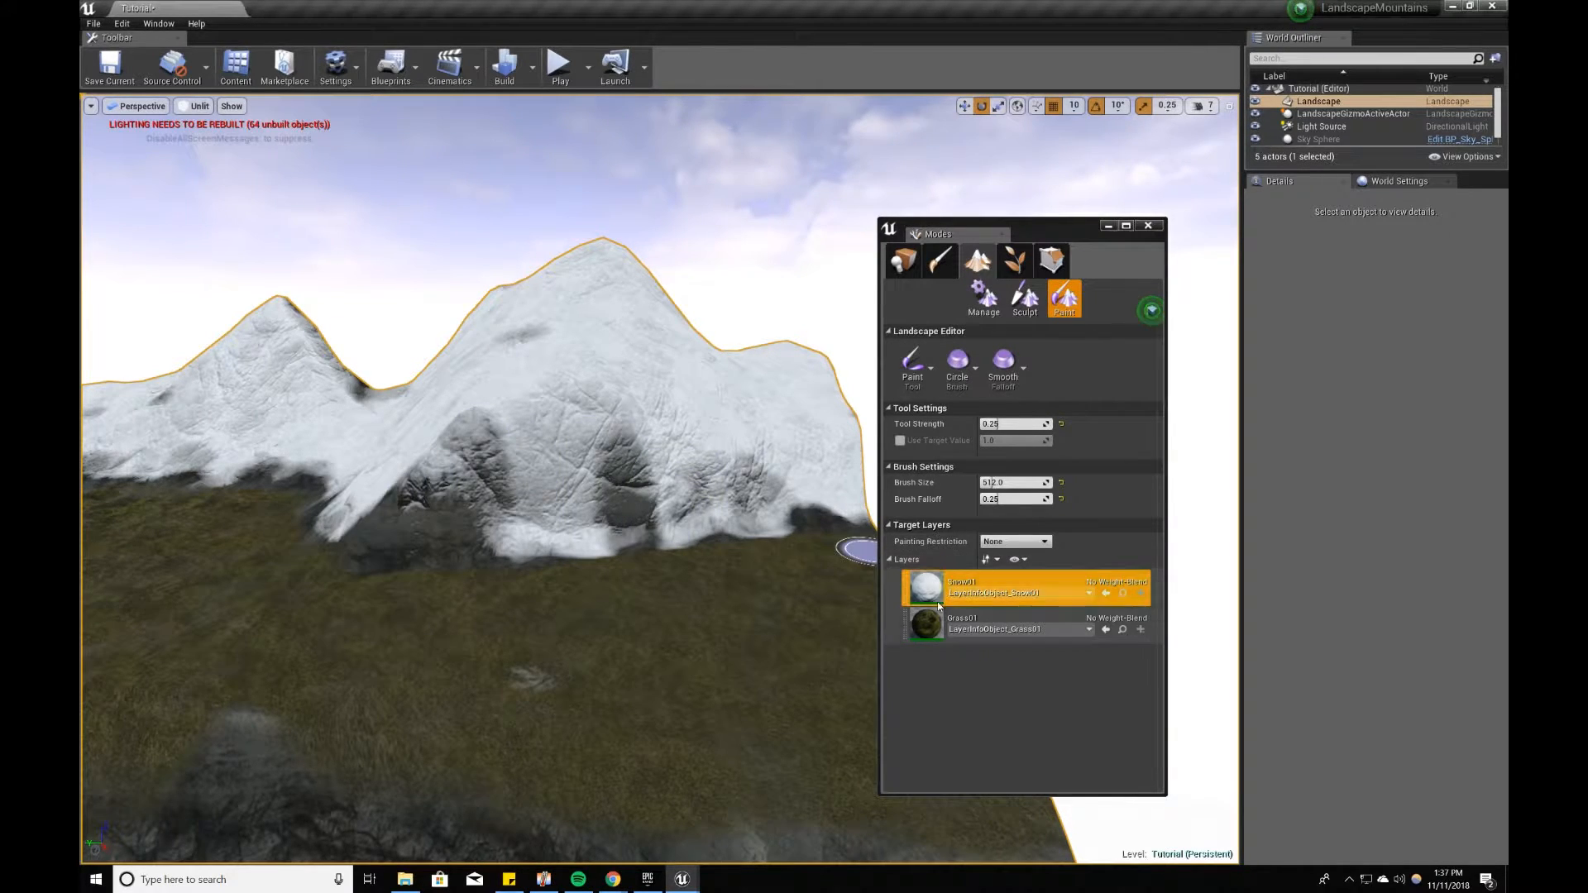
Step: Blend Grass01 over the base of the mountains where the snow meets the plateau
{"action": "left_click", "coordinate": [993, 623]}
{"action": "mouse_move", "coordinate": [344, 550]}
{"action": "right_mouse_down"}
{"action": "mouse_move", "coordinate": [557, 614]}
{"action": "mouse_move", "coordinate": [631, 442]}
{"action": "right_mouse_up"}
{"action": "right_click_drag", "start_coordinate": [290, 502], "coordinate": [249, 500]}
{"action": "mouse_move", "coordinate": [483, 567]}
{"action": "right_mouse_down"}
{"action": "mouse_move", "coordinate": [397, 563]}
{"action": "mouse_move", "coordinate": [496, 571]}
{"action": "mouse_move", "coordinate": [613, 538]}
{"action": "mouse_move", "coordinate": [662, 563]}
{"action": "mouse_move", "coordinate": [604, 579]}
{"action": "right_mouse_up"}
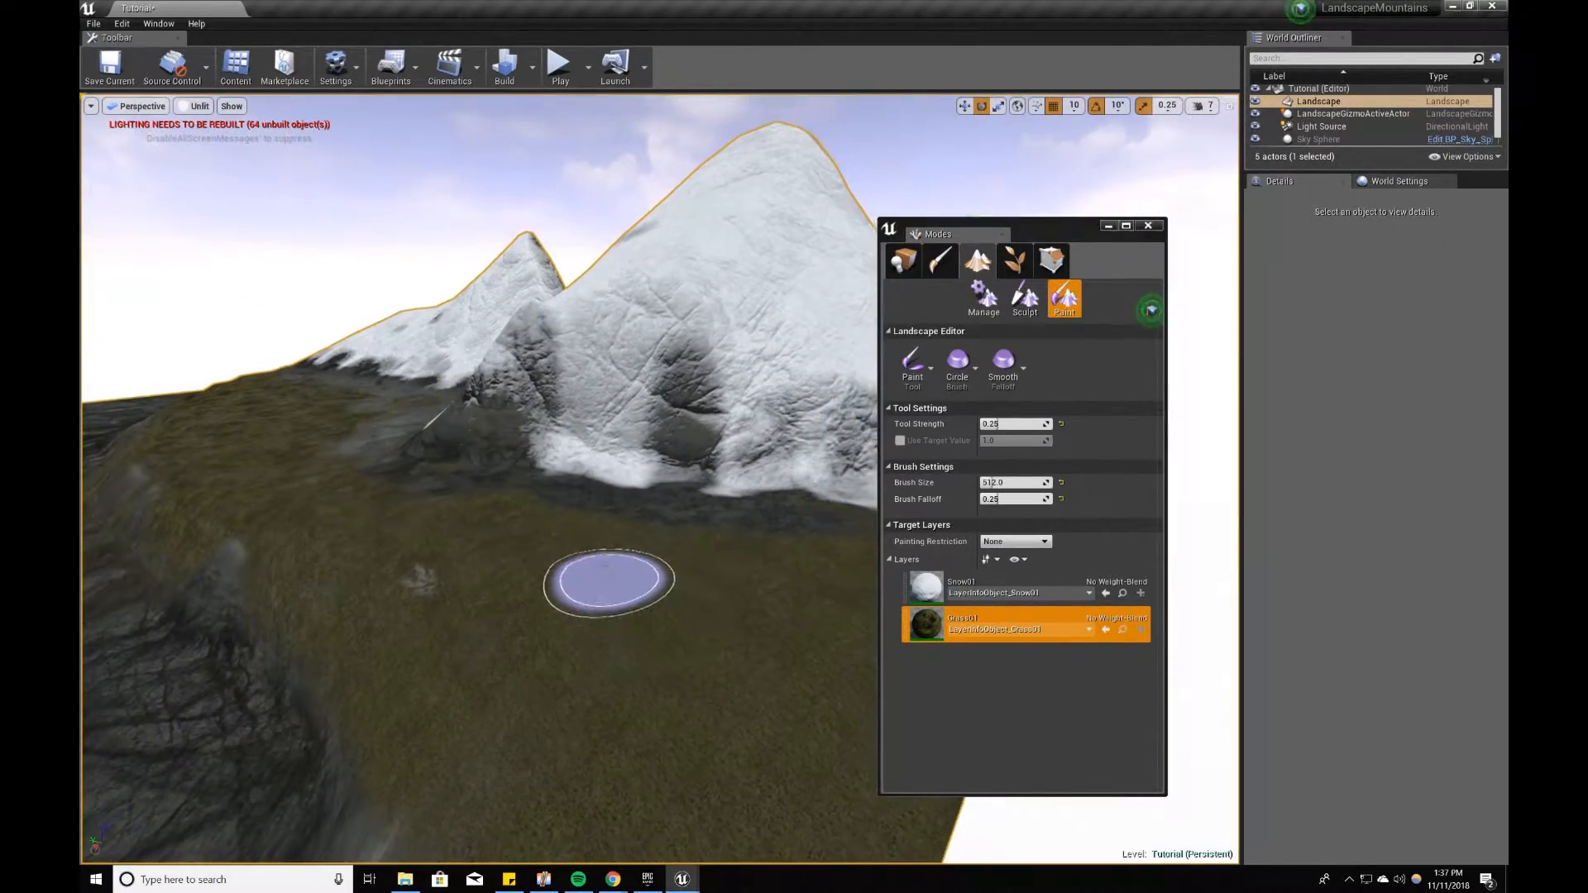
{"action": "right_click_drag", "start_coordinate": [752, 597], "coordinate": [1005, 542]}
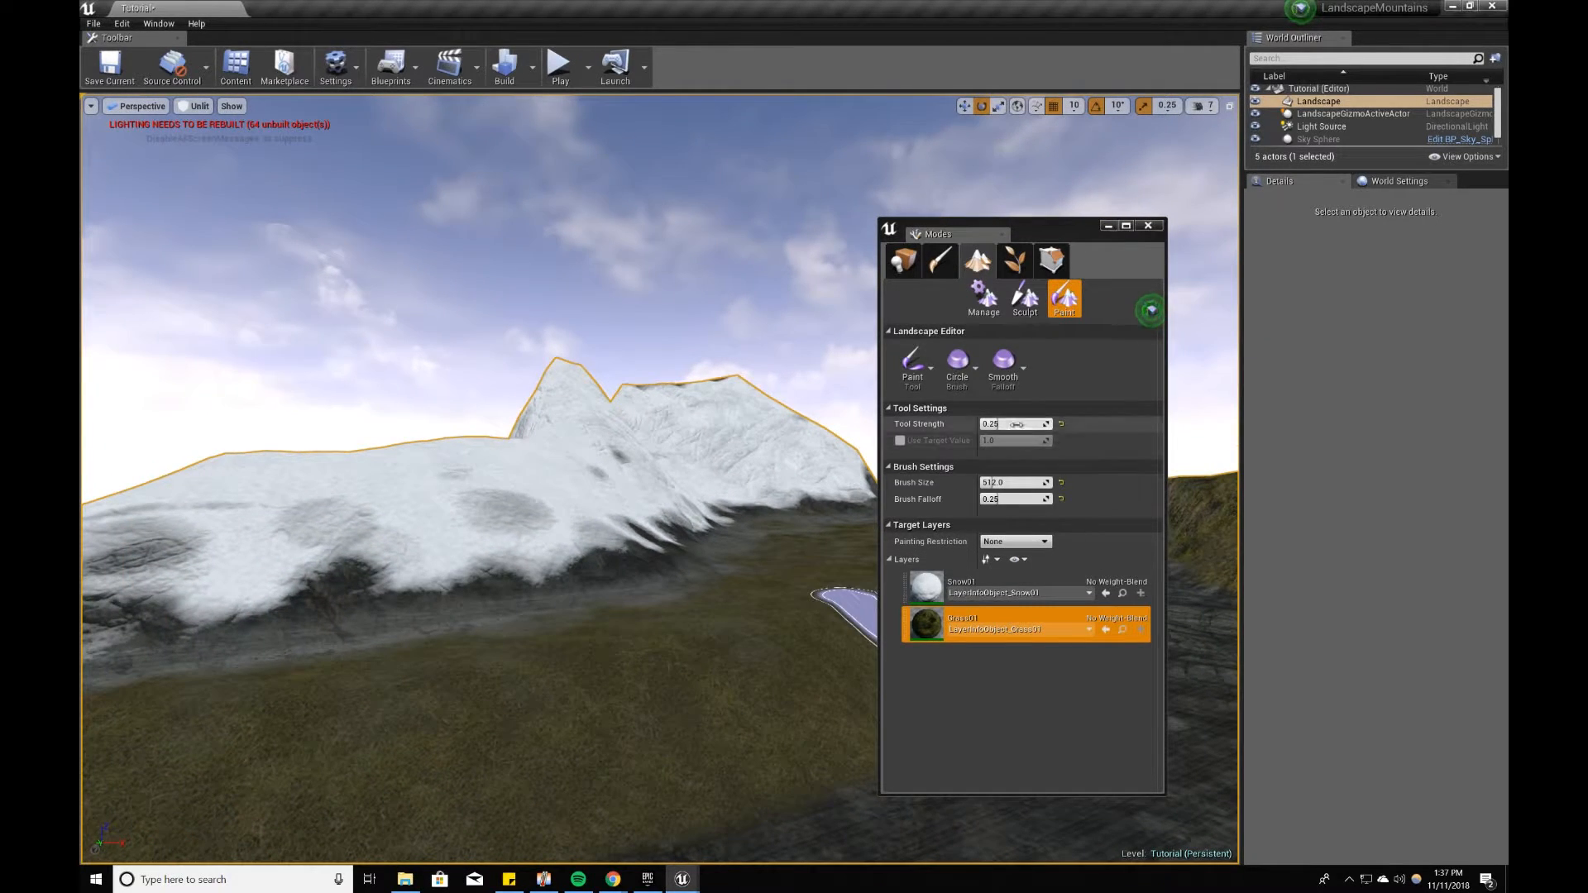
Step: Set the brush size to 1000 and brush Snow01 along the base of the long mountain ridge
{"action": "left_click", "coordinate": [1004, 481]}
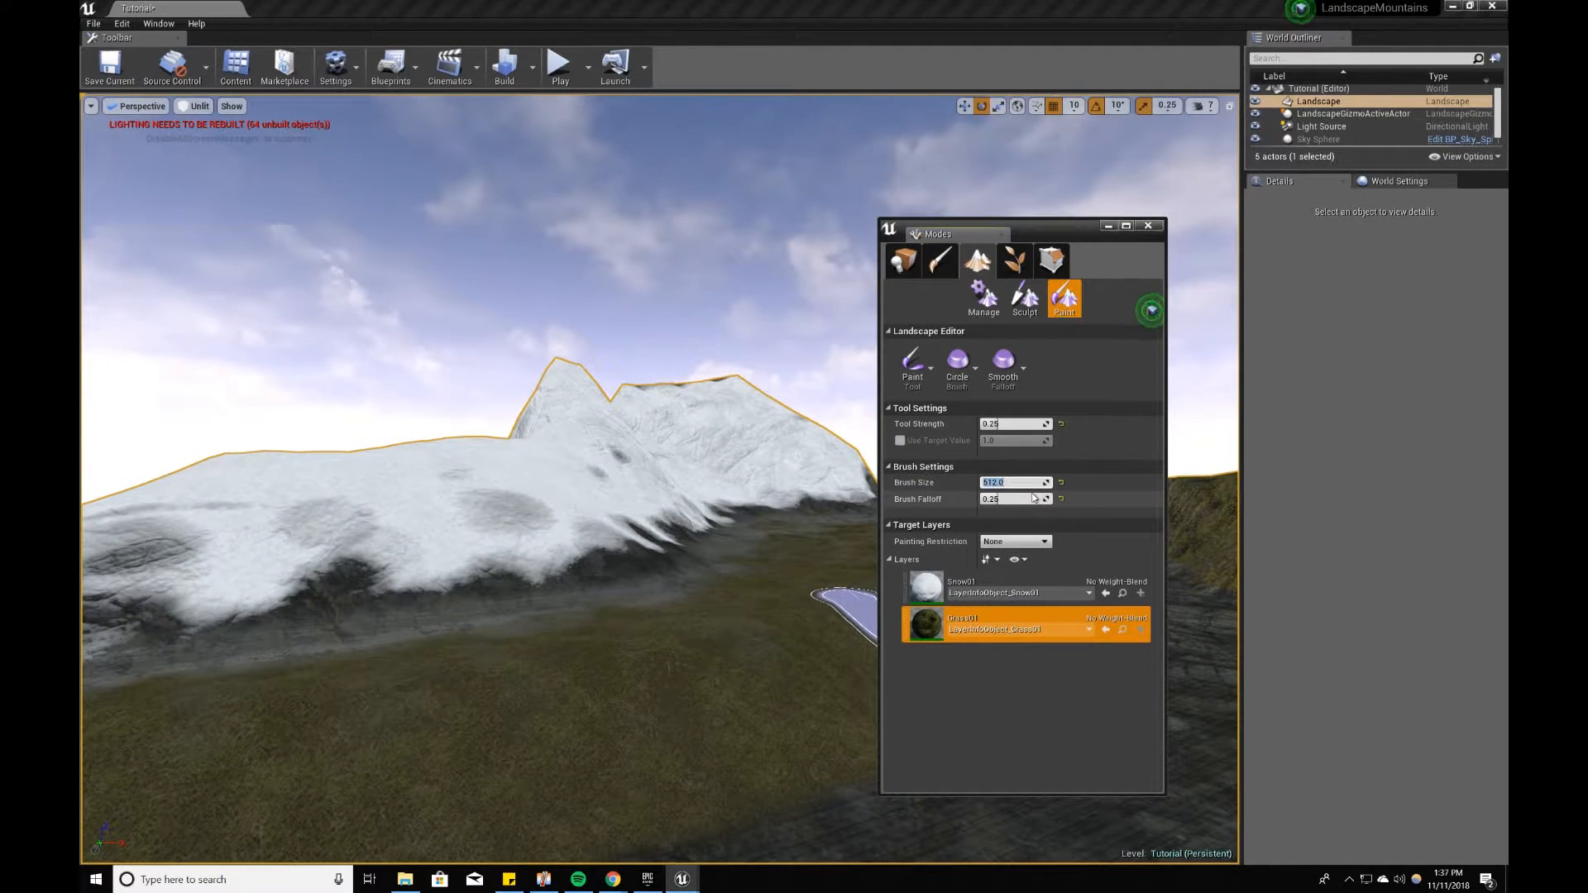
{"action": "type", "text": "5"}
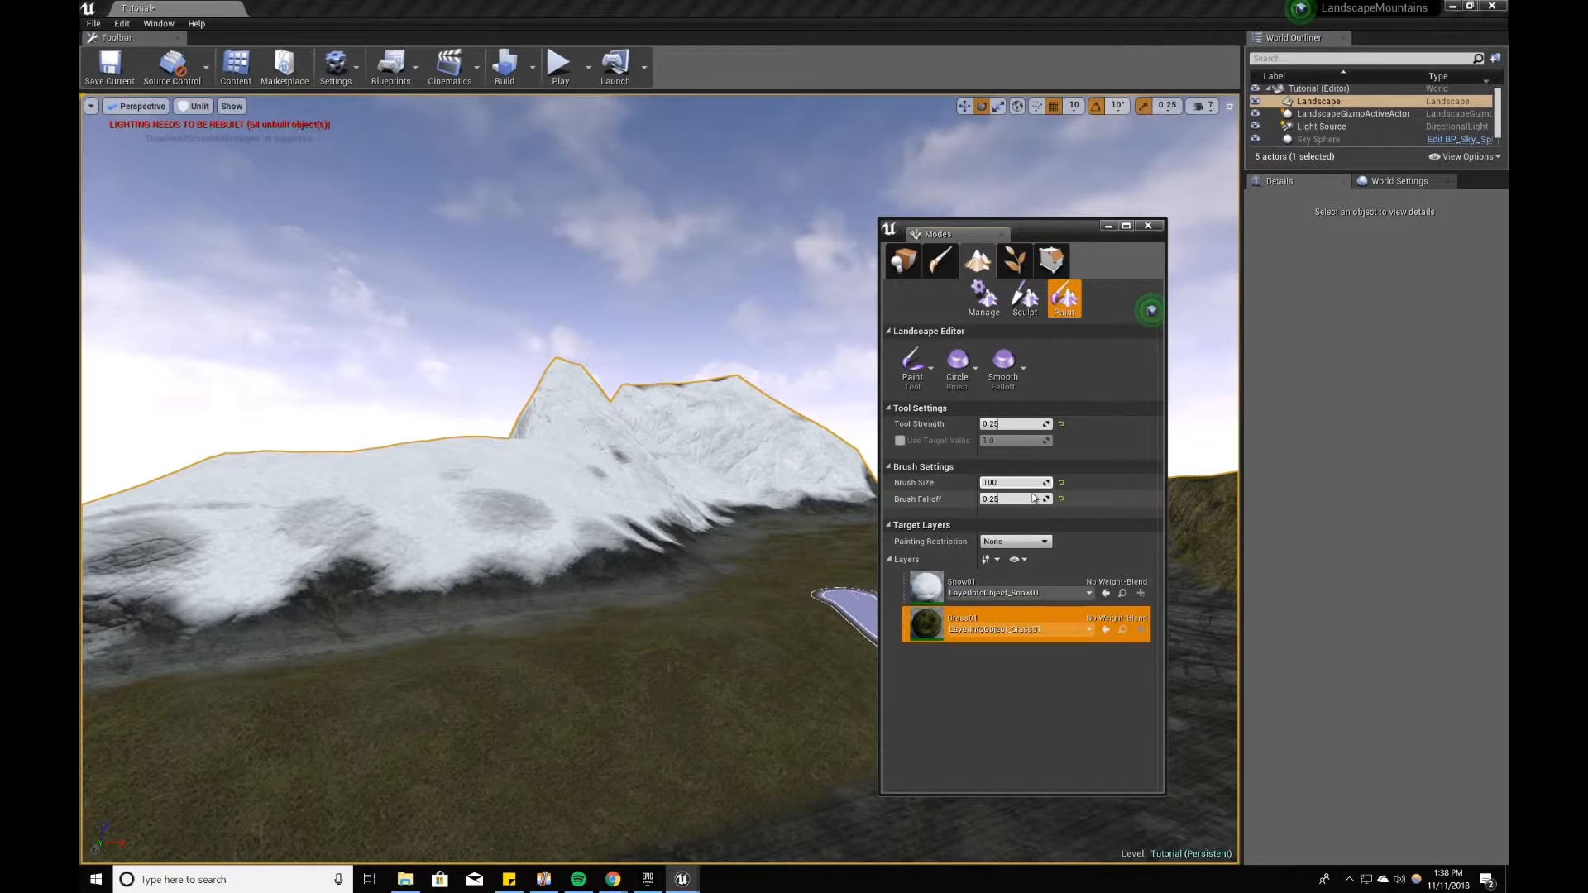
{"action": "left_click", "coordinate": [970, 602]}
{"action": "key", "text": "a"}
{"action": "right_click_drag", "start_coordinate": [665, 574], "coordinate": [704, 574]}
{"action": "mouse_move", "coordinate": [665, 574]}
{"action": "left_mouse_down", "text": "shift"}
{"action": "mouse_move", "coordinate": [500, 658]}
{"action": "mouse_move", "coordinate": [244, 707]}
{"action": "mouse_move", "coordinate": [638, 637]}
{"action": "left_mouse_up", "text": "shift"}
{"action": "mouse_move", "coordinate": [463, 695]}
{"action": "right_mouse_down"}
{"action": "mouse_move", "coordinate": [439, 695]}
{"action": "mouse_move", "coordinate": [463, 690]}
{"action": "right_mouse_up"}
{"action": "key", "text": "d"}
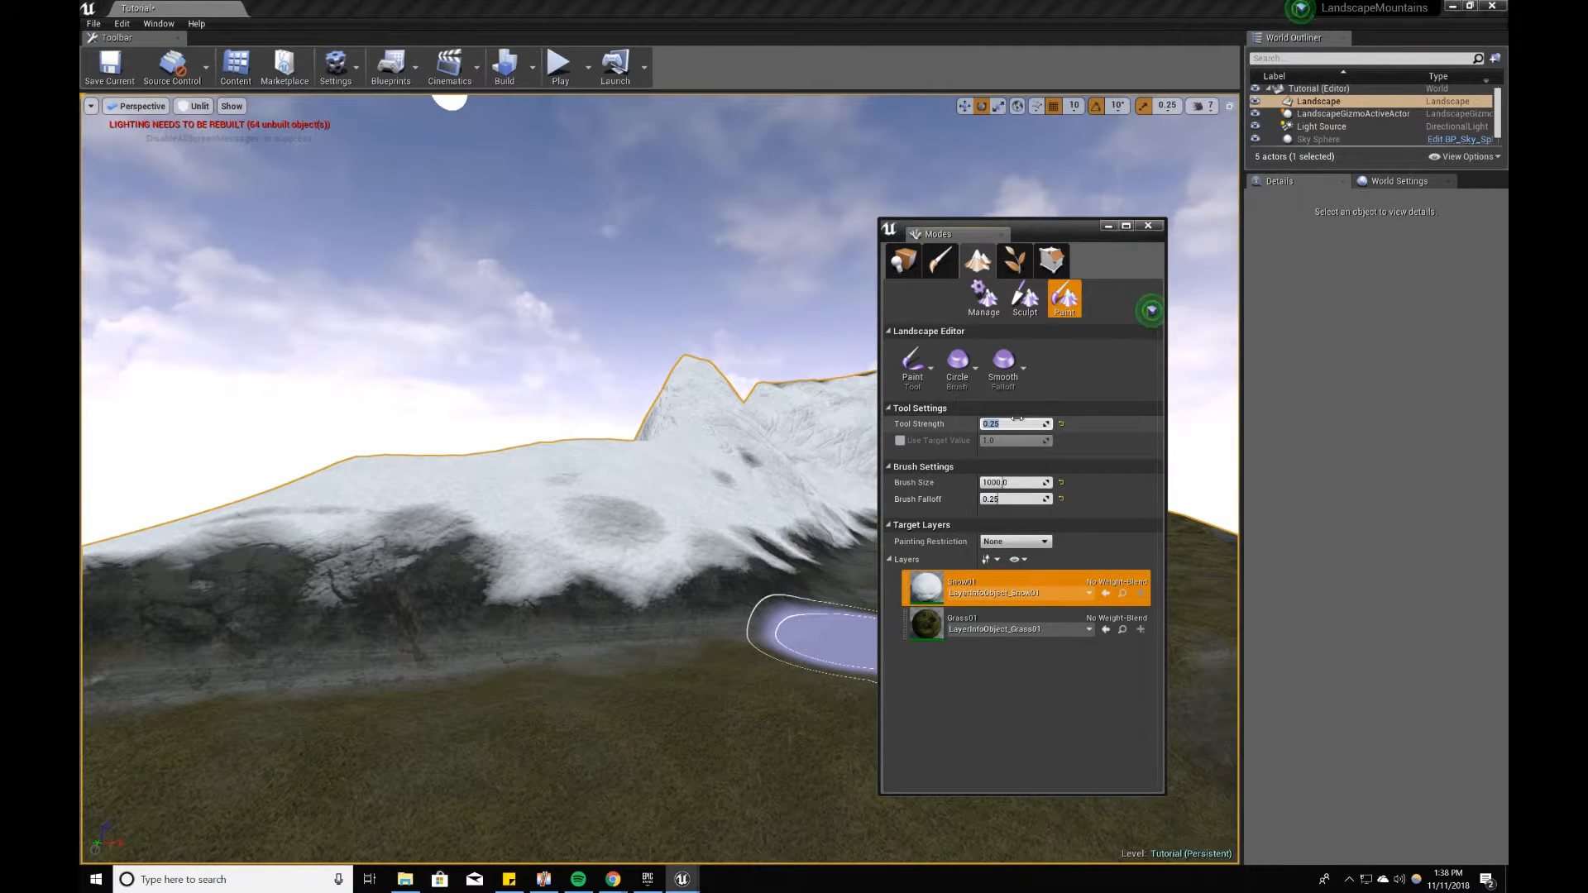
Step: Set the tool strength and brush falloff to 0.1 and paint faint snow along the mountains' lower edges
{"action": "type", "text": "."}
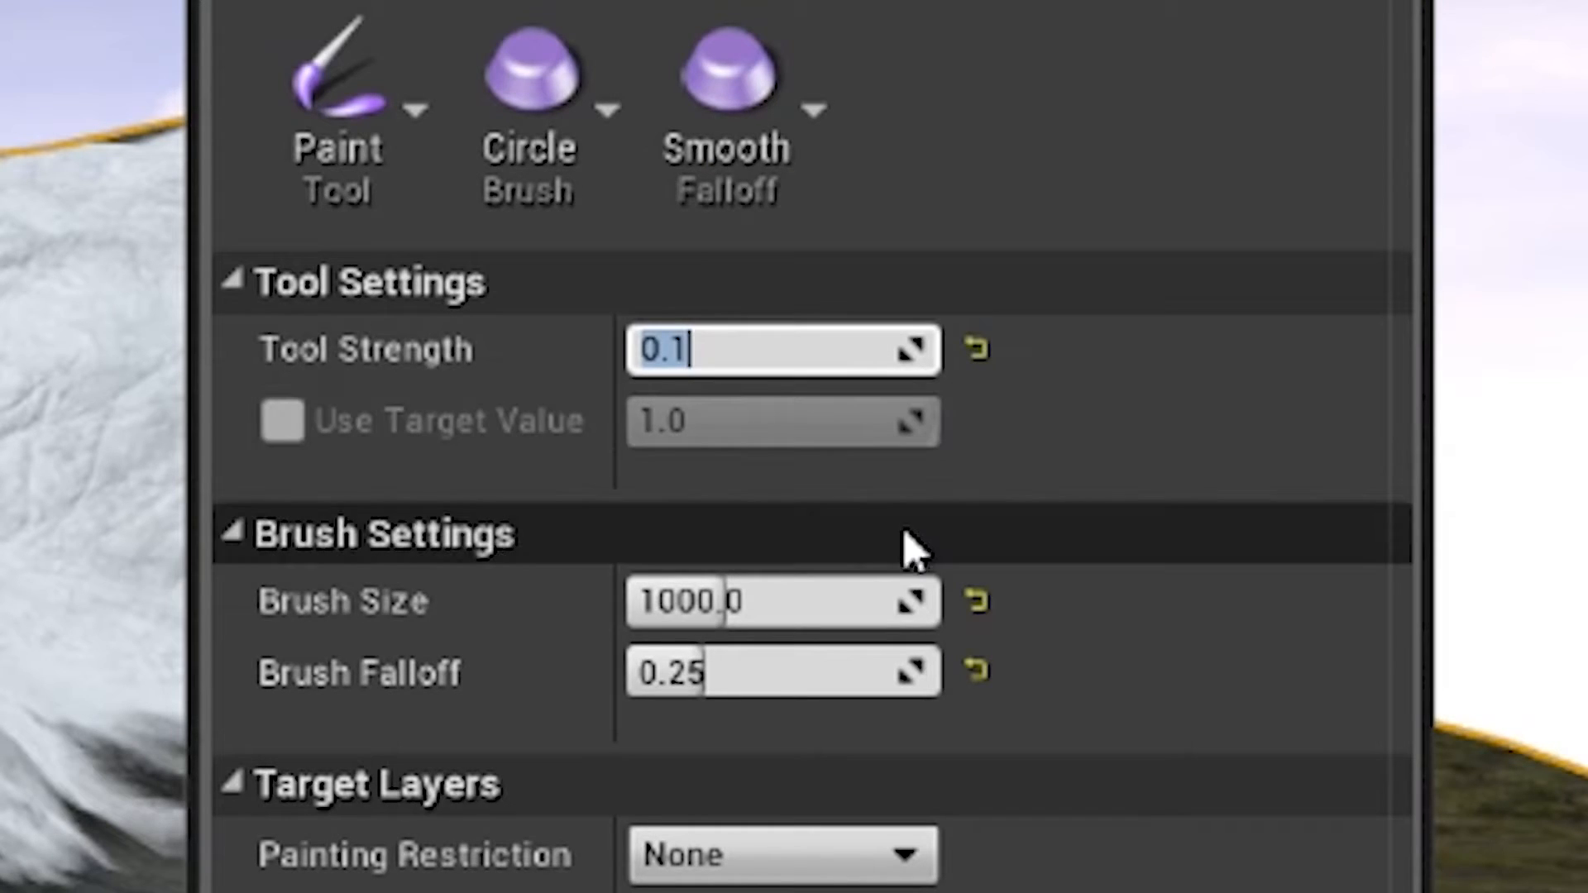
{"action": "left_click", "coordinate": [842, 675]}
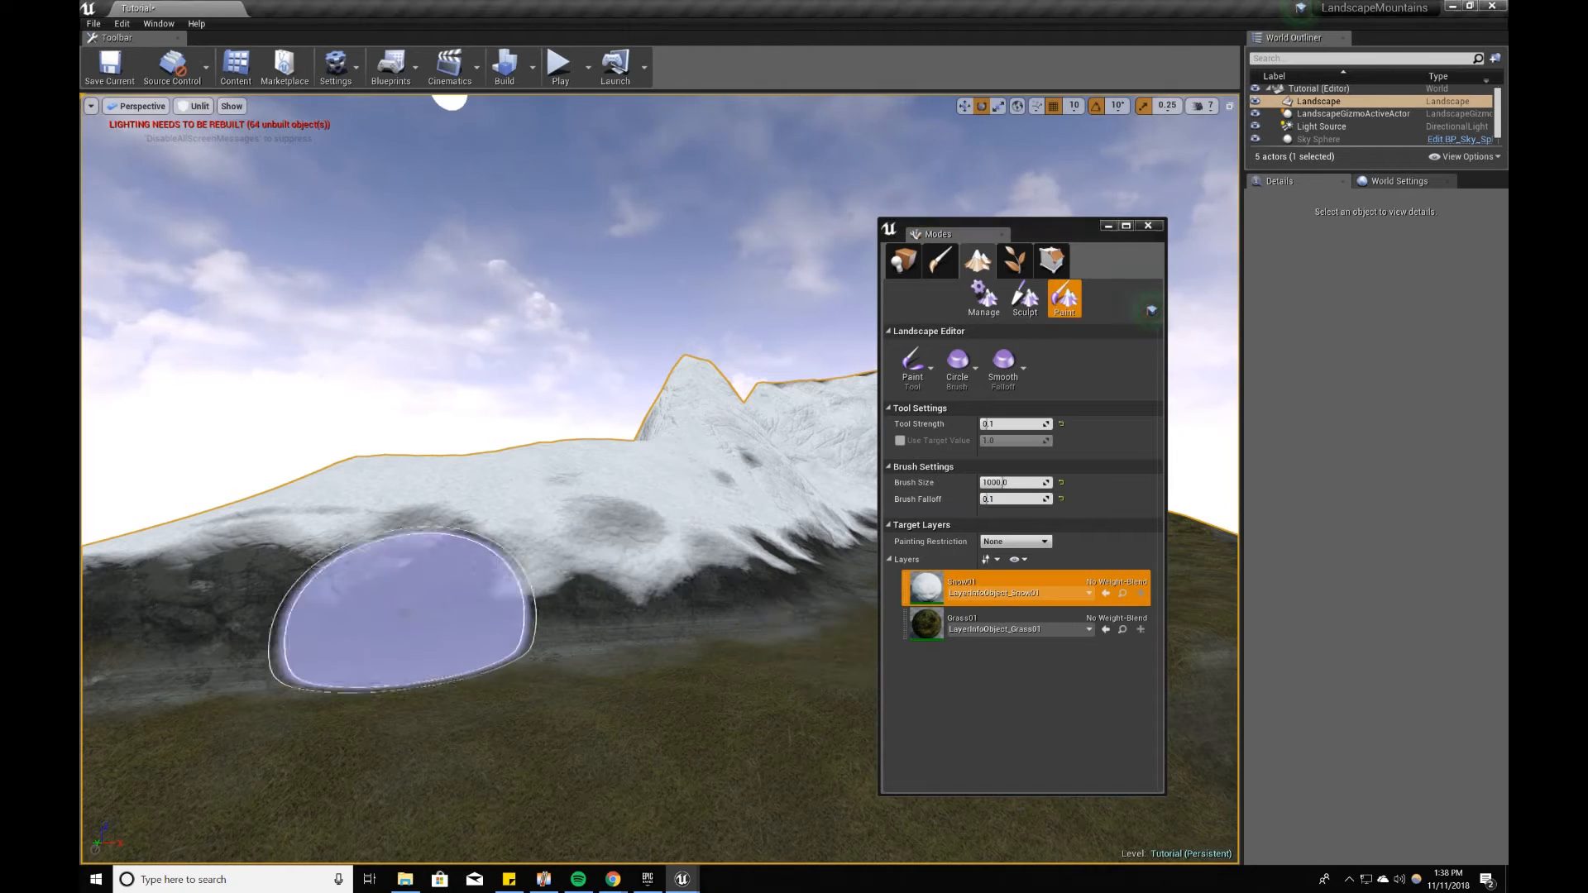
{"action": "right_click_drag", "start_coordinate": [408, 603], "coordinate": [579, 562]}
{"action": "right_click_drag", "start_coordinate": [779, 571], "coordinate": [794, 575]}
{"action": "left_click_drag", "start_coordinate": [728, 562], "coordinate": [524, 607]}
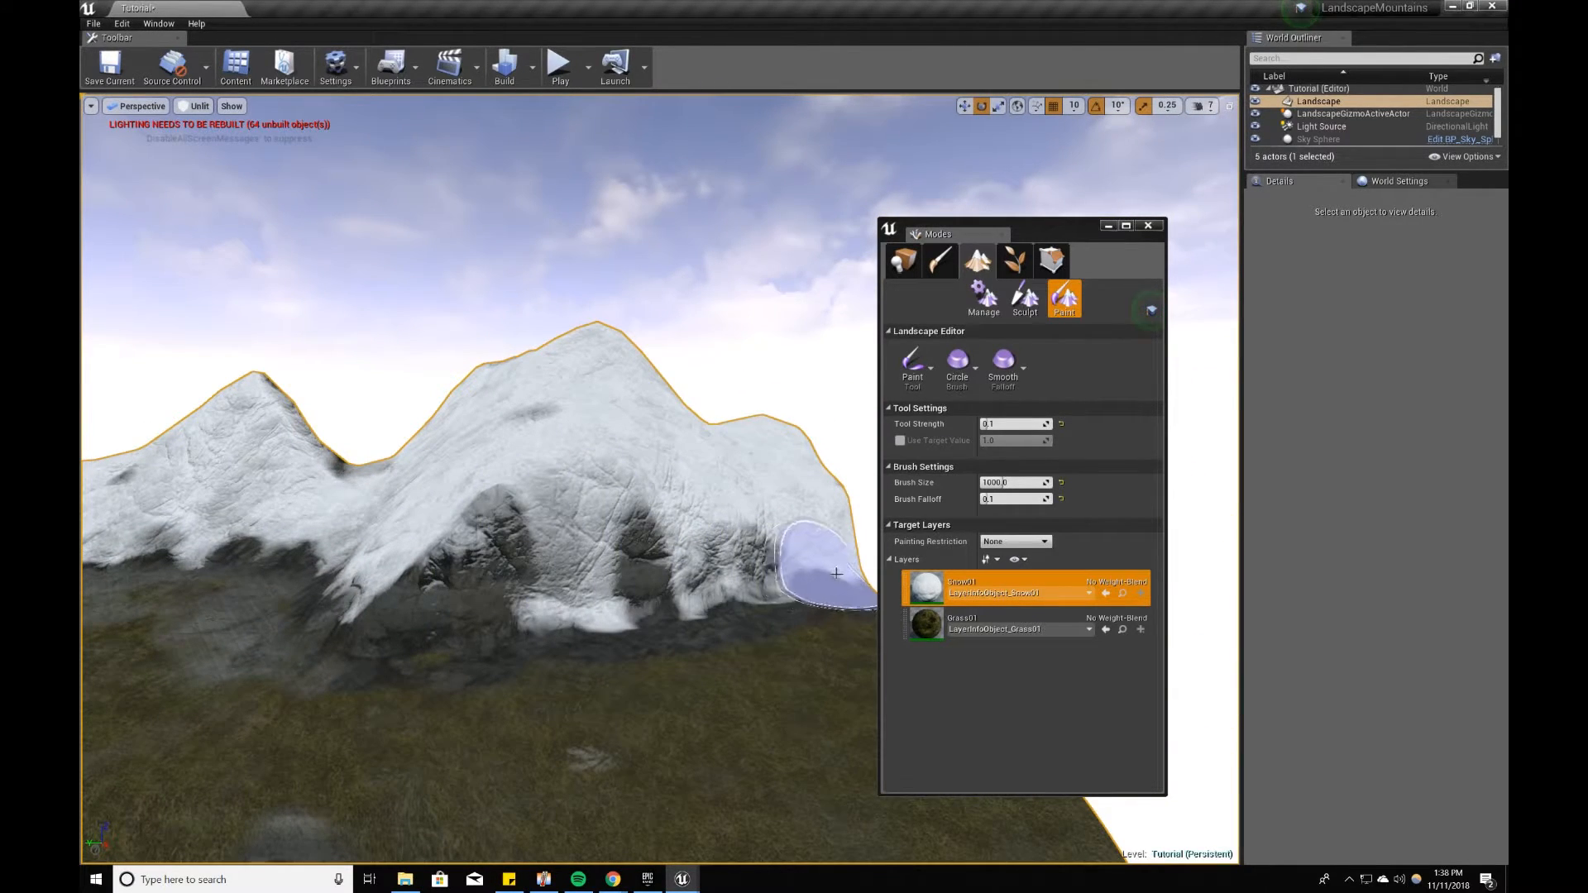
{"action": "right_click_drag", "start_coordinate": [728, 550], "coordinate": [571, 612]}
{"action": "mouse_move", "coordinate": [367, 699]}
{"action": "right_mouse_down"}
{"action": "mouse_move", "coordinate": [390, 713]}
{"action": "mouse_move", "coordinate": [277, 732]}
{"action": "right_mouse_up"}
{"action": "mouse_move", "coordinate": [562, 591]}
{"action": "right_mouse_down"}
{"action": "mouse_move", "coordinate": [539, 589]}
{"action": "mouse_move", "coordinate": [606, 635]}
{"action": "mouse_move", "coordinate": [654, 608]}
{"action": "mouse_move", "coordinate": [630, 570]}
{"action": "right_mouse_up"}
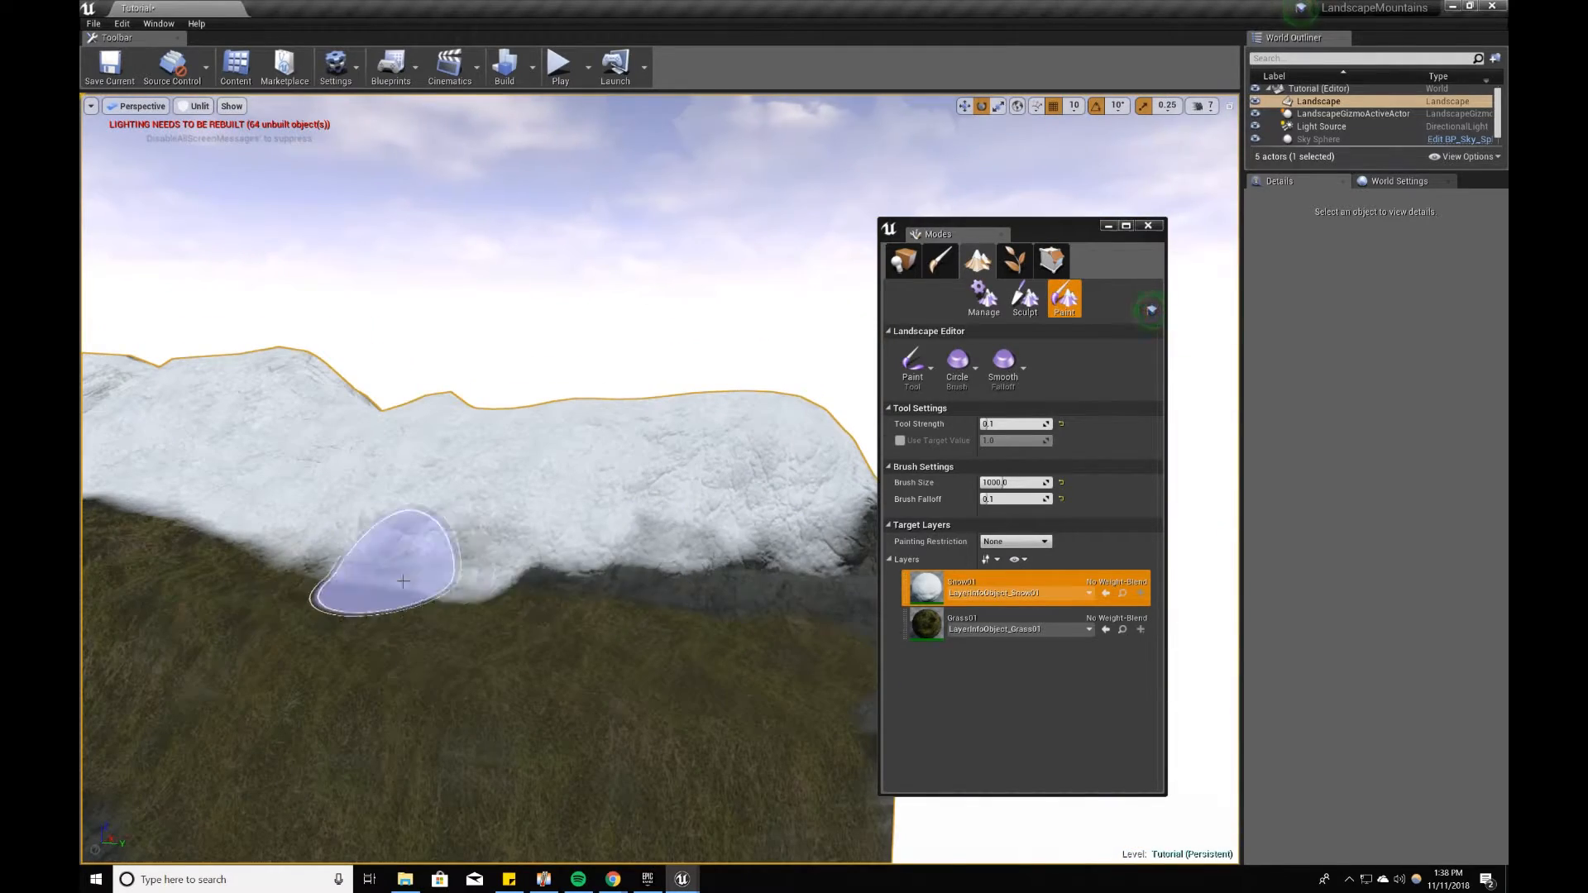
{"action": "right_click_drag", "start_coordinate": [532, 560], "coordinate": [248, 551]}
Step: Paint Grass01 faintly along the snow line of the mountains around the plateau at the same low strength
{"action": "left_click", "coordinate": [1014, 621]}
{"action": "mouse_move", "coordinate": [464, 591]}
{"action": "right_mouse_down"}
{"action": "mouse_move", "coordinate": [484, 575]}
{"action": "mouse_move", "coordinate": [282, 523]}
{"action": "mouse_move", "coordinate": [306, 567]}
{"action": "mouse_move", "coordinate": [422, 571]}
{"action": "right_mouse_up"}
{"action": "right_click_drag", "start_coordinate": [198, 525], "coordinate": [108, 523]}
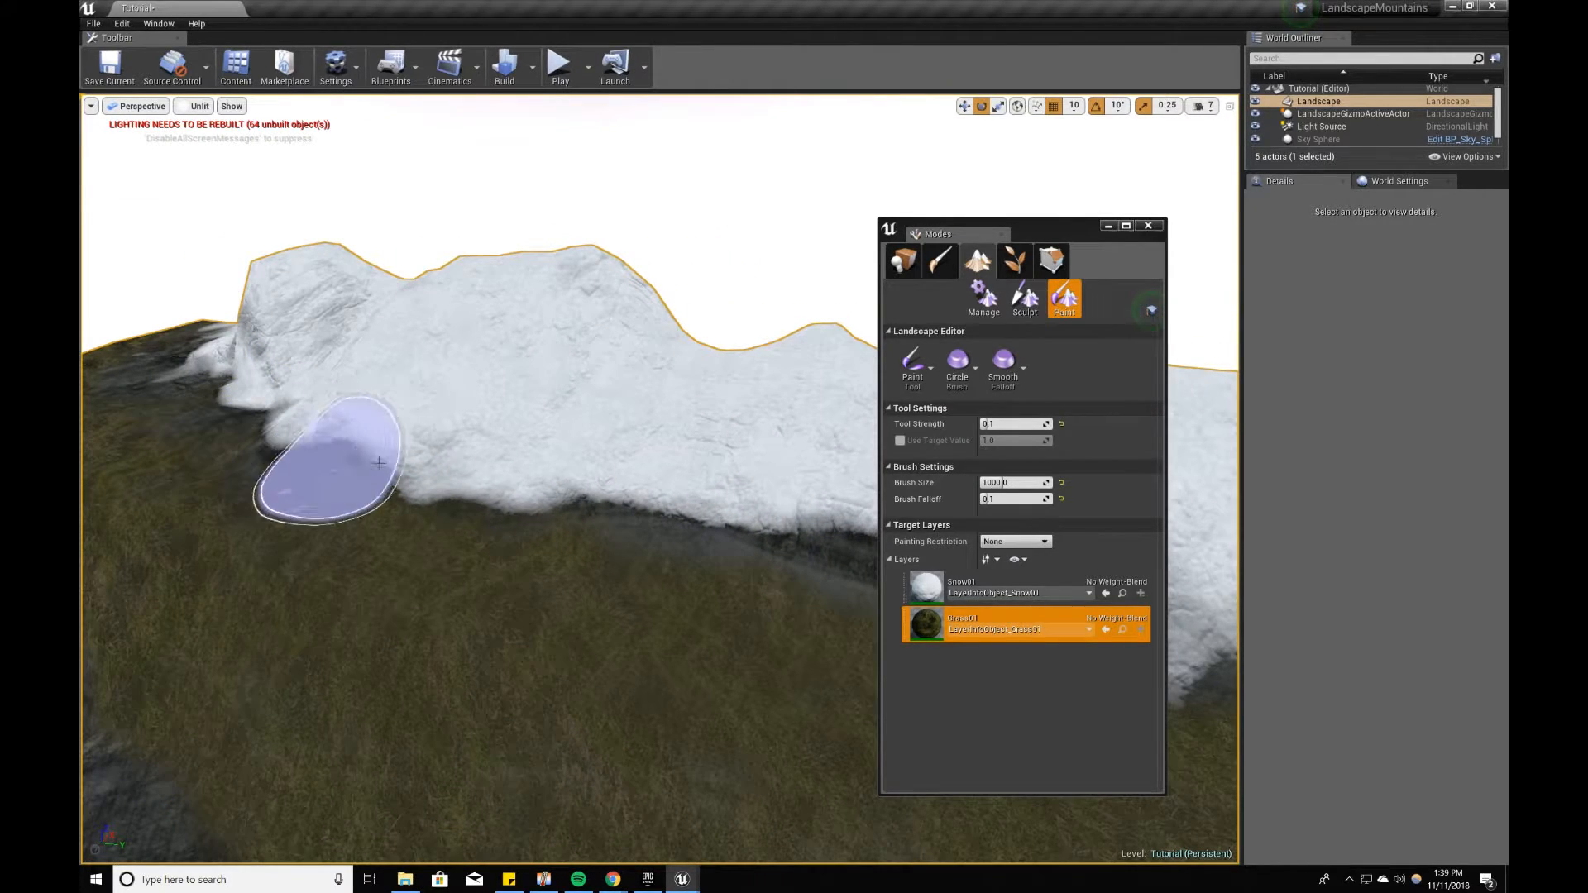
{"action": "right_click_drag", "start_coordinate": [540, 521], "coordinate": [596, 508]}
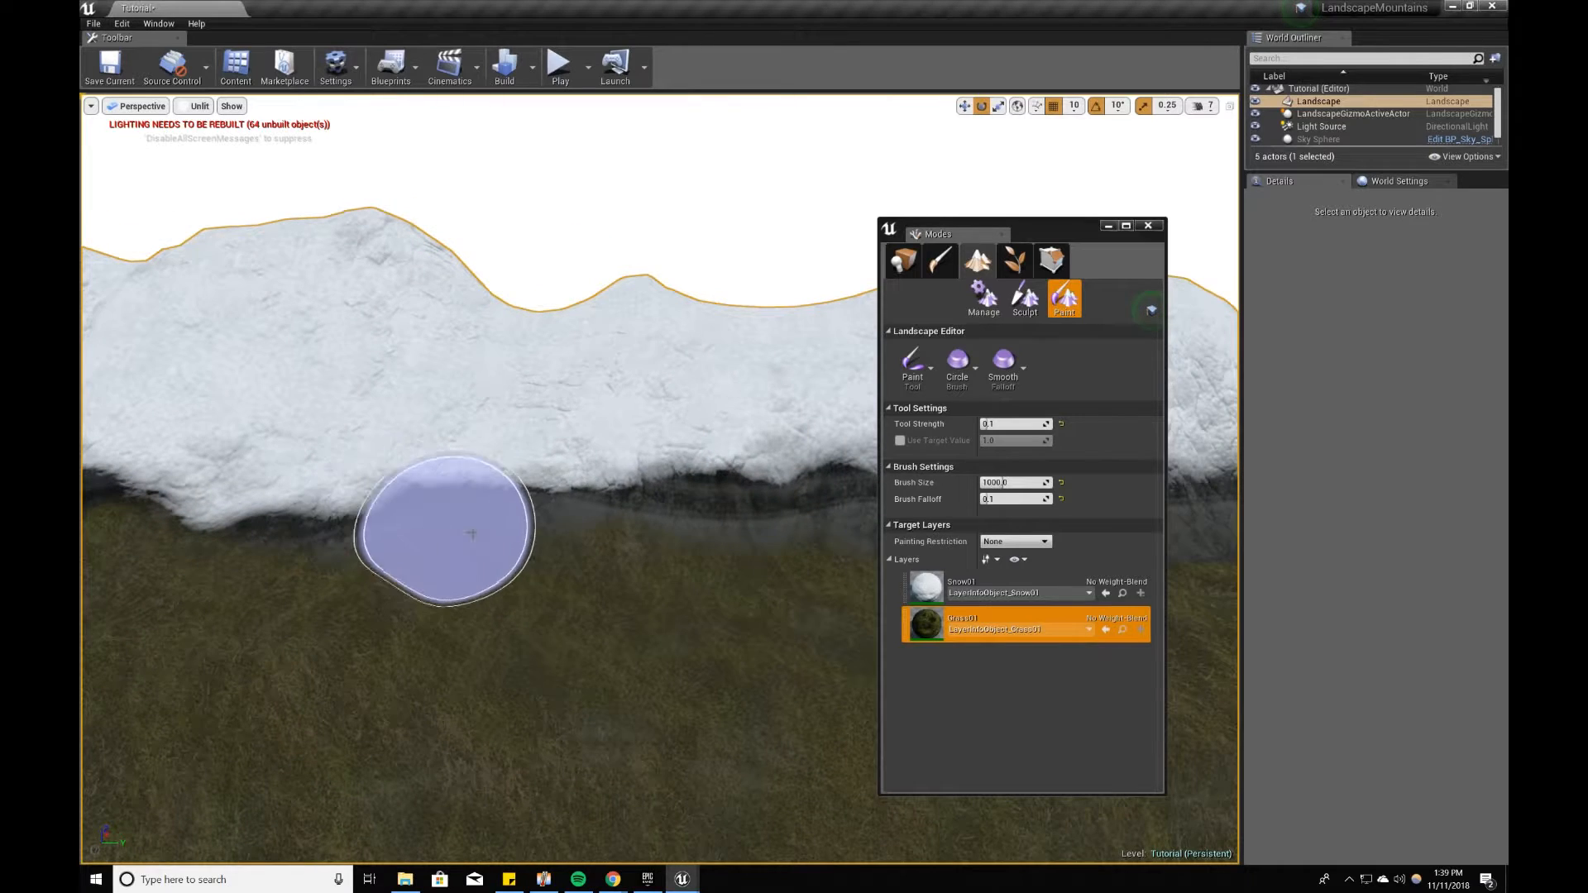
{"action": "right_click_drag", "start_coordinate": [744, 551], "coordinate": [440, 522]}
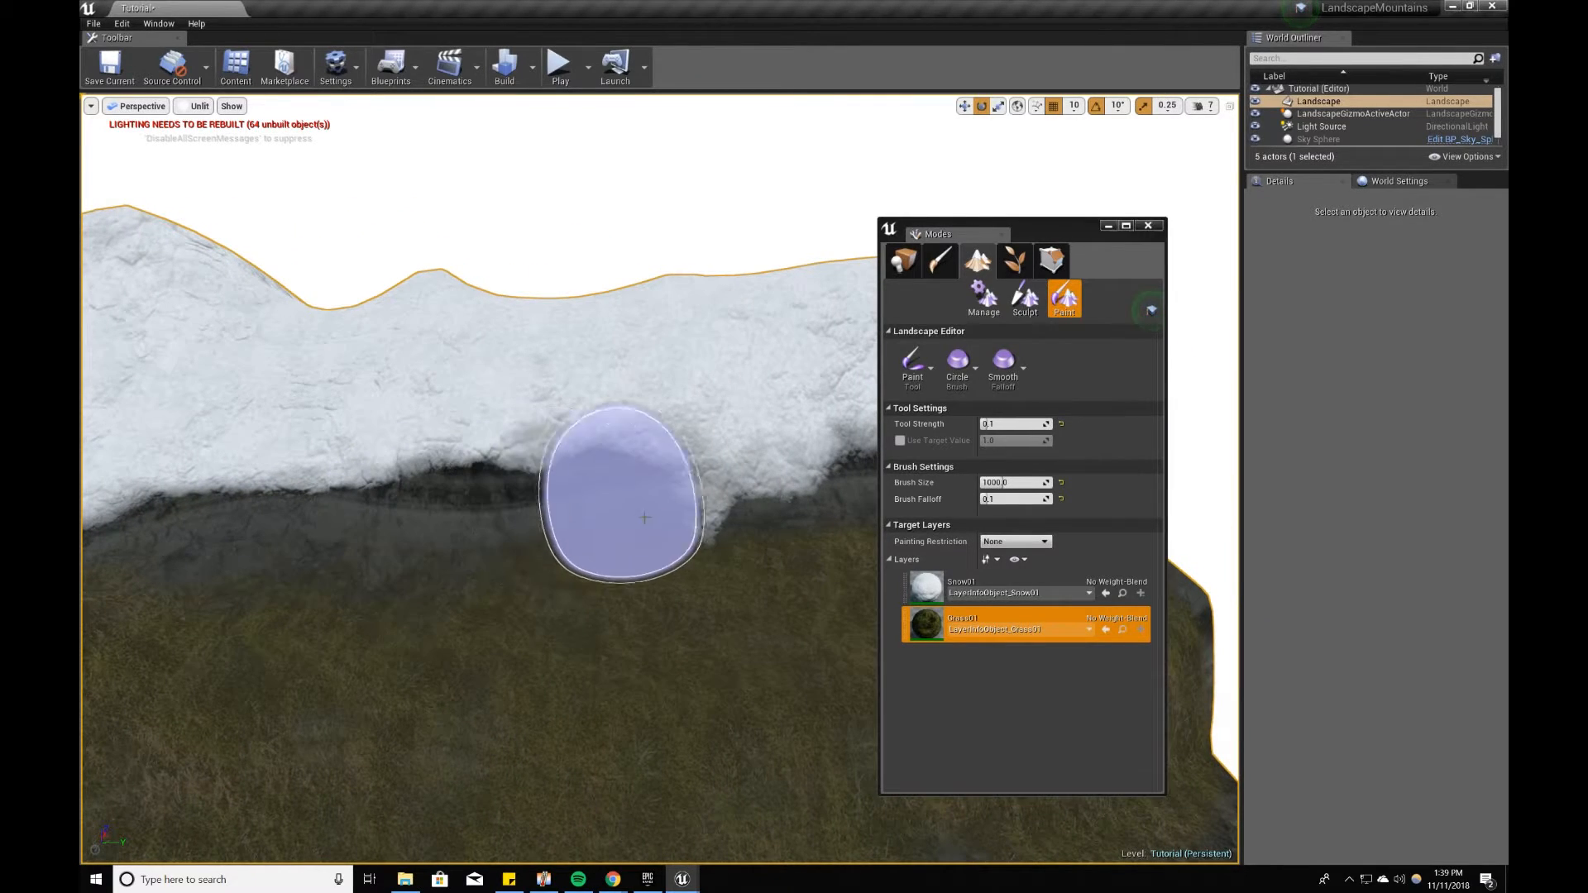
{"action": "right_click_drag", "start_coordinate": [726, 517], "coordinate": [507, 505]}
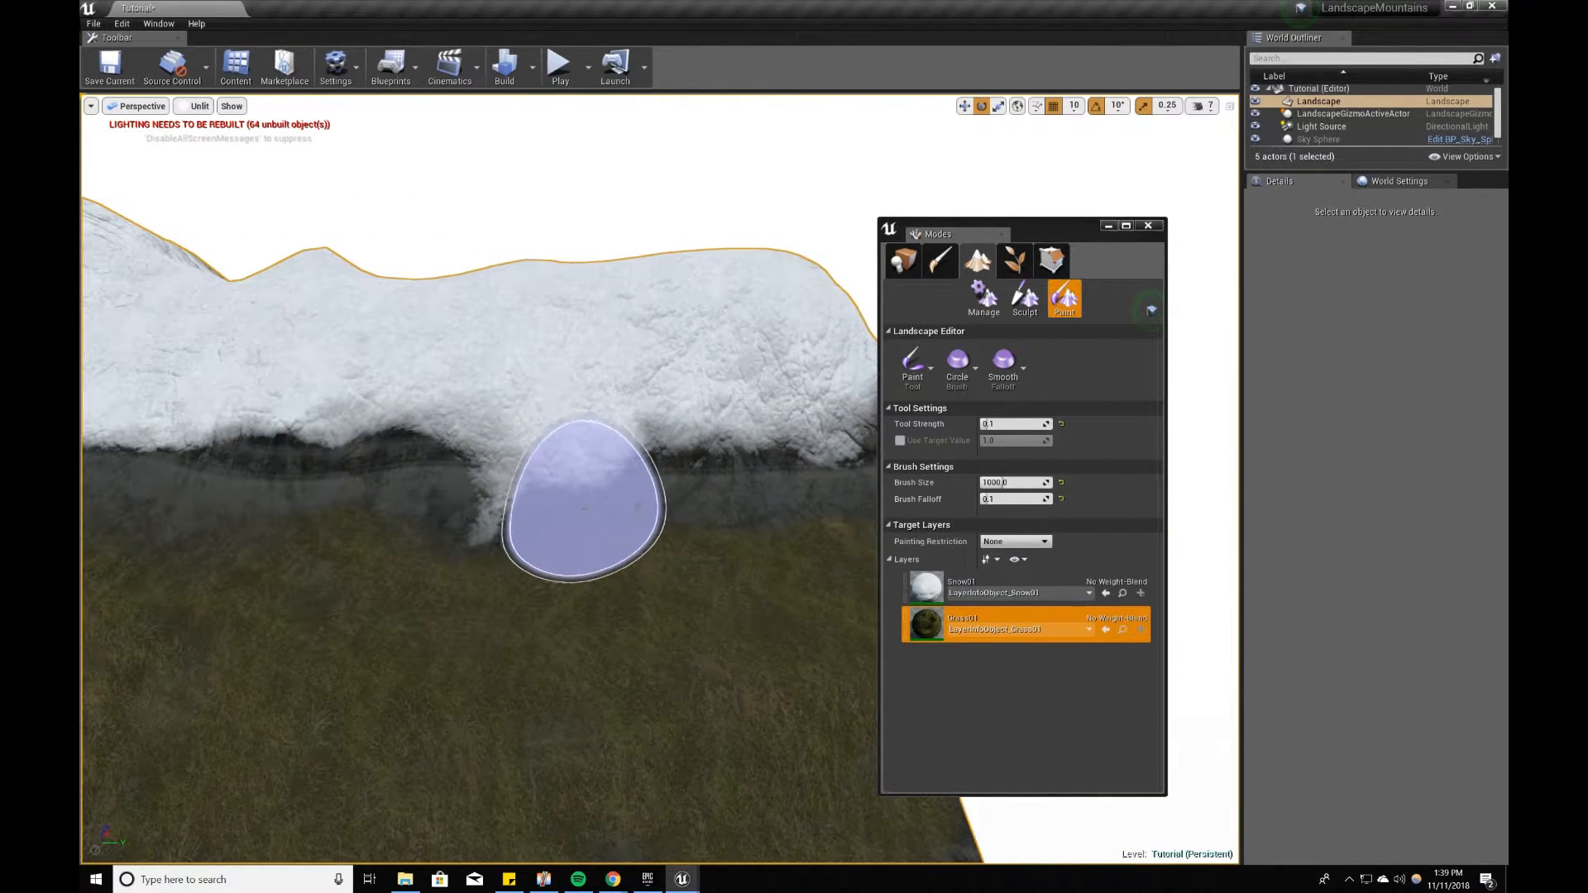
{"action": "right_click_drag", "start_coordinate": [802, 500], "coordinate": [816, 621]}
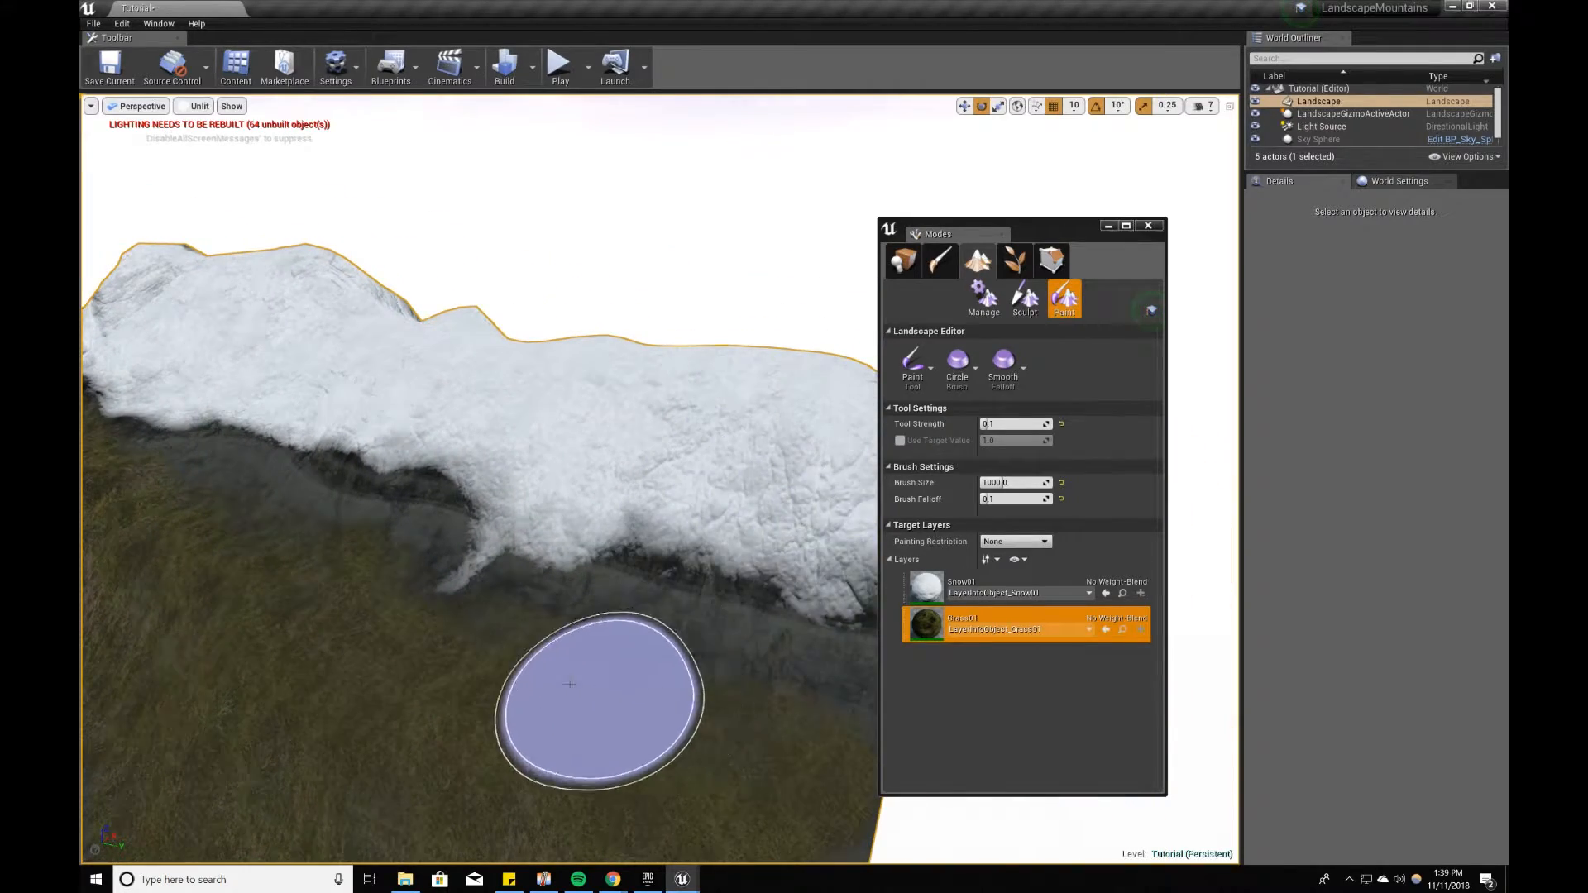
{"action": "right_click_drag", "start_coordinate": [569, 684], "coordinate": [290, 674]}
{"action": "mouse_move", "coordinate": [496, 718]}
{"action": "right_mouse_down"}
{"action": "mouse_move", "coordinate": [224, 718]}
{"action": "mouse_move", "coordinate": [364, 721]}
{"action": "right_mouse_up"}
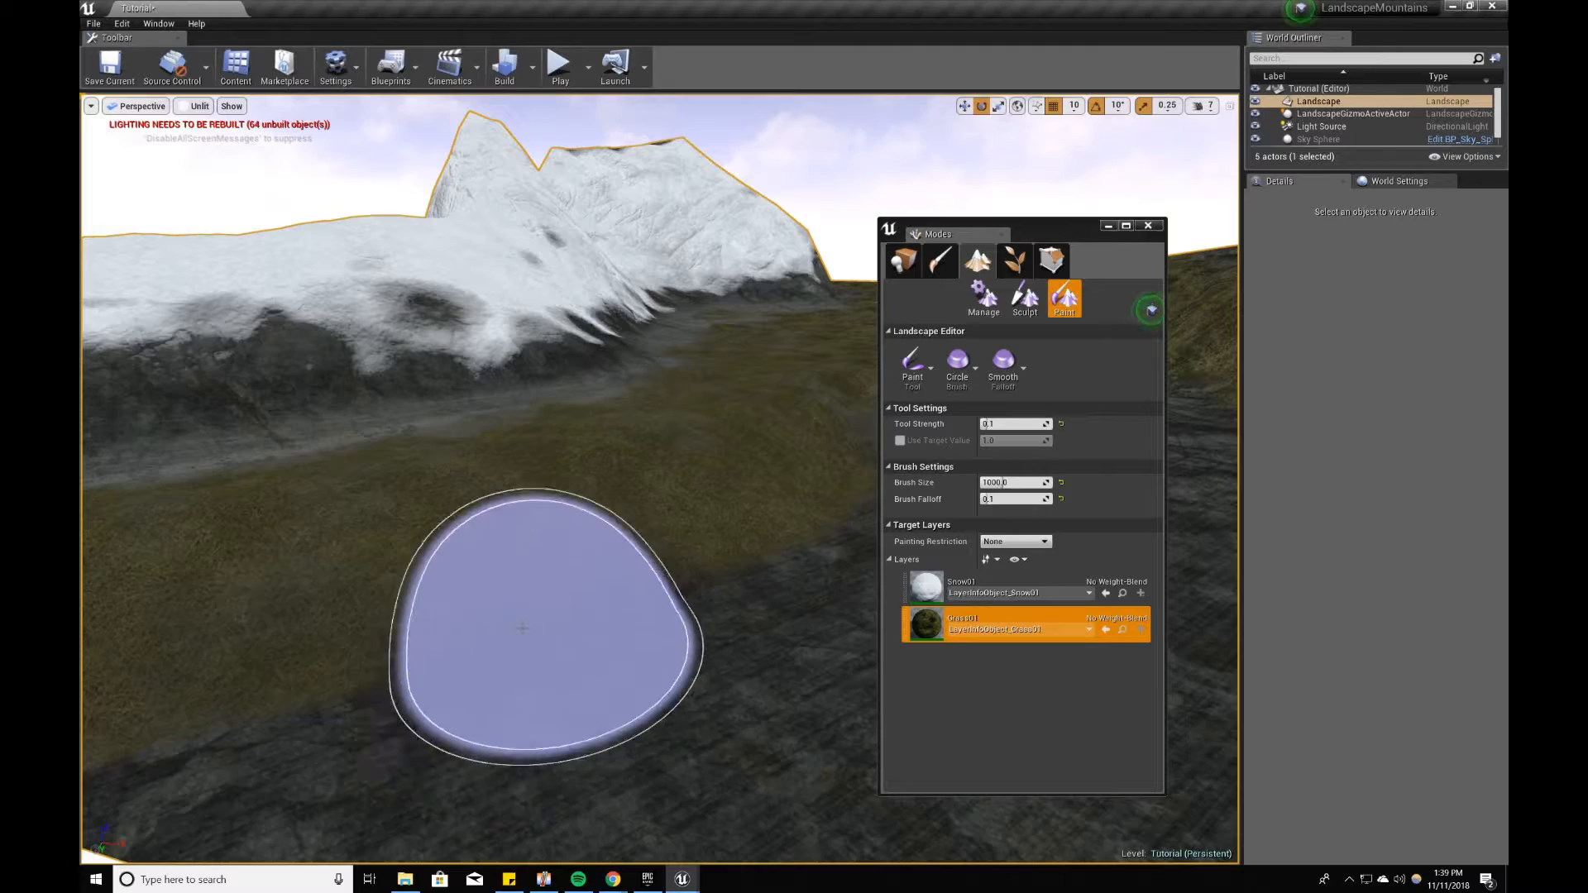
{"action": "mouse_move", "coordinate": [627, 603]}
{"action": "right_mouse_down"}
{"action": "mouse_move", "coordinate": [562, 509]}
{"action": "mouse_move", "coordinate": [662, 612]}
{"action": "mouse_move", "coordinate": [707, 739]}
{"action": "mouse_move", "coordinate": [629, 712]}
{"action": "mouse_move", "coordinate": [604, 649]}
{"action": "mouse_move", "coordinate": [619, 655]}
{"action": "right_mouse_up"}
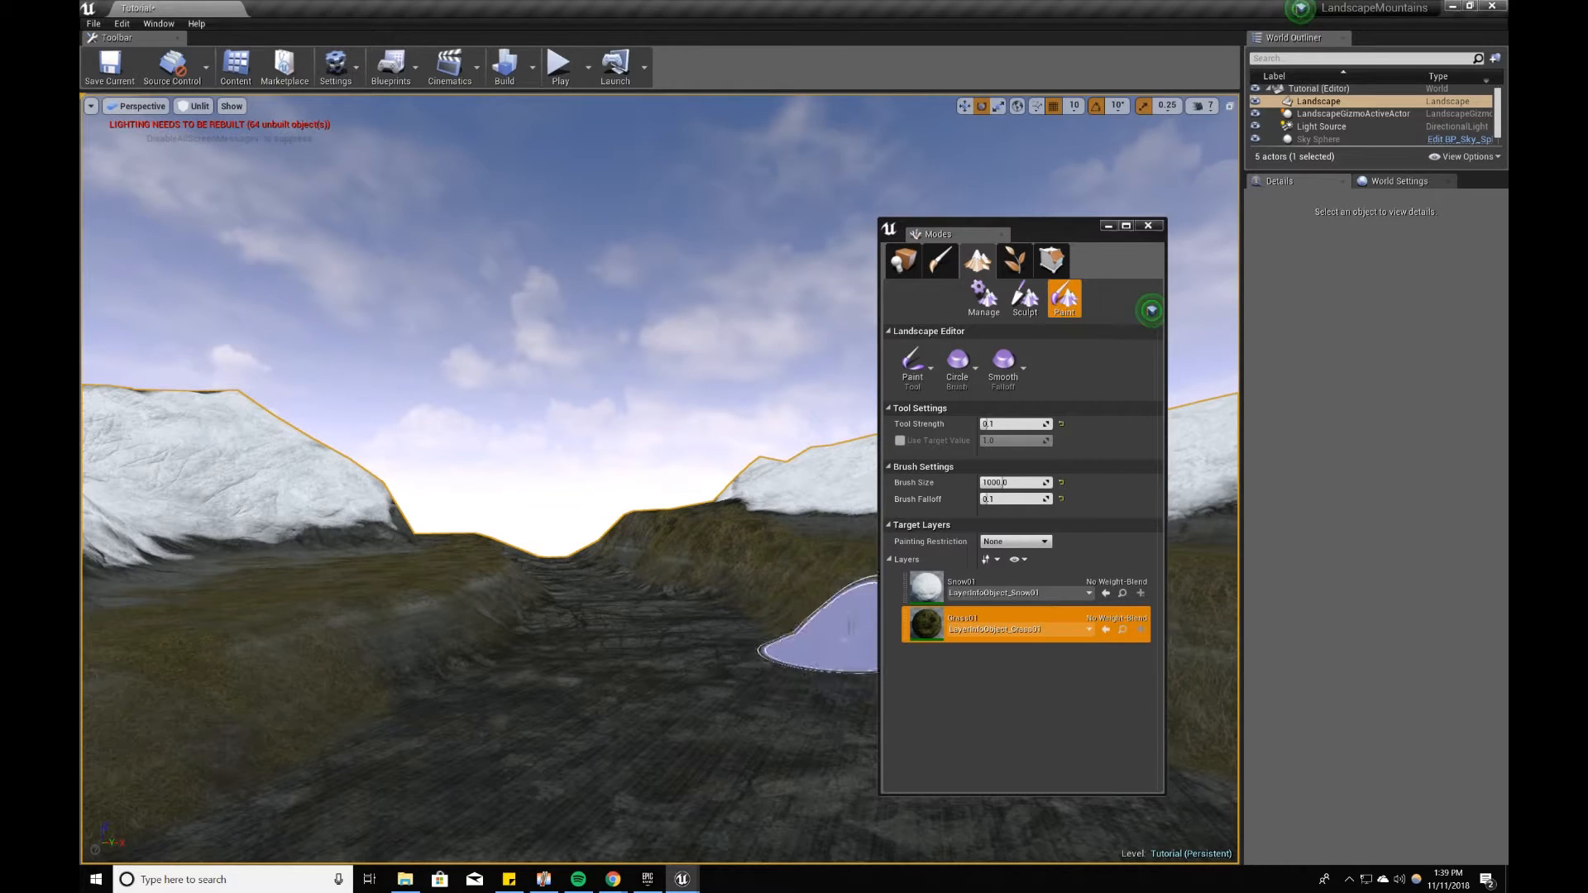
Step: Leave landscape painting for Place mode and save the level, closing the Modes window
{"action": "left_click", "coordinate": [904, 262]}
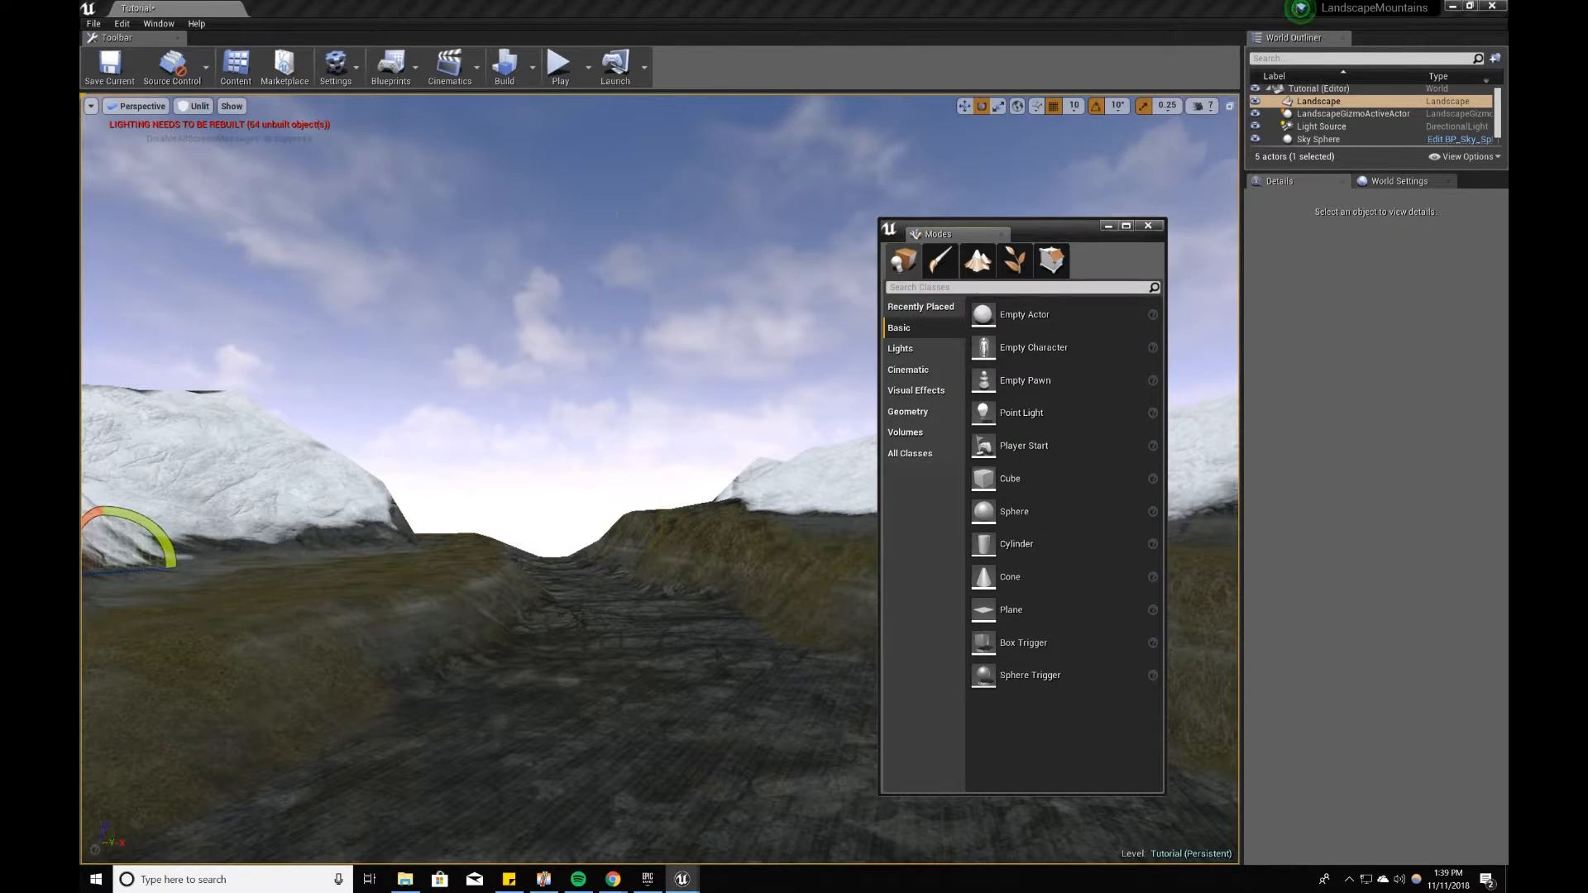
{"action": "left_click", "coordinate": [109, 66]}
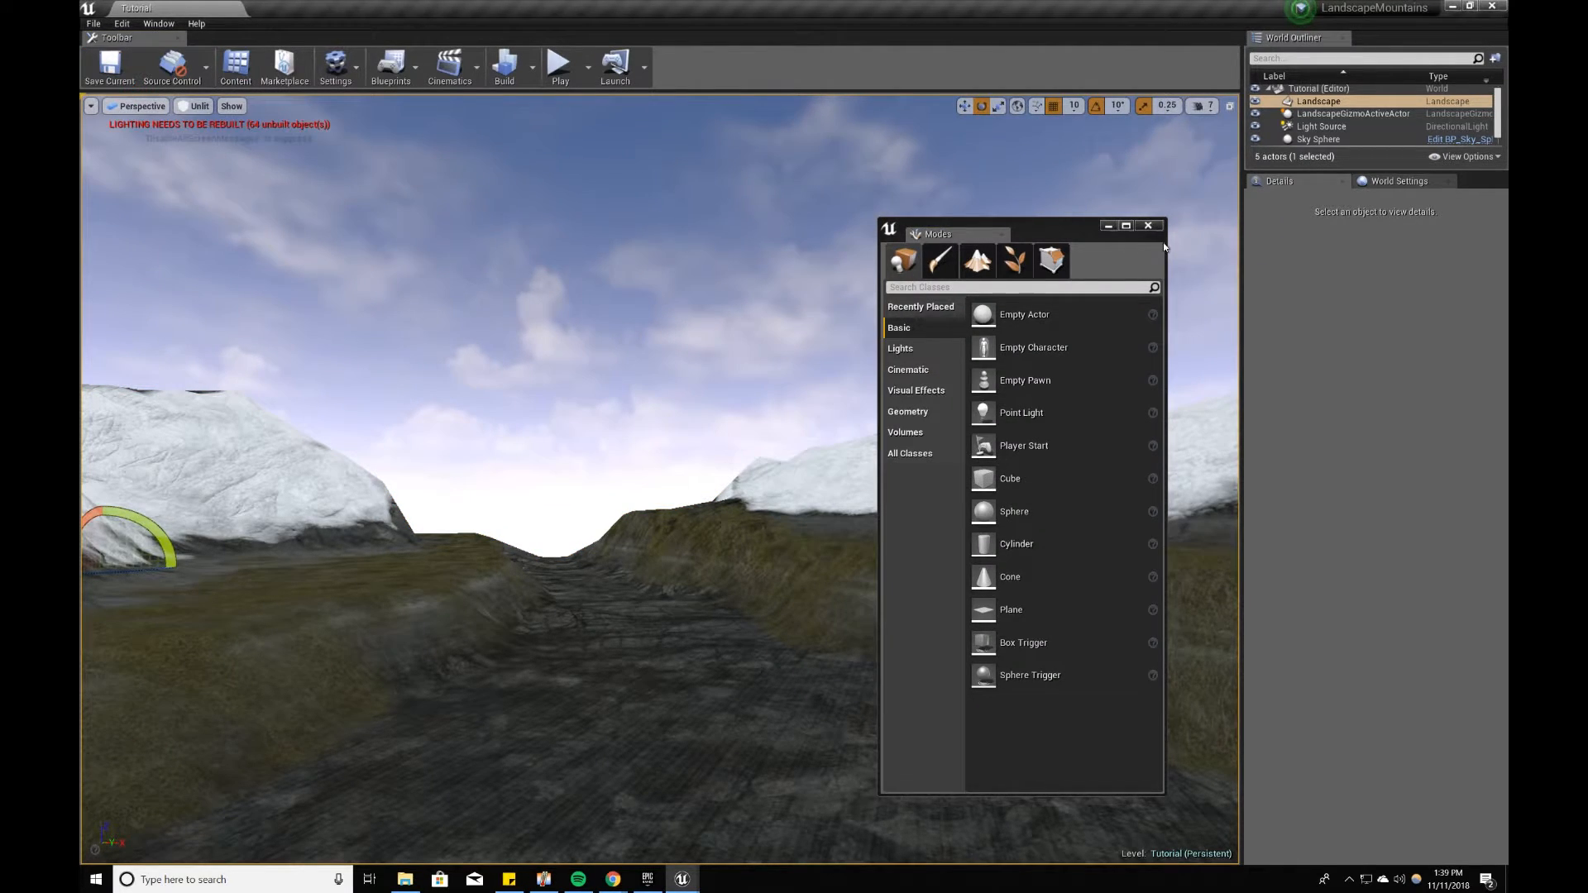
{"action": "left_click", "coordinate": [1147, 227]}
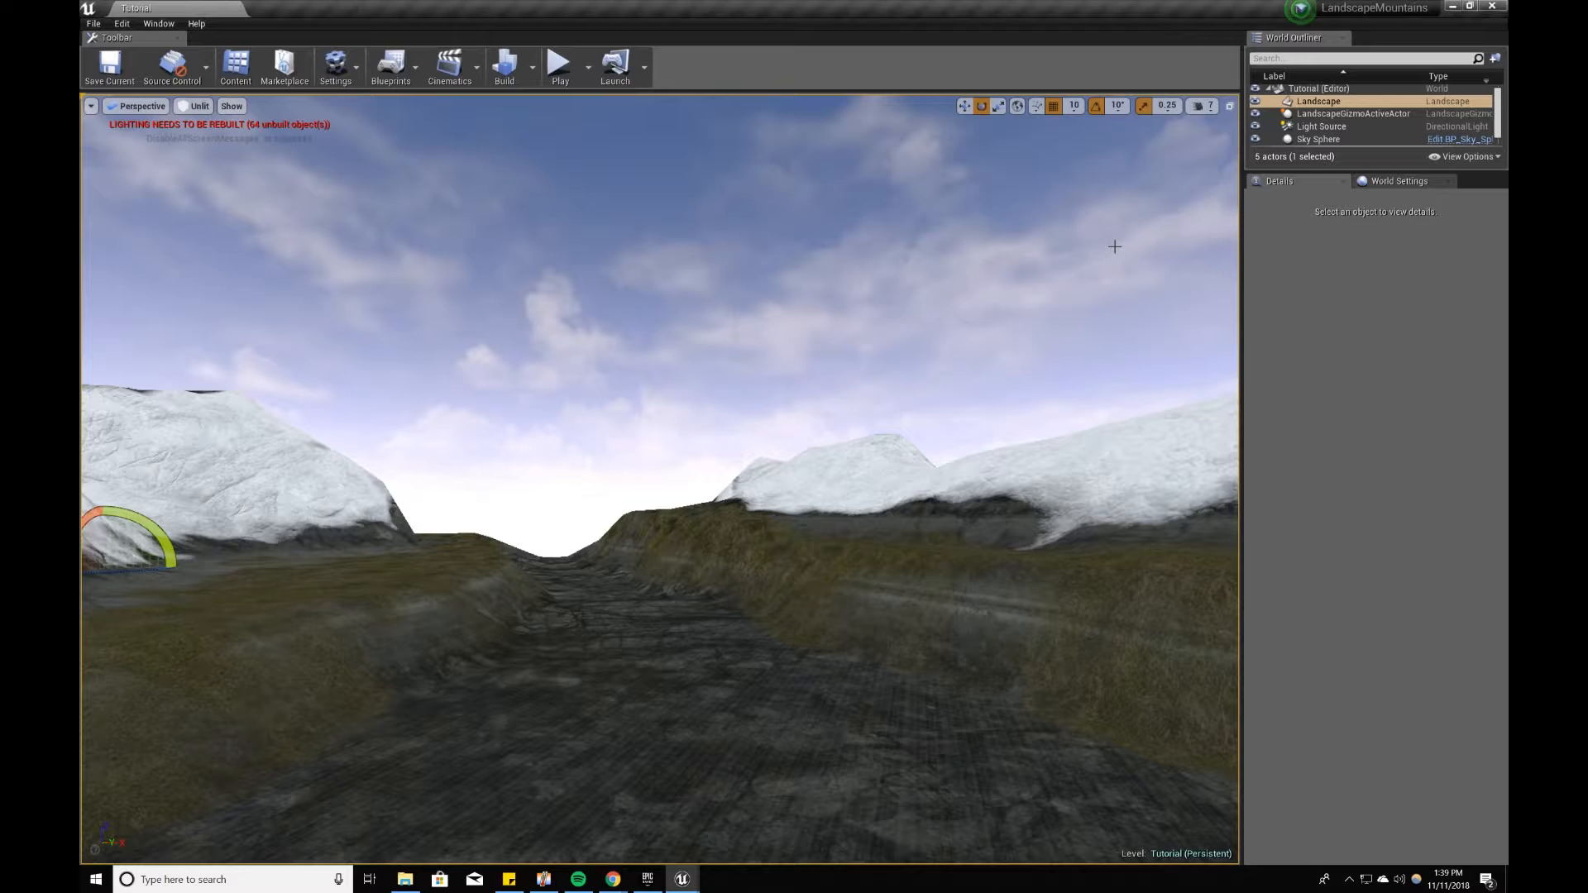
Step: Filter the Content Browser to static meshes and clear the snow search
{"action": "left_click", "coordinate": [236, 66]}
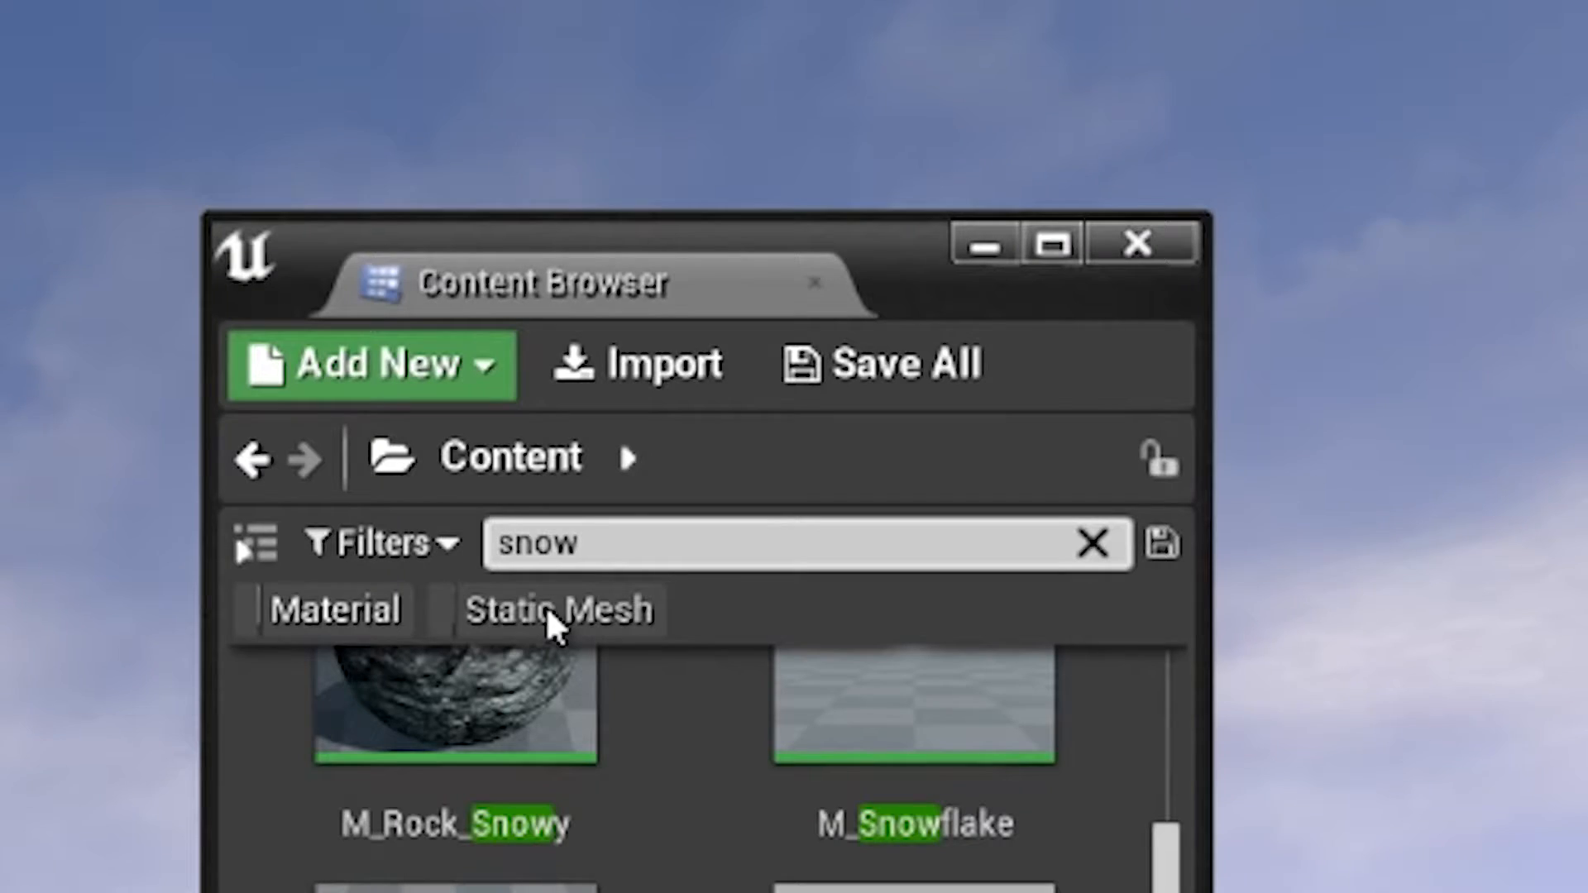
{"action": "left_click", "coordinate": [885, 280]}
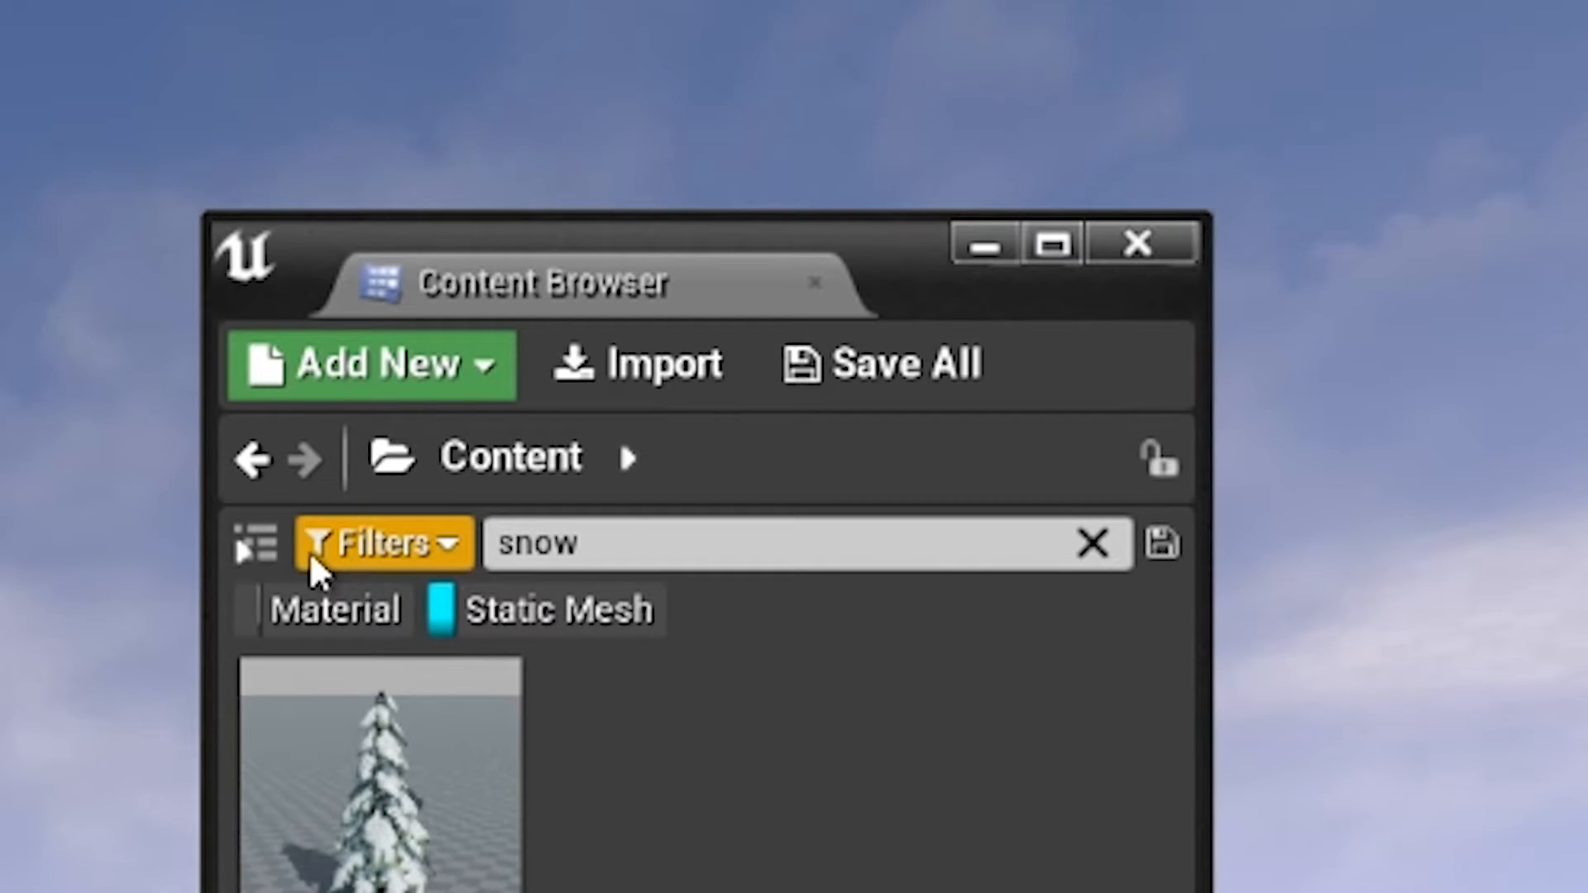
{"action": "left_click", "coordinate": [400, 544]}
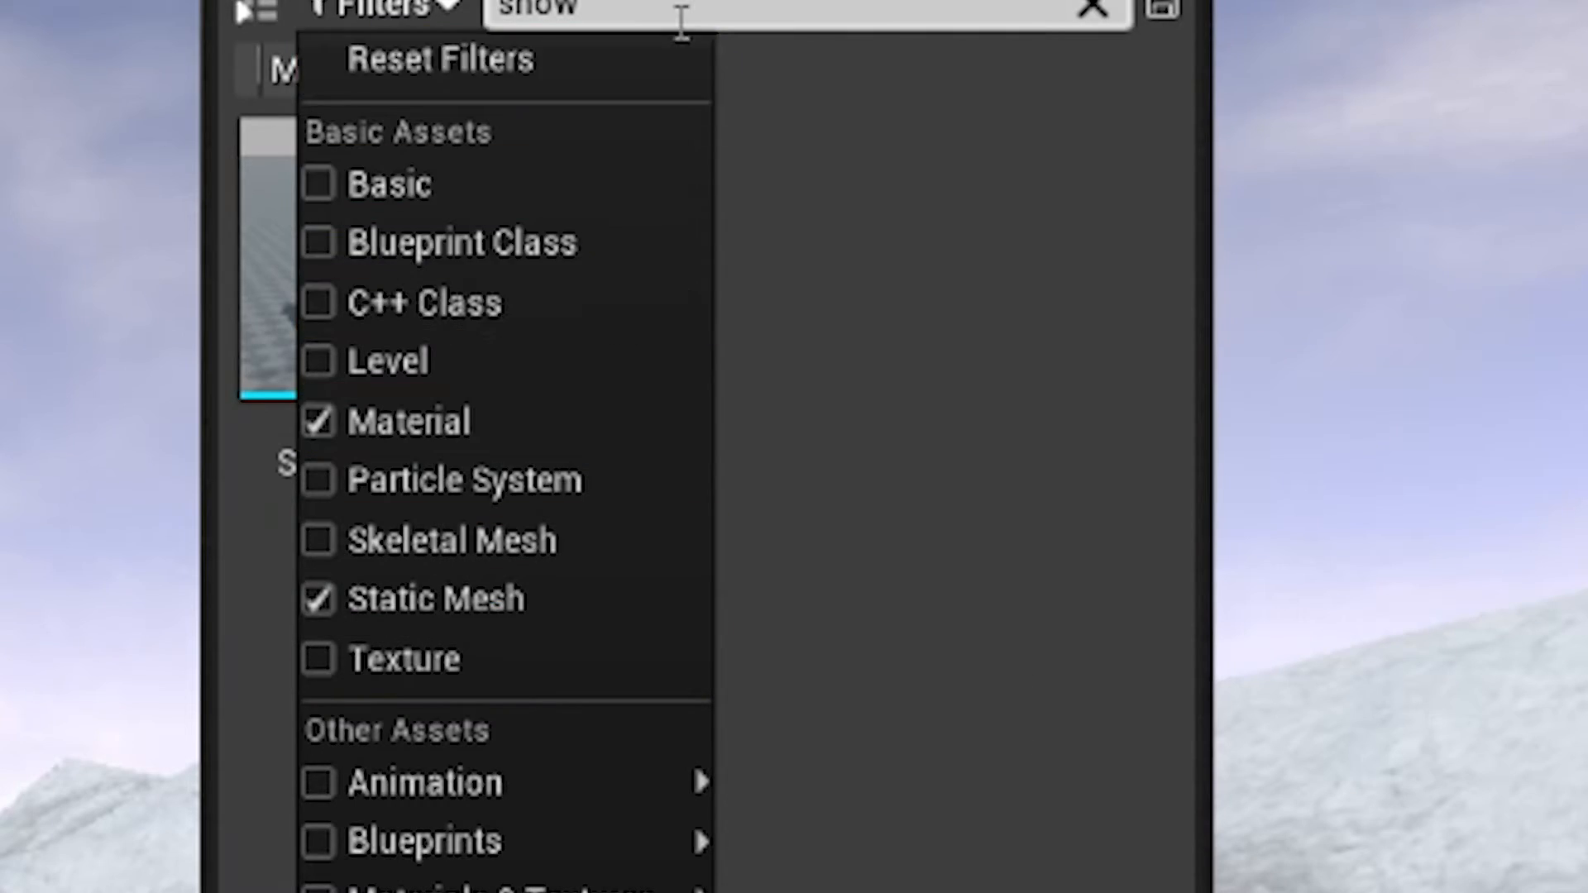
{"action": "left_click", "coordinate": [683, 558]}
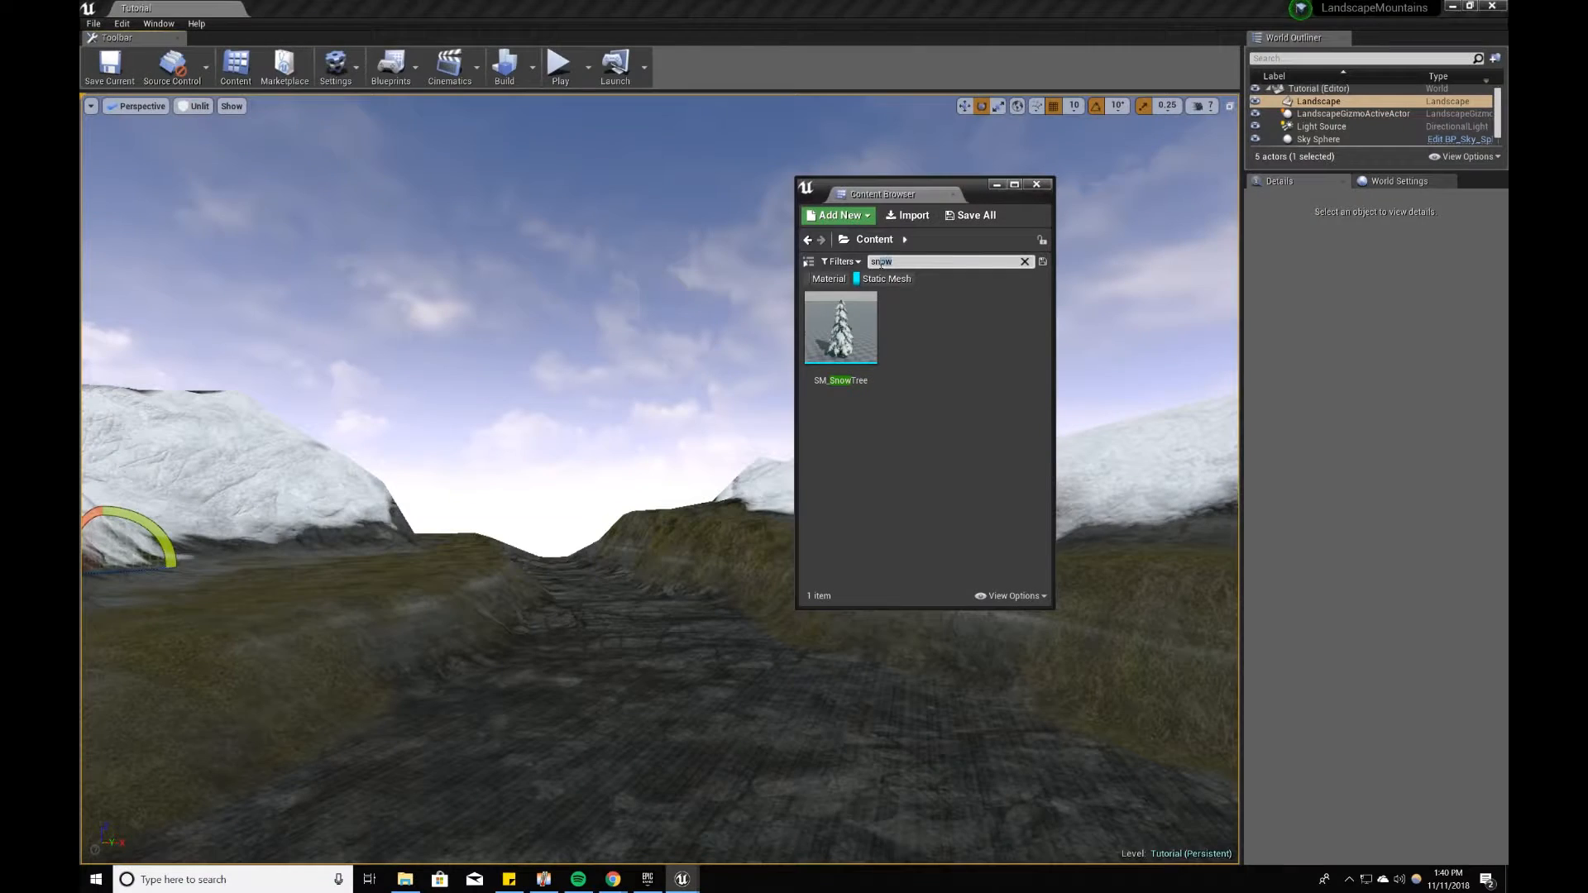
{"action": "left_click", "coordinate": [1026, 261]}
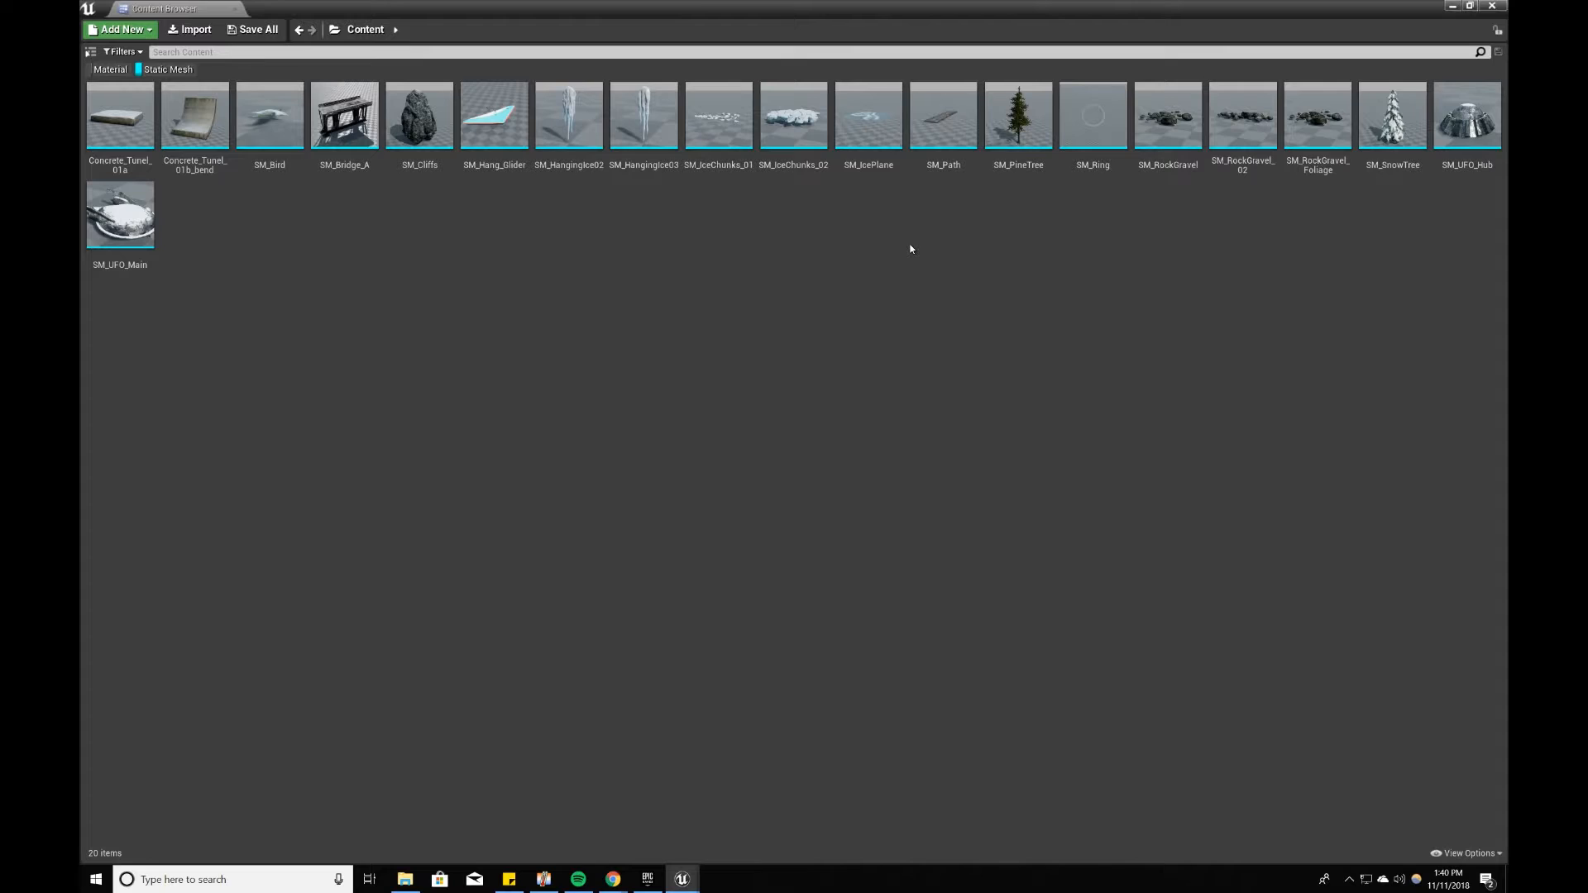
Step: Place the SM_Bridge_A mesh on the valley floor and rotate it -80° about Z
{"action": "left_click", "coordinate": [1471, 6]}
{"action": "left_click_drag", "start_coordinate": [977, 436], "coordinate": [623, 787]}
{"action": "left_click_drag", "start_coordinate": [624, 786], "coordinate": [624, 786]}
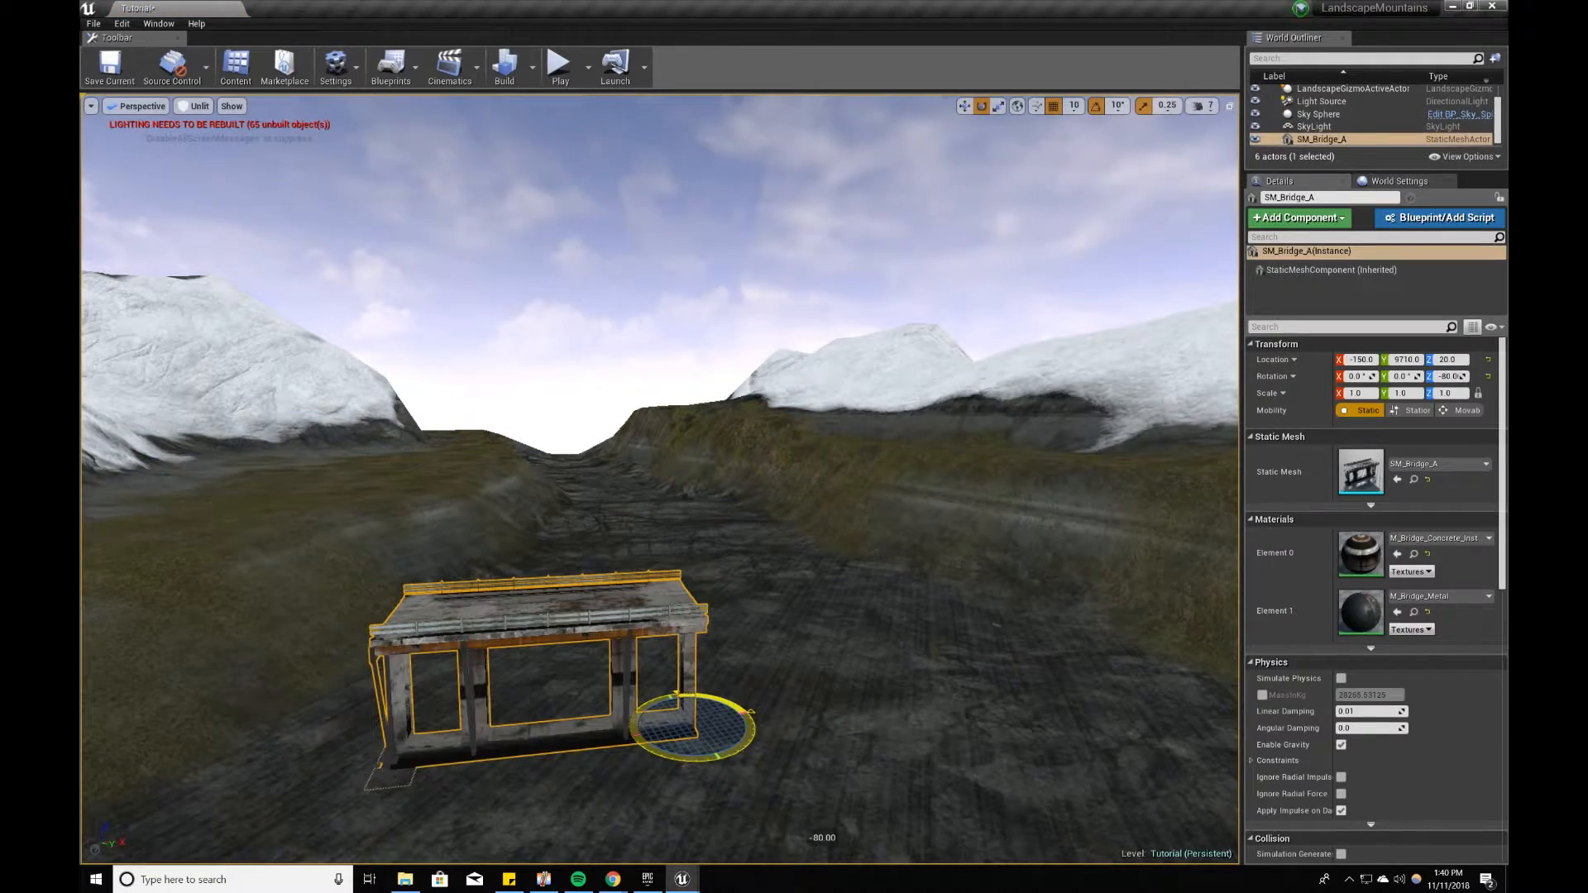
{"action": "right_click", "coordinate": [776, 331]}
{"action": "key", "text": "Escape"}
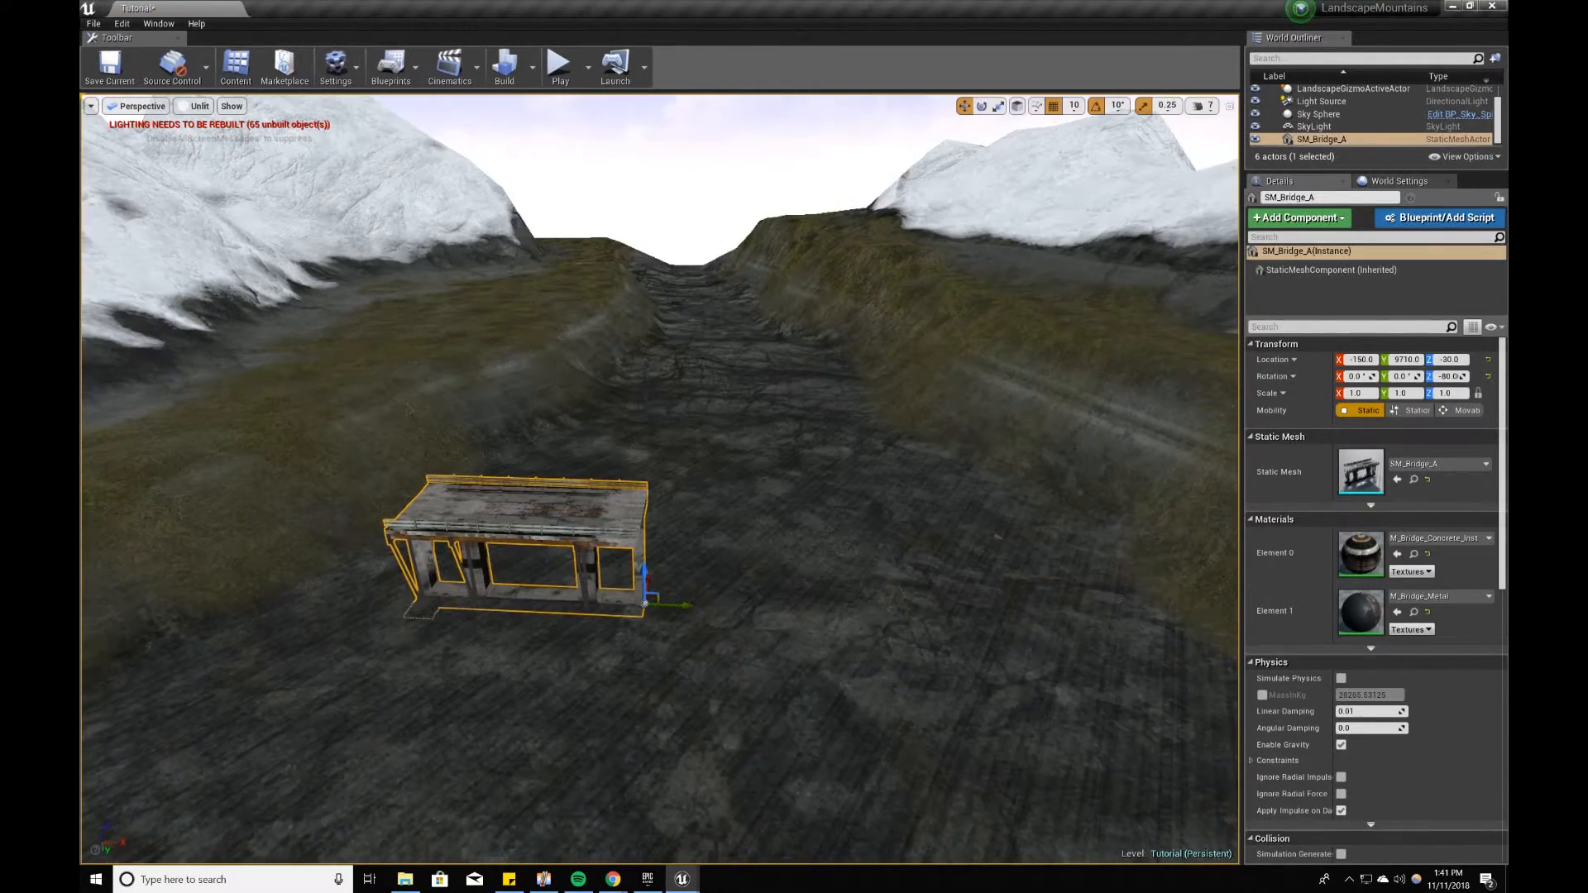
Step: Duplicate the bridge segment and position the copy end to end with the original
{"action": "right_click_drag", "start_coordinate": [728, 628], "coordinate": [702, 695]}
{"action": "key", "text": "w"}
{"action": "left_click_drag", "start_coordinate": [688, 699], "coordinate": [1198, 749], "text": "alt"}
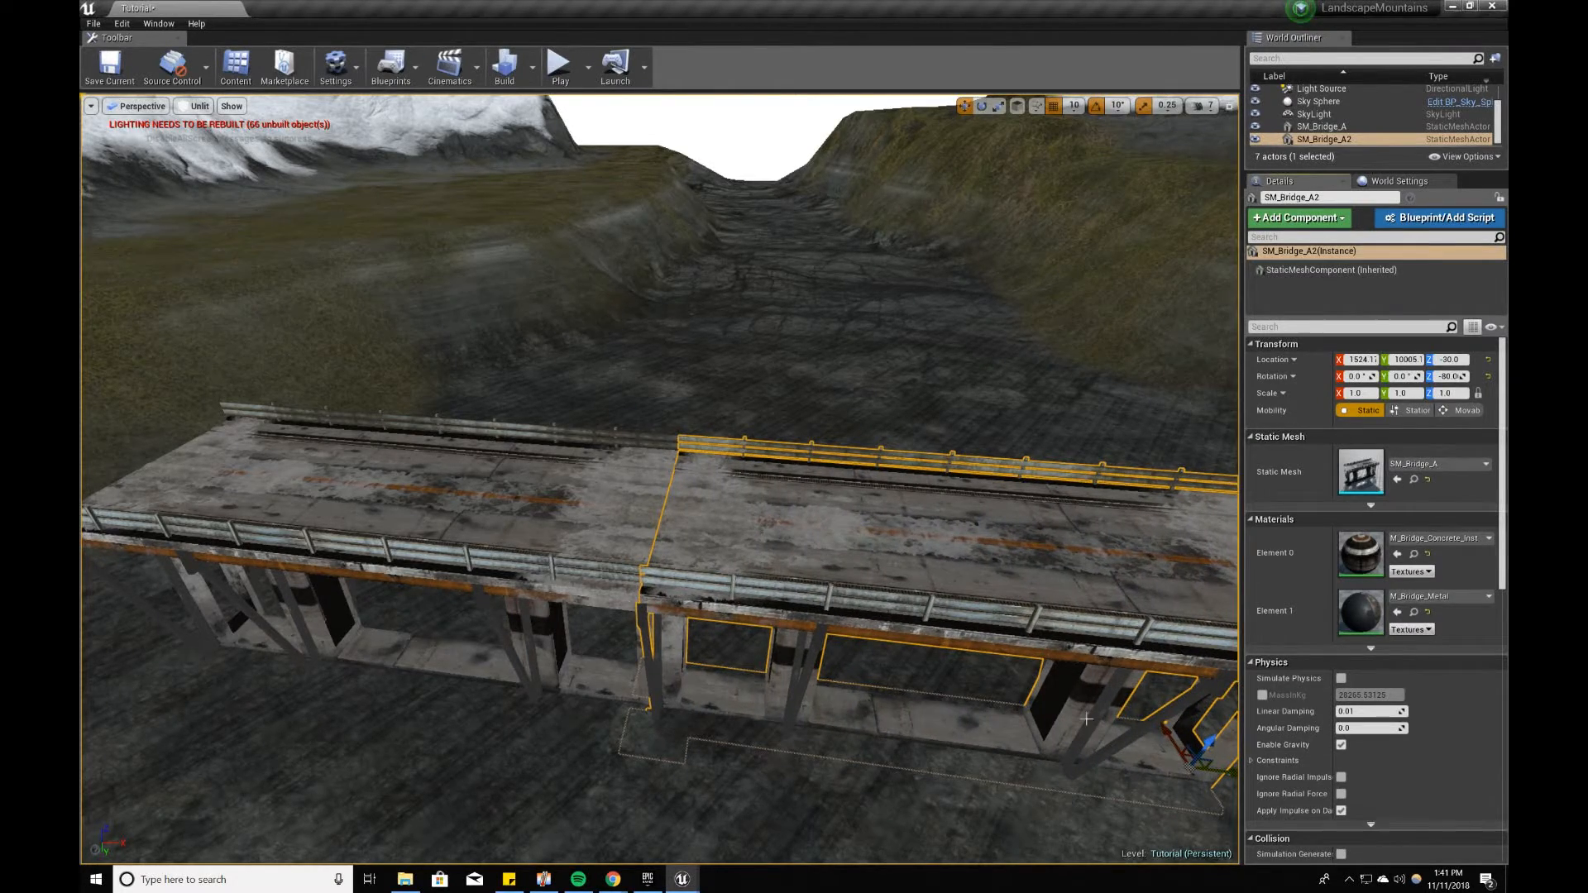
Step: Duplicate the bridge segment two more times, extending the row end to end across the valley to four segments
{"action": "key", "text": "s"}
{"action": "right_click_drag", "start_coordinate": [1086, 719], "coordinate": [918, 718]}
{"action": "key", "text": "d"}
{"action": "key", "text": "w"}
{"action": "left_click_drag", "start_coordinate": [460, 719], "coordinate": [915, 845], "text": "alt"}
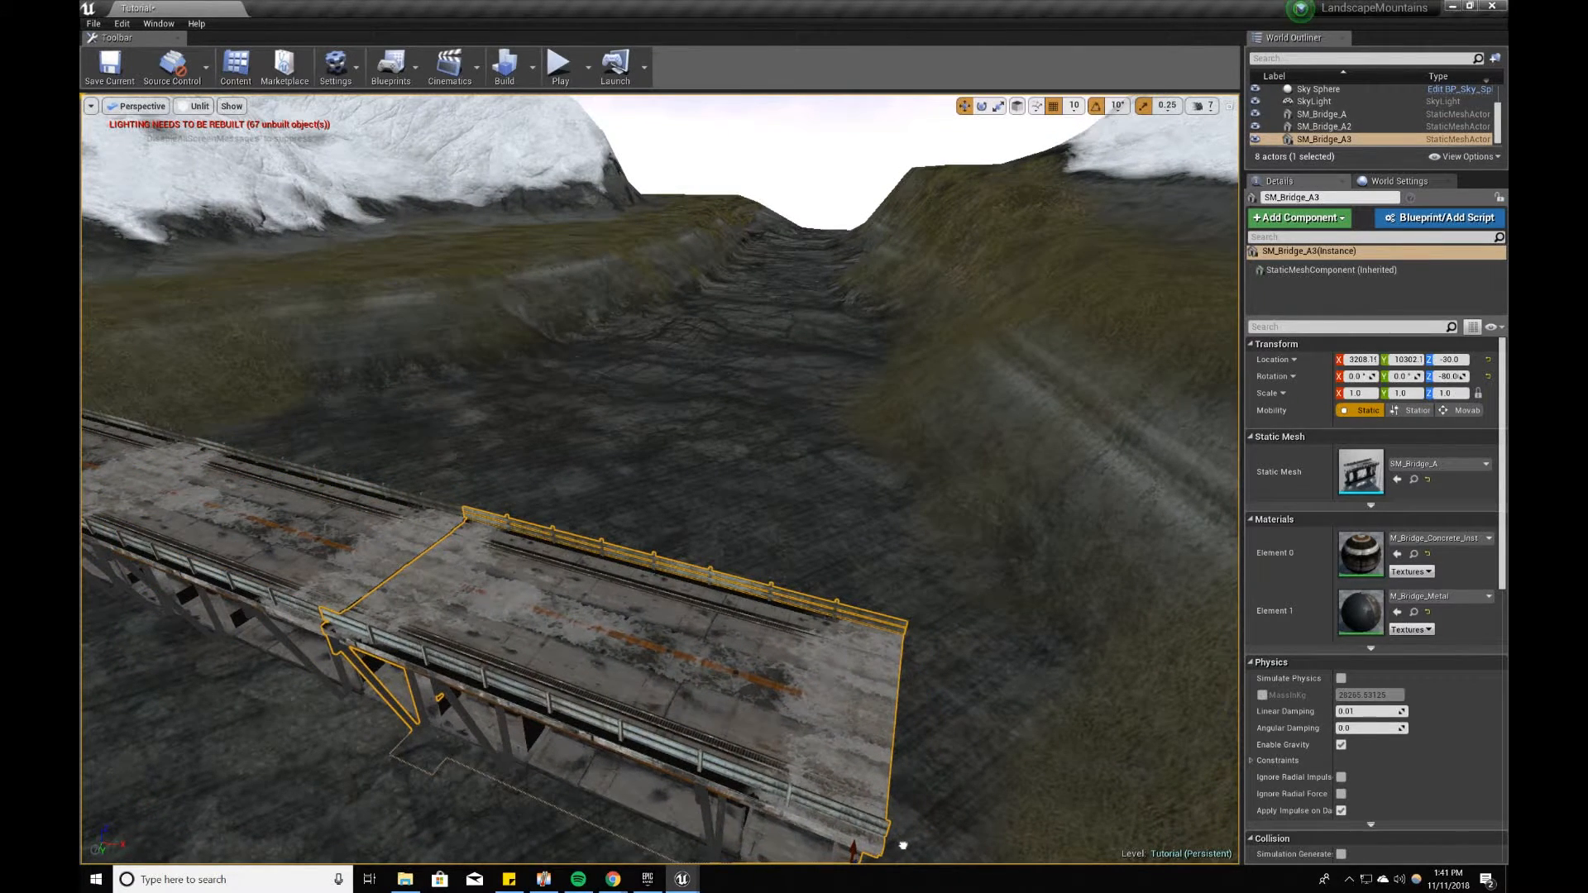
{"action": "right_click_drag", "start_coordinate": [900, 845], "coordinate": [937, 848]}
{"action": "key", "text": "s"}
{"action": "right_click_drag", "start_coordinate": [849, 774], "coordinate": [849, 775]}
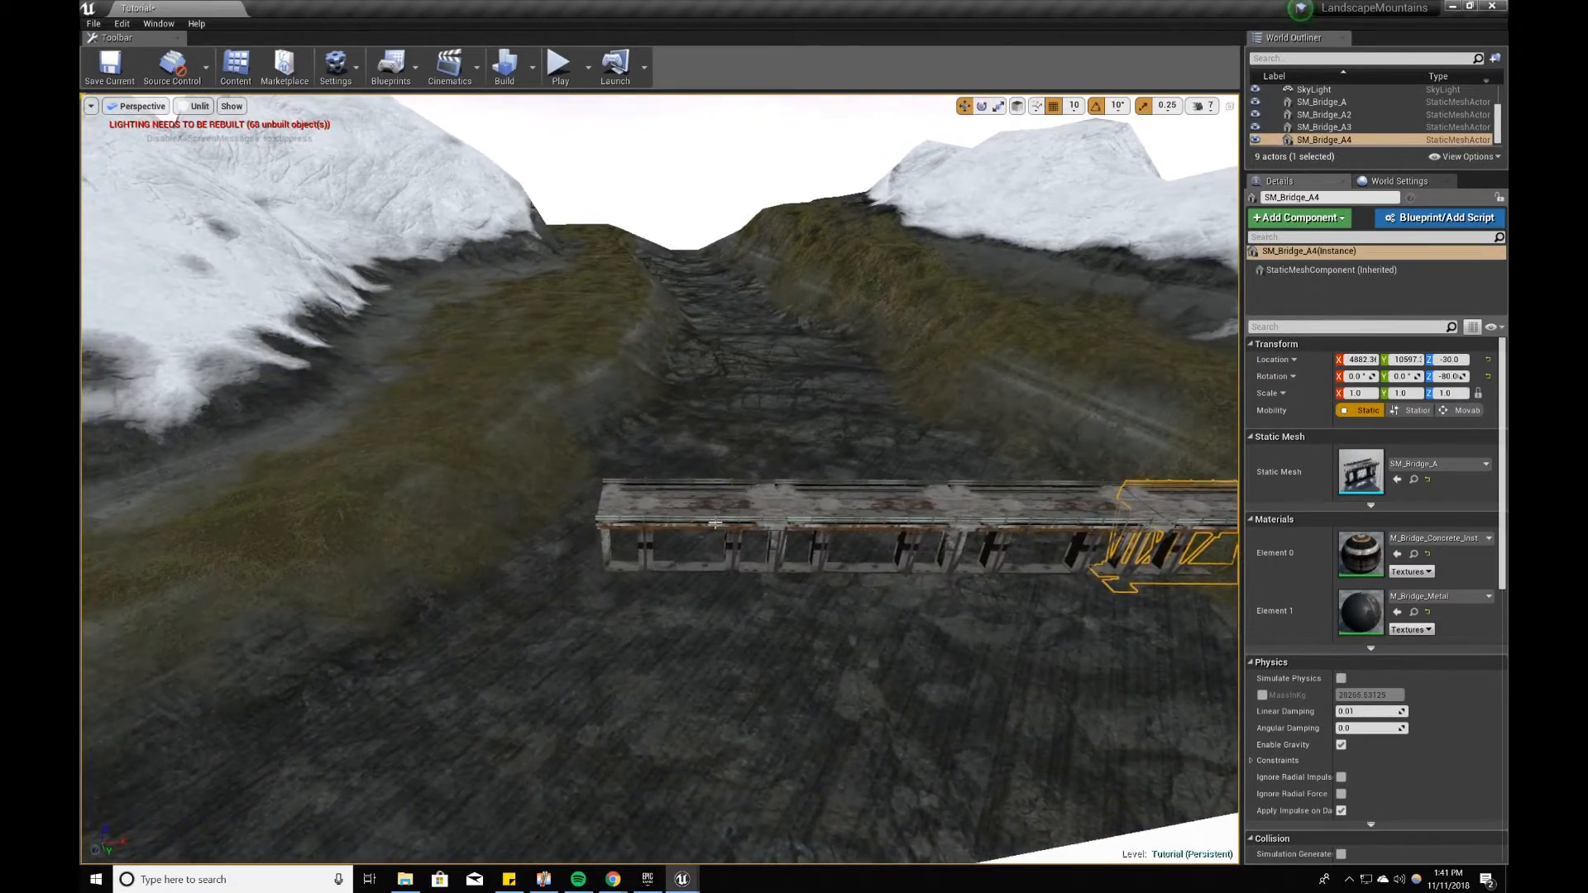
Step: Extend the SM_Bridge_A row to five segments spanning the valley and deselect the whole bridge
{"action": "key", "text": "ctrl+z"}
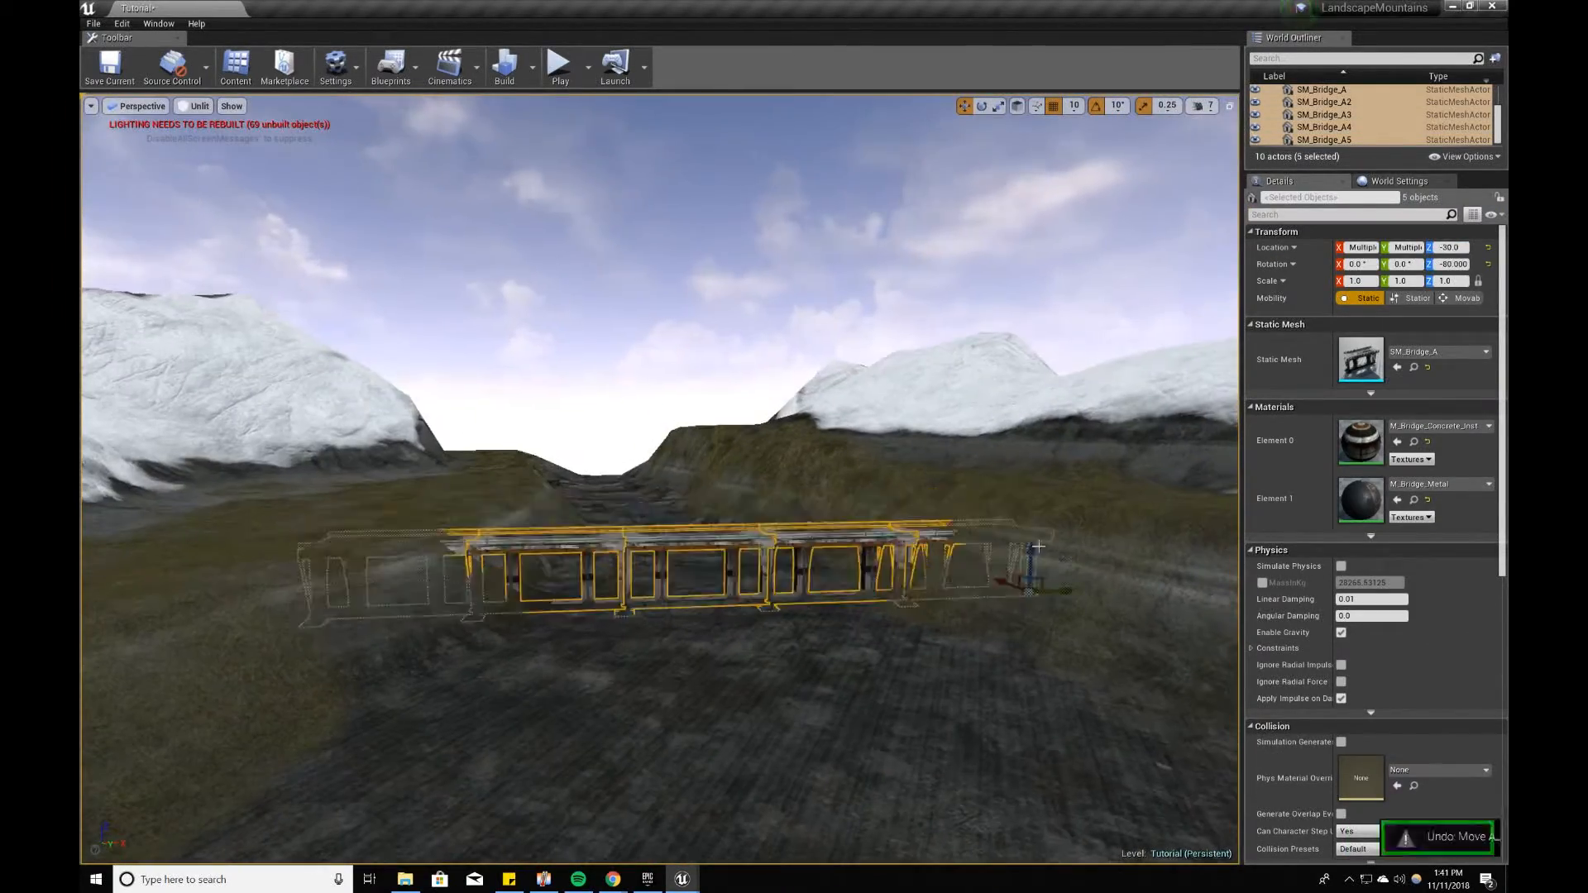
{"action": "right_click_drag", "start_coordinate": [763, 621], "coordinate": [694, 589]}
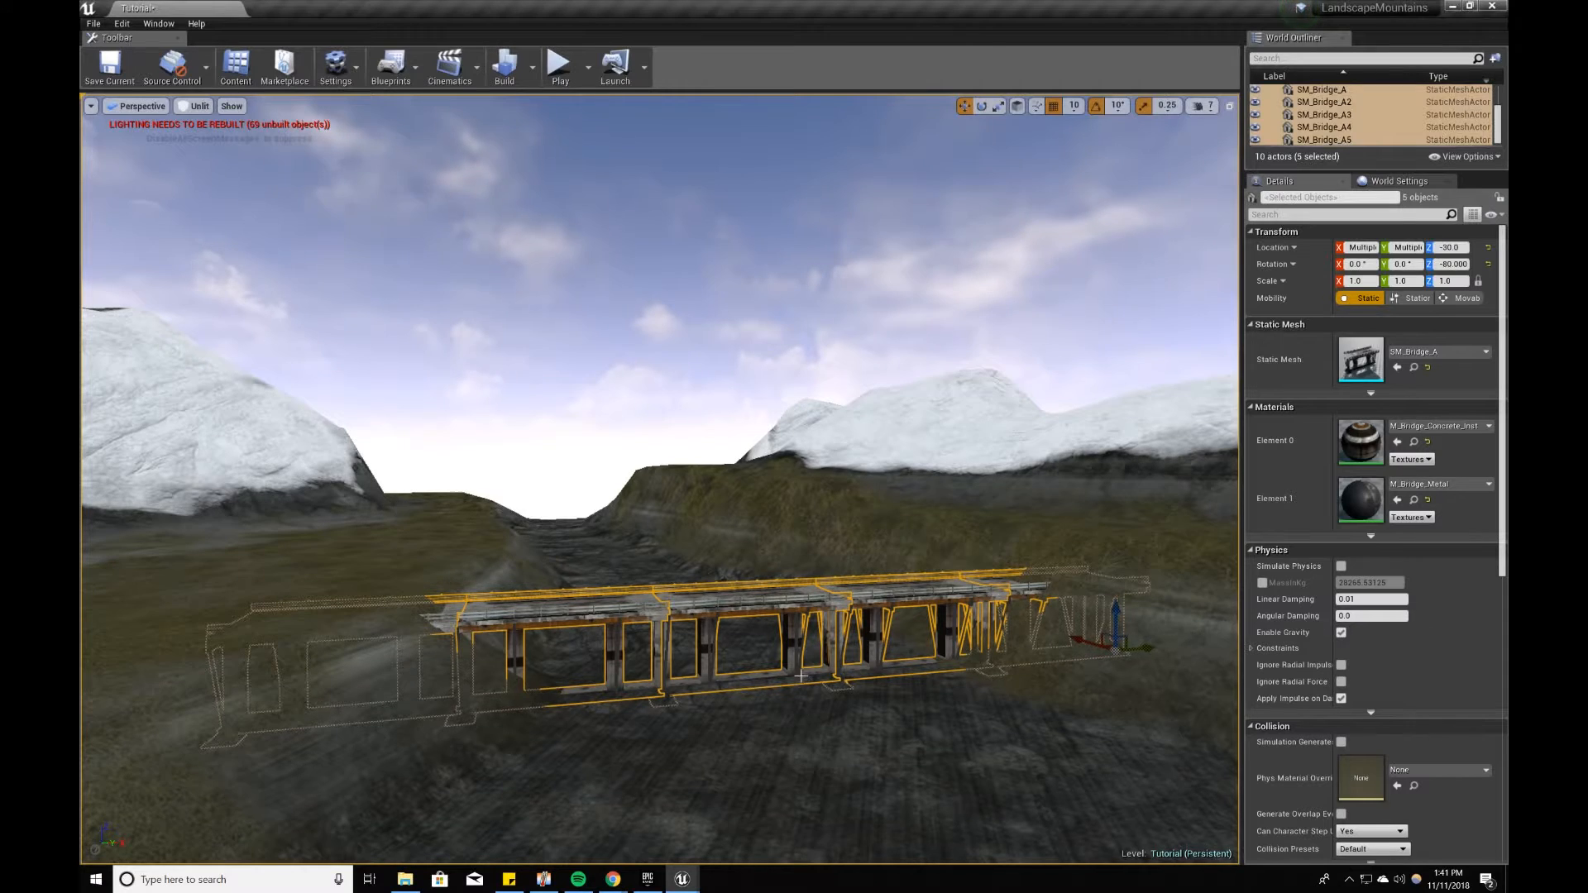
{"action": "left_click", "coordinate": [828, 743]}
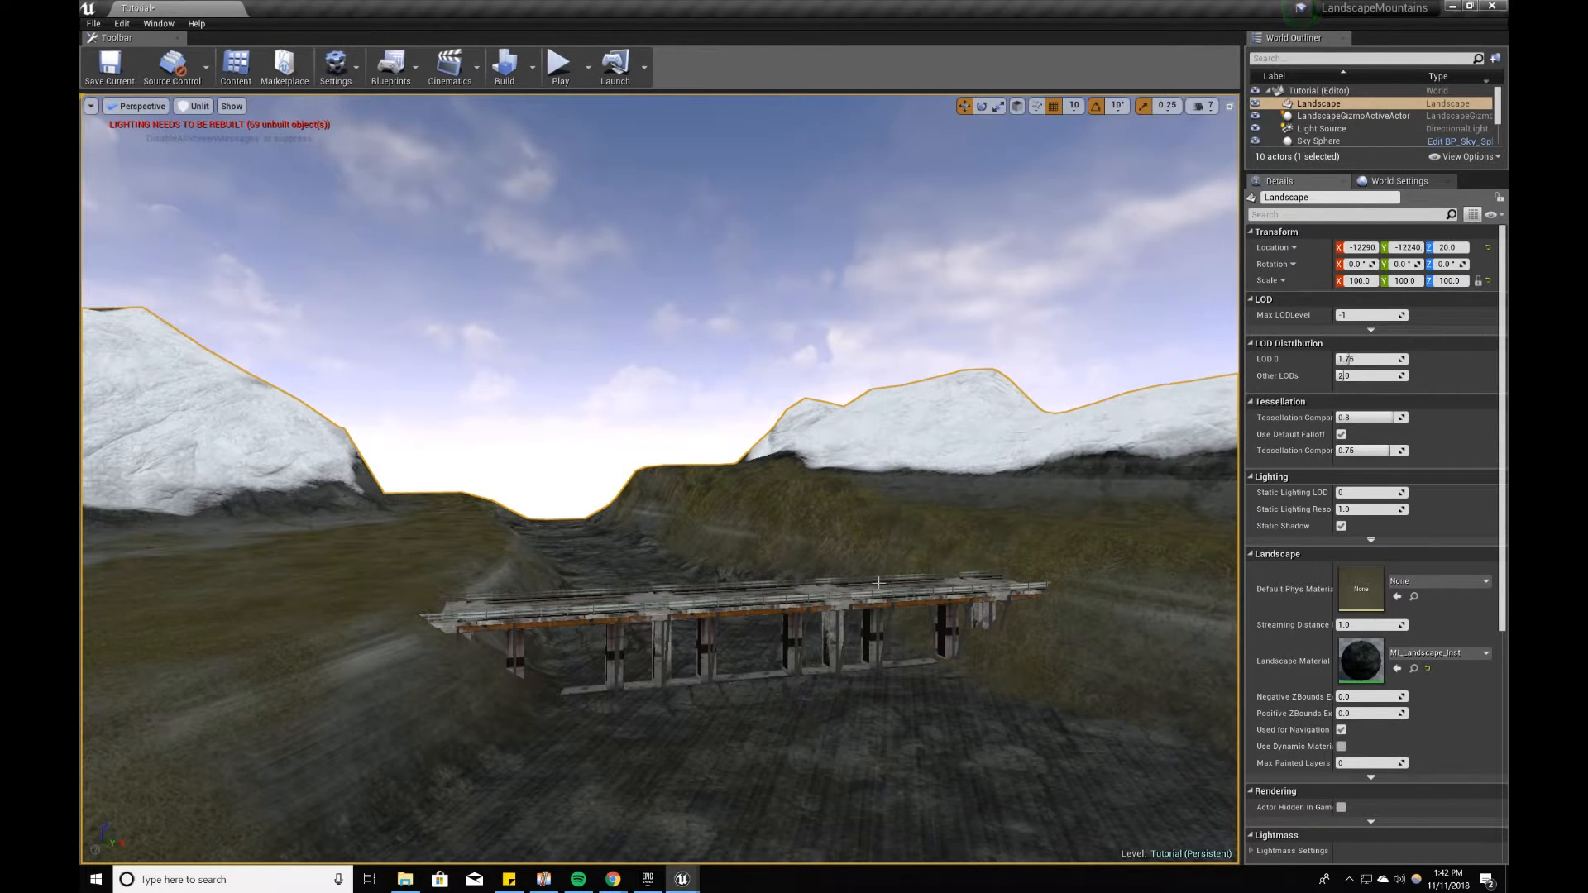
Step: Reopen the editor modes and switch to landscape sculpting with the Sculpt tool
{"action": "left_click", "coordinate": [94, 66]}
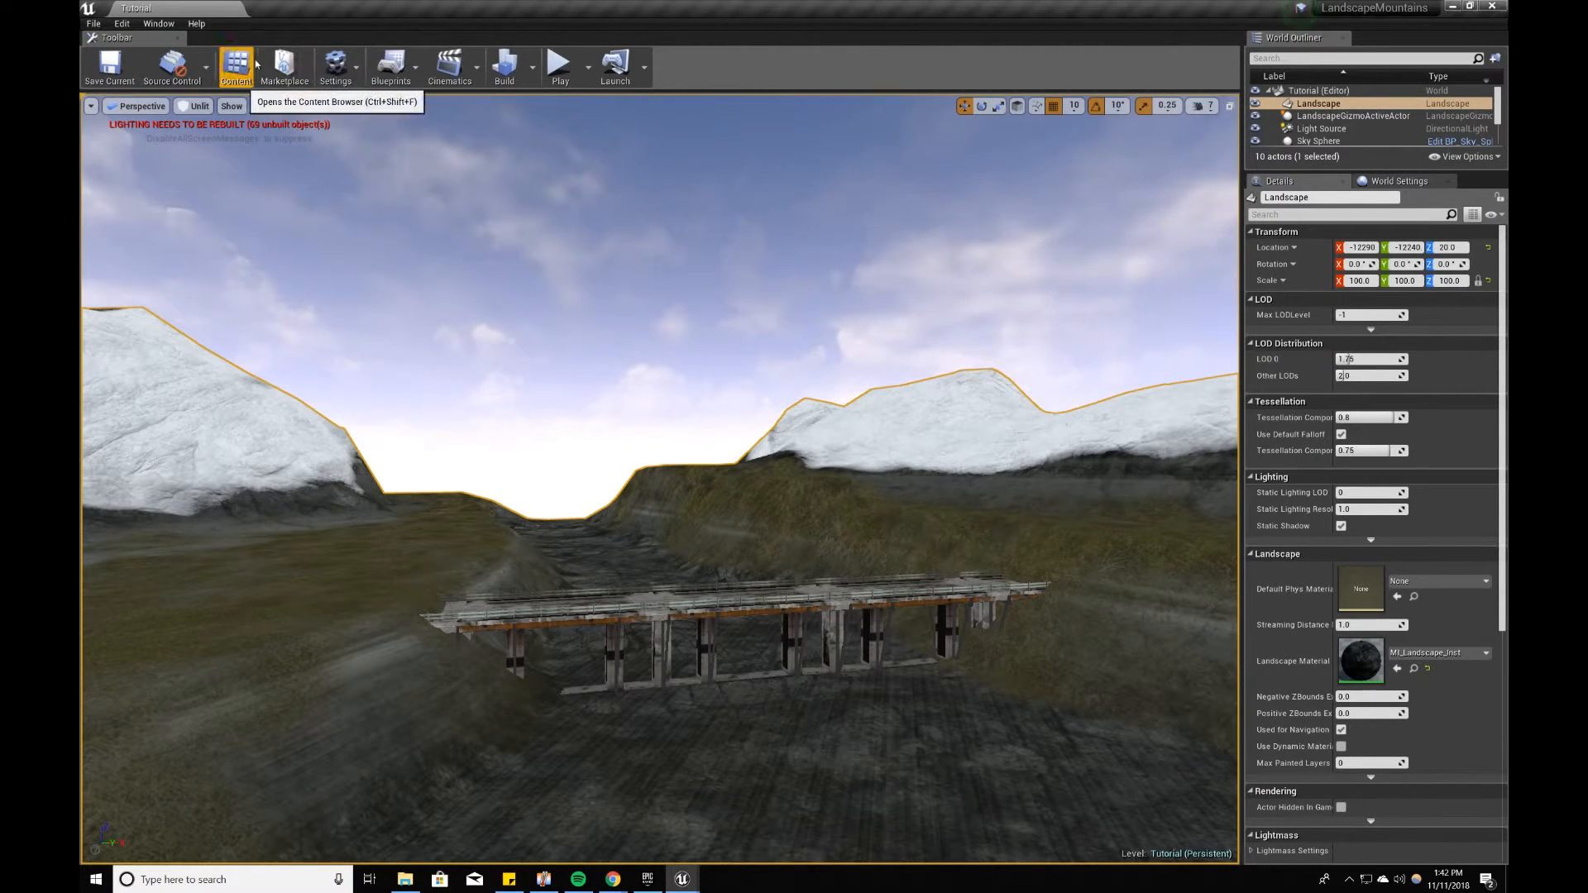
{"action": "left_click", "coordinate": [147, 31]}
{"action": "left_click", "coordinate": [276, 394]}
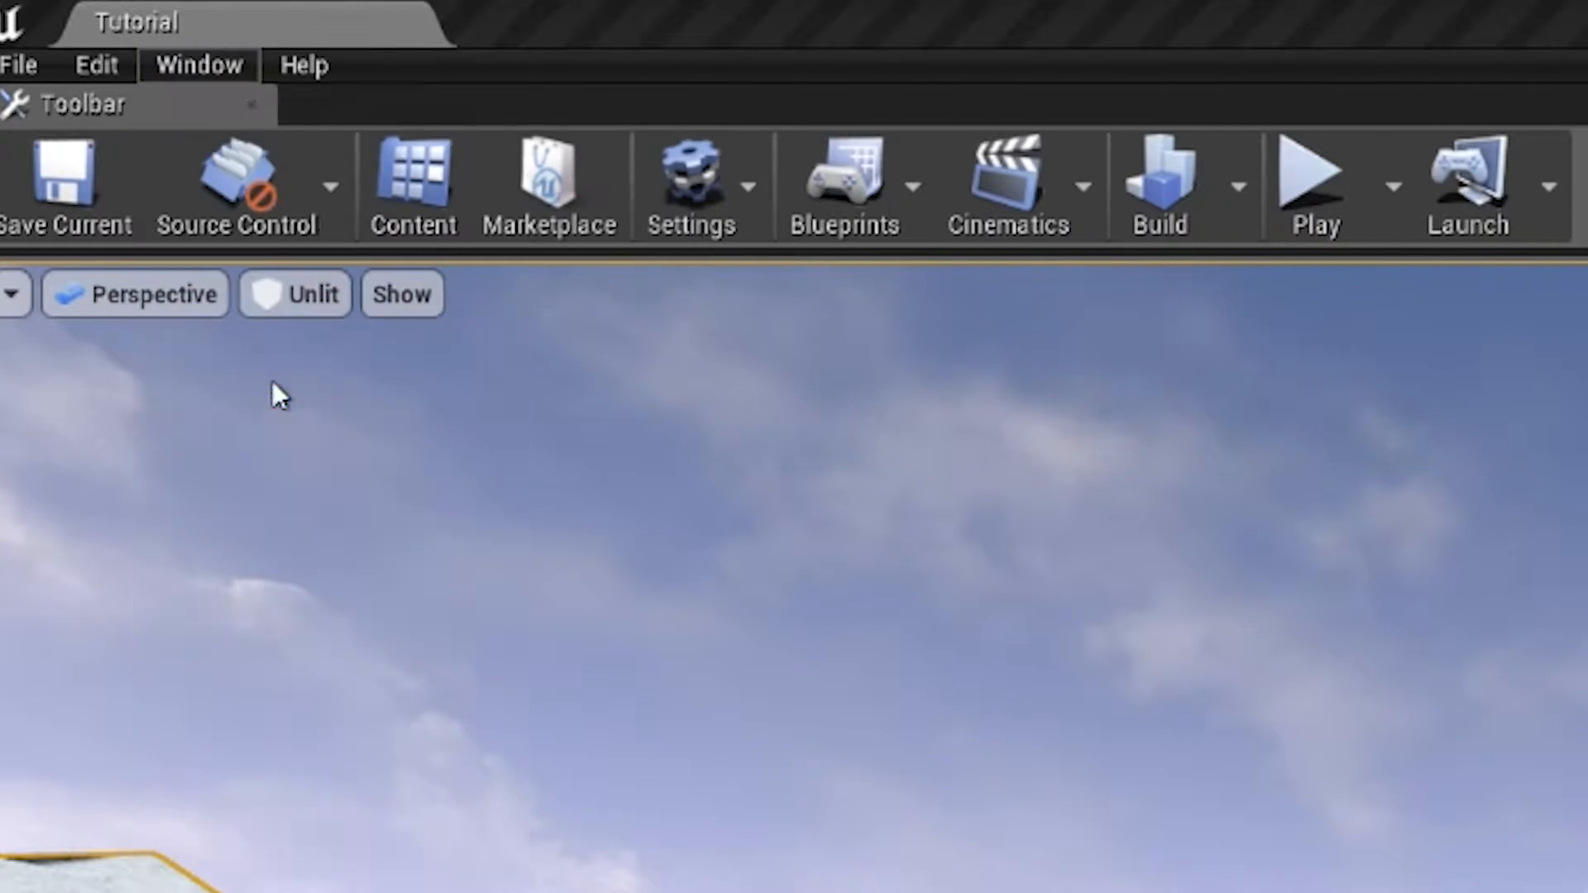
{"action": "left_click", "coordinate": [977, 261]}
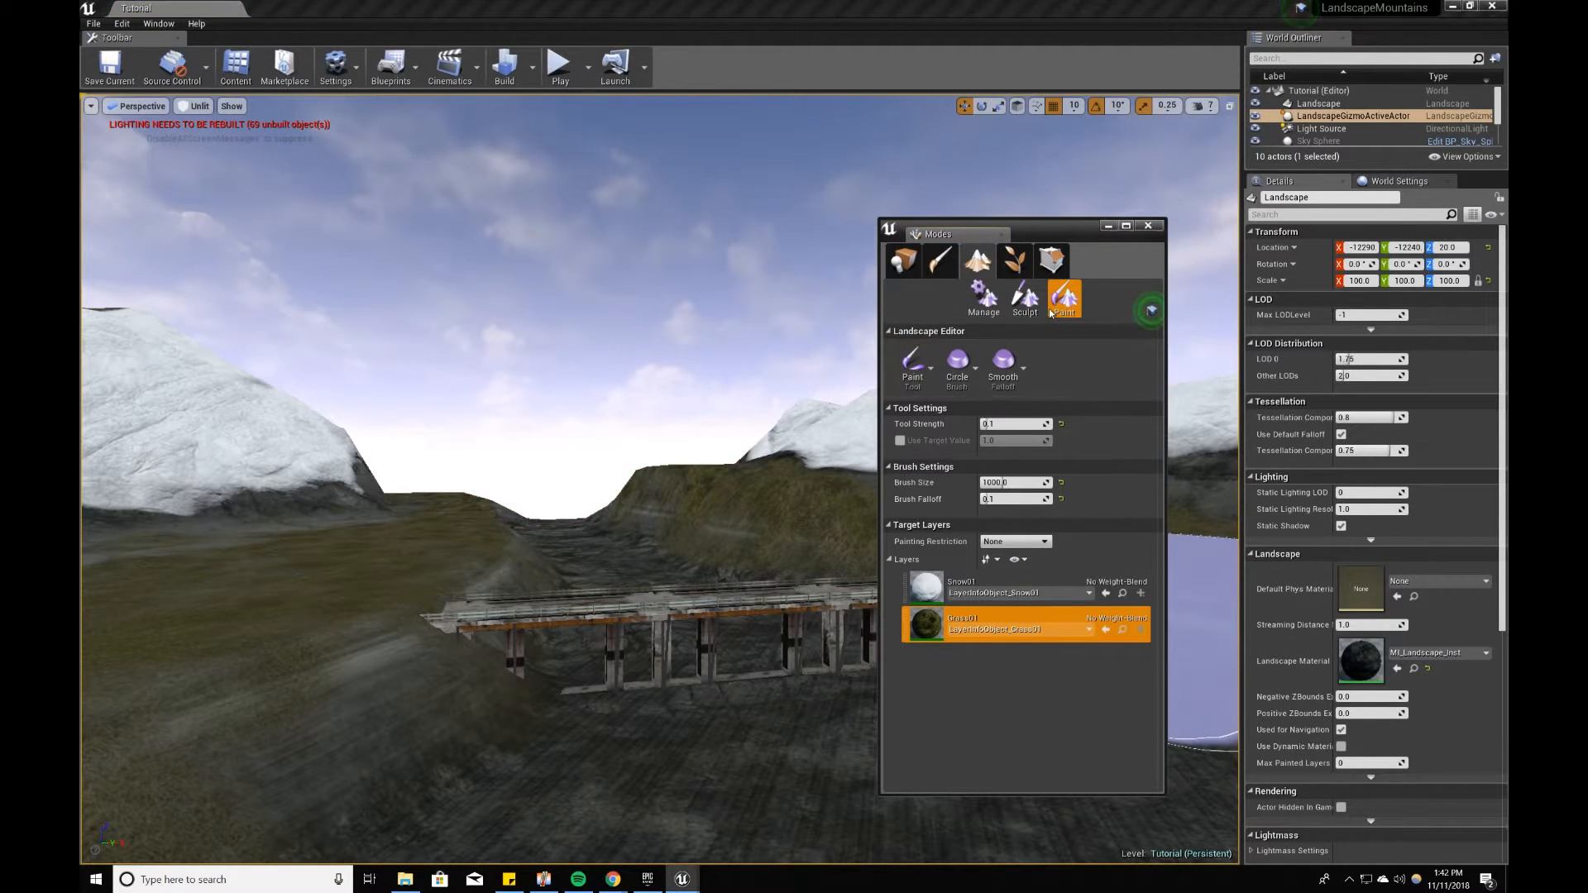
{"action": "left_click", "coordinate": [1026, 299]}
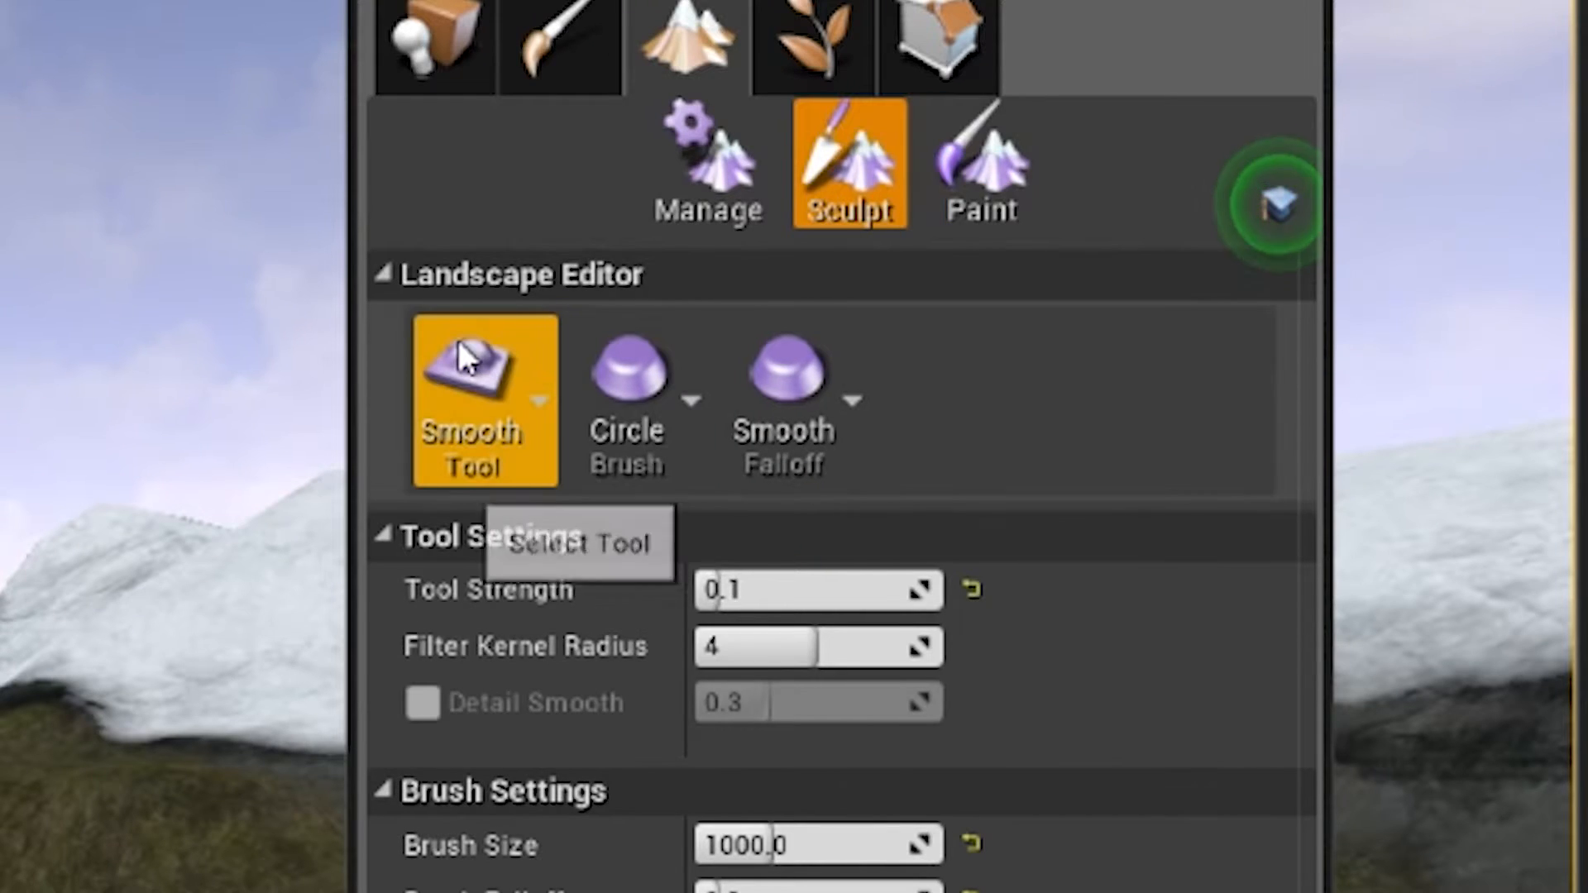
{"action": "left_click", "coordinate": [459, 344]}
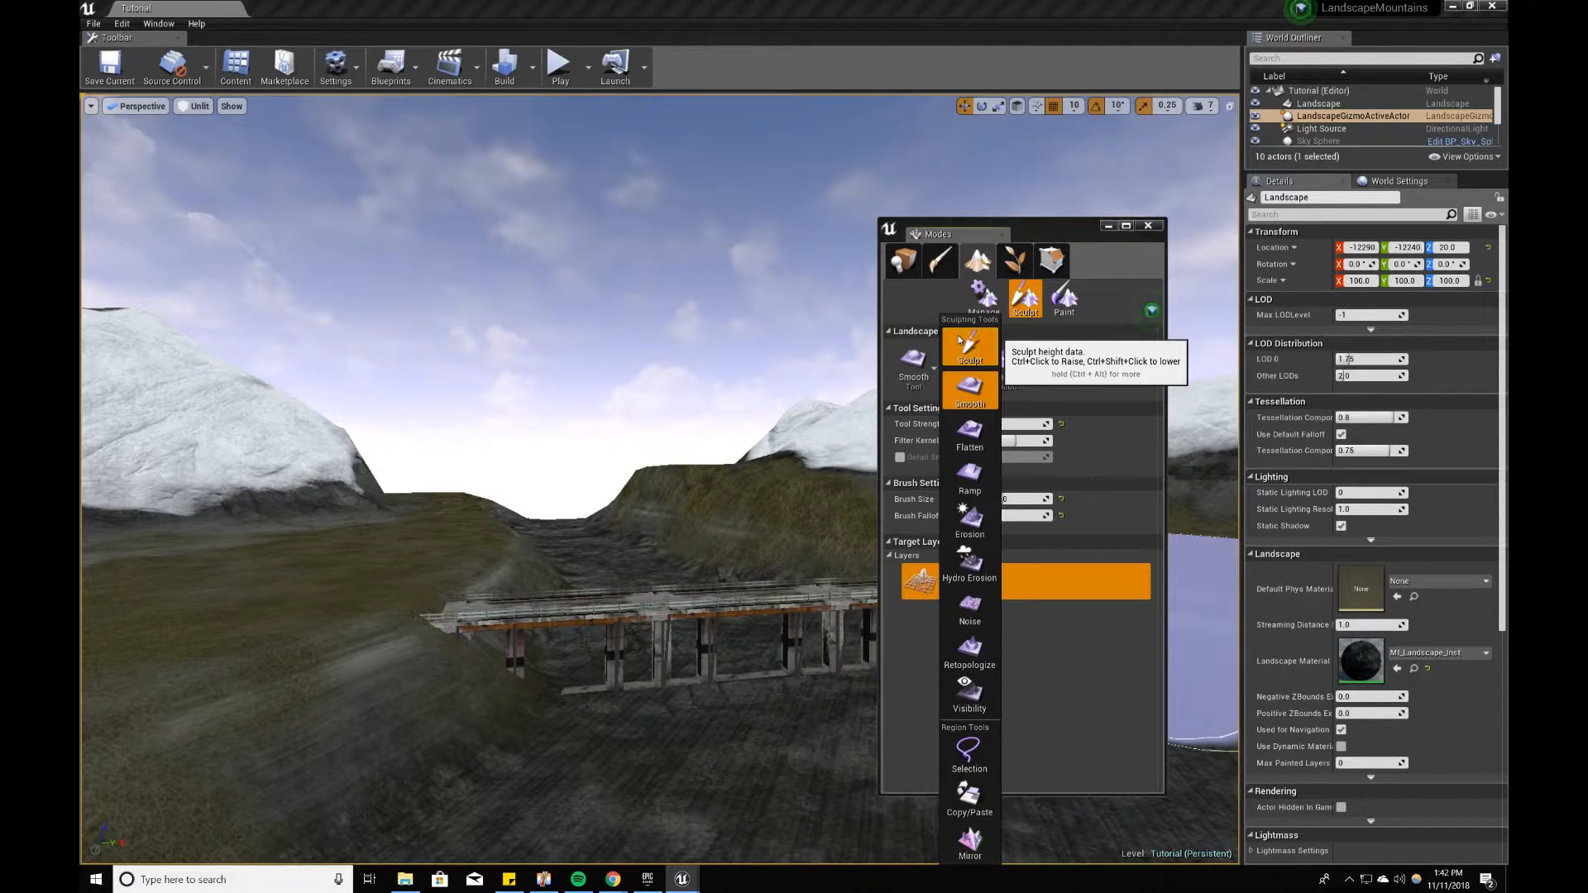
{"action": "left_click", "coordinate": [650, 330]}
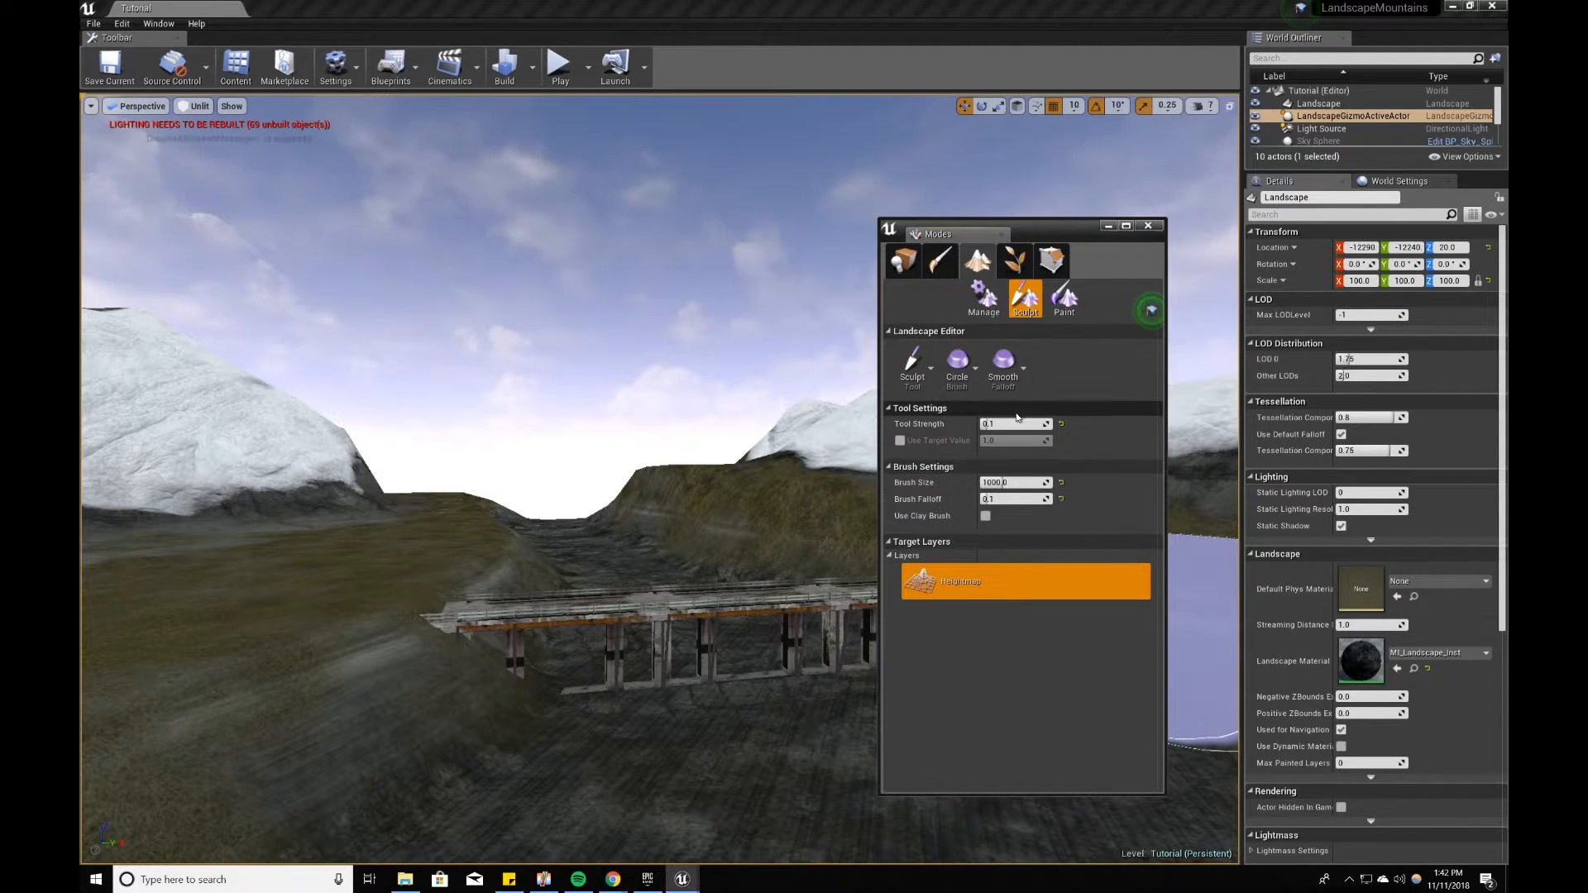
Step: Set the sculpt brush size to 512 and the tool strength to 0.5
{"action": "left_click", "coordinate": [1027, 482]}
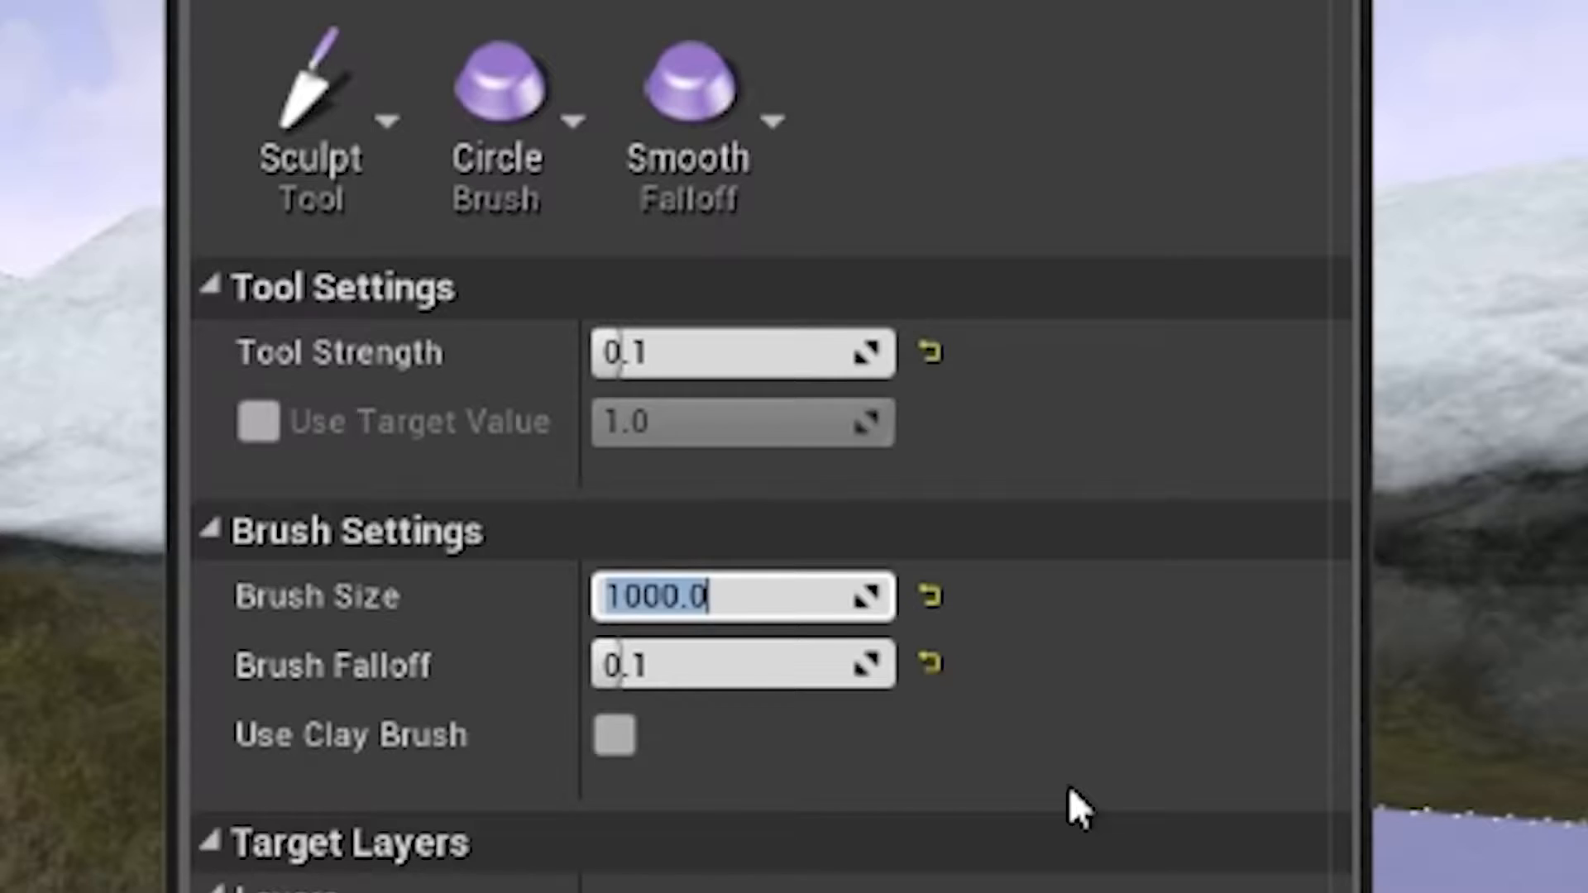
{"action": "key", "text": "Return"}
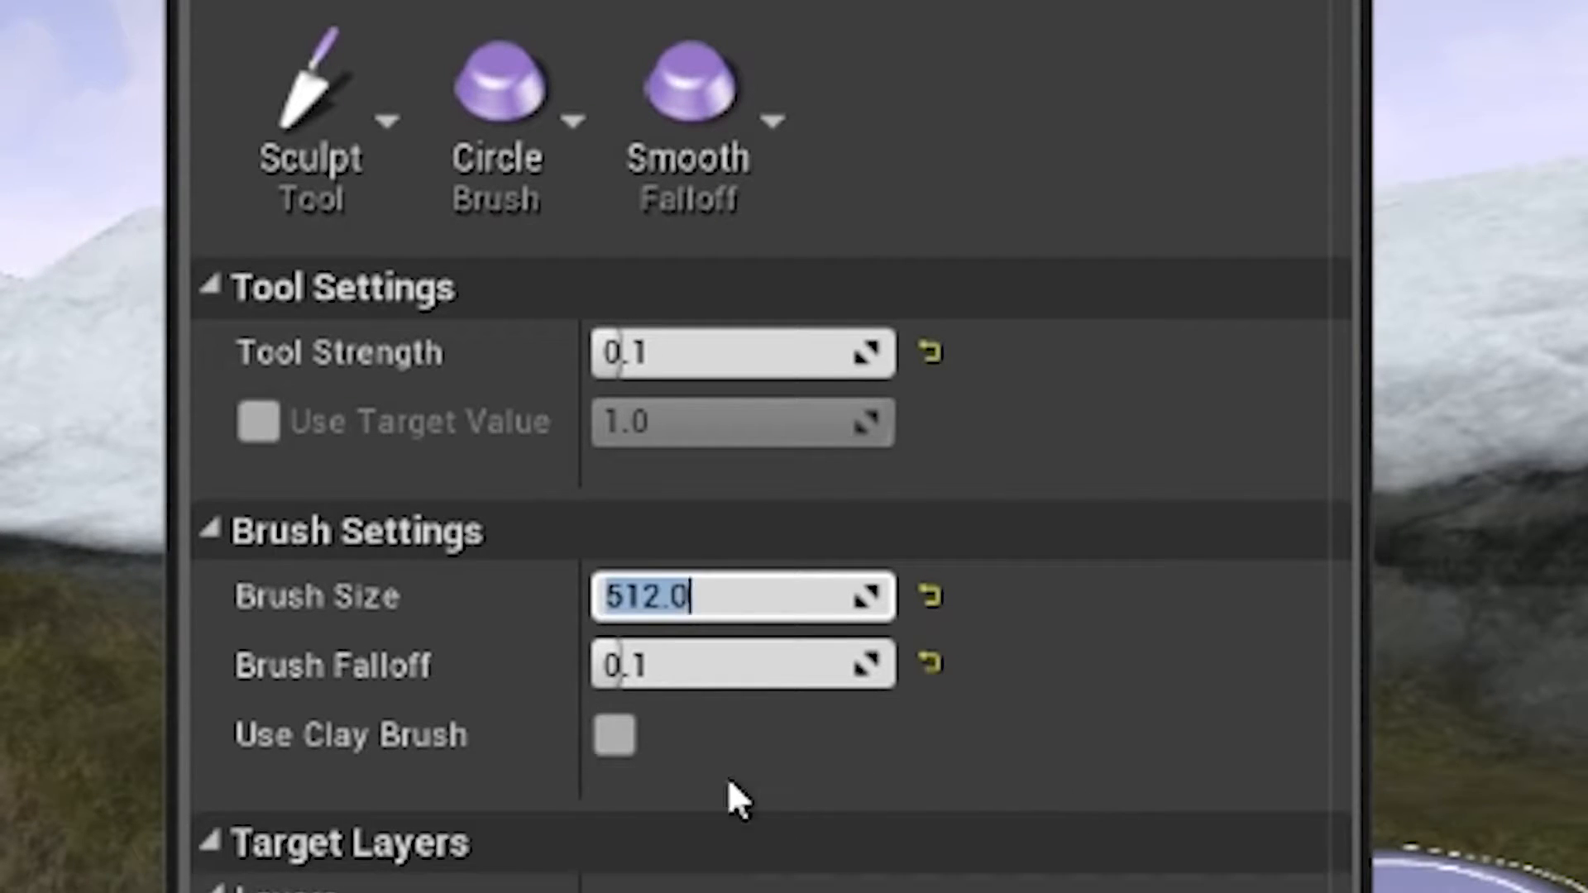
{"action": "key", "text": "w"}
{"action": "right_click_drag", "start_coordinate": [530, 464], "coordinate": [439, 464]}
{"action": "mouse_move", "coordinate": [454, 579]}
{"action": "right_mouse_down"}
{"action": "mouse_move", "coordinate": [454, 610]}
{"action": "mouse_move", "coordinate": [454, 591]}
{"action": "right_mouse_up"}
{"action": "key", "text": "s"}
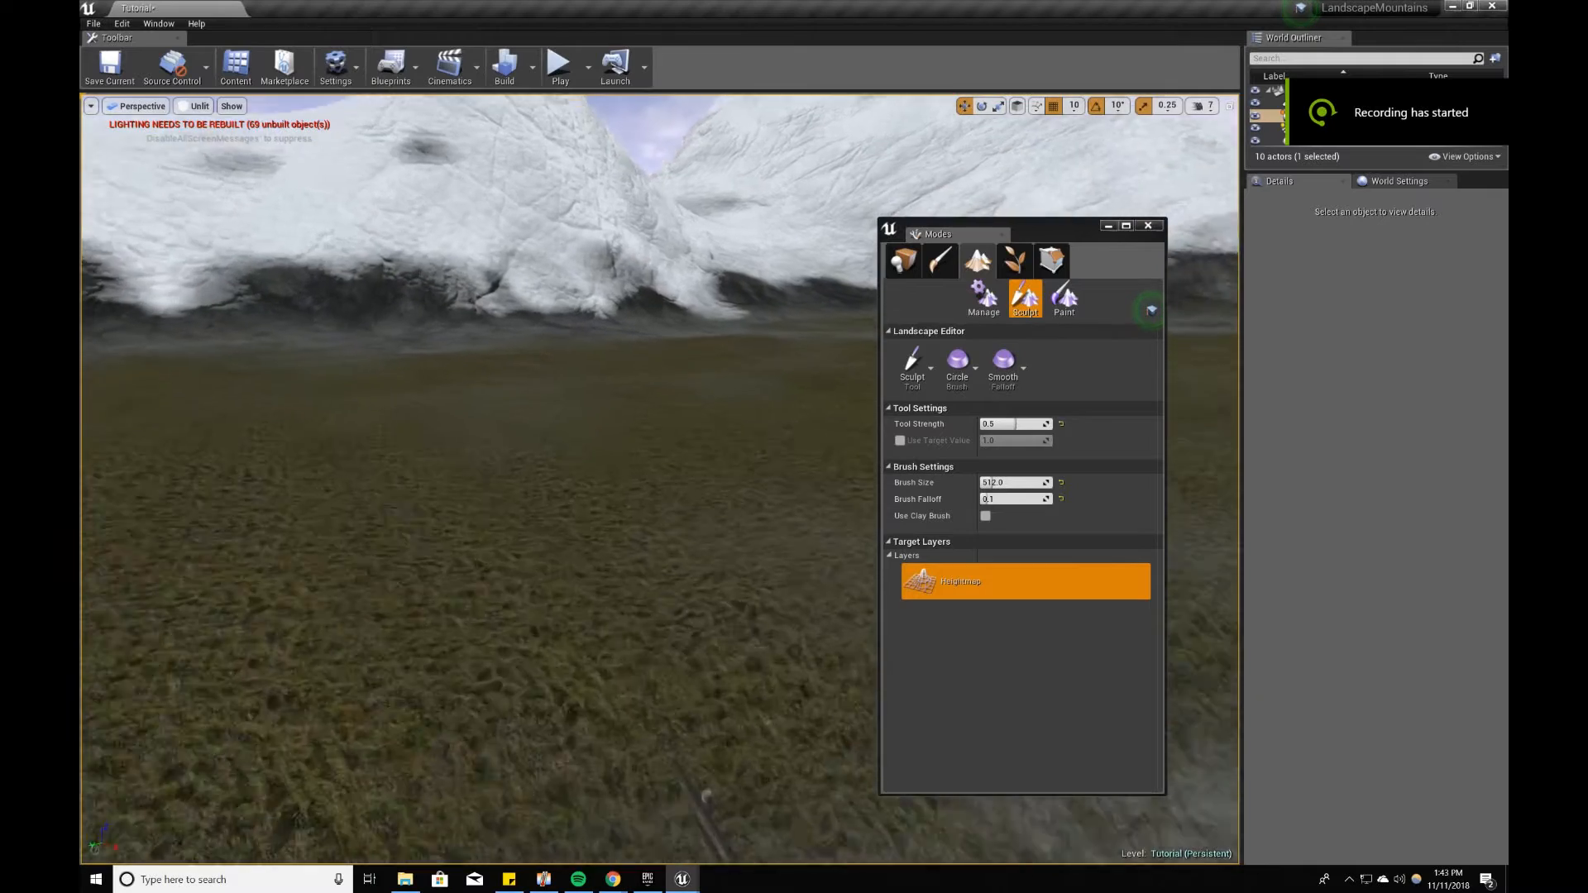
{"action": "mouse_move", "coordinate": [677, 520]}
{"action": "right_mouse_down"}
{"action": "mouse_move", "coordinate": [677, 579]}
{"action": "mouse_move", "coordinate": [645, 571]}
{"action": "mouse_move", "coordinate": [677, 520]}
{"action": "right_mouse_up"}
Step: Sculpt the grassy slope where it meets the end of the bridge deck
{"action": "key", "text": "s"}
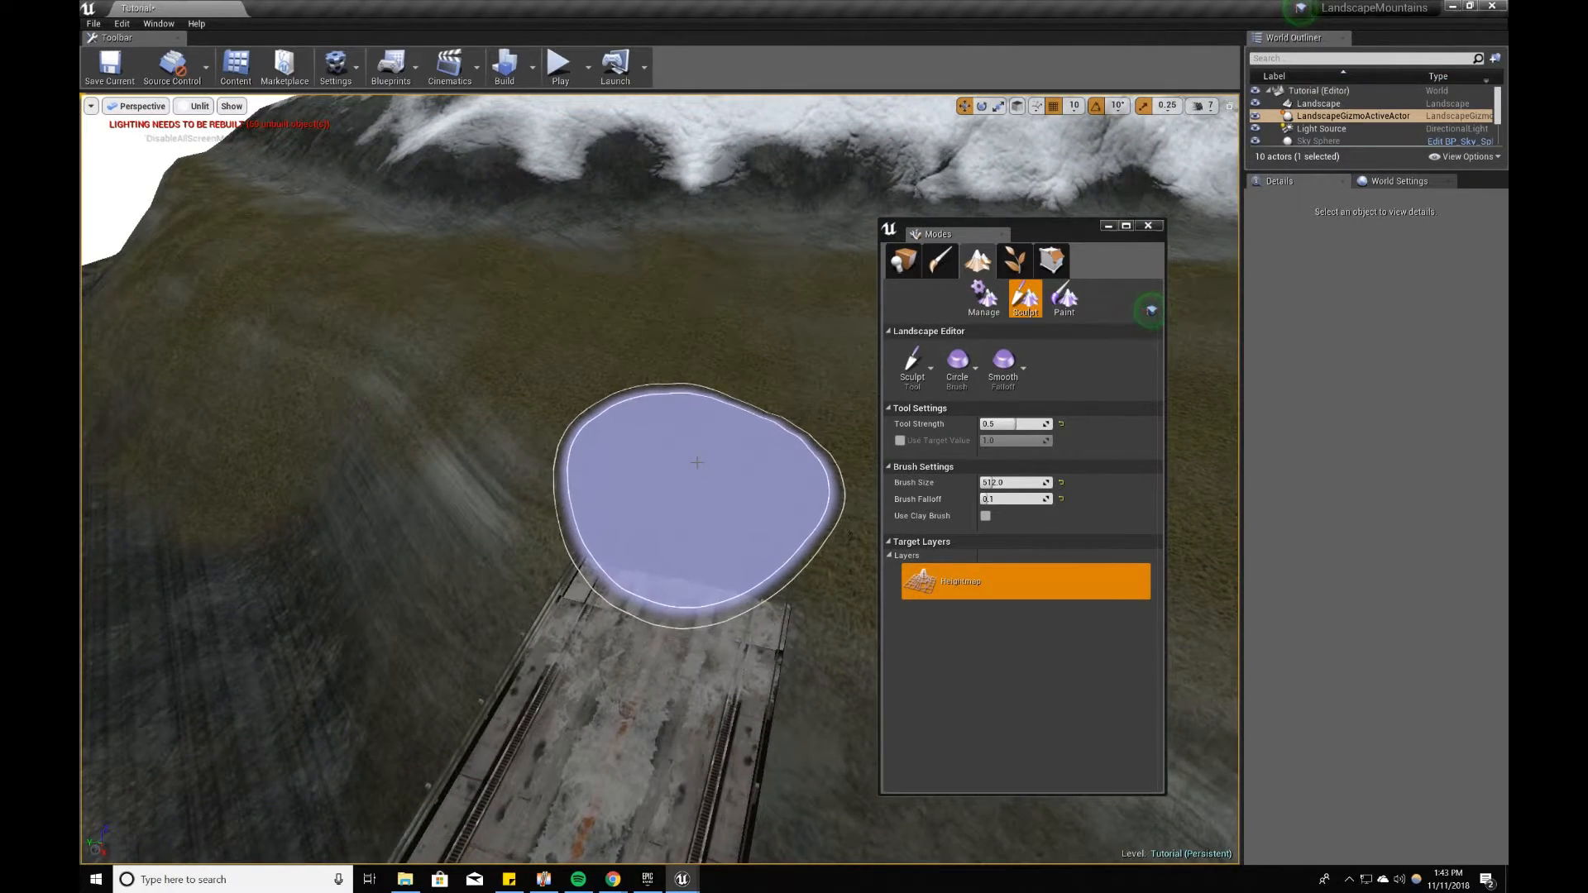
{"action": "mouse_move", "coordinate": [717, 429]}
{"action": "left_mouse_down", "text": "shift"}
{"action": "mouse_move", "coordinate": [690, 496]}
{"action": "mouse_move", "coordinate": [640, 500]}
{"action": "left_mouse_up", "text": "shift"}
{"action": "right_click_drag", "start_coordinate": [665, 608], "coordinate": [705, 608]}
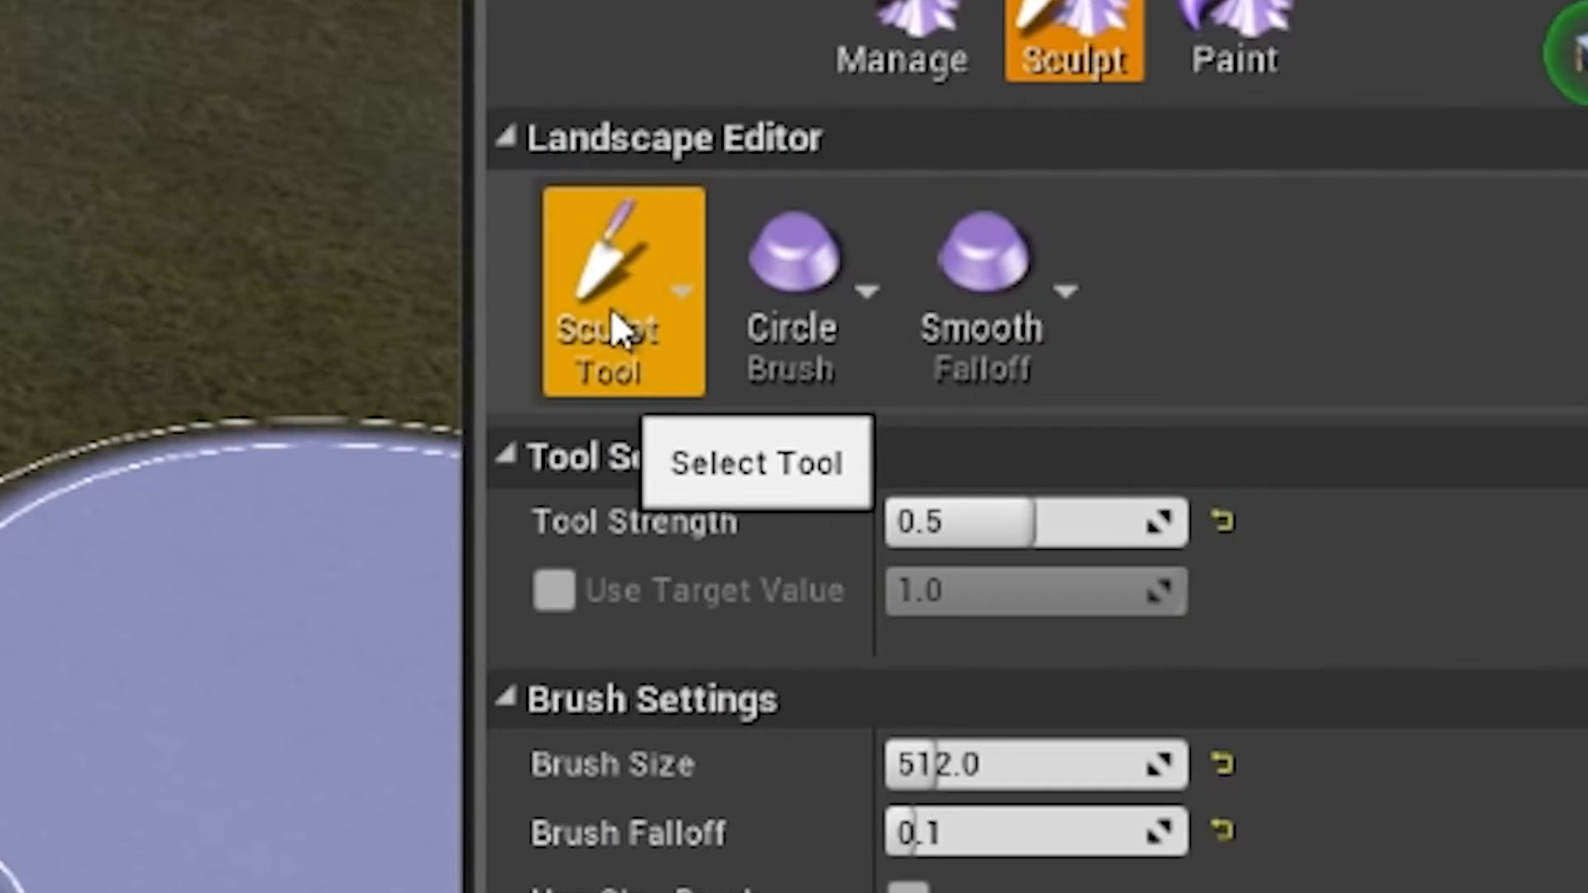
Step: Use the Flatten tool to level the ground at the bridge end and cut a flat pass through the snowy ridge beyond it
{"action": "left_click", "coordinate": [915, 376]}
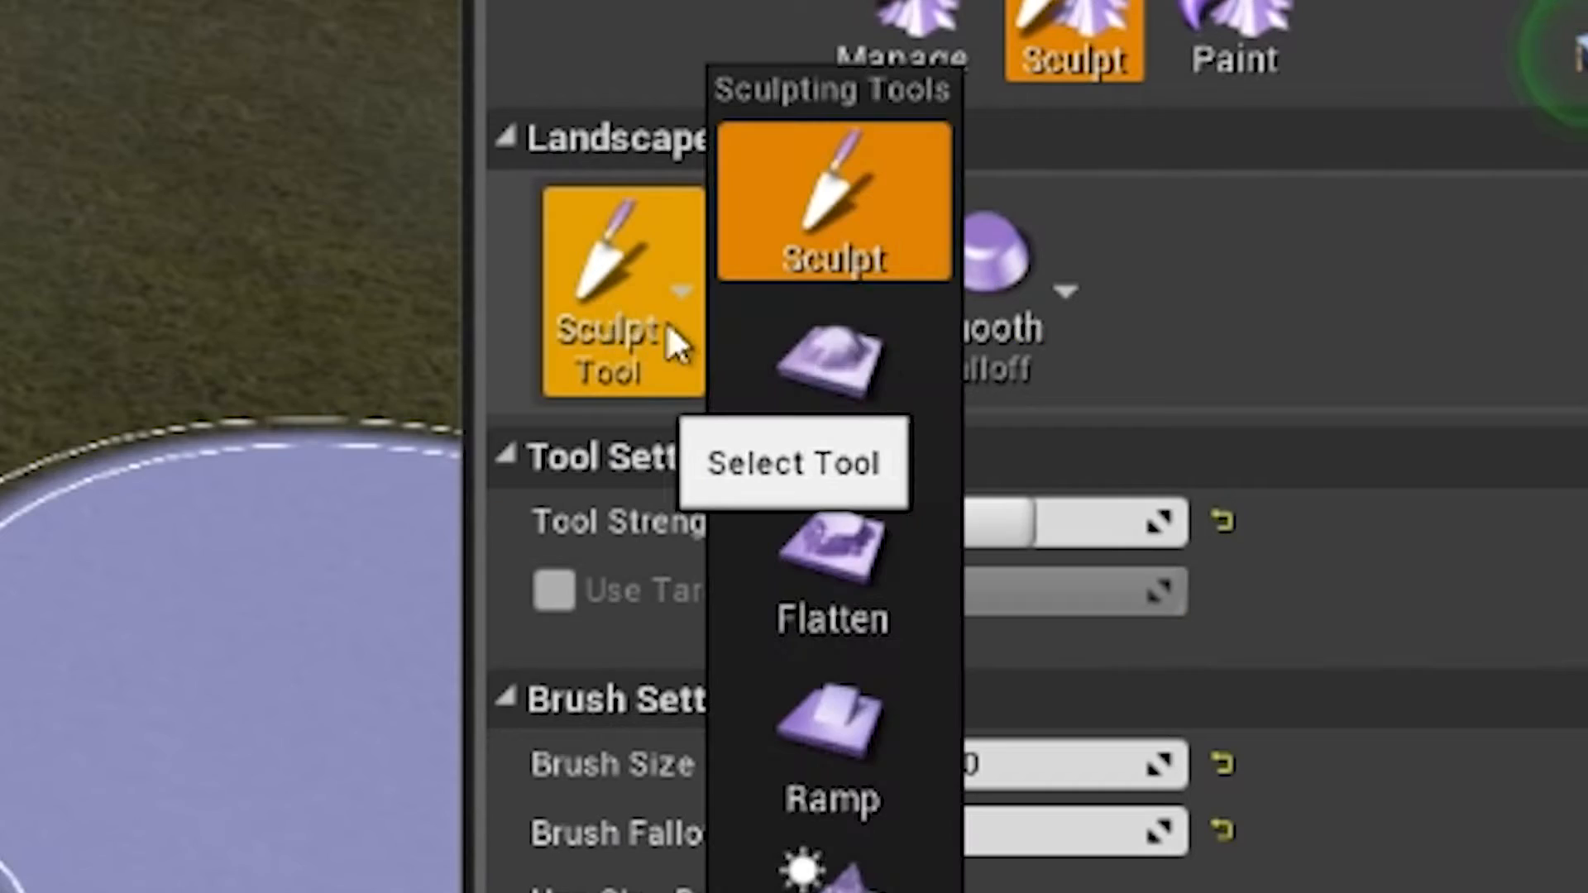
{"action": "left_click", "coordinate": [896, 608]}
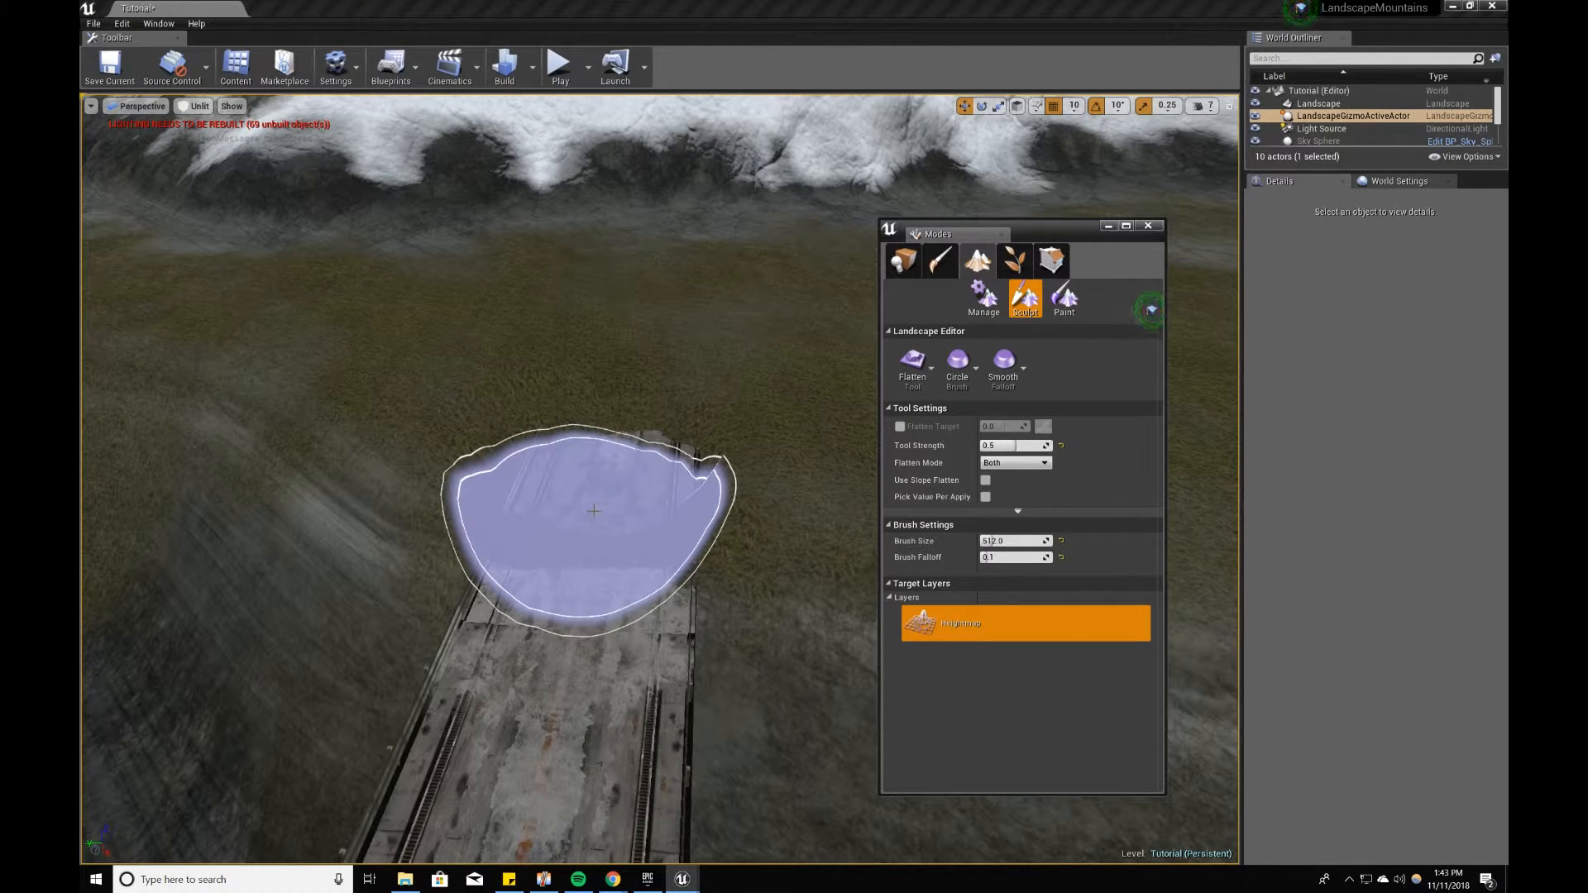
{"action": "left_click_drag", "start_coordinate": [594, 512], "coordinate": [613, 440]}
{"action": "right_click_drag", "start_coordinate": [613, 441], "coordinate": [662, 469]}
{"action": "left_click_drag", "start_coordinate": [670, 553], "coordinate": [539, 390]}
{"action": "mouse_move", "coordinate": [538, 390]}
{"action": "right_mouse_down"}
{"action": "mouse_move", "coordinate": [542, 364]}
{"action": "mouse_move", "coordinate": [500, 367]}
{"action": "right_mouse_up"}
{"action": "left_click_drag", "start_coordinate": [617, 497], "coordinate": [568, 457]}
{"action": "mouse_move", "coordinate": [467, 425]}
{"action": "left_mouse_down"}
{"action": "mouse_move", "coordinate": [312, 379]}
{"action": "mouse_move", "coordinate": [301, 355]}
{"action": "mouse_move", "coordinate": [594, 484]}
{"action": "left_mouse_up"}
{"action": "mouse_move", "coordinate": [594, 484]}
{"action": "right_mouse_down"}
{"action": "mouse_move", "coordinate": [593, 451]}
{"action": "mouse_move", "coordinate": [571, 464]}
{"action": "mouse_move", "coordinate": [608, 430]}
{"action": "mouse_move", "coordinate": [488, 463]}
{"action": "mouse_move", "coordinate": [538, 476]}
{"action": "right_mouse_up"}
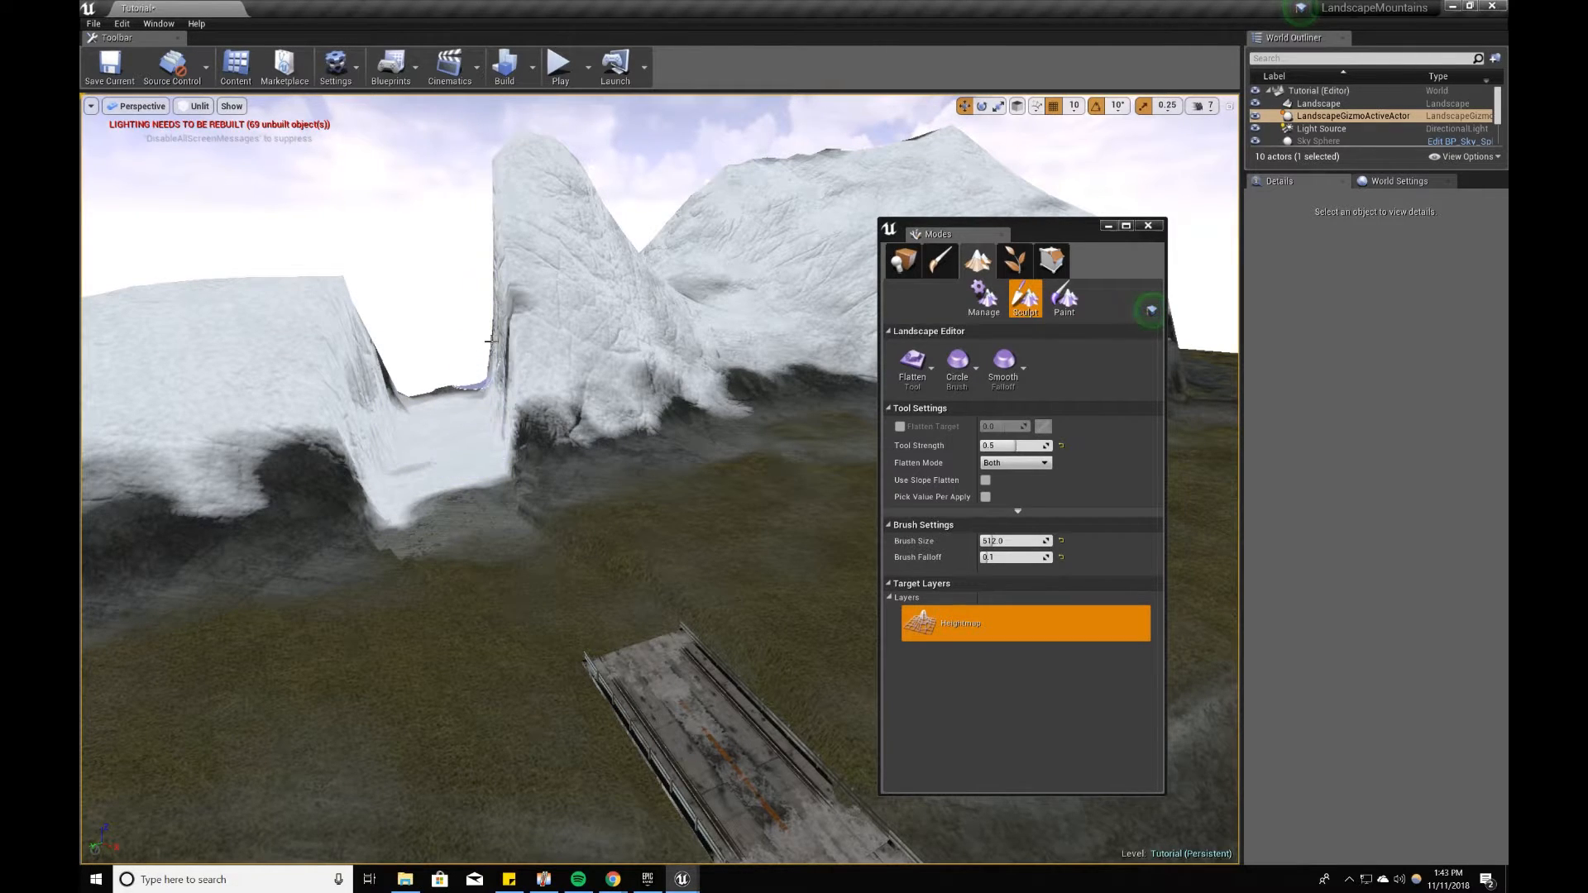
{"action": "mouse_move", "coordinate": [442, 455]}
{"action": "right_mouse_down"}
{"action": "mouse_move", "coordinate": [554, 448]}
{"action": "mouse_move", "coordinate": [441, 457]}
{"action": "right_mouse_up"}
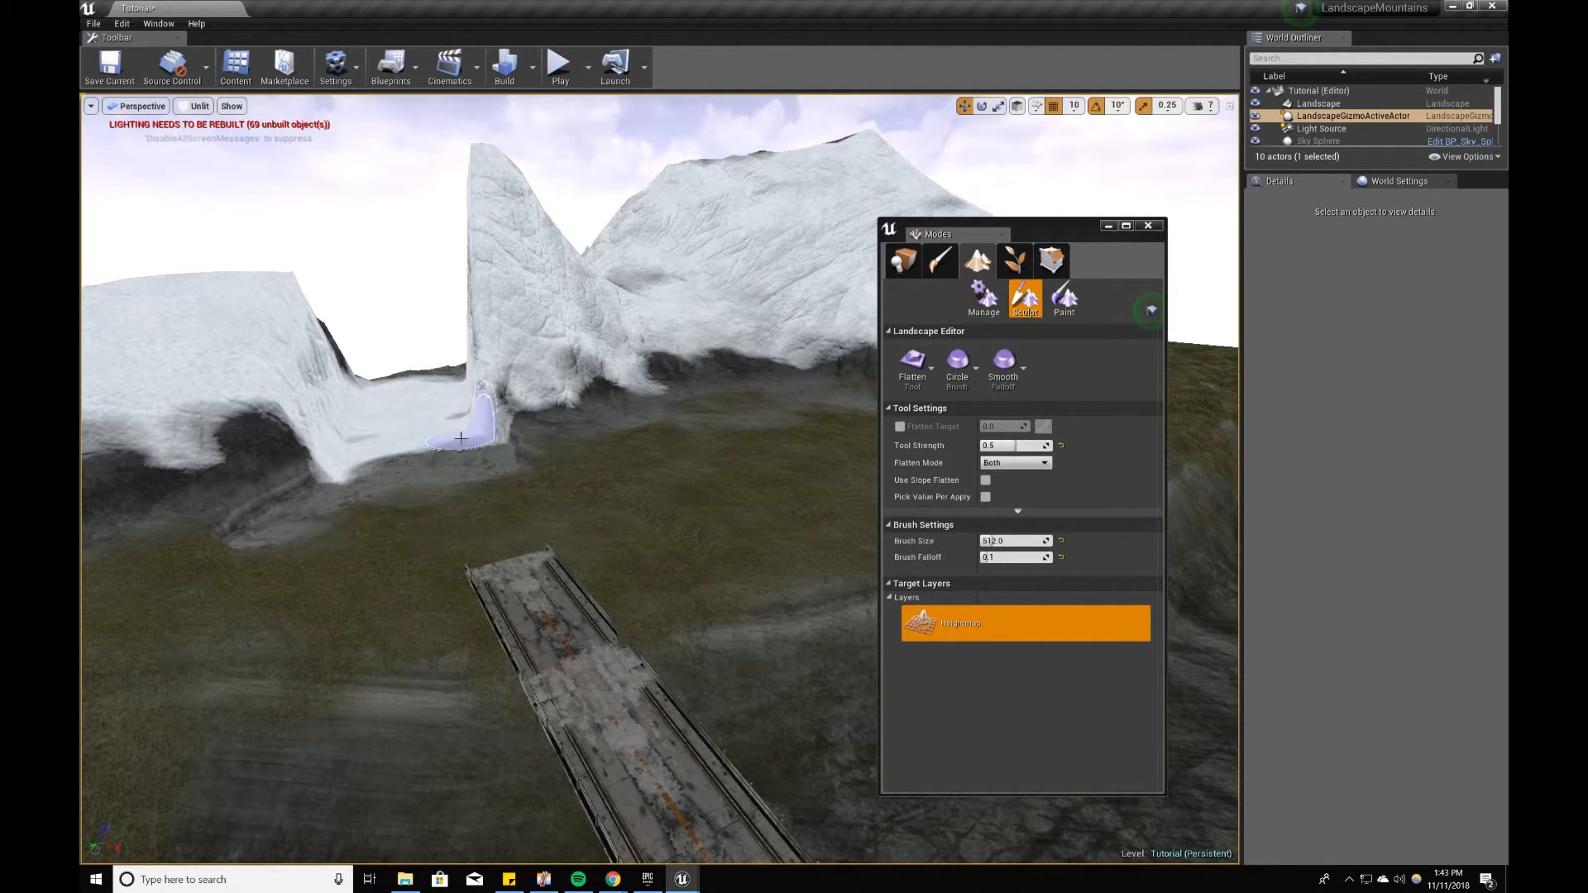
{"action": "right_click_drag", "start_coordinate": [646, 540], "coordinate": [615, 542]}
{"action": "right_click_drag", "start_coordinate": [489, 561], "coordinate": [487, 607]}
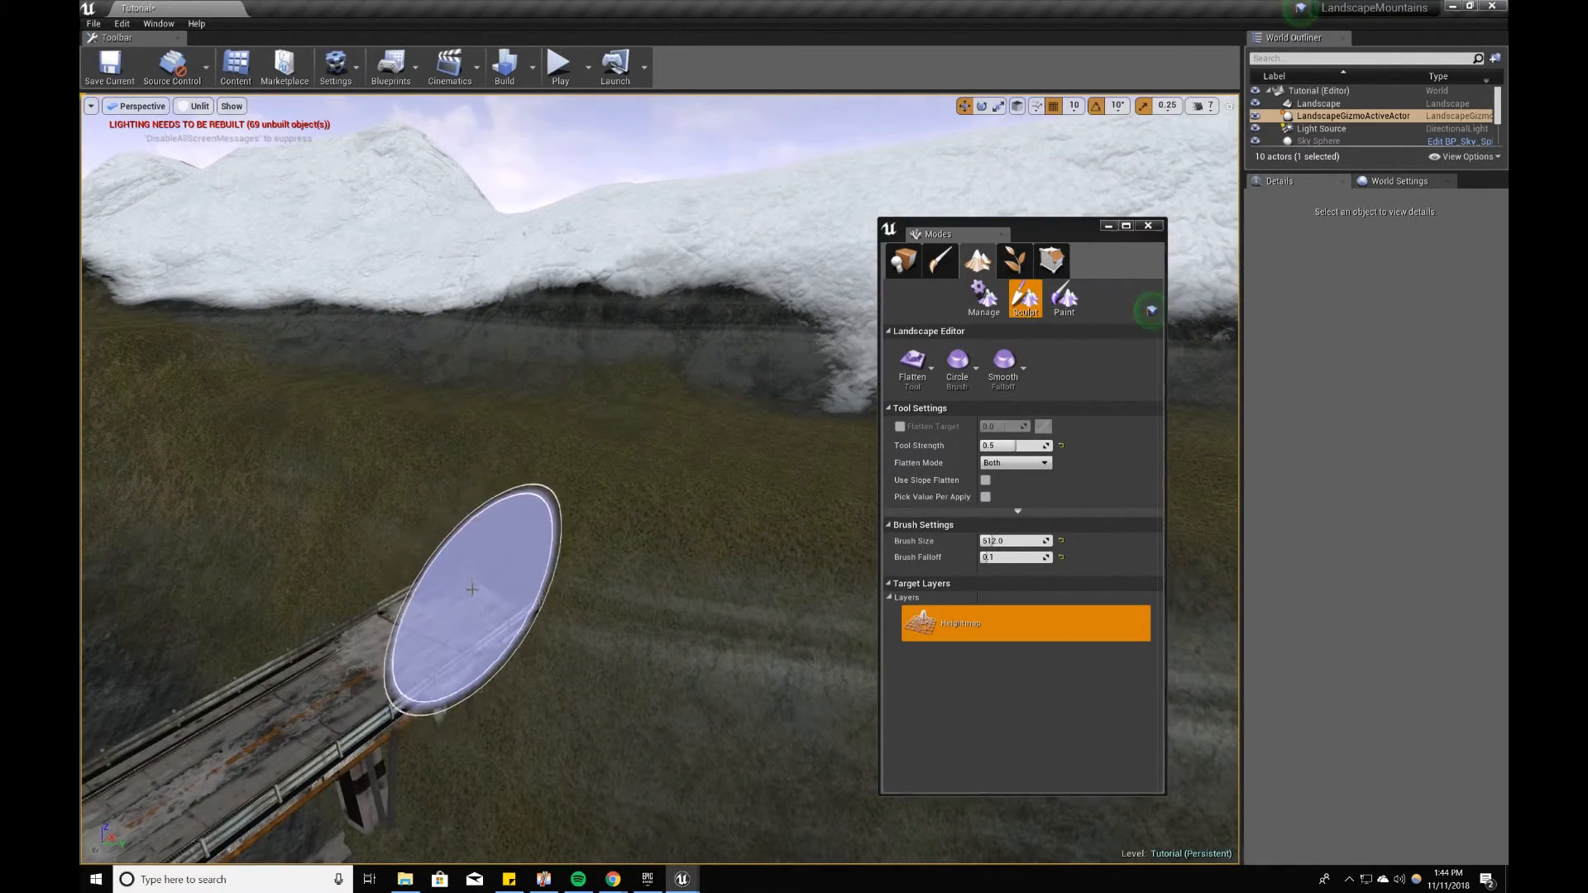
Step: Switch to the Sculpt tool and raise the ground at the opposite end of the bridge
{"action": "left_click", "coordinate": [913, 360]}
{"action": "left_click", "coordinate": [966, 319]}
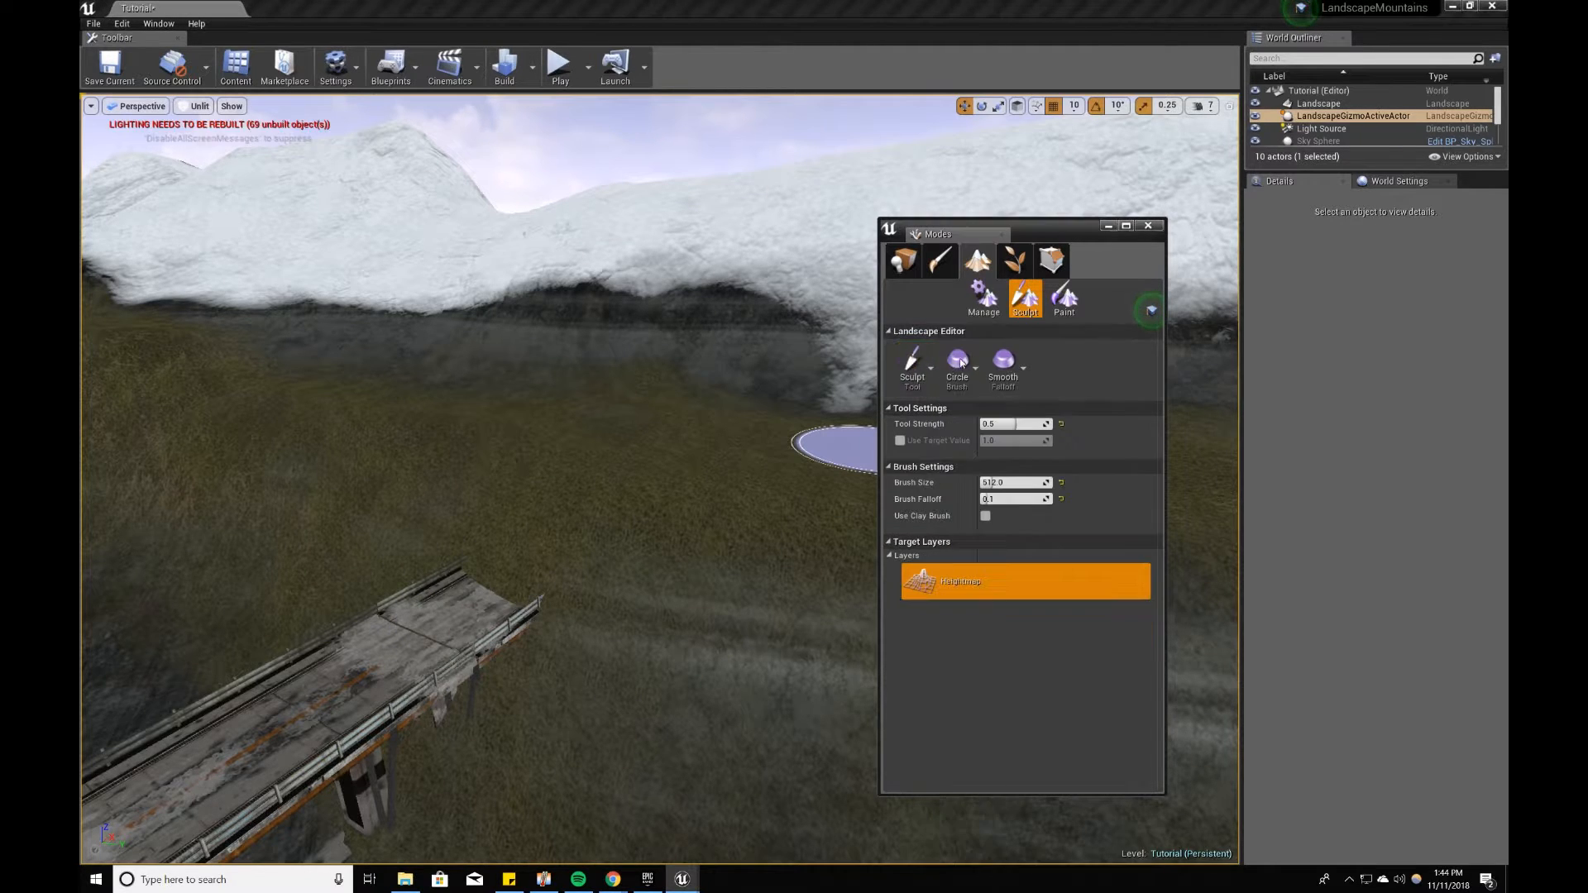
{"action": "right_click_drag", "start_coordinate": [827, 447], "coordinate": [819, 463]}
{"action": "right_click_drag", "start_coordinate": [538, 484], "coordinate": [539, 479]}
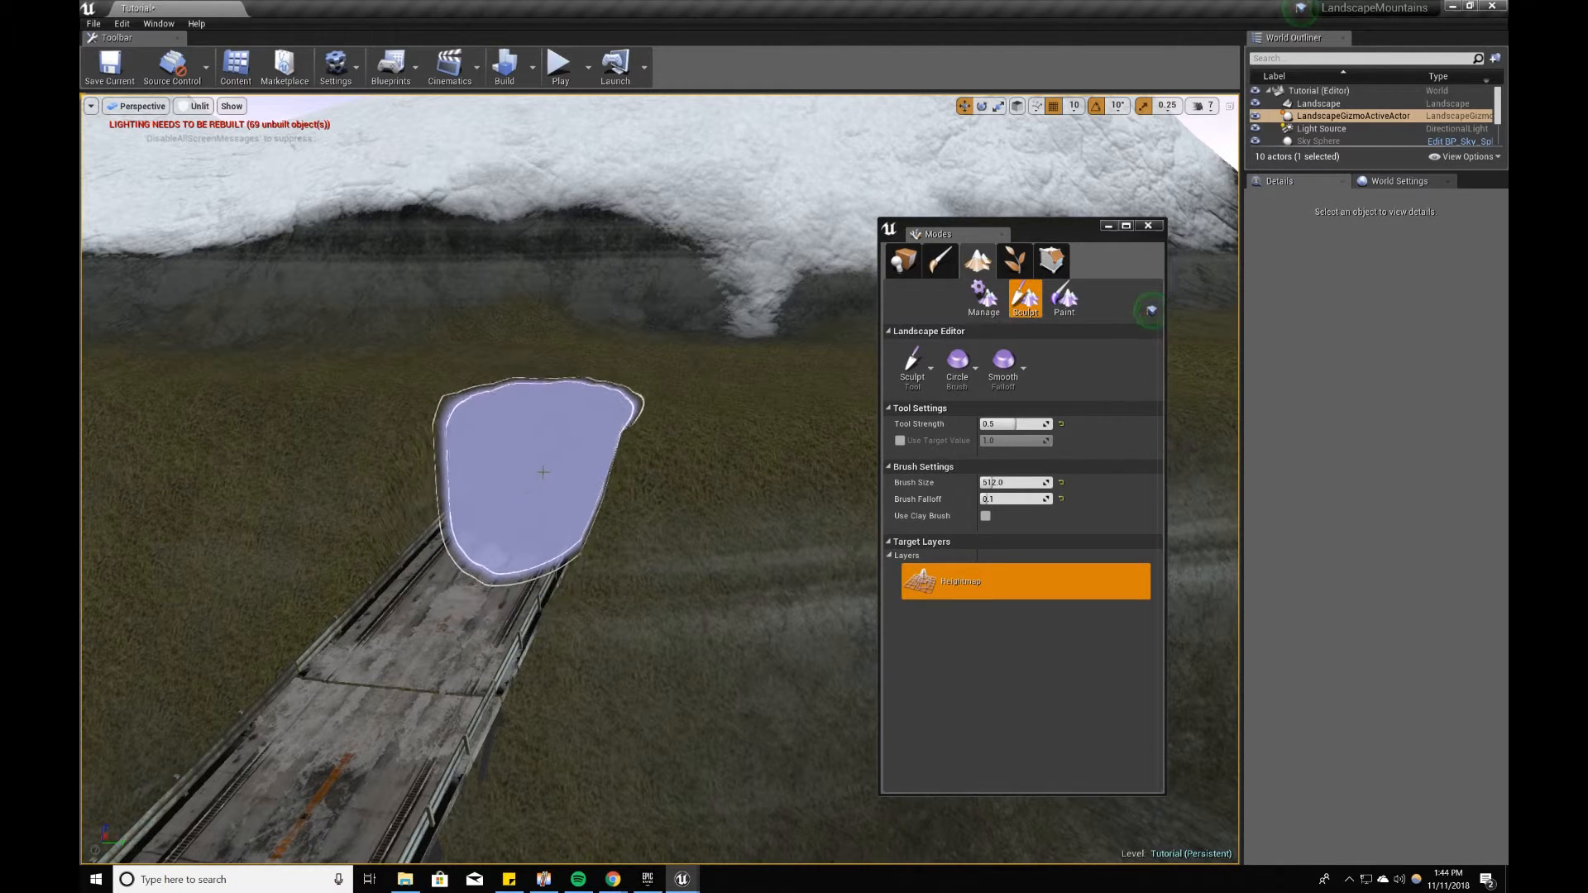
{"action": "right_click_drag", "start_coordinate": [537, 468], "coordinate": [516, 519]}
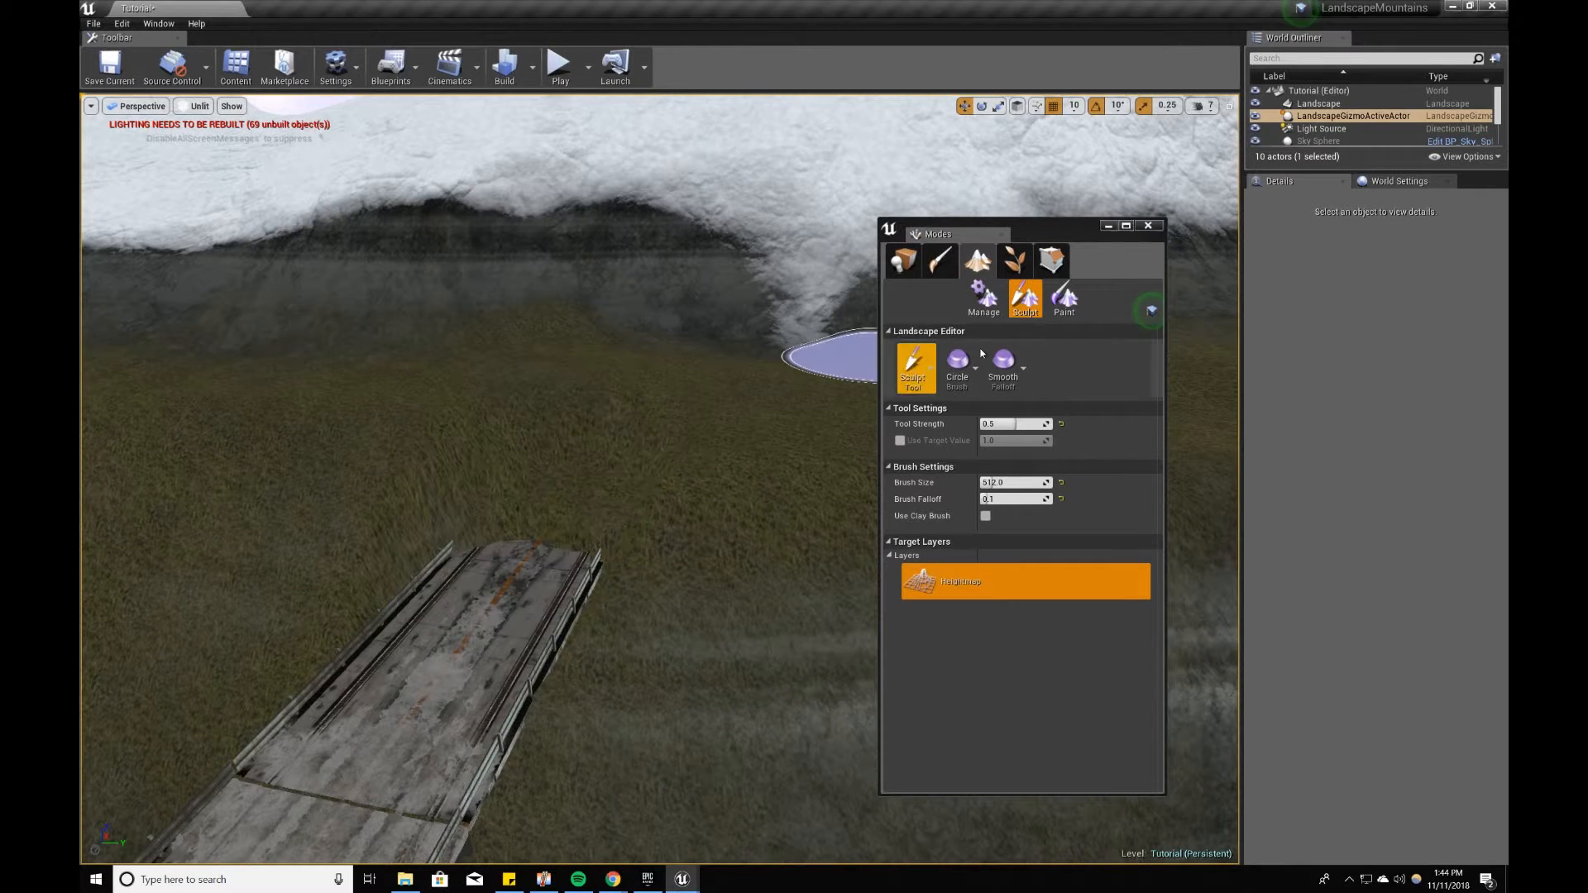
Step: Flatten the raised ground at this bridge end and carve a level pass into the snowy mountain behind it
{"action": "left_click", "coordinate": [917, 364]}
{"action": "left_click", "coordinate": [968, 430]}
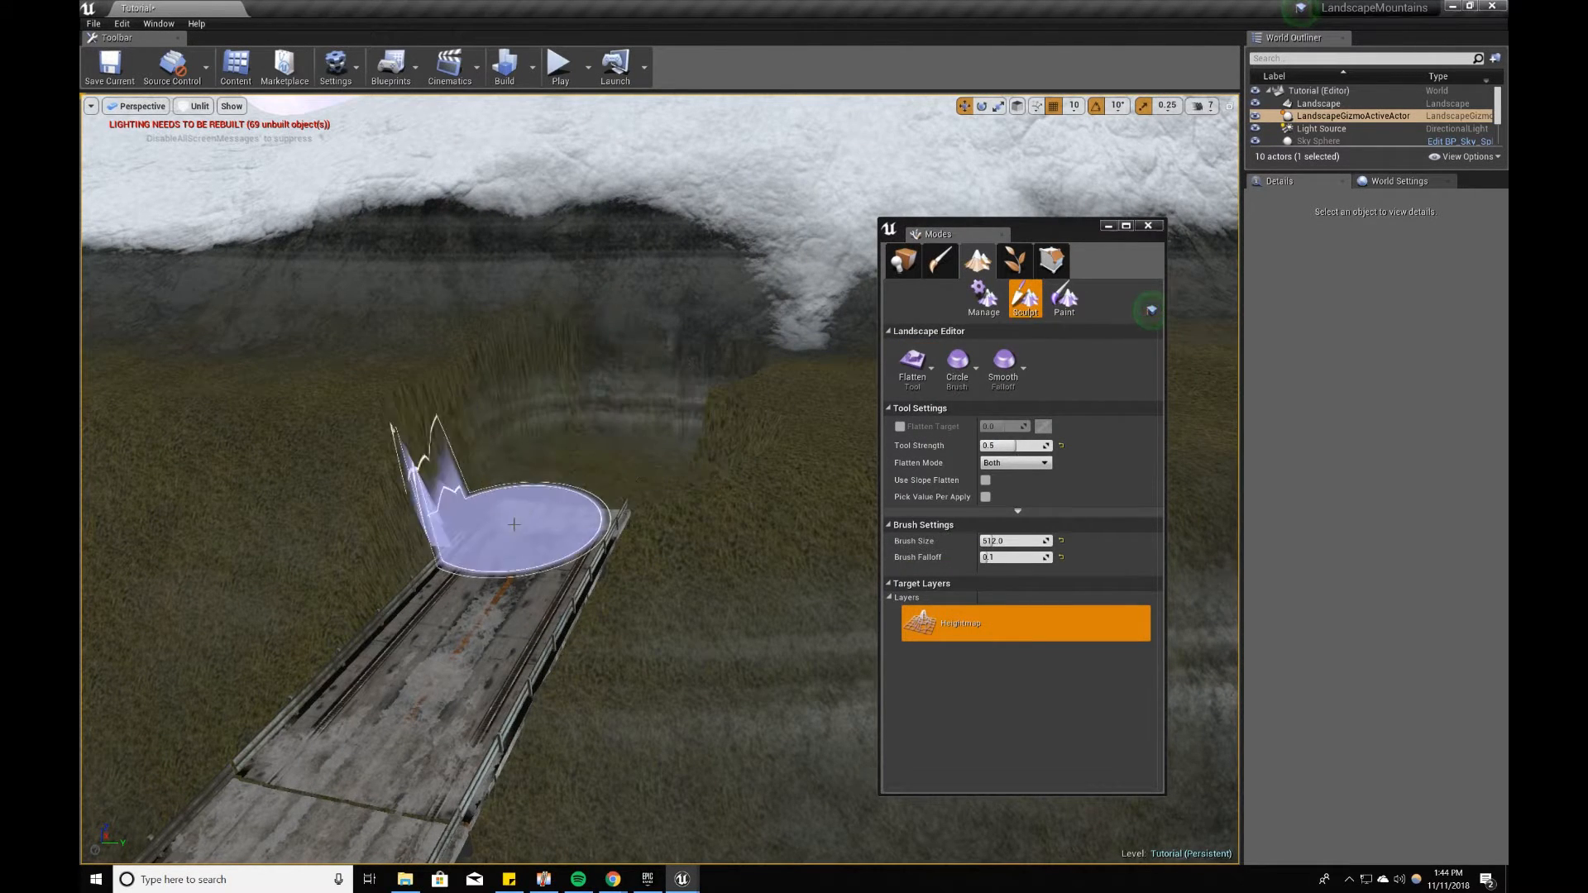
{"action": "left_click_drag", "start_coordinate": [579, 372], "coordinate": [624, 385]}
{"action": "right_click_drag", "start_coordinate": [534, 530], "coordinate": [489, 596]}
{"action": "mouse_move", "coordinate": [577, 467]}
{"action": "left_mouse_down"}
{"action": "mouse_move", "coordinate": [578, 406]}
{"action": "mouse_move", "coordinate": [703, 397]}
{"action": "mouse_move", "coordinate": [631, 372]}
{"action": "mouse_move", "coordinate": [653, 334]}
{"action": "mouse_move", "coordinate": [695, 464]}
{"action": "left_mouse_up"}
{"action": "mouse_move", "coordinate": [695, 464]}
{"action": "right_mouse_down"}
{"action": "mouse_move", "coordinate": [631, 529]}
{"action": "mouse_move", "coordinate": [546, 463]}
{"action": "right_mouse_up"}
{"action": "mouse_move", "coordinate": [430, 385]}
{"action": "right_mouse_down"}
{"action": "mouse_move", "coordinate": [463, 385]}
{"action": "mouse_move", "coordinate": [491, 421]}
{"action": "right_mouse_up"}
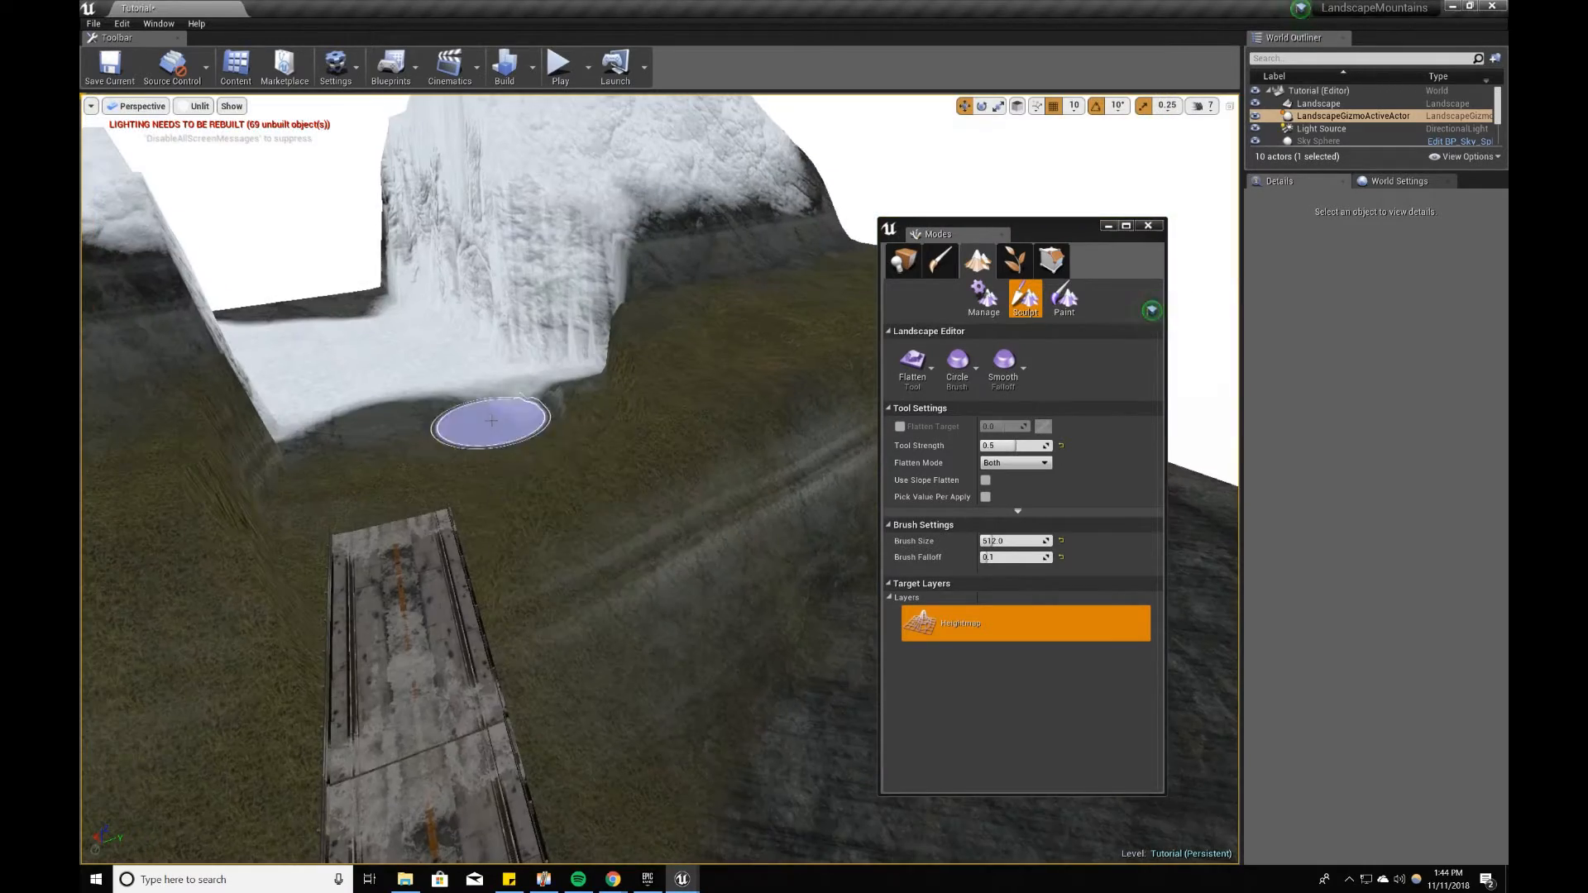
Step: Use the Smooth tool with a brush size of 700 to soften the steep snowy cliffs beside the flattened pass
{"action": "left_click", "coordinate": [916, 376]}
{"action": "left_click", "coordinate": [971, 401]}
{"action": "right_click_drag", "start_coordinate": [530, 571], "coordinate": [577, 452]}
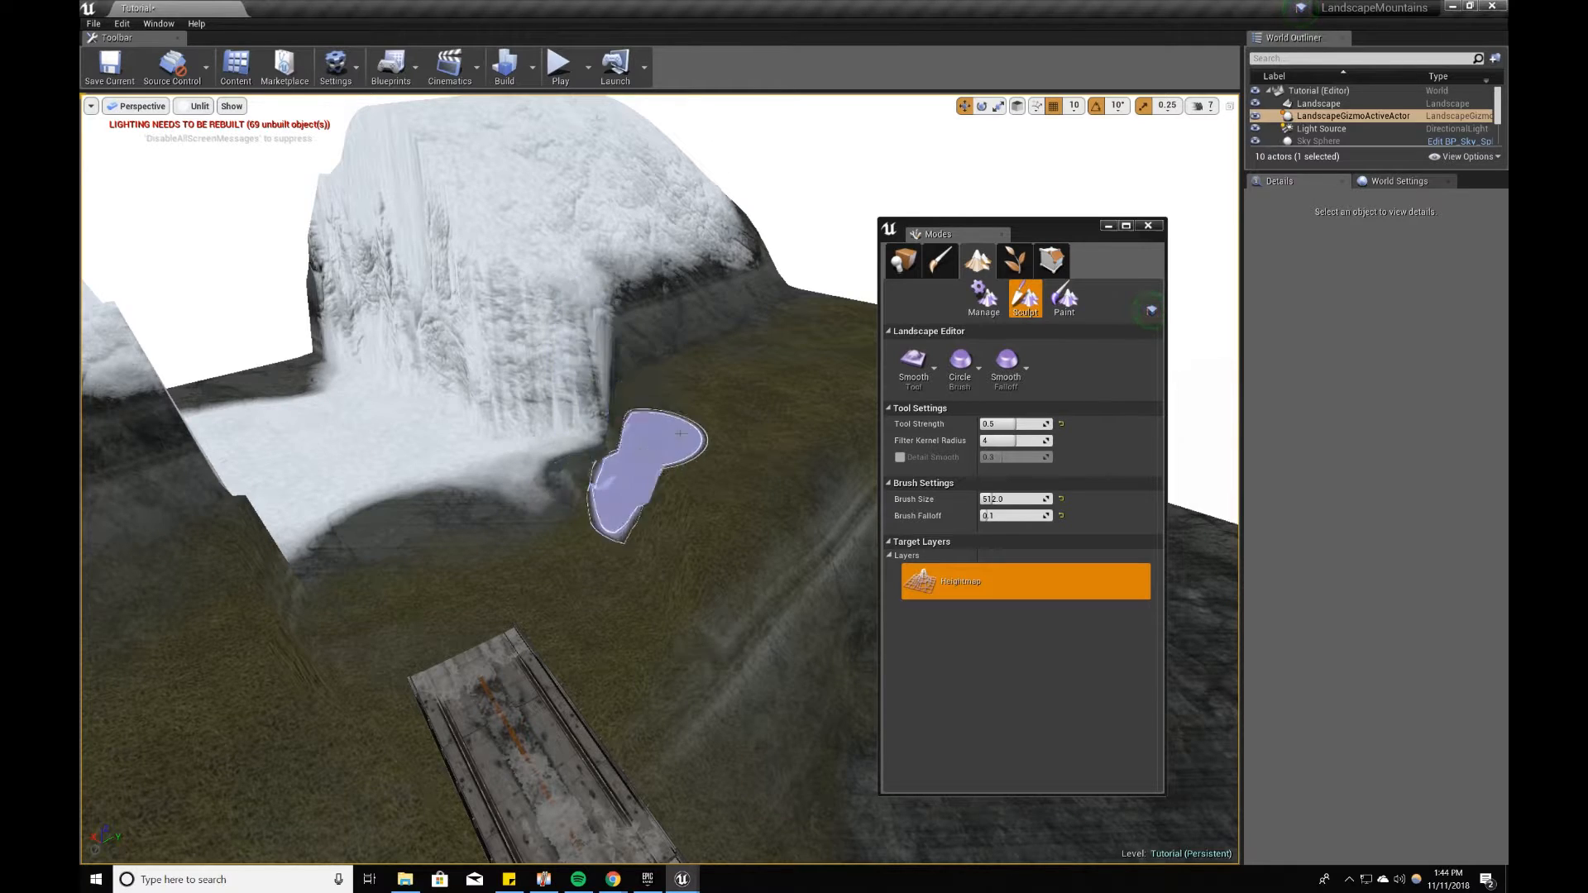
{"action": "left_click", "coordinate": [1014, 497]}
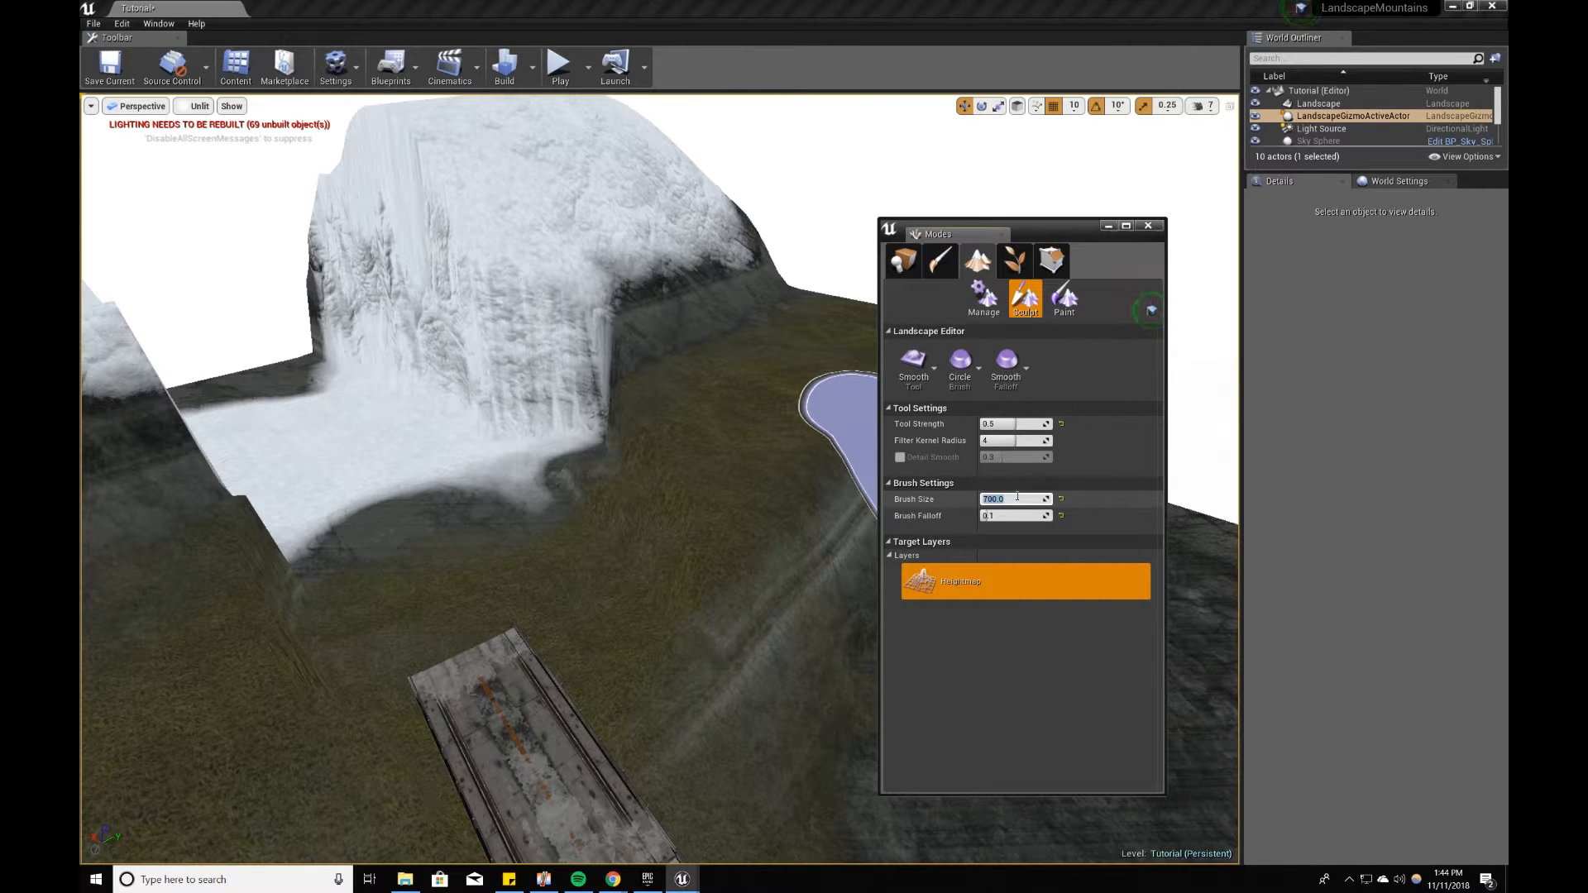
{"action": "right_click_drag", "start_coordinate": [589, 451], "coordinate": [575, 356]}
{"action": "mouse_move", "coordinate": [584, 451]}
{"action": "left_mouse_down"}
{"action": "mouse_move", "coordinate": [382, 392]}
{"action": "mouse_move", "coordinate": [589, 424]}
{"action": "mouse_move", "coordinate": [398, 390]}
{"action": "left_mouse_up"}
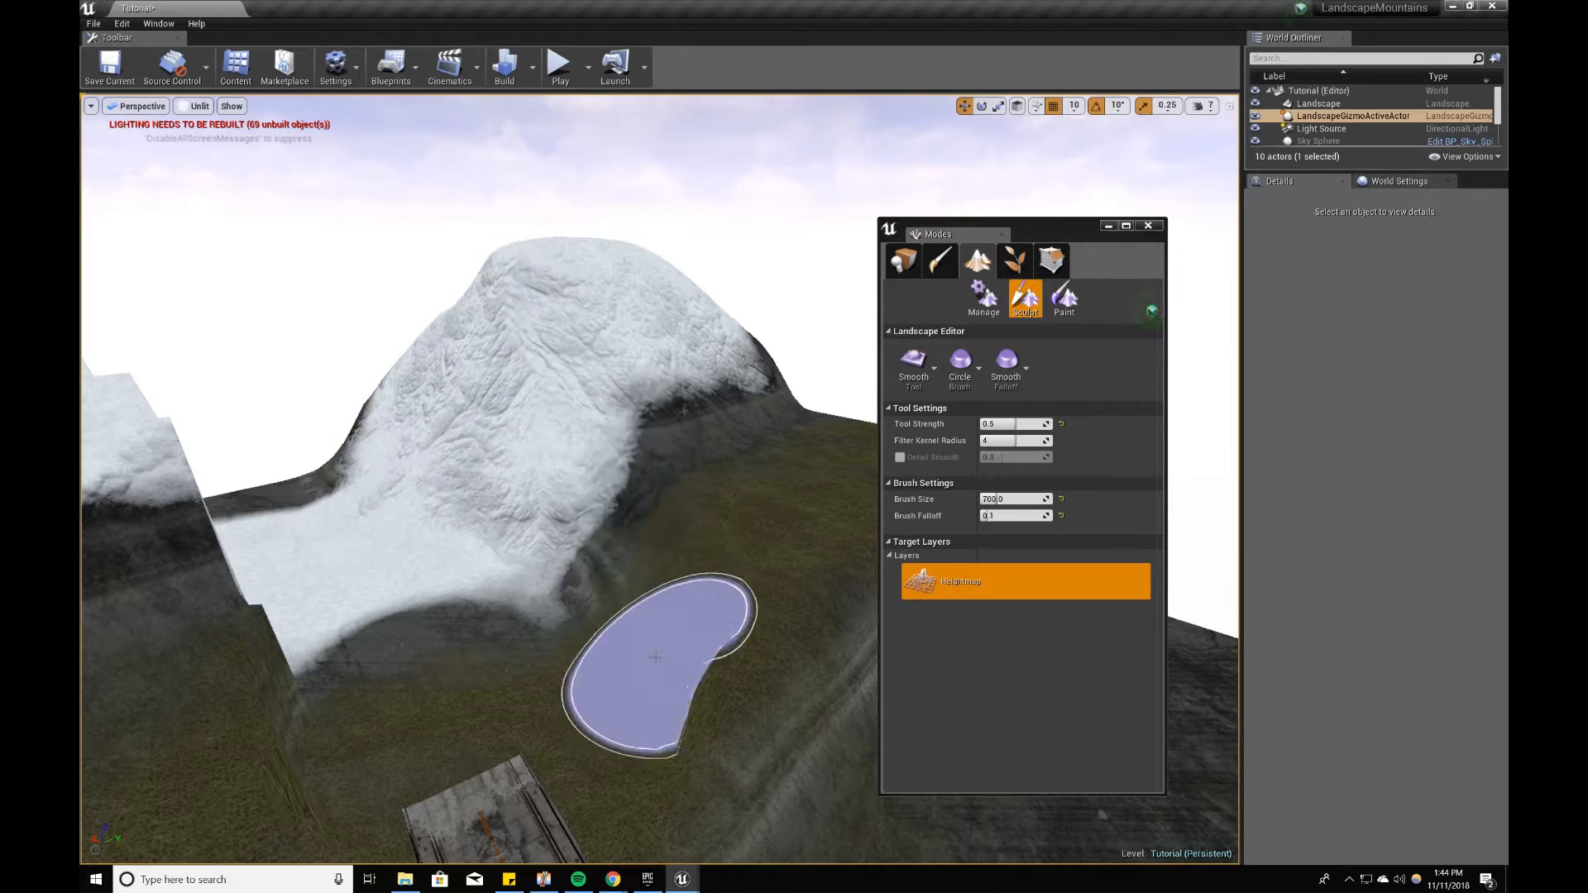
{"action": "right_click_drag", "start_coordinate": [638, 355], "coordinate": [570, 355]}
{"action": "right_click_drag", "start_coordinate": [620, 635], "coordinate": [461, 629]}
{"action": "left_click_drag", "start_coordinate": [579, 504], "coordinate": [580, 361]}
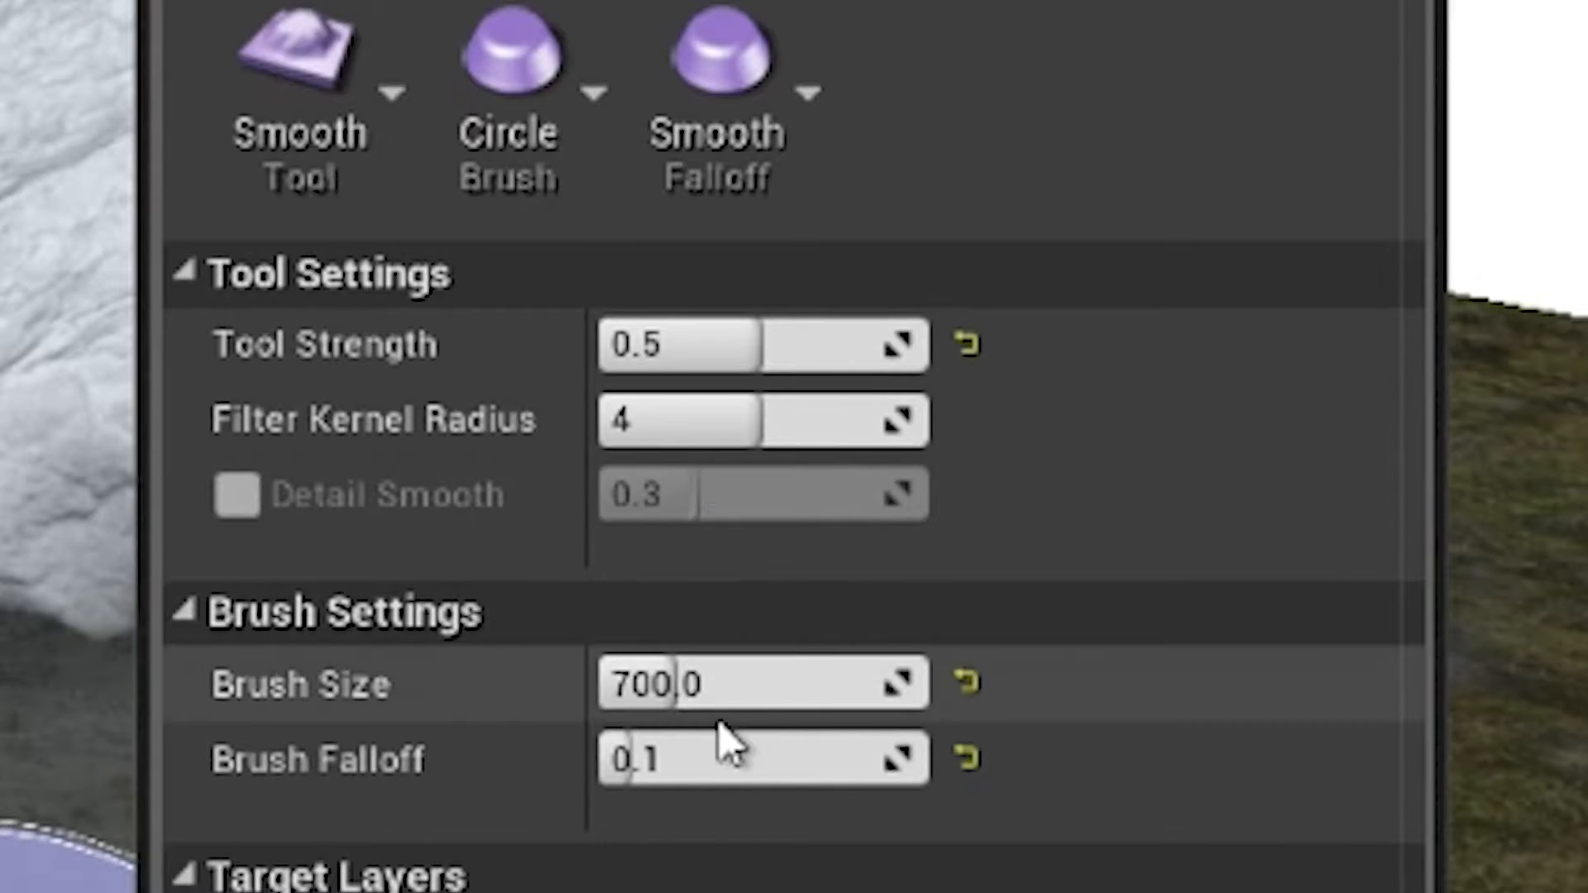
Step: Set the brush size to 1024 and smooth the snowy ridge slopes around the mountain pass
{"action": "left_click", "coordinate": [749, 691]}
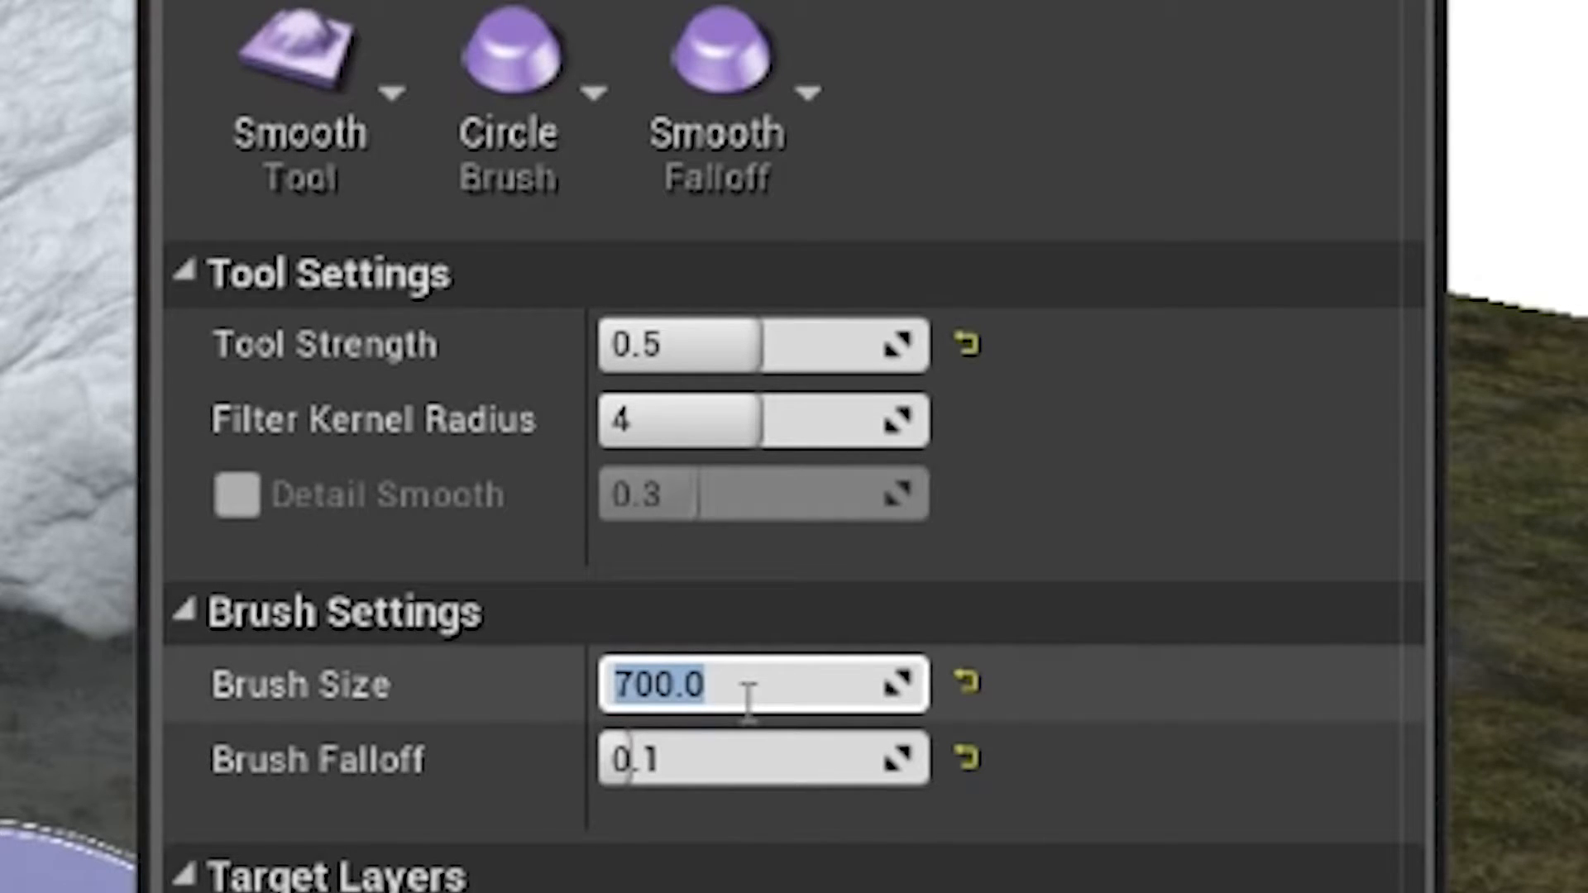
{"action": "key", "text": "Return"}
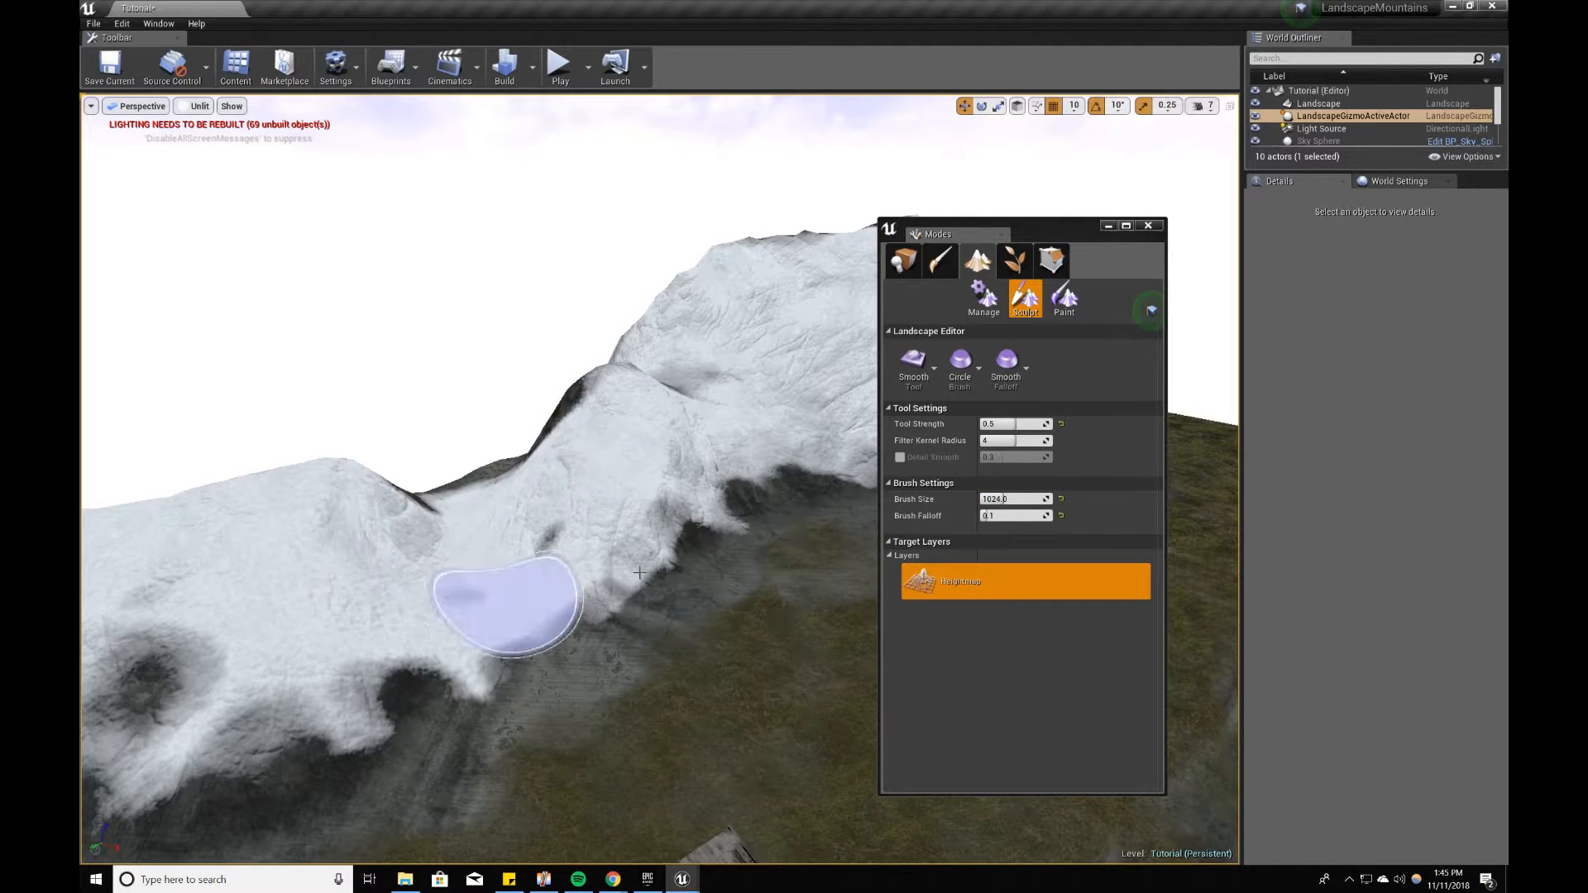
{"action": "key", "text": "s"}
{"action": "mouse_move", "coordinate": [484, 691]}
{"action": "right_mouse_down"}
{"action": "mouse_move", "coordinate": [439, 716]}
{"action": "mouse_move", "coordinate": [667, 616]}
{"action": "right_mouse_up"}
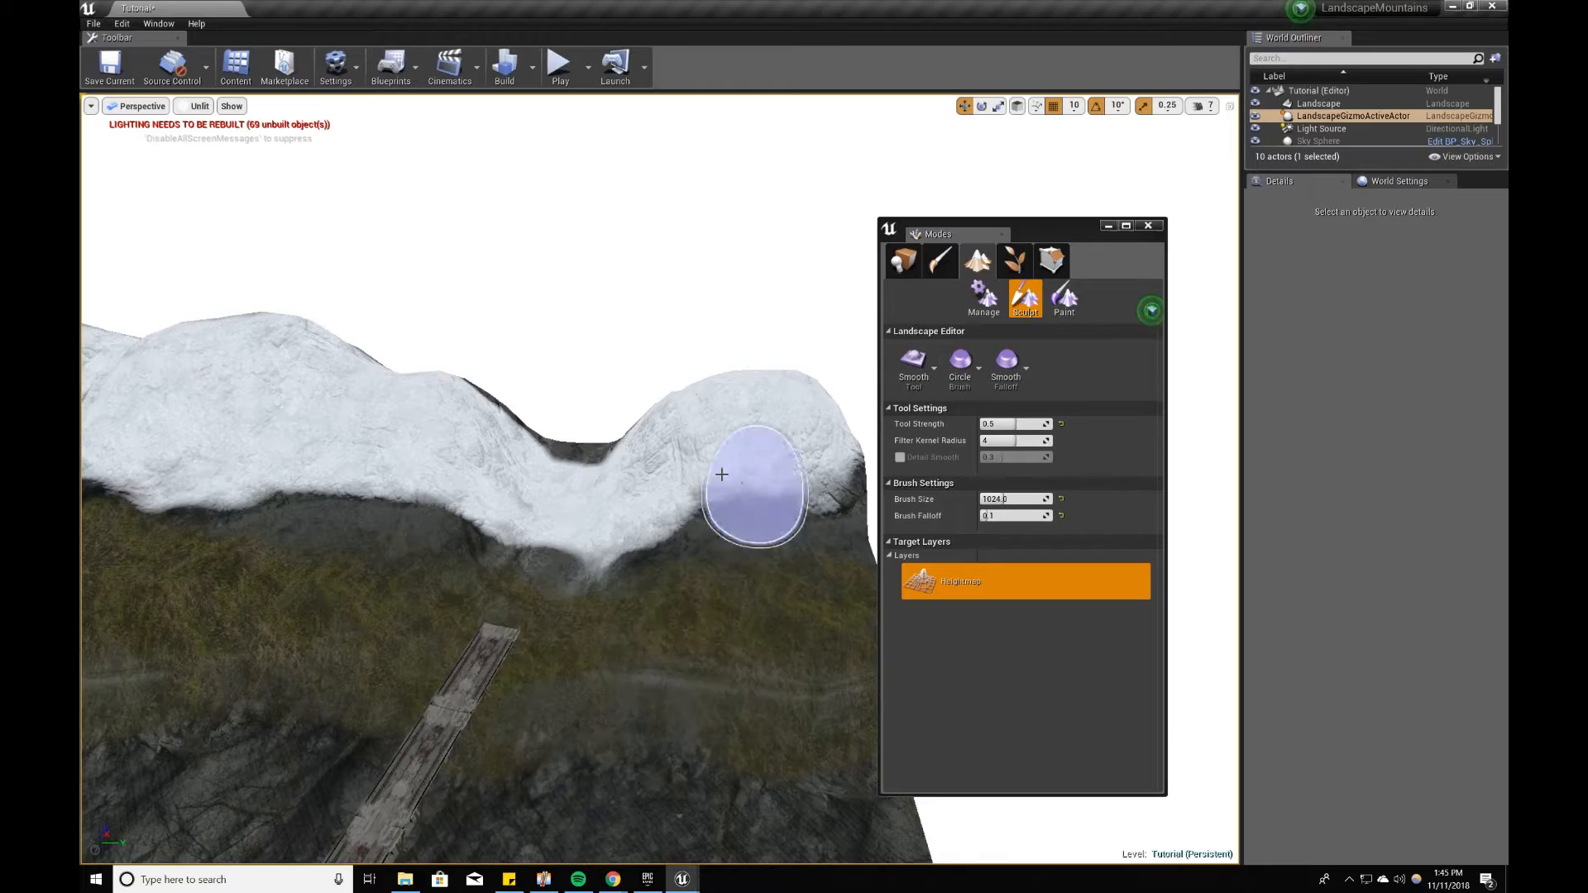
{"action": "right_click_drag", "start_coordinate": [693, 703], "coordinate": [615, 649]}
{"action": "mouse_move", "coordinate": [441, 669]}
{"action": "right_mouse_down"}
{"action": "mouse_move", "coordinate": [704, 579]}
{"action": "mouse_move", "coordinate": [786, 571]}
{"action": "mouse_move", "coordinate": [704, 555]}
{"action": "mouse_move", "coordinate": [695, 571]}
{"action": "mouse_move", "coordinate": [786, 599]}
{"action": "right_mouse_up"}
Step: Return to landscape sculpting with the Sculpt tool and set the brush size to 512
{"action": "key", "text": "shift+1"}
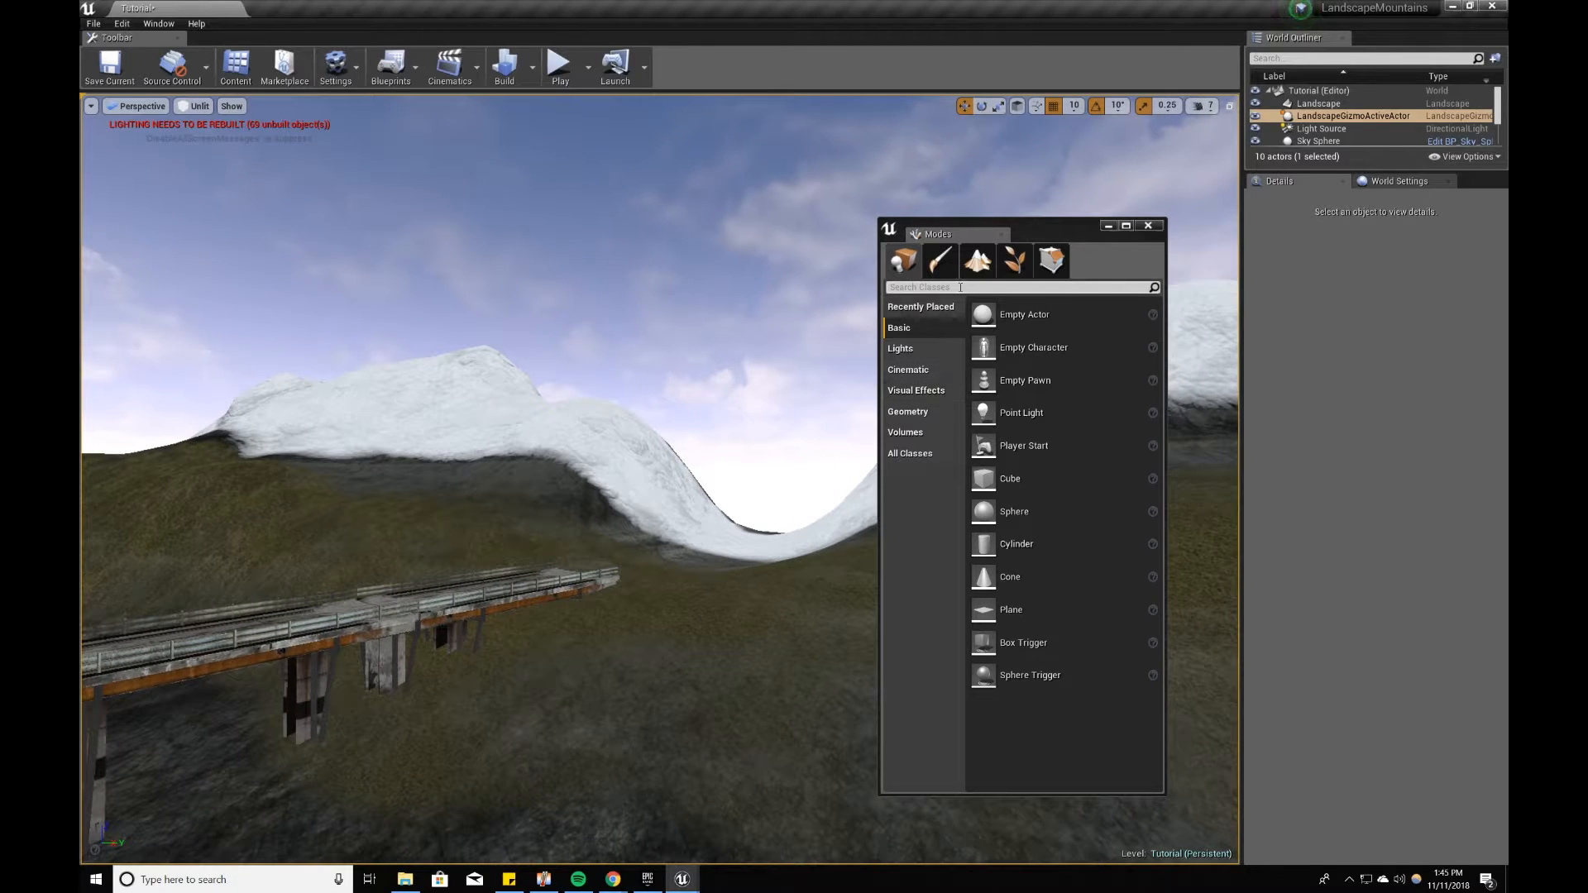
{"action": "left_click", "coordinate": [978, 260]}
{"action": "left_click", "coordinate": [909, 379]}
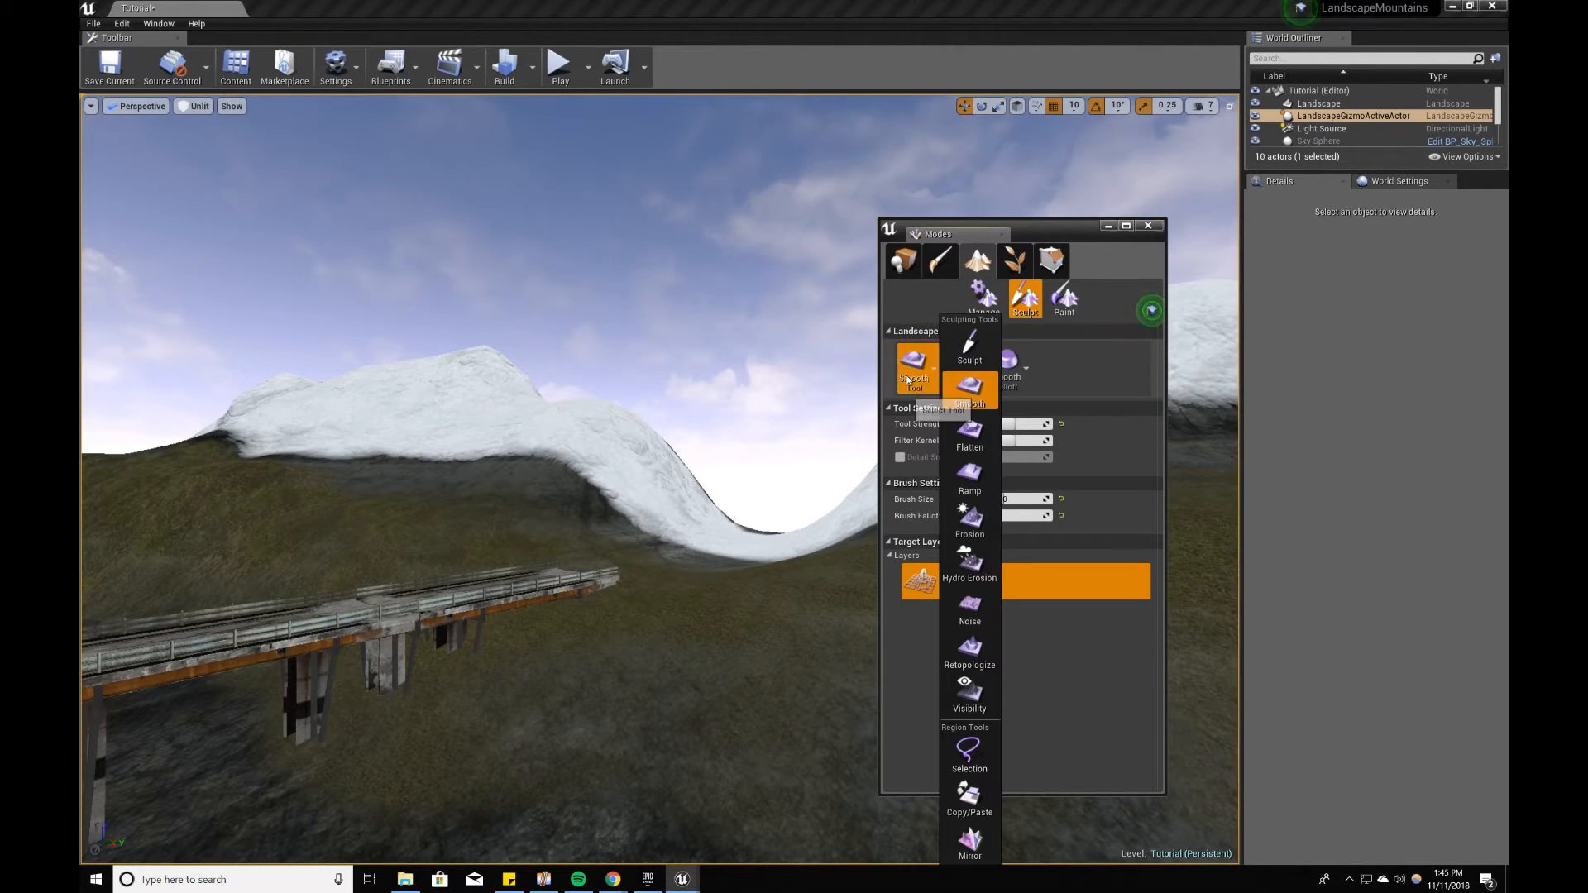
{"action": "left_click", "coordinate": [959, 354]}
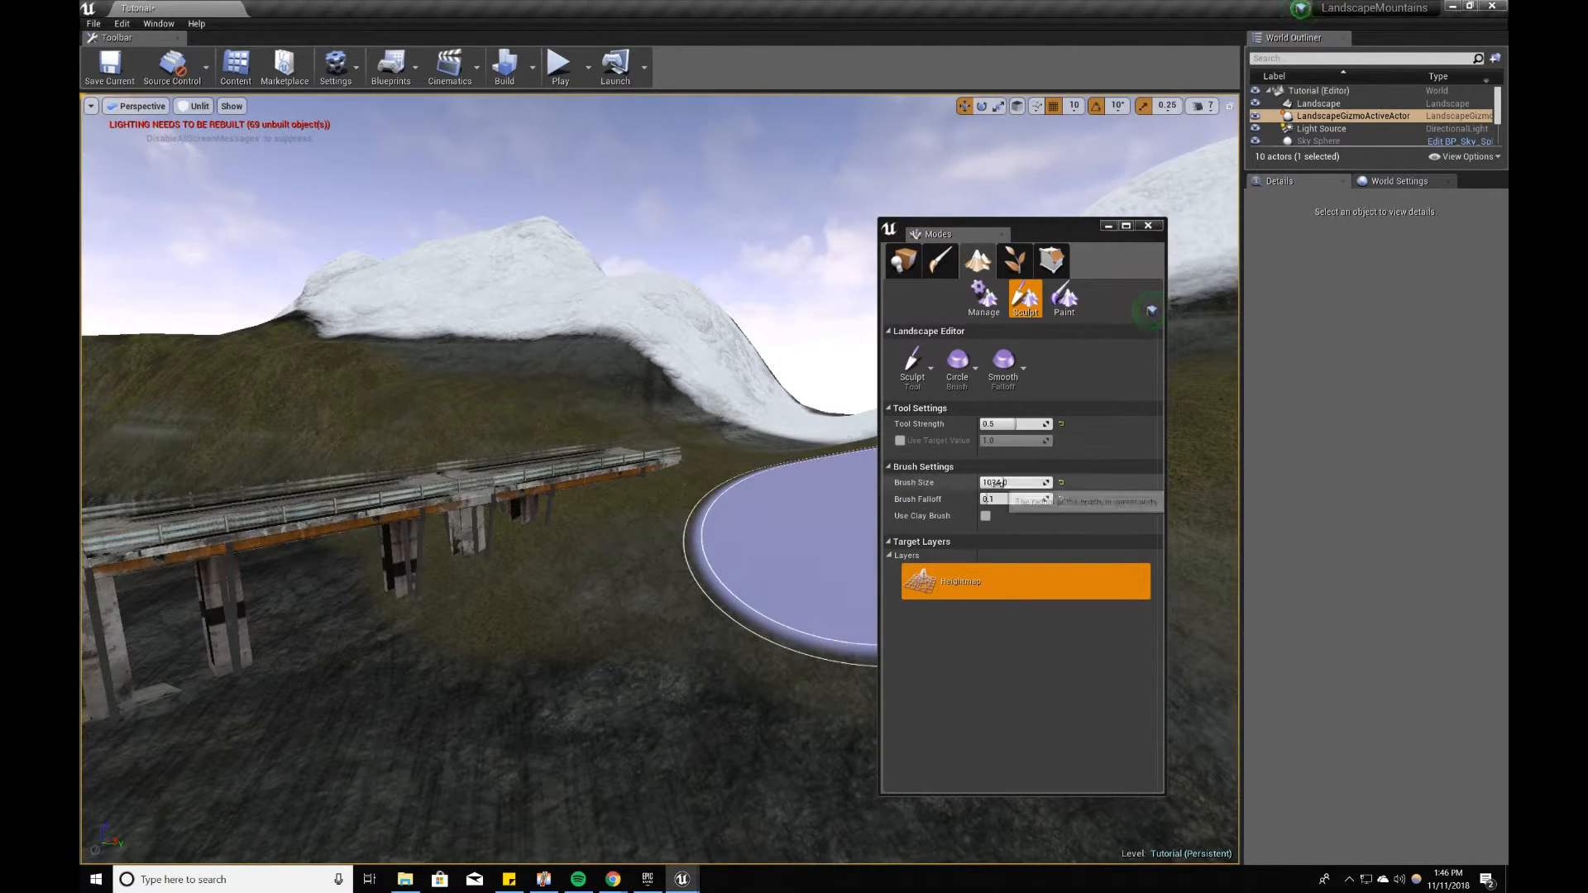
{"action": "left_click", "coordinate": [996, 484]}
{"action": "type", "text": "5"}
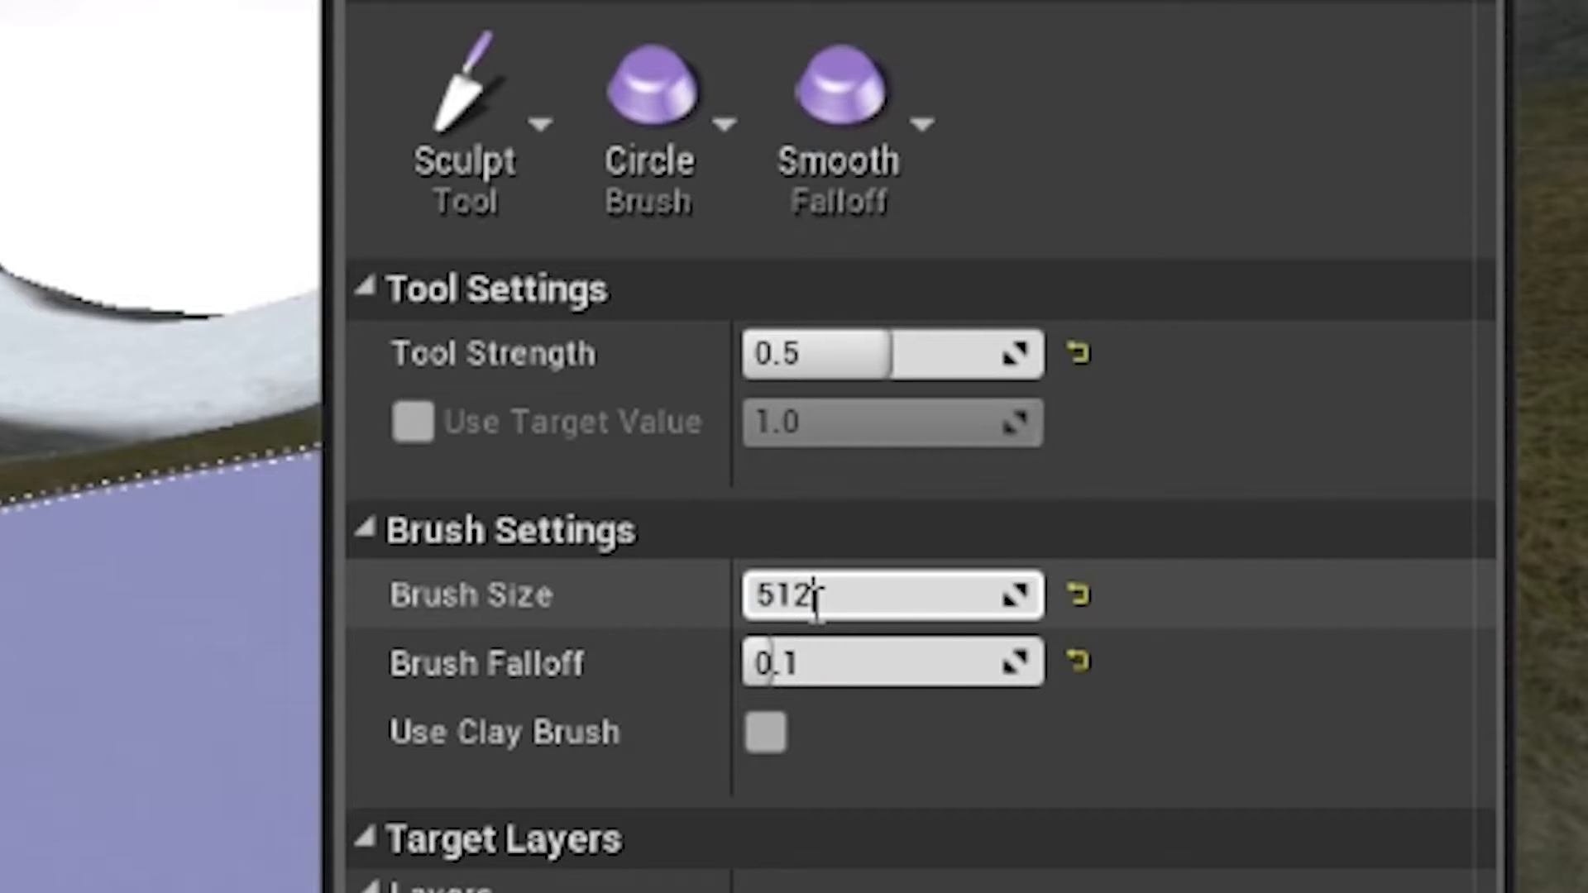
{"action": "type", "text": "12"}
{"action": "key", "text": "Return"}
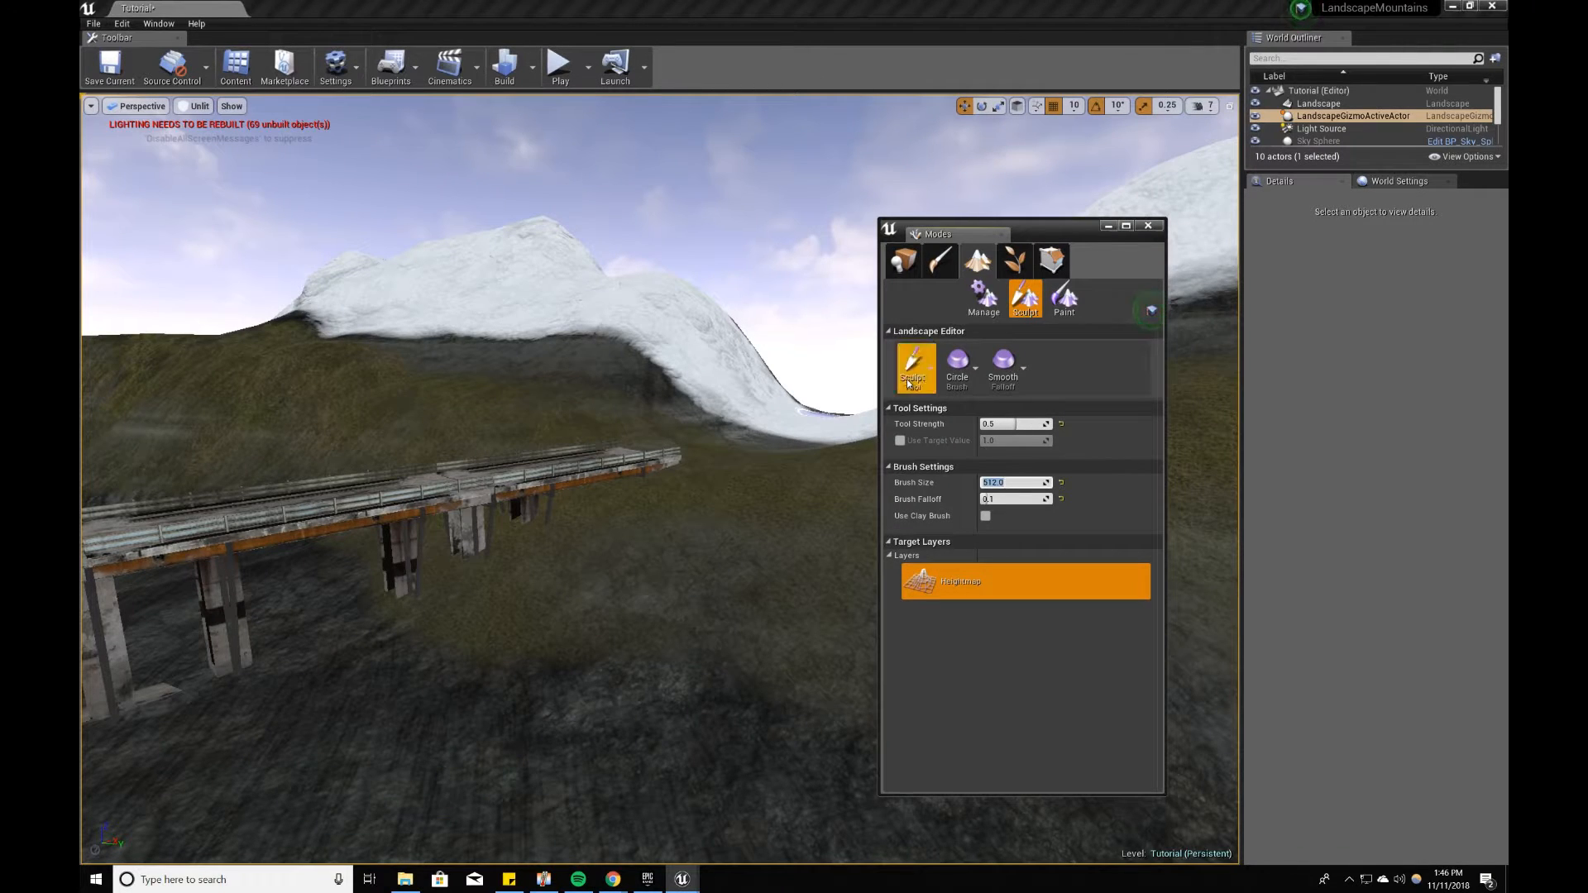
Step: Use the Flatten tool to level the valley ground beside the bridge supports
{"action": "left_click", "coordinate": [910, 382]}
{"action": "left_click", "coordinate": [951, 418]}
{"action": "mouse_move", "coordinate": [298, 734]}
{"action": "left_mouse_down"}
{"action": "mouse_move", "coordinate": [358, 673]}
{"action": "mouse_move", "coordinate": [344, 610]}
{"action": "mouse_move", "coordinate": [438, 608]}
{"action": "mouse_move", "coordinate": [504, 581]}
{"action": "mouse_move", "coordinate": [532, 648]}
{"action": "mouse_move", "coordinate": [397, 592]}
{"action": "mouse_move", "coordinate": [583, 667]}
{"action": "mouse_move", "coordinate": [359, 562]}
{"action": "mouse_move", "coordinate": [321, 641]}
{"action": "mouse_move", "coordinate": [470, 611]}
{"action": "mouse_move", "coordinate": [581, 755]}
{"action": "left_mouse_up"}
{"action": "right_click_drag", "start_coordinate": [581, 756], "coordinate": [603, 691]}
{"action": "mouse_move", "coordinate": [522, 567]}
{"action": "left_mouse_down"}
{"action": "mouse_move", "coordinate": [571, 647]}
{"action": "mouse_move", "coordinate": [465, 626]}
{"action": "mouse_move", "coordinate": [444, 694]}
{"action": "mouse_move", "coordinate": [593, 627]}
{"action": "left_mouse_up"}
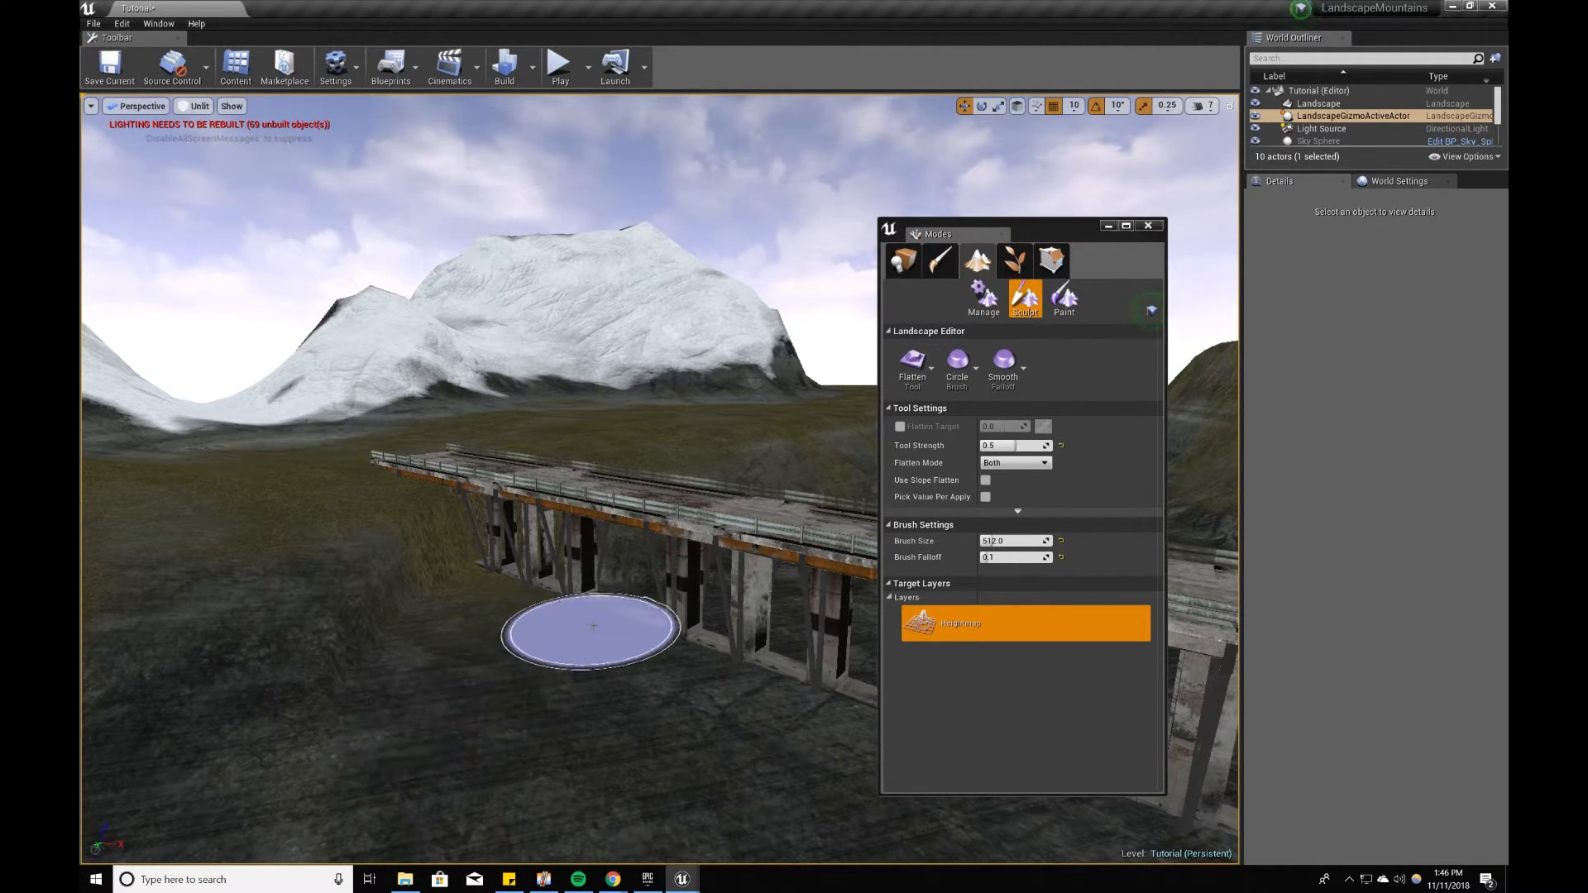
{"action": "mouse_move", "coordinate": [603, 578]}
{"action": "right_mouse_down"}
{"action": "mouse_move", "coordinate": [550, 787]}
{"action": "mouse_move", "coordinate": [529, 778]}
{"action": "right_mouse_up"}
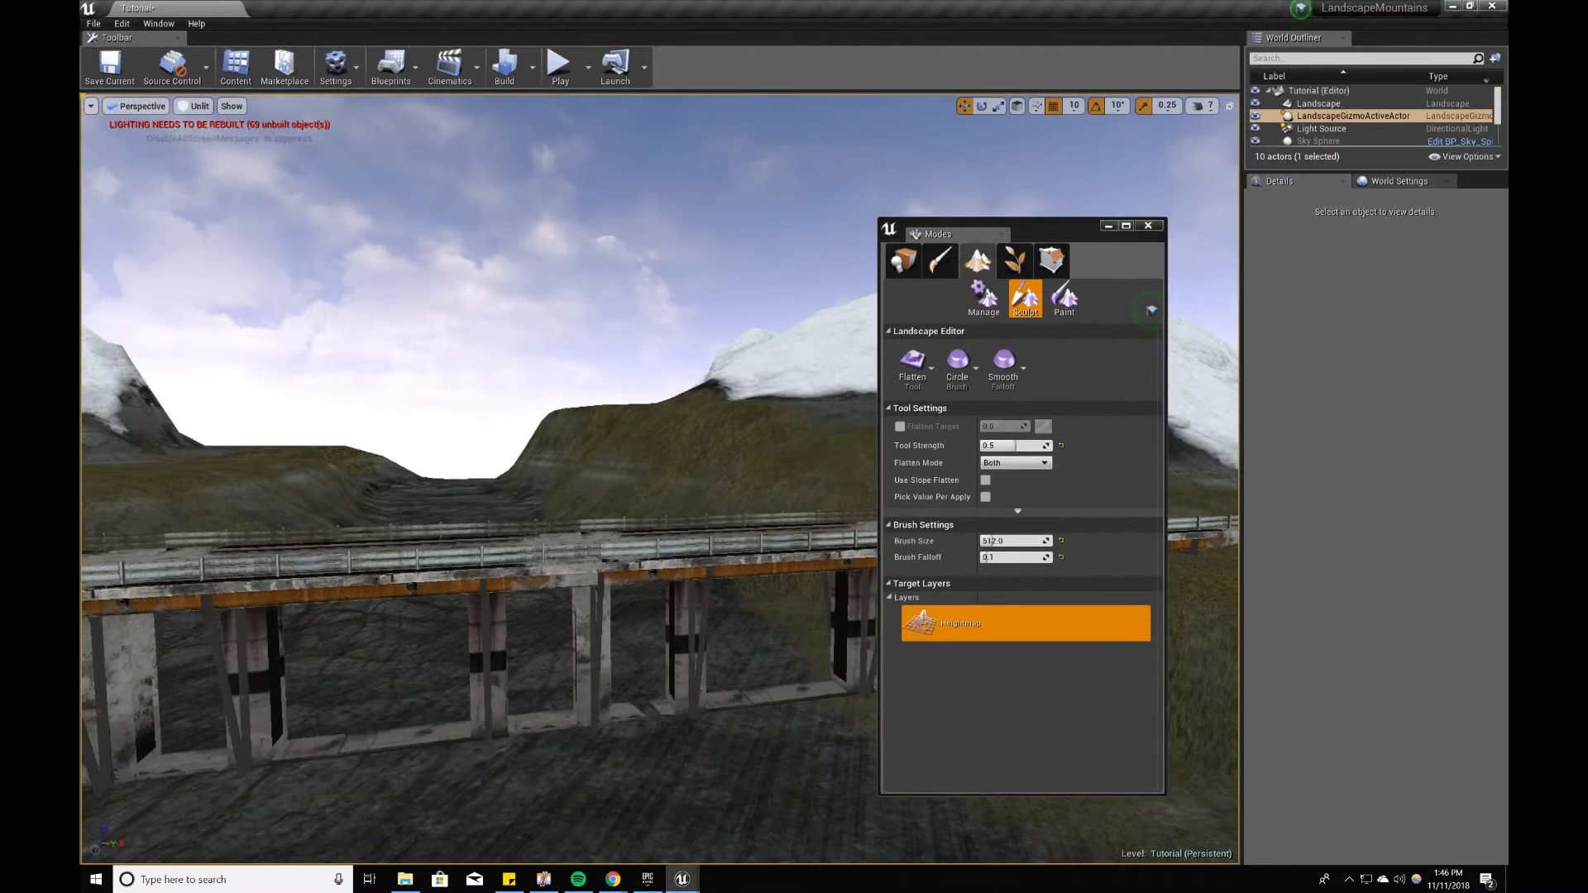
Step: Select all five SM_Bridge_A segments and lower the whole bridge to a Z location of -100
{"action": "left_click", "coordinate": [904, 260]}
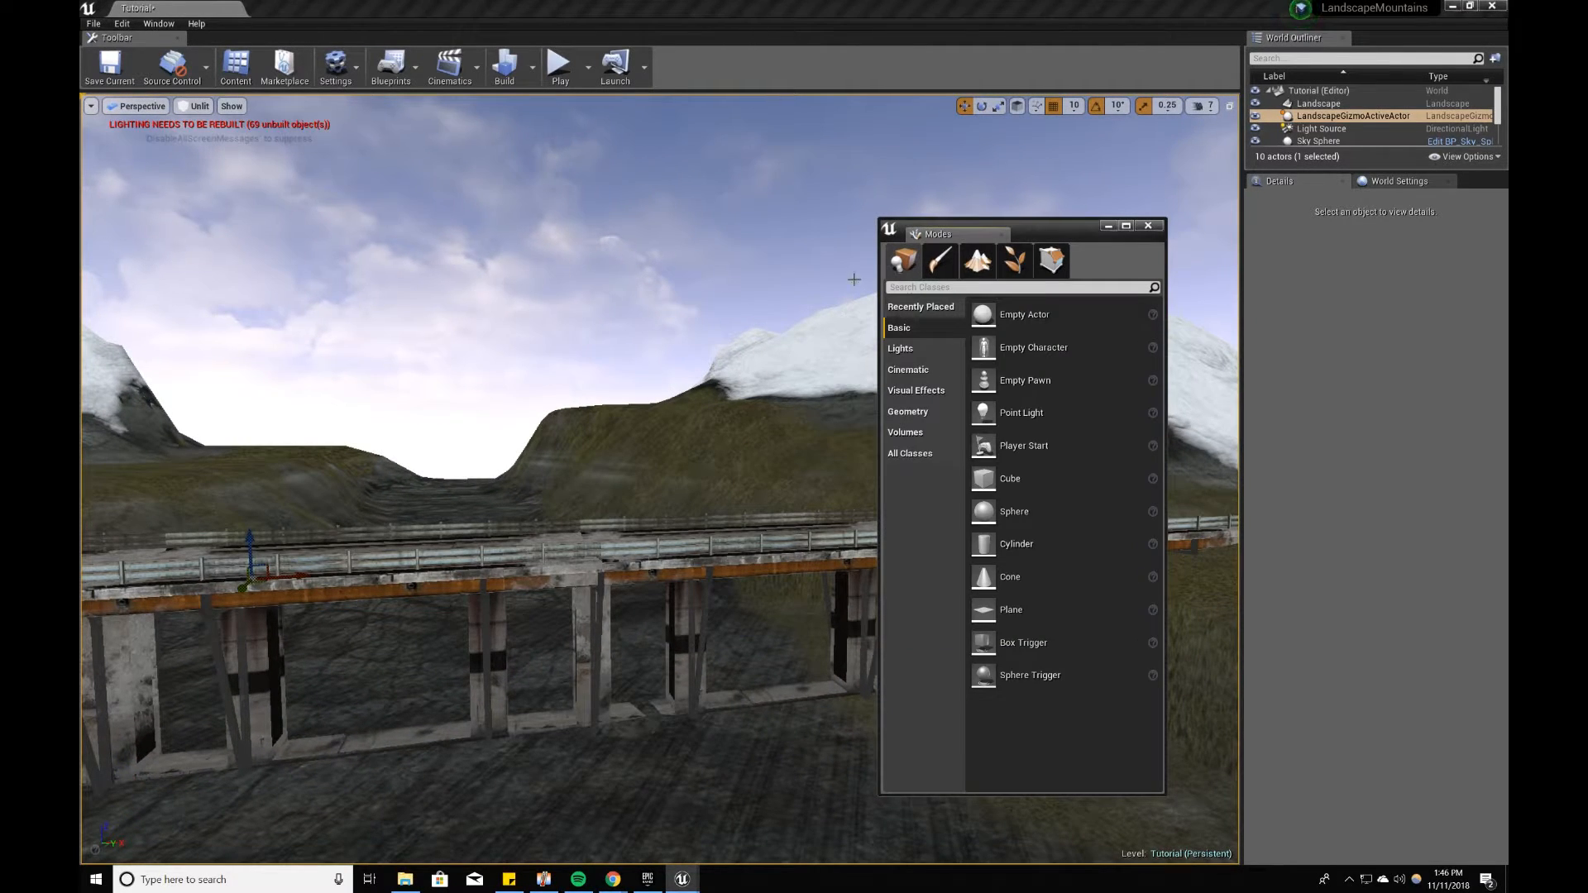
{"action": "left_click_drag", "start_coordinate": [712, 355], "coordinate": [600, 381]}
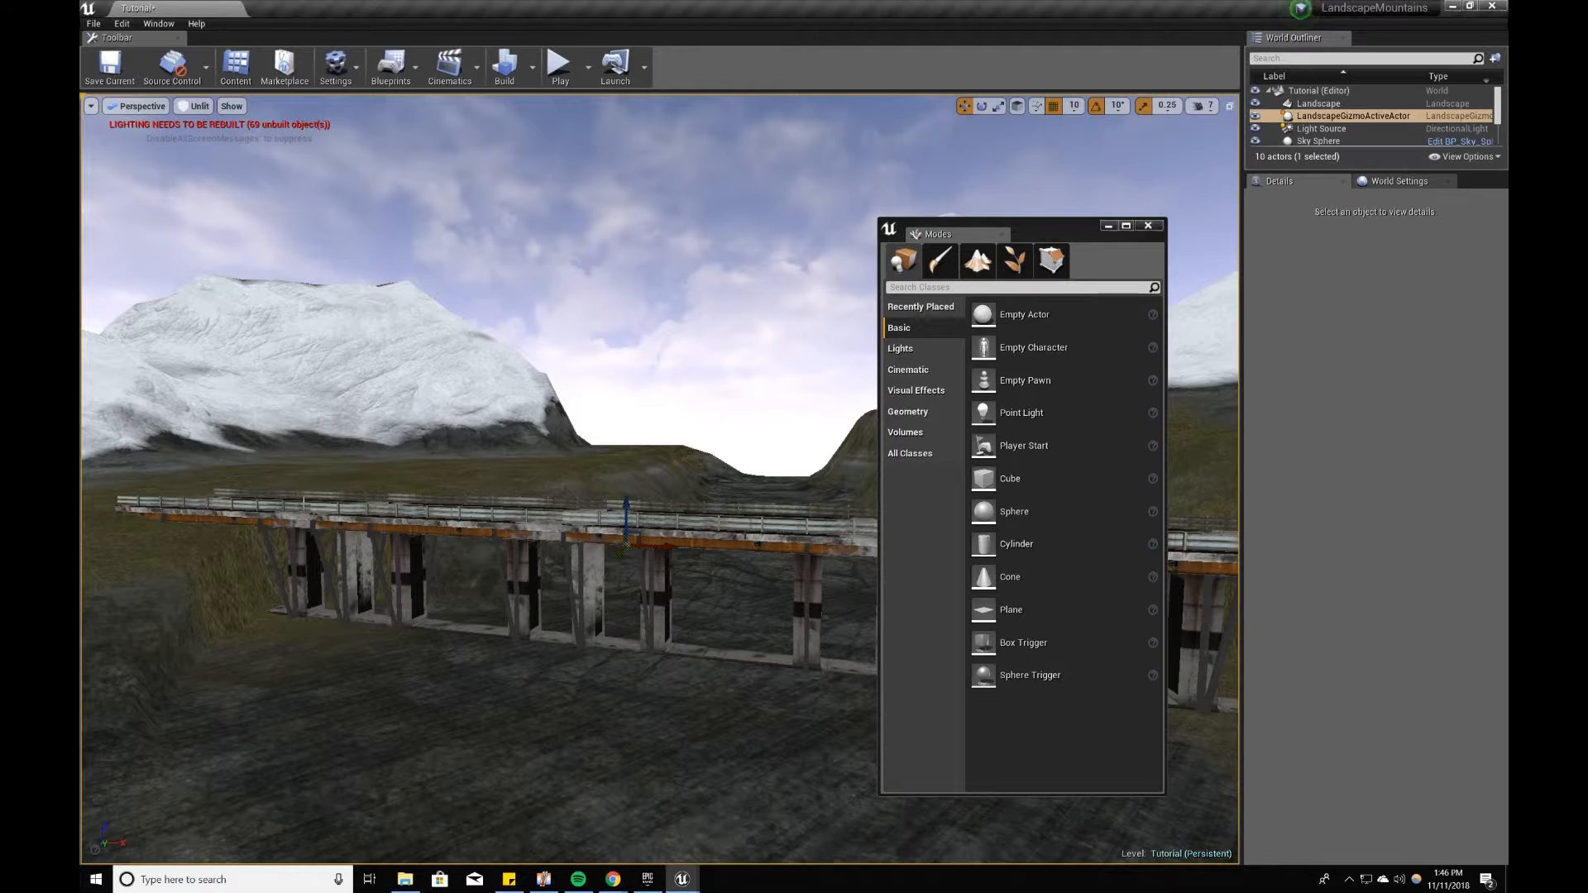
{"action": "left_click", "coordinate": [259, 514]}
{"action": "left_click", "coordinate": [405, 523], "text": "ctrl"}
{"action": "left_click_drag", "start_coordinate": [533, 565], "coordinate": [728, 570]}
{"action": "left_click", "coordinate": [465, 656], "text": "ctrl"}
{"action": "left_click", "coordinate": [692, 539], "text": "ctrl"}
{"action": "left_click", "coordinate": [692, 534], "text": "ctrl"}
{"action": "mouse_move", "coordinate": [676, 538]}
{"action": "right_mouse_down"}
{"action": "mouse_move", "coordinate": [635, 539]}
{"action": "mouse_move", "coordinate": [676, 526]}
{"action": "right_mouse_up"}
{"action": "left_click_drag", "start_coordinate": [733, 516], "coordinate": [733, 523]}
{"action": "right_click_drag", "start_coordinate": [710, 540], "coordinate": [548, 529]}
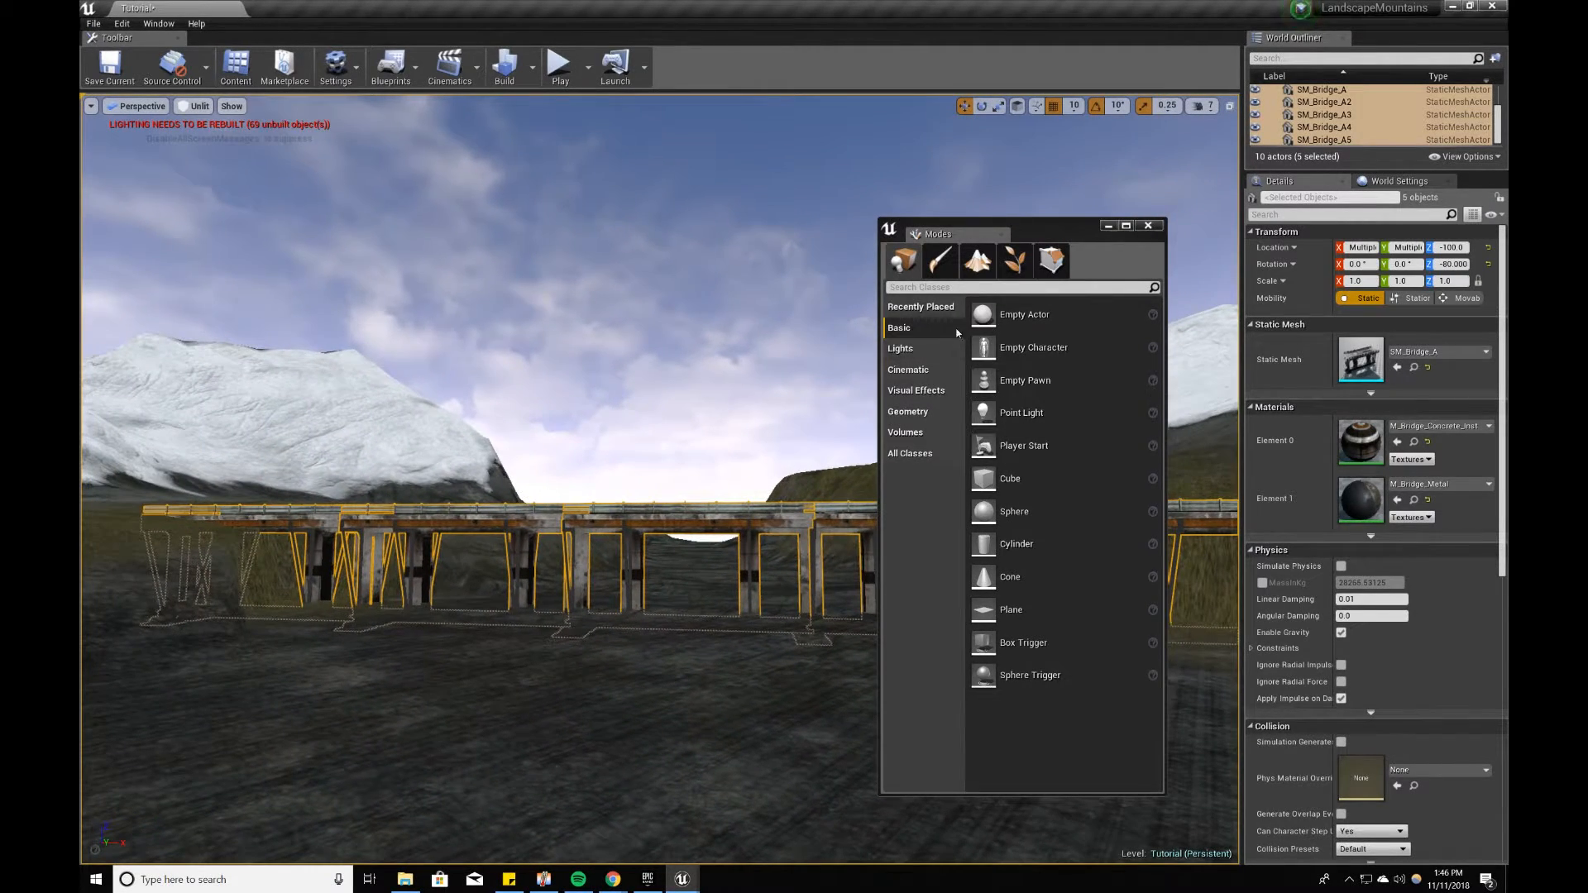
Step: Use the Smooth tool with a brush size of 512 to soften the landscape around the bridge ends
{"action": "left_click", "coordinate": [979, 263]}
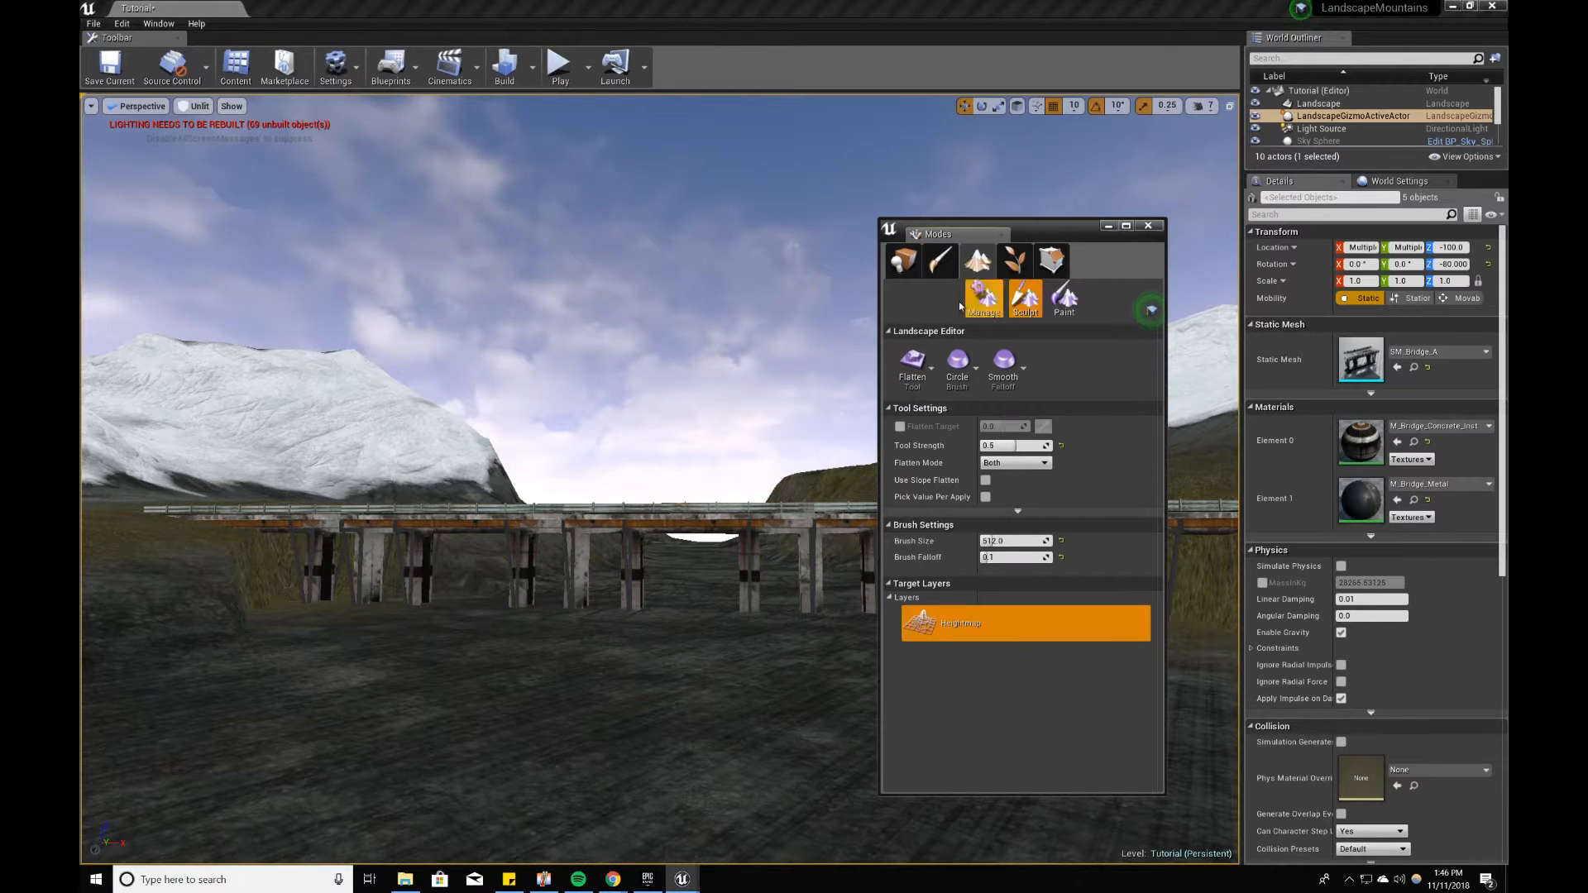
{"action": "left_click", "coordinate": [909, 364]}
{"action": "left_click", "coordinate": [969, 404]}
{"action": "right_click_drag", "start_coordinate": [654, 583], "coordinate": [703, 579]}
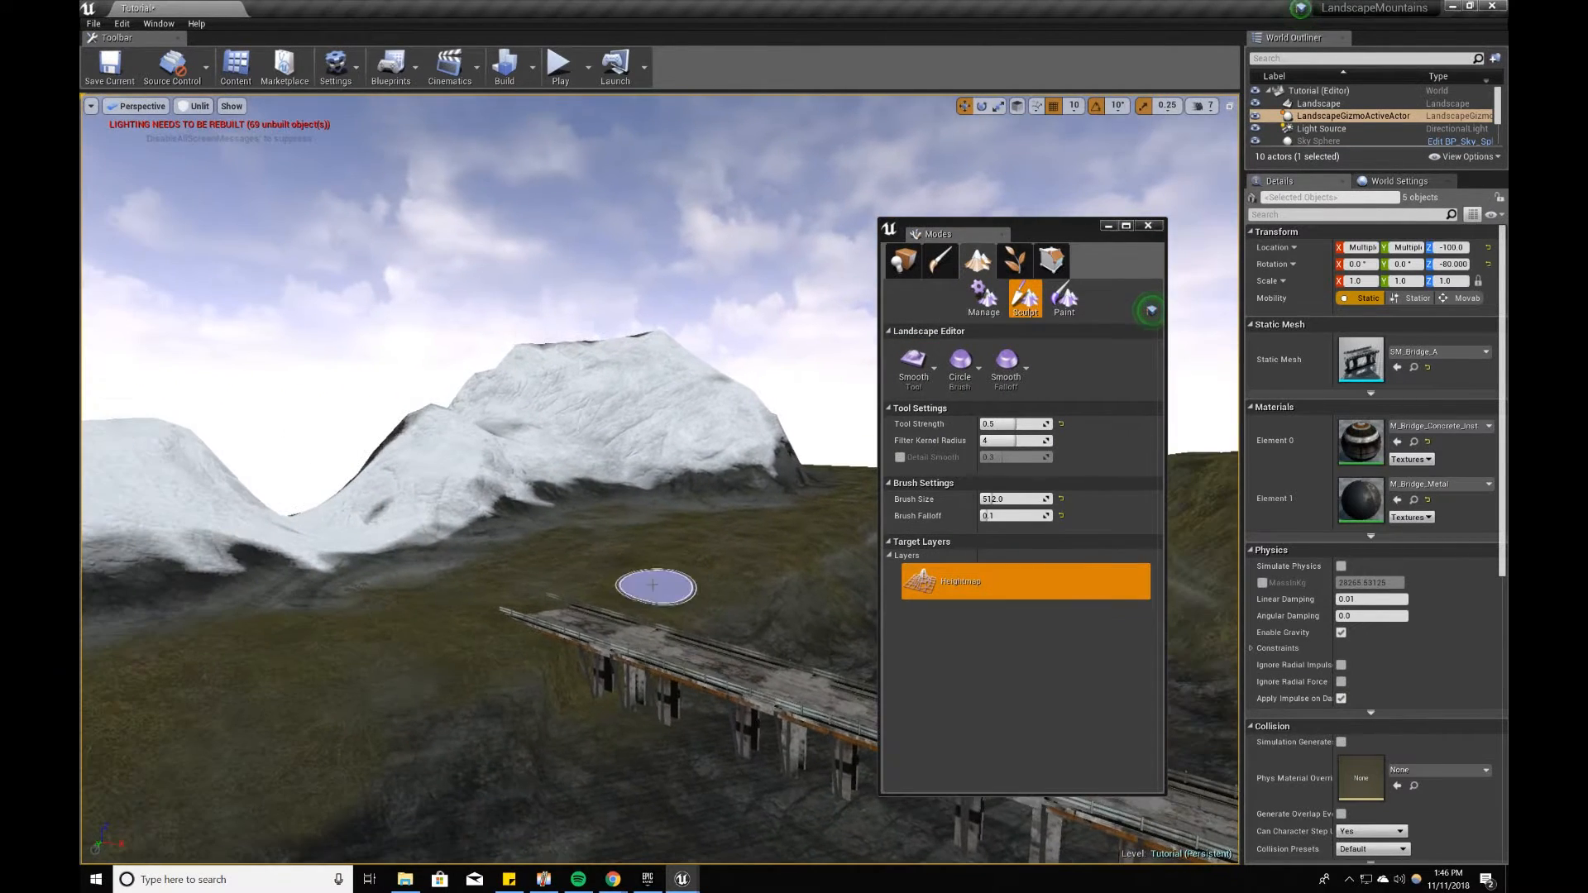
{"action": "right_click_drag", "start_coordinate": [635, 767], "coordinate": [538, 562]}
{"action": "mouse_move", "coordinate": [757, 649]}
{"action": "right_mouse_down"}
{"action": "mouse_move", "coordinate": [827, 649]}
{"action": "mouse_move", "coordinate": [835, 579]}
{"action": "mouse_move", "coordinate": [337, 698]}
{"action": "mouse_move", "coordinate": [463, 679]}
{"action": "mouse_move", "coordinate": [389, 670]}
{"action": "right_mouse_up"}
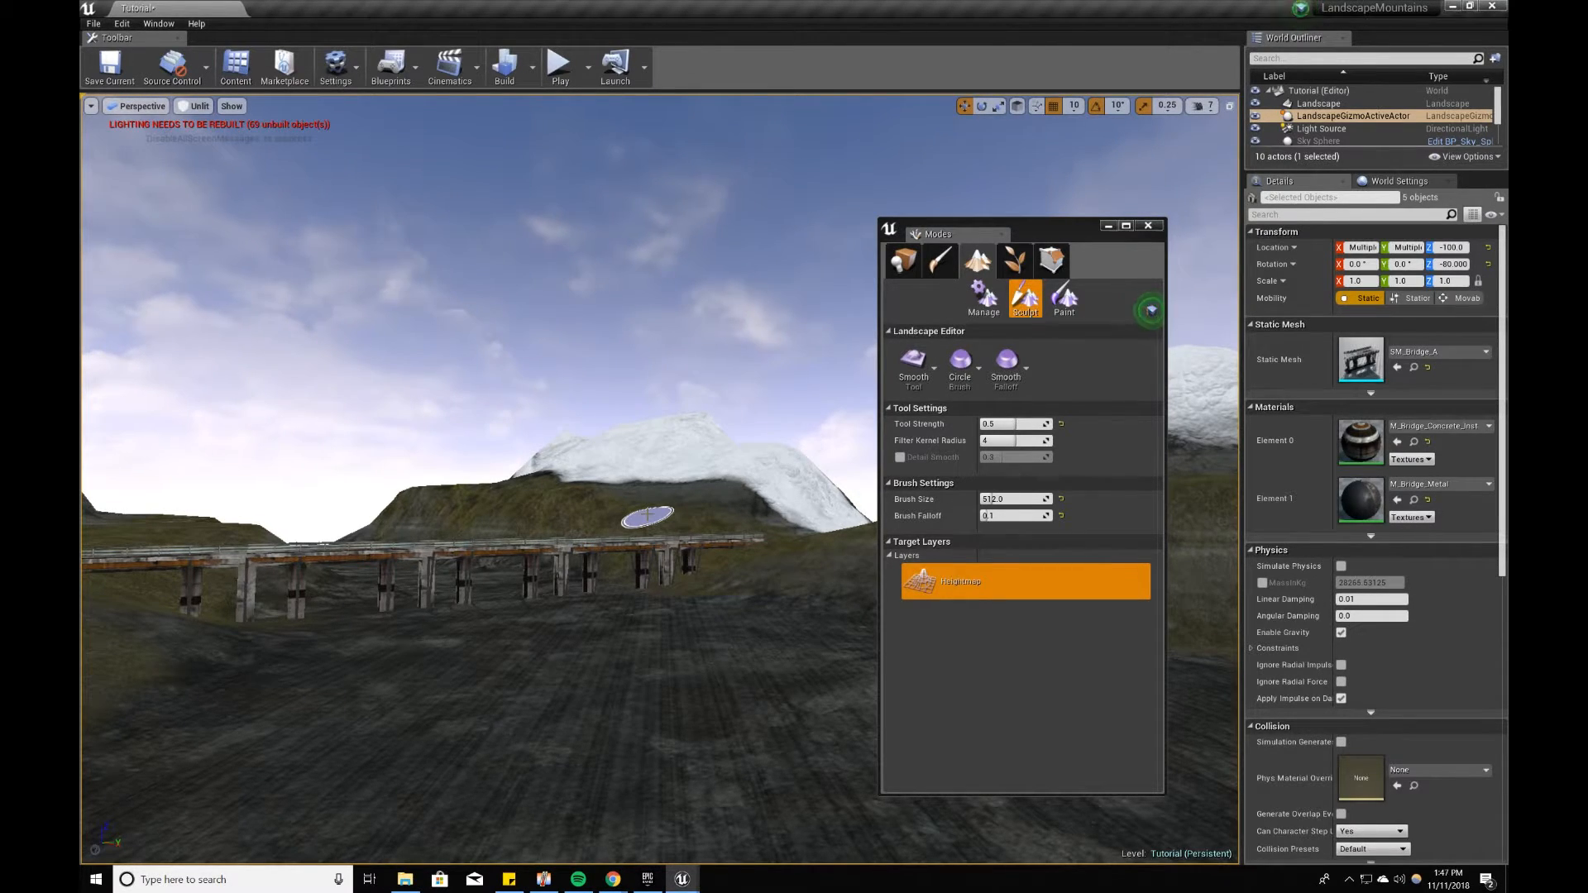
{"action": "right_click_drag", "start_coordinate": [648, 516], "coordinate": [625, 513]}
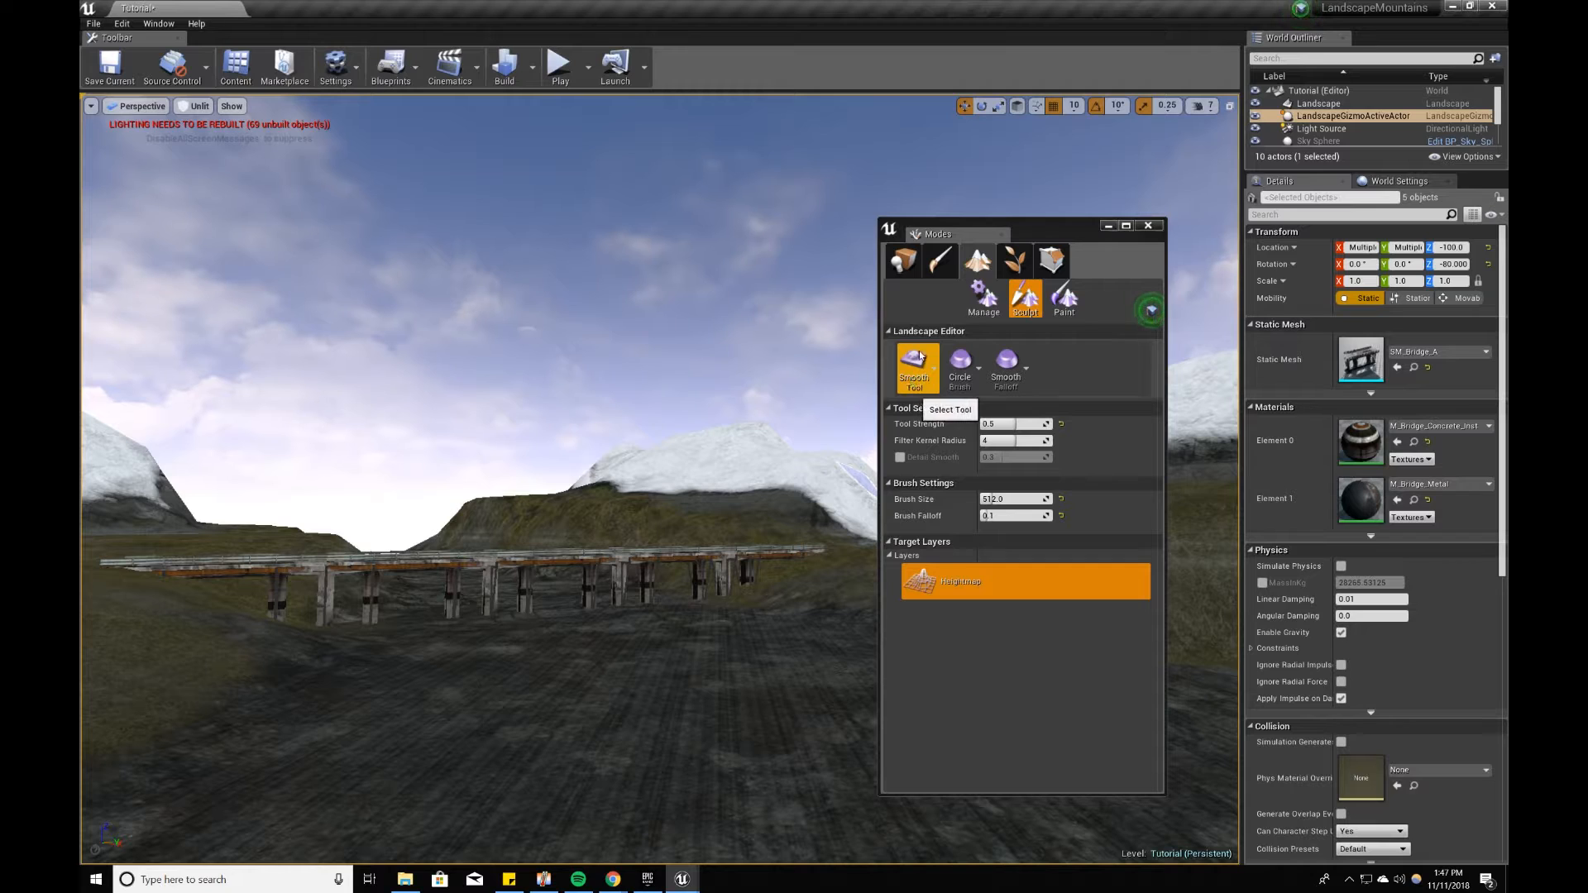
Step: Place the SM_IcePlane static mesh on the valley floor in front of the bridge
{"action": "left_click", "coordinate": [905, 265]}
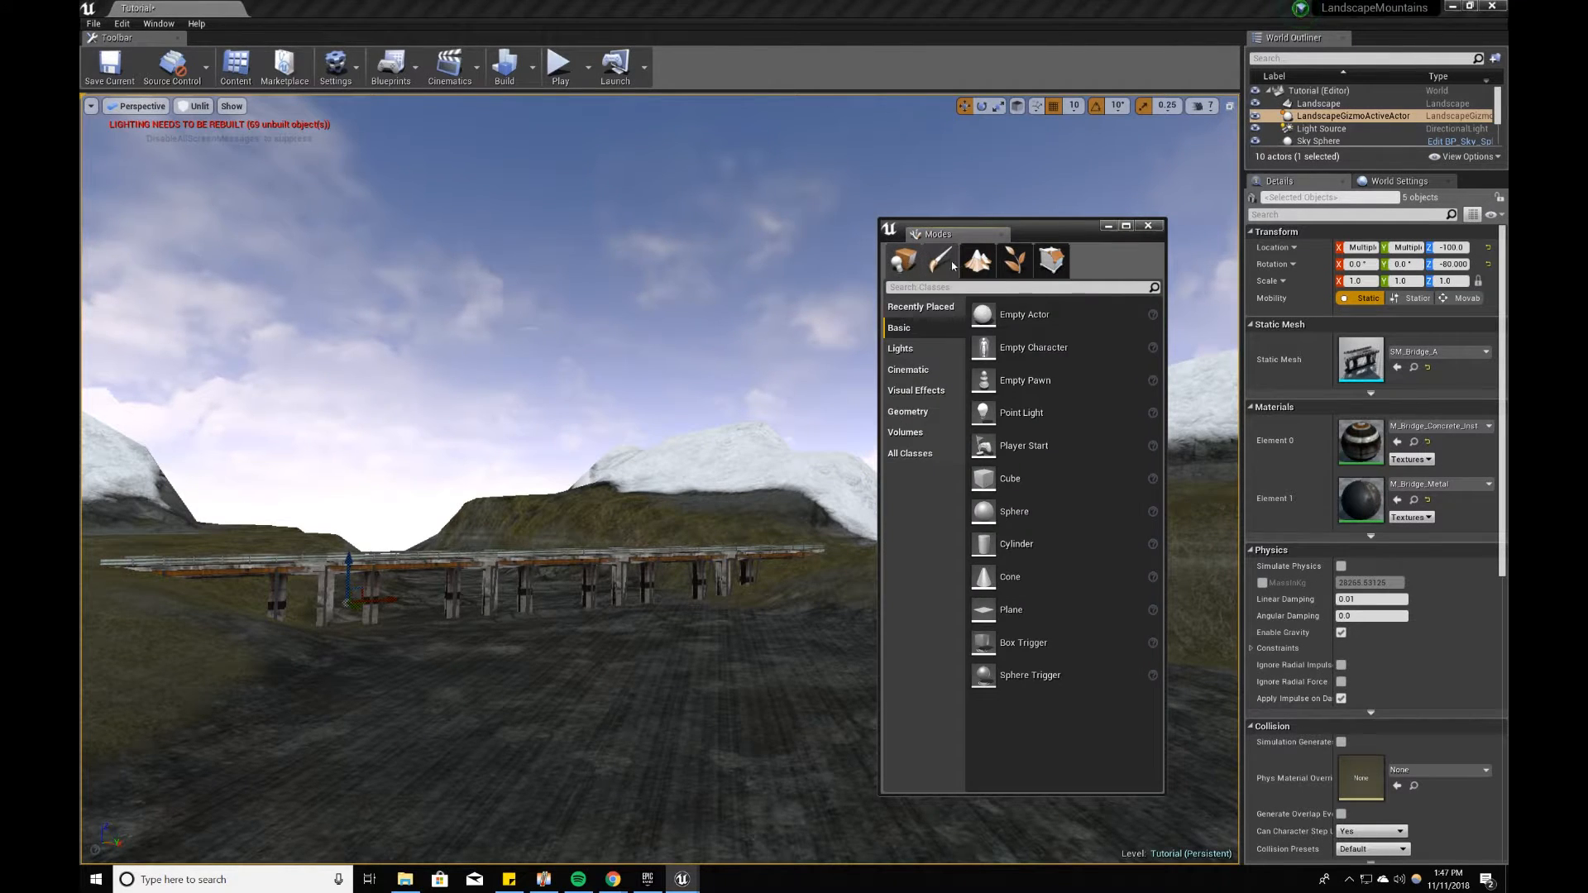
{"action": "left_click", "coordinate": [246, 71]}
{"action": "scroll", "coordinate": [976, 414], "scroll_direction": "down", "scroll_amount": 8}
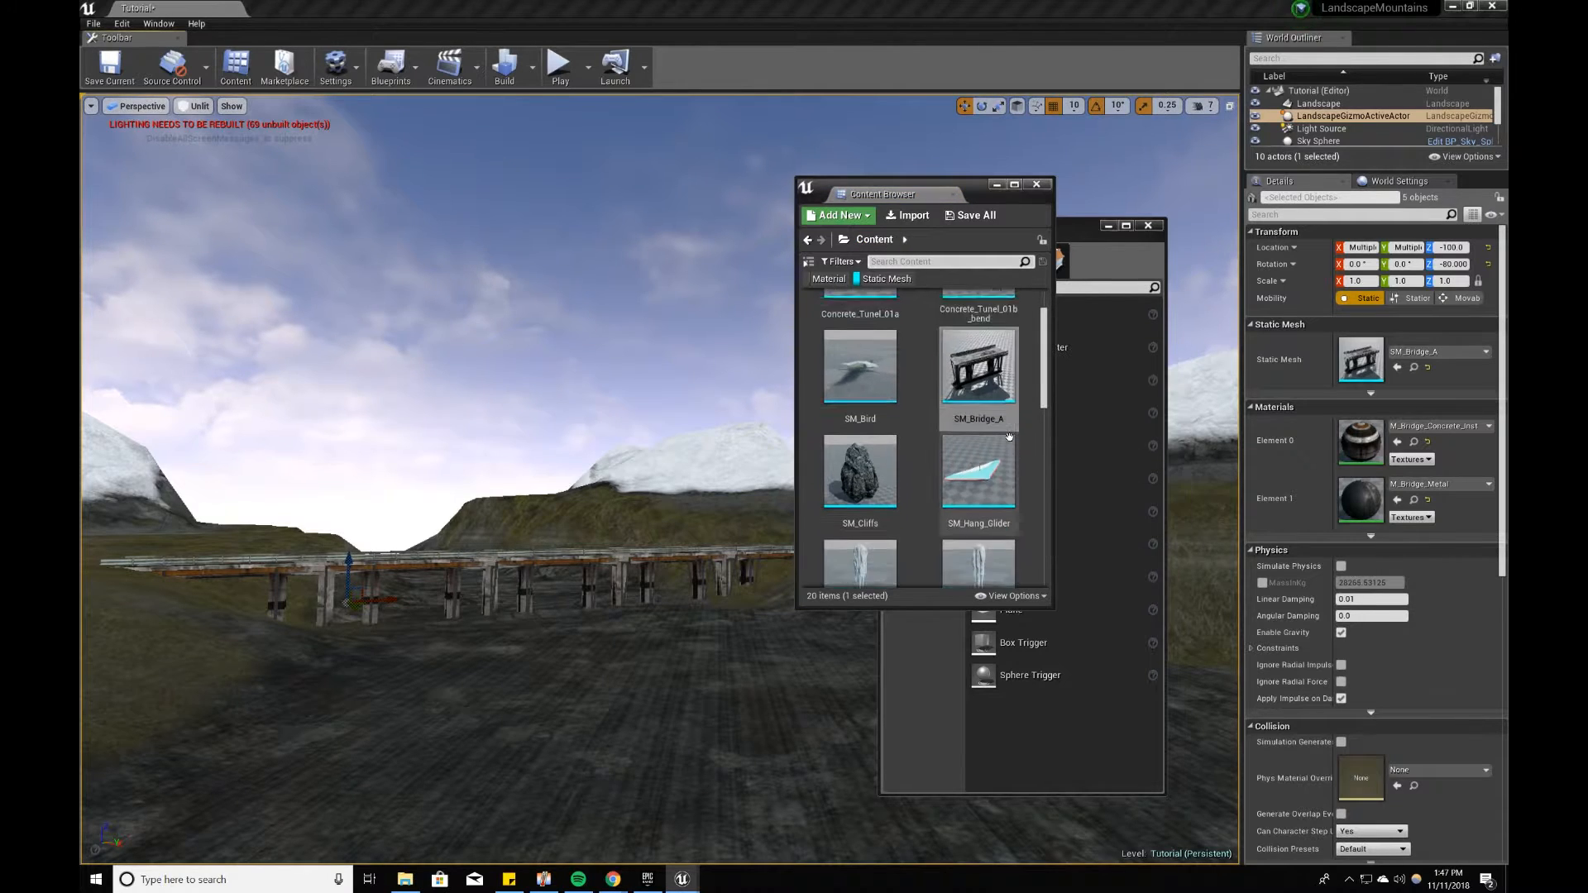
{"action": "scroll", "coordinate": [1010, 436], "scroll_direction": "down", "scroll_amount": 3}
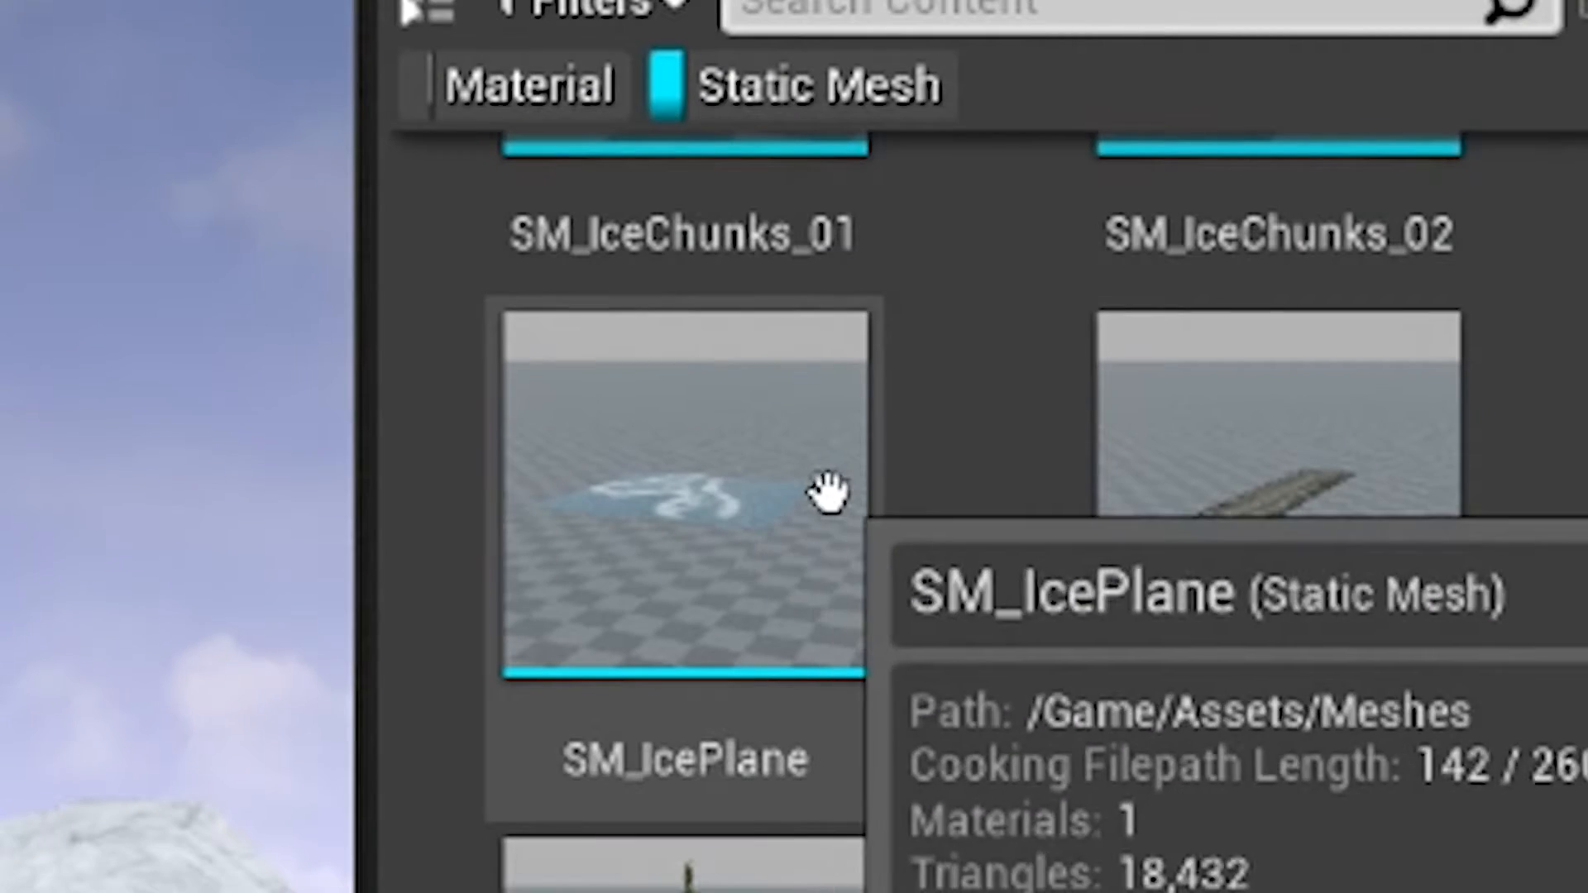
{"action": "left_click_drag", "start_coordinate": [656, 656], "coordinate": [566, 688]}
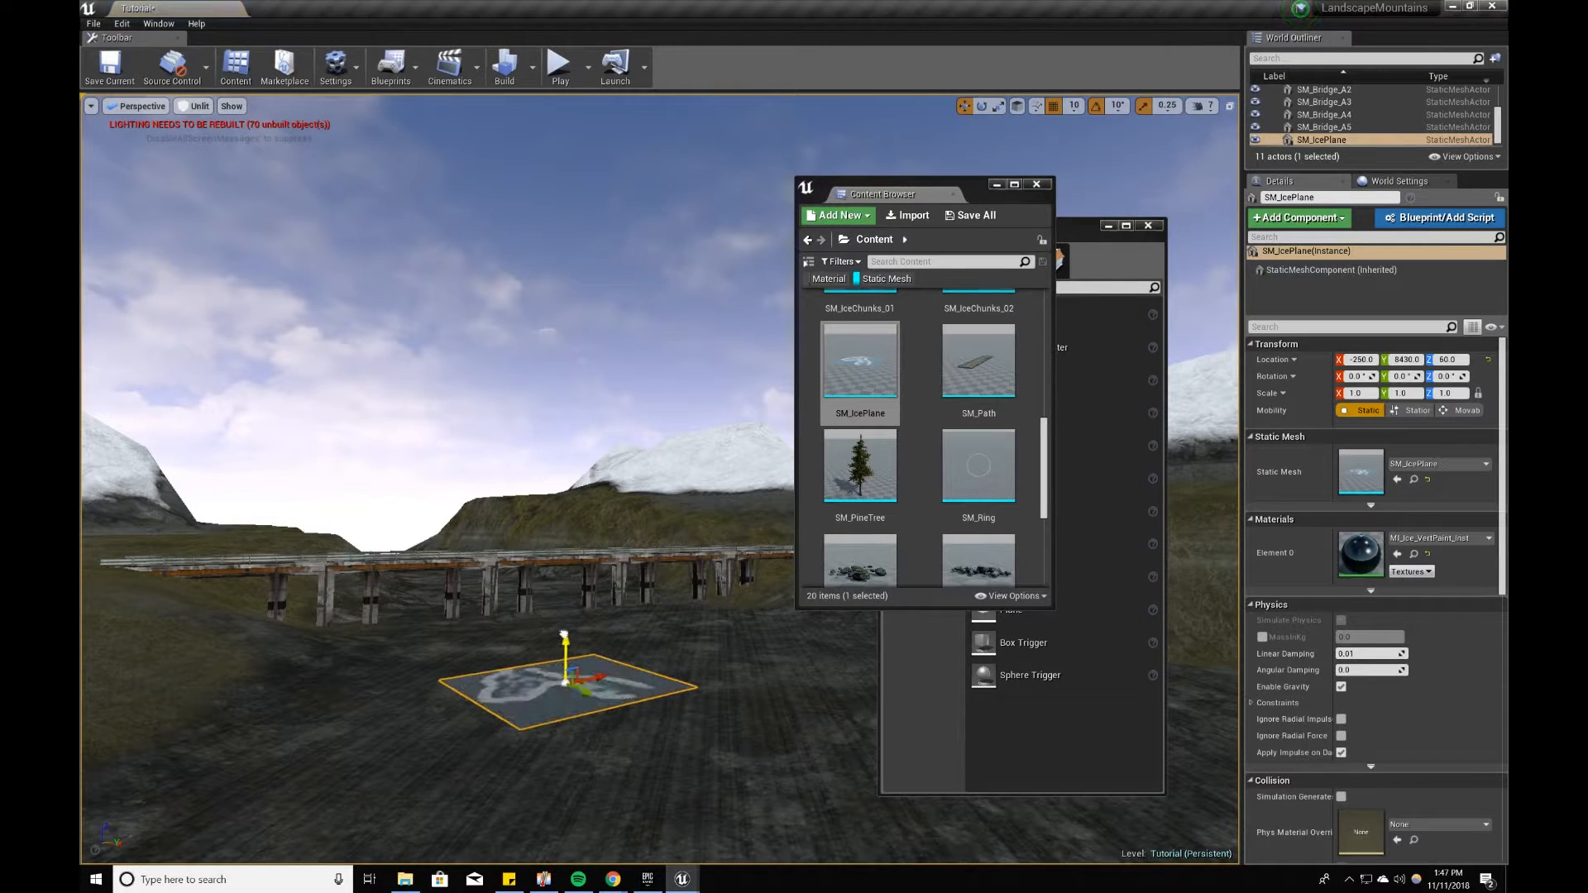
Step: Move the ice plane to X 1900, Y 40, Z 220 and scale it to 13.5 by 23.75 to fill the valley beneath the bridge
{"action": "right_click_drag", "start_coordinate": [666, 563], "coordinate": [661, 606]}
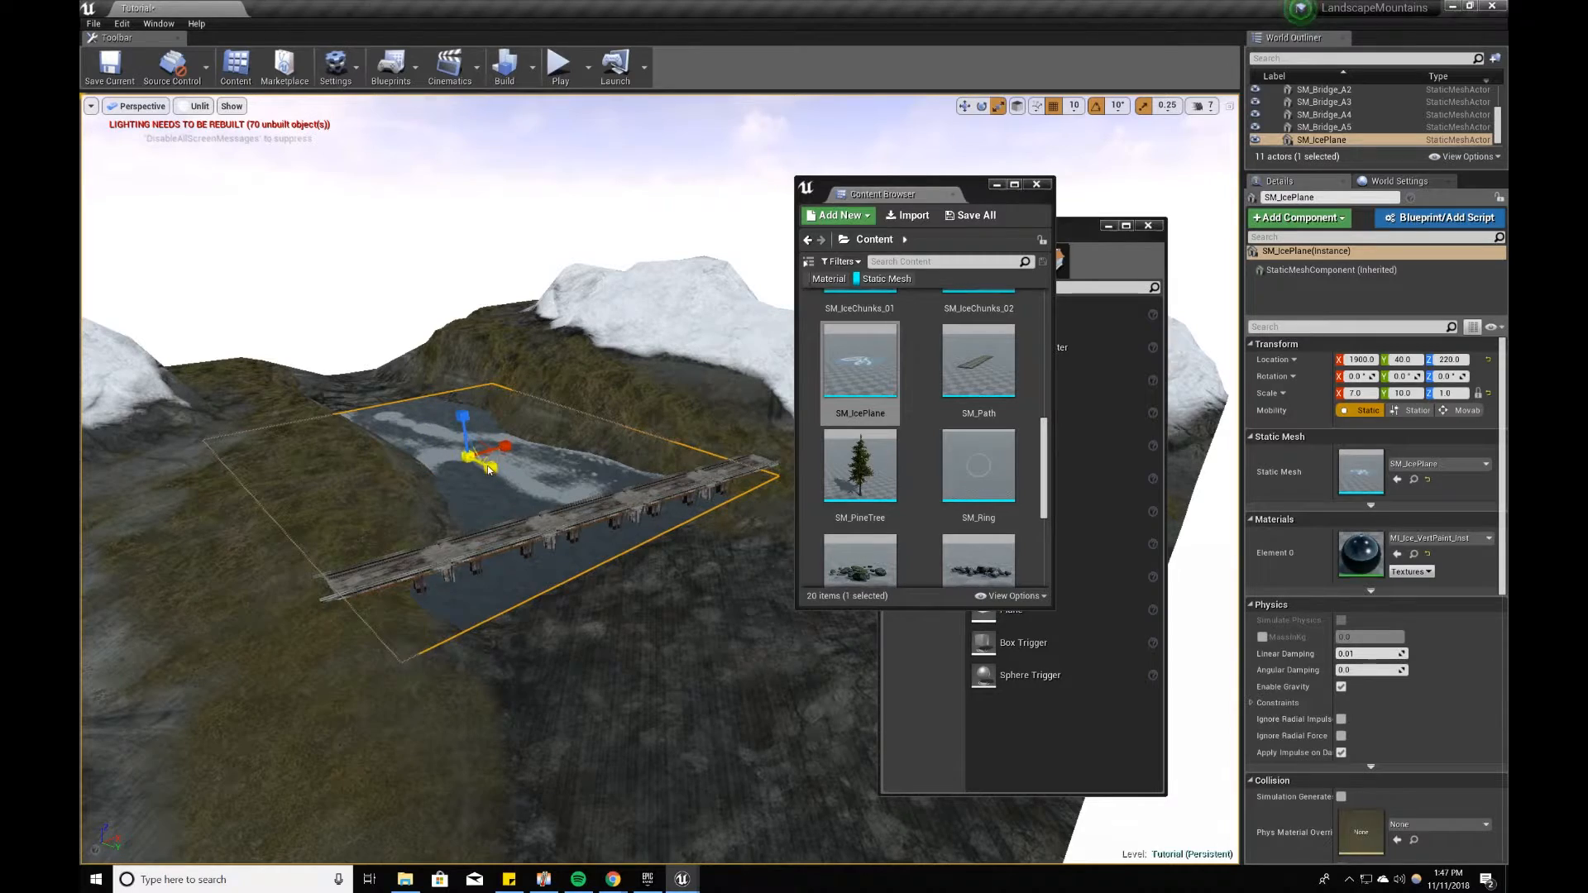
{"action": "left_click_drag", "start_coordinate": [491, 469], "coordinate": [537, 495]}
{"action": "right_click_drag", "start_coordinate": [538, 494], "coordinate": [571, 488]}
{"action": "left_click_drag", "start_coordinate": [447, 424], "coordinate": [496, 418]}
{"action": "right_click_drag", "start_coordinate": [496, 418], "coordinate": [529, 422]}
{"action": "left_click_drag", "start_coordinate": [530, 452], "coordinate": [558, 450]}
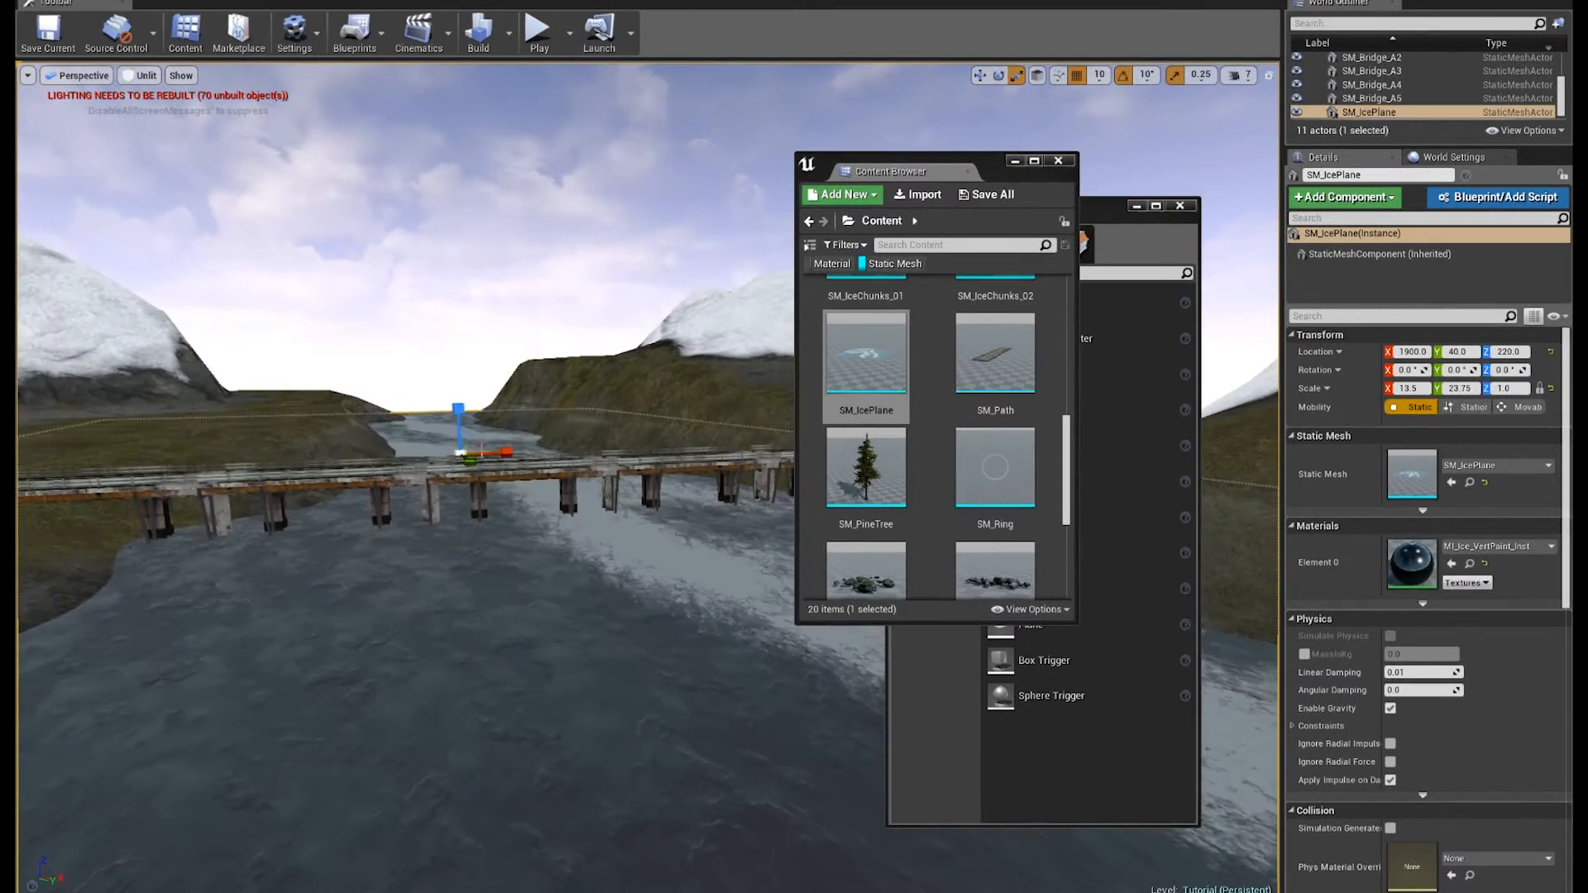
{"action": "left_click_drag", "start_coordinate": [459, 414], "coordinate": [463, 420]}
{"action": "left_click", "coordinate": [397, 346]}
{"action": "right_click_drag", "start_coordinate": [398, 345], "coordinate": [459, 321]}
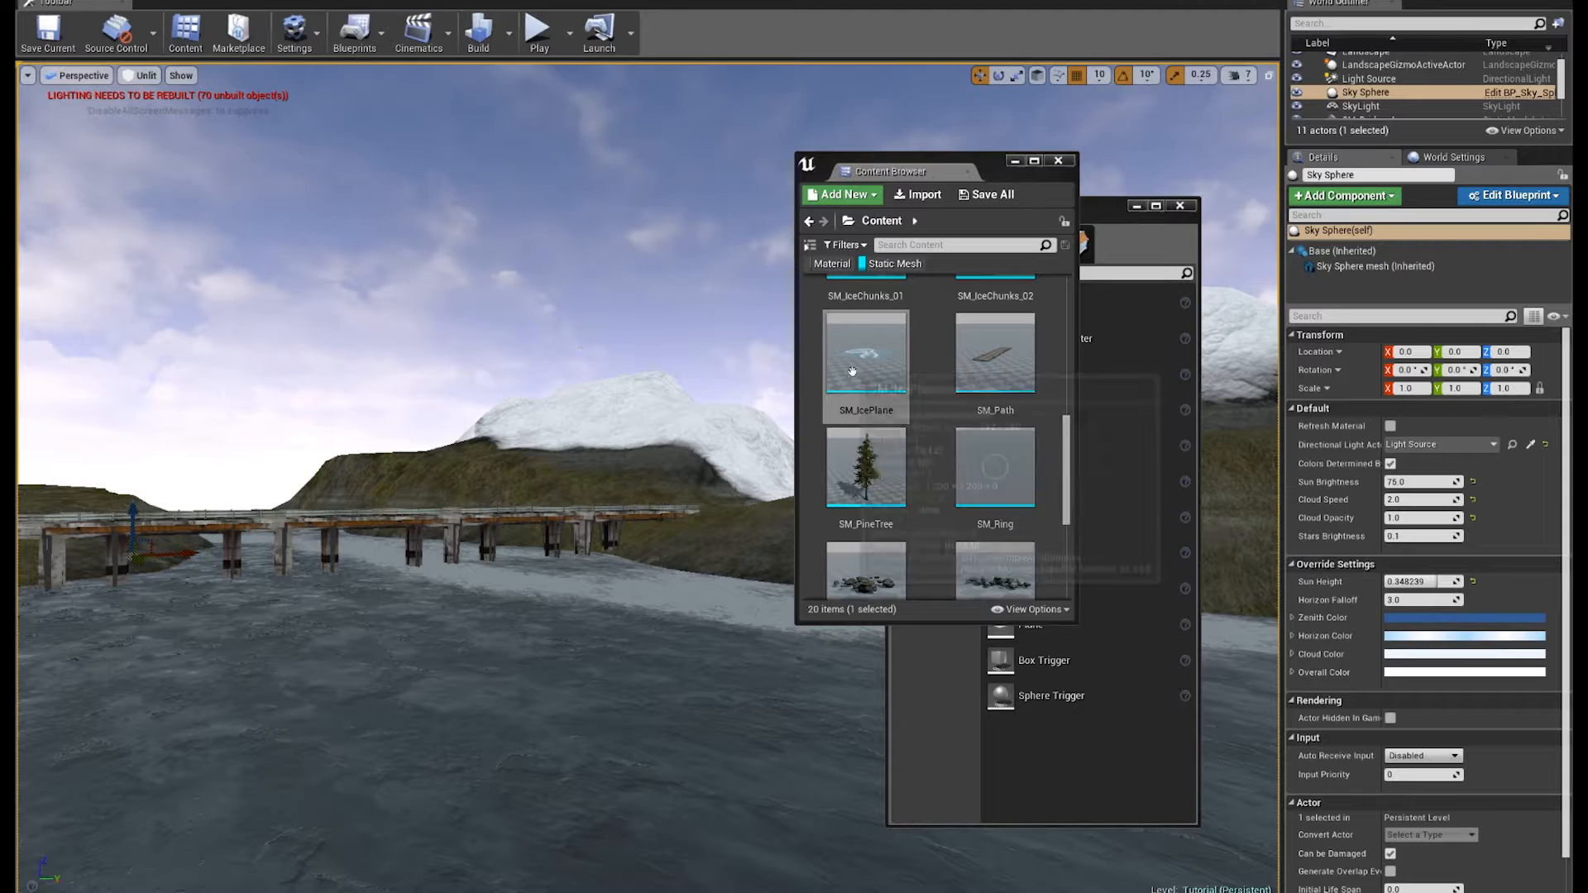
{"action": "mouse_move", "coordinate": [572, 532]}
{"action": "right_mouse_down"}
{"action": "mouse_move", "coordinate": [496, 575]}
{"action": "mouse_move", "coordinate": [438, 559]}
{"action": "mouse_move", "coordinate": [571, 556]}
{"action": "mouse_move", "coordinate": [546, 550]}
{"action": "right_mouse_up"}
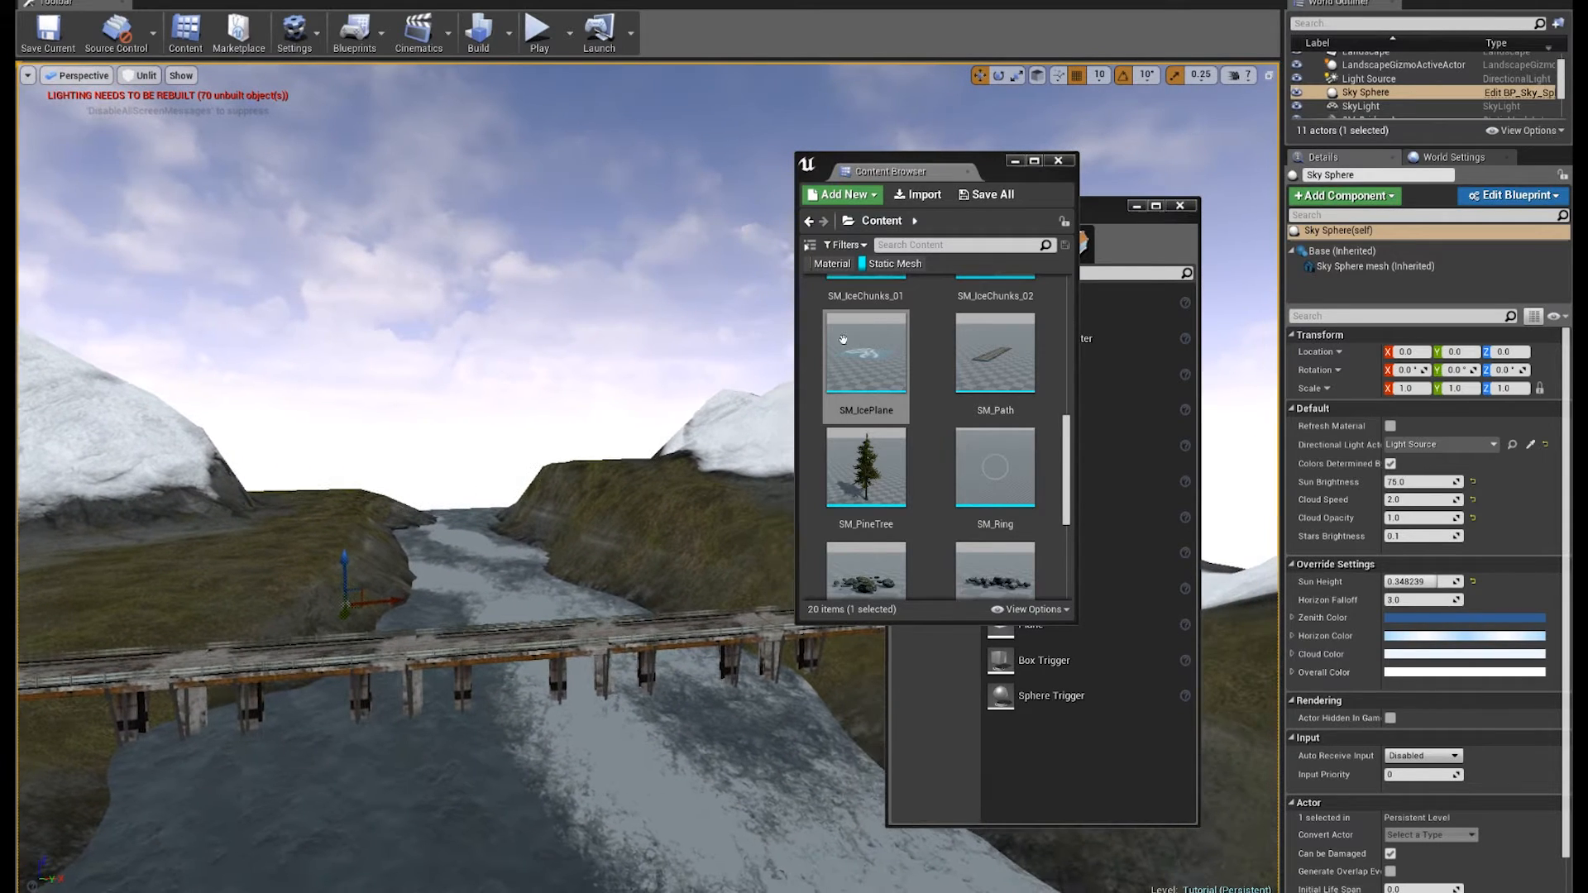
Step: Return to landscape sculpting and review the Sculpt, Smooth and Flatten tools by selecting each in turn
{"action": "left_click", "coordinate": [1017, 162]}
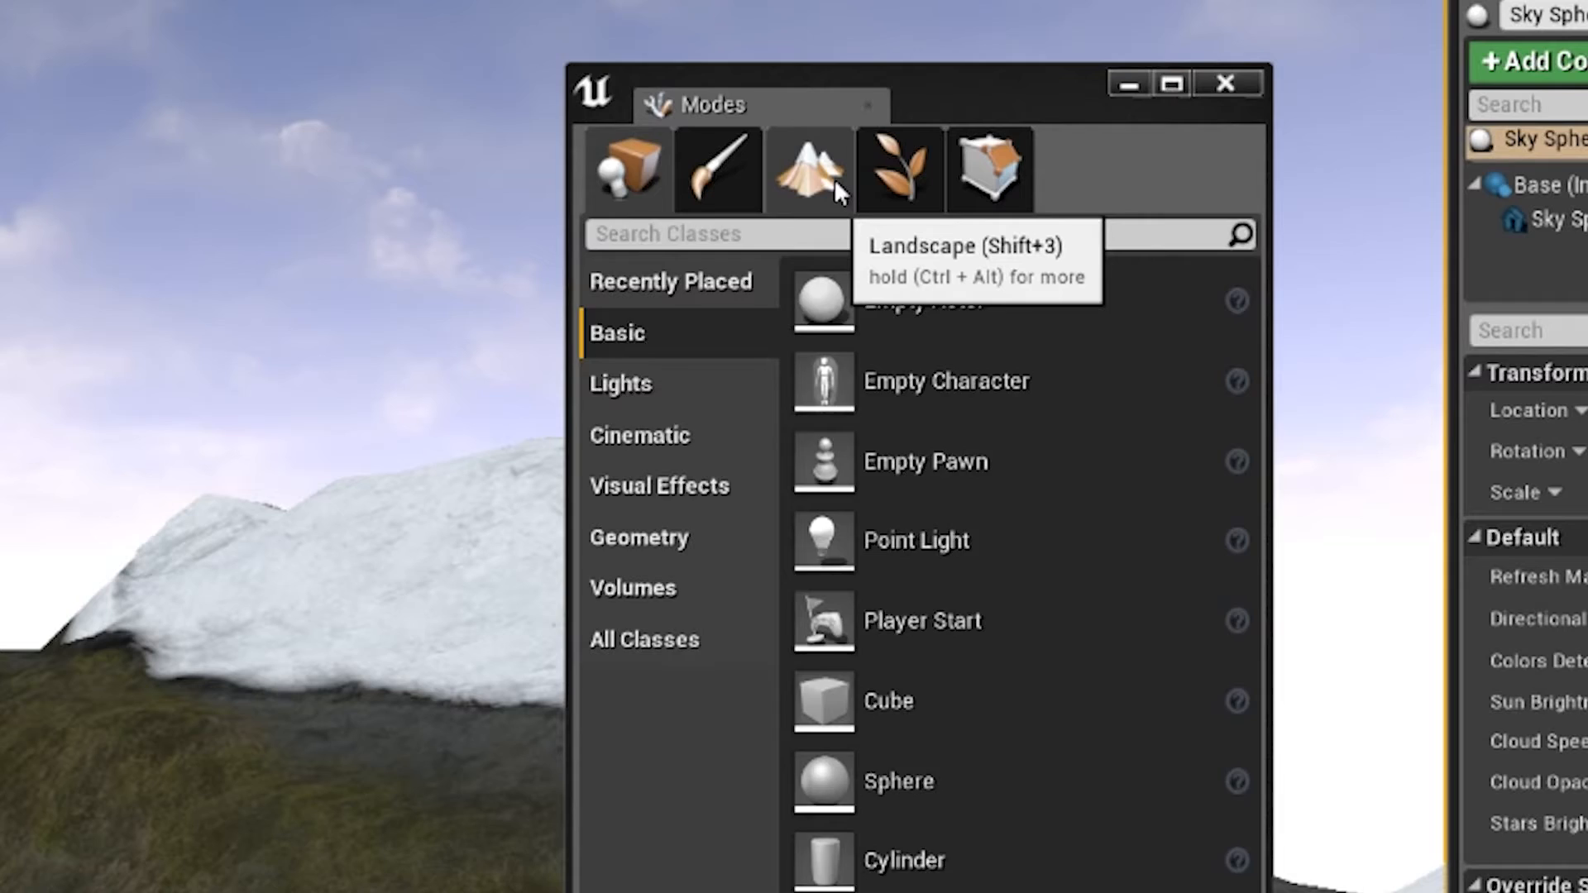
{"action": "left_click", "coordinate": [1003, 245]}
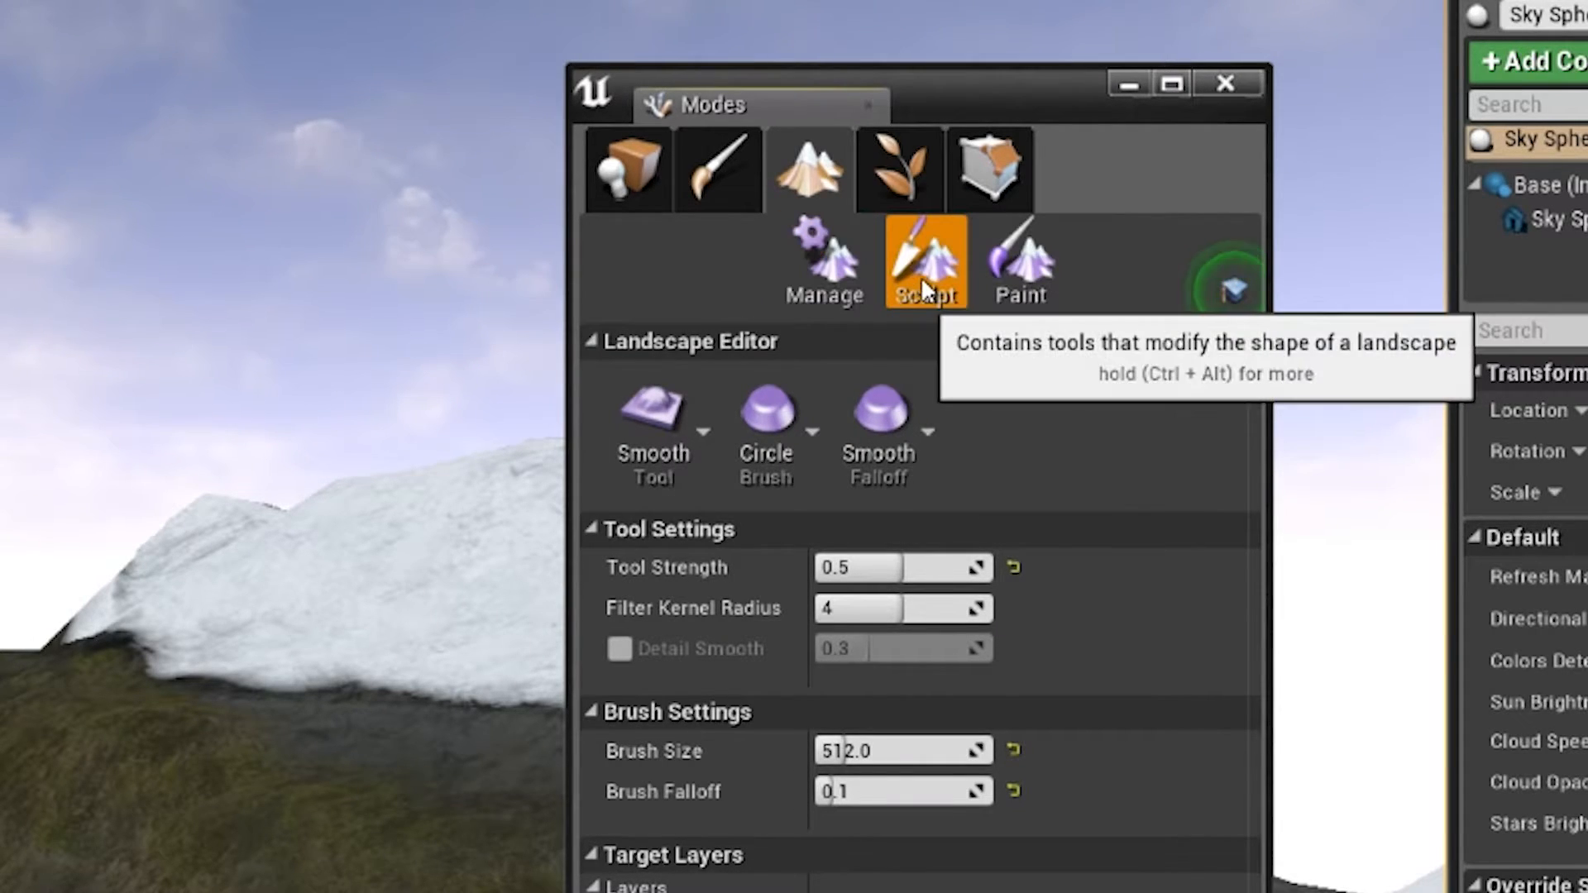
{"action": "left_click", "coordinate": [666, 402]}
{"action": "left_click", "coordinate": [666, 403]}
{"action": "left_click", "coordinate": [771, 366]}
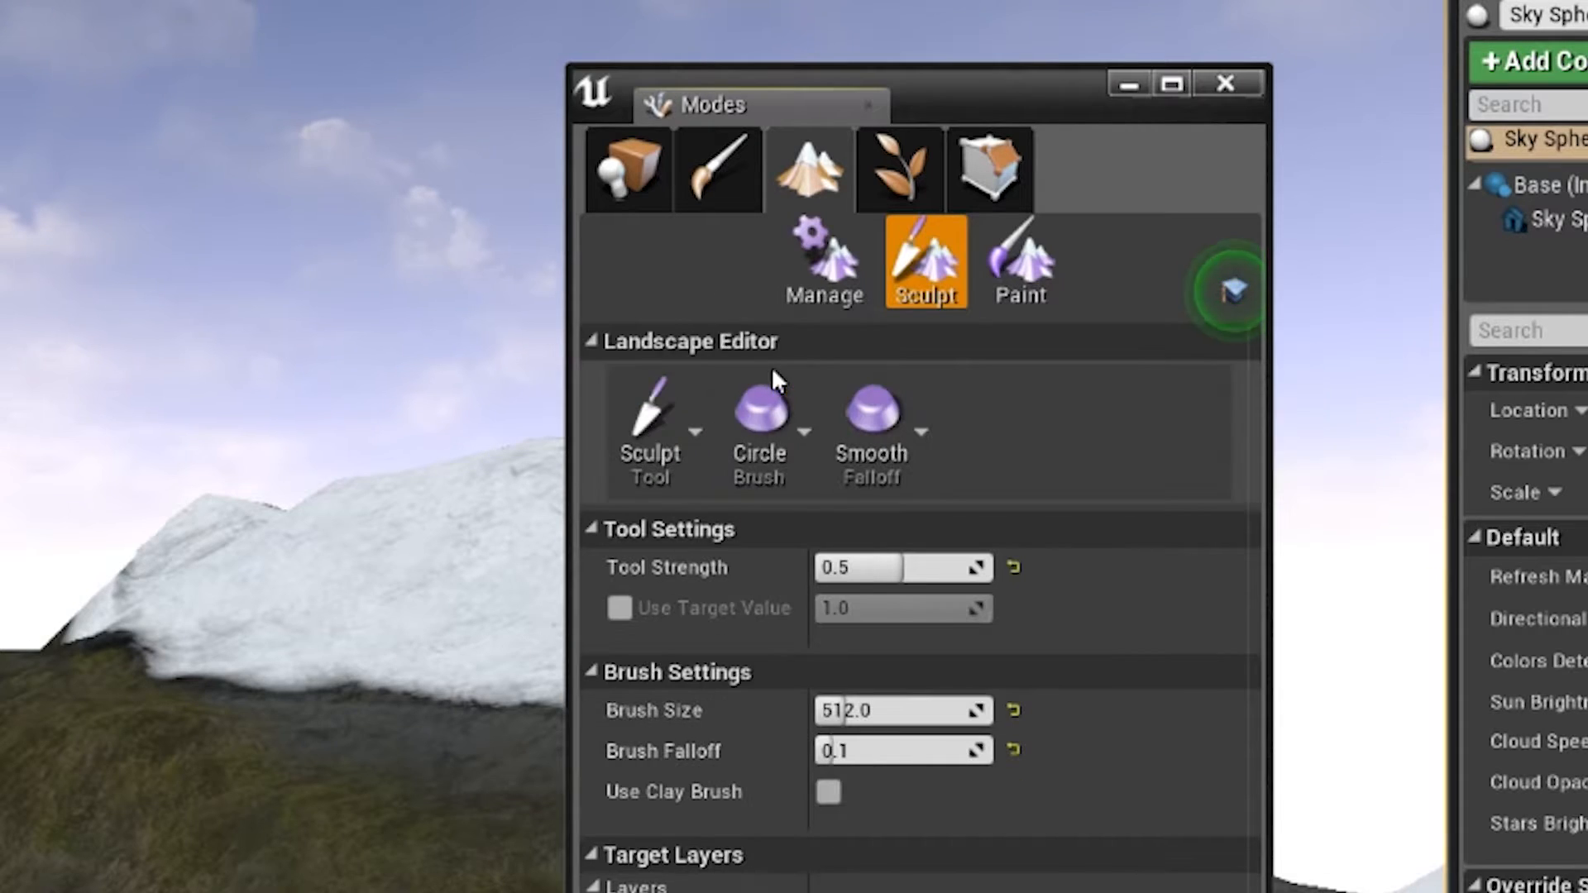
{"action": "left_click", "coordinate": [679, 397]}
{"action": "left_click", "coordinate": [745, 467]}
{"action": "left_click", "coordinate": [682, 414]}
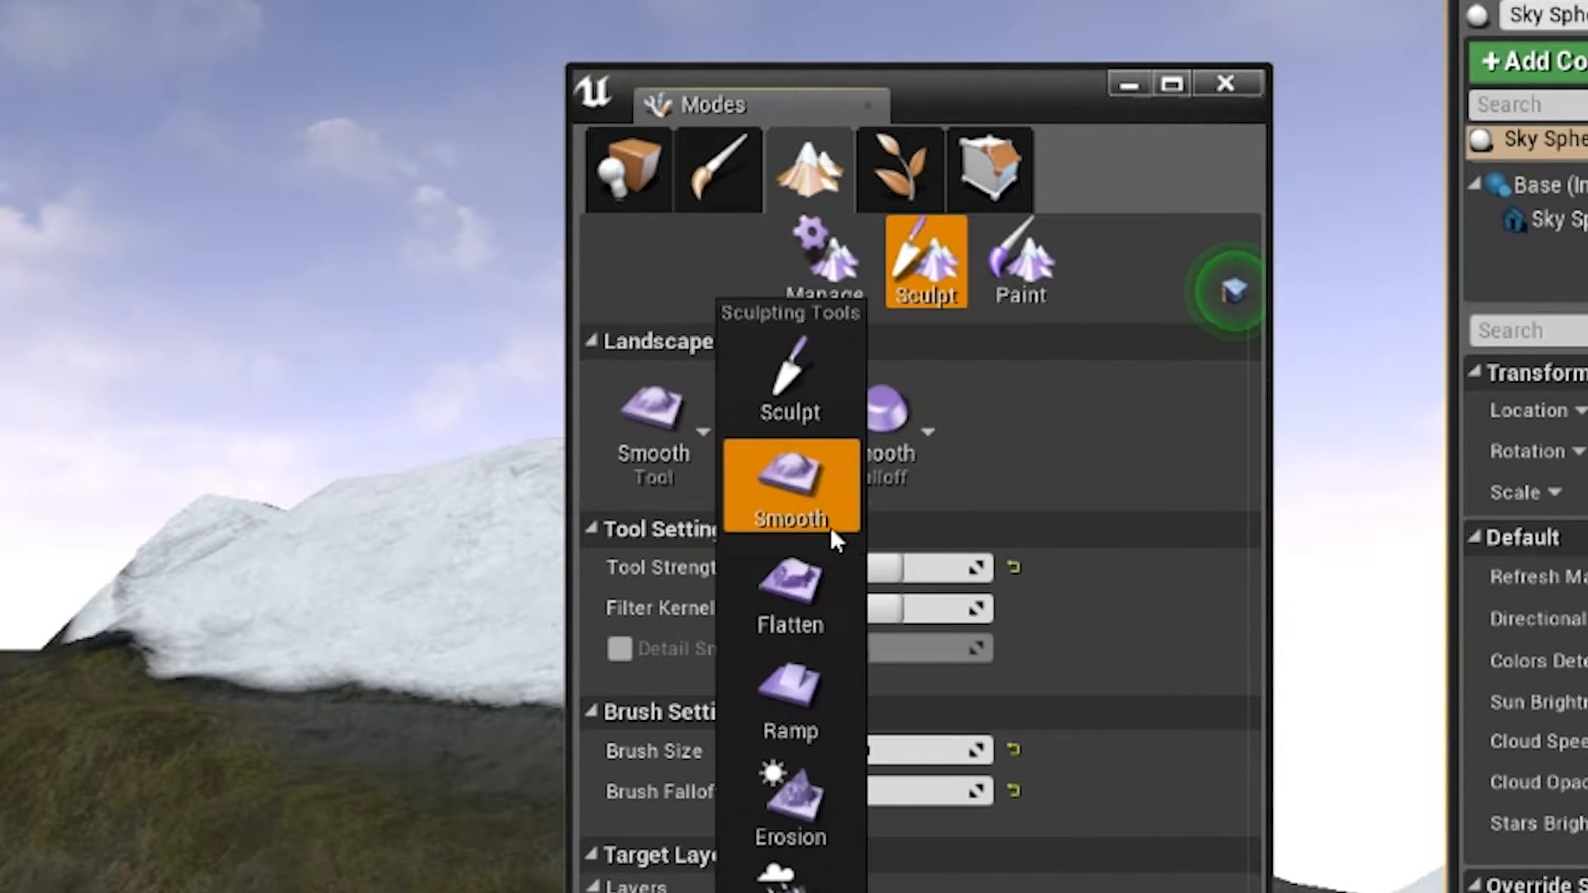
{"action": "left_click", "coordinate": [749, 575]}
{"action": "left_click", "coordinate": [653, 422]}
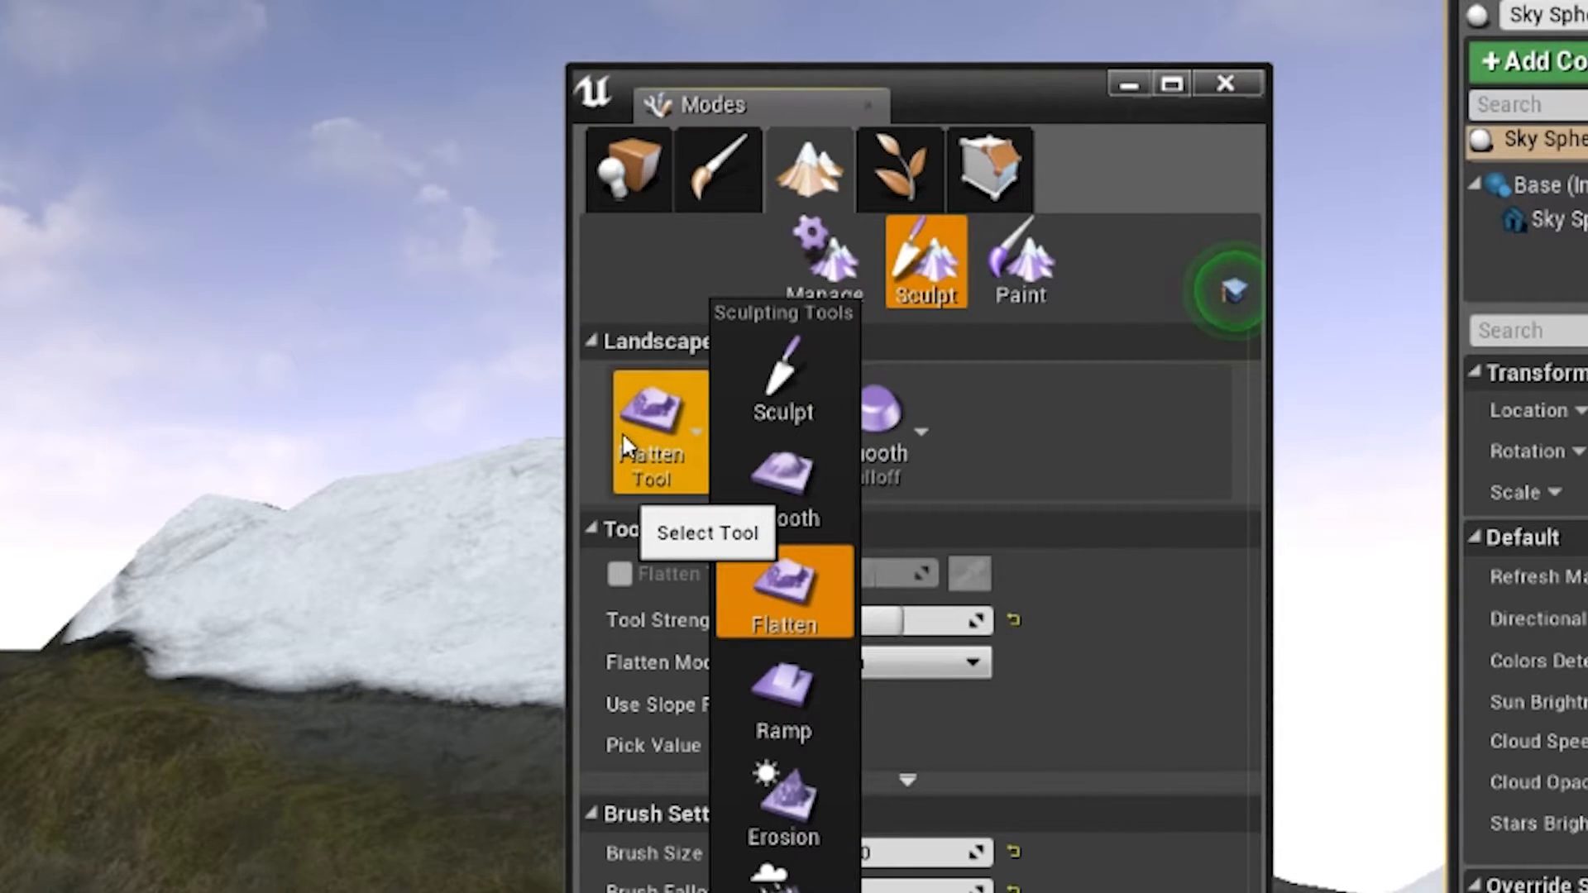
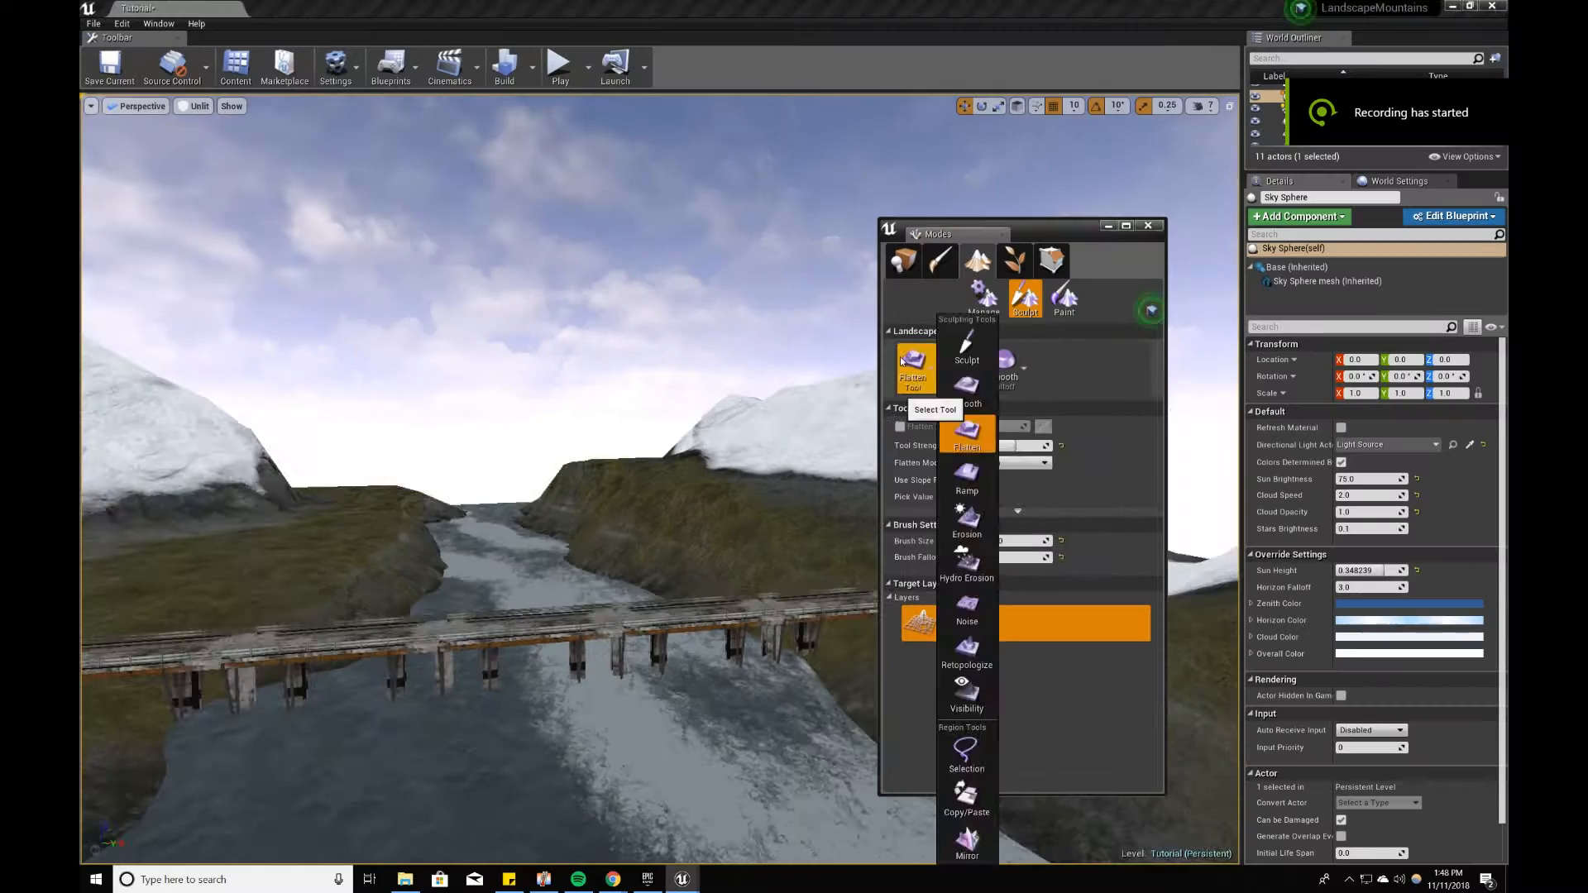
Step: Sculpt more terrain onto the mountainside with the Sculpt tool at a tool strength of 1
{"action": "left_click", "coordinate": [783, 376]}
{"action": "mouse_move", "coordinate": [282, 496]}
{"action": "right_mouse_down"}
{"action": "mouse_move", "coordinate": [397, 496]}
{"action": "mouse_move", "coordinate": [414, 529]}
{"action": "mouse_move", "coordinate": [348, 480]}
{"action": "right_mouse_up"}
{"action": "left_click", "coordinate": [831, 573]}
{"action": "type", "text": "1"}
{"action": "mouse_move", "coordinate": [496, 463]}
{"action": "right_mouse_down"}
{"action": "mouse_move", "coordinate": [496, 513]}
{"action": "mouse_move", "coordinate": [458, 550]}
{"action": "mouse_move", "coordinate": [562, 513]}
{"action": "mouse_move", "coordinate": [514, 450]}
{"action": "mouse_move", "coordinate": [530, 443]}
{"action": "right_mouse_up"}
Step: Shape and soften the mountain ridges by alternating between the landscape sculpting tools
{"action": "left_click", "coordinate": [912, 369]}
{"action": "left_click", "coordinate": [968, 430]}
{"action": "left_click", "coordinate": [912, 368]}
{"action": "left_click", "coordinate": [951, 406]}
{"action": "right_click_drag", "start_coordinate": [673, 439], "coordinate": [653, 413]}
{"action": "left_click_drag", "start_coordinate": [430, 430], "coordinate": [514, 440]}
{"action": "mouse_move", "coordinate": [514, 439]}
{"action": "right_mouse_down"}
{"action": "mouse_move", "coordinate": [397, 397]}
{"action": "mouse_move", "coordinate": [398, 447]}
{"action": "mouse_move", "coordinate": [497, 480]}
{"action": "mouse_move", "coordinate": [709, 444]}
{"action": "mouse_move", "coordinate": [641, 388]}
{"action": "mouse_move", "coordinate": [752, 493]}
{"action": "mouse_move", "coordinate": [579, 463]}
{"action": "mouse_move", "coordinate": [463, 496]}
{"action": "mouse_move", "coordinate": [308, 649]}
{"action": "mouse_move", "coordinate": [241, 610]}
{"action": "mouse_move", "coordinate": [497, 529]}
{"action": "right_mouse_up"}
{"action": "left_click", "coordinate": [913, 368]}
{"action": "left_click", "coordinate": [951, 422]}
Step: Paint the Grass01 layer onto the mountain slope
{"action": "left_click", "coordinate": [1065, 298]}
{"action": "left_click", "coordinate": [992, 619]}
{"action": "mouse_move", "coordinate": [529, 463]}
{"action": "right_mouse_down"}
{"action": "mouse_move", "coordinate": [844, 533]}
{"action": "mouse_move", "coordinate": [638, 578]}
{"action": "right_mouse_up"}
{"action": "left_click", "coordinate": [993, 582]}
{"action": "left_click_drag", "start_coordinate": [638, 579], "coordinate": [649, 571]}
{"action": "key", "text": "ctrl+z"}
Step: Paint the Grass01 layer on the slopes and the Snow01 layer on the ridge above them
{"action": "left_click", "coordinate": [993, 619]}
{"action": "mouse_move", "coordinate": [649, 571]}
{"action": "right_mouse_down"}
{"action": "mouse_move", "coordinate": [537, 563]}
{"action": "mouse_move", "coordinate": [463, 397]}
{"action": "right_mouse_up"}
{"action": "left_click", "coordinate": [993, 582]}
{"action": "left_click_drag", "start_coordinate": [530, 398], "coordinate": [425, 372]}
{"action": "mouse_move", "coordinate": [425, 373]}
{"action": "right_mouse_down"}
{"action": "mouse_move", "coordinate": [197, 538]}
{"action": "mouse_move", "coordinate": [194, 426]}
{"action": "mouse_move", "coordinate": [463, 463]}
{"action": "right_mouse_up"}
Step: Set the paint brush size to 100 and touch up the mountainside with the Snow01 and Grass01 layers
{"action": "left_click", "coordinate": [1002, 483]}
{"action": "type", "text": "100"}
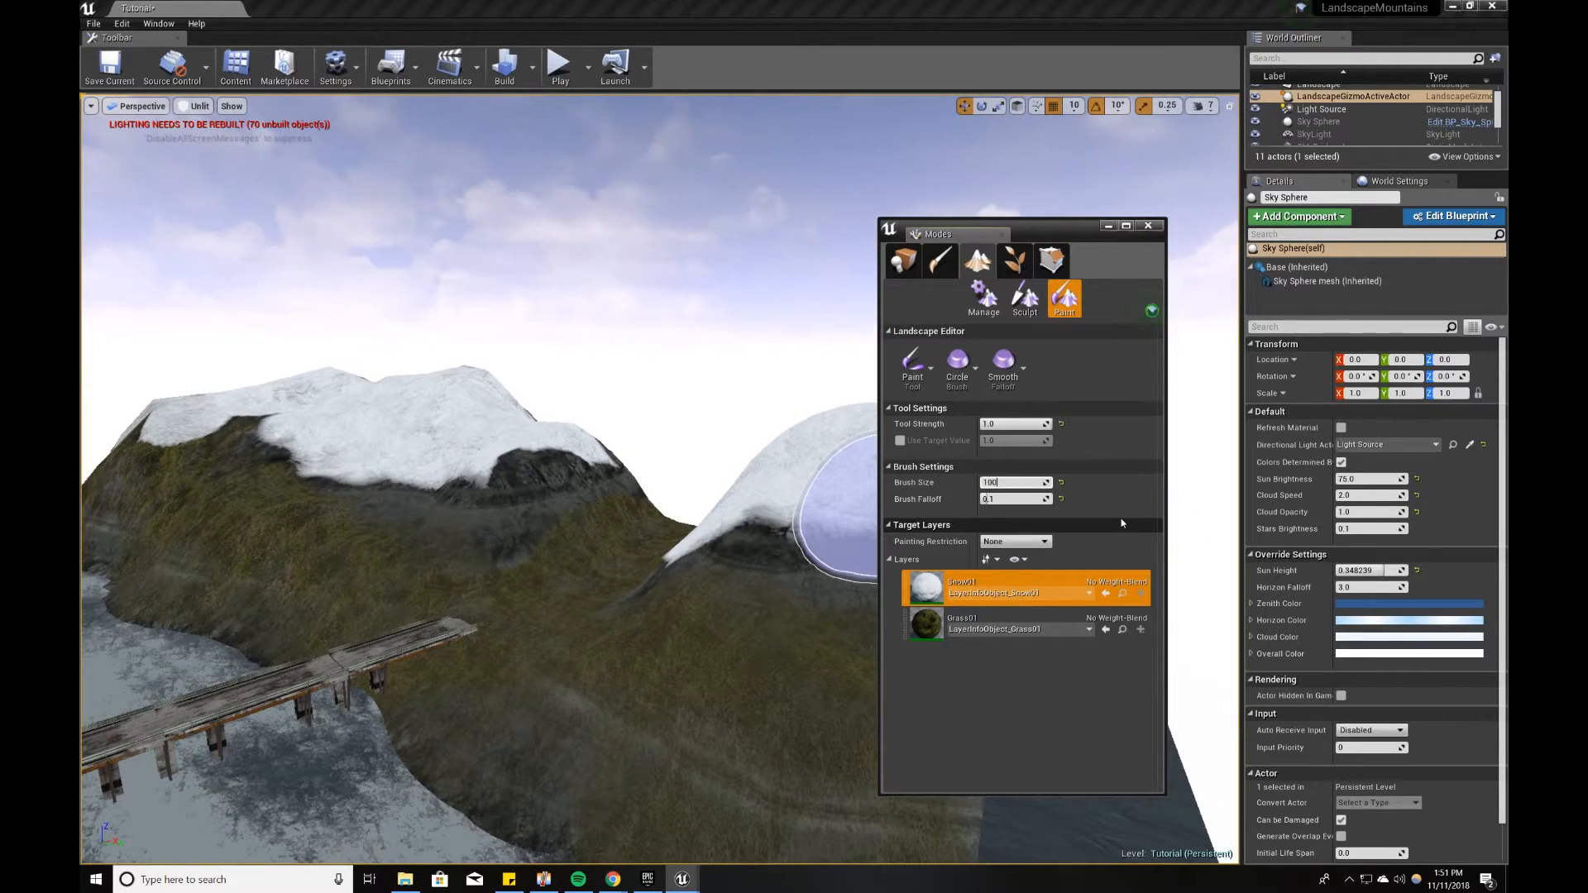
{"action": "right_click_drag", "start_coordinate": [869, 526], "coordinate": [564, 610]}
{"action": "left_click", "coordinate": [993, 619]}
{"action": "mouse_move", "coordinate": [450, 642]}
{"action": "right_mouse_down"}
{"action": "mouse_move", "coordinate": [557, 747]}
{"action": "mouse_move", "coordinate": [637, 497]}
{"action": "right_mouse_up"}
Step: Paint the Snow01 layer across the mountain peaks and down their upper slopes
{"action": "left_click", "coordinate": [992, 582]}
{"action": "left_click_drag", "start_coordinate": [637, 496], "coordinate": [463, 434]}
{"action": "right_click_drag", "start_coordinate": [463, 434], "coordinate": [496, 463]}
{"action": "left_click_drag", "start_coordinate": [496, 463], "coordinate": [466, 422]}
{"action": "left_click_drag", "start_coordinate": [571, 521], "coordinate": [220, 489], "text": "shift"}
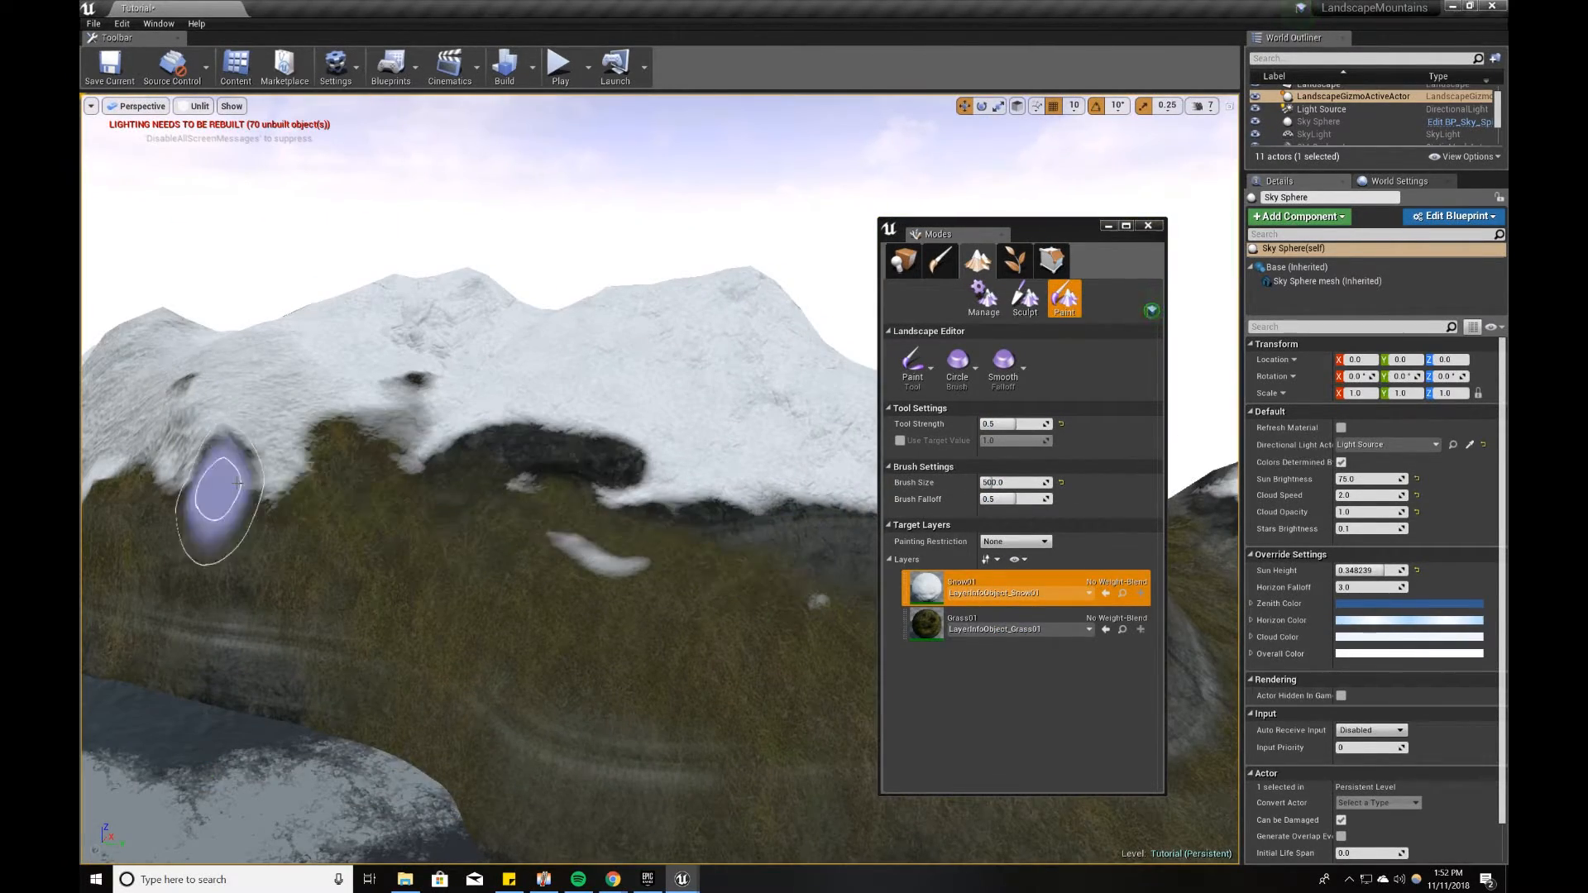
{"action": "right_click_drag", "start_coordinate": [220, 489], "coordinate": [330, 463]}
Step: Refine the snow line by painting Grass01 on the slopes and Snow01 on the mountain tops
{"action": "left_click", "coordinate": [993, 621]}
{"action": "mouse_move", "coordinate": [529, 451]}
{"action": "right_mouse_down"}
{"action": "mouse_move", "coordinate": [497, 414]}
{"action": "mouse_move", "coordinate": [529, 447]}
{"action": "mouse_move", "coordinate": [443, 484]}
{"action": "right_mouse_up"}
{"action": "left_click_drag", "start_coordinate": [443, 484], "coordinate": [539, 546]}
{"action": "left_click", "coordinate": [993, 582]}
{"action": "mouse_move", "coordinate": [539, 546]}
{"action": "right_mouse_down"}
{"action": "mouse_move", "coordinate": [284, 518]}
{"action": "mouse_move", "coordinate": [653, 631]}
{"action": "right_mouse_up"}
{"action": "right_click_drag", "start_coordinate": [653, 632], "coordinate": [613, 529]}
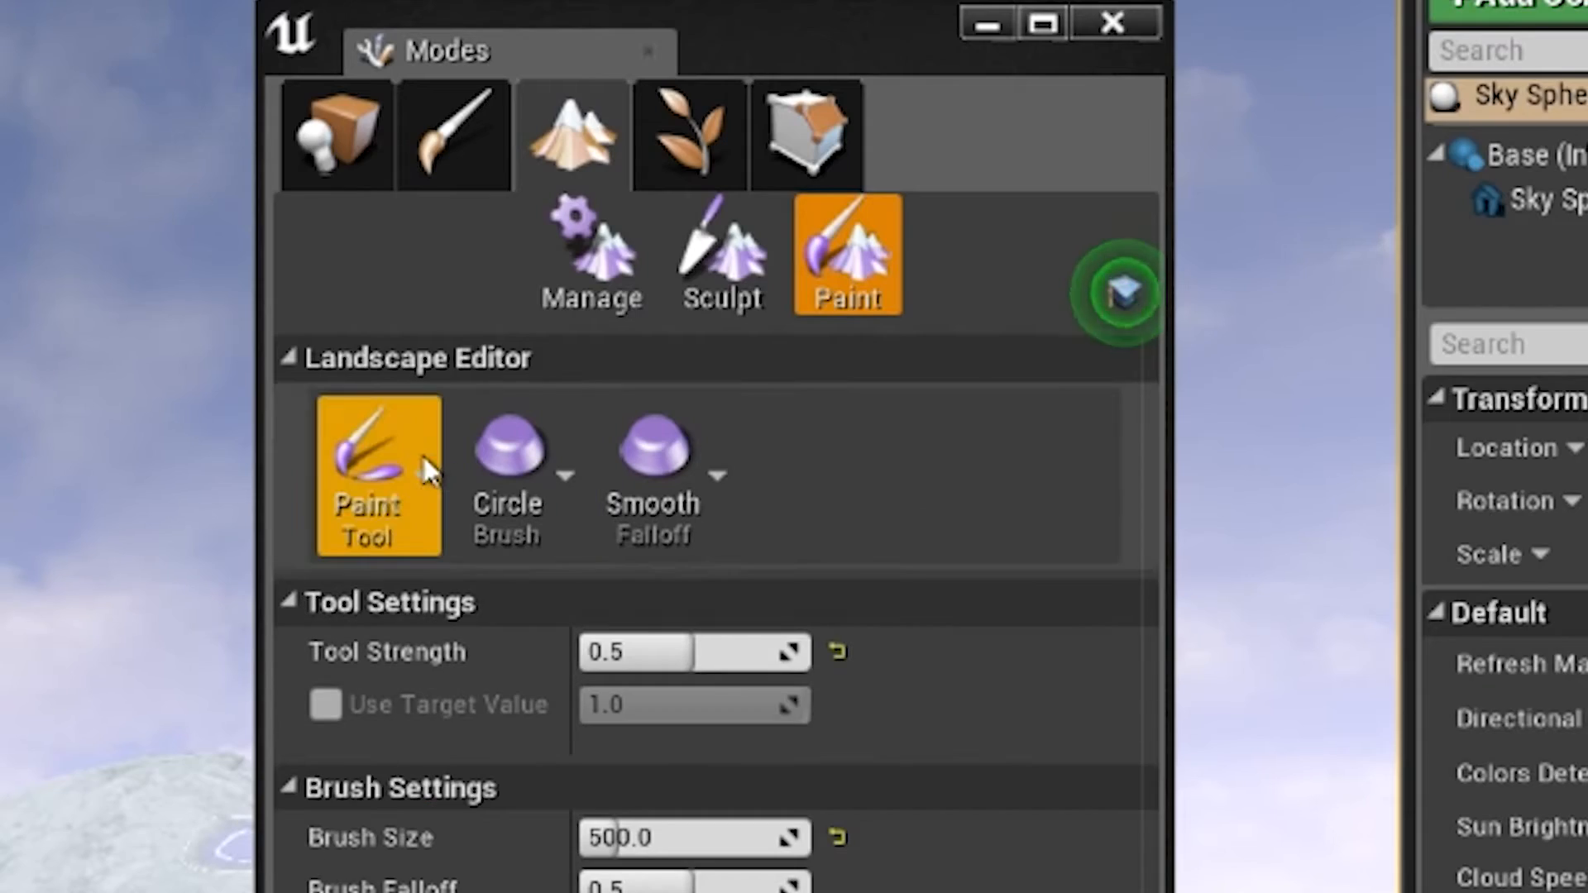
Step: Examine the landscape Paint tools and compare them with the Sculpt, Smooth and Flatten tools of Sculpt mode
{"action": "left_click", "coordinate": [930, 364]}
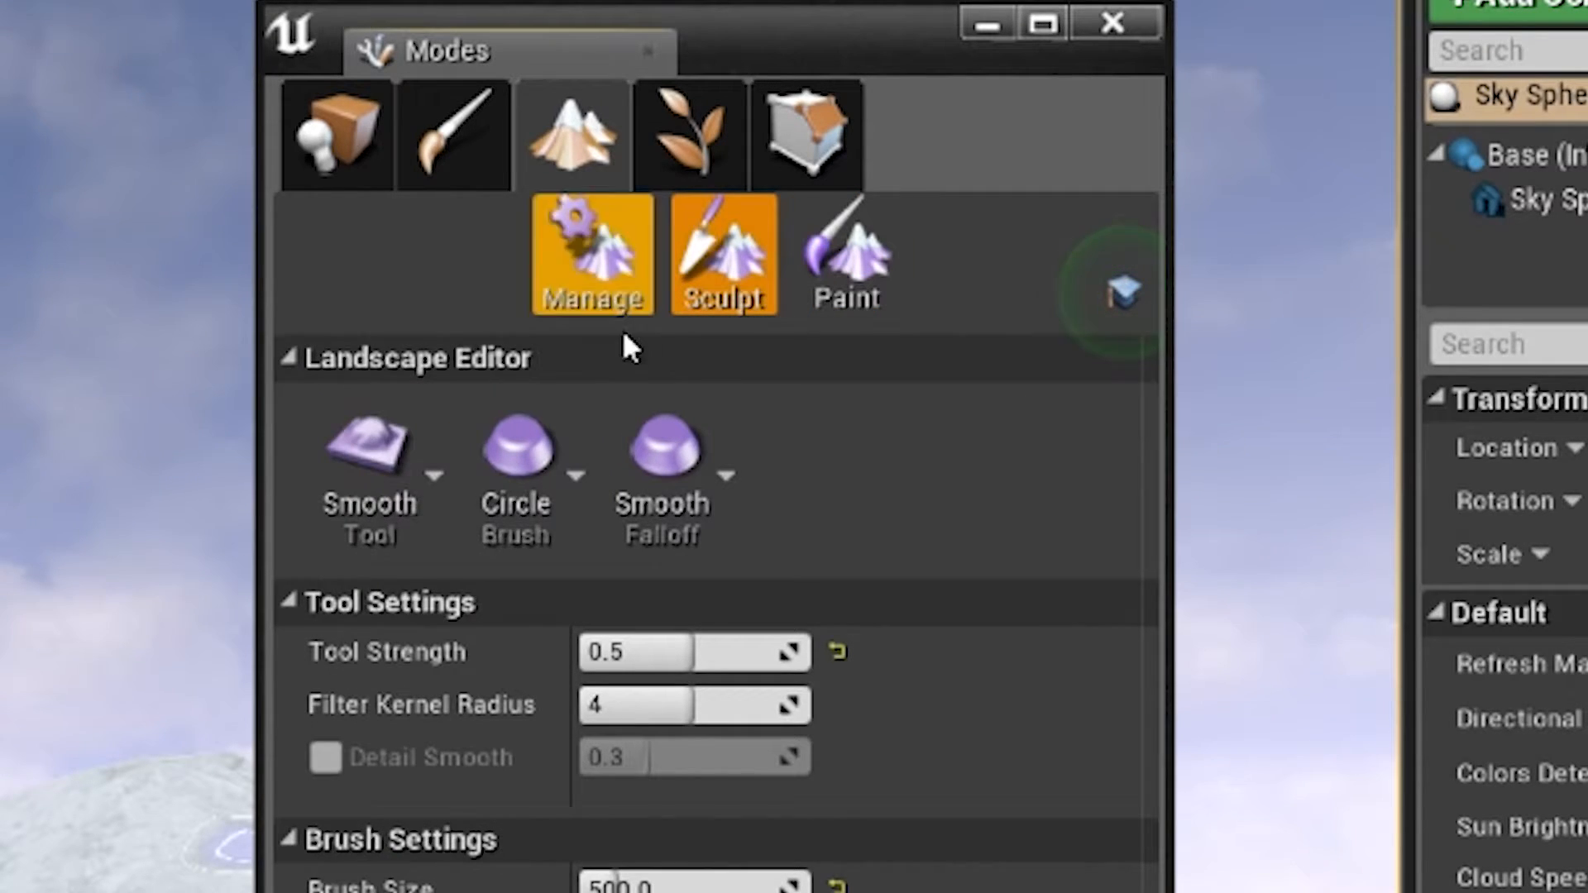
{"action": "left_click", "coordinate": [364, 521]}
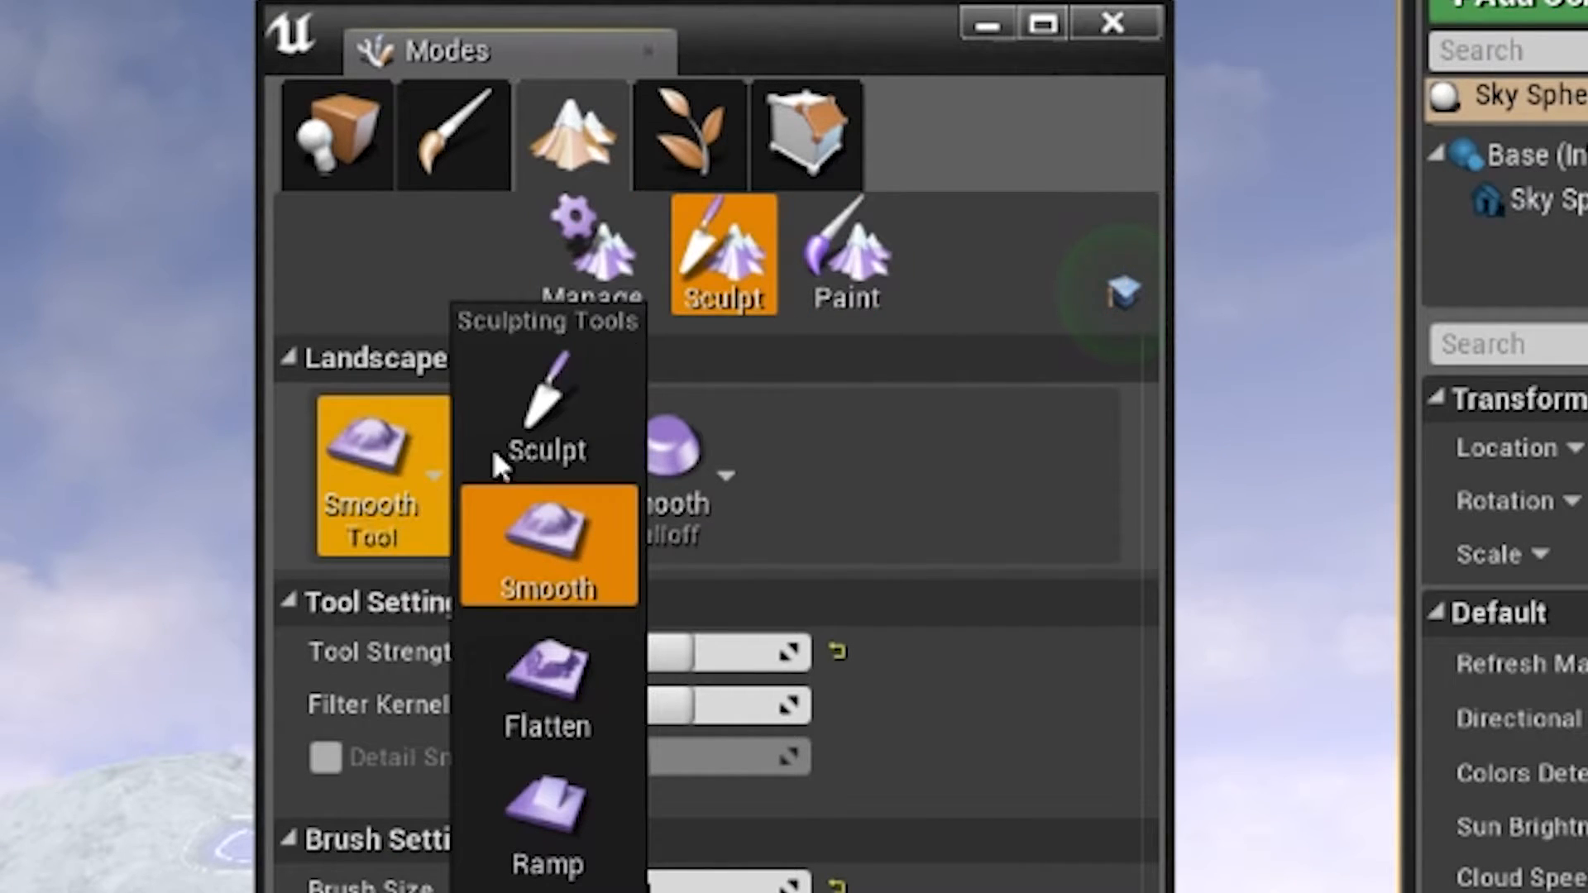
{"action": "left_click", "coordinate": [546, 405]}
{"action": "left_click", "coordinate": [347, 480]}
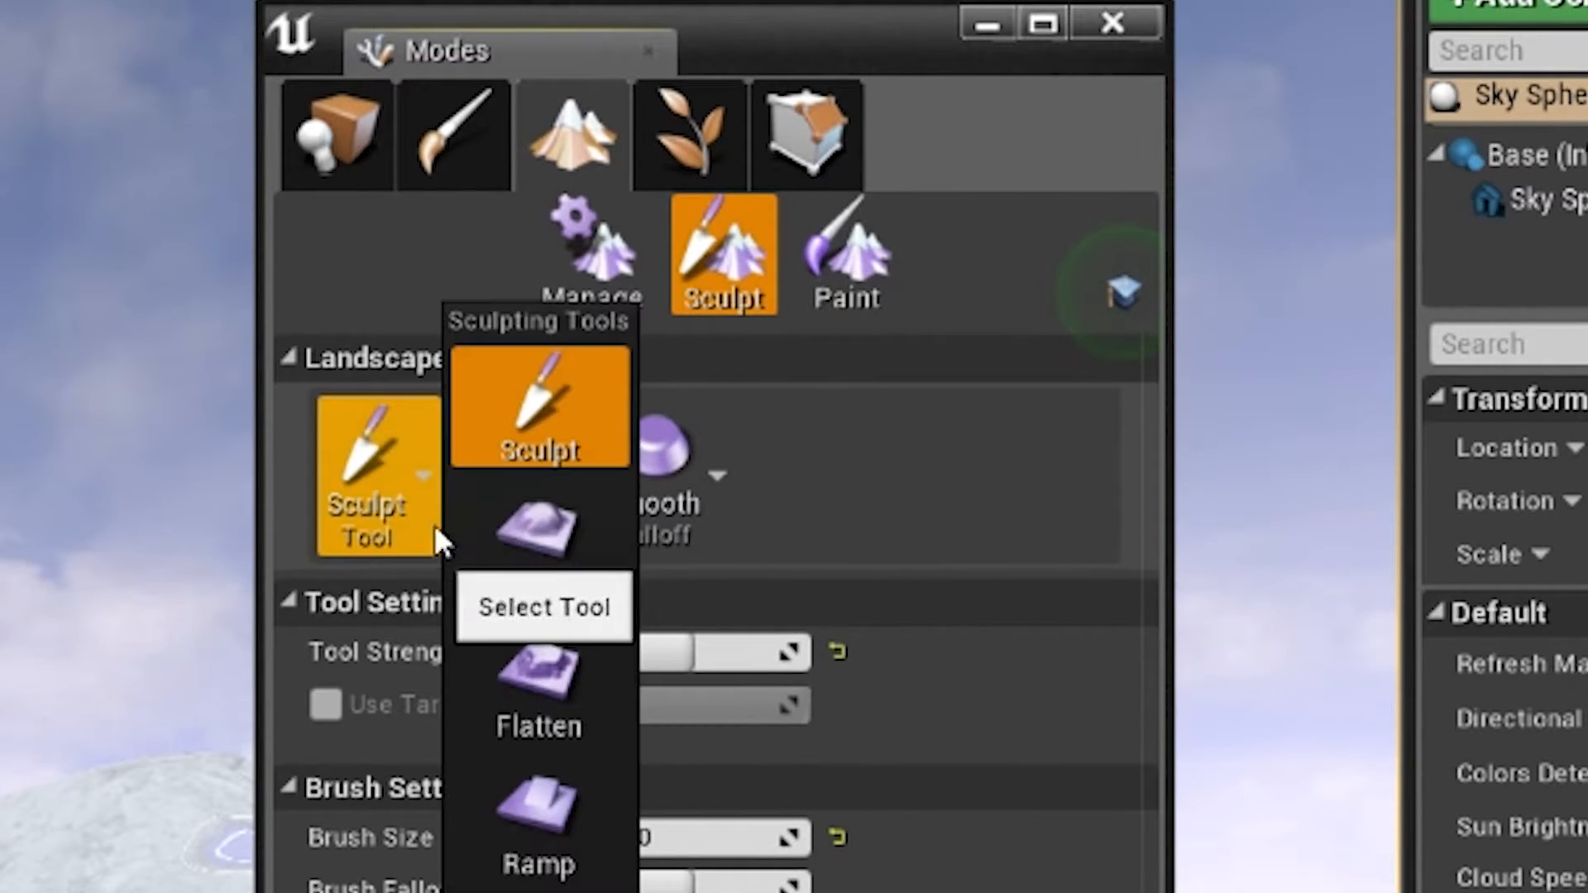
{"action": "left_click", "coordinate": [493, 556]}
{"action": "left_click", "coordinate": [529, 667]}
{"action": "left_click", "coordinate": [364, 489]}
{"action": "left_click", "coordinate": [860, 261]}
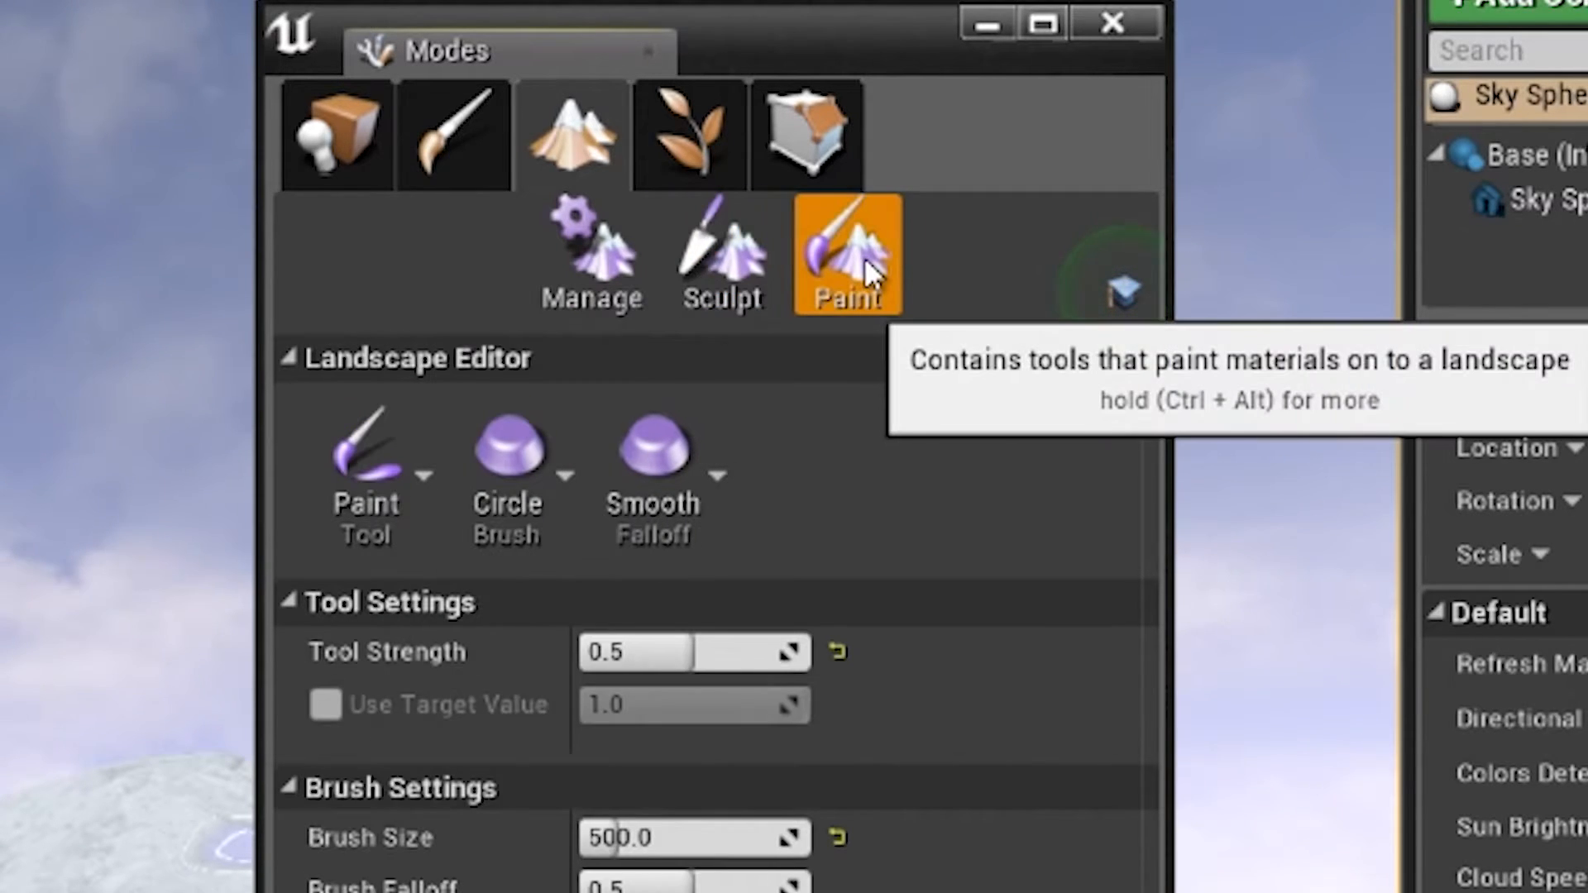
{"action": "left_click", "coordinate": [410, 470]}
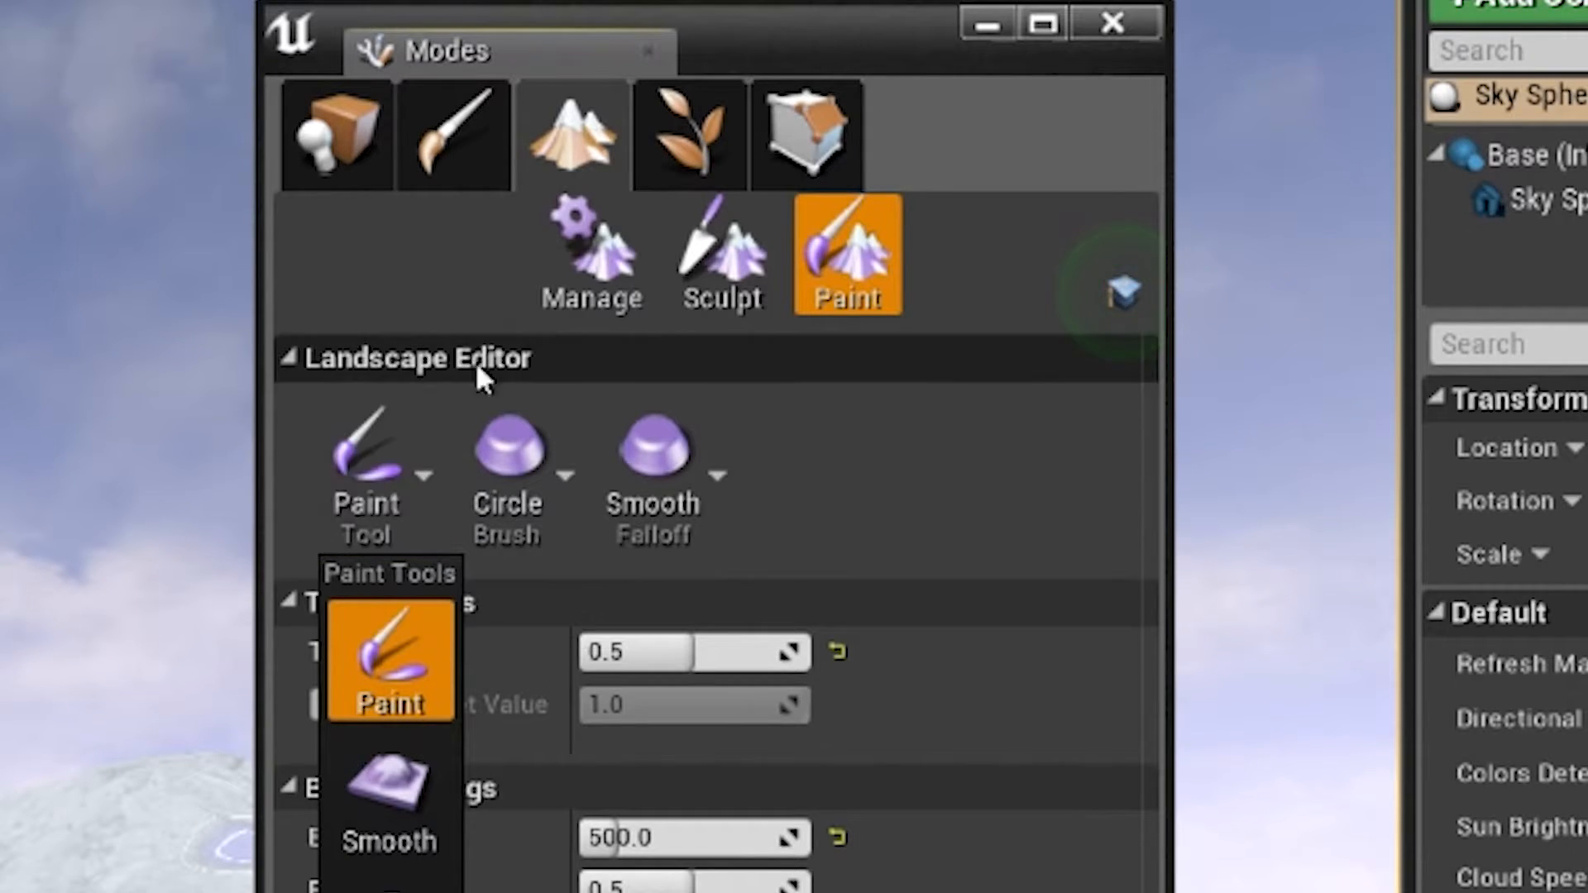
{"action": "left_click", "coordinate": [394, 416]}
{"action": "left_click", "coordinate": [703, 257]}
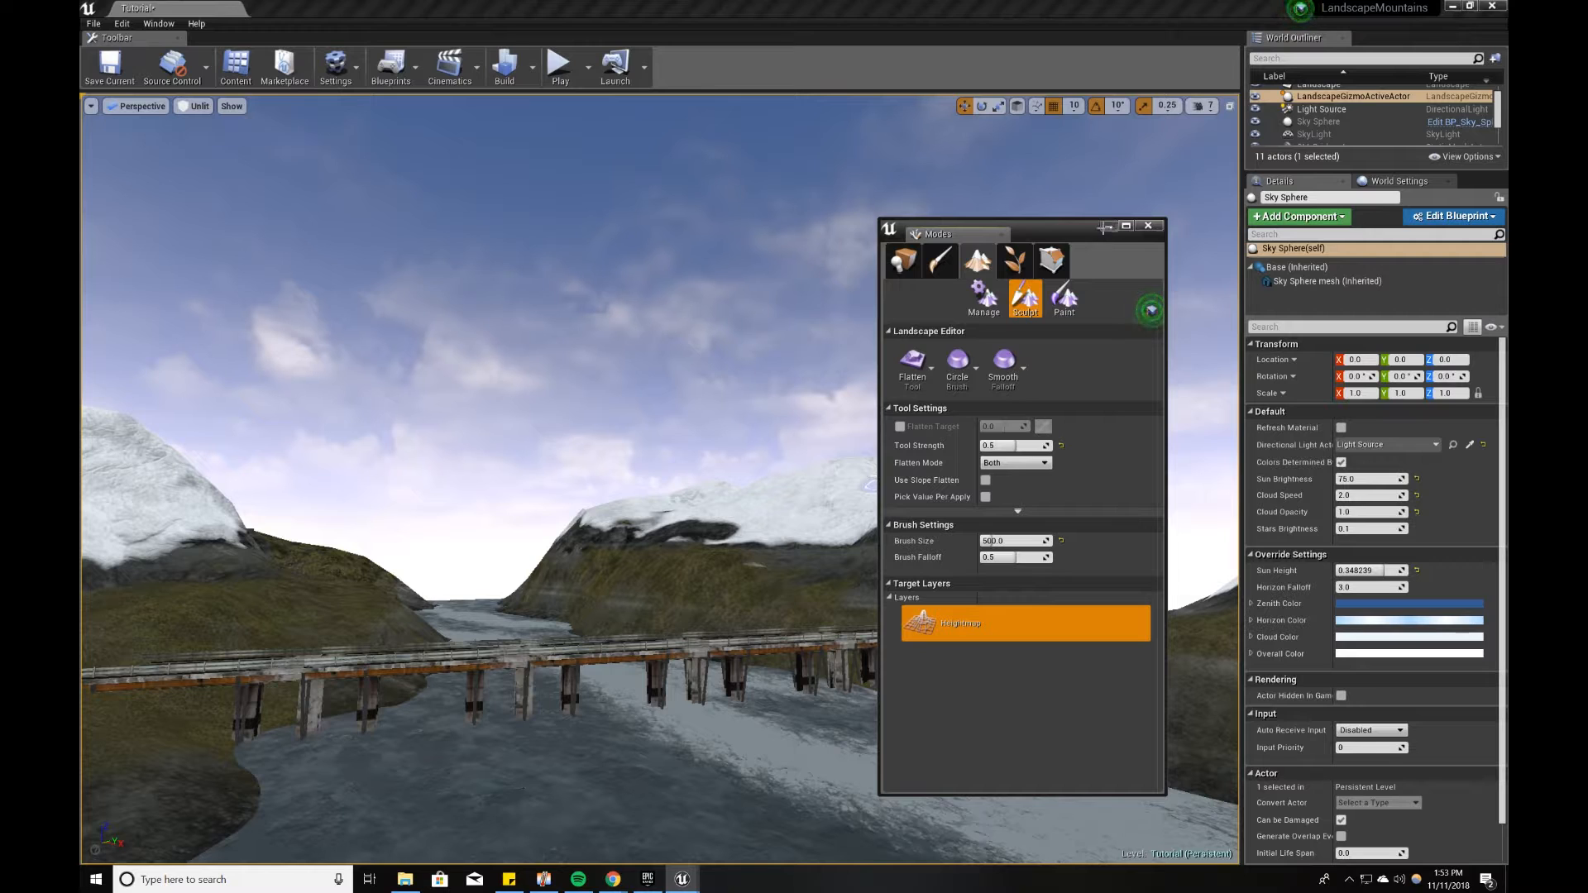
Step: Leave landscape editing for Place mode and bring up the Content Browser beside the bridge view
{"action": "left_click", "coordinate": [1107, 227]}
{"action": "key", "text": "s"}
{"action": "right_click_drag", "start_coordinate": [844, 478], "coordinate": [814, 512]}
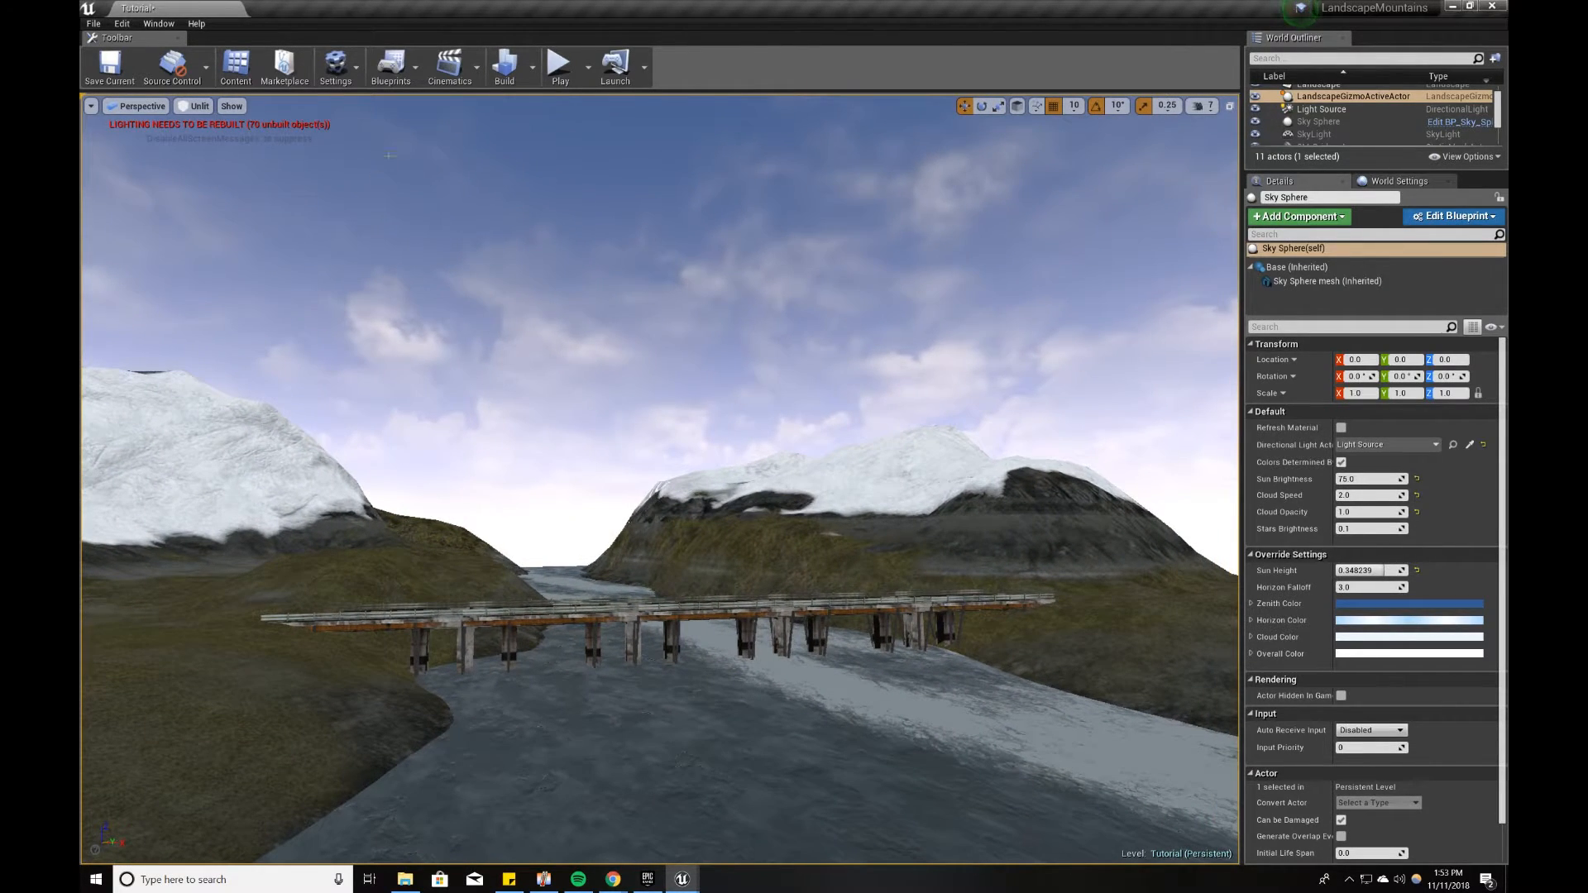
{"action": "mouse_move", "coordinate": [680, 875]}
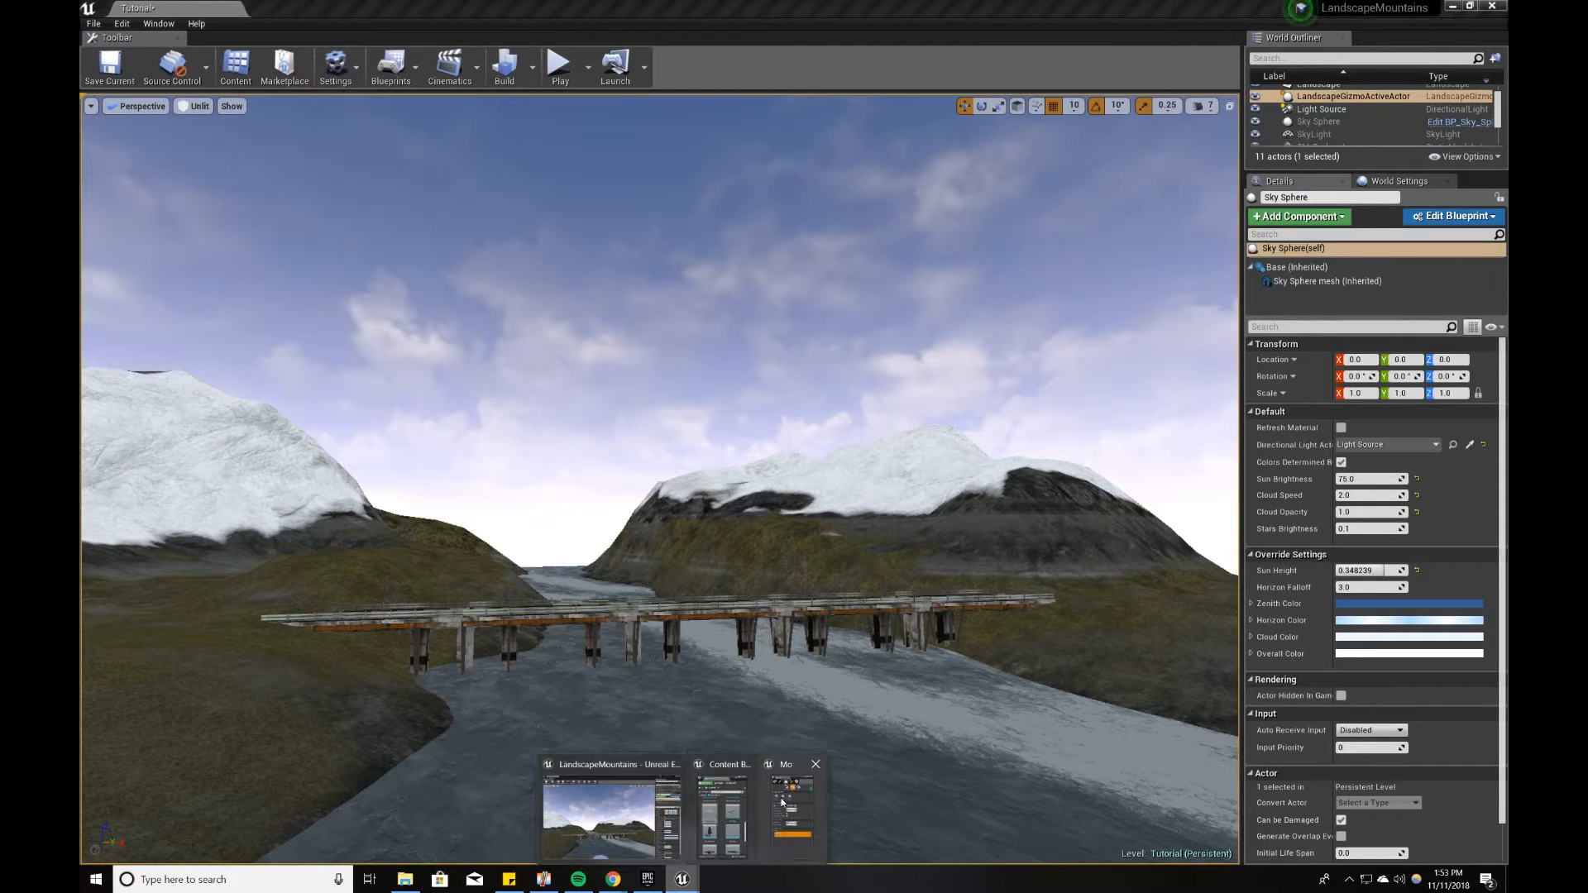
{"action": "left_click", "coordinate": [723, 815]}
{"action": "mouse_move", "coordinate": [700, 882]}
{"action": "left_click", "coordinate": [782, 815]}
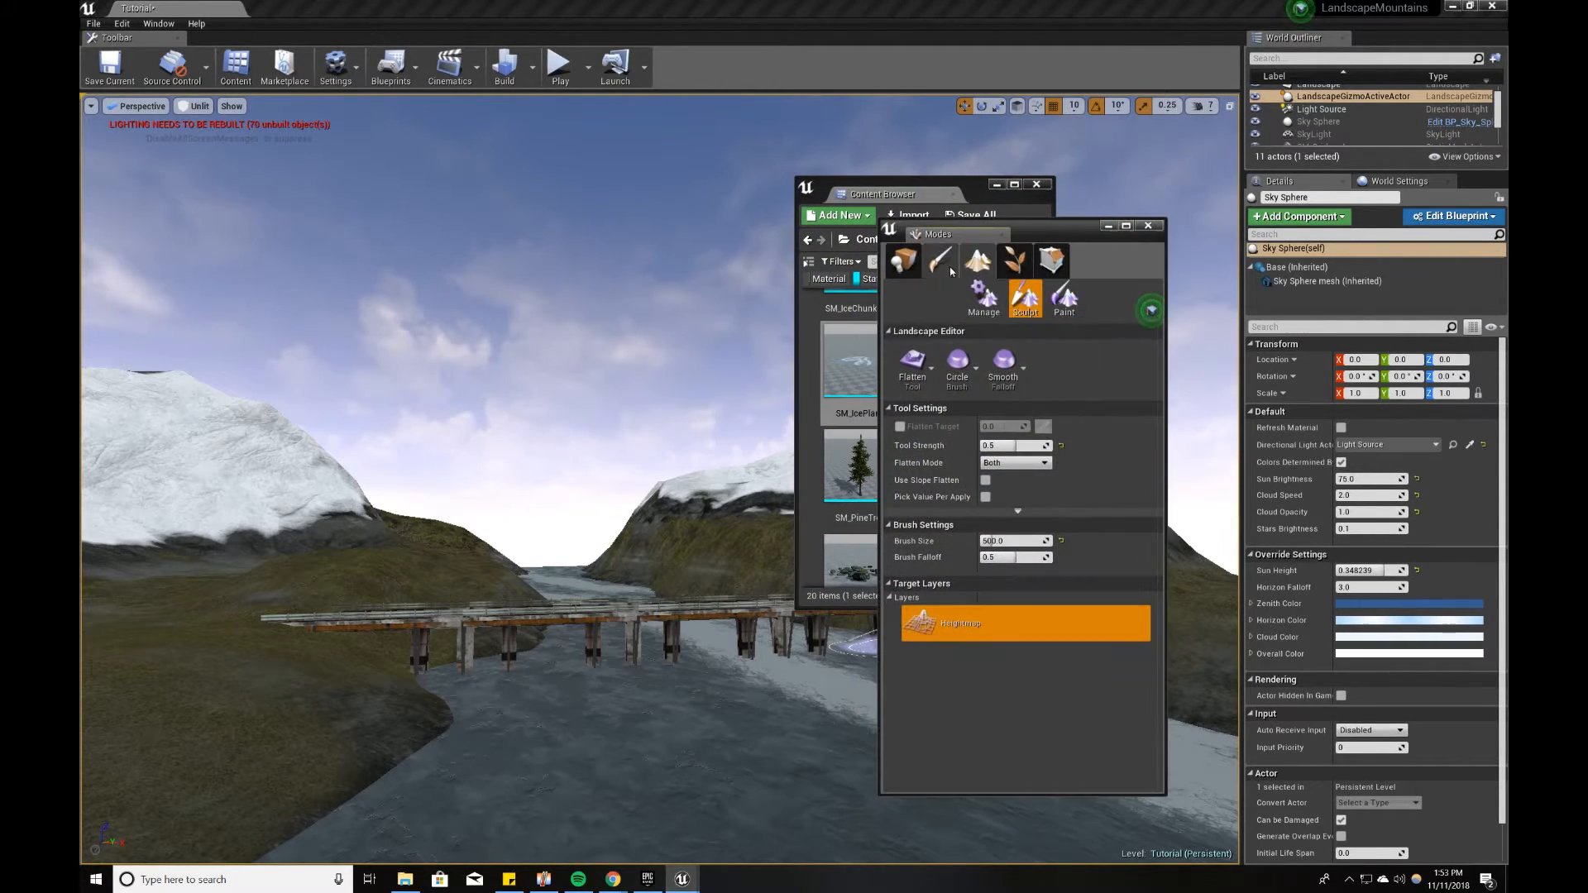
{"action": "left_click", "coordinate": [903, 265]}
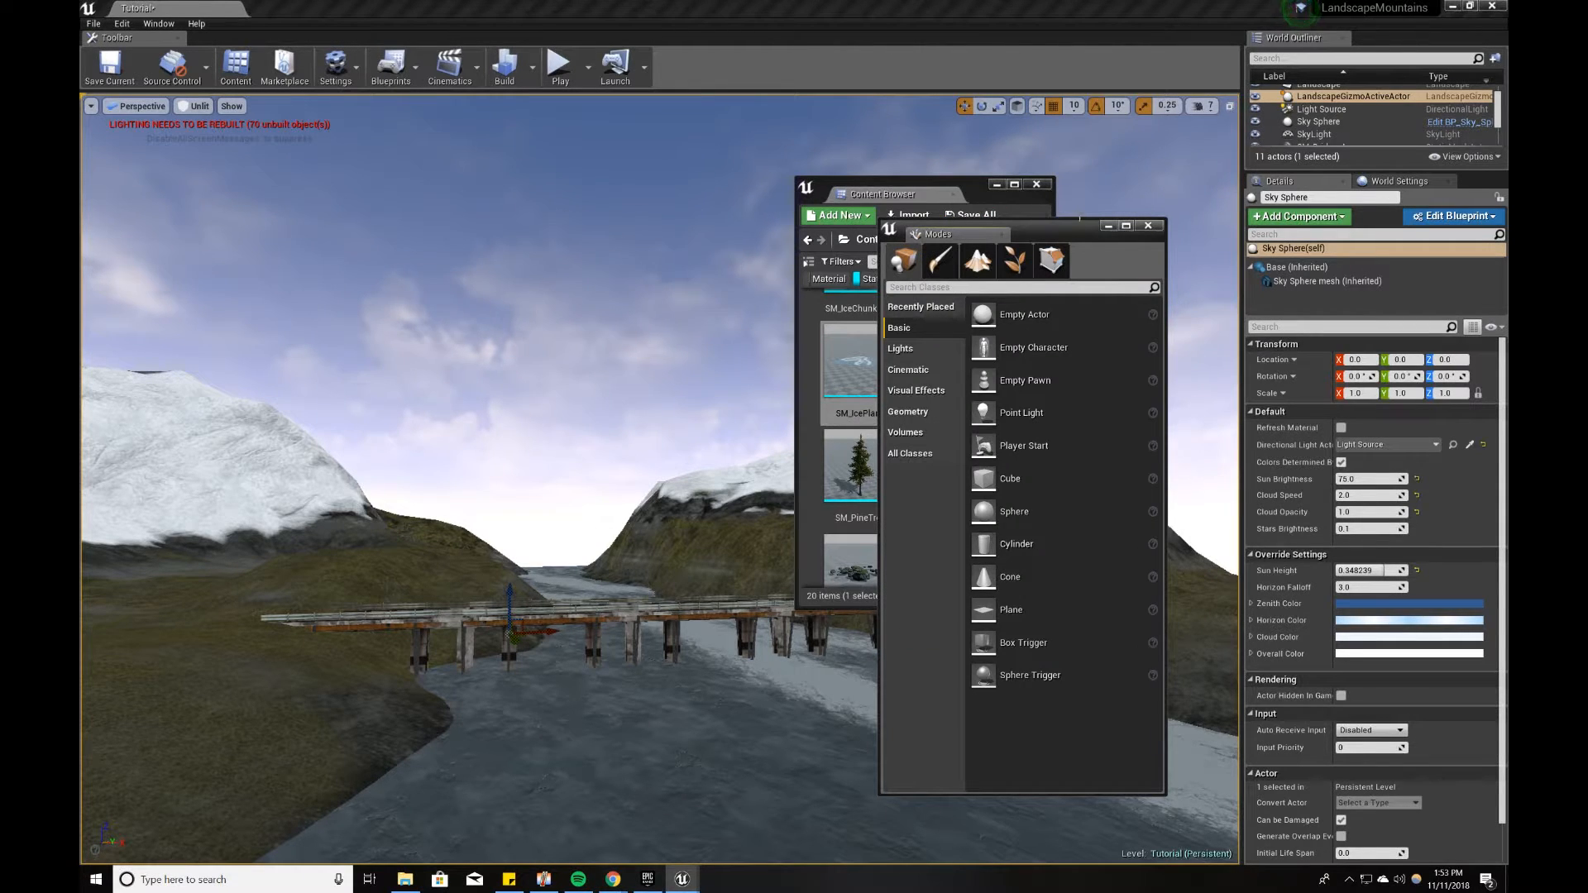
{"action": "right_click_drag", "start_coordinate": [716, 449], "coordinate": [748, 441]}
{"action": "left_click", "coordinate": [1100, 227]}
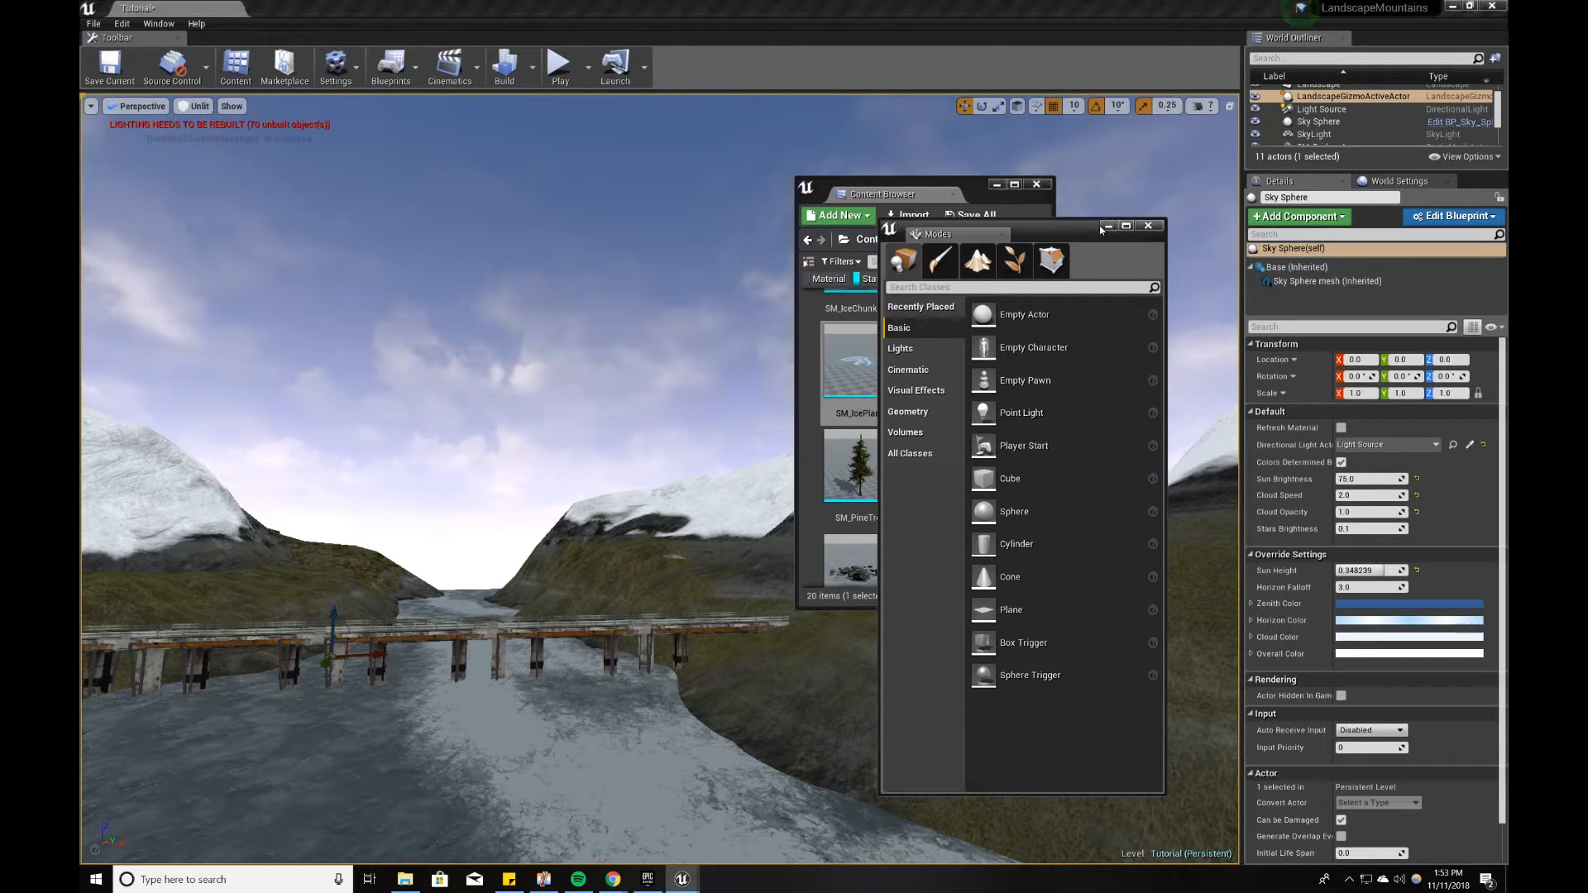
{"action": "left_click", "coordinate": [1108, 227]}
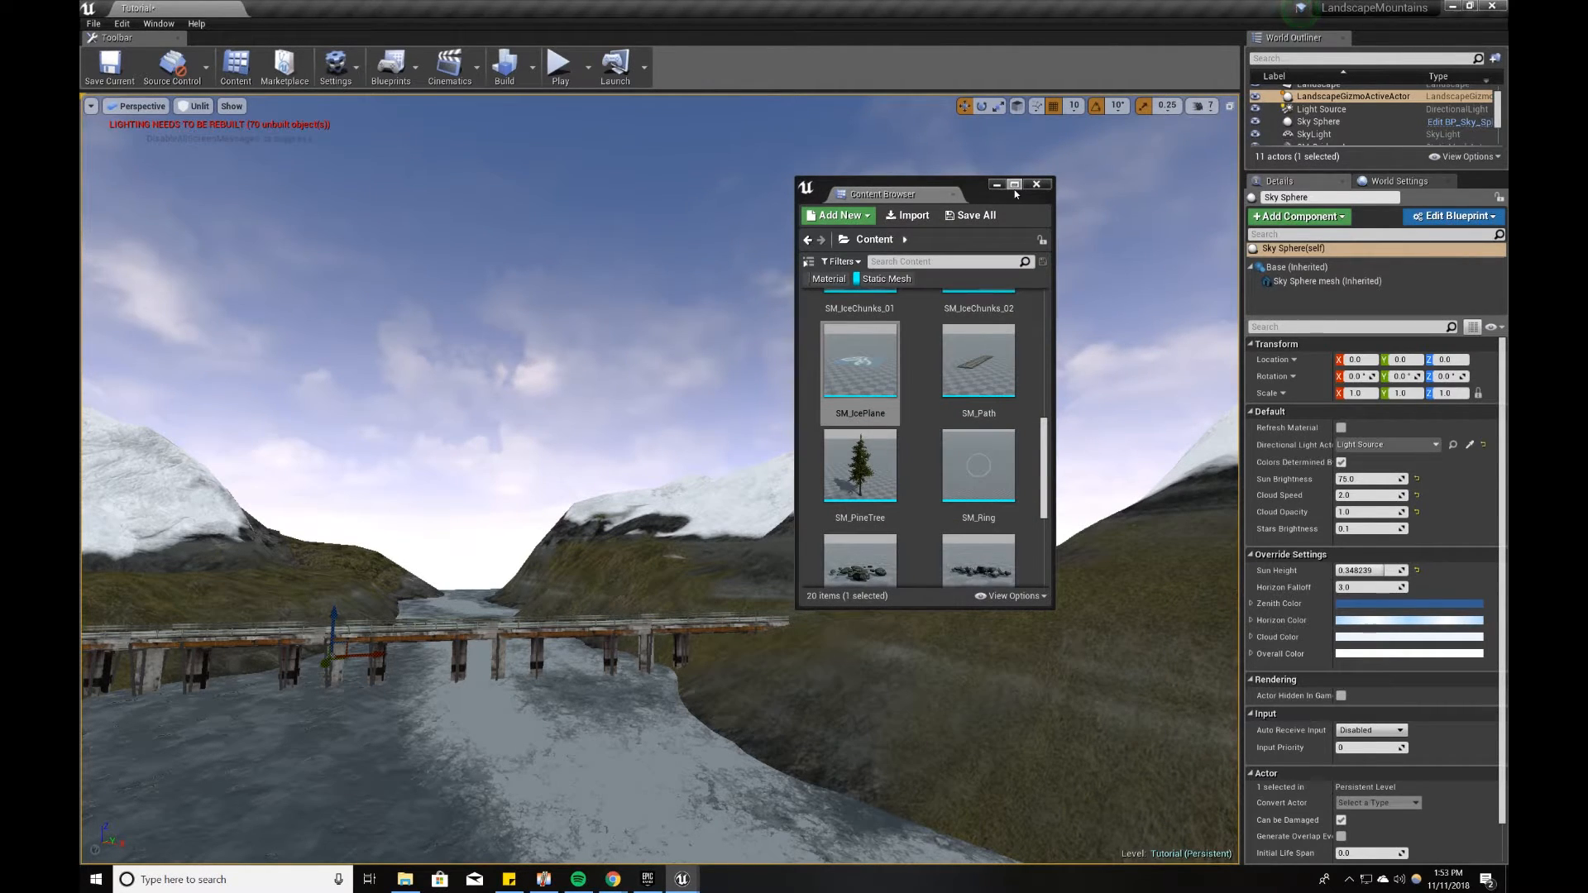
Step: Place the SM_Cliffs static mesh on the icy river in front of the bridge
{"action": "left_click", "coordinate": [1014, 185]}
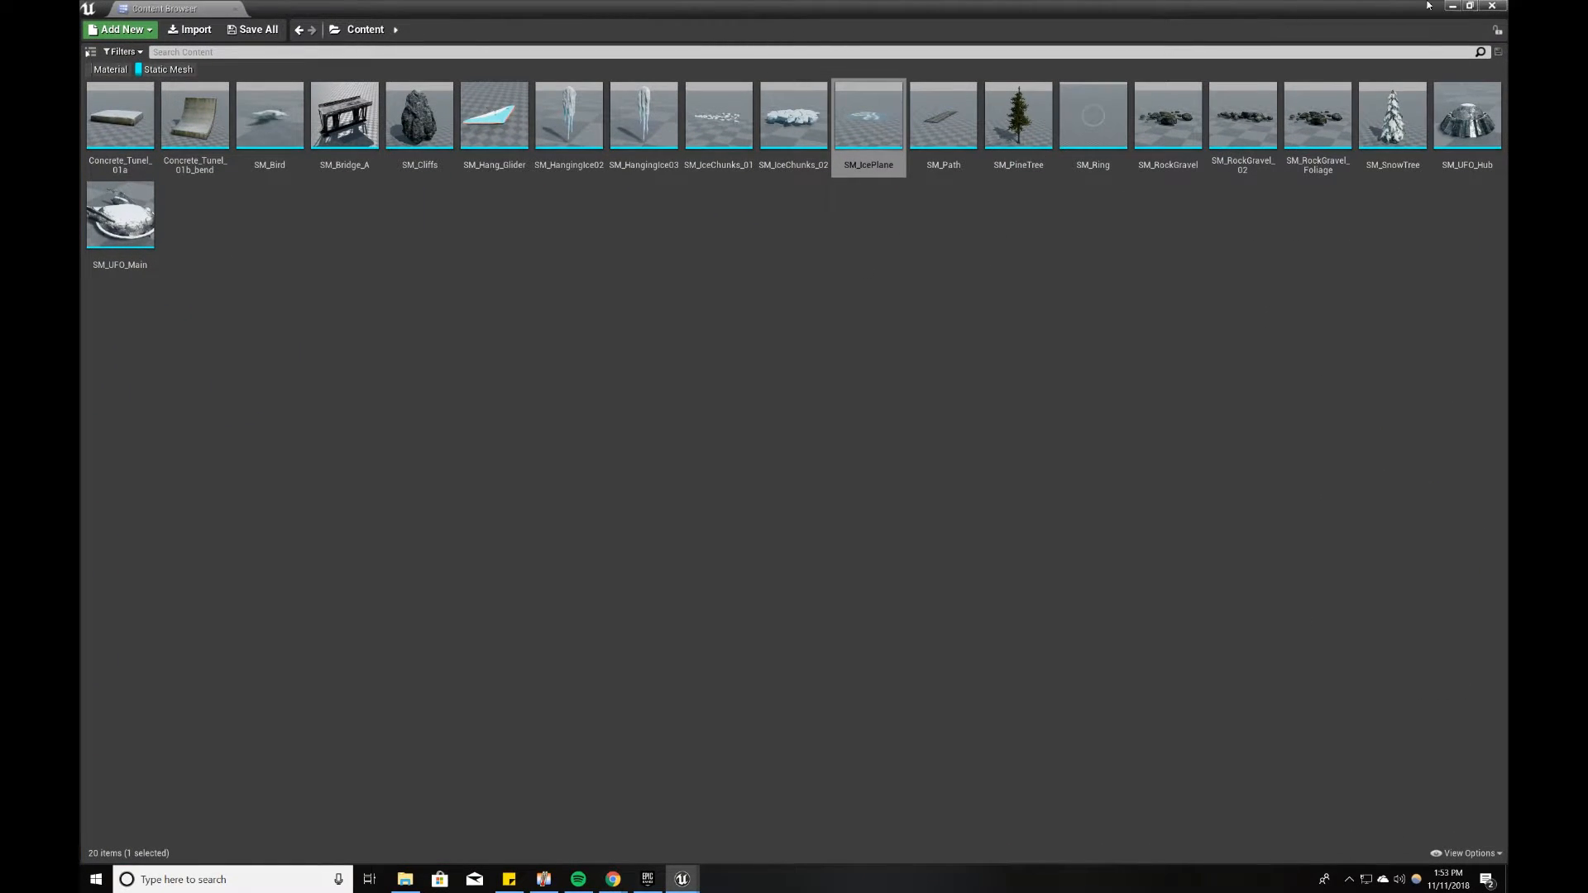
{"action": "left_click", "coordinate": [1470, 6]}
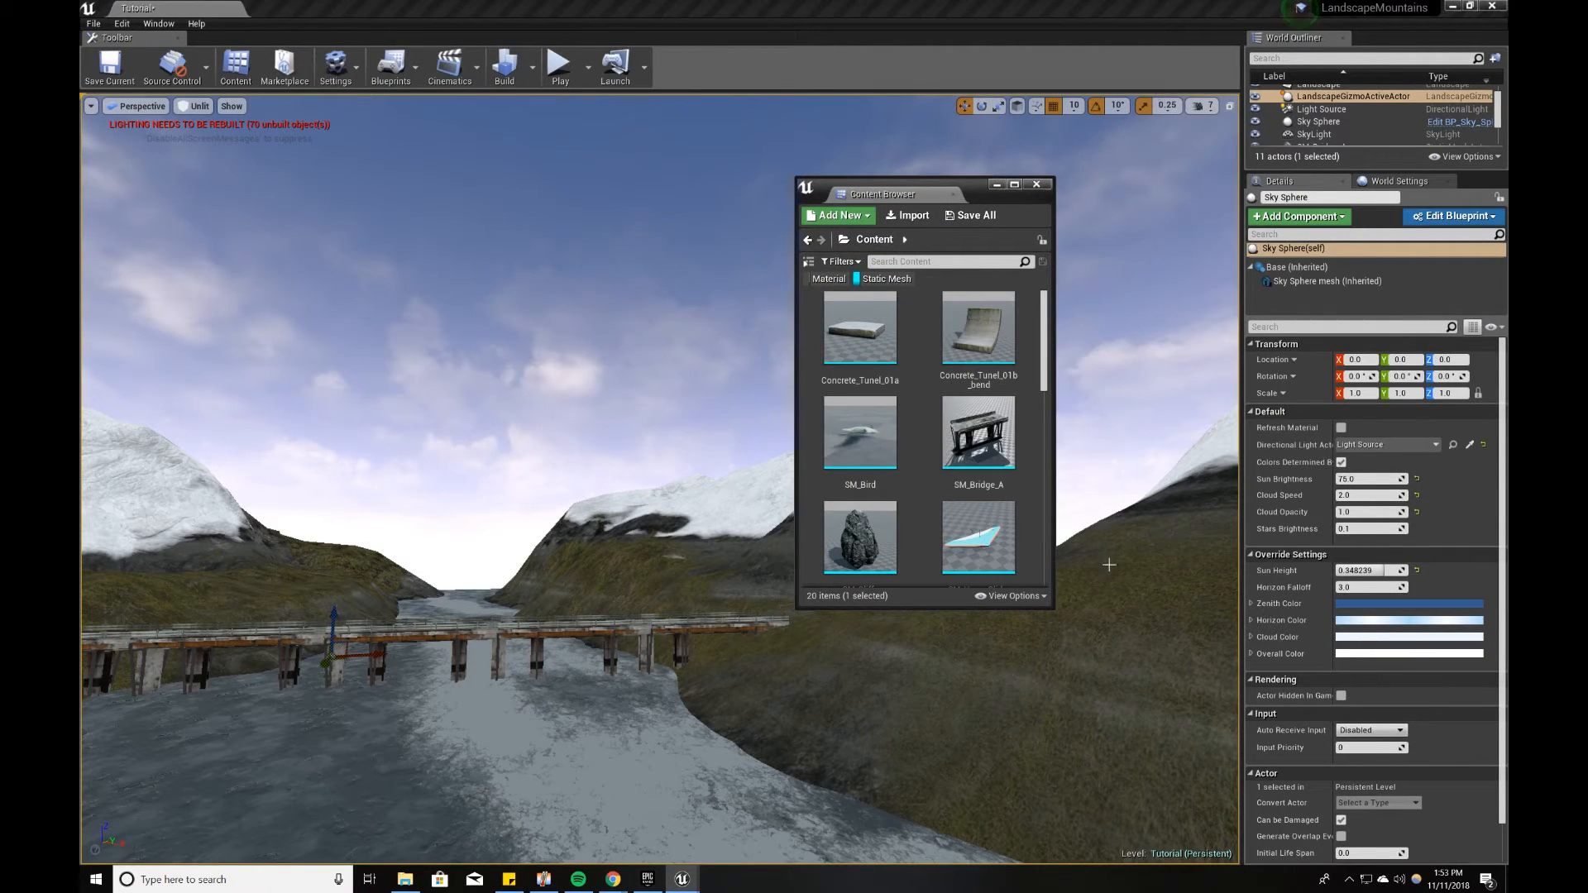
{"action": "scroll", "coordinate": [882, 459], "scroll_direction": "down", "scroll_amount": 3}
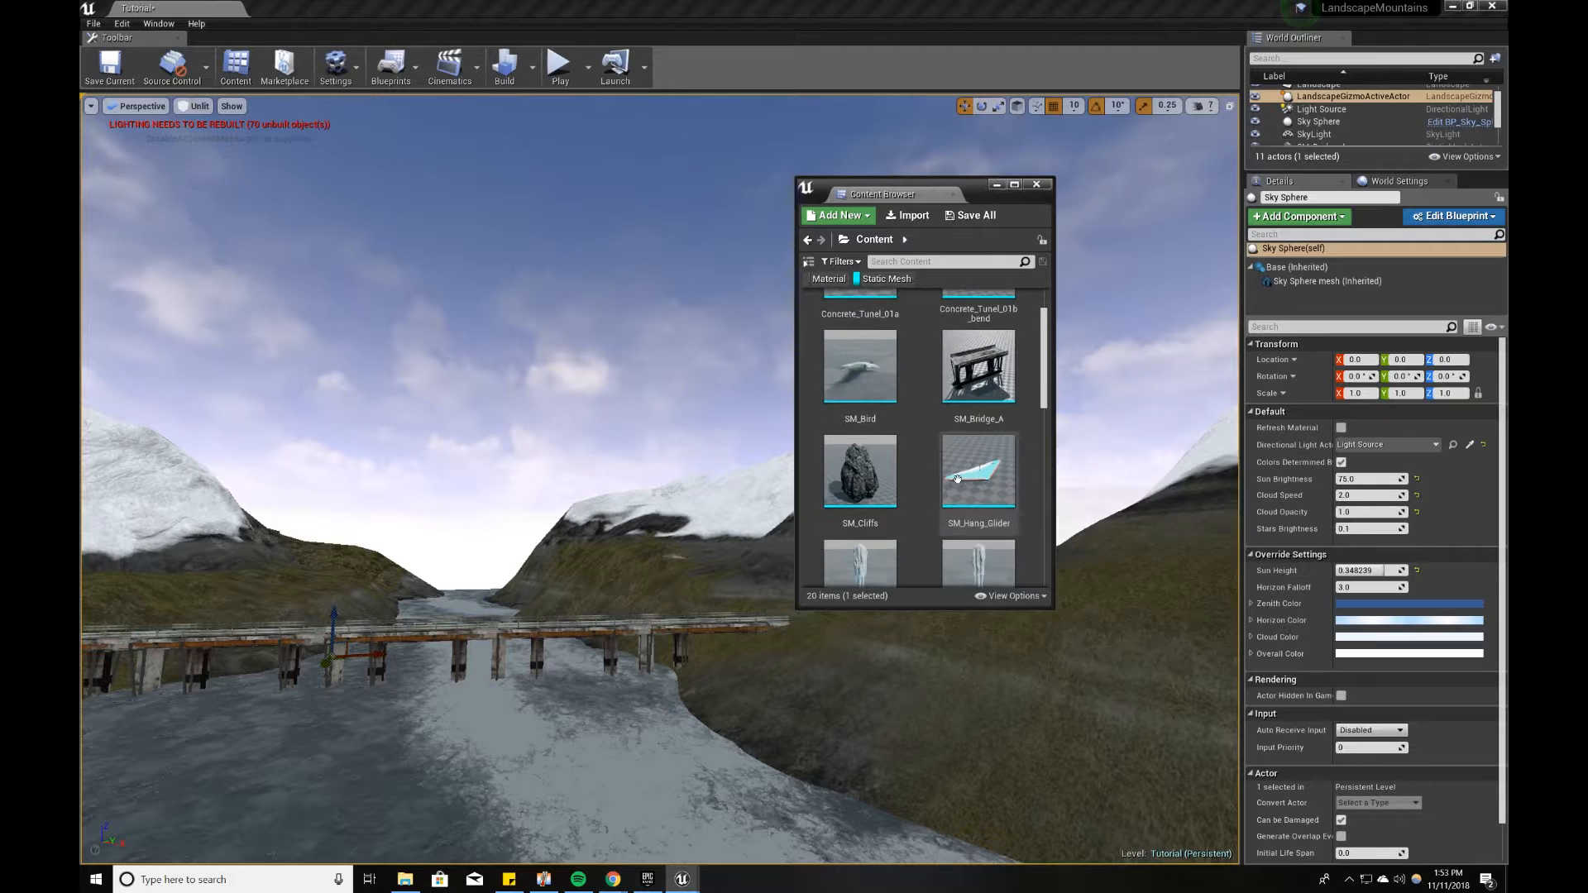
{"action": "scroll", "coordinate": [882, 460], "scroll_direction": "down", "scroll_amount": 8}
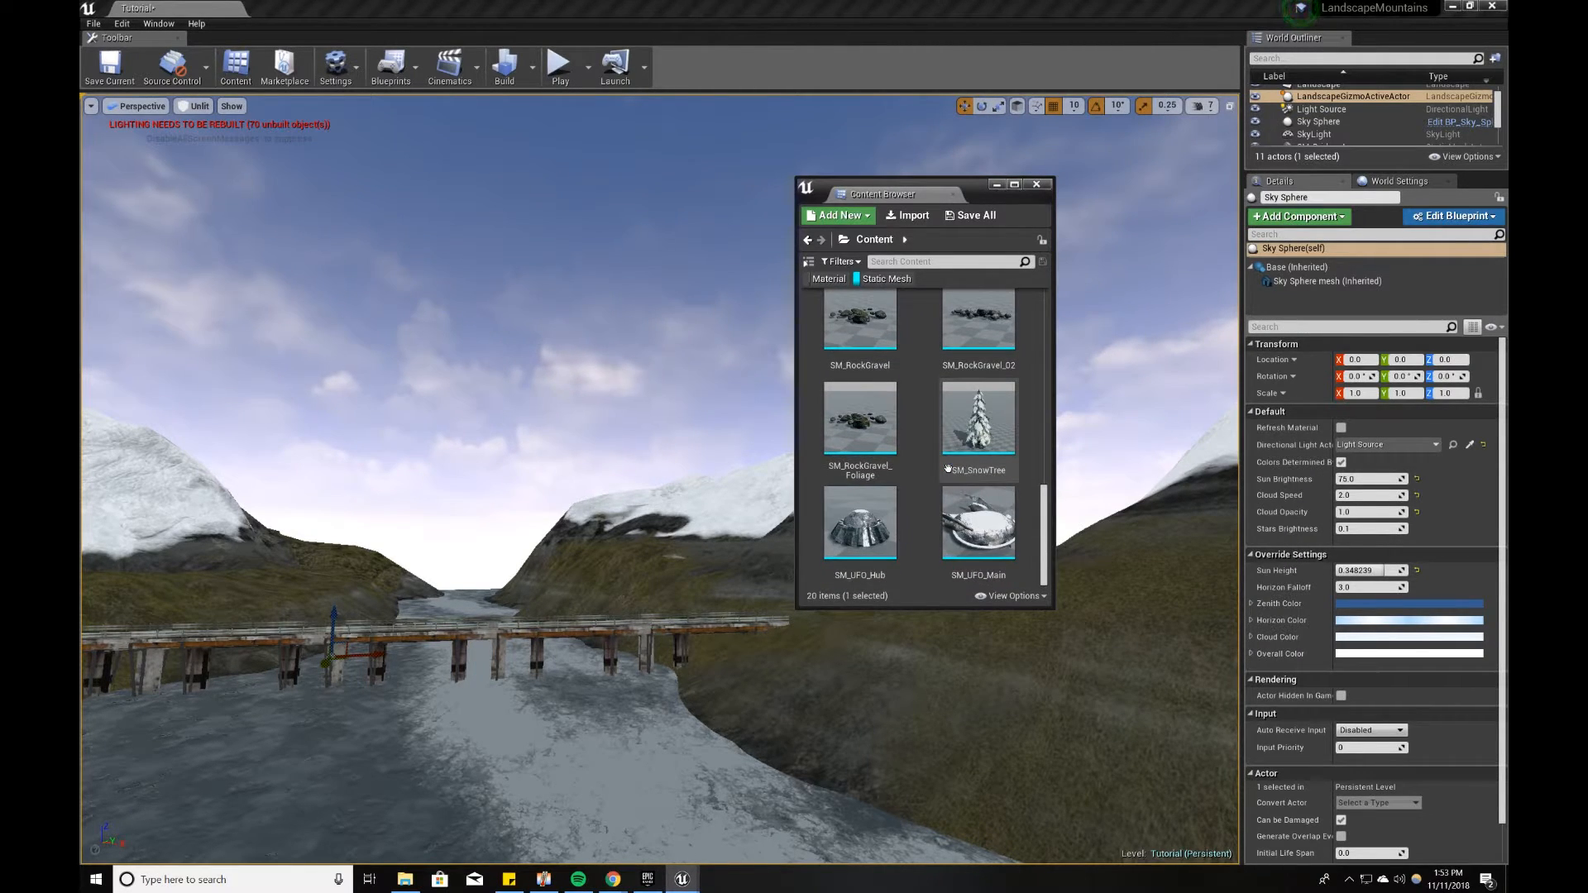
{"action": "scroll", "coordinate": [948, 469], "scroll_direction": "up", "scroll_amount": 10}
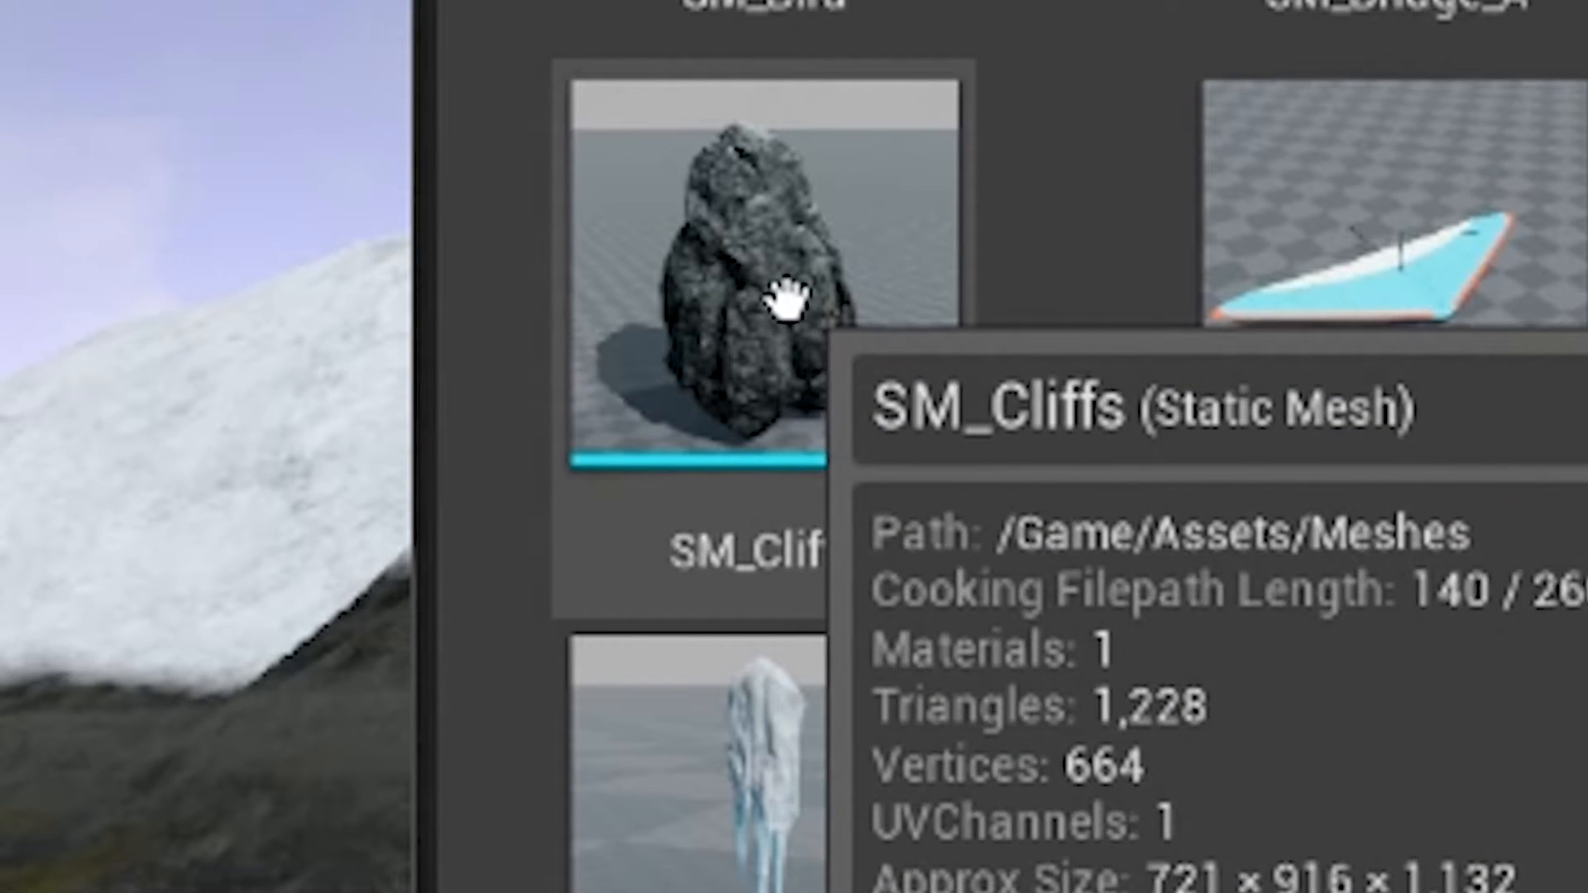
{"action": "left_click_drag", "start_coordinate": [864, 466], "coordinate": [692, 587]}
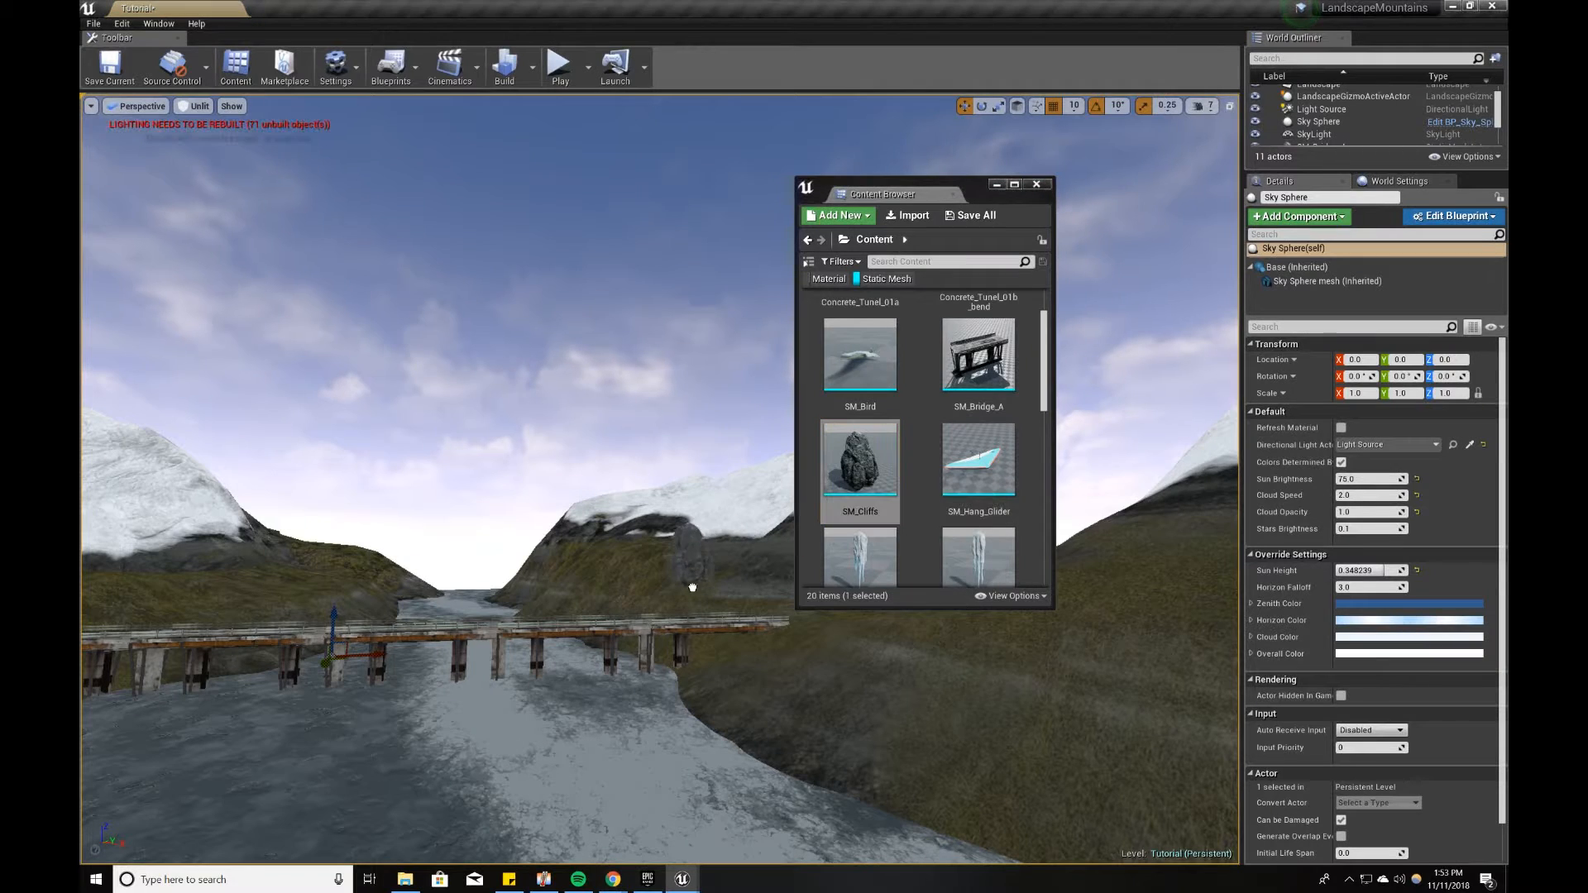
{"action": "left_click_drag", "start_coordinate": [588, 728], "coordinate": [589, 728]}
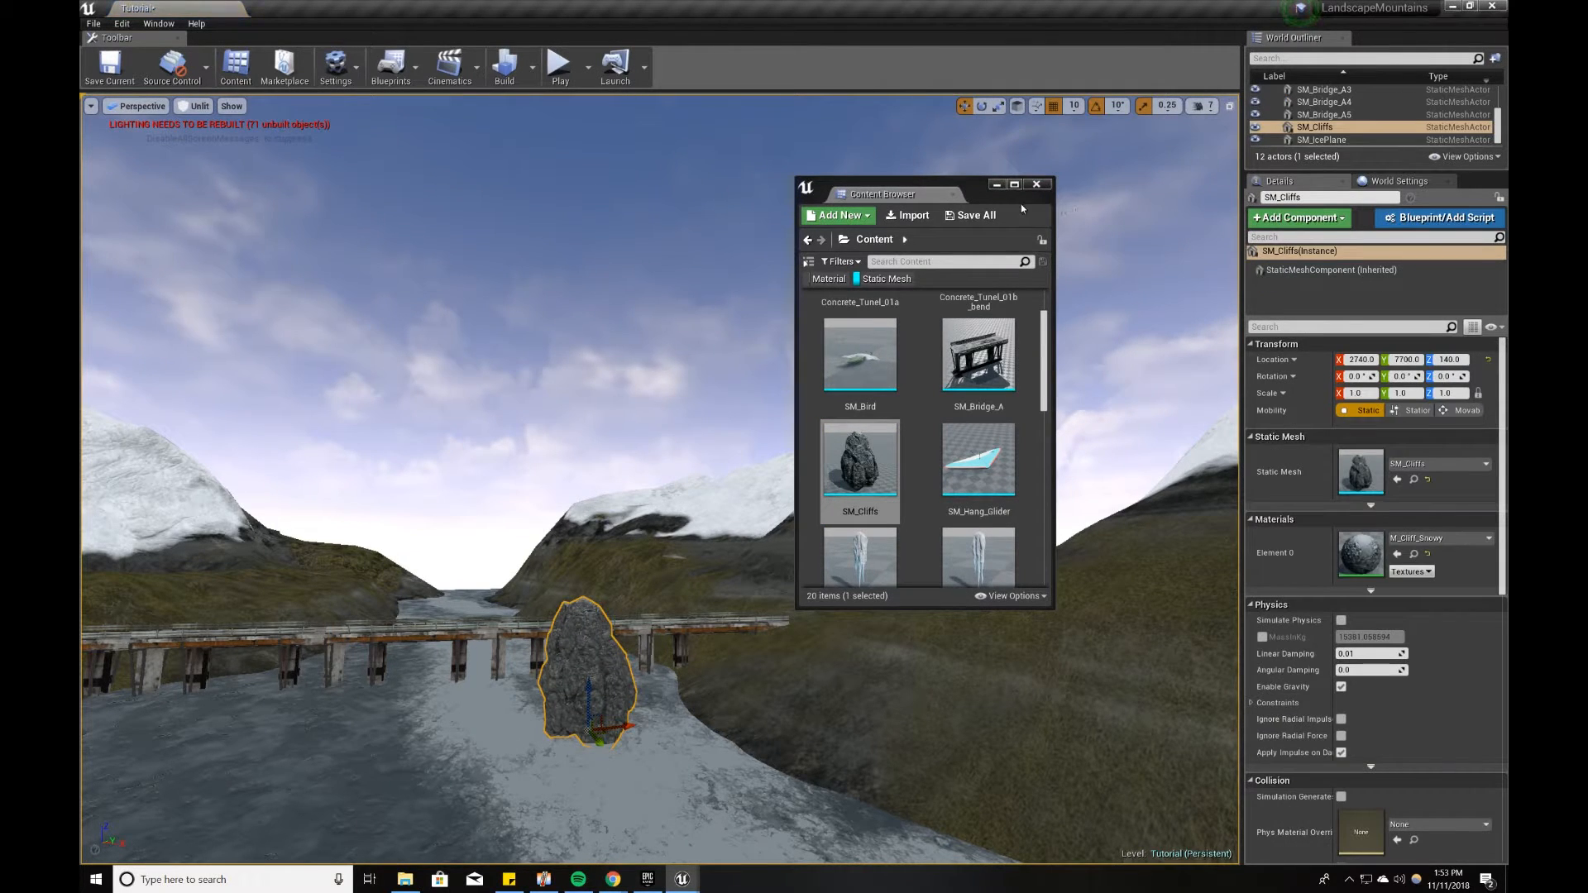
{"action": "left_click", "coordinate": [998, 185]}
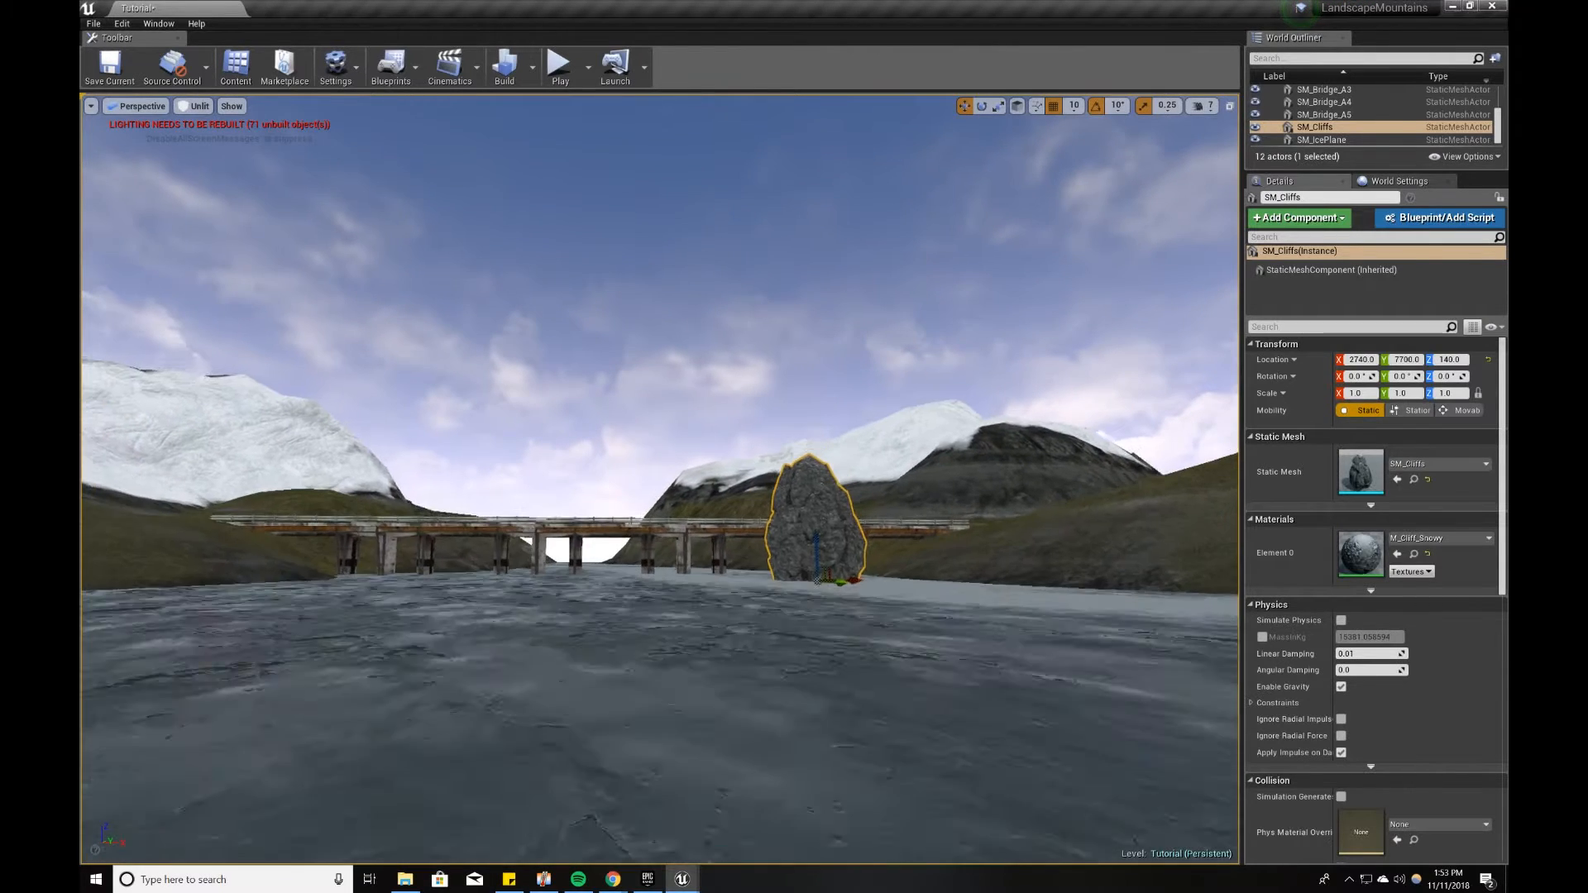
{"action": "right_click_drag", "start_coordinate": [767, 677], "coordinate": [767, 677]}
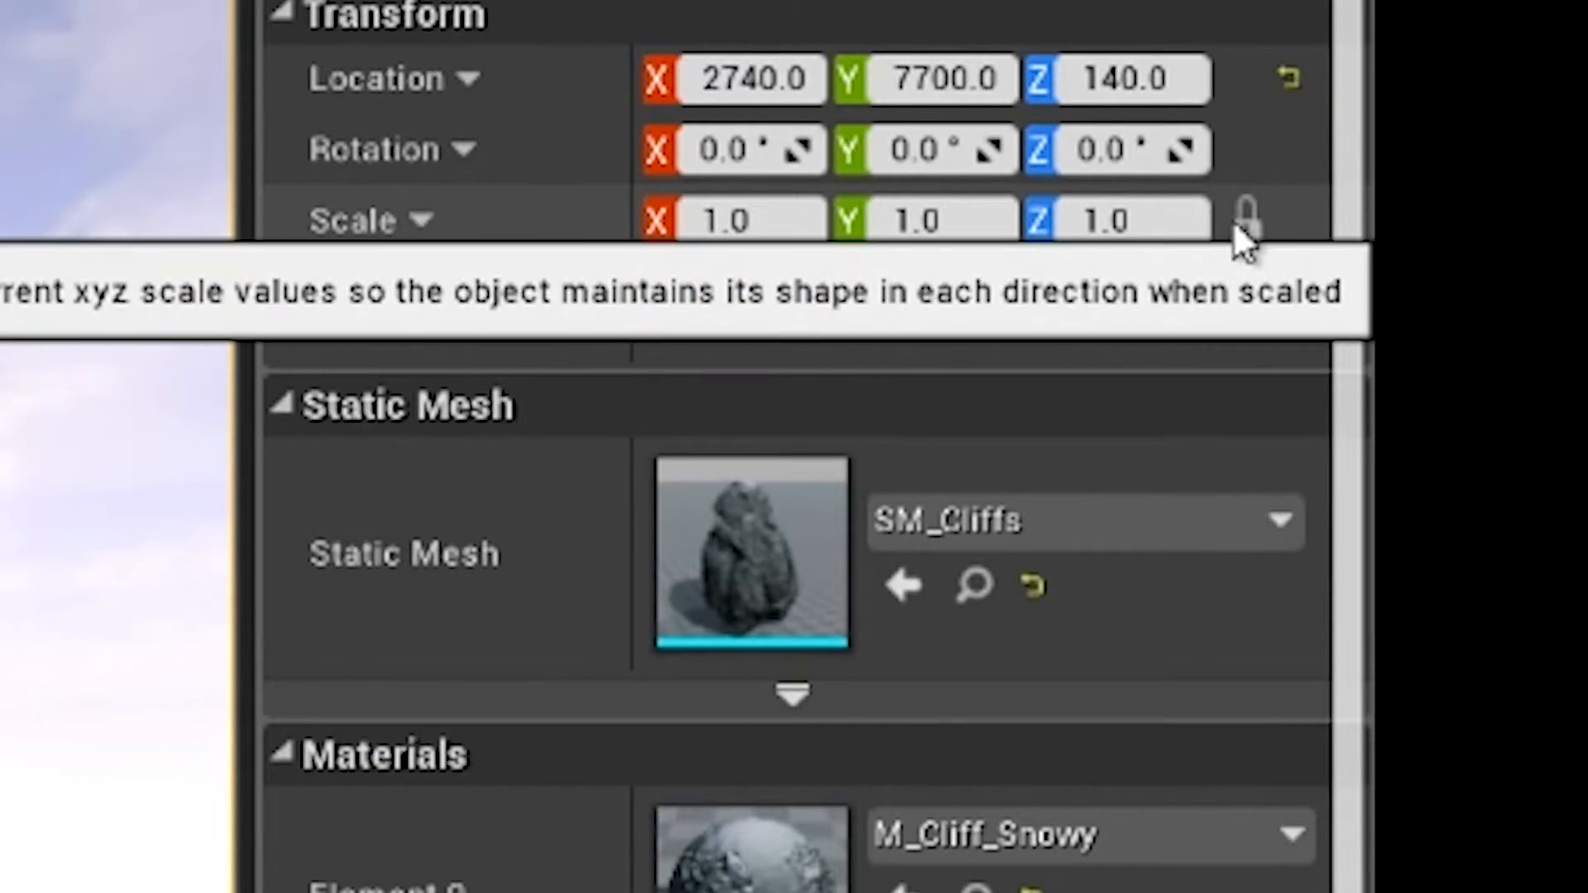
Step: Lock the cliff's scale proportions and set its scale to 3
{"action": "left_click", "coordinate": [1471, 410]}
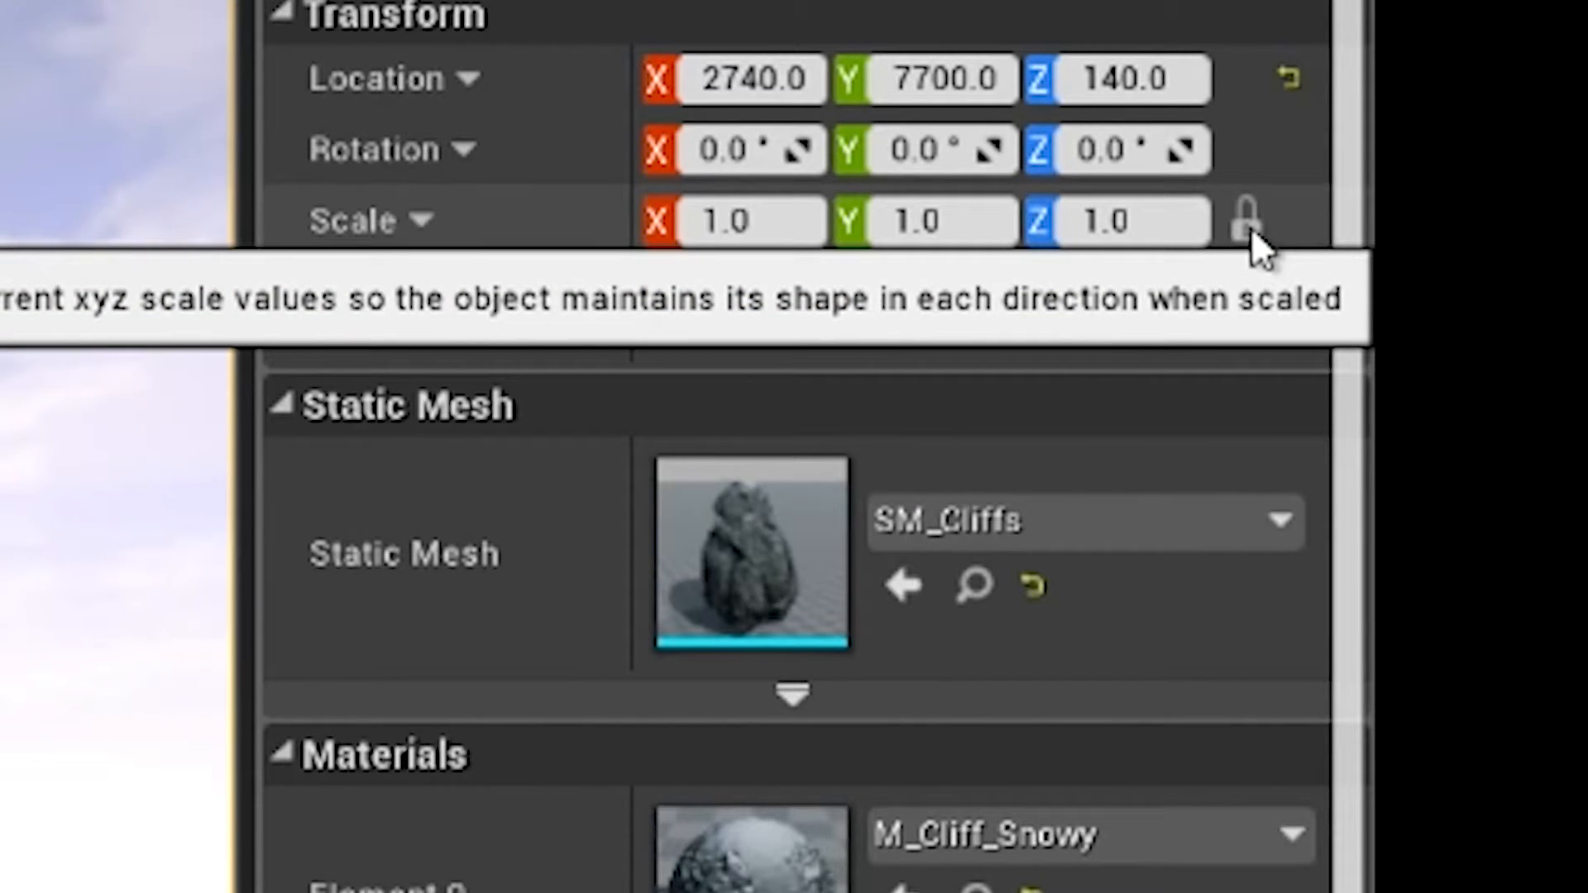
{"action": "left_click", "coordinate": [1249, 223]}
{"action": "left_click", "coordinate": [772, 219]}
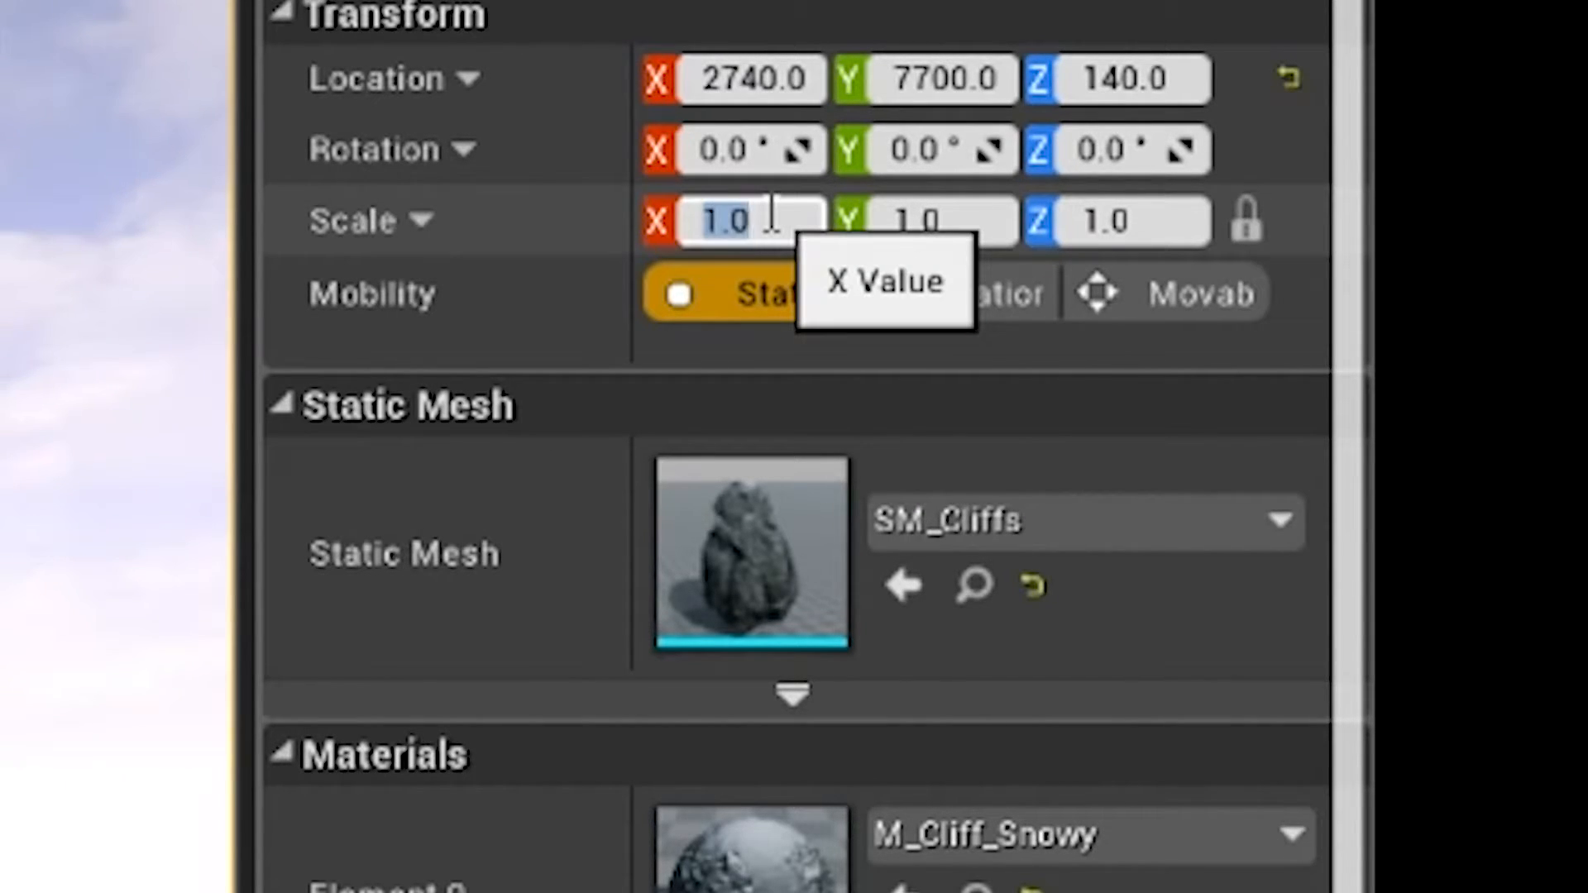
{"action": "key", "text": "Return"}
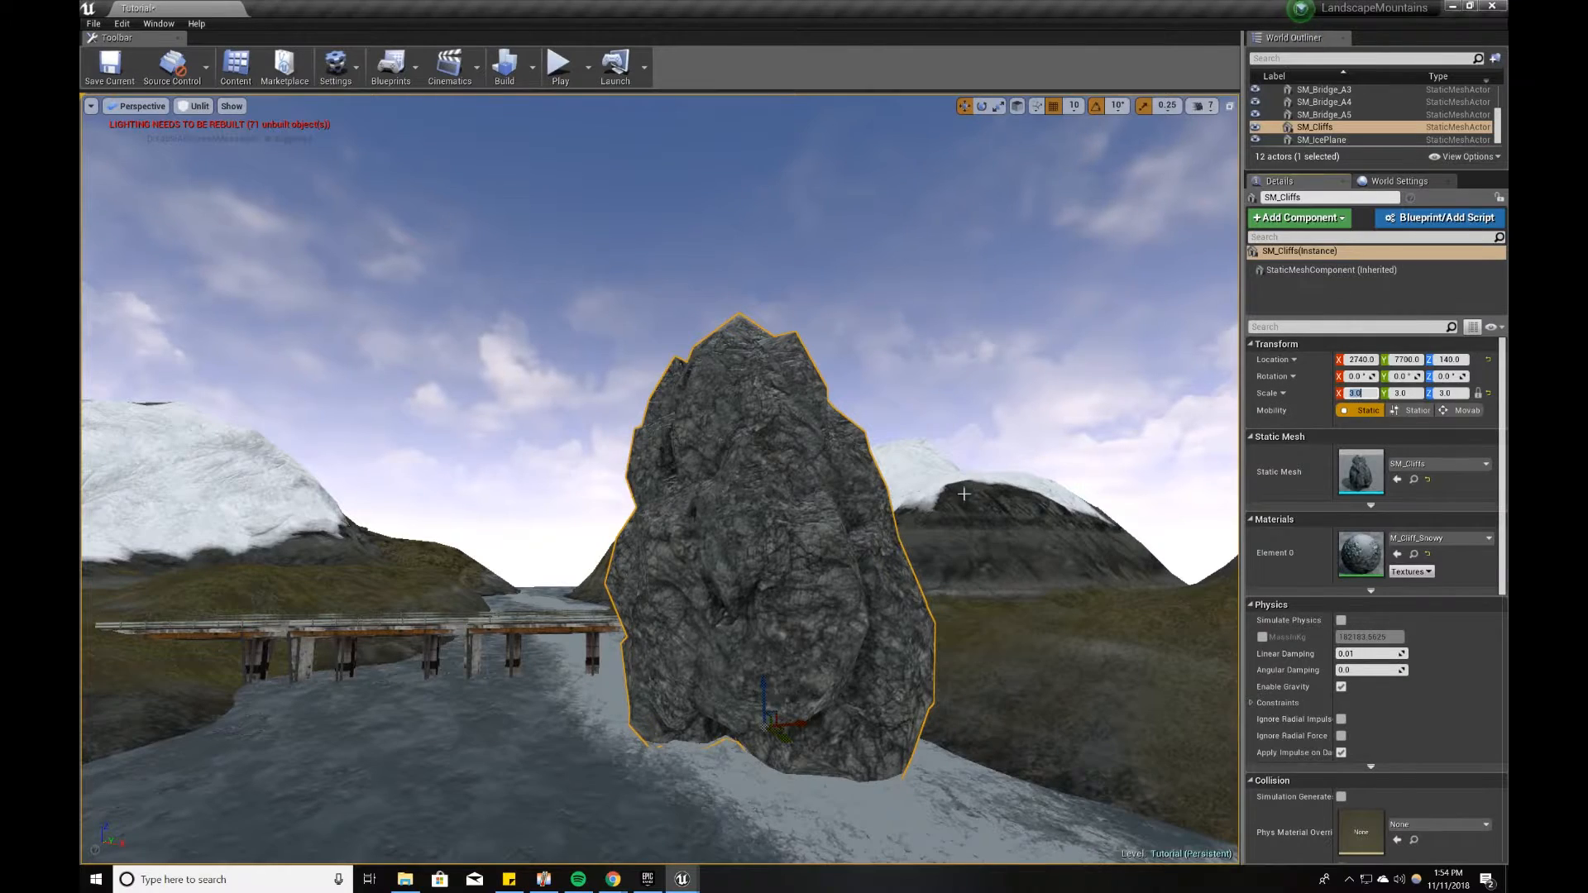
Step: Move the cliff past the bridge to the far riverbank beside the mountain, at X 5590, Z -110
{"action": "key", "text": "a"}
{"action": "right_click_drag", "start_coordinate": [964, 494], "coordinate": [1075, 496]}
{"action": "left_click_drag", "start_coordinate": [1009, 712], "coordinate": [533, 618]}
{"action": "right_click_drag", "start_coordinate": [534, 618], "coordinate": [484, 611]}
{"action": "key", "text": "w"}
{"action": "right_click_drag", "start_coordinate": [695, 767], "coordinate": [685, 767]}
{"action": "key", "text": "w"}
{"action": "left_click_drag", "start_coordinate": [623, 785], "coordinate": [519, 570], "text": "shift"}
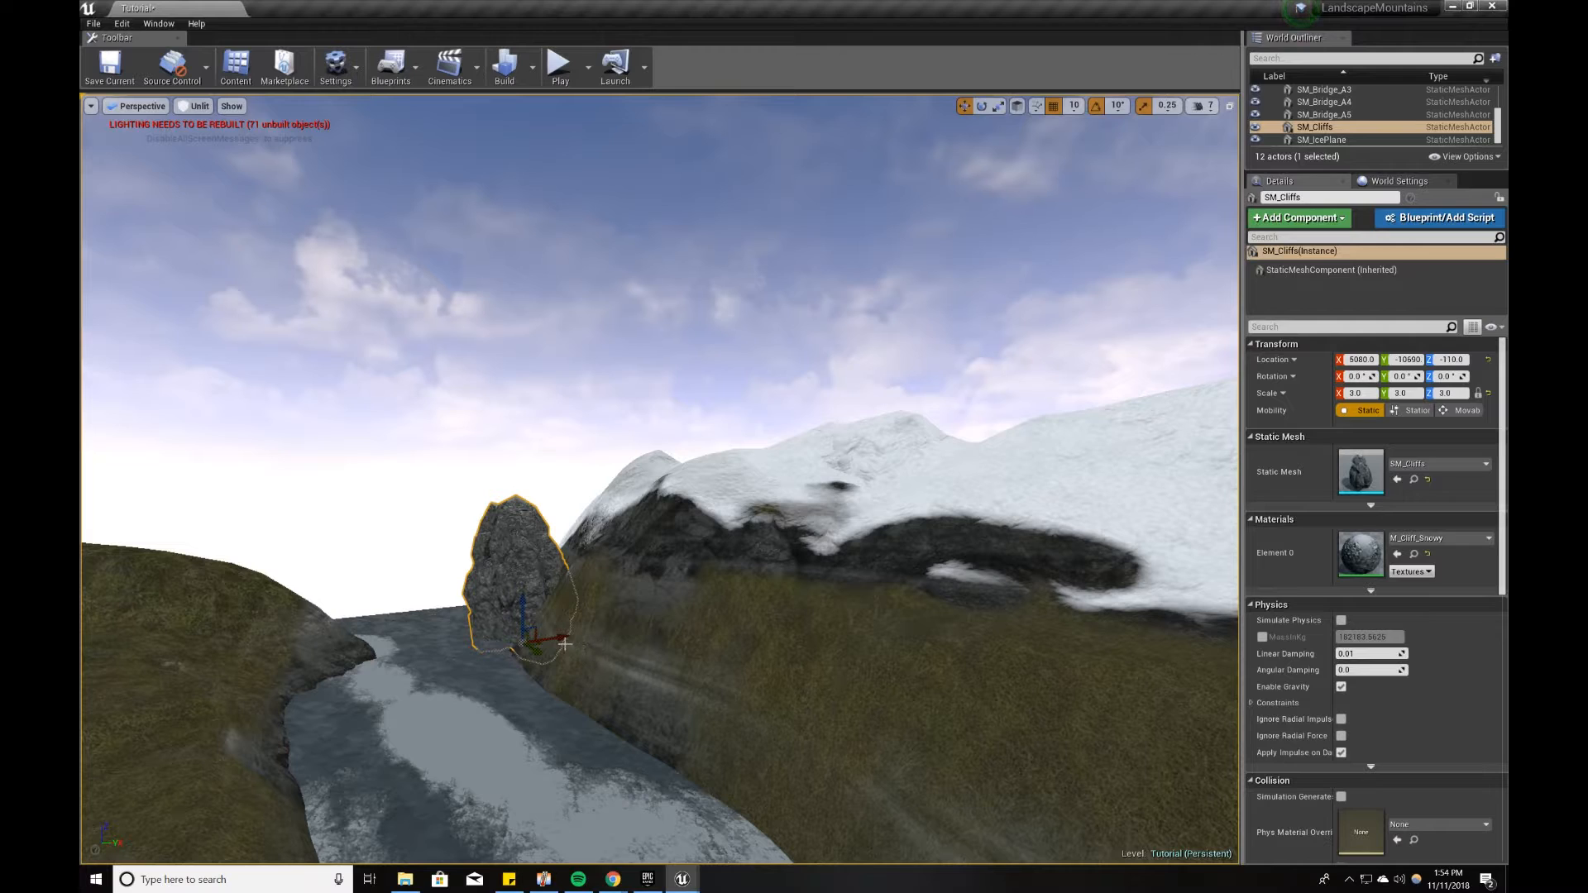
{"action": "left_click_drag", "start_coordinate": [566, 643], "coordinate": [584, 639]}
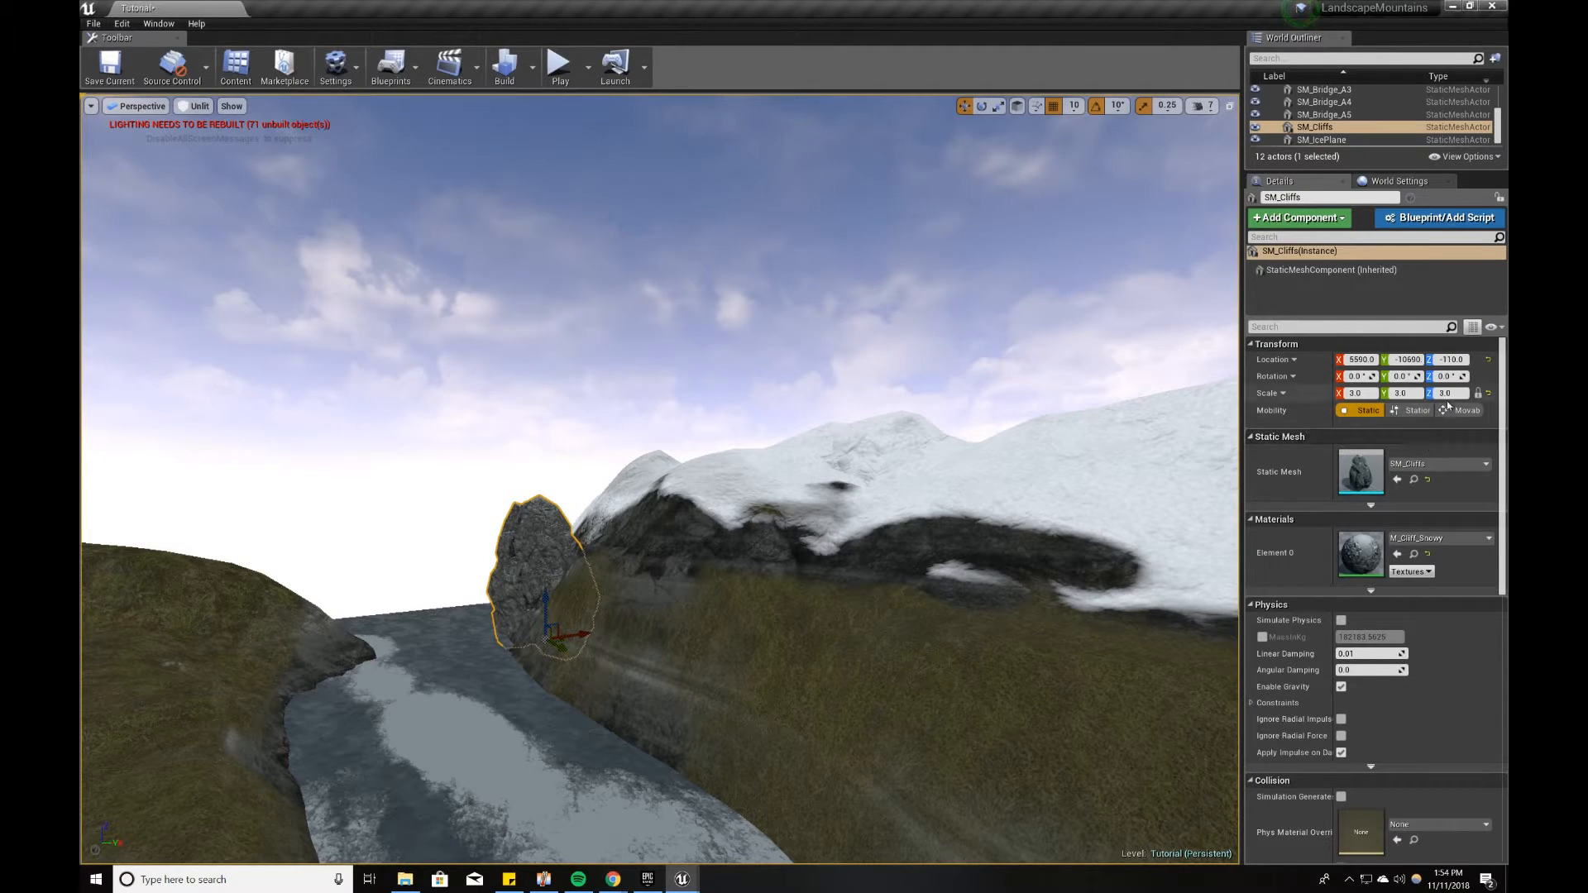
Step: Set the cliff's scale to 5 and tilt it to -20° about Y against the mountainside
{"action": "left_click", "coordinate": [1370, 395]}
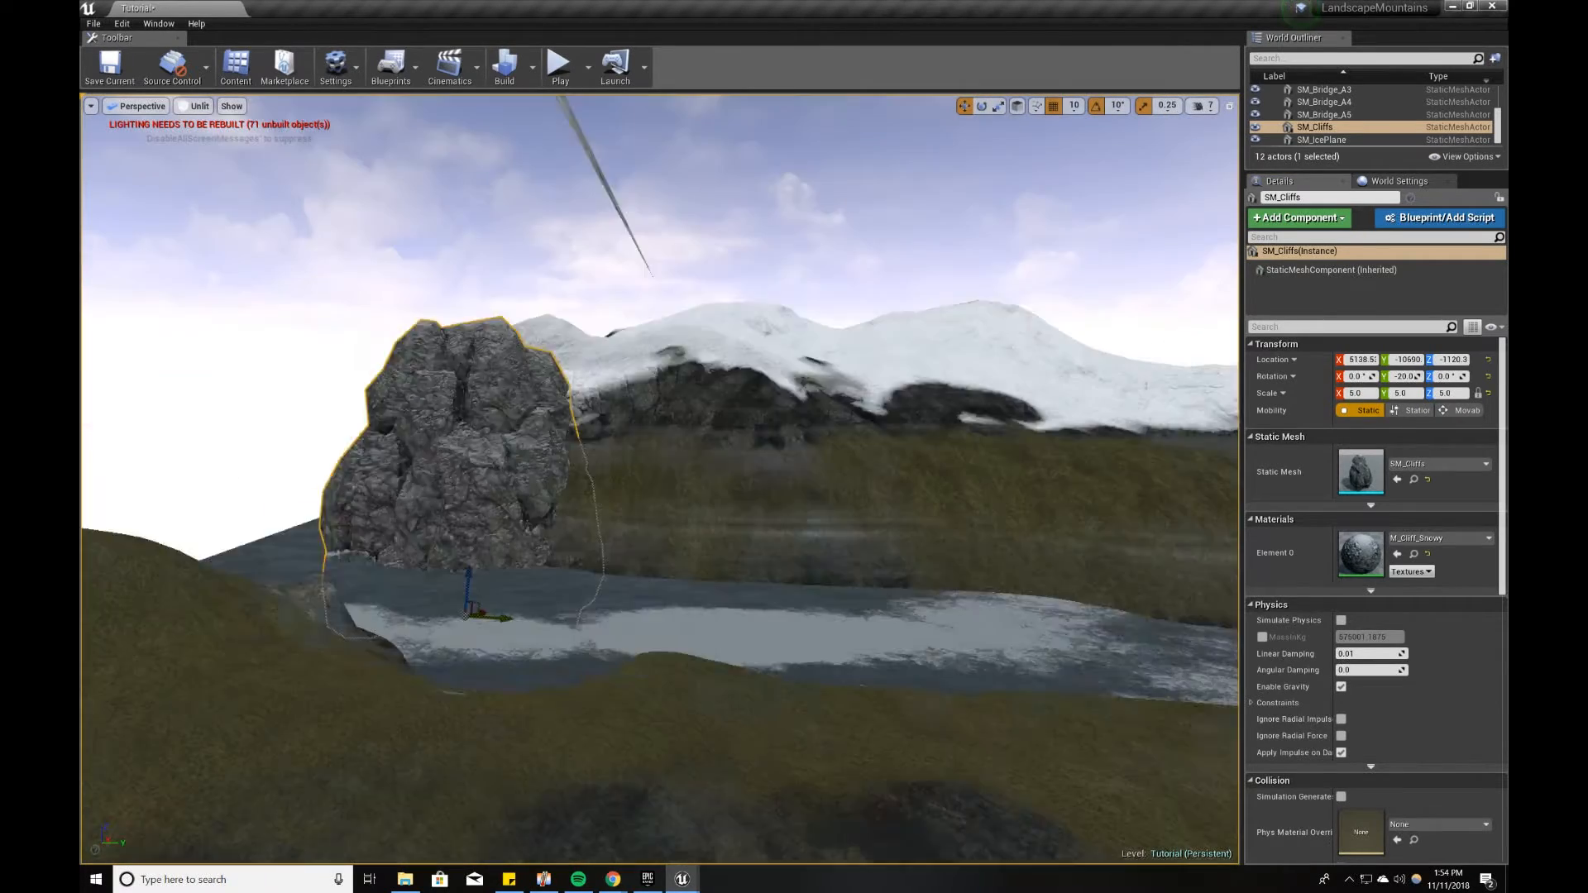
{"action": "right_click_drag", "start_coordinate": [662, 496], "coordinate": [579, 497]}
Step: Duplicate the cliff, place the copy behind the first at Y -13060, and rotate it to about -10° around Y
{"action": "left_click_drag", "start_coordinate": [662, 662], "coordinate": [496, 662], "text": "alt"}
{"action": "right_click_drag", "start_coordinate": [579, 496], "coordinate": [645, 497]}
{"action": "key", "text": "e"}
{"action": "left_click_drag", "start_coordinate": [438, 570], "coordinate": [463, 600]}
{"action": "right_click_drag", "start_coordinate": [662, 496], "coordinate": [538, 497]}
{"action": "key", "text": "w"}
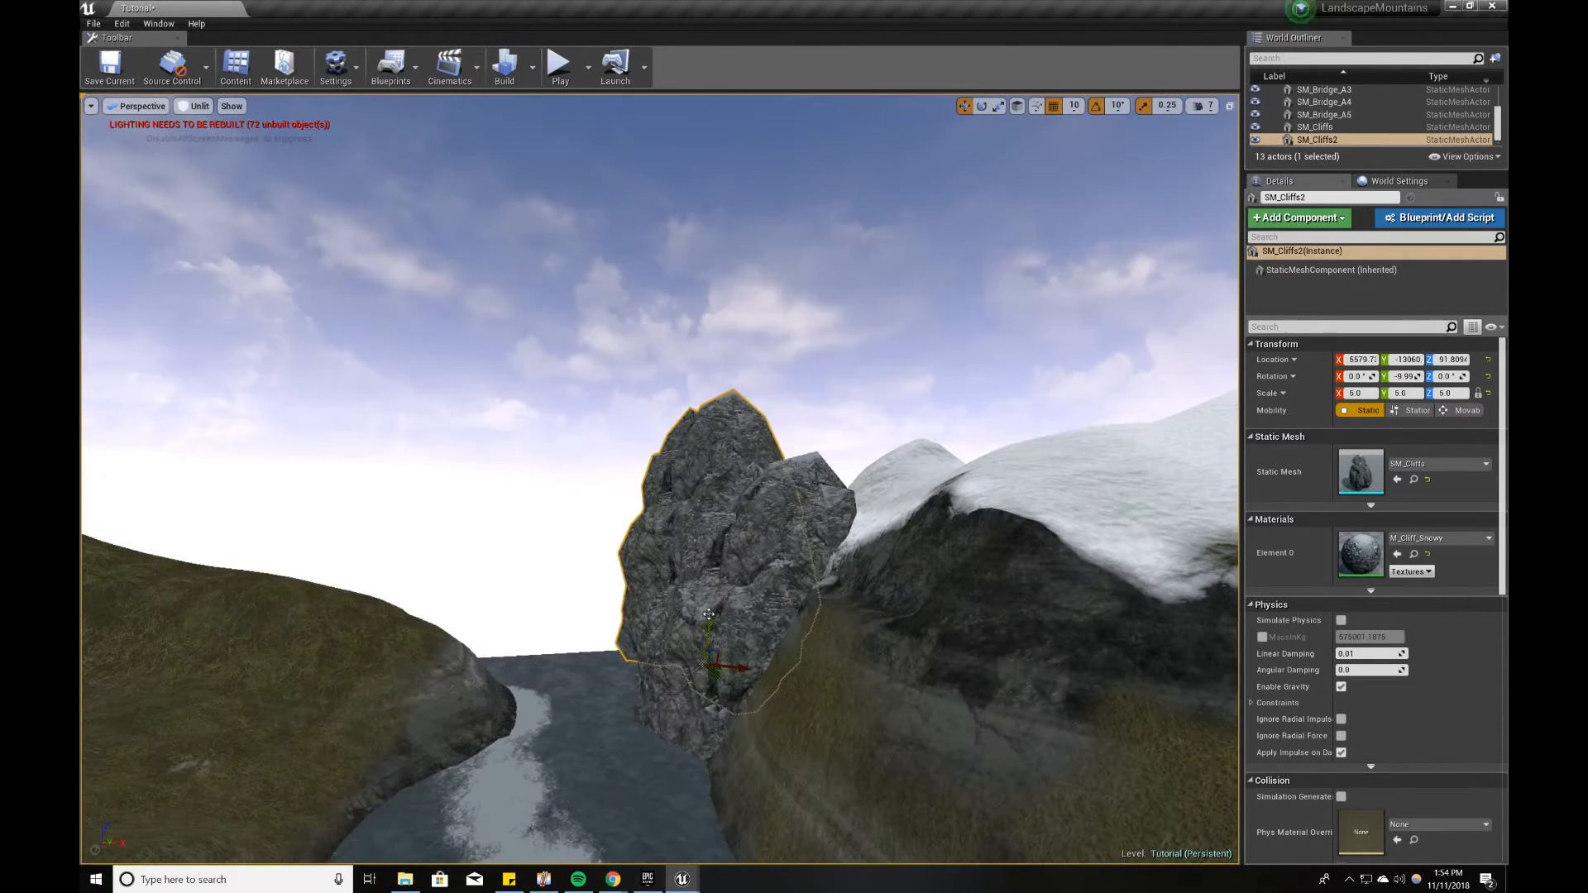
Step: Scale the duplicated cliff to 10 and push it into the mountainside at about X 9086, Z -1328
{"action": "left_click_drag", "start_coordinate": [733, 716], "coordinate": [815, 719]}
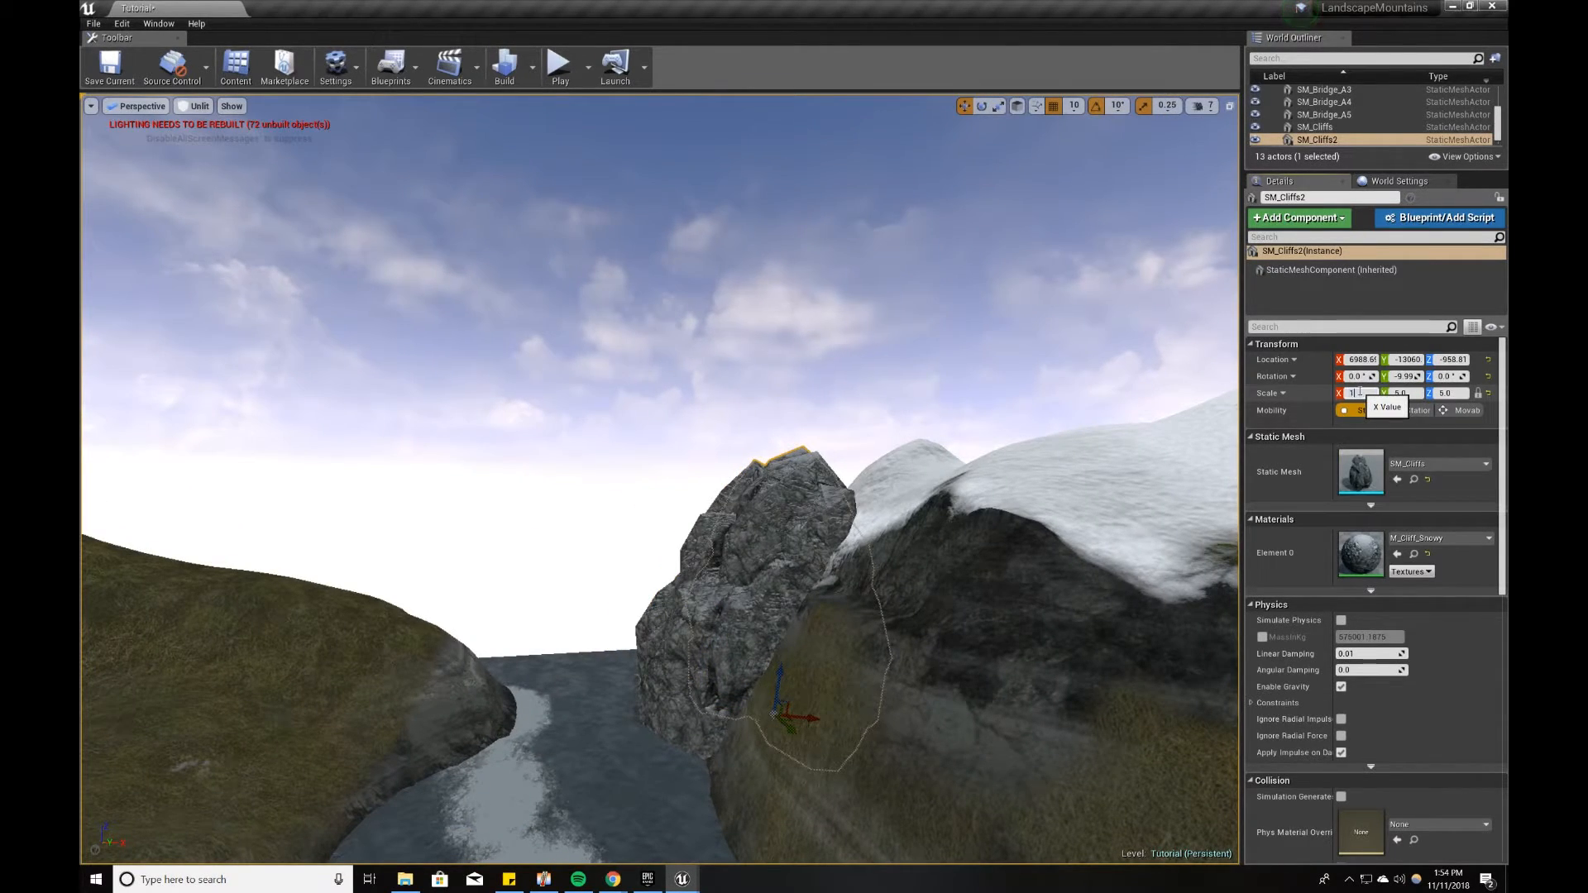
{"action": "type", "text": "10"}
{"action": "key", "text": "Return"}
{"action": "left_click_drag", "start_coordinate": [807, 717], "coordinate": [903, 713]}
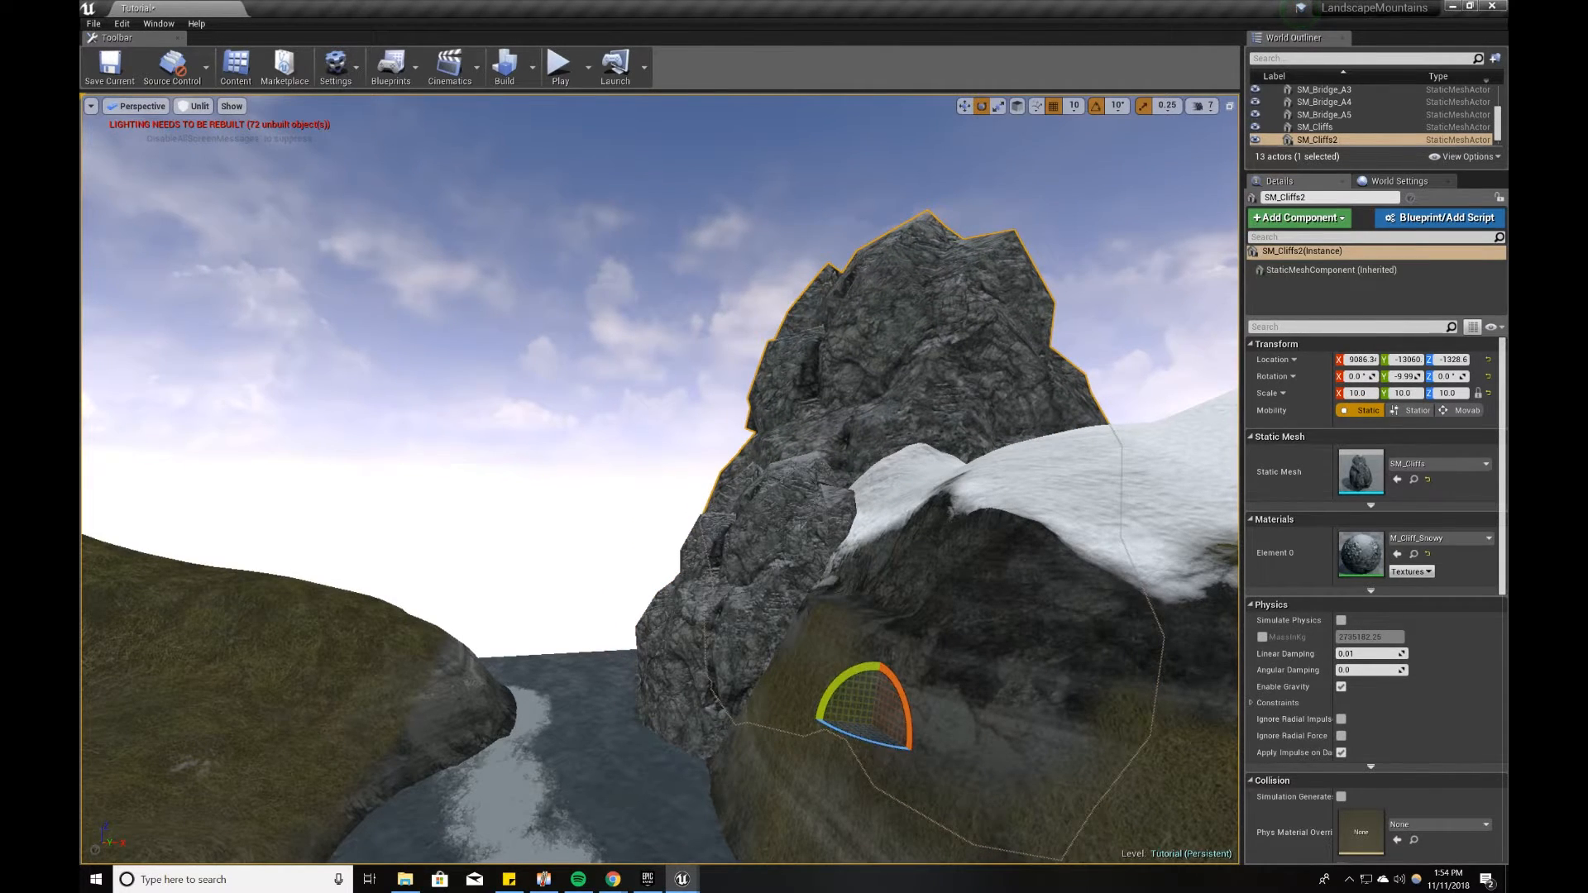
Step: Rotate the large cliff to about X -3.5°, Y -7.6°, Z -40.4° and move it to about X 10424, Y -11553, Z -1016
{"action": "right_click_drag", "start_coordinate": [662, 496], "coordinate": [628, 500]}
{"action": "left_click_drag", "start_coordinate": [828, 736], "coordinate": [984, 852]}
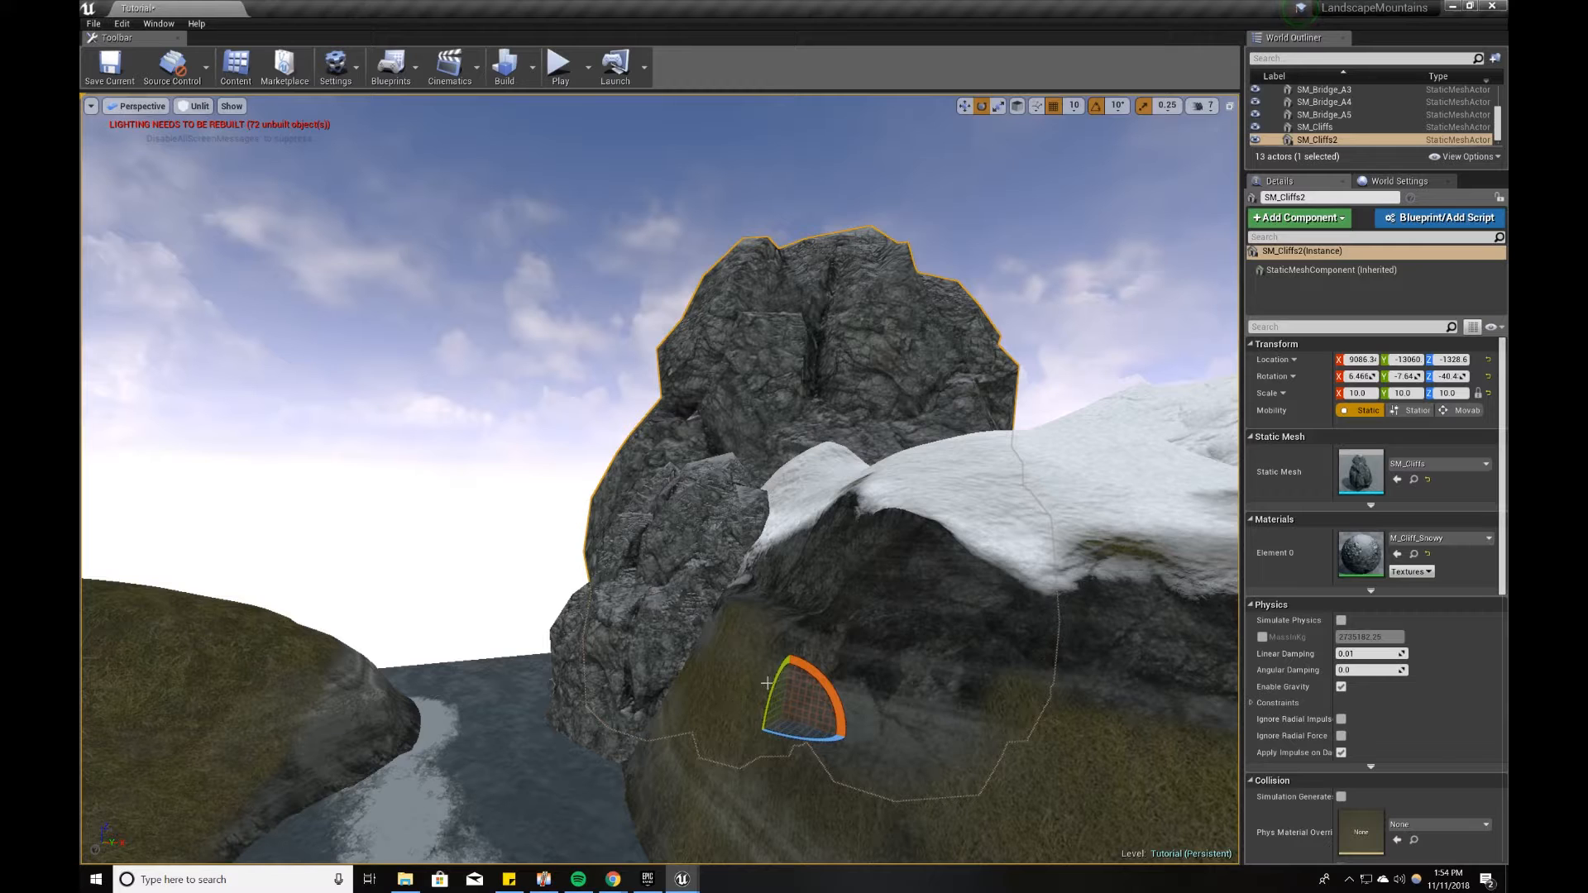
{"action": "left_click_drag", "start_coordinate": [809, 675], "coordinate": [778, 639]}
{"action": "right_click_drag", "start_coordinate": [778, 638], "coordinate": [796, 637]}
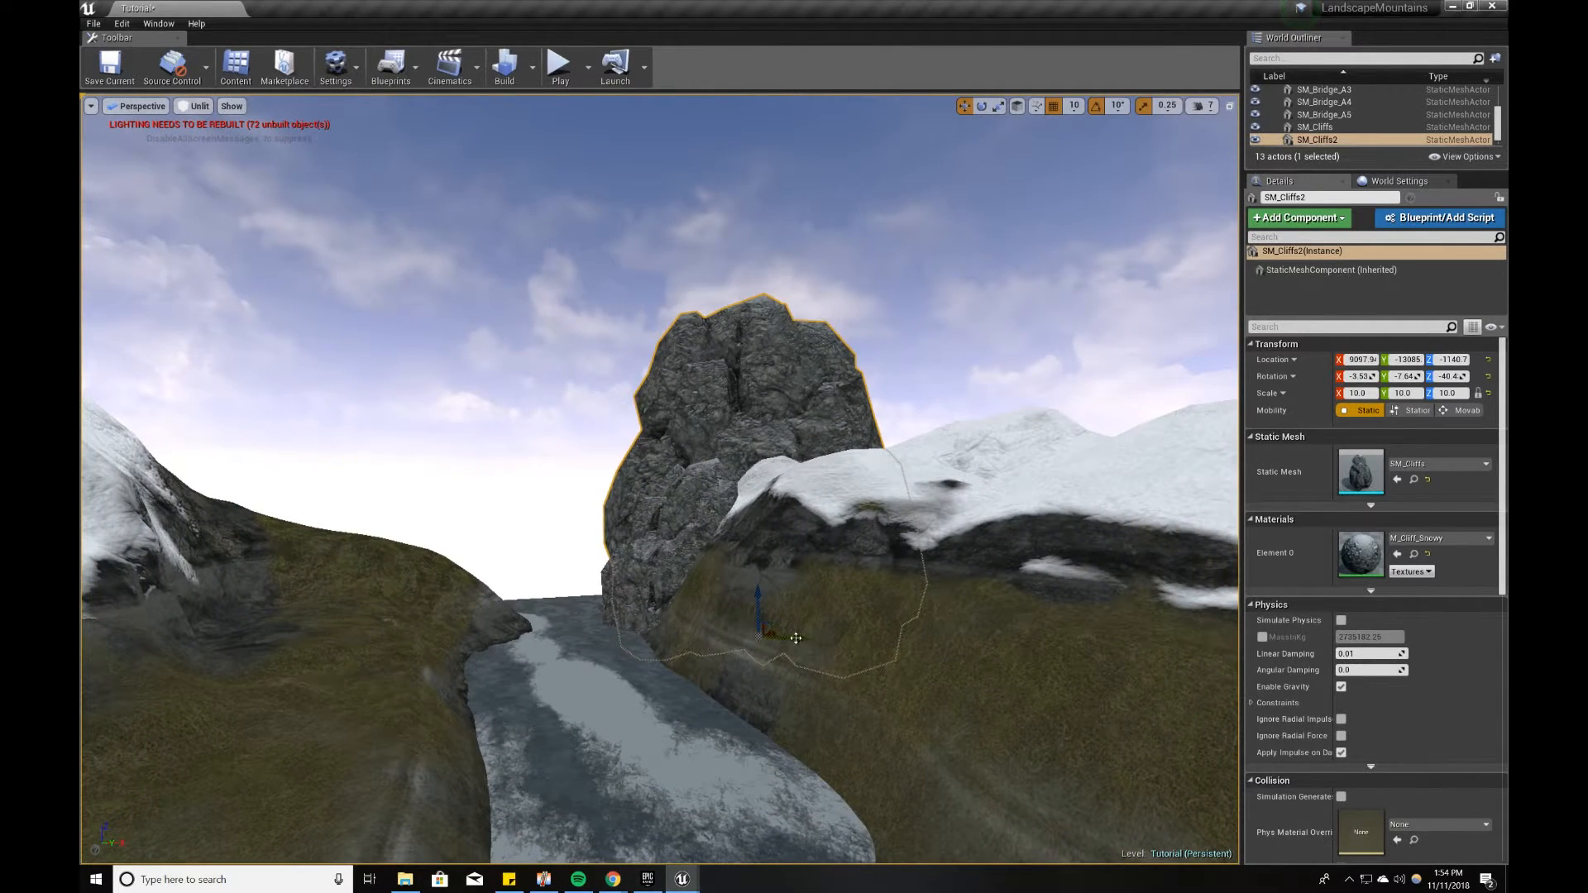
{"action": "right_click_drag", "start_coordinate": [853, 638], "coordinate": [820, 639]}
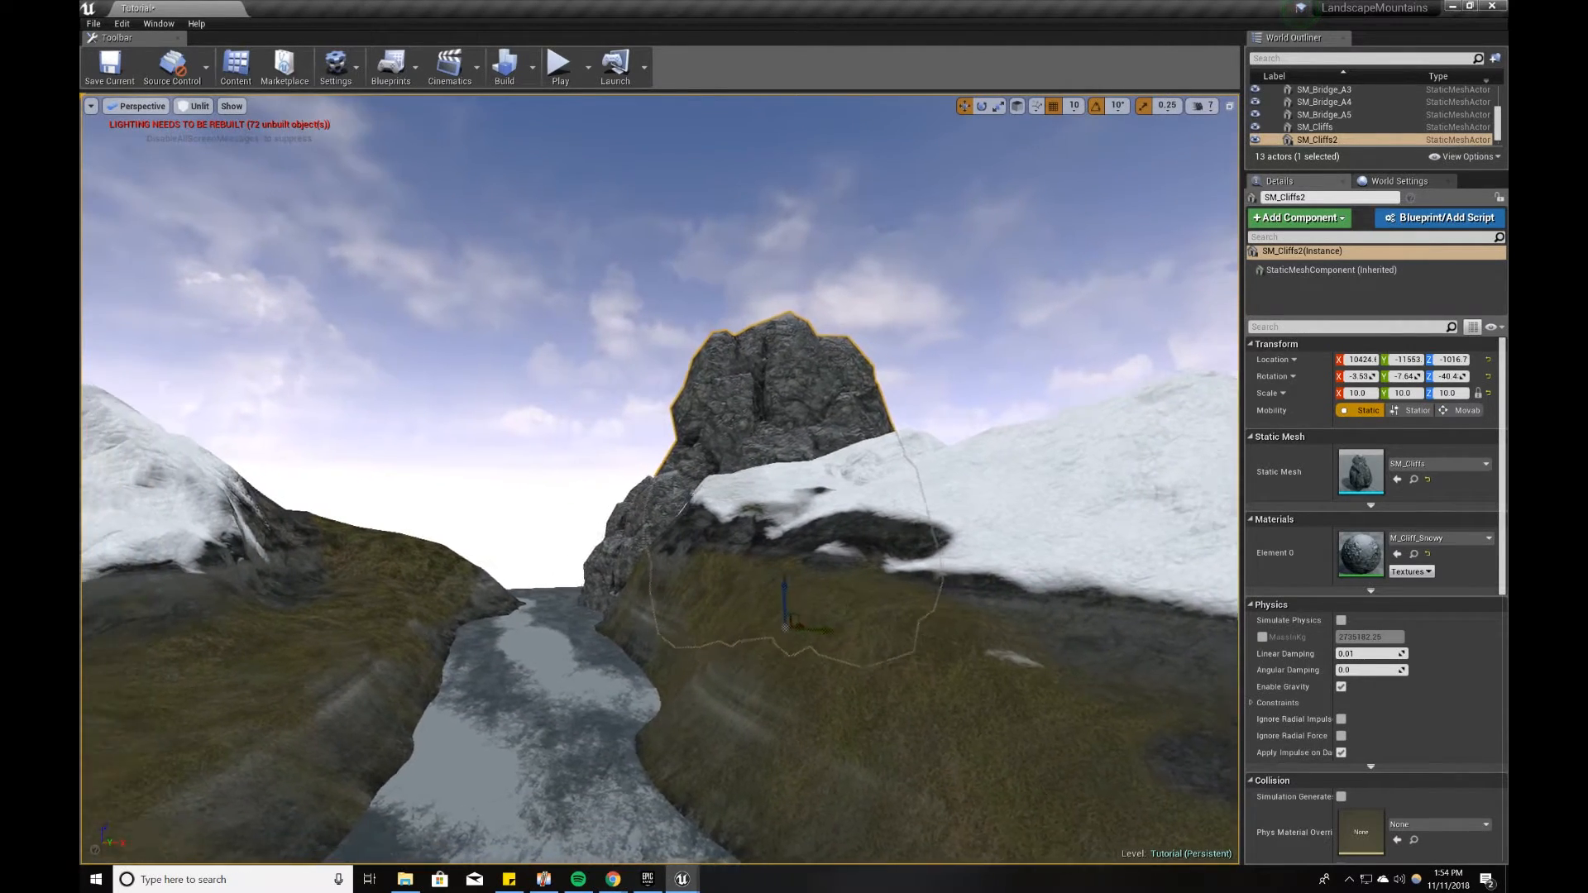
Step: Reposition the large tilted cliff in the mountainside to about X 10296, Y -10059, Z -919
{"action": "left_click_drag", "start_coordinate": [785, 627], "coordinate": [745, 637]}
{"action": "right_click_drag", "start_coordinate": [744, 637], "coordinate": [648, 666]}
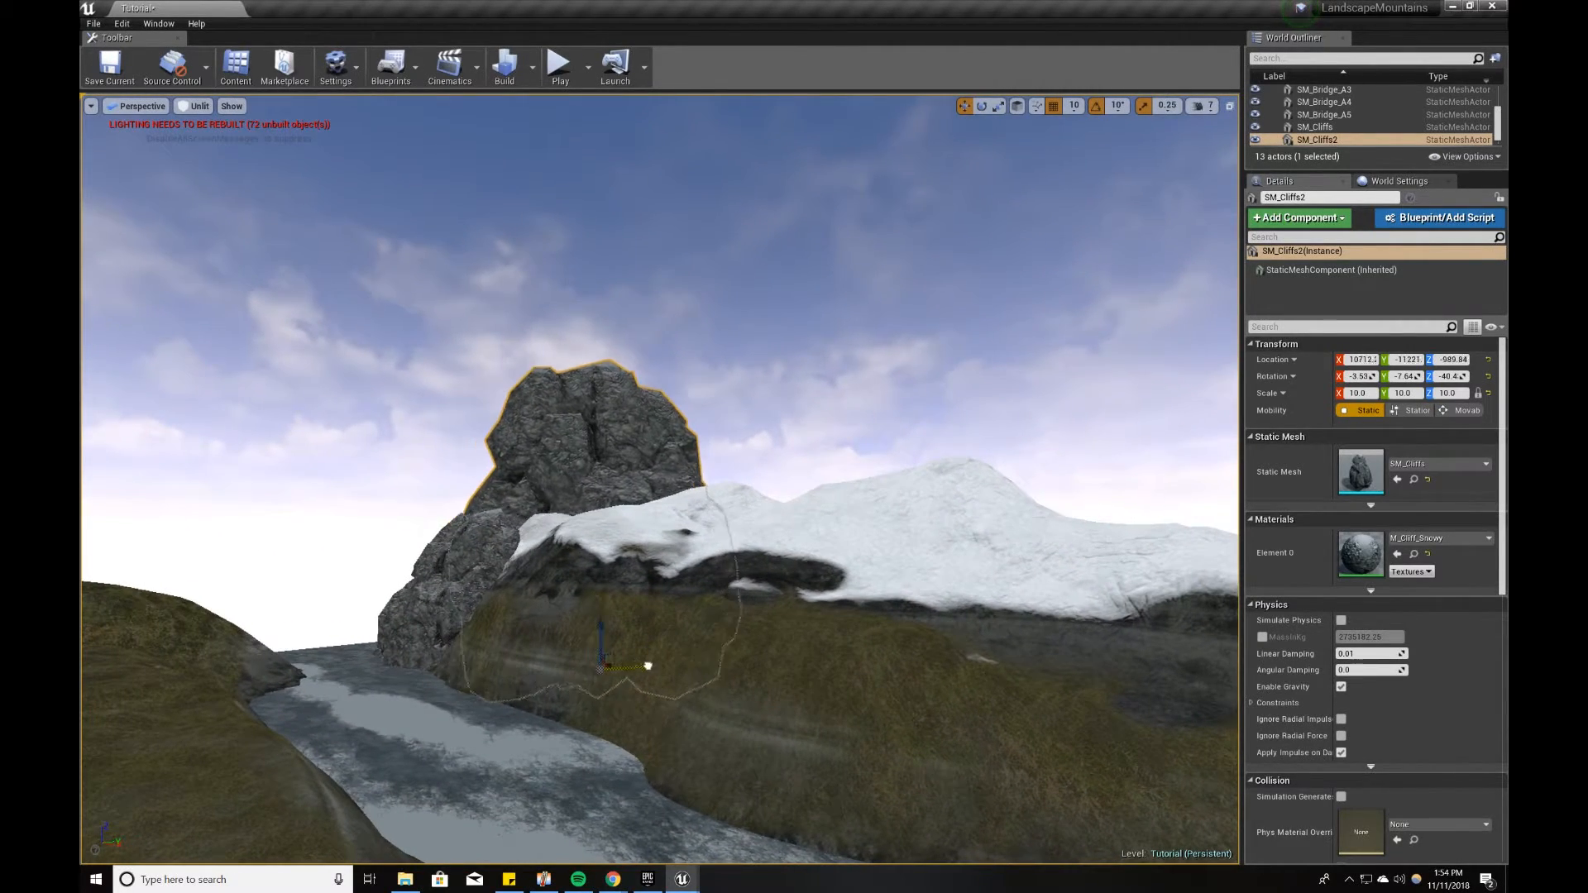
{"action": "left_click_drag", "start_coordinate": [648, 666], "coordinate": [668, 667]}
{"action": "right_click_drag", "start_coordinate": [673, 668], "coordinate": [722, 610]}
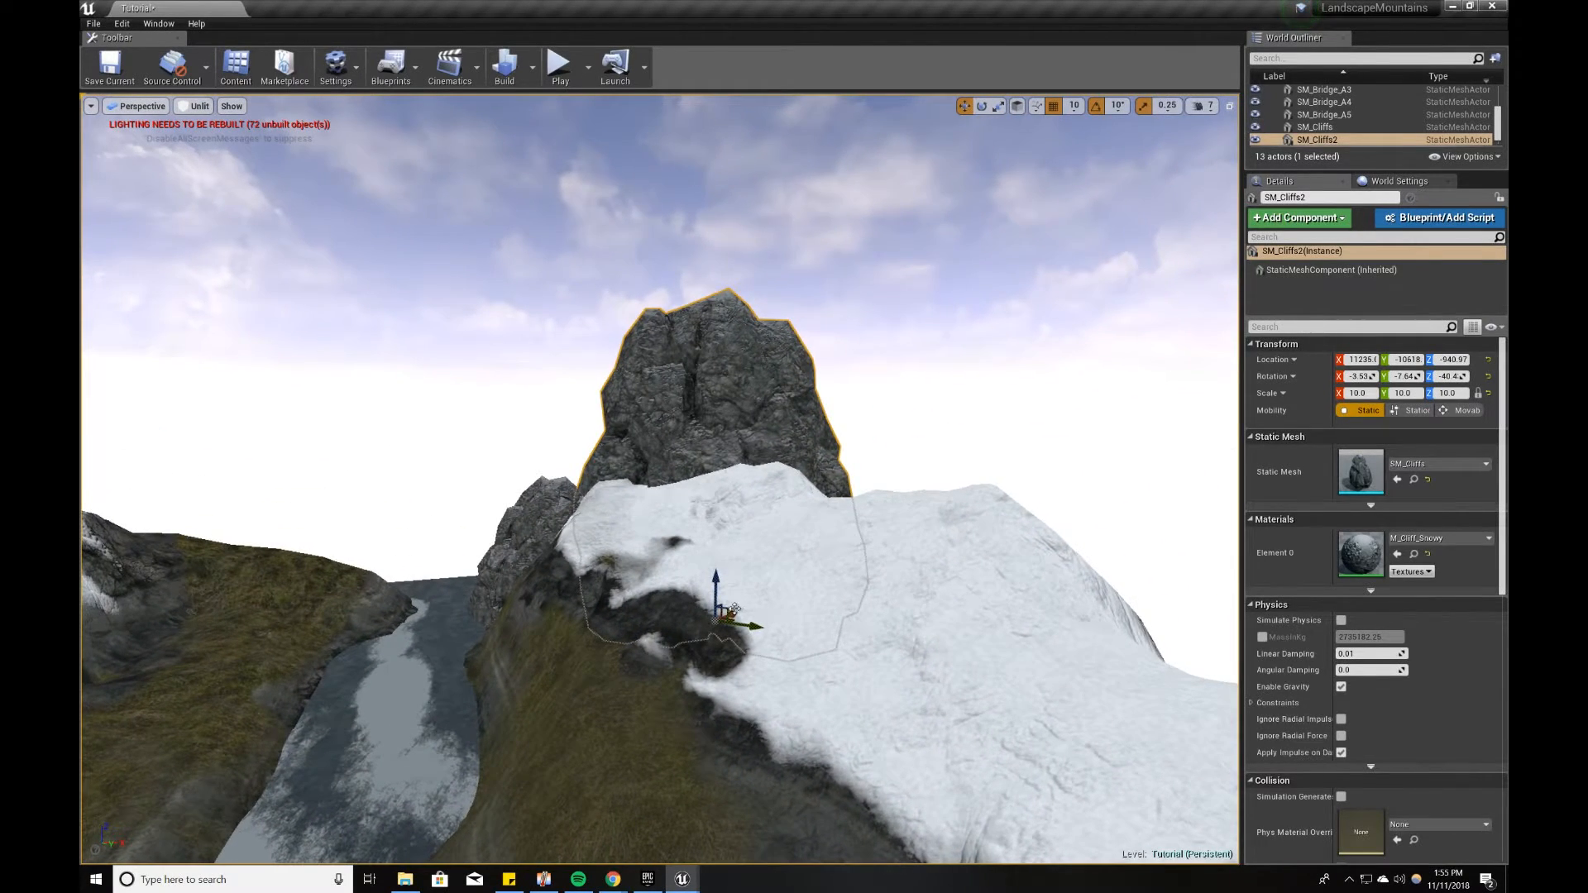
{"action": "left_click_drag", "start_coordinate": [719, 615], "coordinate": [723, 614]}
{"action": "right_click_drag", "start_coordinate": [723, 614], "coordinate": [667, 688]}
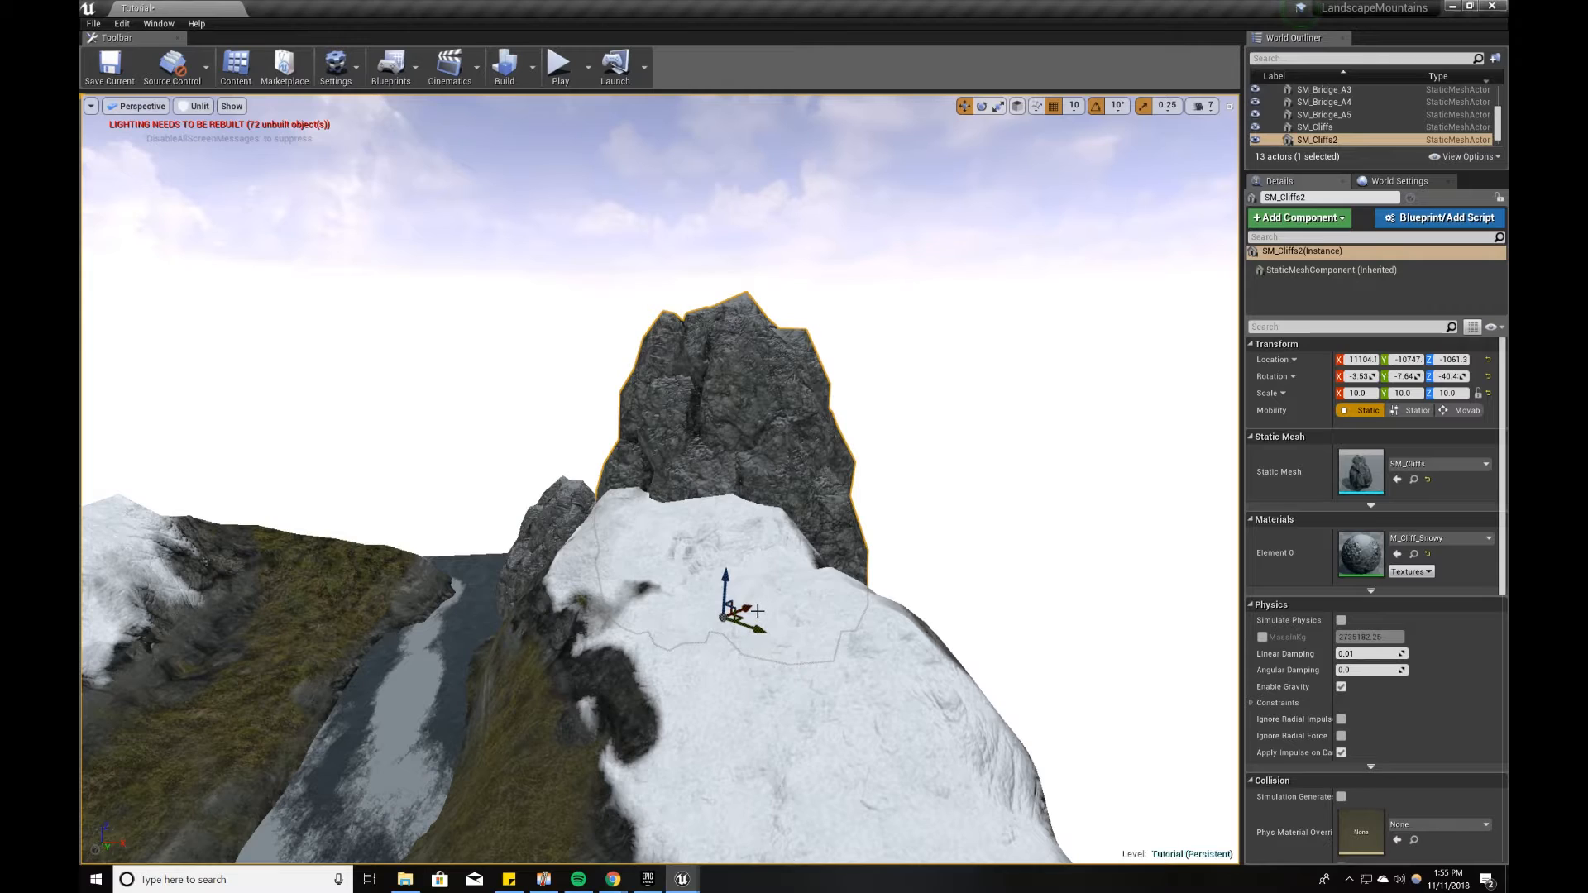
{"action": "right_click_drag", "start_coordinate": [730, 613], "coordinate": [619, 655]}
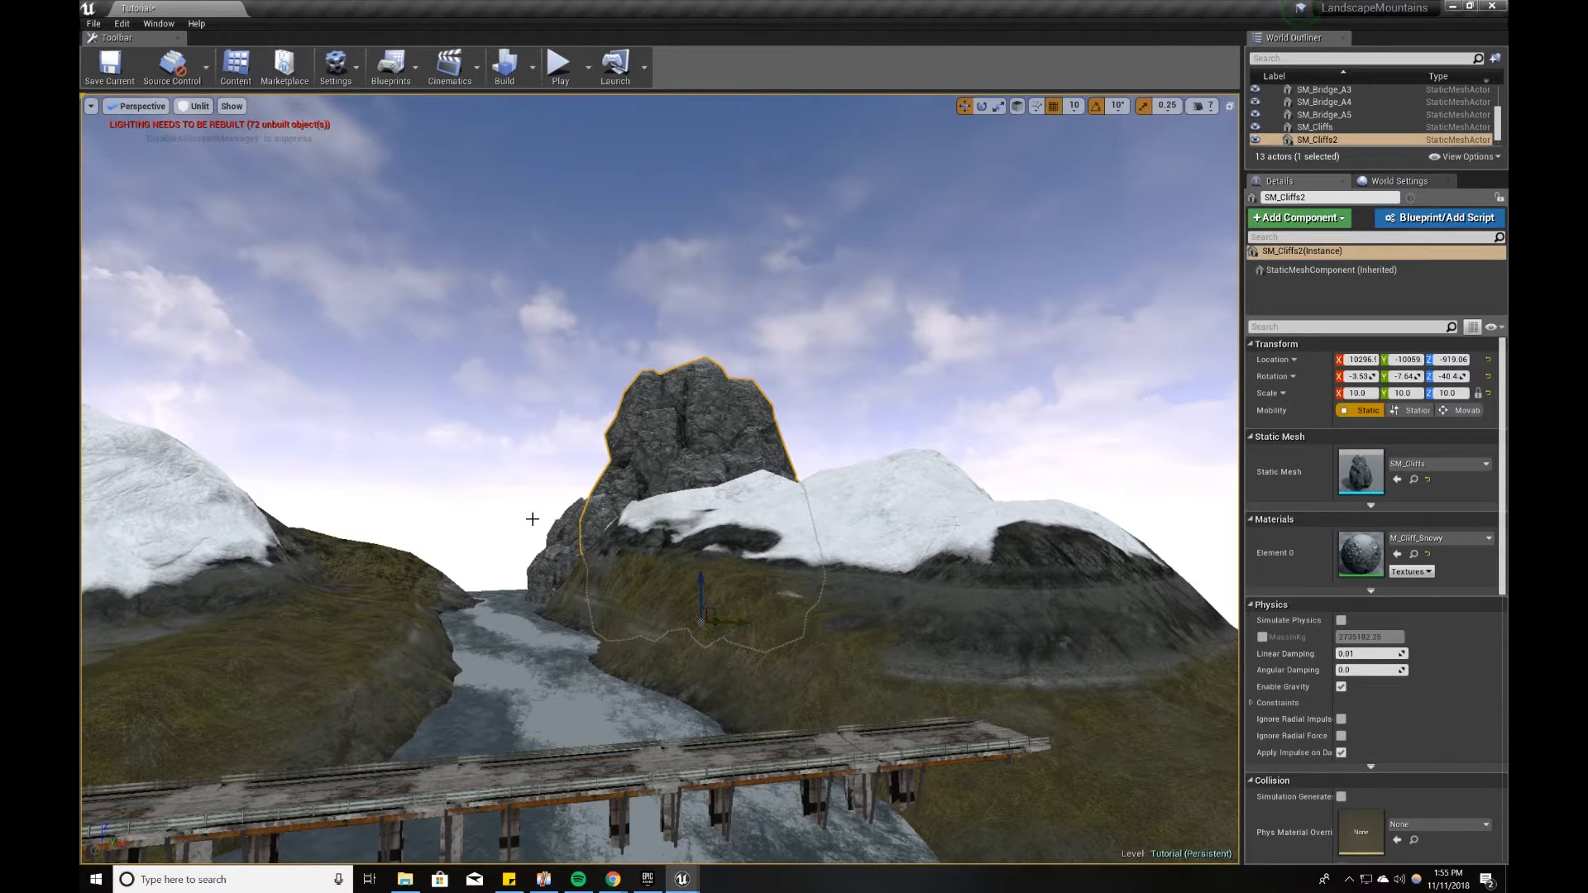
{"action": "right_click_drag", "start_coordinate": [532, 520], "coordinate": [700, 485]}
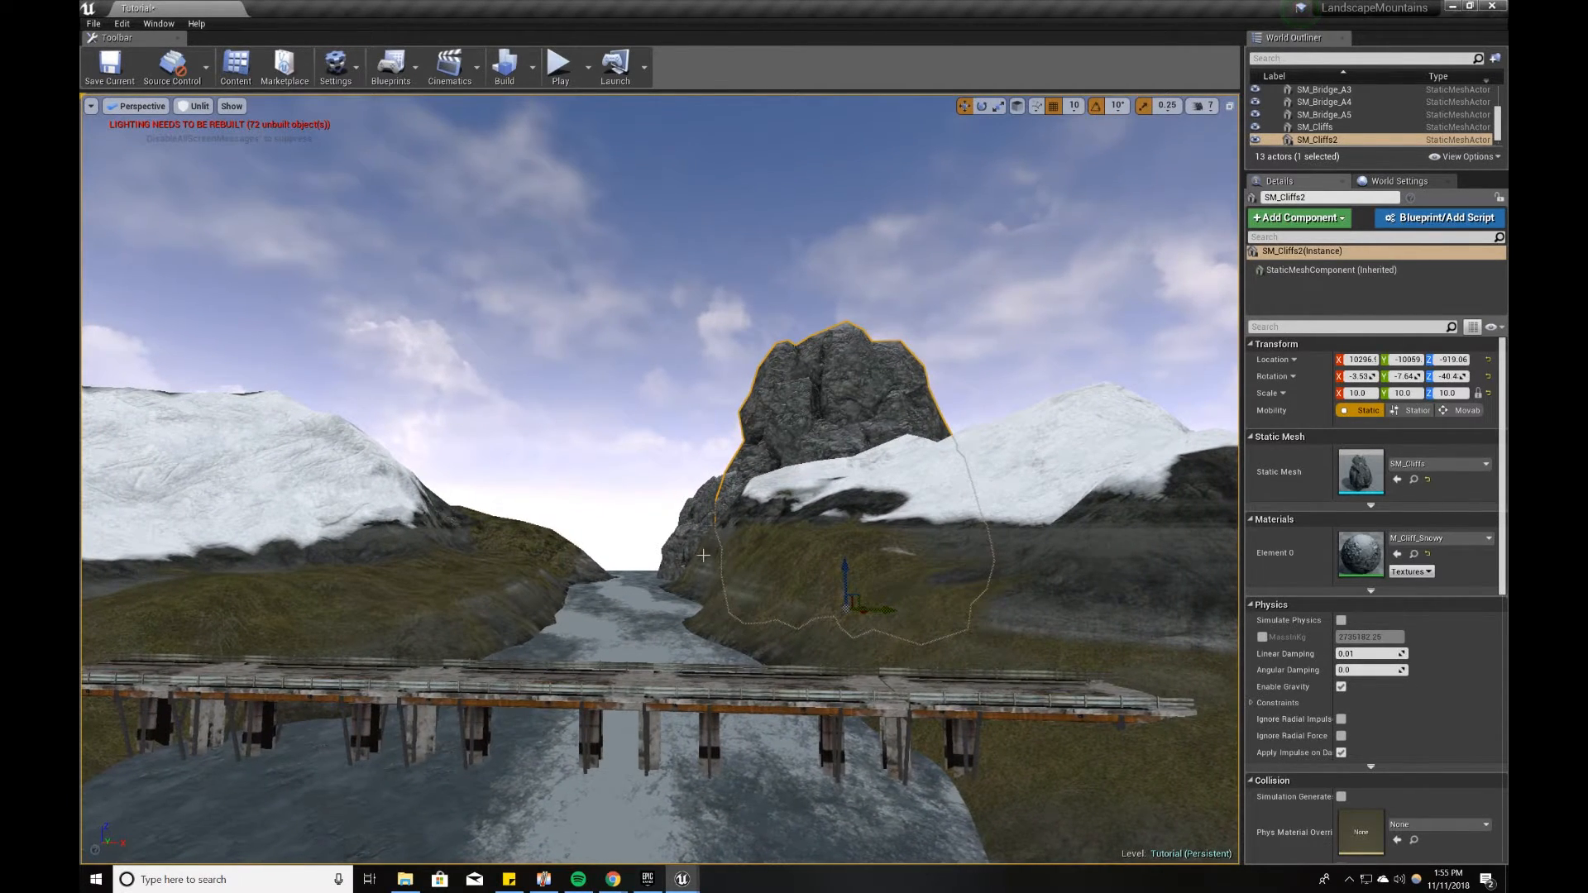
Step: Duplicate the large cliff across the river to about X -1830, Y -9853, Z -2053 and rotate it to about X -54°, Y 10°, Z -55°
{"action": "left_click_drag", "start_coordinate": [857, 602], "coordinate": [837, 600], "text": "alt"}
{"action": "left_click_drag", "start_coordinate": [883, 604], "coordinate": [489, 616]}
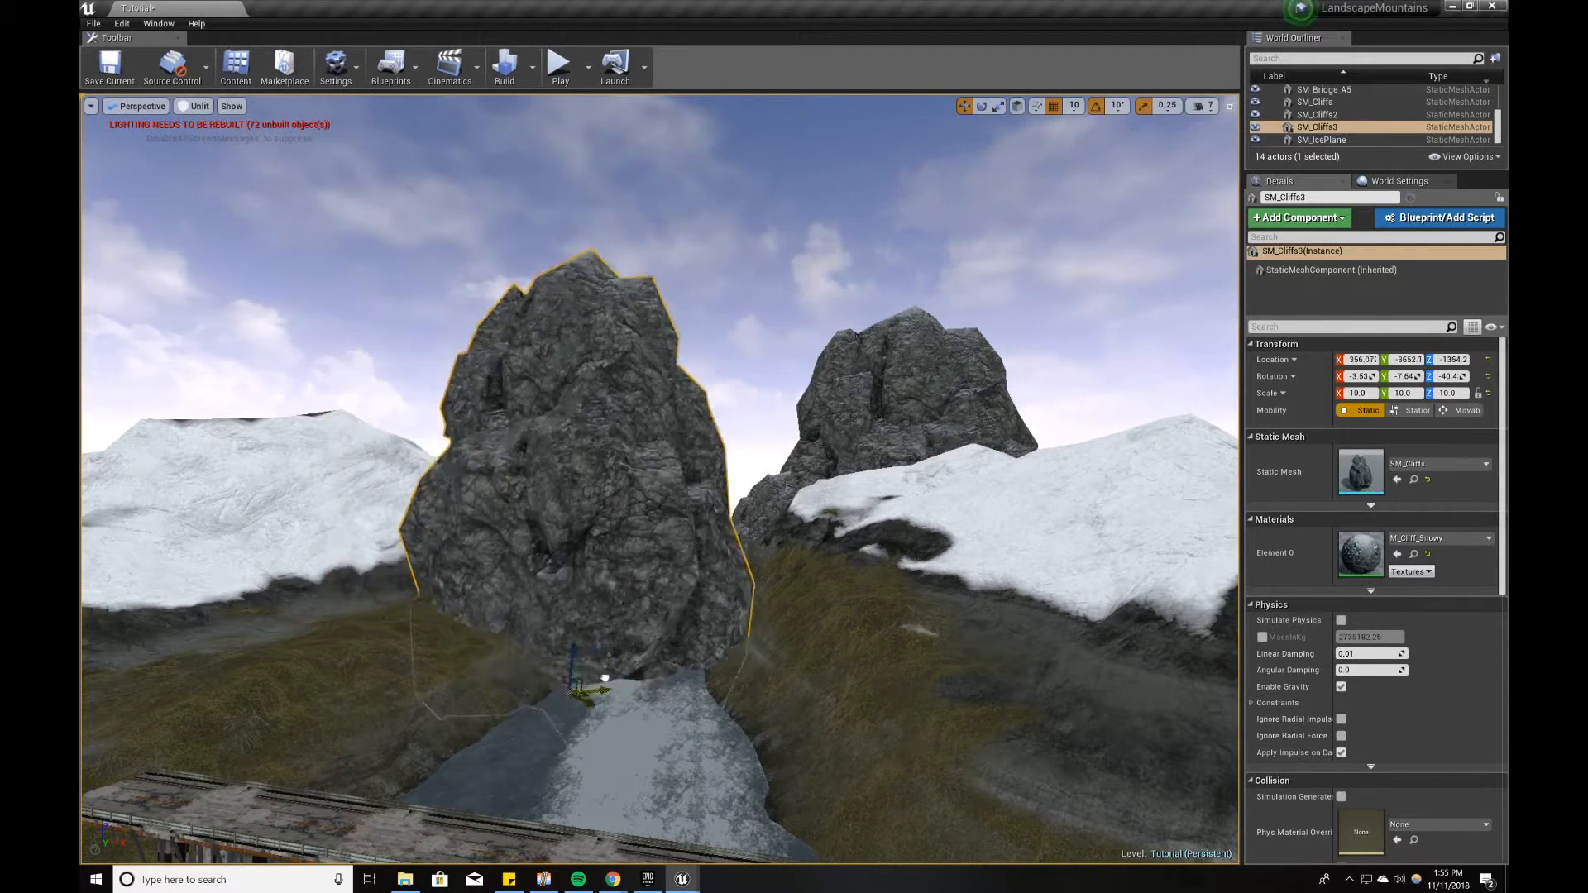
{"action": "key", "text": "e"}
{"action": "right_click_drag", "start_coordinate": [469, 704], "coordinate": [492, 703]}
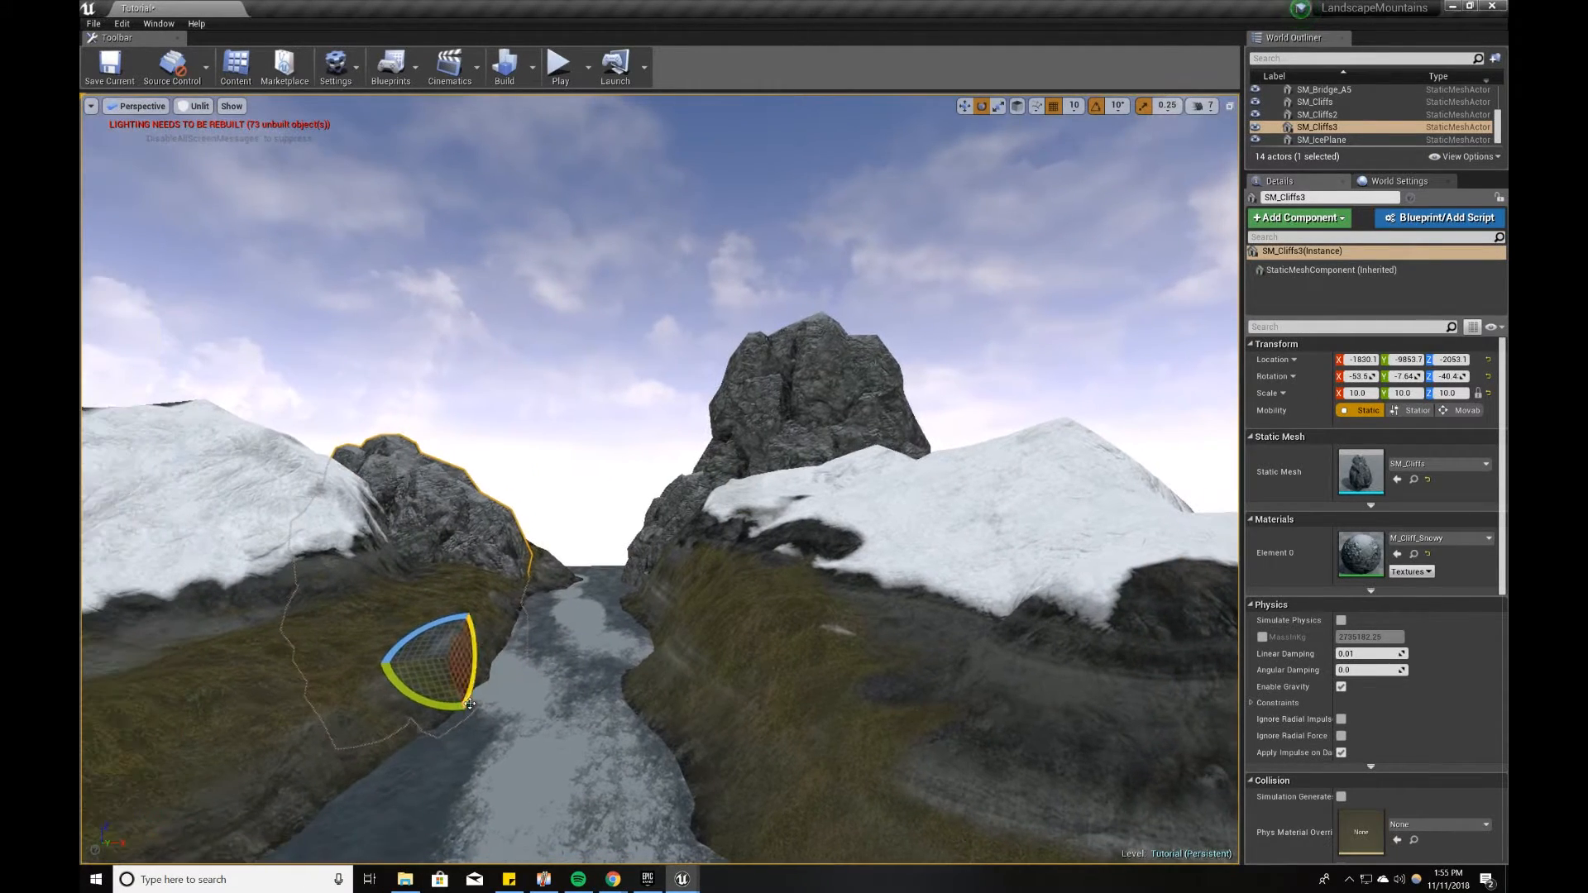
{"action": "left_click_drag", "start_coordinate": [433, 702], "coordinate": [497, 709]}
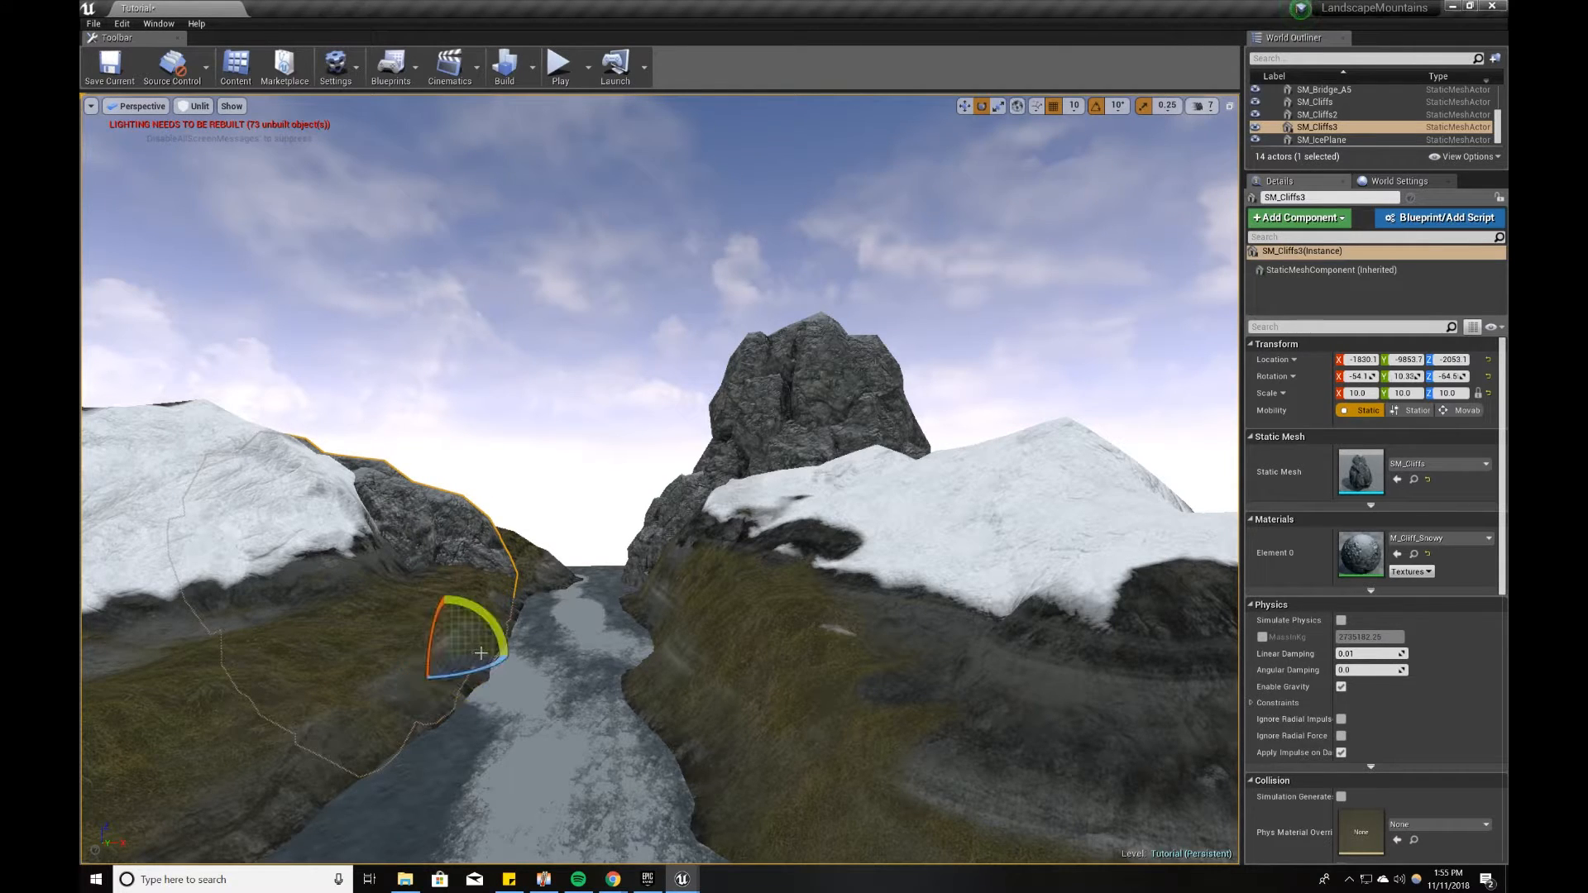
{"action": "left_click_drag", "start_coordinate": [497, 707], "coordinate": [598, 555]}
Step: Duplicate the cliff behind the snowy slope at about X -9070, Y -4343, Z 696, rotated to roughly X -84°, Y 18°, Z -82°
{"action": "mouse_move", "coordinate": [592, 519]}
{"action": "right_mouse_down"}
{"action": "mouse_move", "coordinate": [622, 511]}
{"action": "mouse_move", "coordinate": [592, 519]}
{"action": "right_mouse_up"}
{"action": "key", "text": "s"}
{"action": "left_click_drag", "start_coordinate": [726, 552], "coordinate": [697, 552], "text": "alt"}
{"action": "left_click_drag", "start_coordinate": [497, 512], "coordinate": [507, 513]}
{"action": "right_click_drag", "start_coordinate": [507, 513], "coordinate": [475, 516]}
{"action": "key", "text": "a"}
{"action": "left_click_drag", "start_coordinate": [528, 540], "coordinate": [439, 474]}
{"action": "key", "text": "e"}
{"action": "key", "text": "w"}
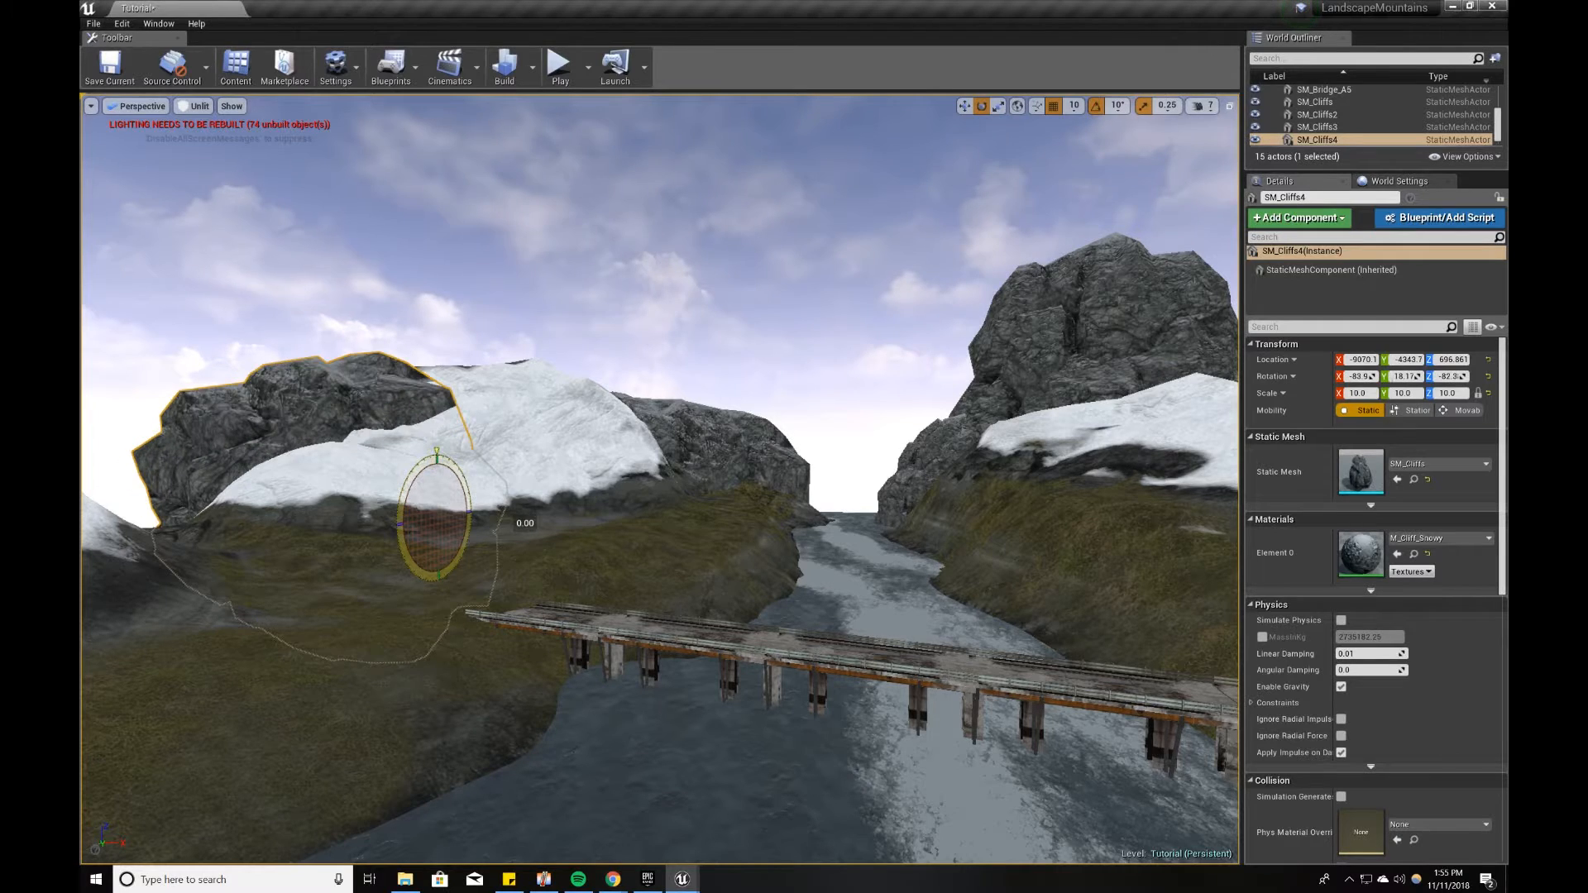
Step: Duplicate the cliff again farther along the same bank near X -13980, Y 426, Z 696 and adjust its position and rotation behind the snow
{"action": "left_click_drag", "start_coordinate": [473, 481], "coordinate": [495, 515]}
{"action": "right_click_drag", "start_coordinate": [518, 550], "coordinate": [428, 523]}
{"action": "key", "text": "s"}
{"action": "key", "text": "d"}
{"action": "left_click_drag", "start_coordinate": [699, 592], "coordinate": [685, 593], "text": "alt"}
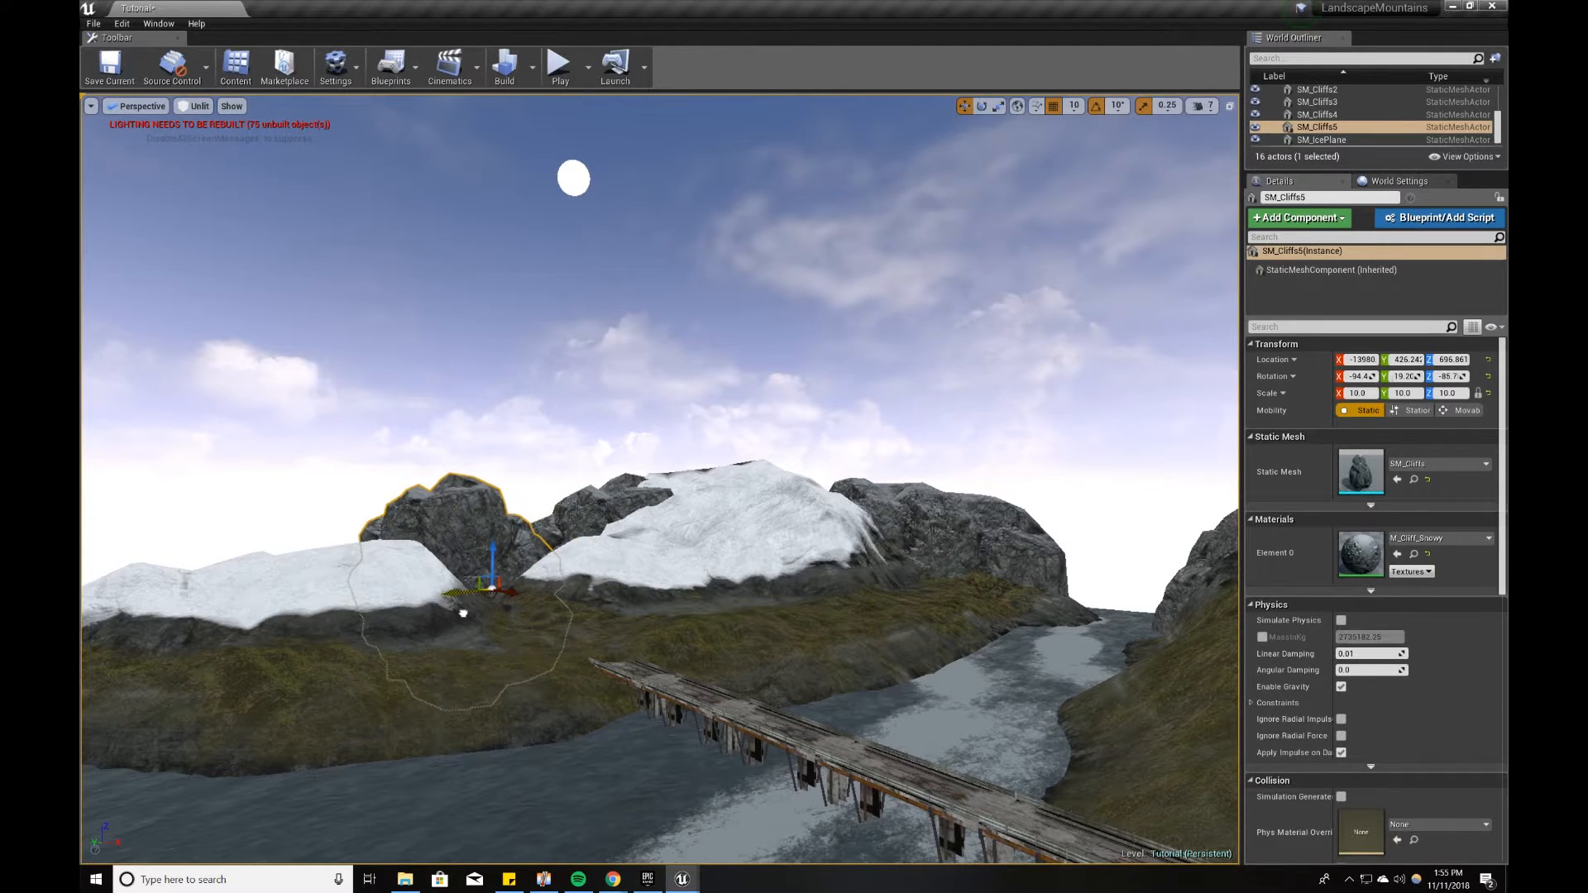
{"action": "left_click_drag", "start_coordinate": [463, 613], "coordinate": [553, 729]}
{"action": "left_click_drag", "start_coordinate": [346, 607], "coordinate": [423, 581]}
{"action": "key", "text": "a"}
{"action": "right_click_drag", "start_coordinate": [423, 582], "coordinate": [513, 588]}
{"action": "key", "text": "e"}
{"action": "left_click_drag", "start_coordinate": [397, 679], "coordinate": [424, 681]}
{"action": "right_click_drag", "start_coordinate": [423, 680], "coordinate": [448, 678]}
Step: Duplicate the cliff onto the opposite bank beyond the bridge at about X 14239, Y 7636, Z 1526, with its Z rotation near -105°
{"action": "left_click_drag", "start_coordinate": [399, 674], "coordinate": [616, 680], "text": "alt"}
{"action": "right_click_drag", "start_coordinate": [616, 680], "coordinate": [745, 662]}
{"action": "left_click_drag", "start_coordinate": [808, 613], "coordinate": [1092, 609]}
{"action": "right_click_drag", "start_coordinate": [1092, 608], "coordinate": [1142, 608]}
{"action": "left_click_drag", "start_coordinate": [936, 508], "coordinate": [935, 467]}
{"action": "right_click_drag", "start_coordinate": [936, 467], "coordinate": [960, 475]}
{"action": "key", "text": "e"}
{"action": "left_click_drag", "start_coordinate": [798, 549], "coordinate": [860, 548]}
{"action": "right_click_drag", "start_coordinate": [860, 548], "coordinate": [935, 563]}
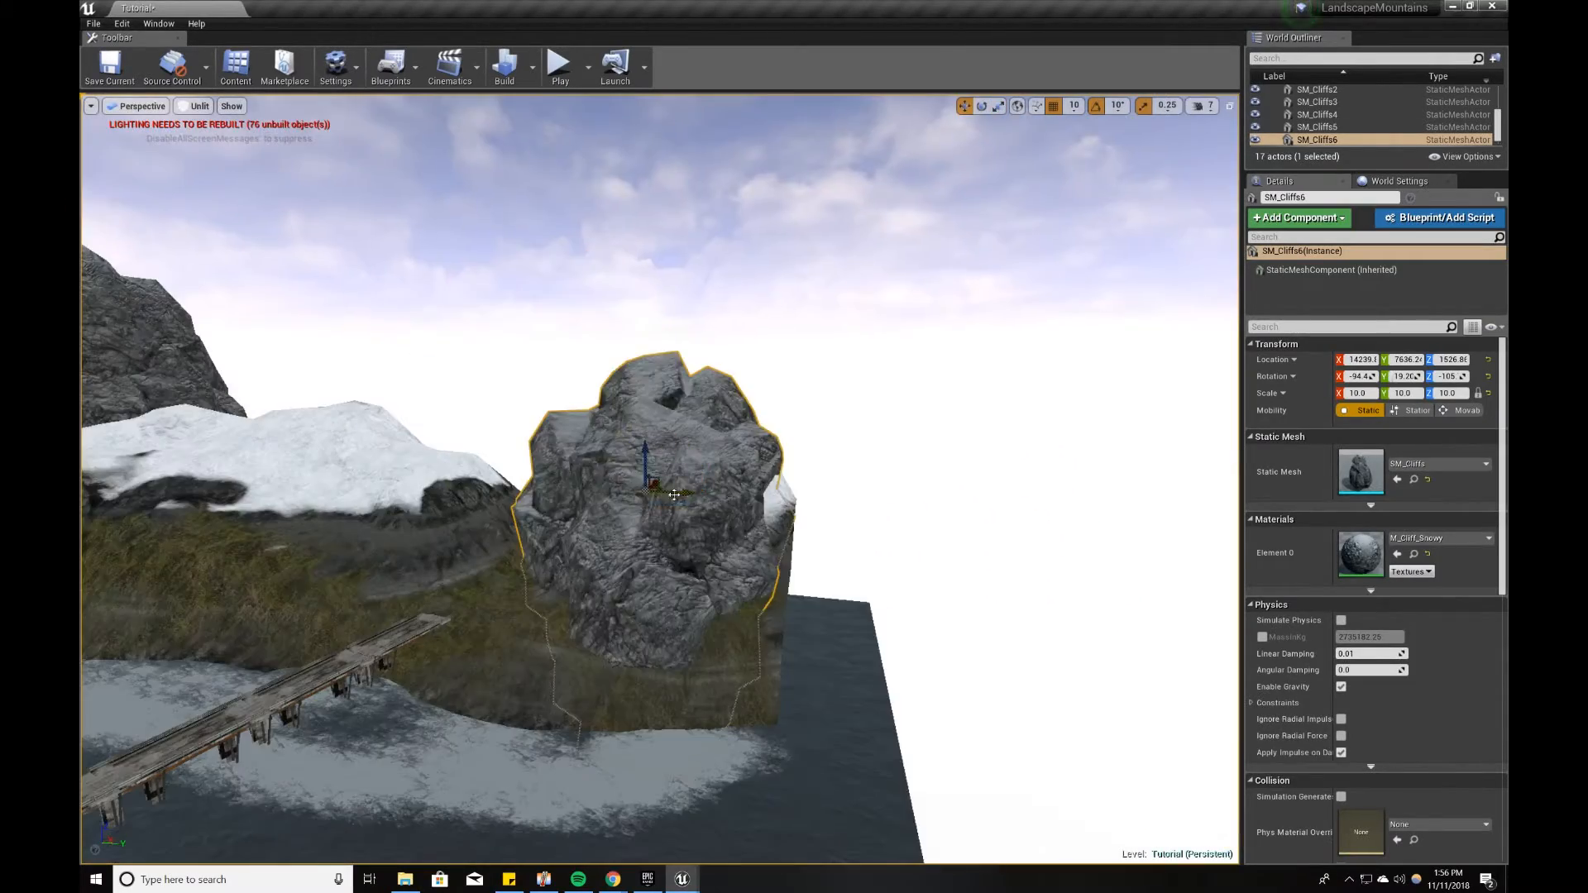
Step: Move the new cliff away from the bridge and sink it into the outer end of the riverbank
{"action": "key", "text": "w"}
{"action": "left_click_drag", "start_coordinate": [674, 515], "coordinate": [835, 517]}
{"action": "right_click_drag", "start_coordinate": [835, 517], "coordinate": [877, 530]}
{"action": "mouse_move", "coordinate": [591, 463]}
{"action": "left_mouse_down"}
{"action": "mouse_move", "coordinate": [613, 456]}
{"action": "mouse_move", "coordinate": [617, 471]}
{"action": "left_mouse_up"}
{"action": "right_click_drag", "start_coordinate": [617, 471], "coordinate": [579, 460]}
Step: Duplicate the cliff behind the bridge's far end at about X 13149, Y -1433, Z 1346 and adjust its rotation against the mountain
{"action": "left_click_drag", "start_coordinate": [861, 533], "coordinate": [521, 530], "text": "alt"}
{"action": "key", "text": "e"}
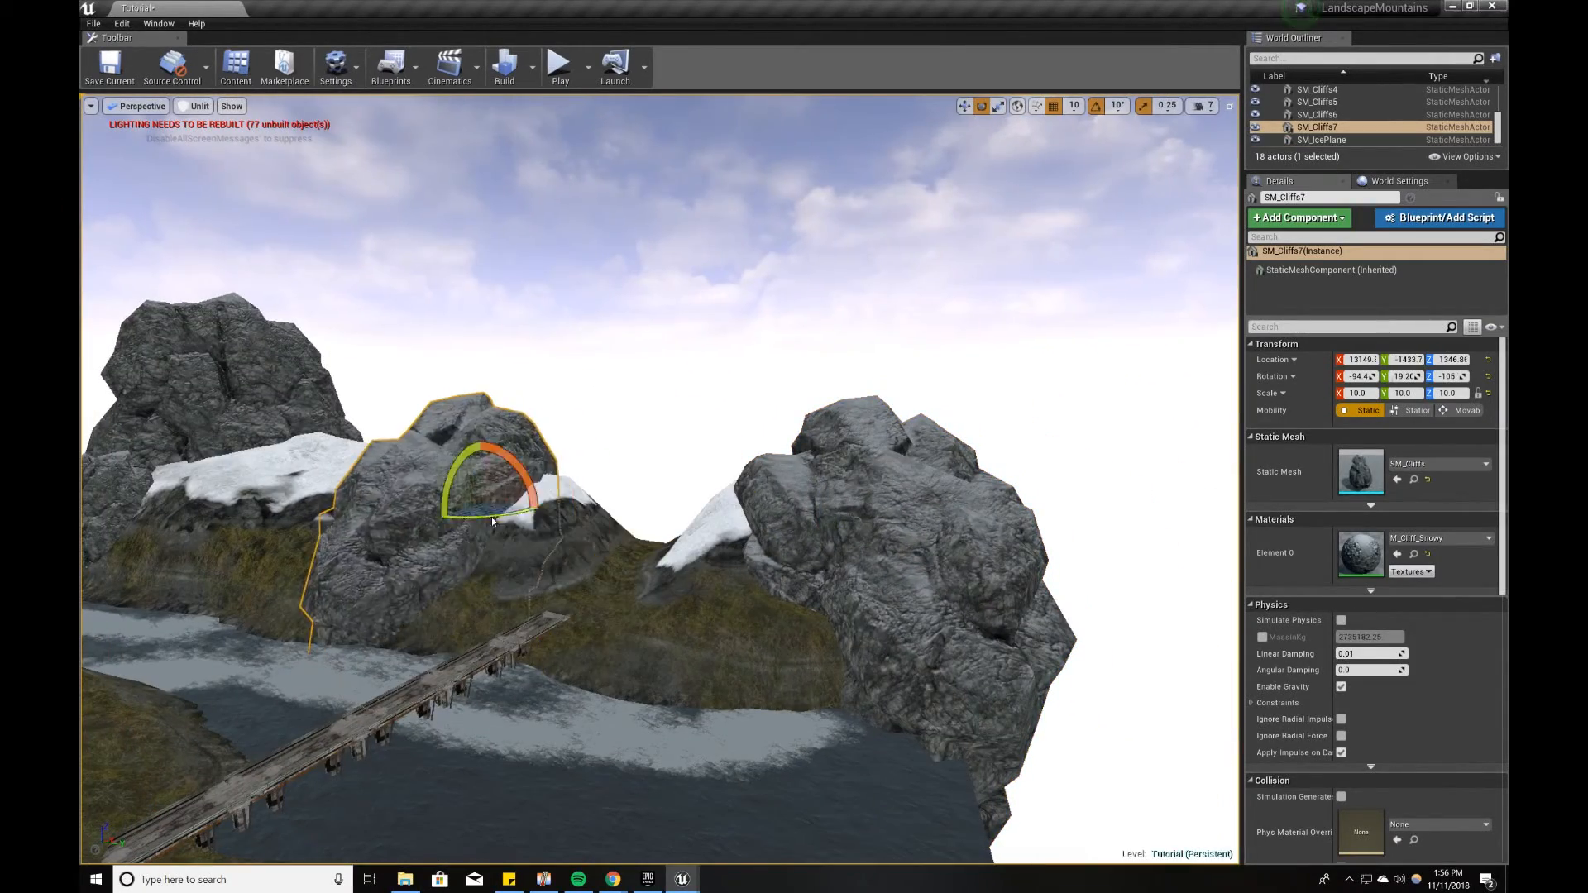
{"action": "left_click_drag", "start_coordinate": [463, 467], "coordinate": [505, 463]}
{"action": "key", "text": "w"}
{"action": "left_click_drag", "start_coordinate": [508, 513], "coordinate": [438, 494]}
Step: Duplicate another cliff and place the copy in the foreground beside the river on the bridge's far-side bank
{"action": "left_click", "coordinate": [612, 372]}
{"action": "right_click_drag", "start_coordinate": [612, 372], "coordinate": [496, 397]}
{"action": "right_click_drag", "start_coordinate": [794, 496], "coordinate": [916, 521]}
{"action": "left_click", "coordinate": [916, 521]}
{"action": "right_click_drag", "start_coordinate": [762, 468], "coordinate": [802, 464]}
{"action": "left_click_drag", "start_coordinate": [808, 441], "coordinate": [488, 697], "text": "alt"}
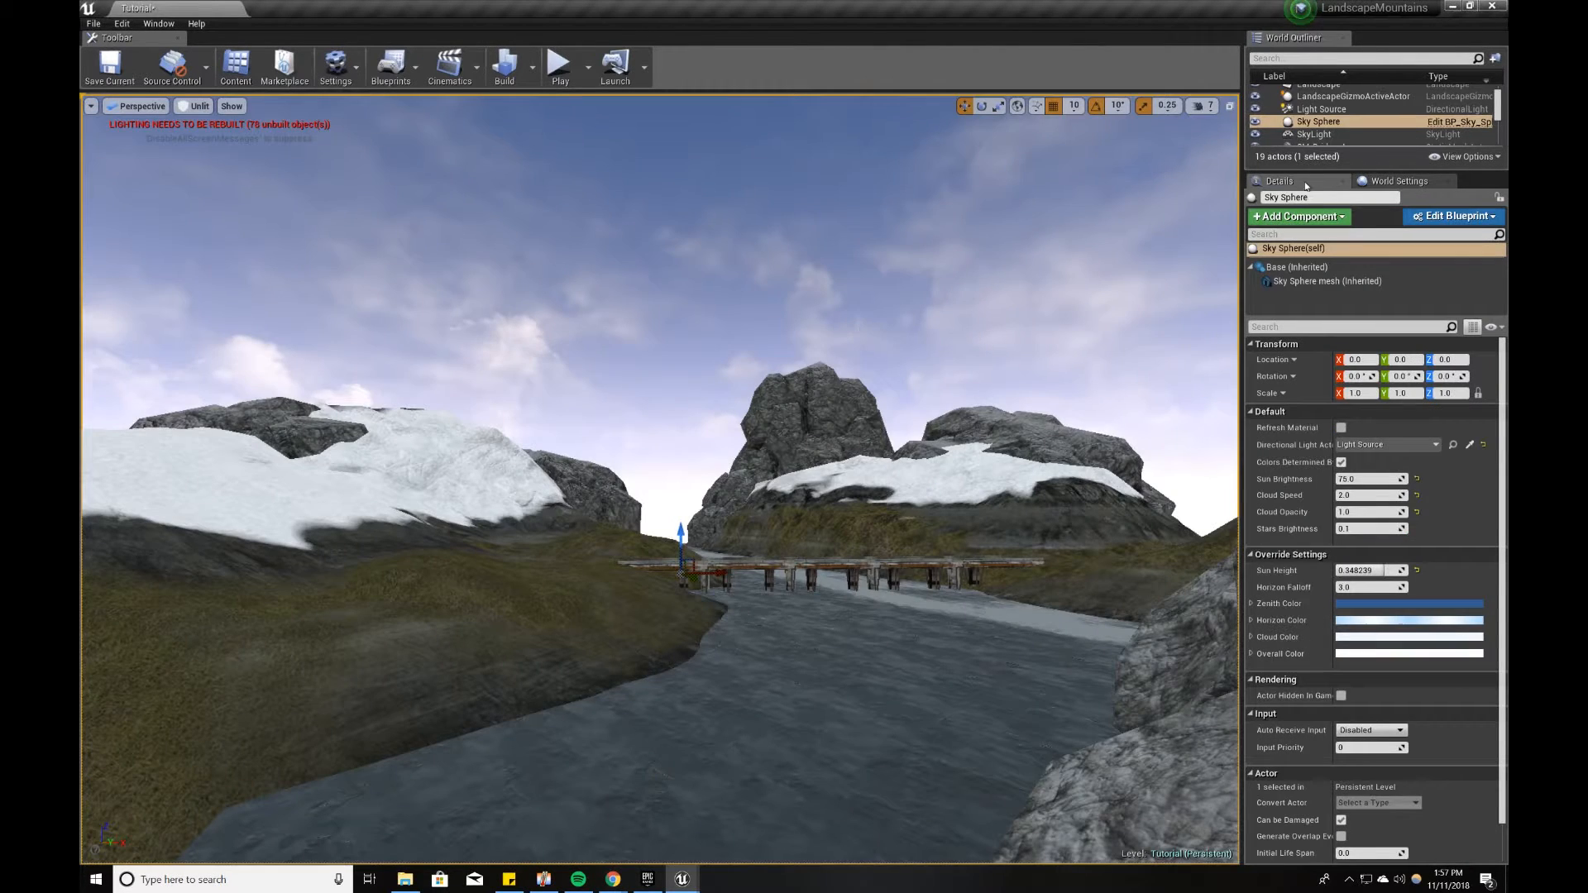
Step: Return to landscape sculpting with the Smooth tool and set the brush size to 1500
{"action": "mouse_move", "coordinate": [694, 886]}
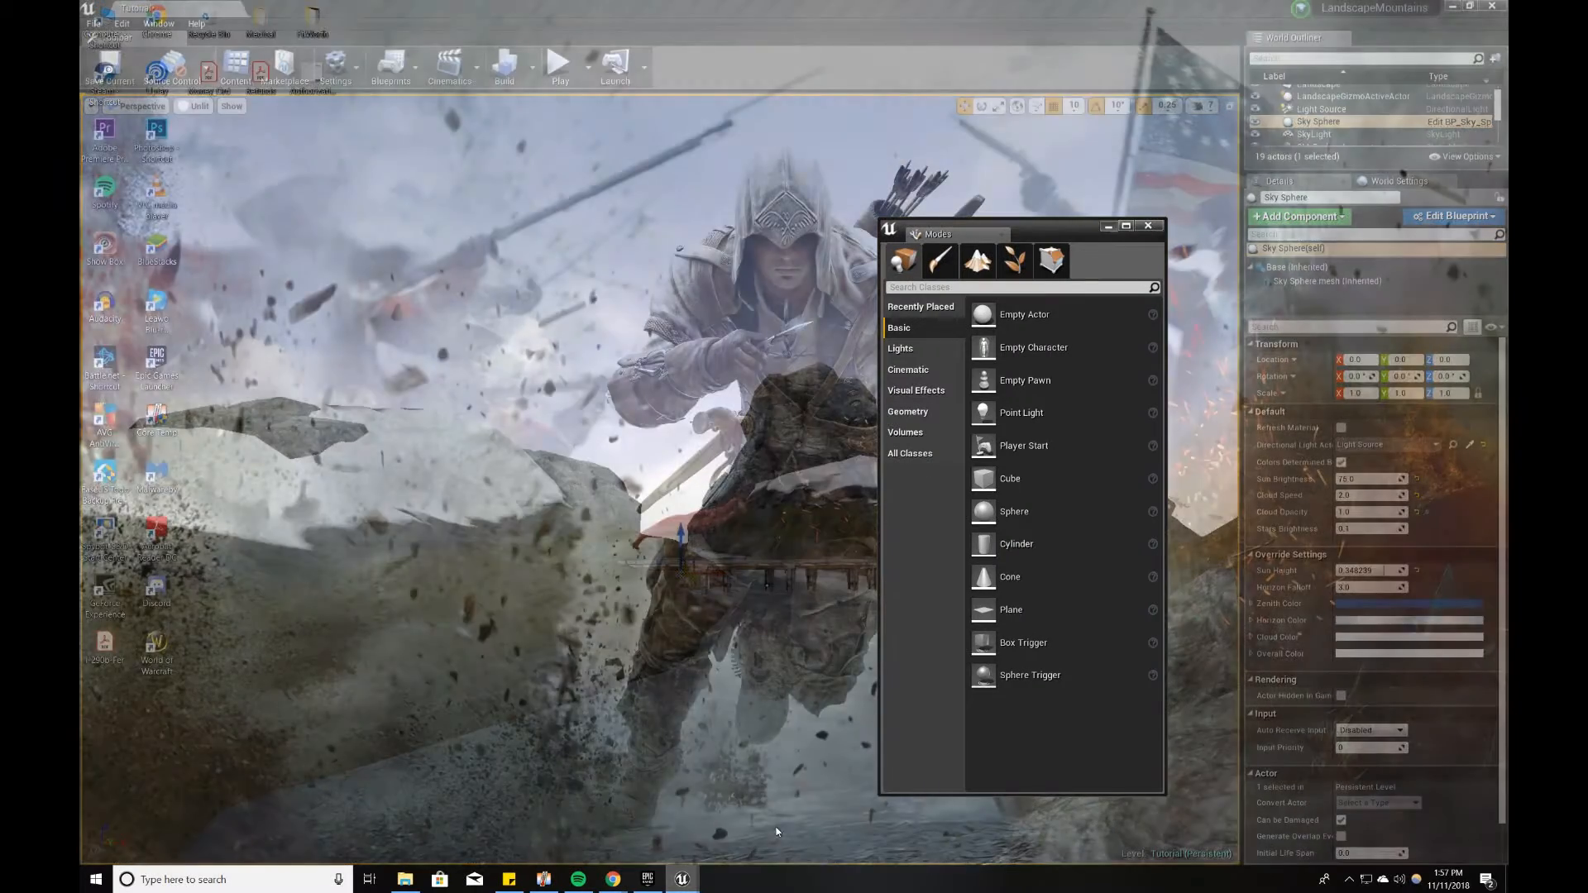
{"action": "left_click", "coordinate": [771, 831]}
{"action": "left_click", "coordinate": [977, 263]}
{"action": "left_click", "coordinate": [944, 376]}
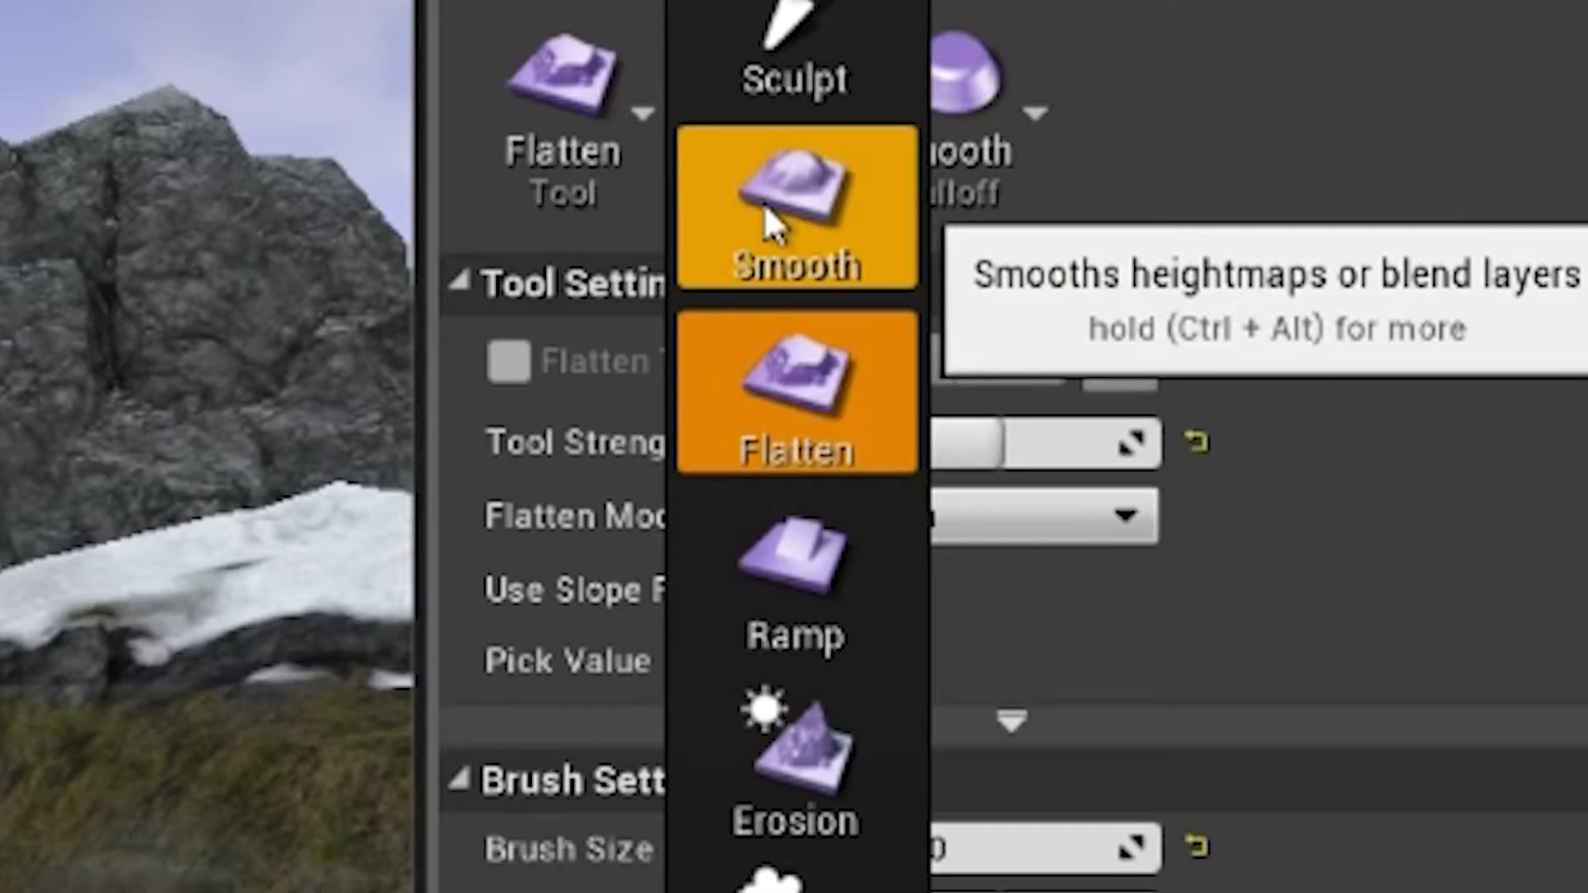
{"action": "left_click", "coordinate": [763, 202]}
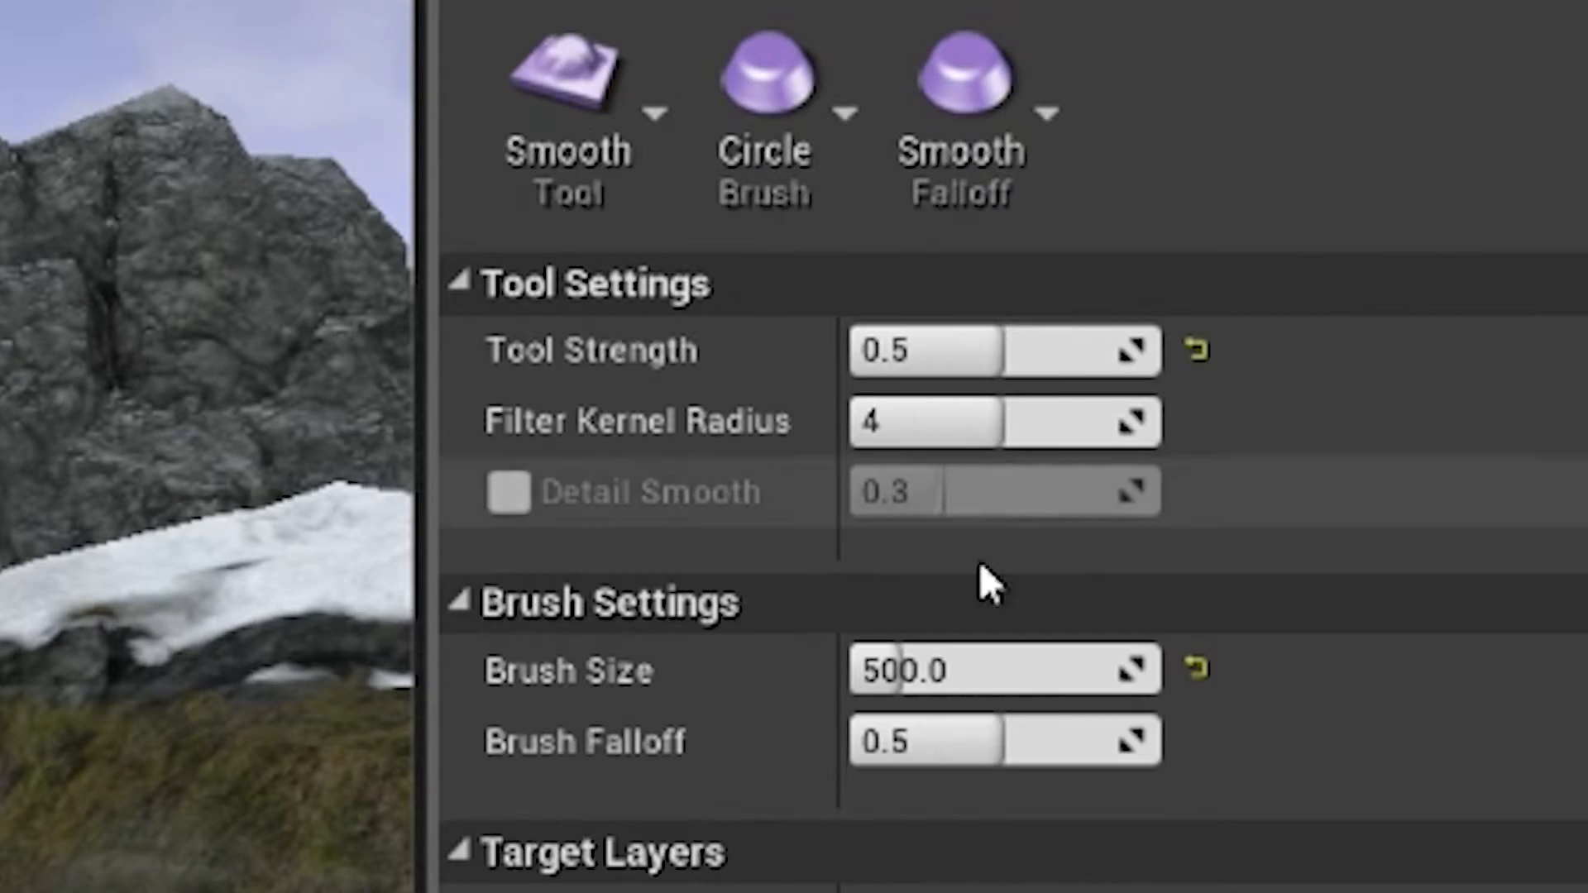
{"action": "left_click", "coordinate": [1021, 666]}
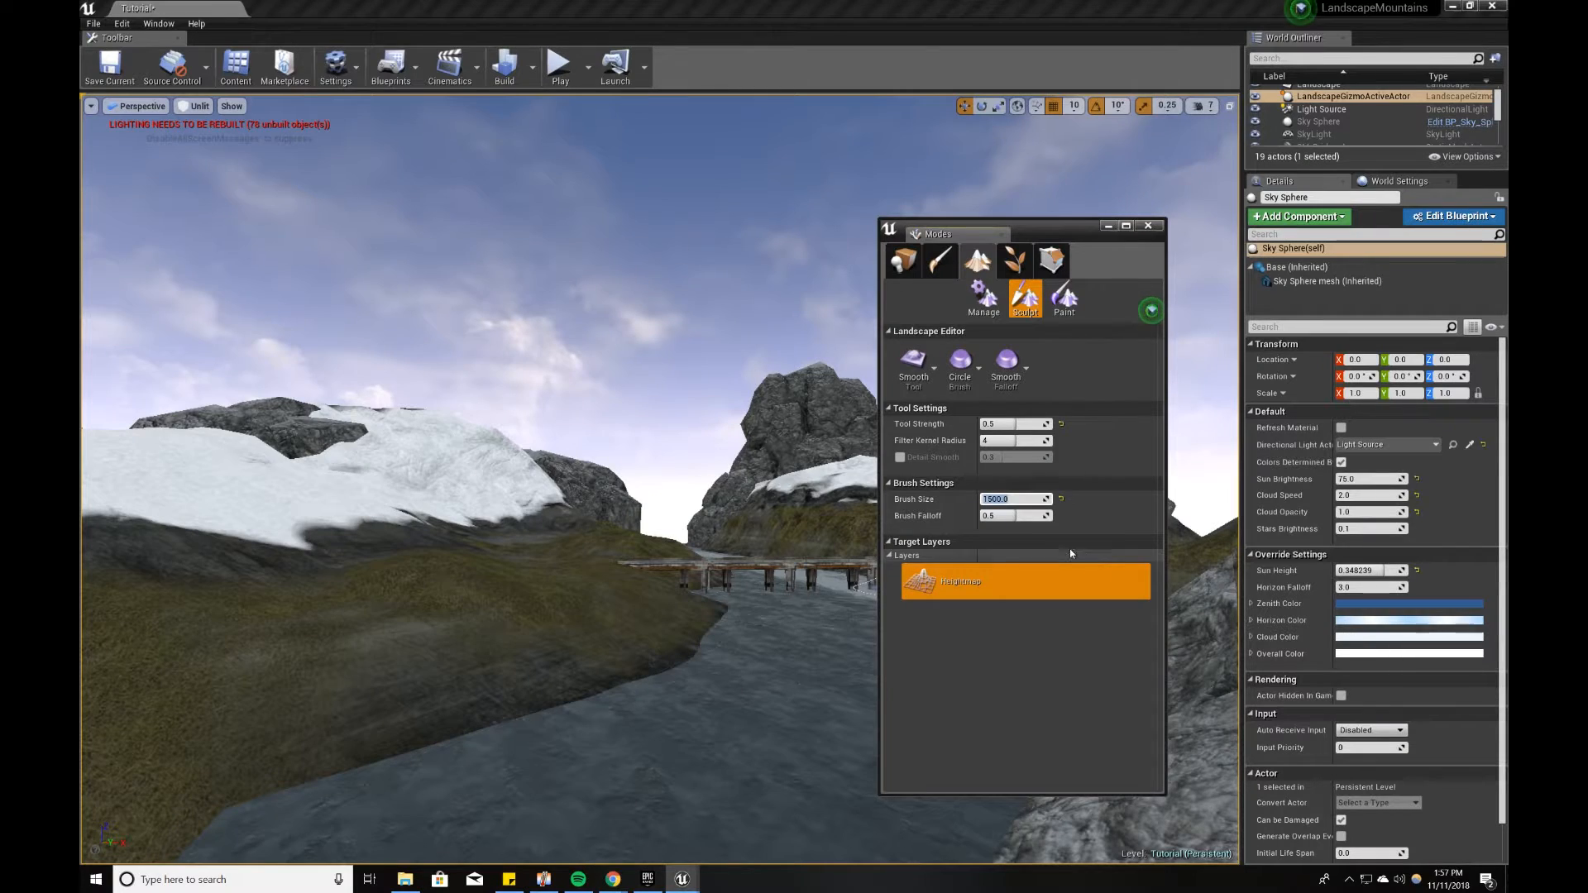
{"action": "mouse_move", "coordinate": [397, 515]}
{"action": "left_mouse_down"}
{"action": "mouse_move", "coordinate": [267, 546]}
{"action": "mouse_move", "coordinate": [217, 471]}
{"action": "mouse_move", "coordinate": [348, 473]}
{"action": "mouse_move", "coordinate": [397, 451]}
{"action": "left_mouse_up"}
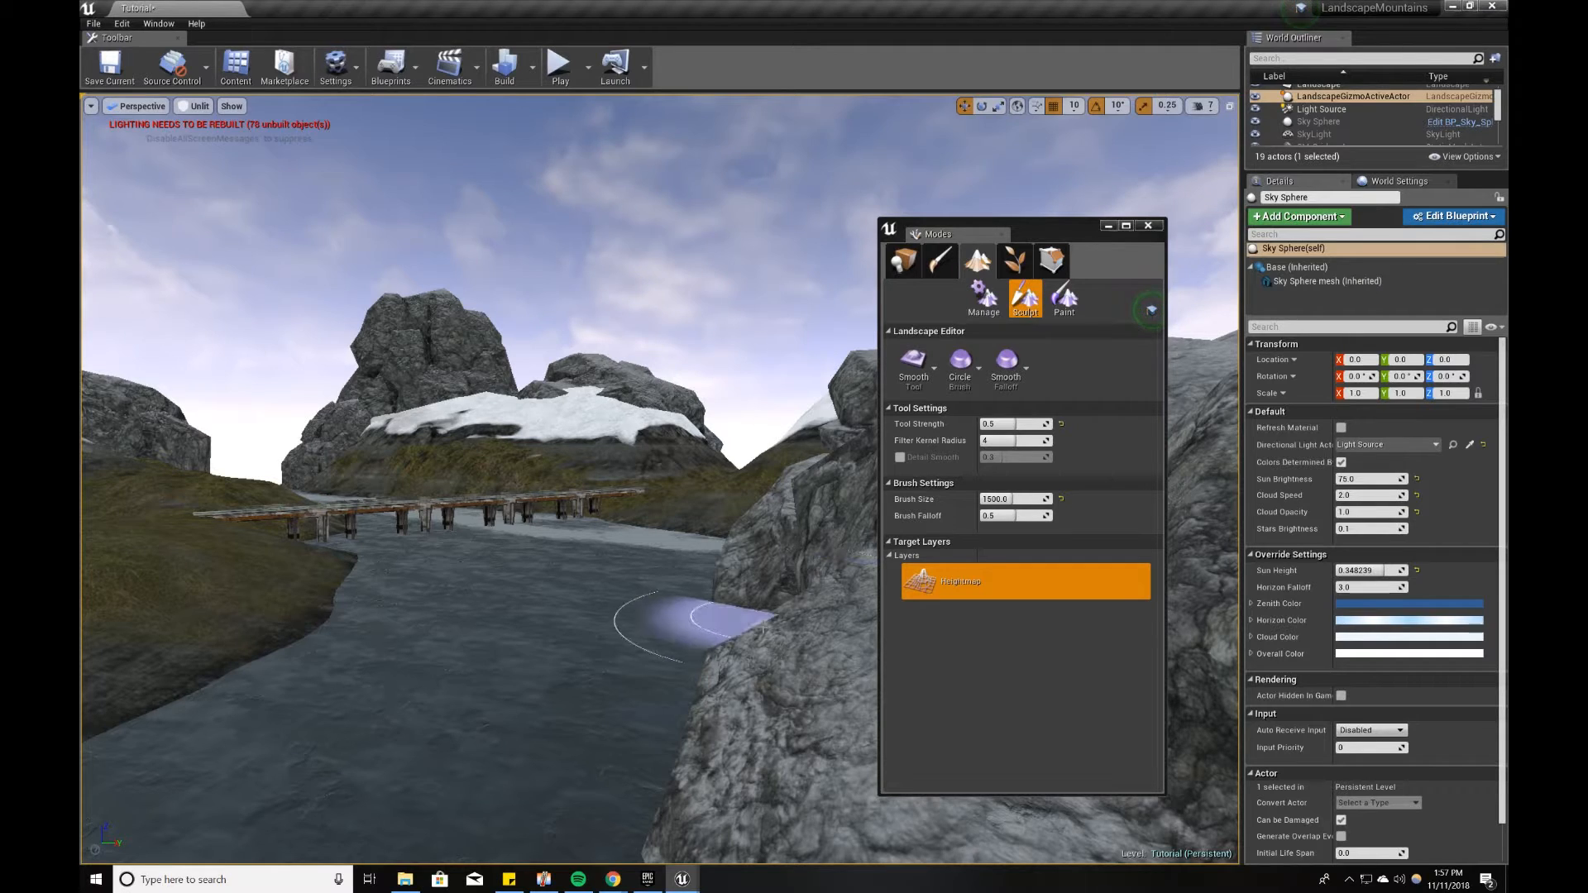
Step: Raise the terrain out of the river beside the foreground cliff using the Sculpt tool at strength 0.5
{"action": "left_click", "coordinate": [925, 375]}
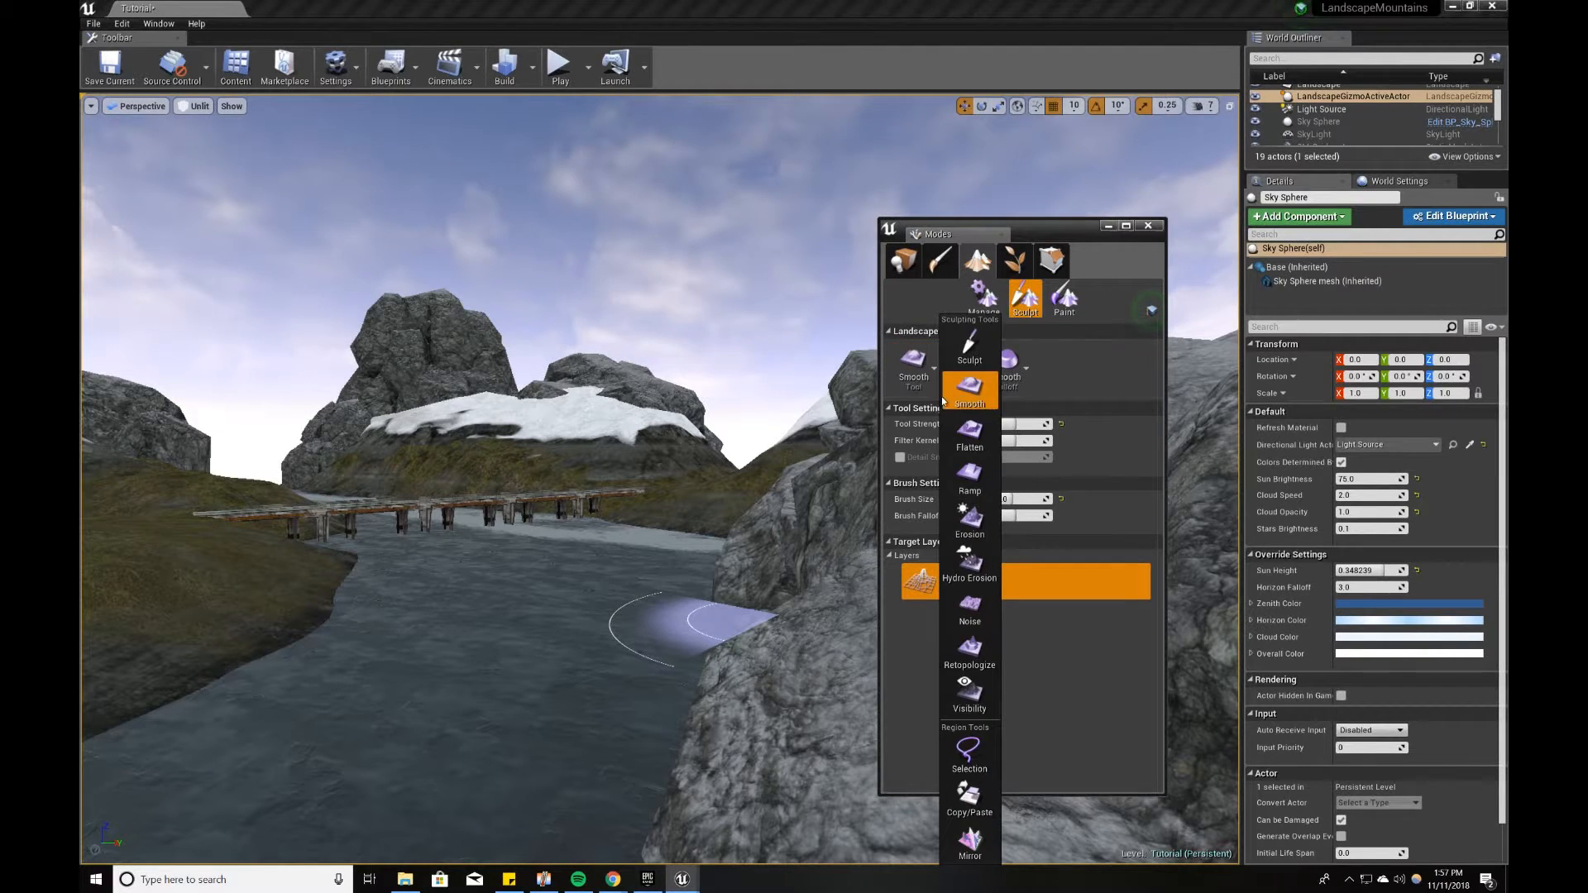
{"action": "left_click", "coordinate": [965, 311]}
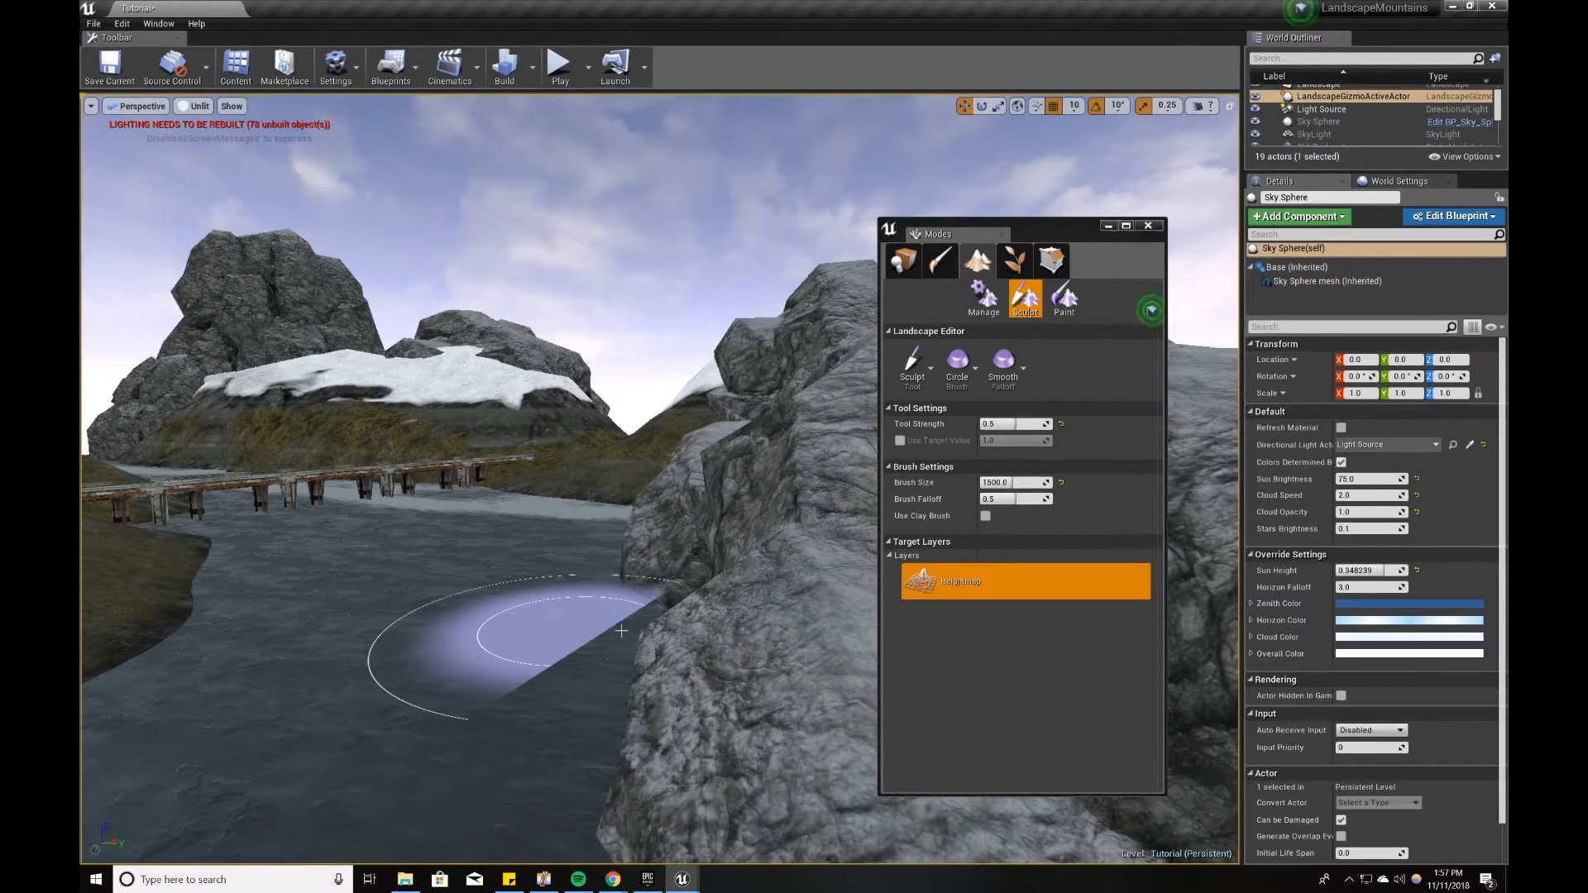
{"action": "mouse_move", "coordinate": [510, 626]}
{"action": "right_mouse_down"}
{"action": "mouse_move", "coordinate": [564, 661]}
{"action": "mouse_move", "coordinate": [548, 617]}
{"action": "right_mouse_up"}
{"action": "key", "text": "w"}
{"action": "key", "text": "s"}
{"action": "left_click", "coordinate": [594, 537]}
{"action": "mouse_move", "coordinate": [594, 536]}
{"action": "right_mouse_down"}
{"action": "mouse_move", "coordinate": [637, 553]}
{"action": "mouse_move", "coordinate": [610, 552]}
{"action": "right_mouse_up"}
{"action": "key", "text": "w"}
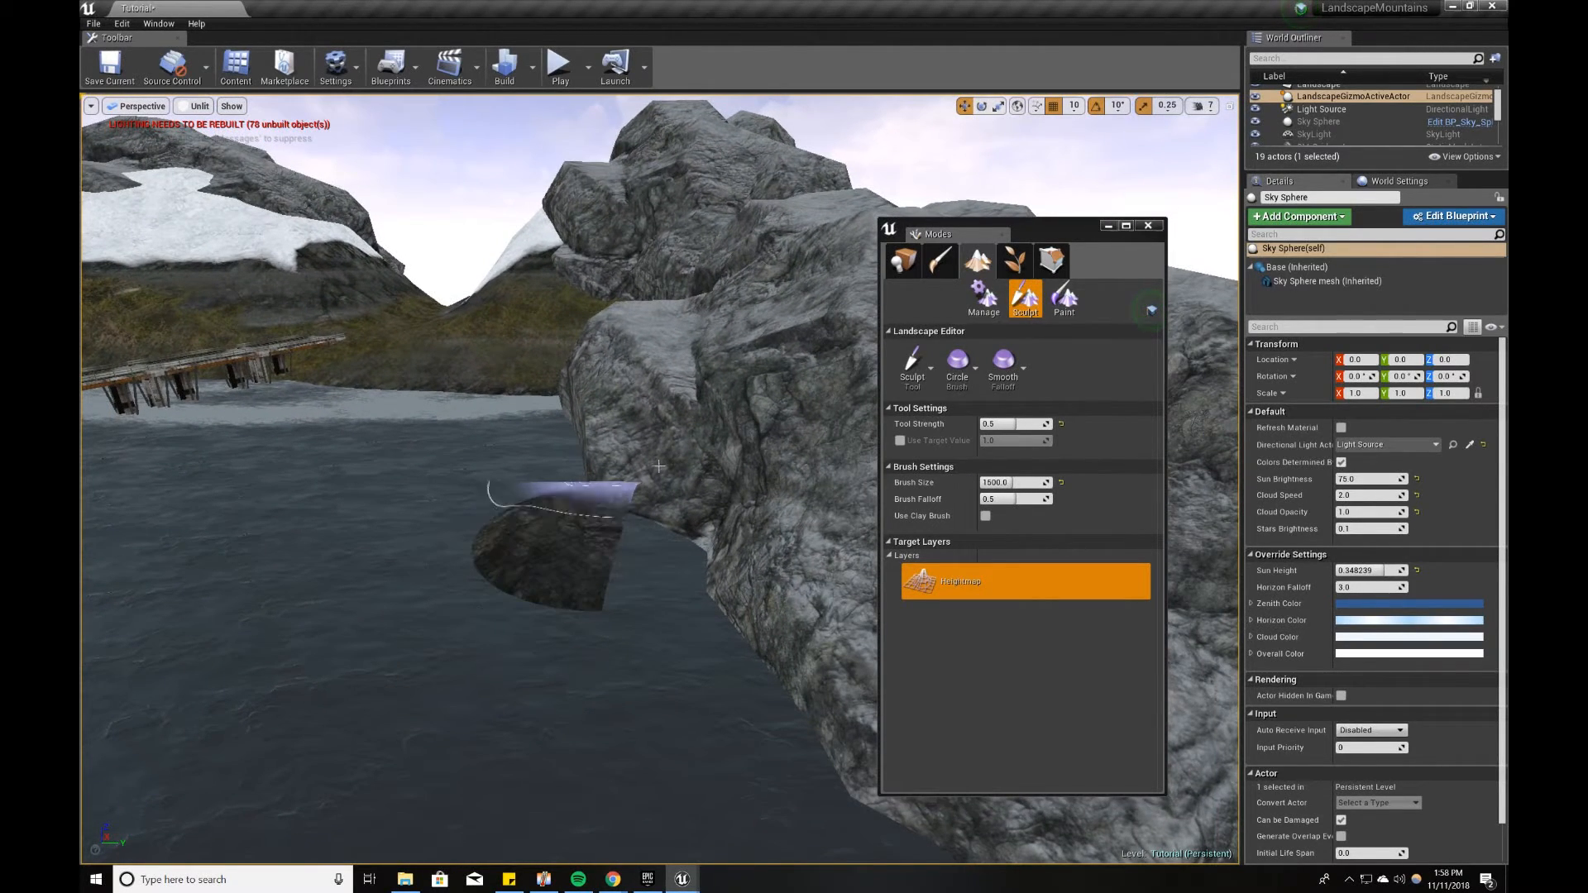
Step: Level and extend the raised ground along the foot of the cliffs with the Flatten tool at strength 0.5 and brush size 1500
{"action": "left_click", "coordinate": [918, 358]}
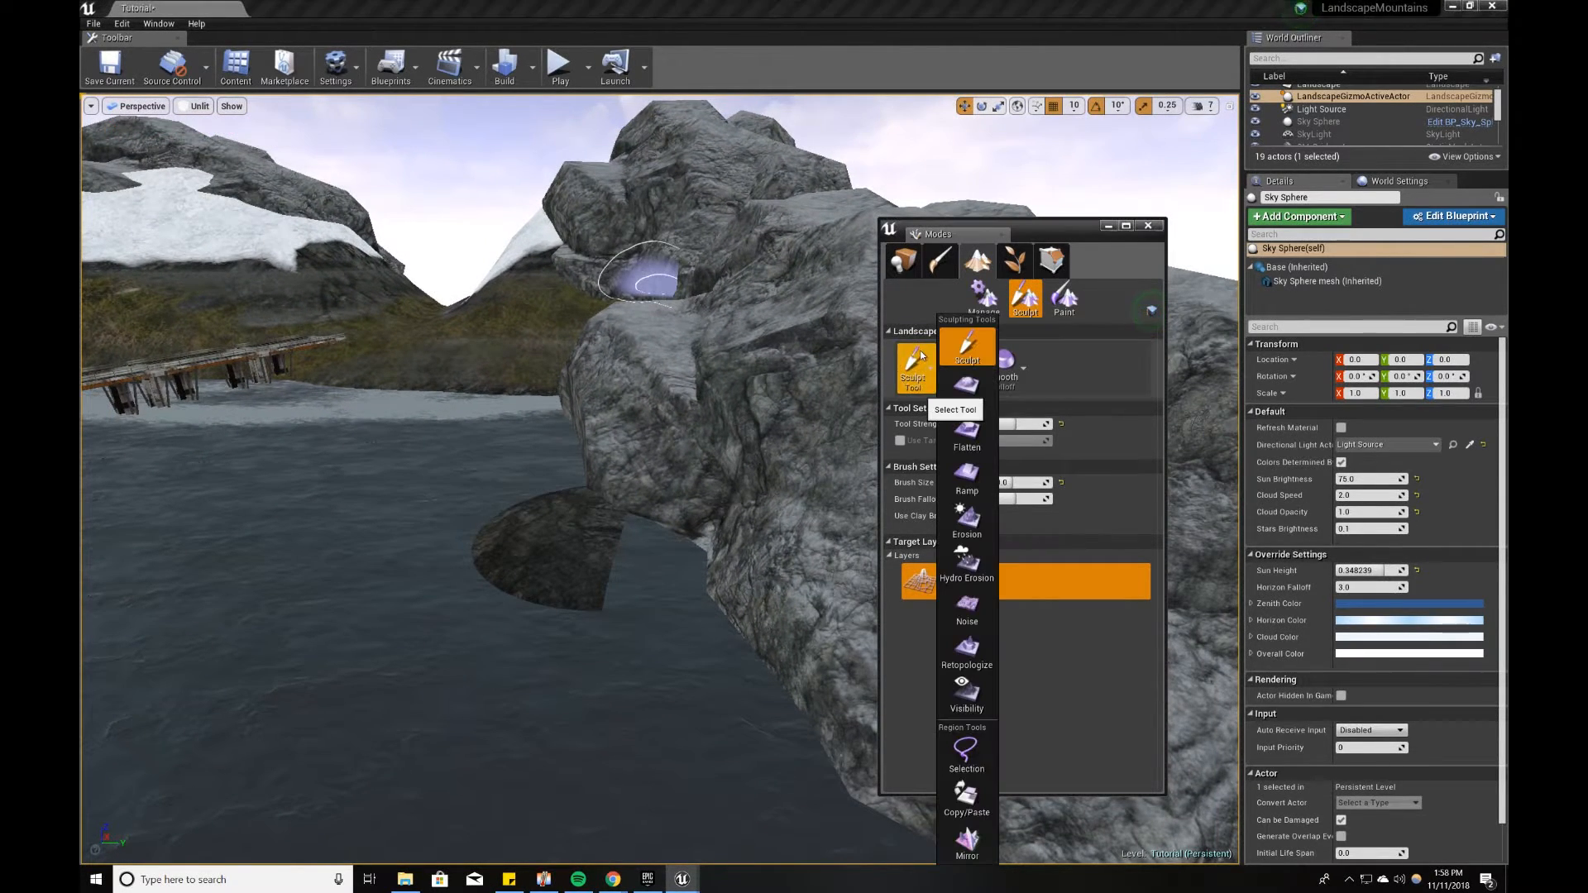
{"action": "left_click", "coordinate": [967, 435]}
{"action": "right_click_drag", "start_coordinate": [563, 654], "coordinate": [608, 654]}
{"action": "key", "text": "w"}
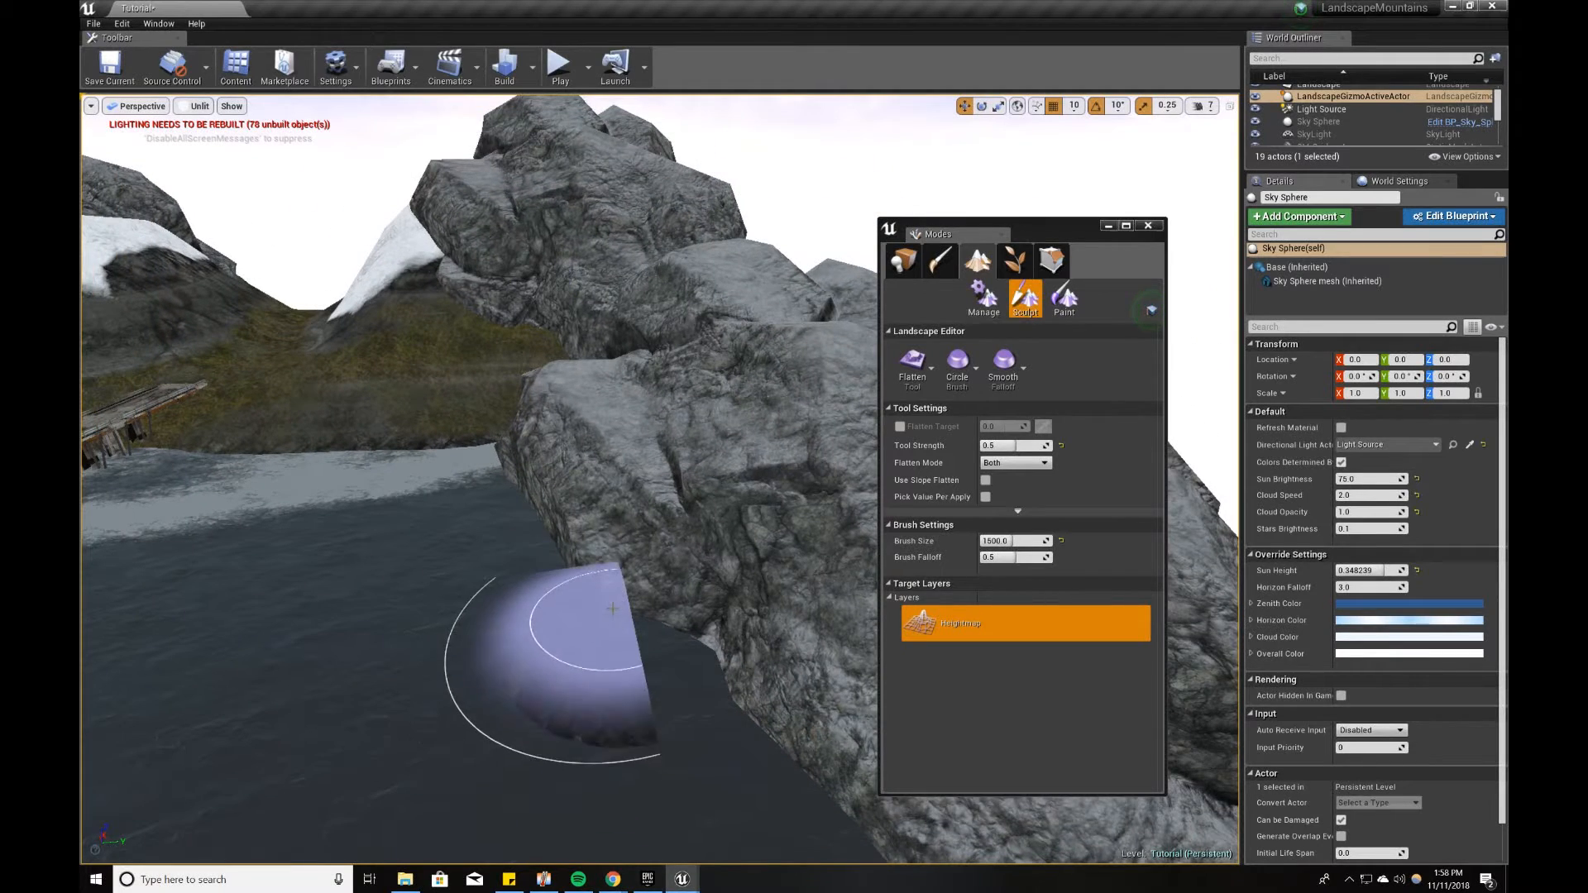
{"action": "mouse_move", "coordinate": [577, 541]}
{"action": "left_mouse_down"}
{"action": "mouse_move", "coordinate": [517, 437]}
{"action": "mouse_move", "coordinate": [576, 599]}
{"action": "left_mouse_up"}
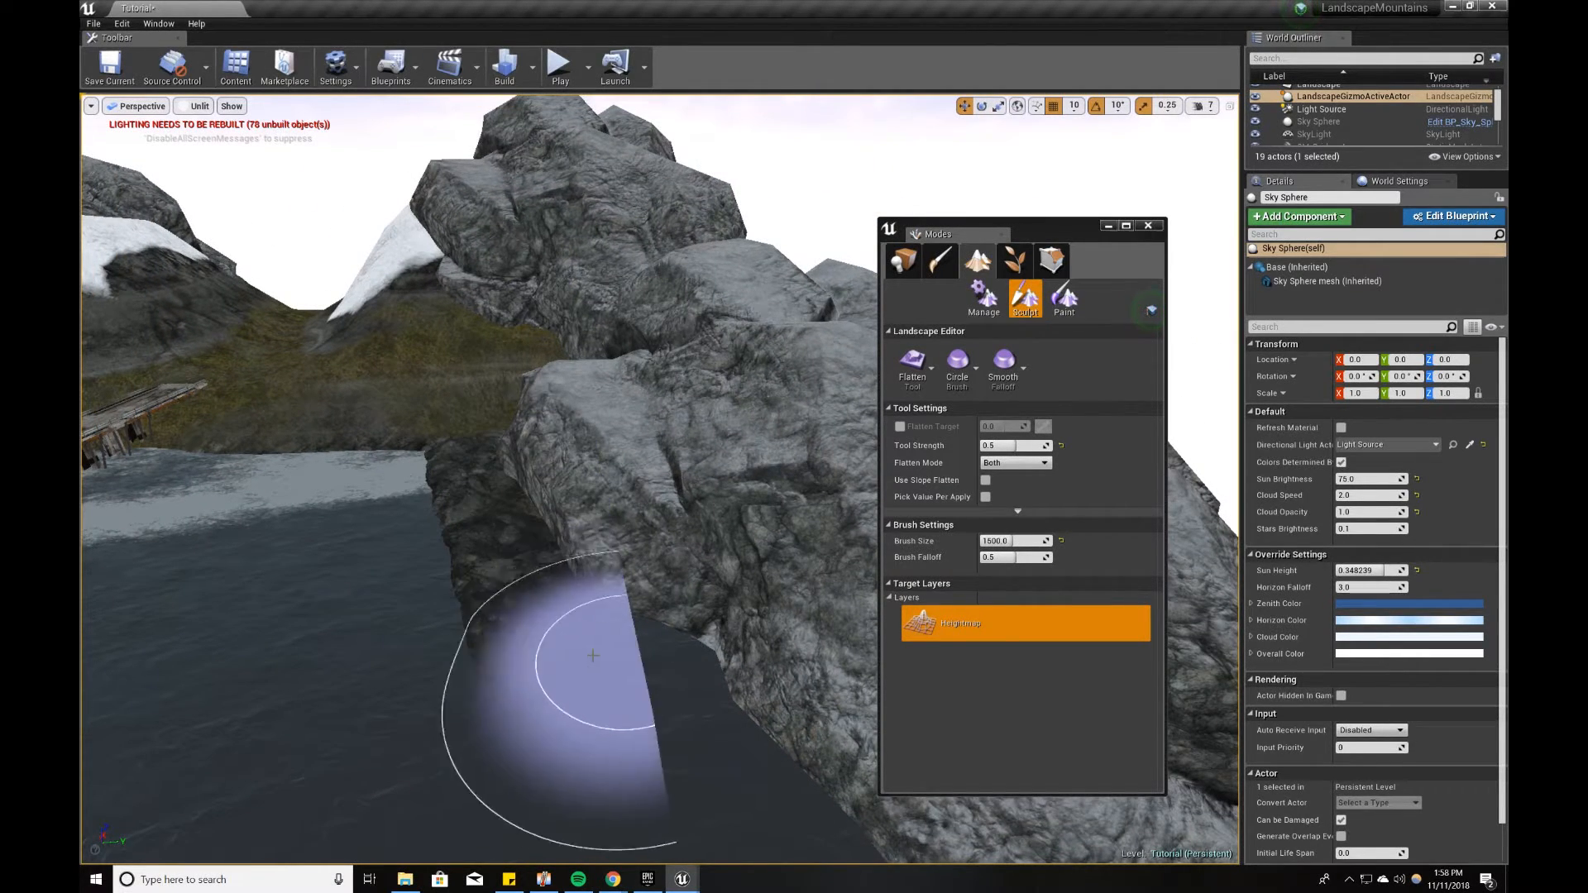
{"action": "right_click_drag", "start_coordinate": [592, 656], "coordinate": [653, 686]}
Step: Try to extend the flattened bank toward the foreground, then undo the last two strokes
{"action": "right_click_drag", "start_coordinate": [554, 599], "coordinate": [553, 599]}
{"action": "key", "text": "s"}
{"action": "mouse_move", "coordinate": [469, 527]}
{"action": "left_mouse_down"}
{"action": "mouse_move", "coordinate": [553, 570]}
{"action": "mouse_move", "coordinate": [641, 654]}
{"action": "left_mouse_up"}
{"action": "mouse_move", "coordinate": [641, 654]}
{"action": "right_mouse_down"}
{"action": "mouse_move", "coordinate": [575, 637]}
{"action": "mouse_move", "coordinate": [624, 639]}
{"action": "right_mouse_up"}
{"action": "key", "text": "d"}
{"action": "key", "text": "ctrl+z"}
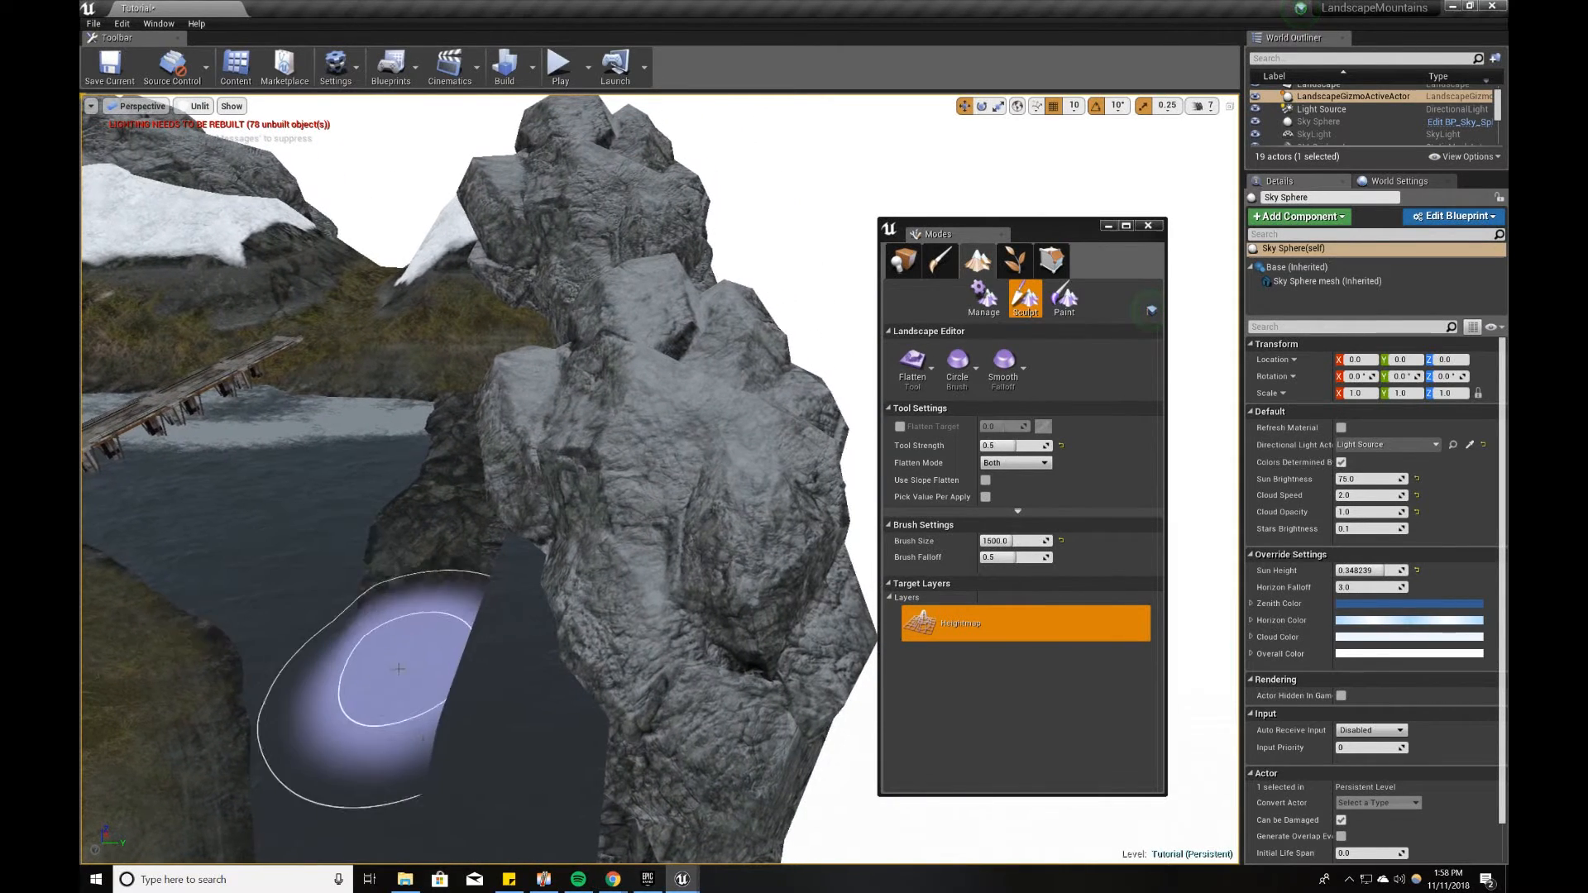
{"action": "key", "text": "ctrl+z"}
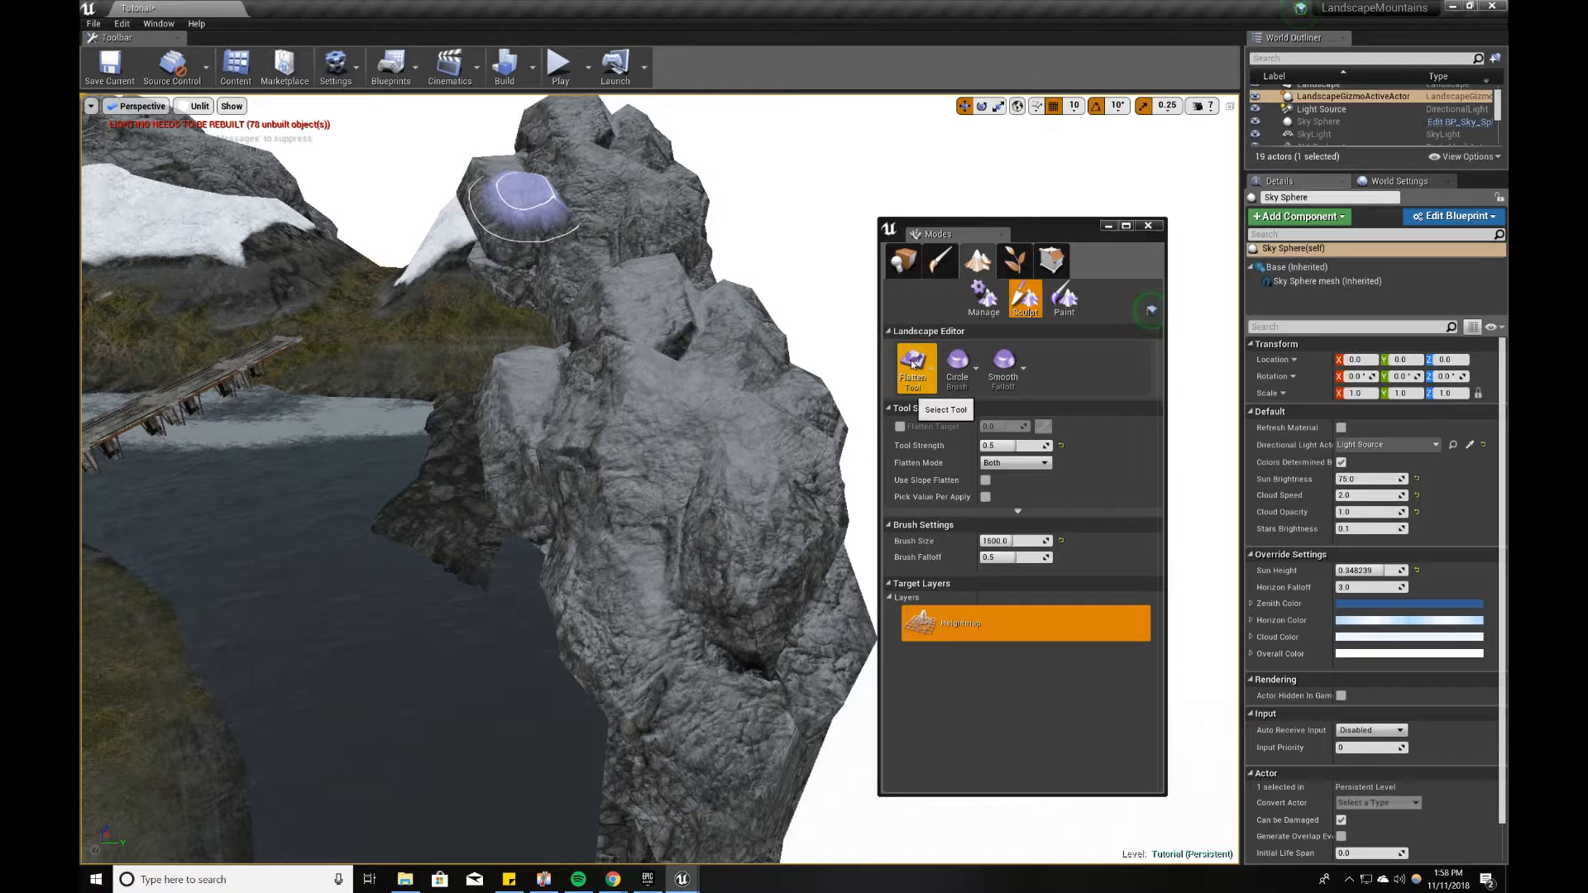
Step: Leave landscape editing and reposition the foreground cliff beside the sculpted bank at about X 5219, Y 14056, Z -2383
{"action": "key", "text": "w"}
{"action": "right_click_drag", "start_coordinate": [527, 196], "coordinate": [721, 425]}
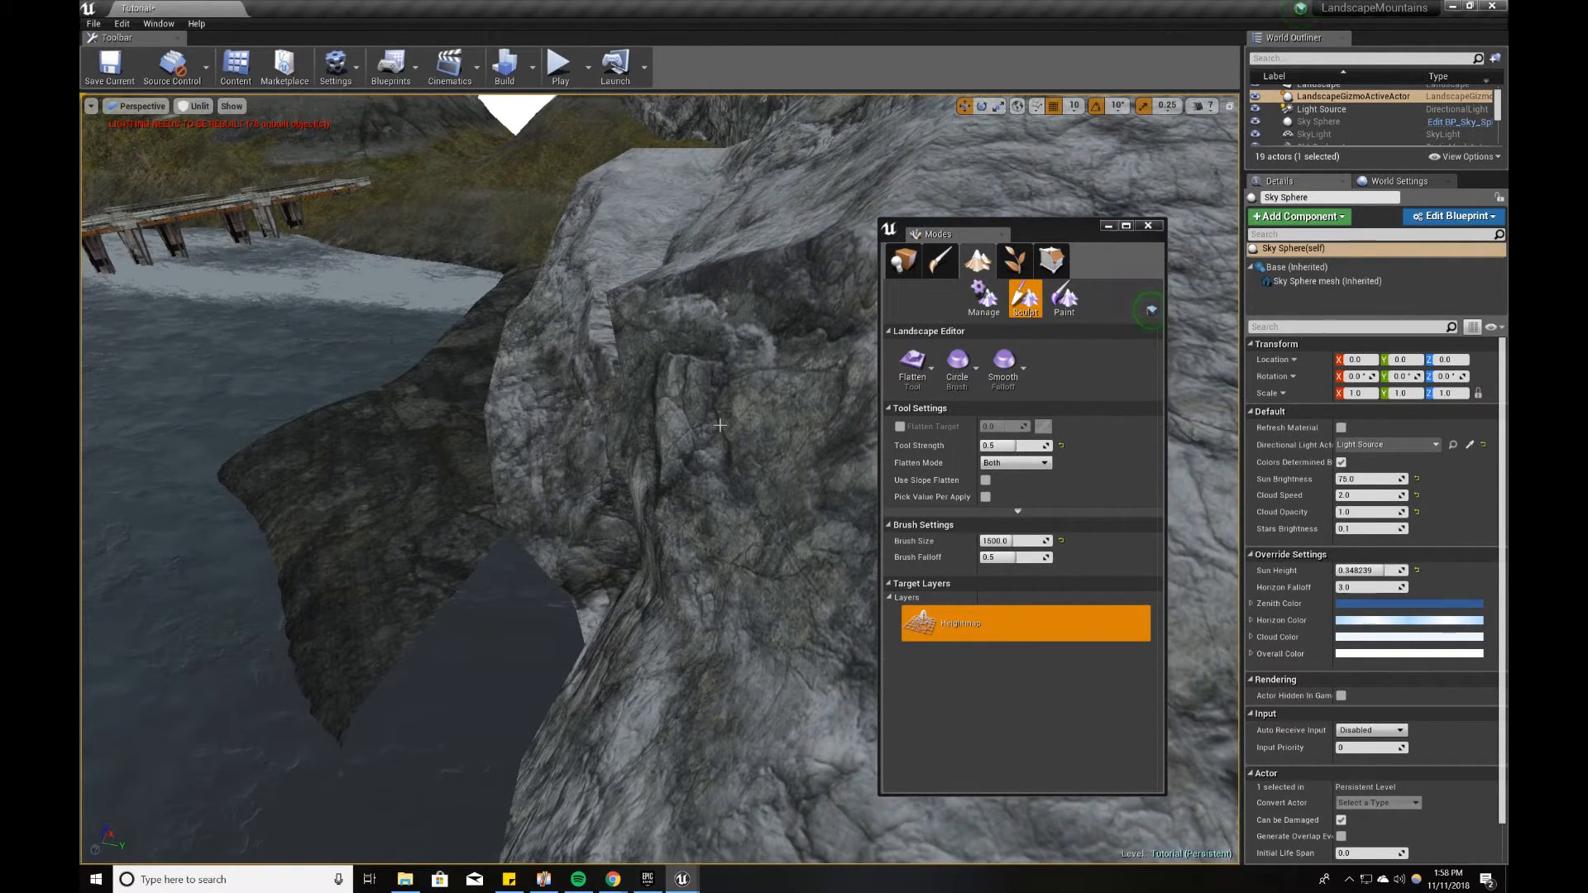
{"action": "key", "text": "s"}
{"action": "right_click_drag", "start_coordinate": [720, 425], "coordinate": [671, 391]}
{"action": "key", "text": "a"}
{"action": "right_click_drag", "start_coordinate": [549, 488], "coordinate": [531, 484]}
{"action": "key", "text": "d"}
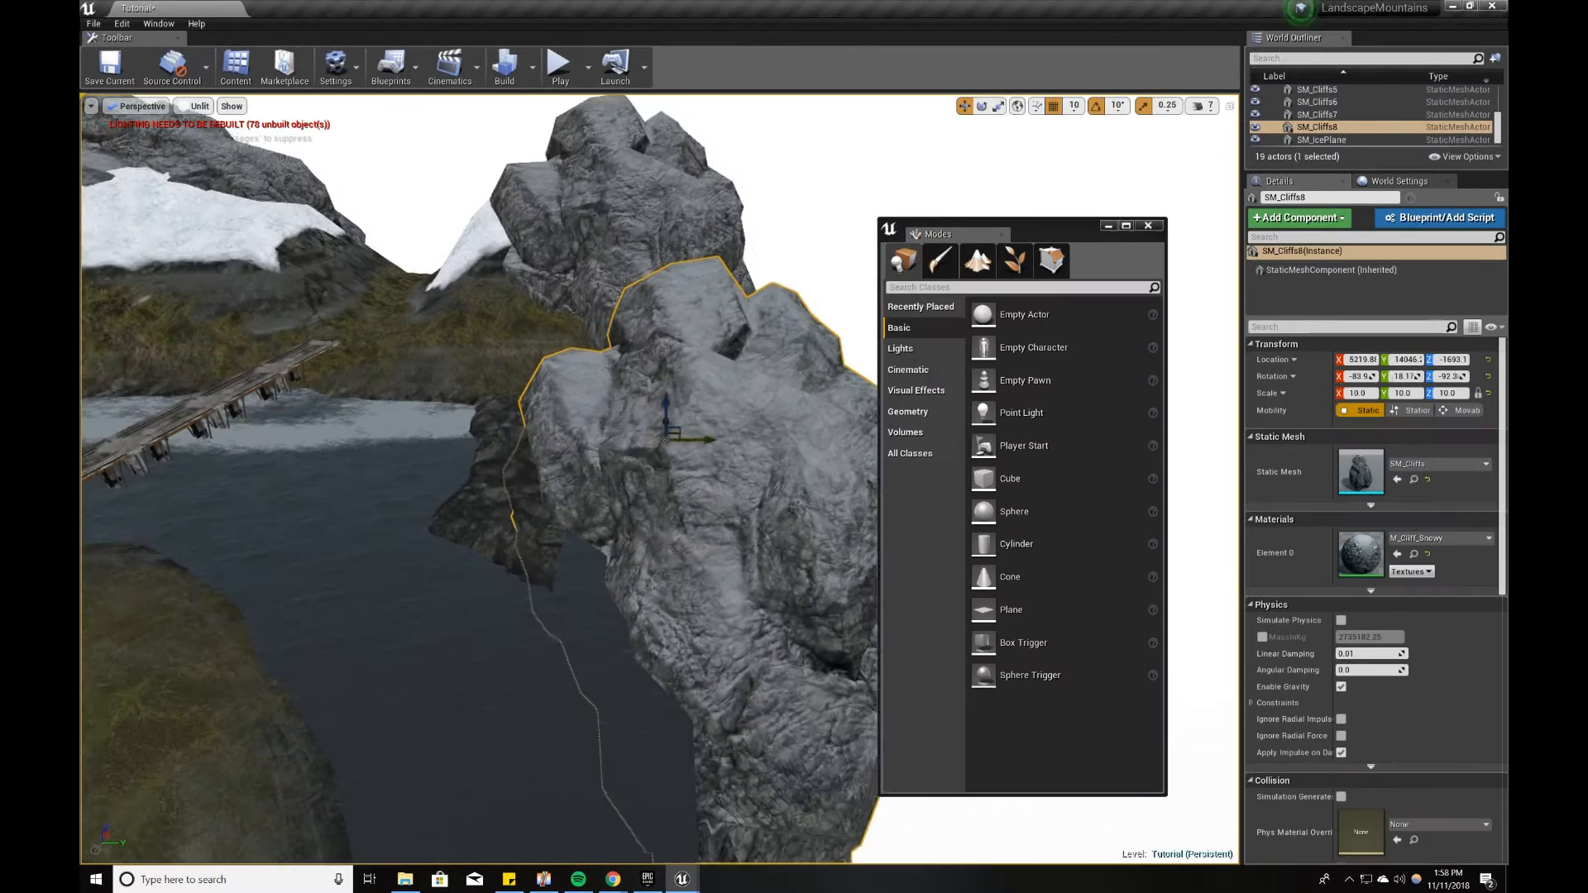
{"action": "right_click_drag", "start_coordinate": [662, 464], "coordinate": [649, 463]}
{"action": "key", "text": "e"}
{"action": "left_click_drag", "start_coordinate": [683, 463], "coordinate": [725, 463]}
{"action": "key", "text": "w"}
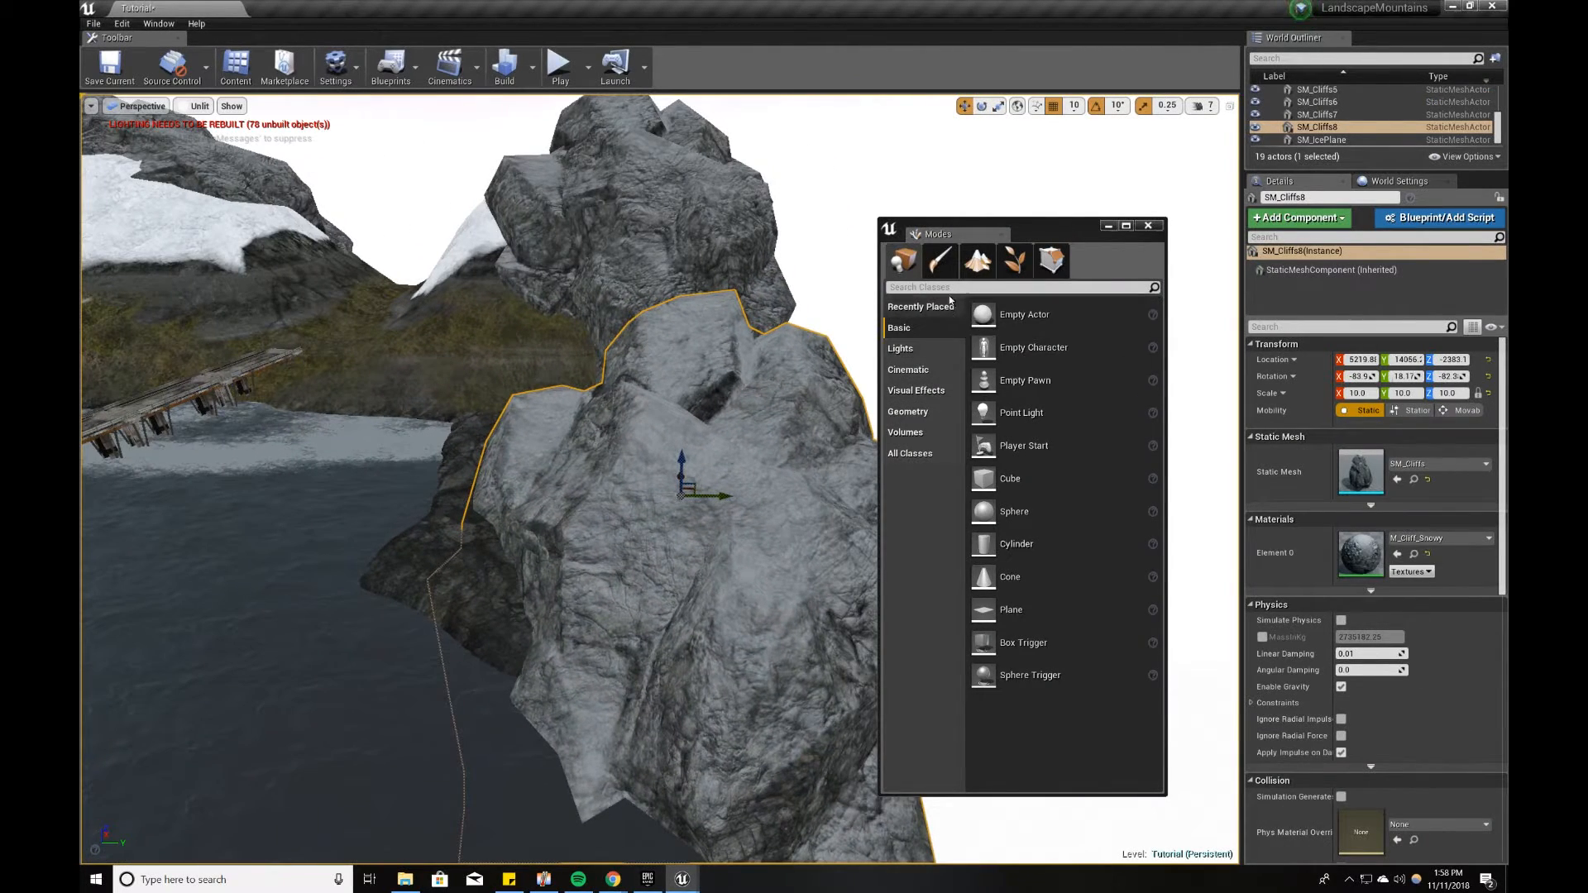
Step: Widen the riverbank along the base of the cliffs with the Flatten tool at brush size 1500
{"action": "left_click", "coordinate": [977, 261]}
{"action": "mouse_move", "coordinate": [548, 463]}
{"action": "right_mouse_down"}
{"action": "mouse_move", "coordinate": [571, 476]}
{"action": "mouse_move", "coordinate": [546, 469]}
{"action": "right_mouse_up"}
{"action": "mouse_move", "coordinate": [532, 468]}
{"action": "left_mouse_down"}
{"action": "mouse_move", "coordinate": [460, 440]}
{"action": "mouse_move", "coordinate": [496, 521]}
{"action": "mouse_move", "coordinate": [564, 591]}
{"action": "mouse_move", "coordinate": [579, 645]}
{"action": "mouse_move", "coordinate": [568, 612]}
{"action": "mouse_move", "coordinate": [637, 542]}
{"action": "left_mouse_up"}
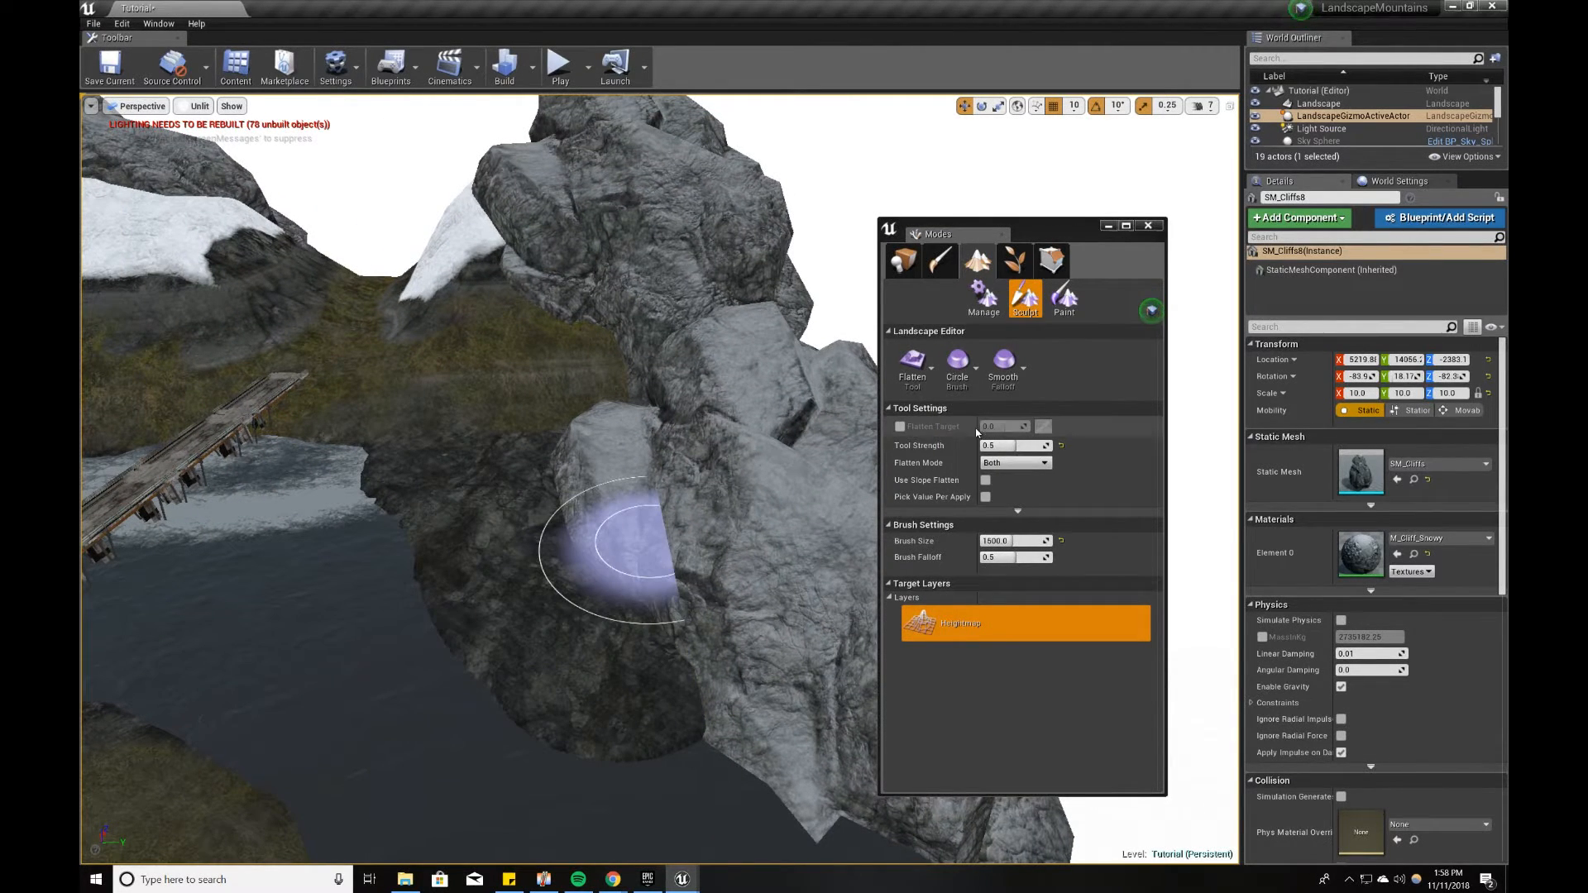
Step: Paint the Grass01 layer over the new riverbank at strength 0.5 and brush size 1500
{"action": "left_click", "coordinate": [1063, 300]}
{"action": "left_click", "coordinate": [993, 624]}
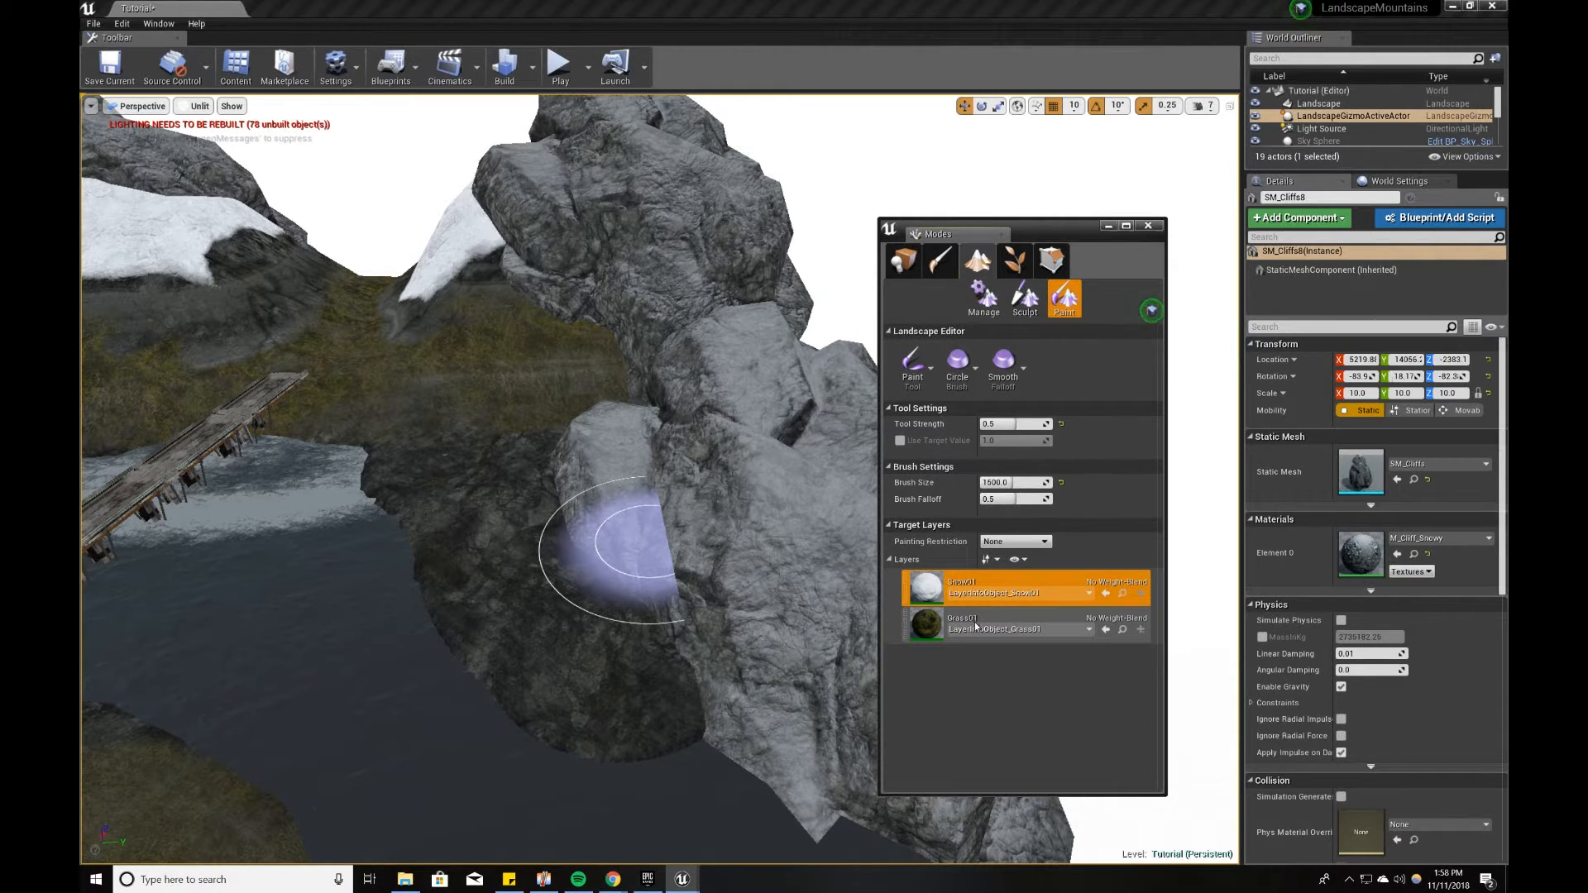
{"action": "mouse_move", "coordinate": [568, 598]}
{"action": "left_mouse_down"}
{"action": "mouse_move", "coordinate": [603, 656]}
{"action": "mouse_move", "coordinate": [454, 525]}
{"action": "mouse_move", "coordinate": [467, 471]}
{"action": "mouse_move", "coordinate": [543, 456]}
{"action": "mouse_move", "coordinate": [454, 397]}
{"action": "mouse_move", "coordinate": [549, 631]}
{"action": "mouse_move", "coordinate": [496, 401]}
{"action": "mouse_move", "coordinate": [619, 457]}
{"action": "left_mouse_up"}
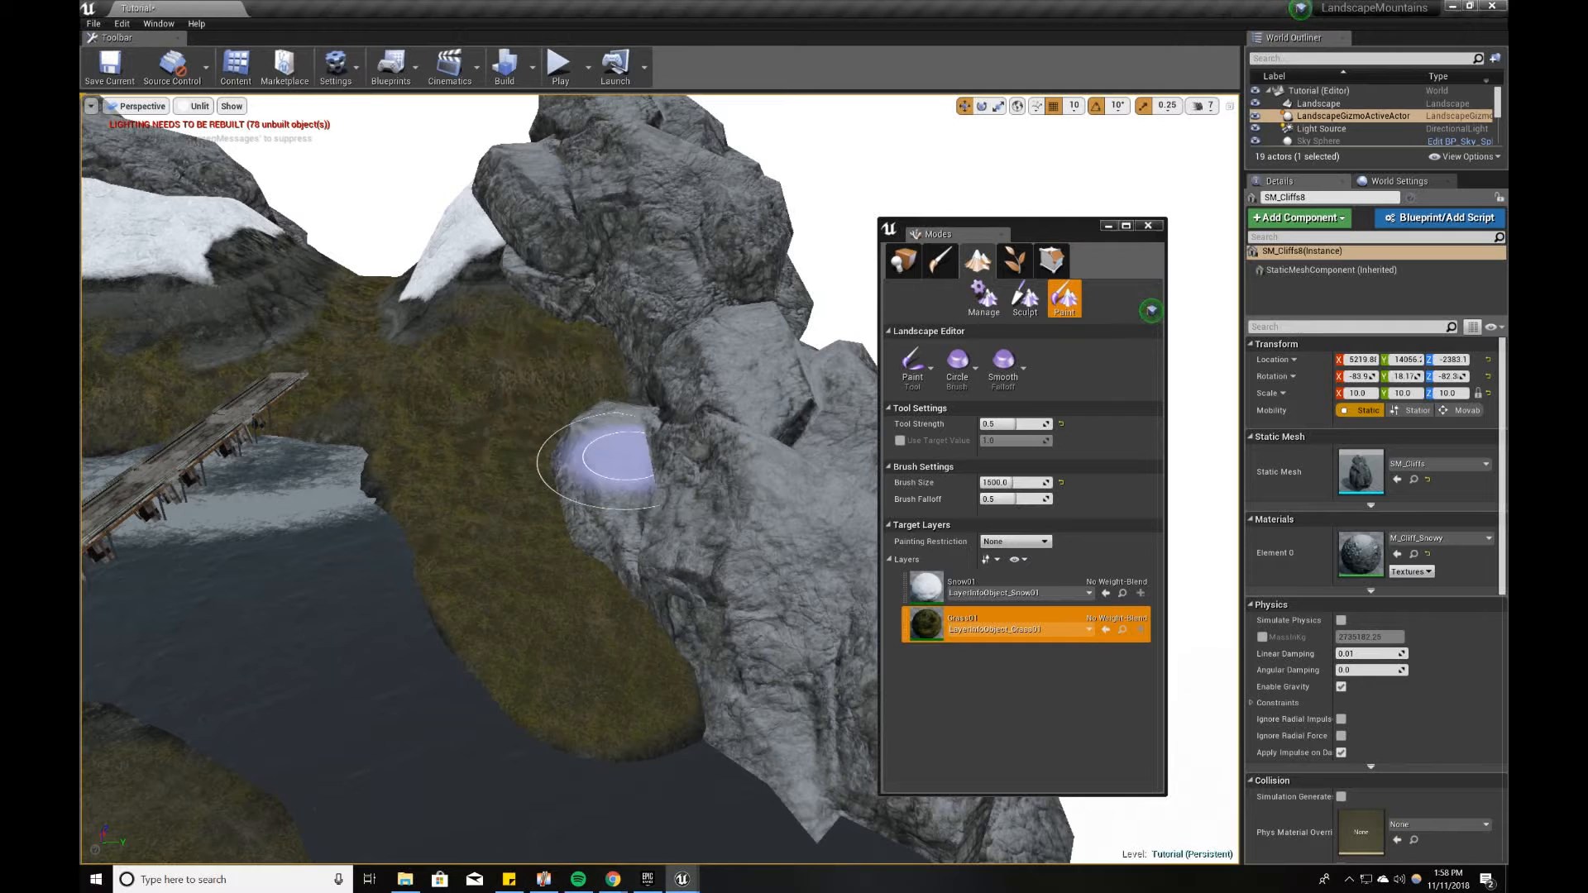
Step: Paint a strip of the Snow01 layer along the foot of the cliffs with a brush size of 512
{"action": "left_click", "coordinate": [993, 587]}
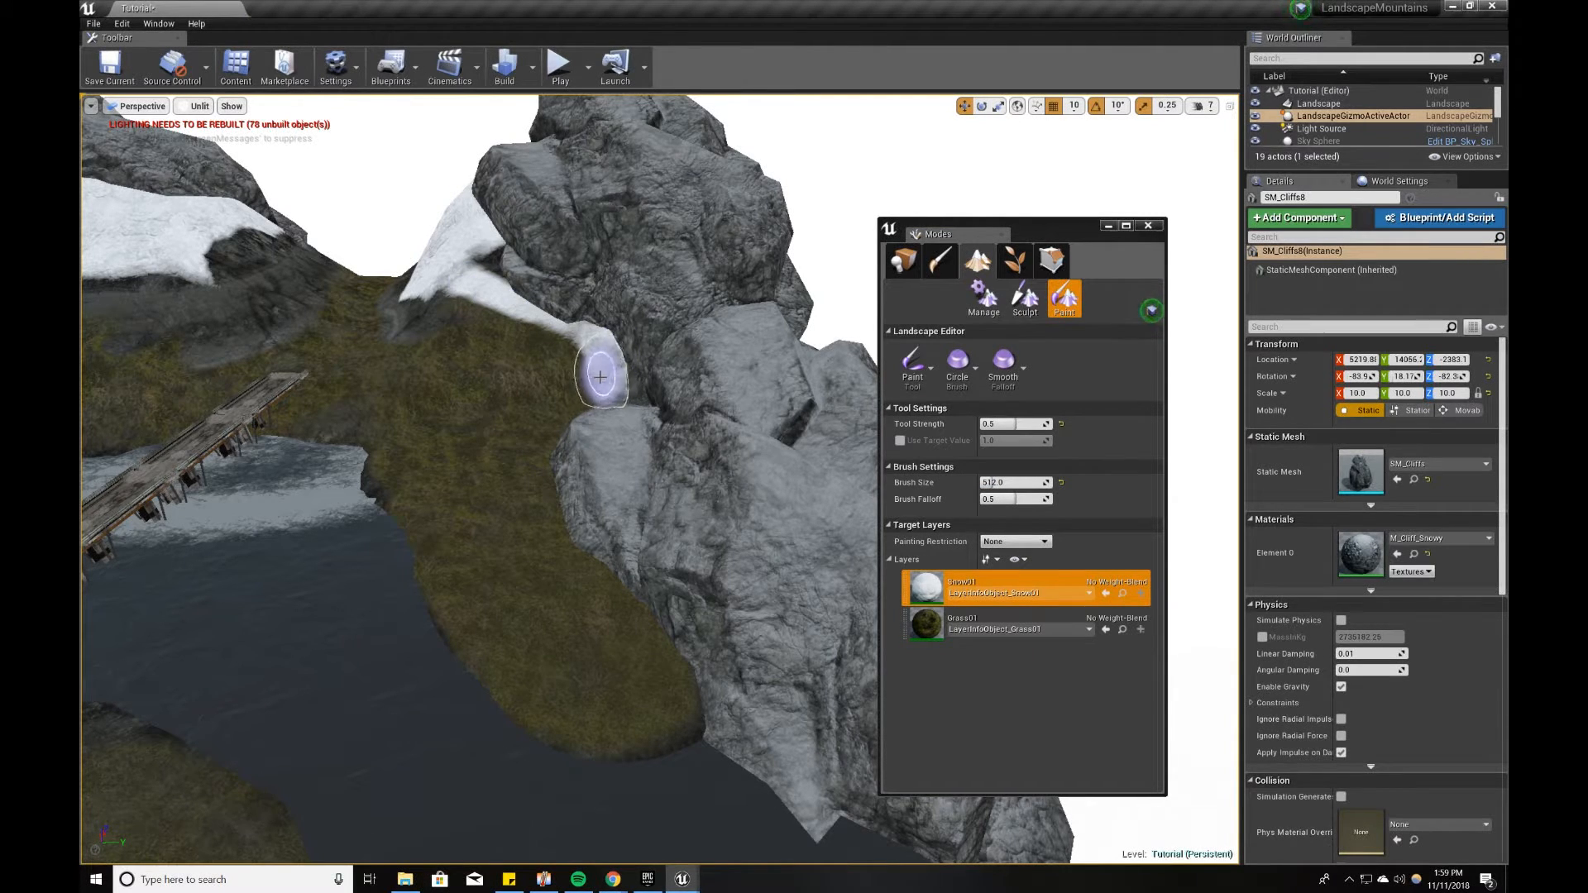
{"action": "mouse_move", "coordinate": [597, 567]}
{"action": "left_mouse_down"}
{"action": "mouse_move", "coordinate": [520, 331]}
{"action": "mouse_move", "coordinate": [465, 277]}
{"action": "left_mouse_up"}
{"action": "mouse_move", "coordinate": [647, 617]}
{"action": "right_mouse_down"}
{"action": "mouse_move", "coordinate": [579, 559]}
{"action": "mouse_move", "coordinate": [567, 575]}
{"action": "right_mouse_up"}
{"action": "key", "text": "w"}
{"action": "mouse_move", "coordinate": [771, 568]}
{"action": "right_mouse_down"}
{"action": "mouse_move", "coordinate": [835, 572]}
{"action": "mouse_move", "coordinate": [794, 579]}
{"action": "right_mouse_up"}
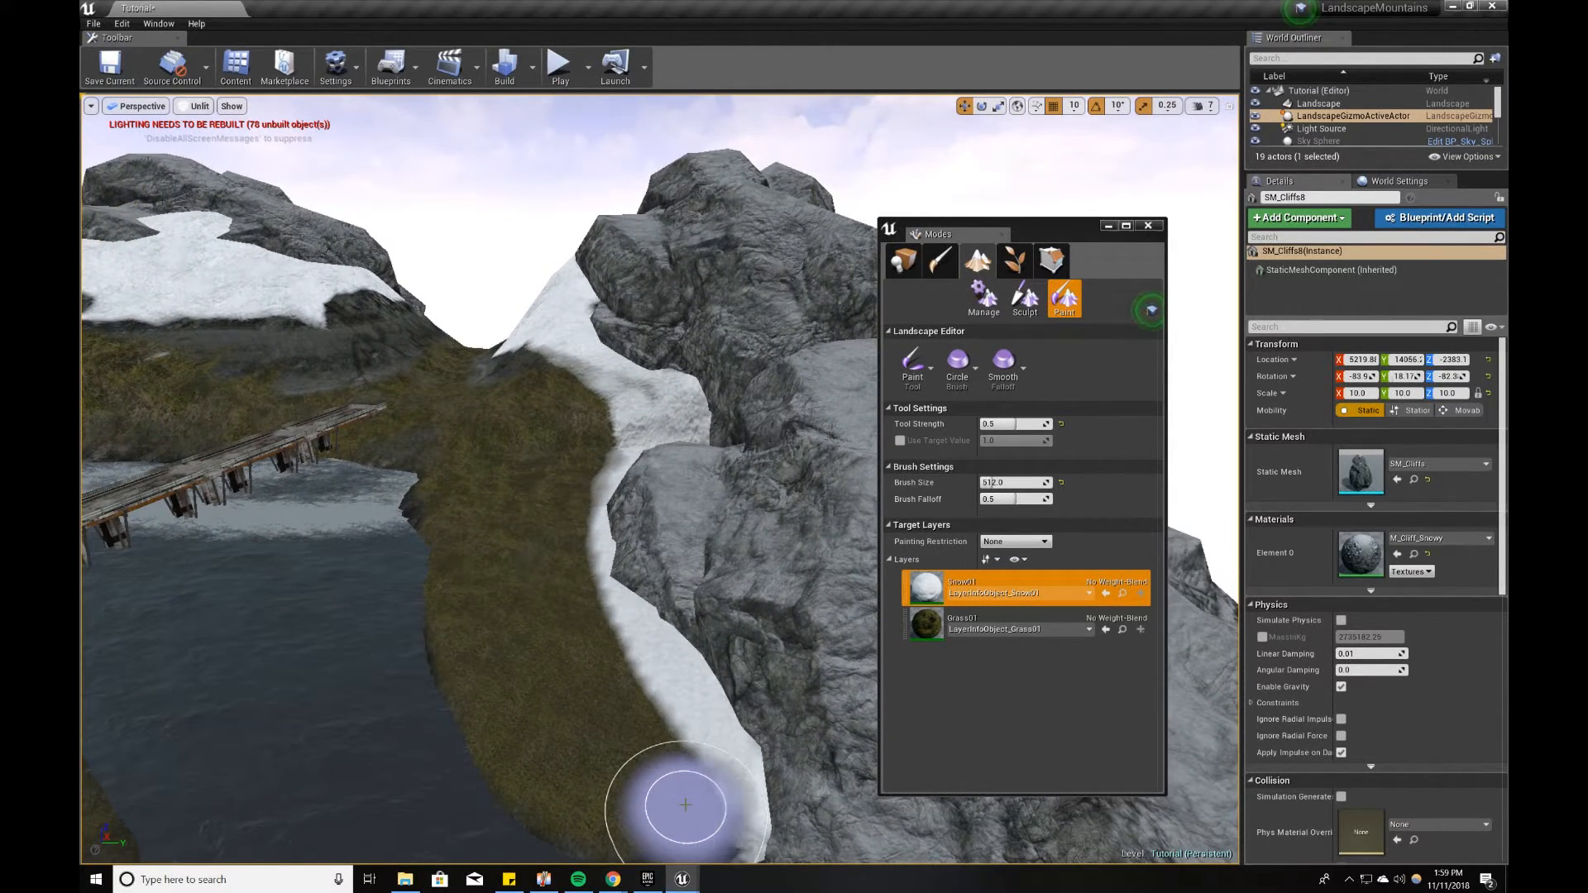
Step: Set the paint strength to 0.1, blend Snow01 and Grass01 along the snow's edge below the cliffs, and return to Place mode
{"action": "left_click", "coordinate": [1023, 425]}
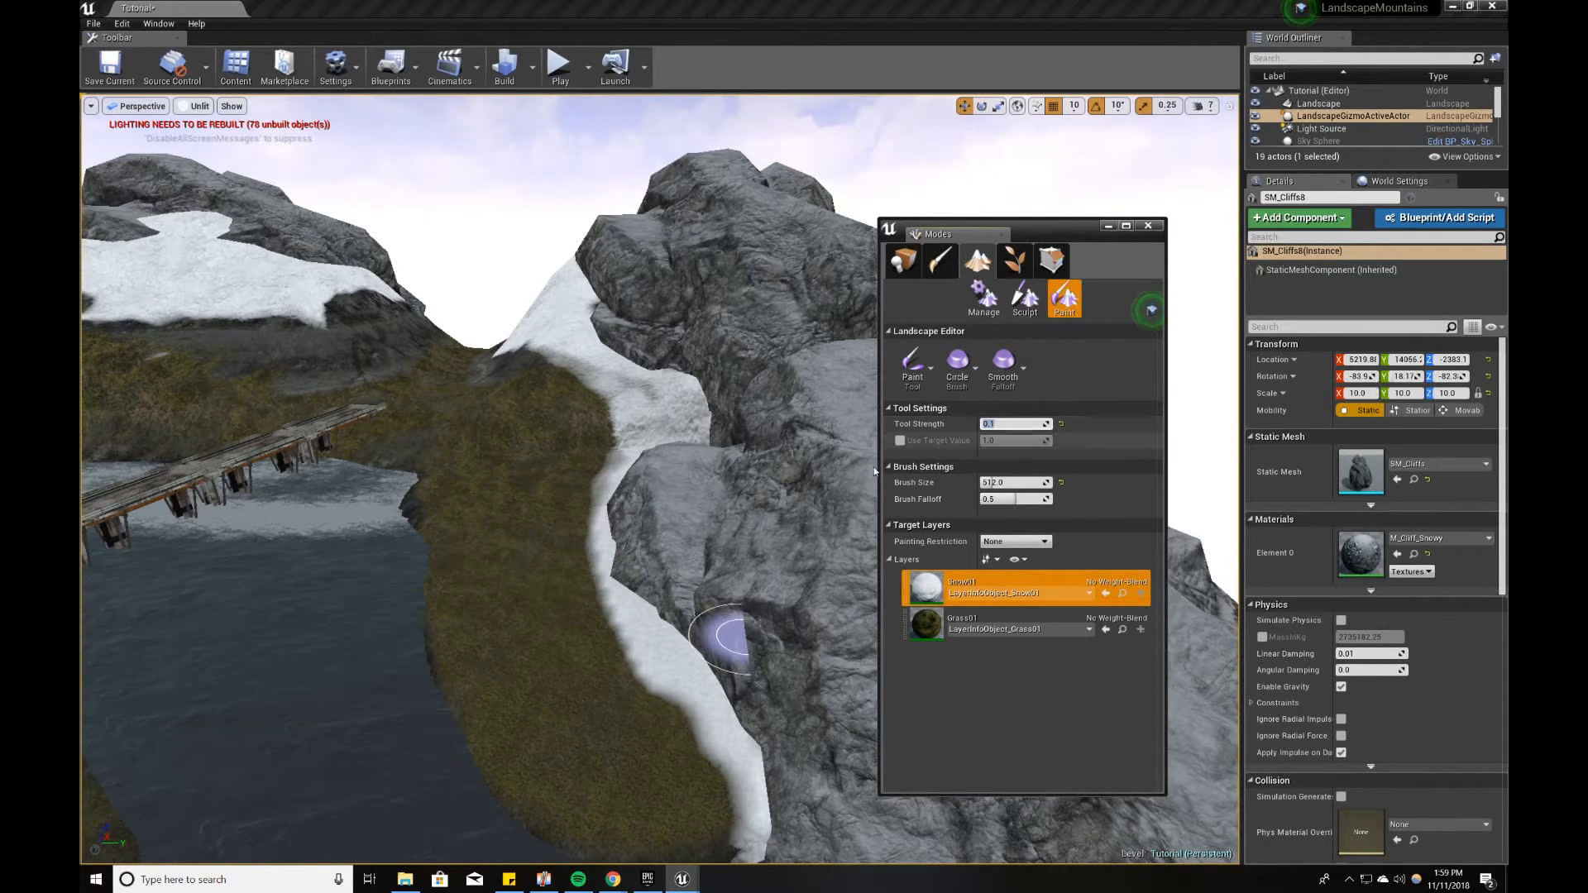
{"action": "mouse_move", "coordinate": [703, 770]}
{"action": "left_mouse_down"}
{"action": "mouse_move", "coordinate": [725, 767]}
{"action": "mouse_move", "coordinate": [672, 702]}
{"action": "mouse_move", "coordinate": [649, 630]}
{"action": "left_mouse_up"}
{"action": "mouse_move", "coordinate": [712, 673]}
{"action": "left_mouse_down", "text": "shift"}
{"action": "mouse_move", "coordinate": [691, 663]}
{"action": "mouse_move", "coordinate": [727, 787]}
{"action": "mouse_move", "coordinate": [642, 604]}
{"action": "left_mouse_up", "text": "shift"}
{"action": "left_click", "coordinate": [1014, 624]}
{"action": "right_click_drag", "start_coordinate": [641, 604], "coordinate": [745, 628]}
{"action": "left_click_drag", "start_coordinate": [356, 418], "coordinate": [581, 635]}
{"action": "left_click", "coordinate": [1013, 588]}
{"action": "mouse_move", "coordinate": [678, 695]}
{"action": "left_mouse_down", "text": "shift"}
{"action": "mouse_move", "coordinate": [394, 473]}
{"action": "mouse_move", "coordinate": [761, 728]}
{"action": "left_mouse_up", "text": "shift"}
{"action": "left_click_drag", "start_coordinate": [879, 769], "coordinate": [896, 774]}
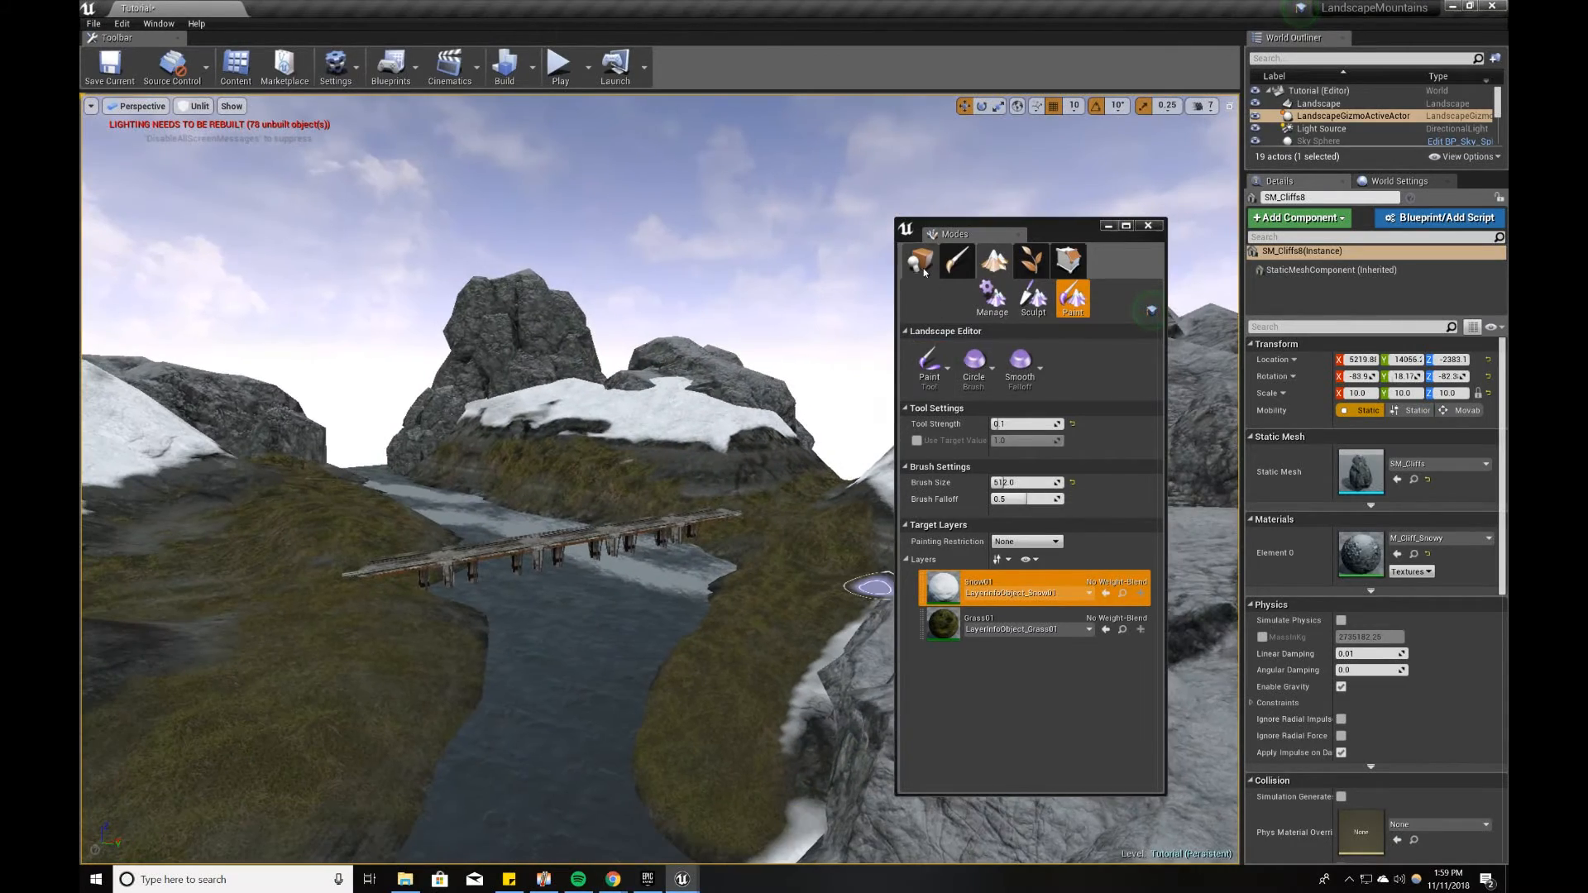
{"action": "left_click", "coordinate": [920, 262]}
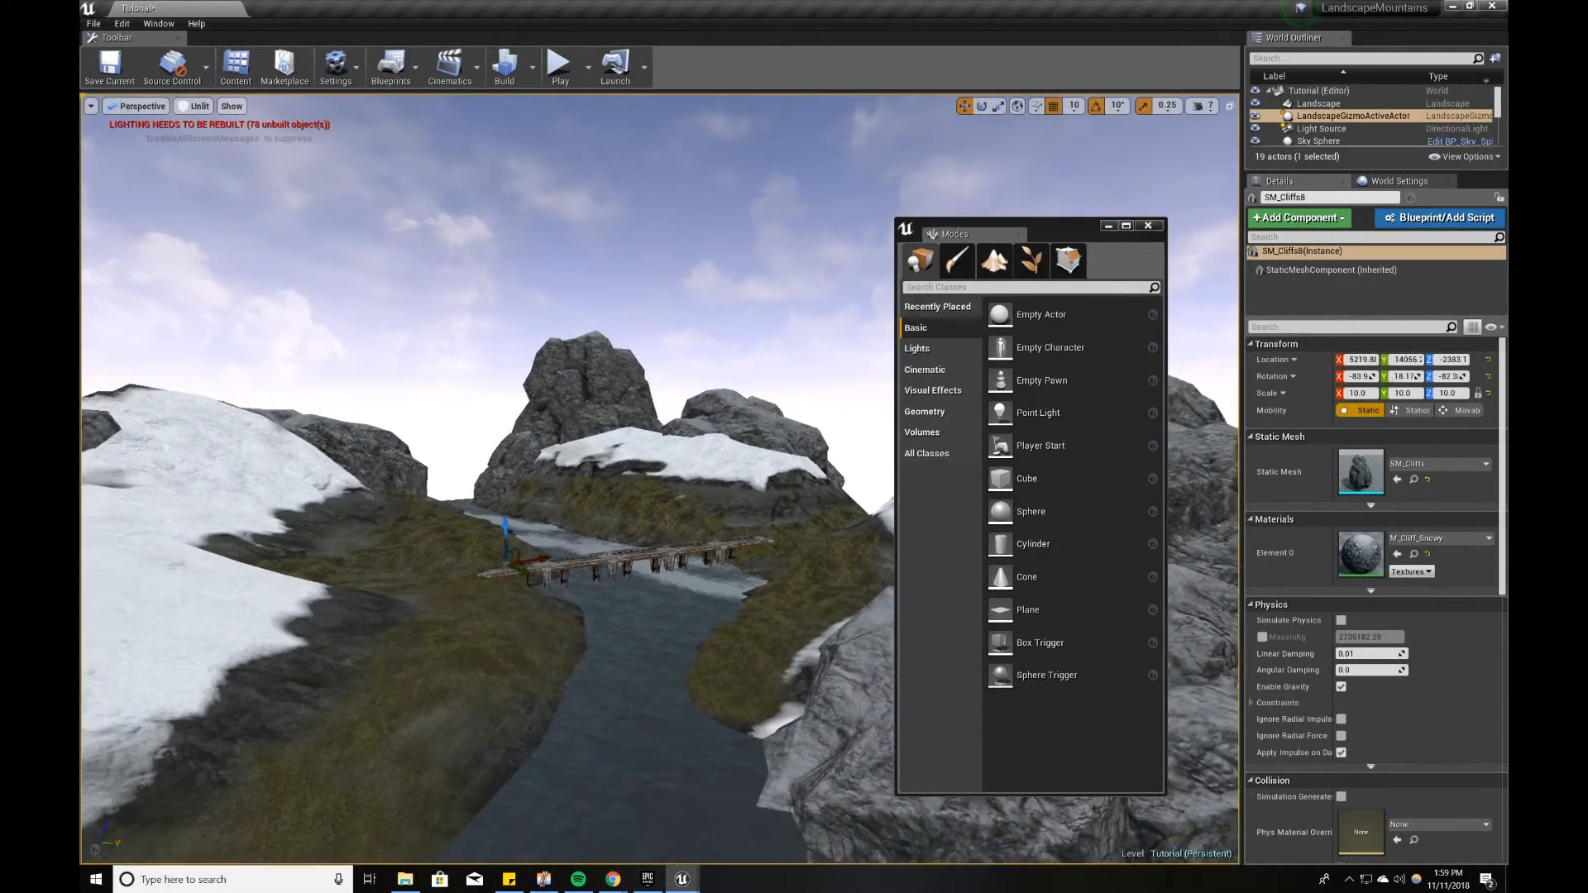
Step: Bring up the Content Browser and find the SM_PineTree static mesh
{"action": "right_click_drag", "start_coordinate": [828, 347], "coordinate": [821, 356]}
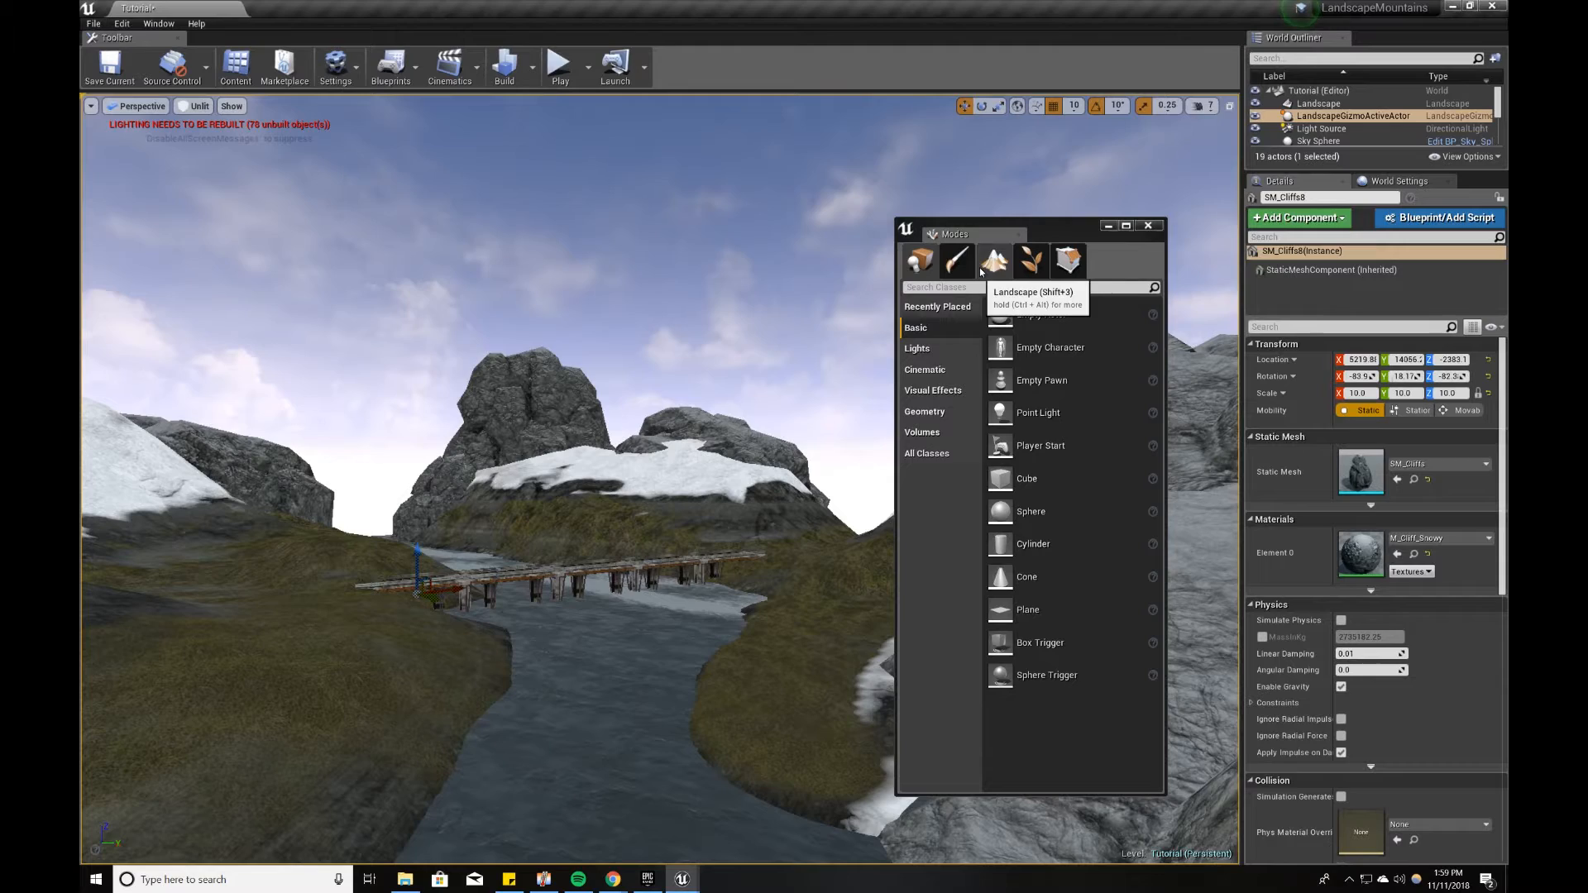
{"action": "left_click", "coordinate": [679, 885]}
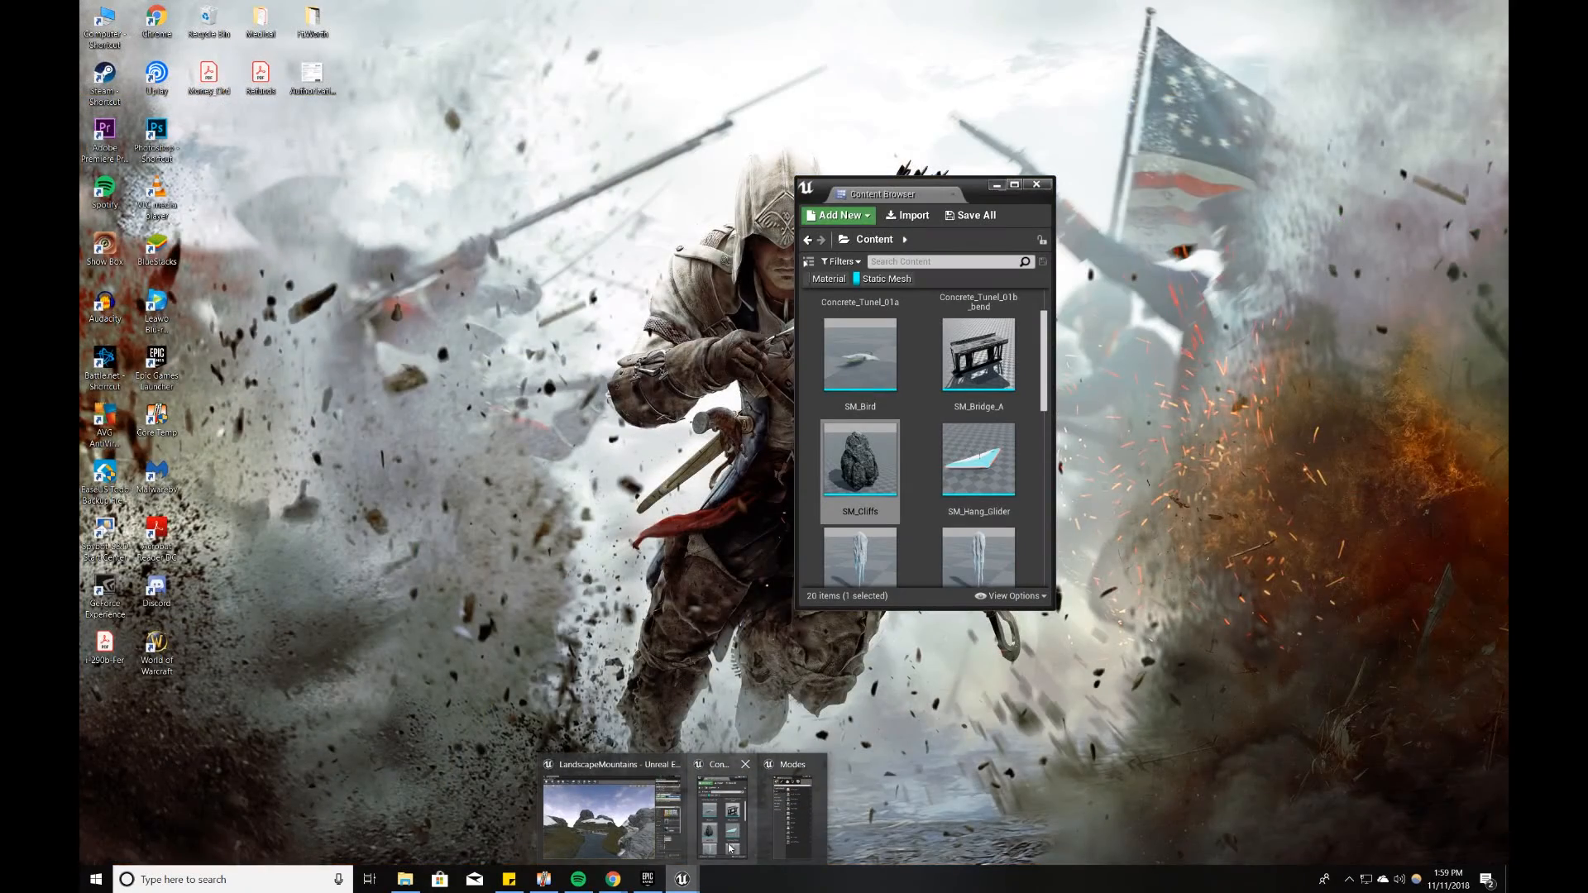
{"action": "left_click", "coordinate": [730, 848]}
{"action": "scroll", "coordinate": [937, 459], "scroll_direction": "down", "scroll_amount": 3}
{"action": "scroll", "coordinate": [909, 464], "scroll_direction": "down", "scroll_amount": 2}
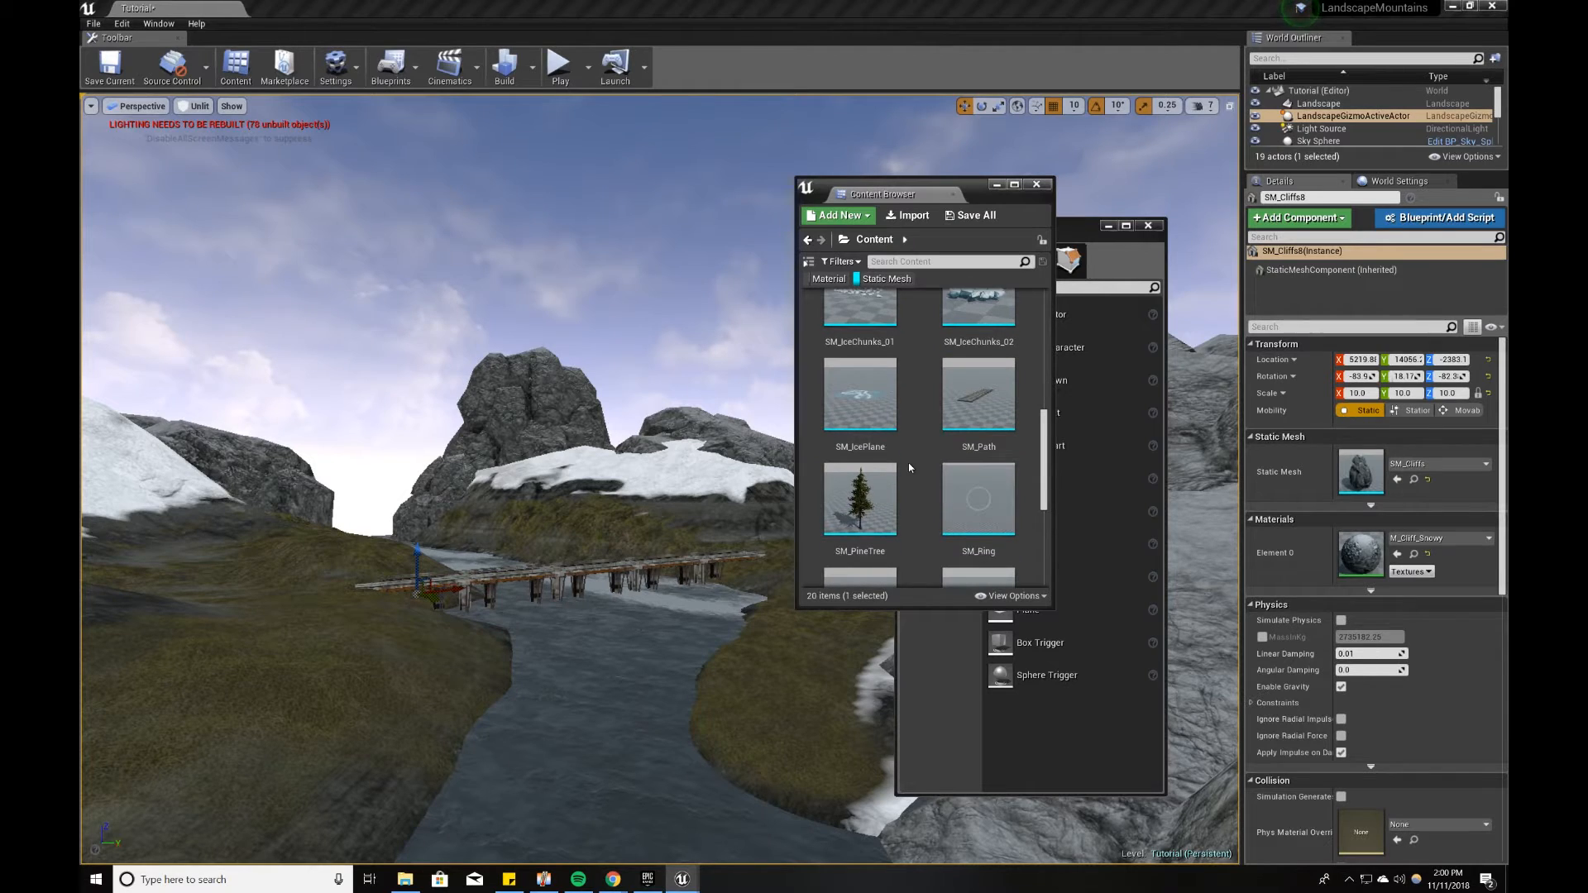
Step: Try placing a single SM_PineTree on each bank of the river, and delete both trees
{"action": "left_click_drag", "start_coordinate": [860, 498], "coordinate": [353, 663]}
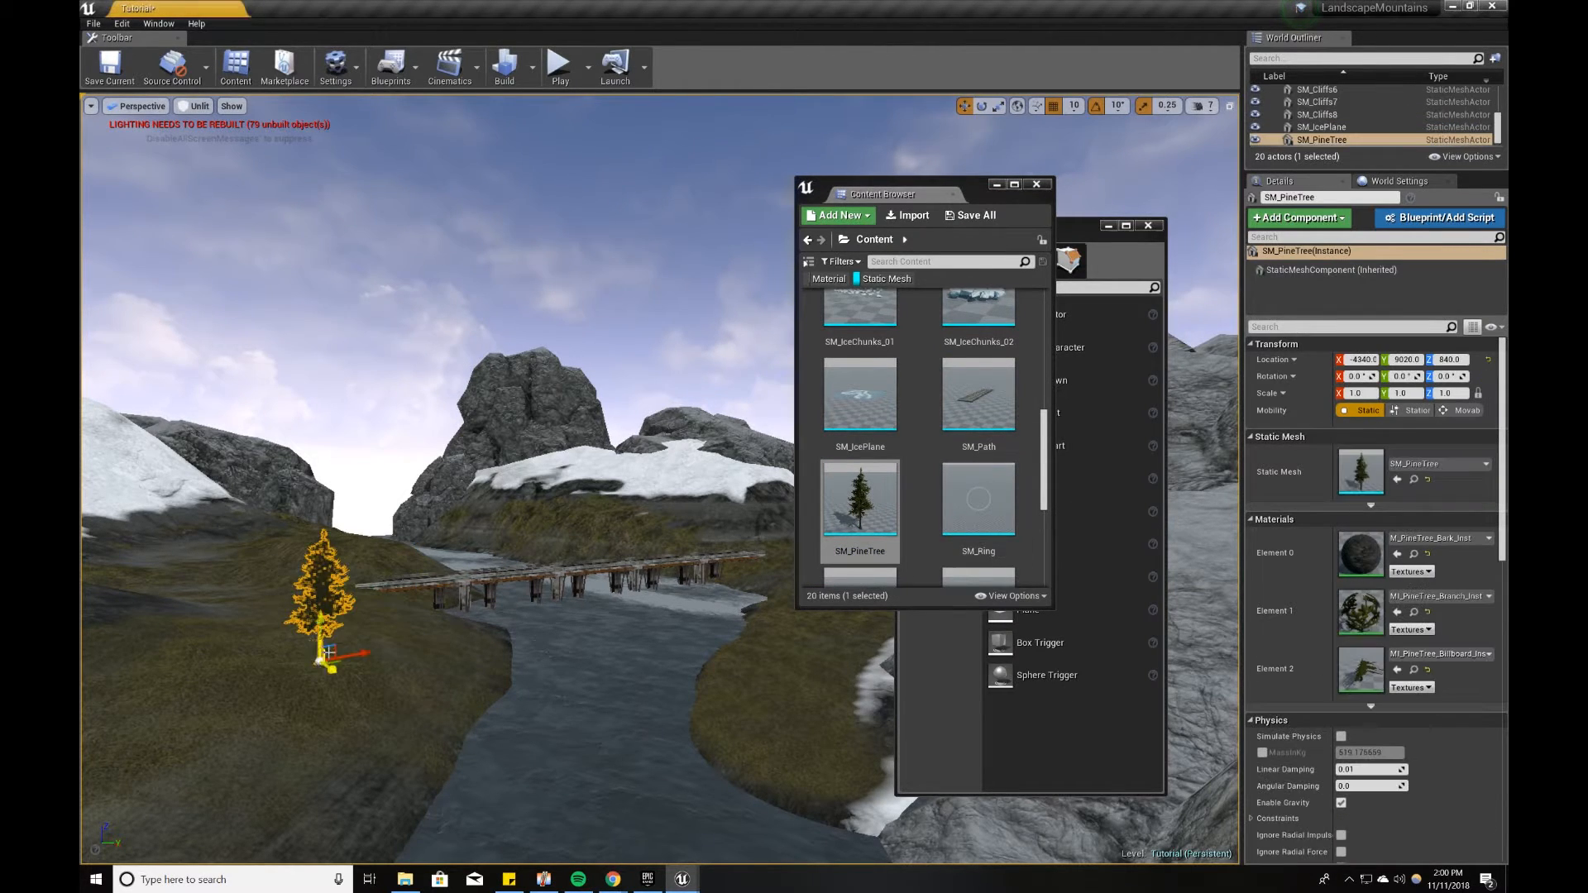
{"action": "left_click_drag", "start_coordinate": [860, 498], "coordinate": [807, 655]}
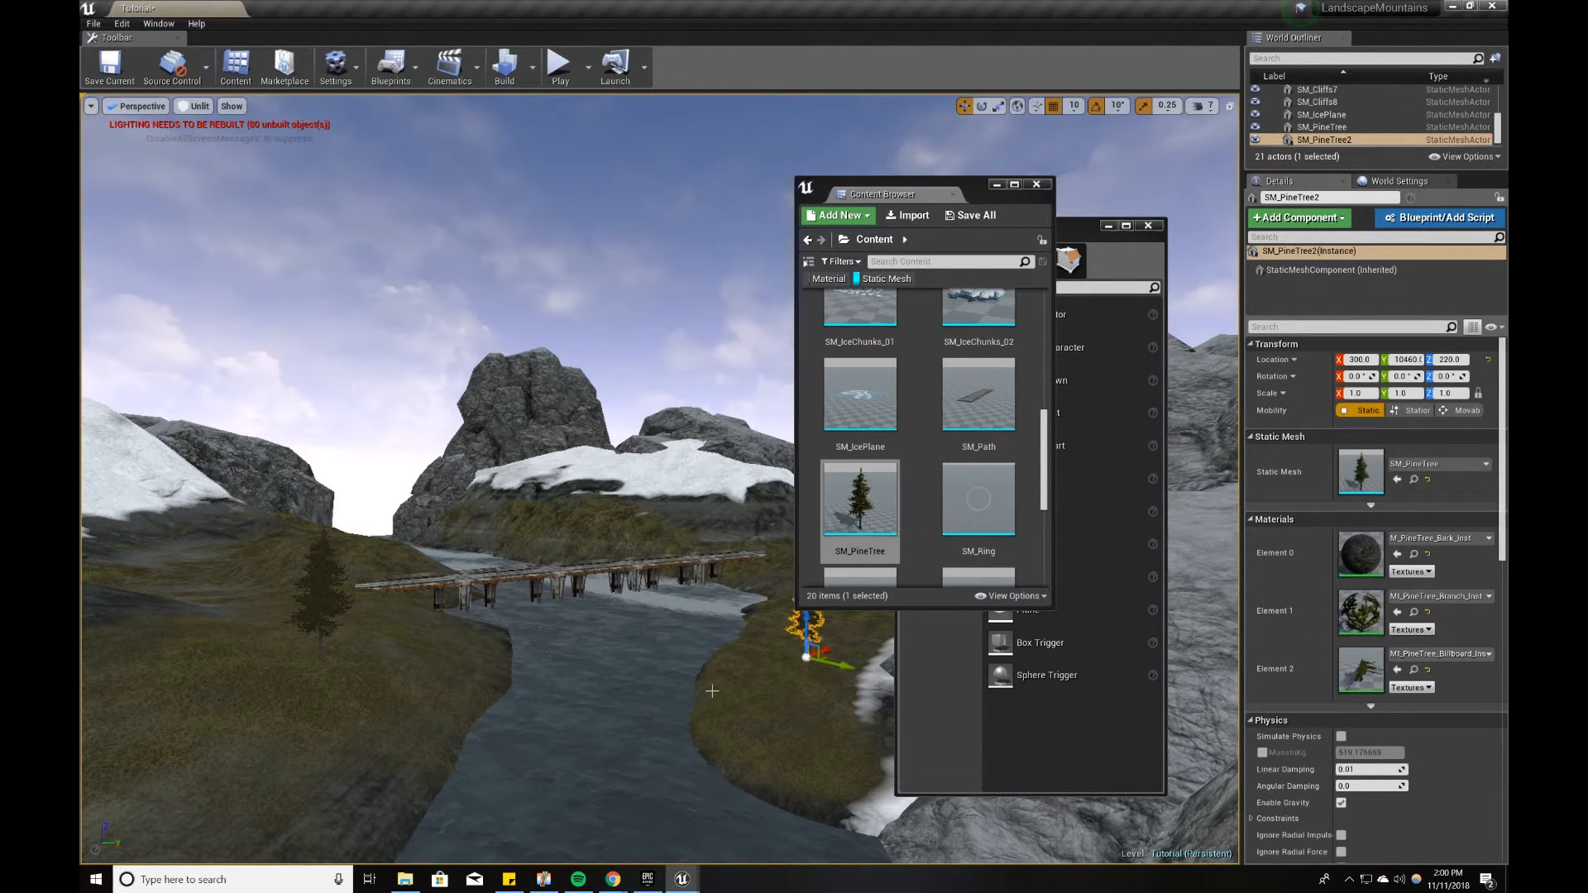
{"action": "right_click_drag", "start_coordinate": [713, 691], "coordinate": [723, 687]}
{"action": "key", "text": "Delete"}
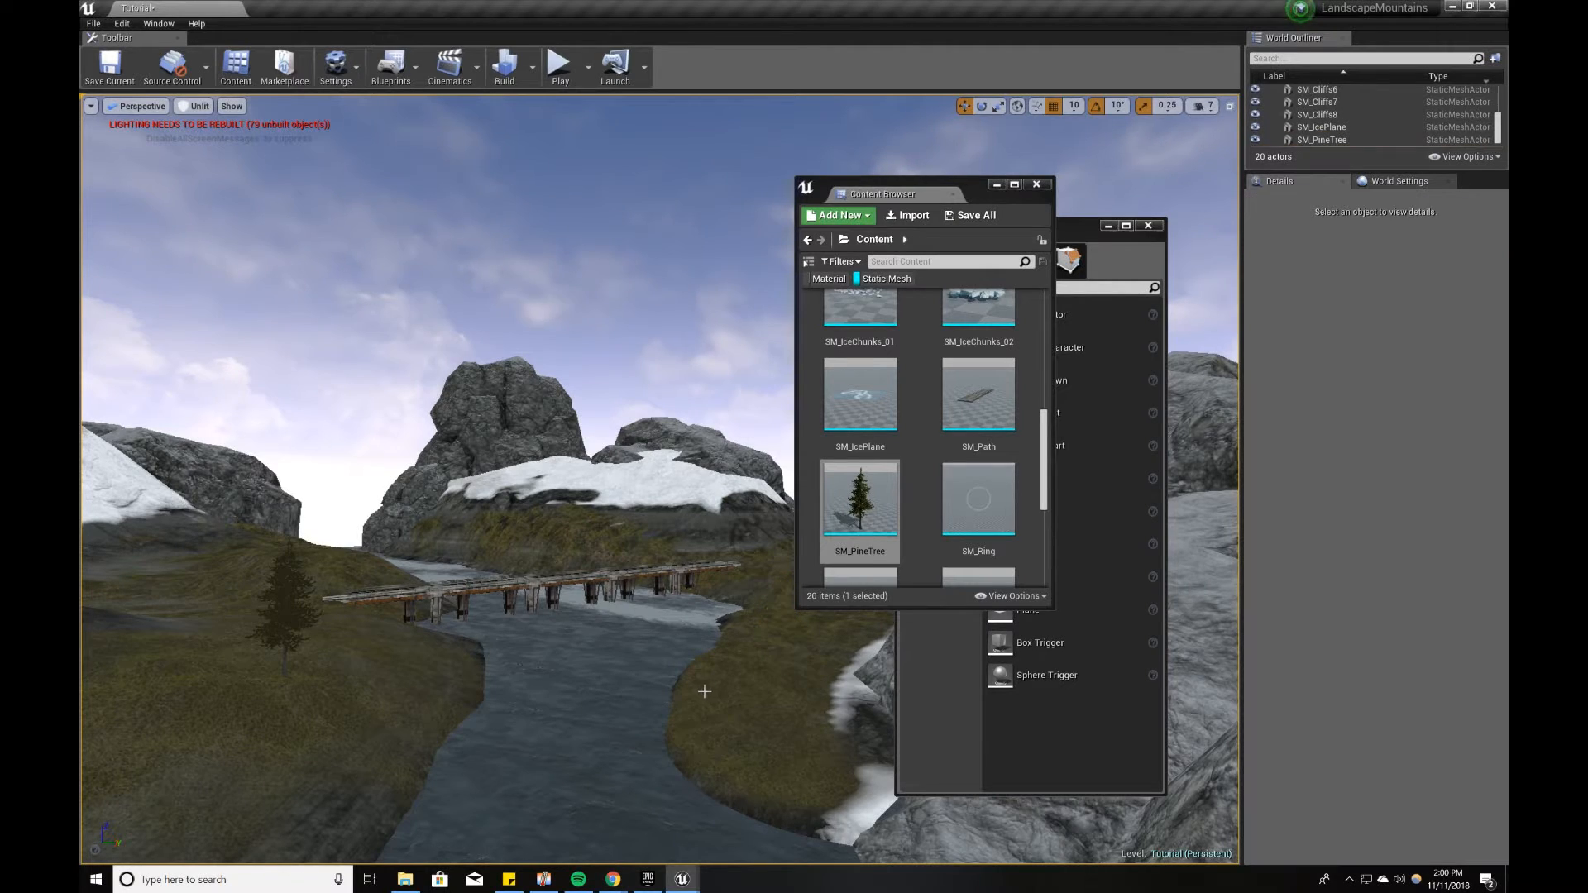
{"action": "left_click", "coordinate": [280, 618]}
{"action": "key", "text": "Delete"}
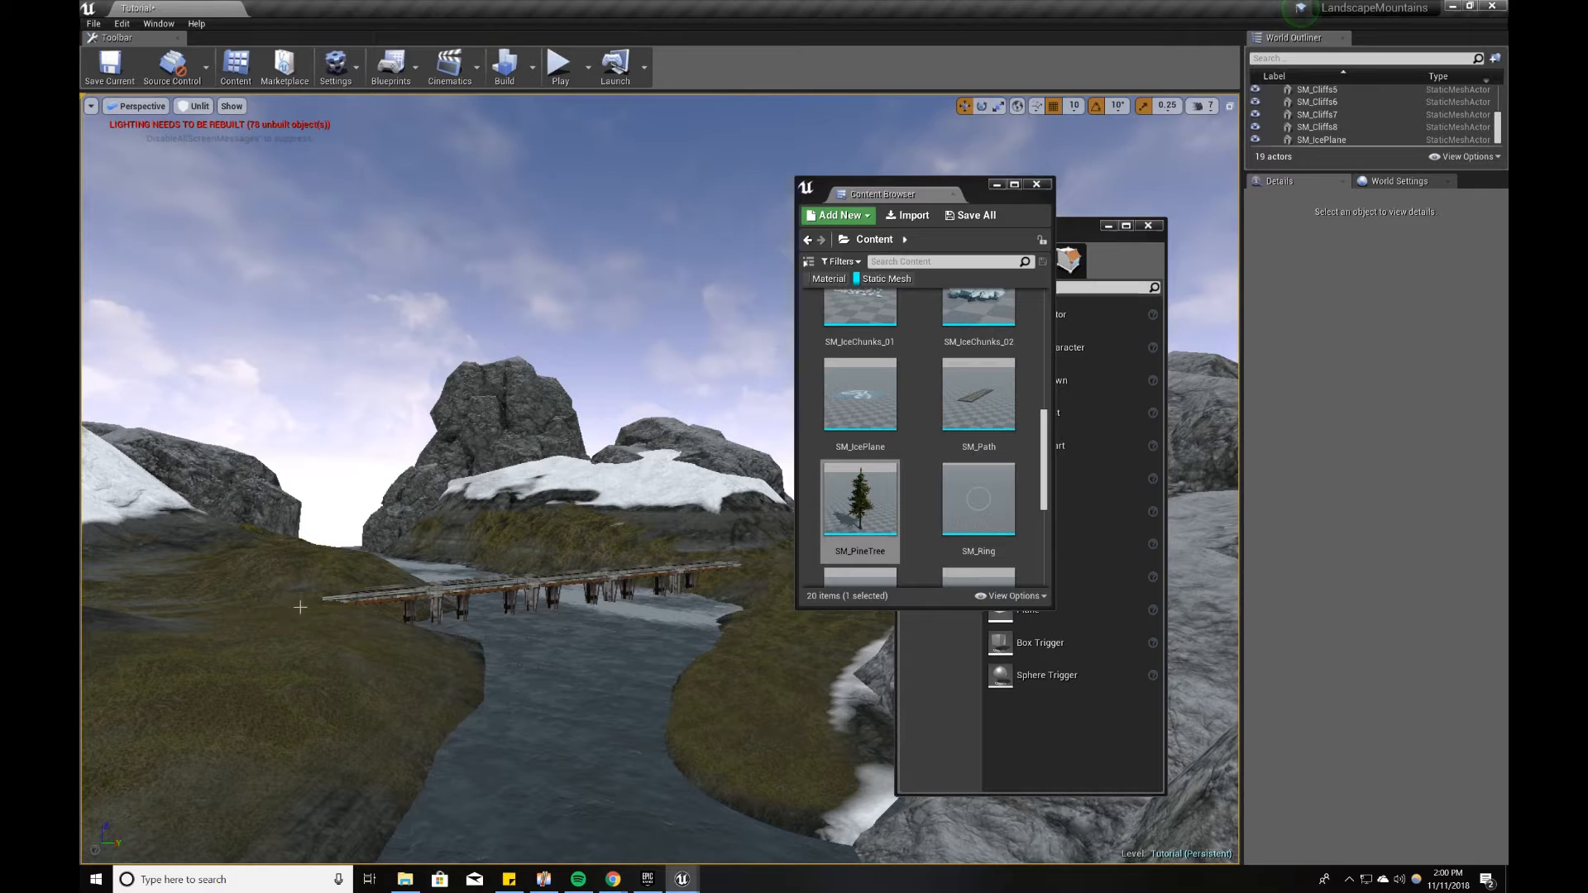
Step: Switch to Foliage mode, add SM_PineTree as a foliage type, and put the Content Browser away
{"action": "left_click", "coordinate": [1079, 232]}
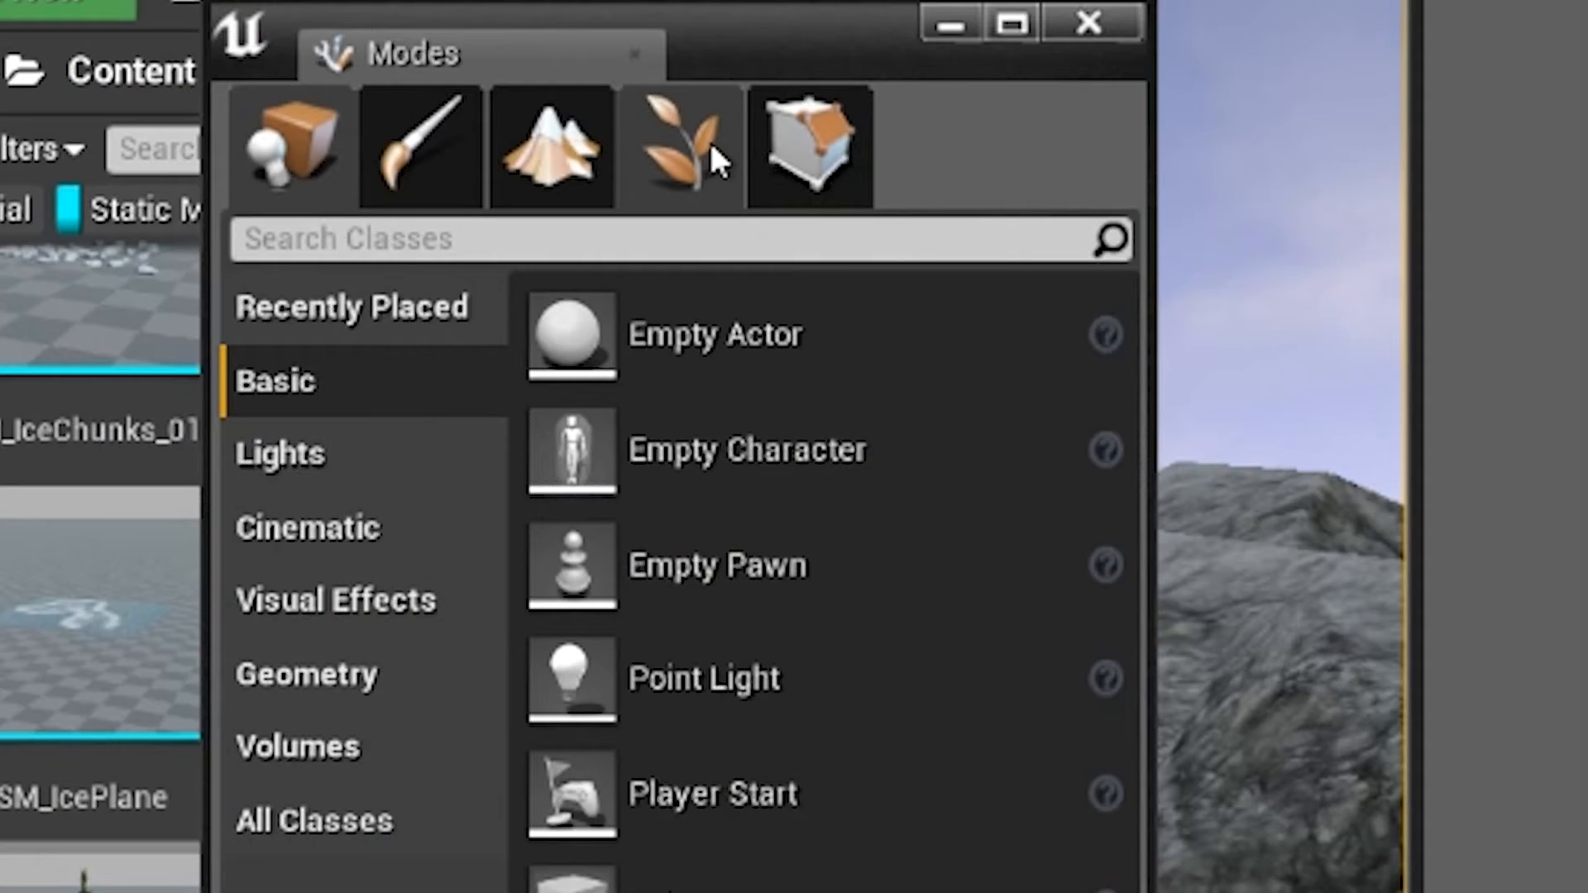
{"action": "left_click", "coordinate": [708, 139]}
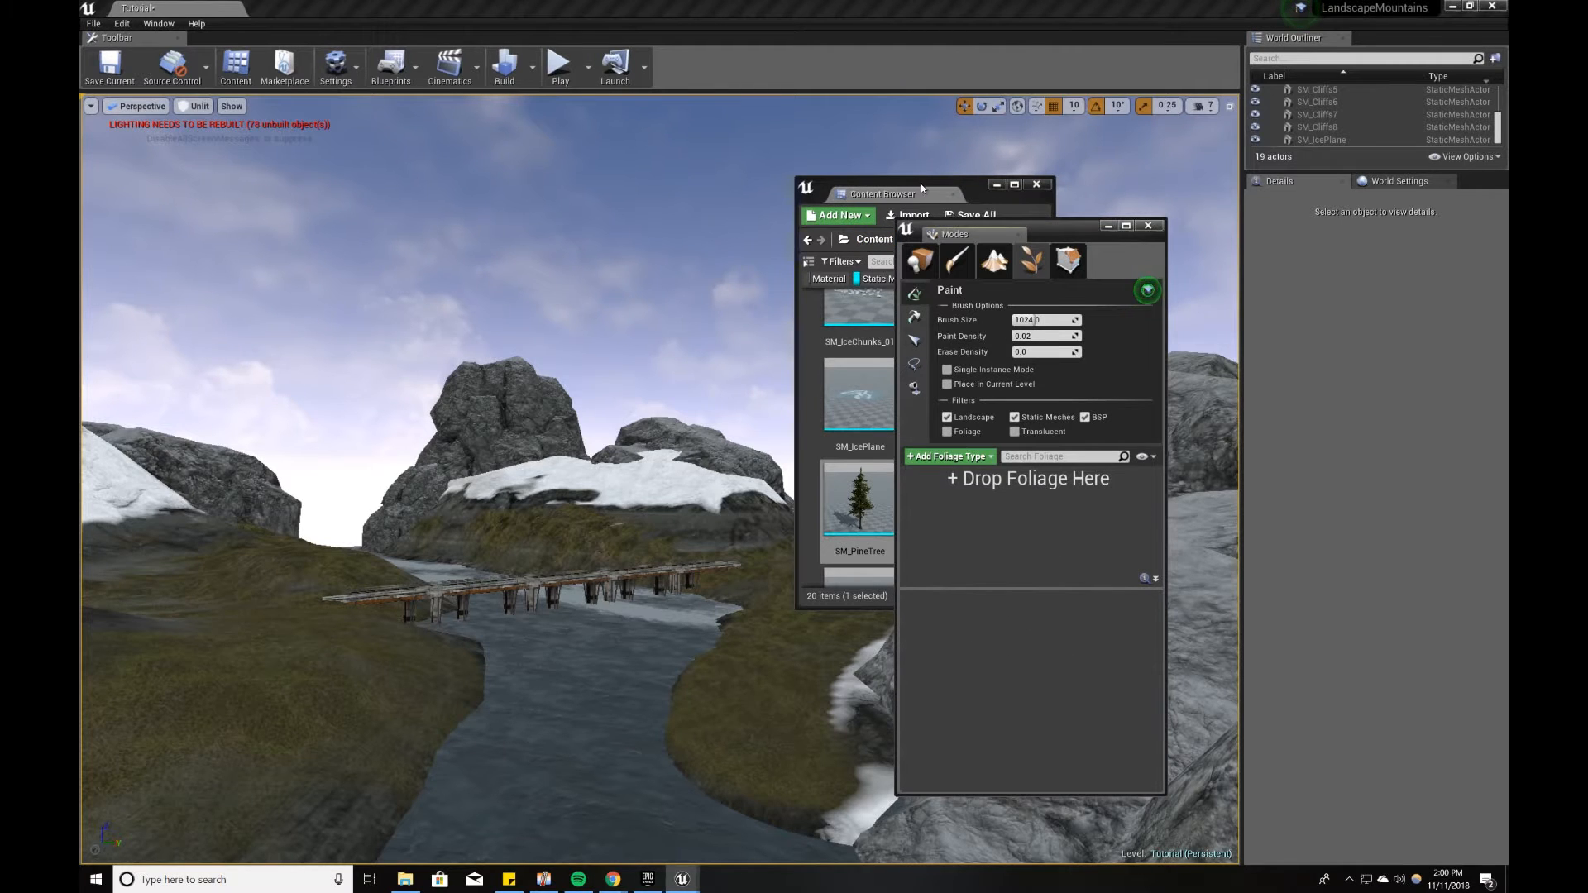
{"action": "left_click_drag", "start_coordinate": [921, 188], "coordinate": [750, 255]}
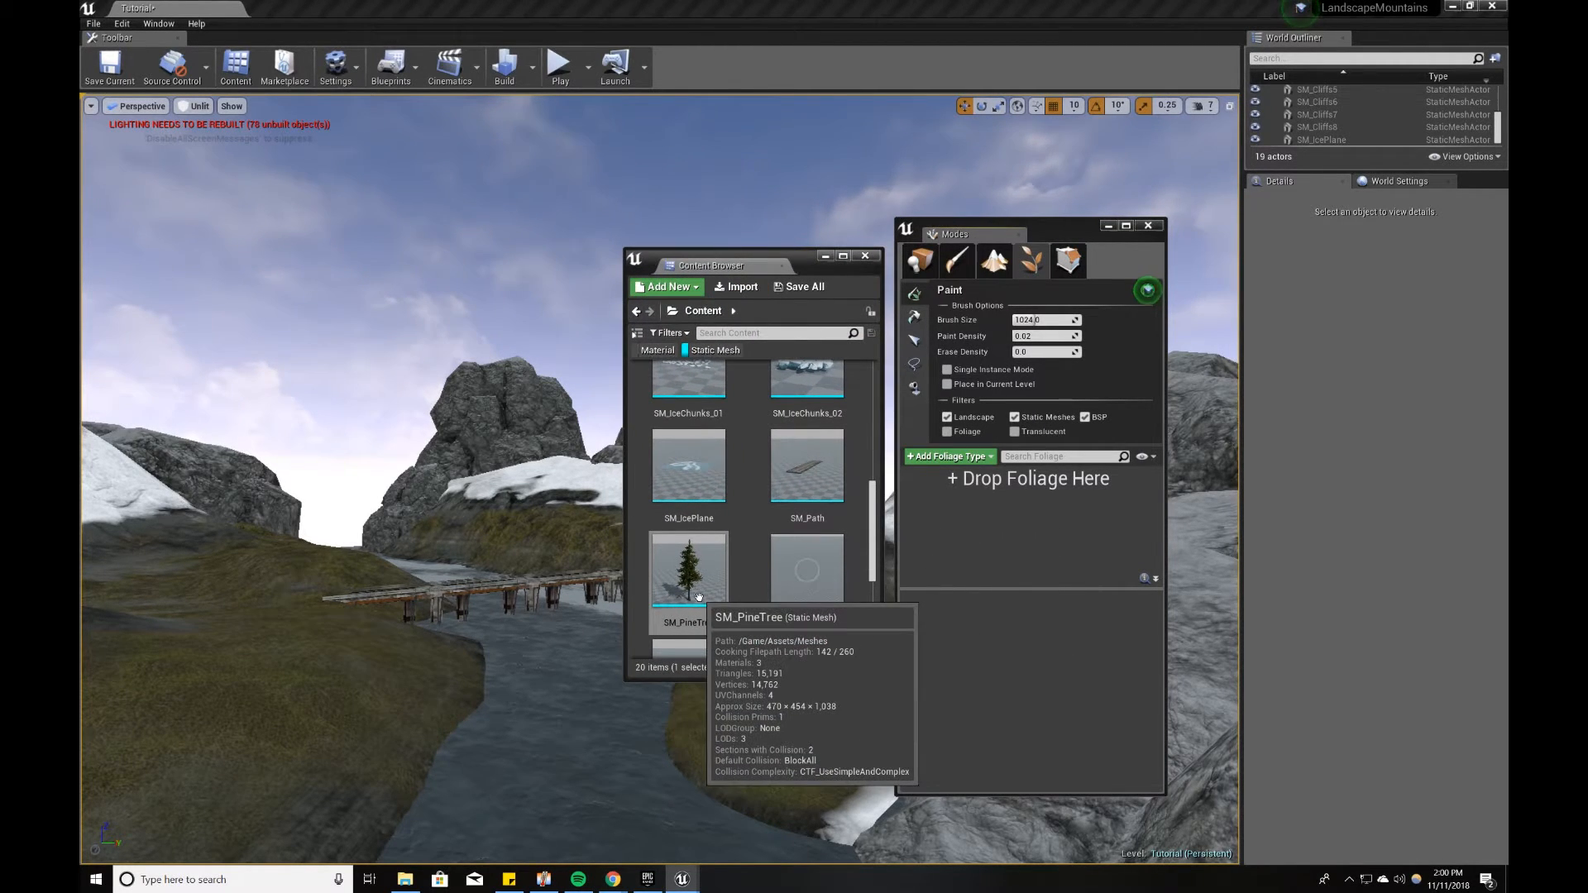
{"action": "left_click_drag", "start_coordinate": [709, 589], "coordinate": [949, 541]}
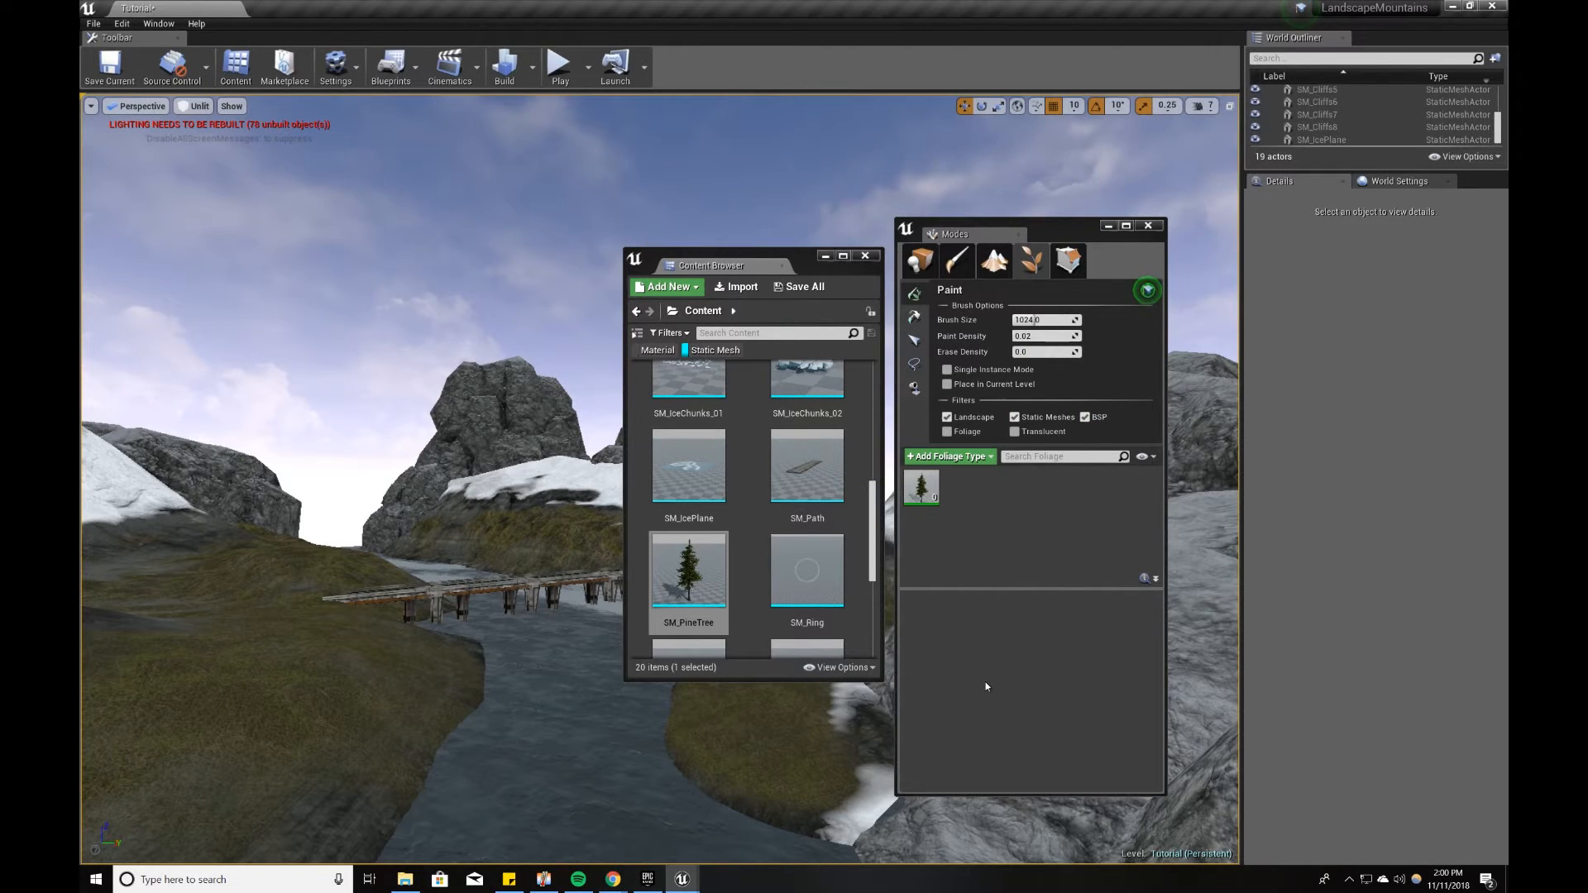
{"action": "left_click", "coordinate": [826, 256]}
Step: Set the SM_PineTree foliage's Scale X to min 3.0 and max 5.0, and turn off Align to Normal
{"action": "left_click", "coordinate": [928, 488]}
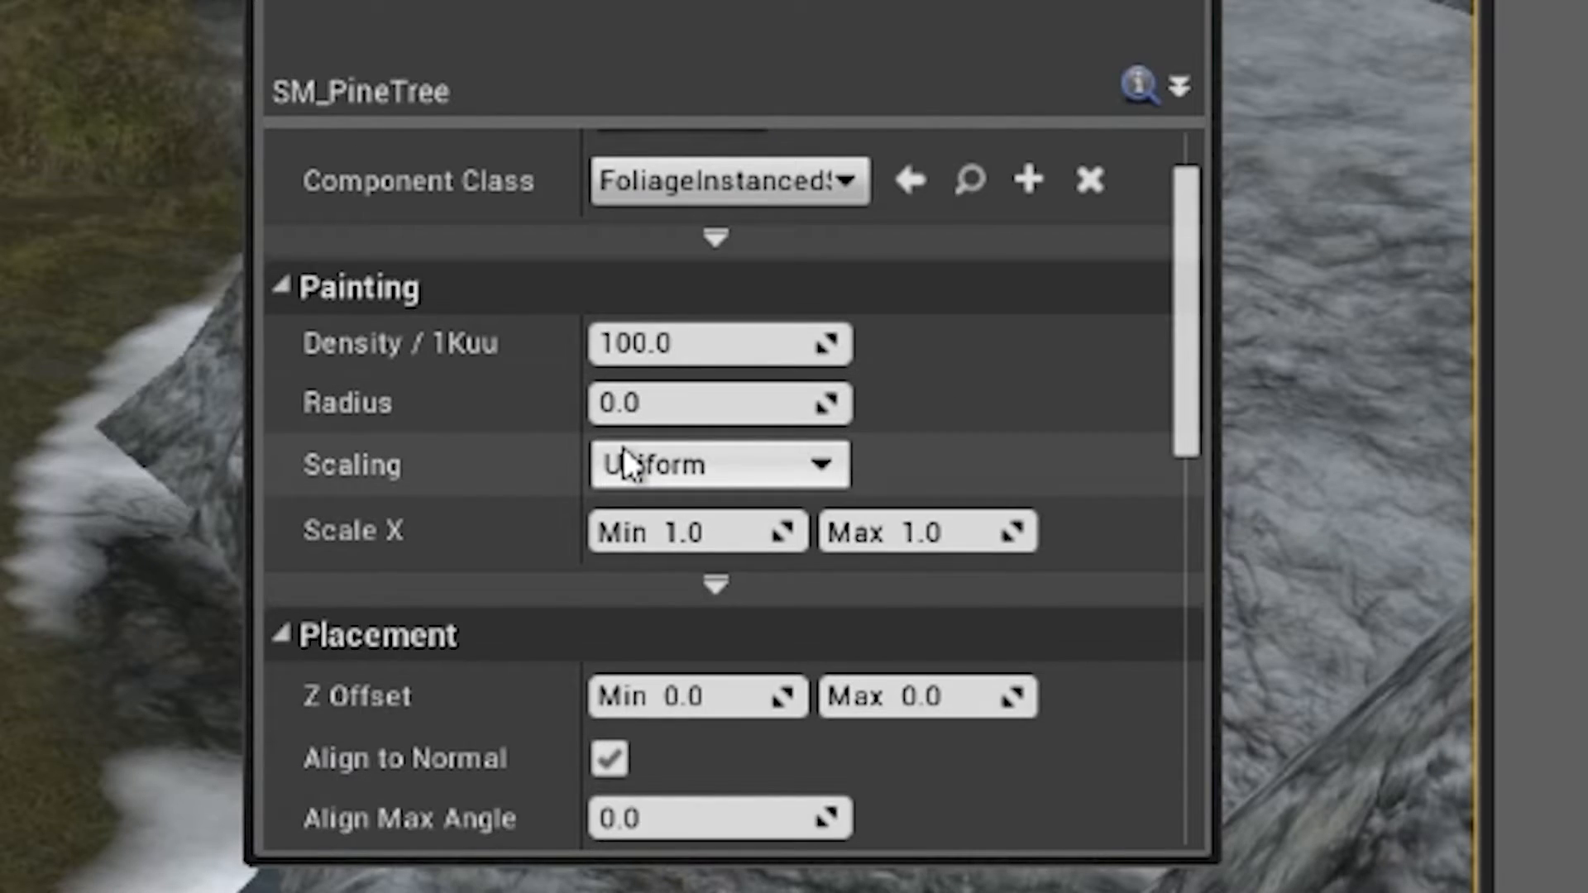
{"action": "scroll", "coordinate": [622, 446], "scroll_direction": "up", "scroll_amount": 2}
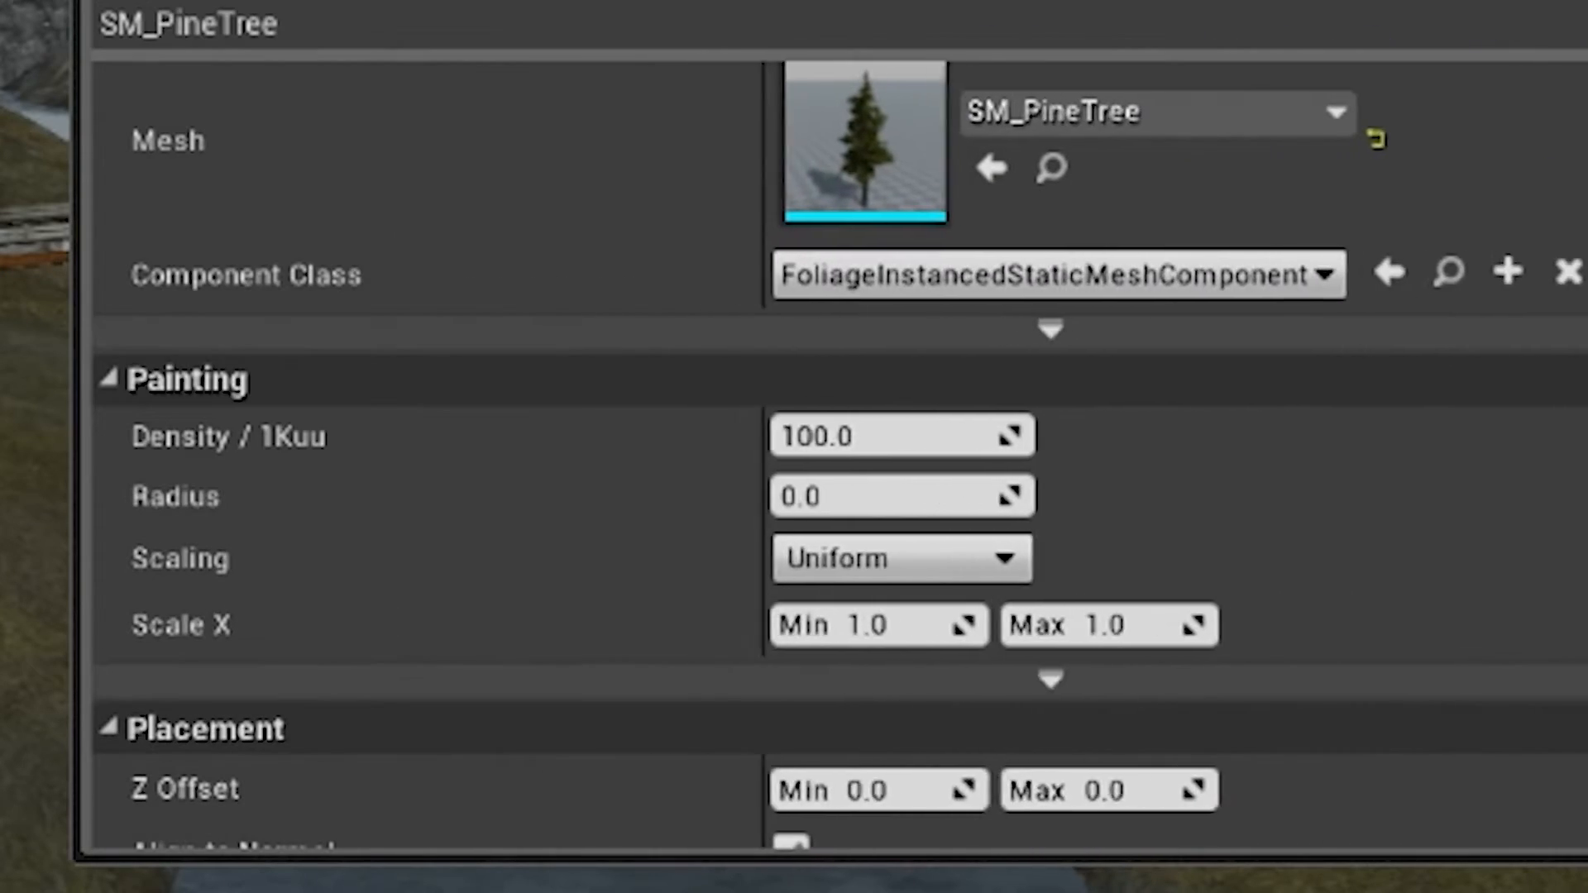
{"action": "left_click_drag", "start_coordinate": [755, 183], "coordinate": [941, 182]}
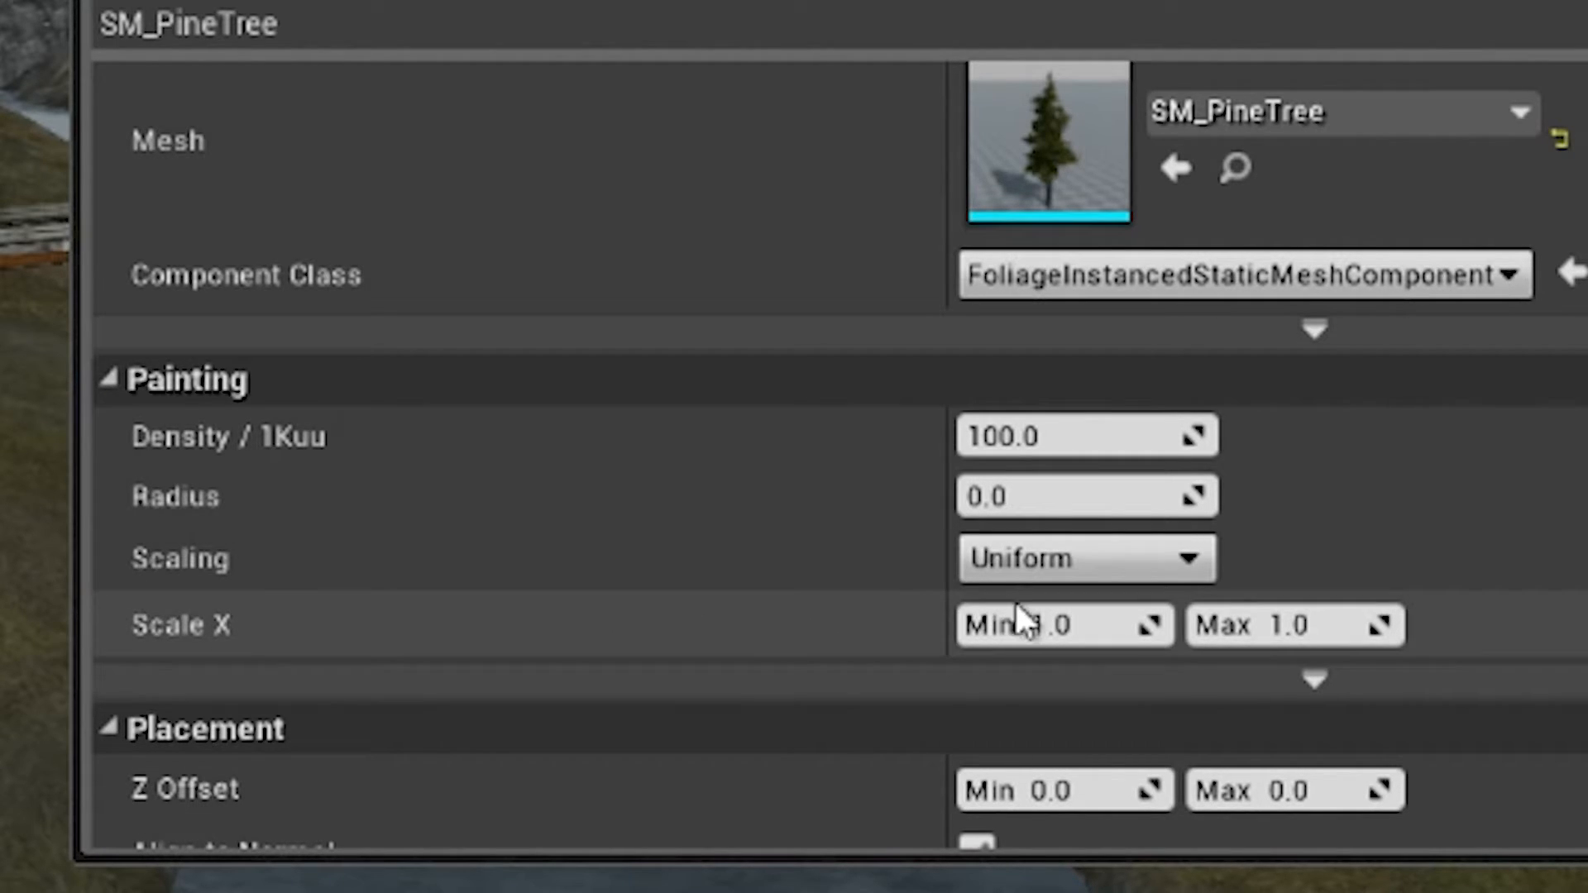
{"action": "left_click", "coordinate": [1081, 630]}
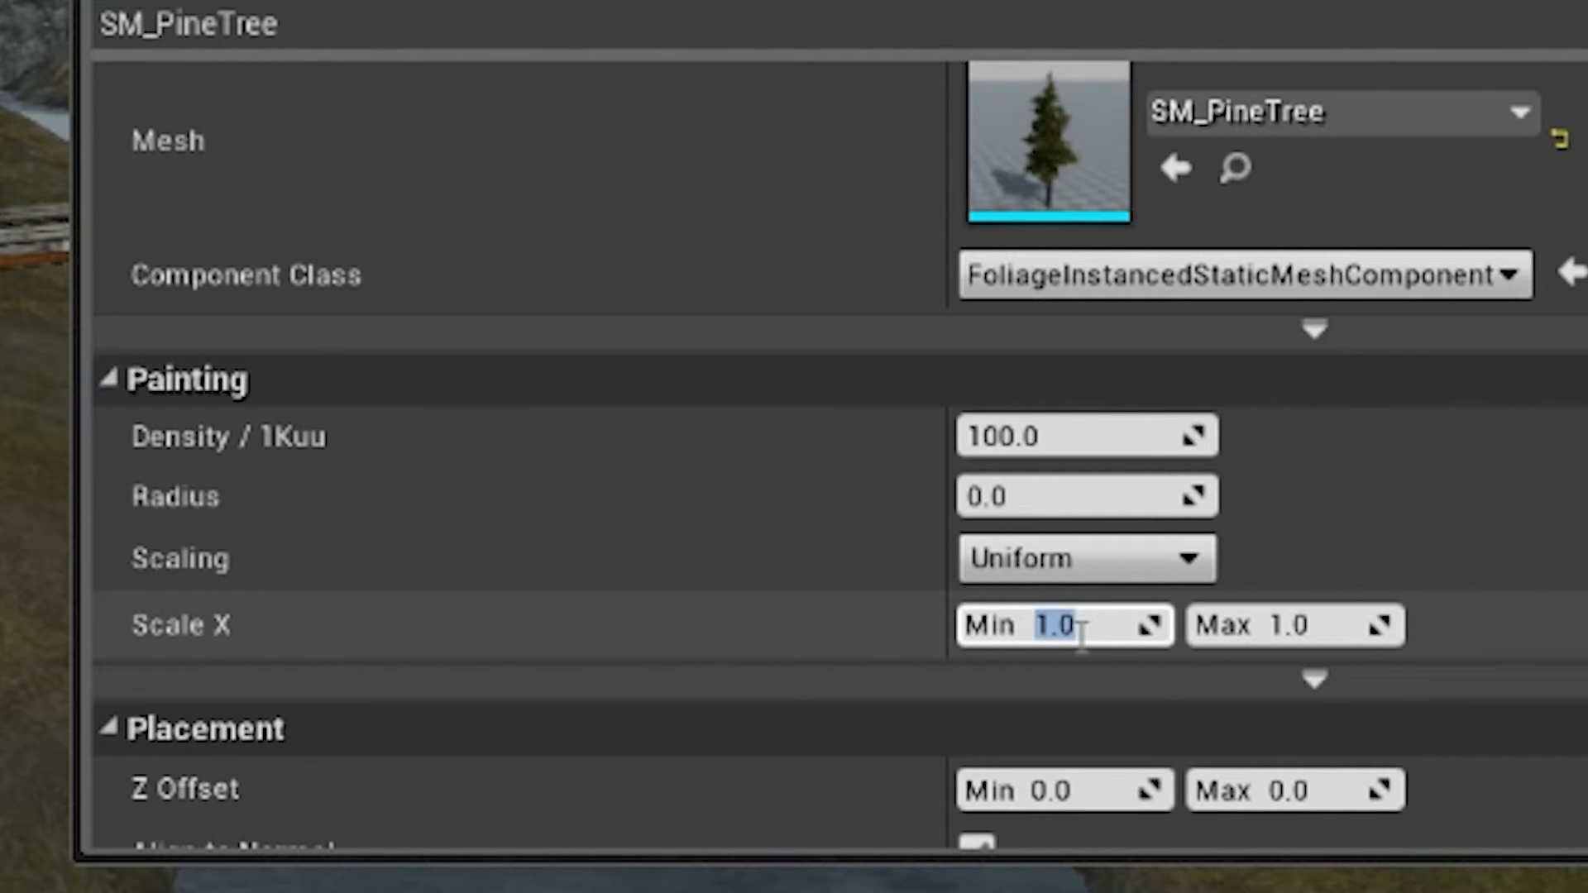
{"action": "left_click", "coordinate": [1321, 611]}
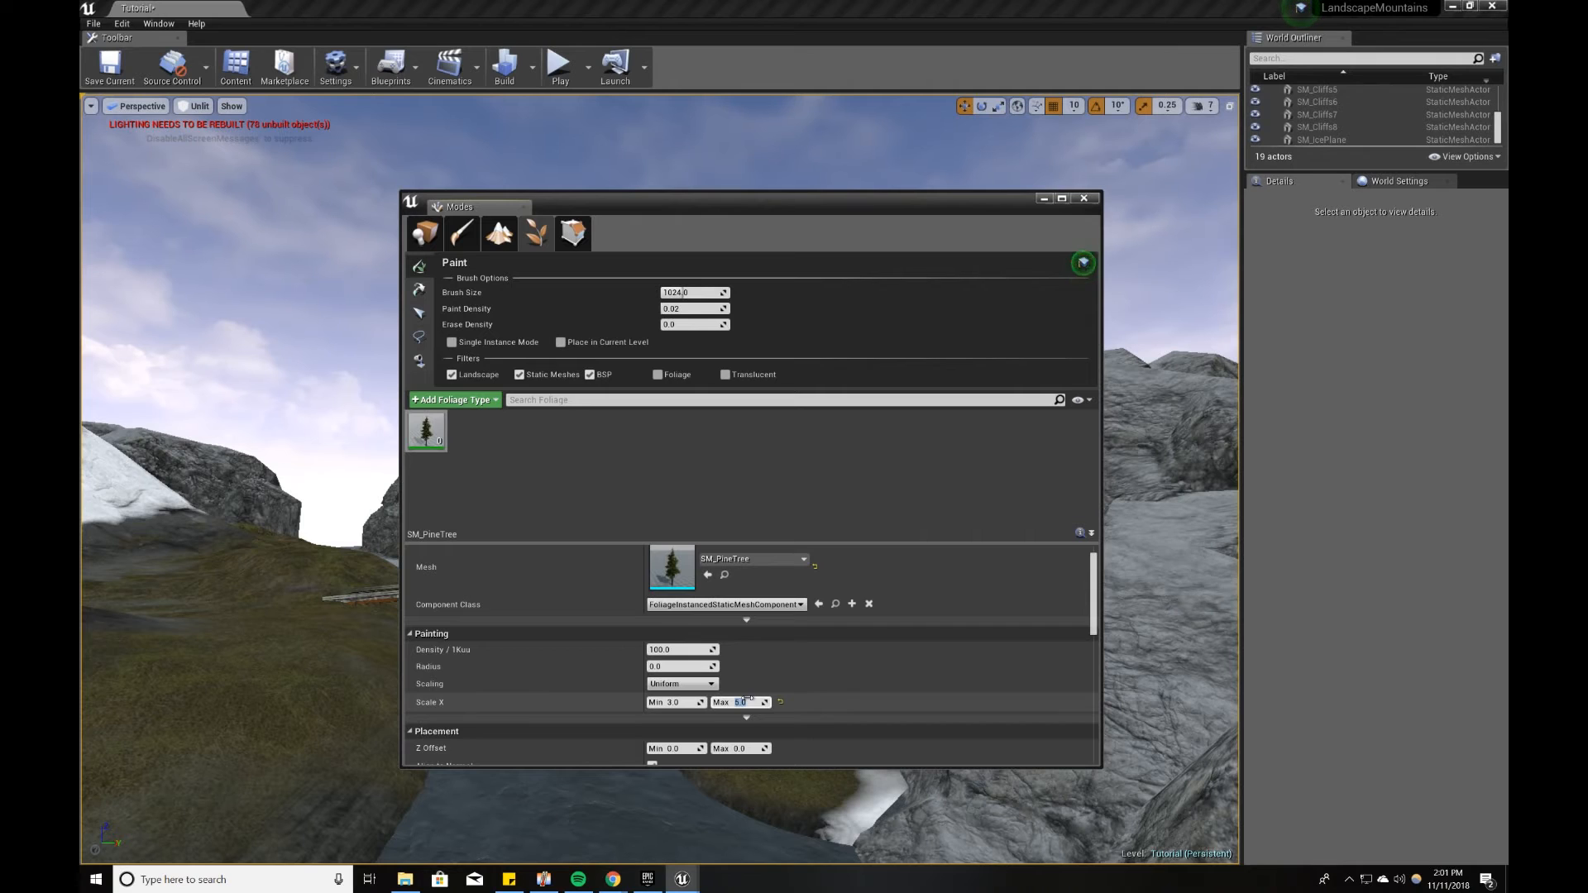
{"action": "scroll", "coordinate": [1324, 635], "scroll_direction": "down", "scroll_amount": 2}
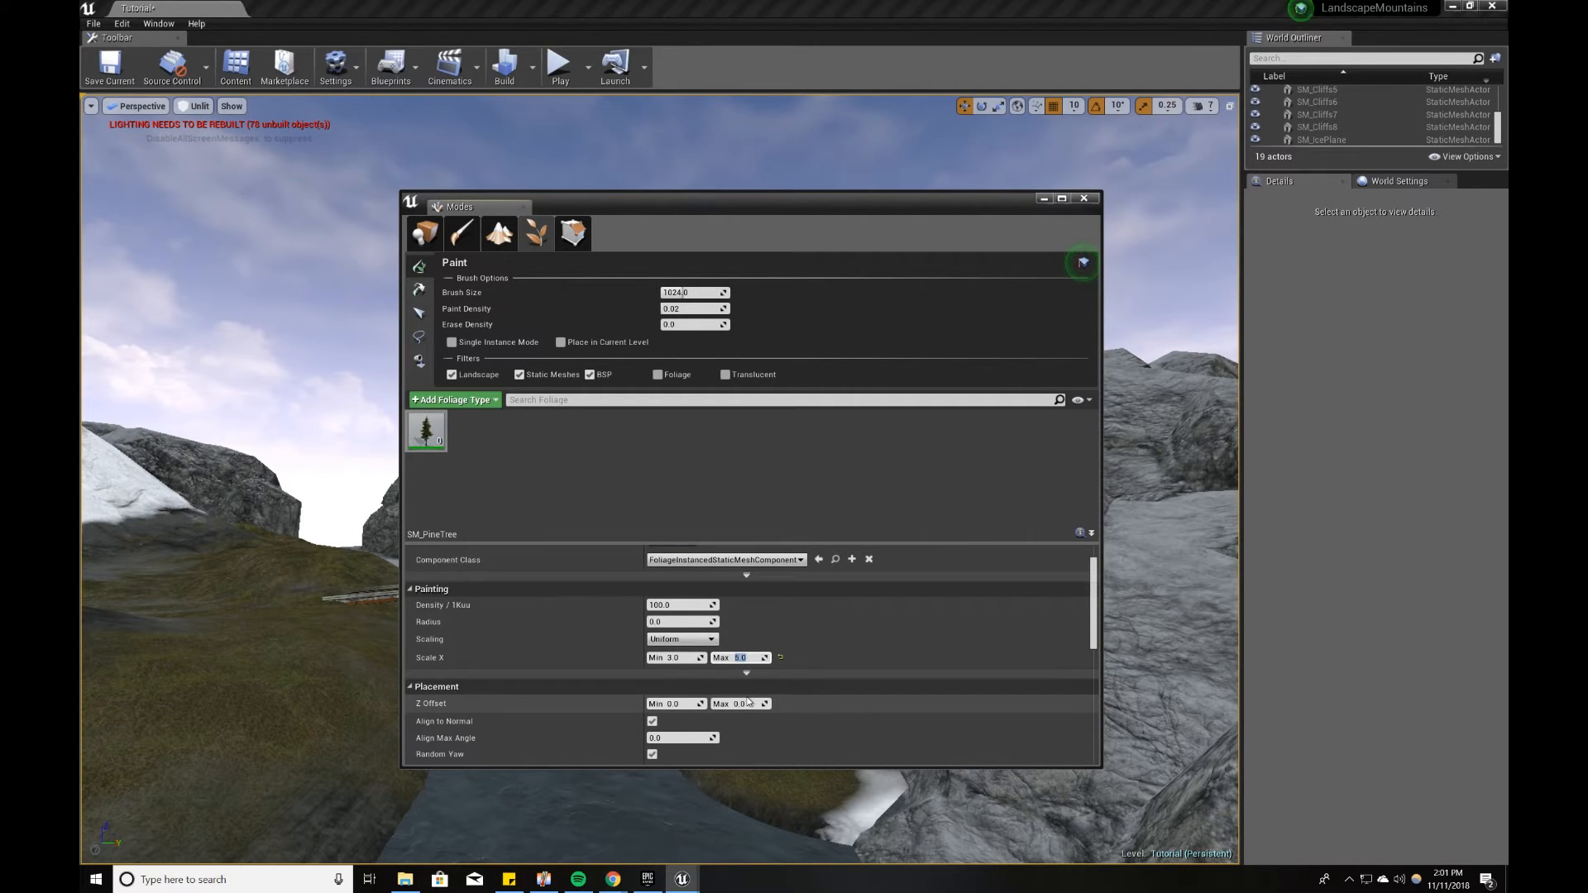
{"action": "scroll", "coordinate": [748, 702], "scroll_direction": "down", "scroll_amount": 1}
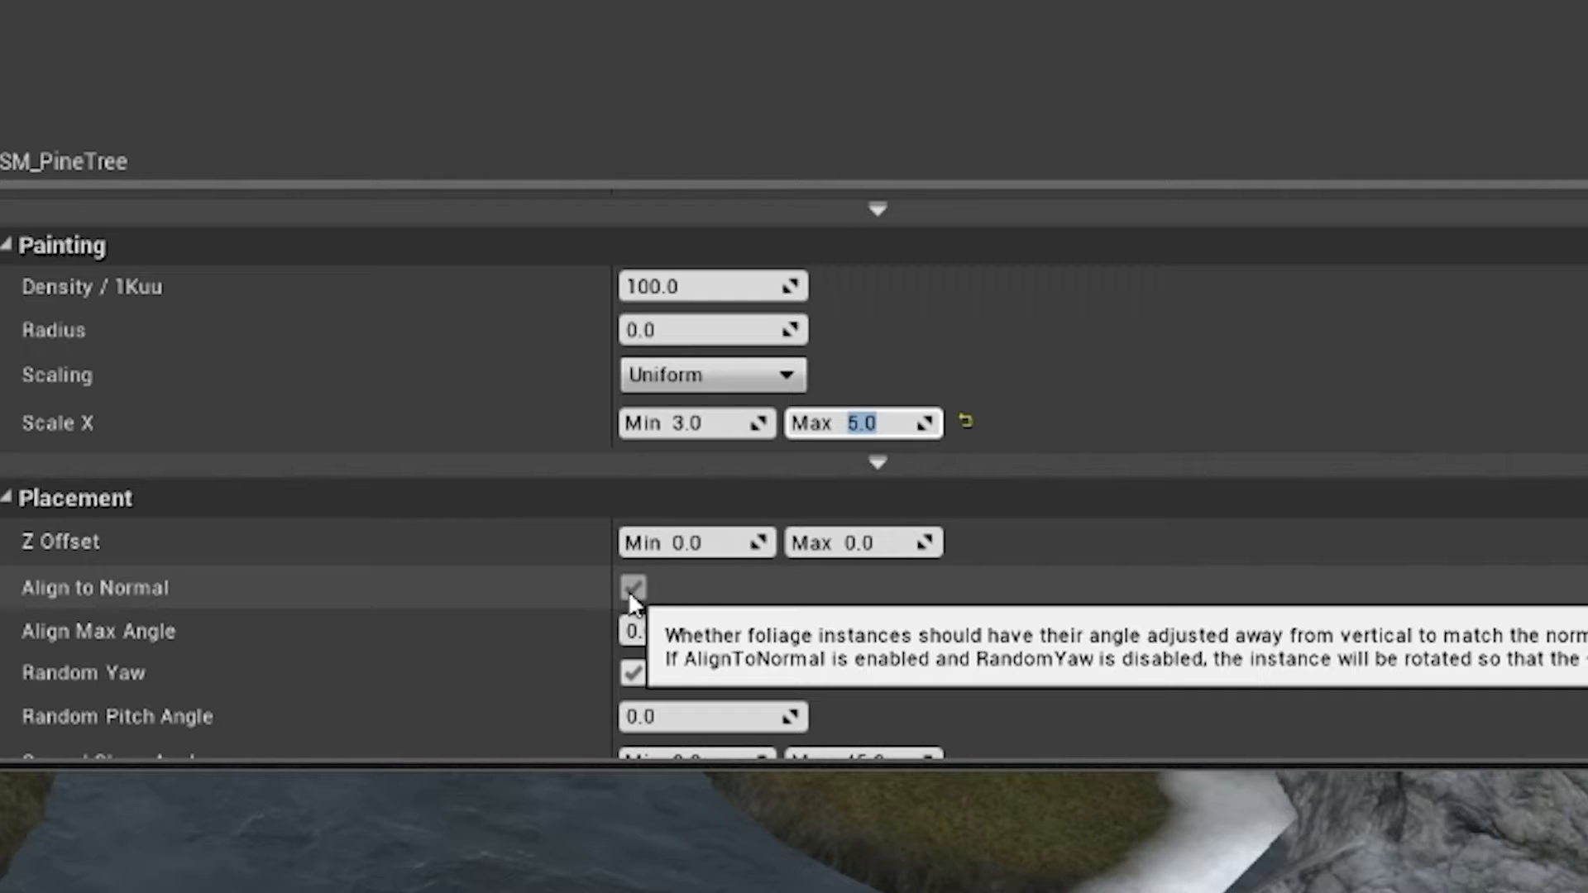
{"action": "left_click", "coordinate": [630, 591]}
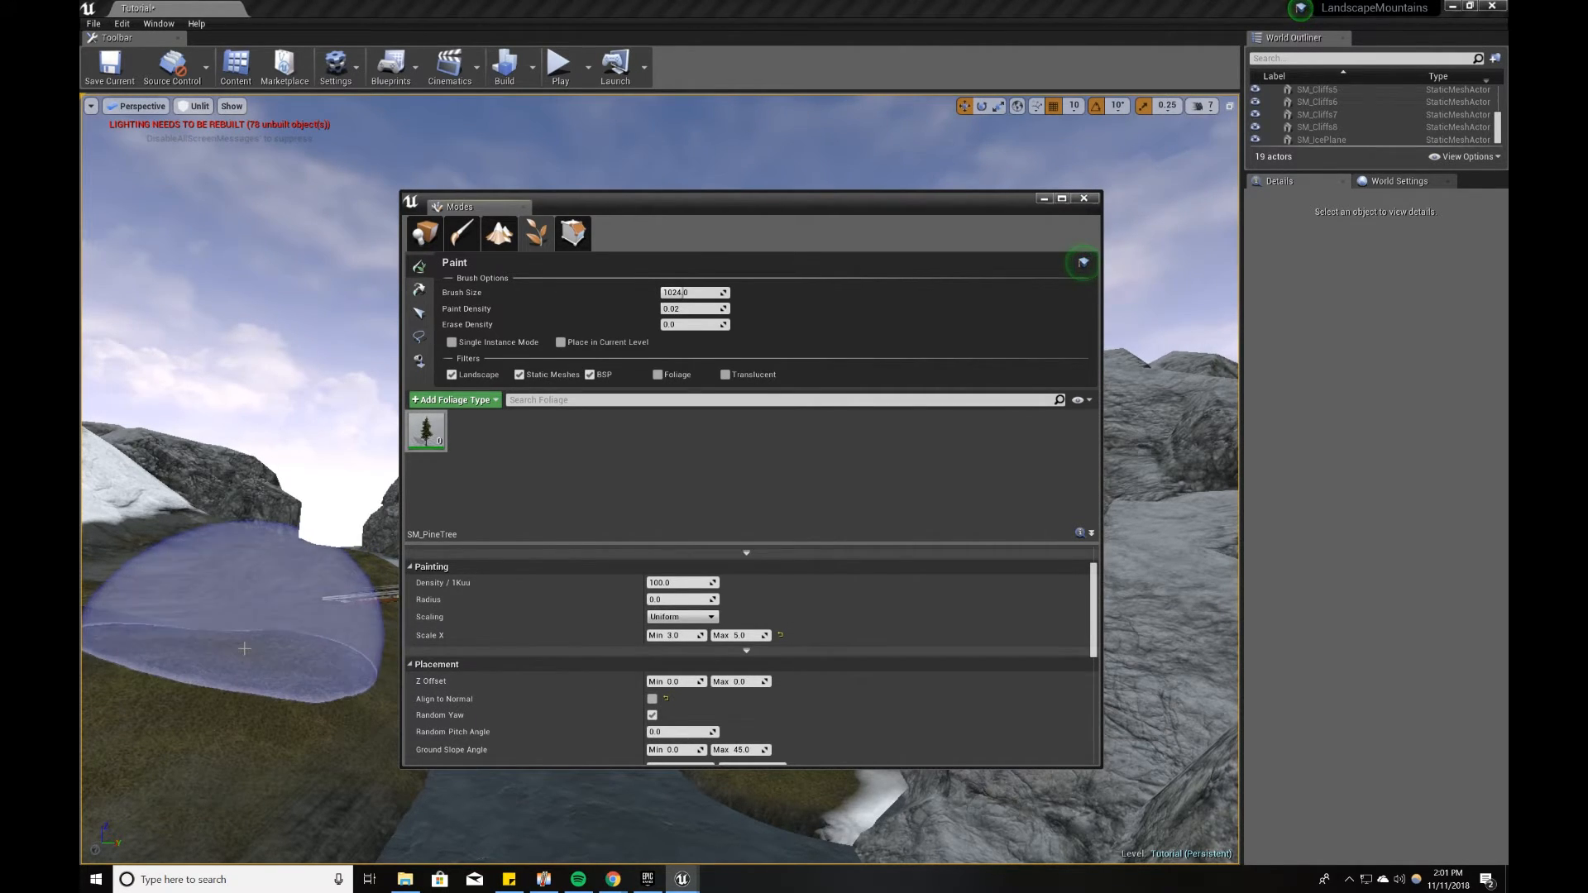
Step: Try painting SM_PineTree foliage on the grassy bank beside the bridge, and undo the painted trees
{"action": "left_click", "coordinate": [313, 668]}
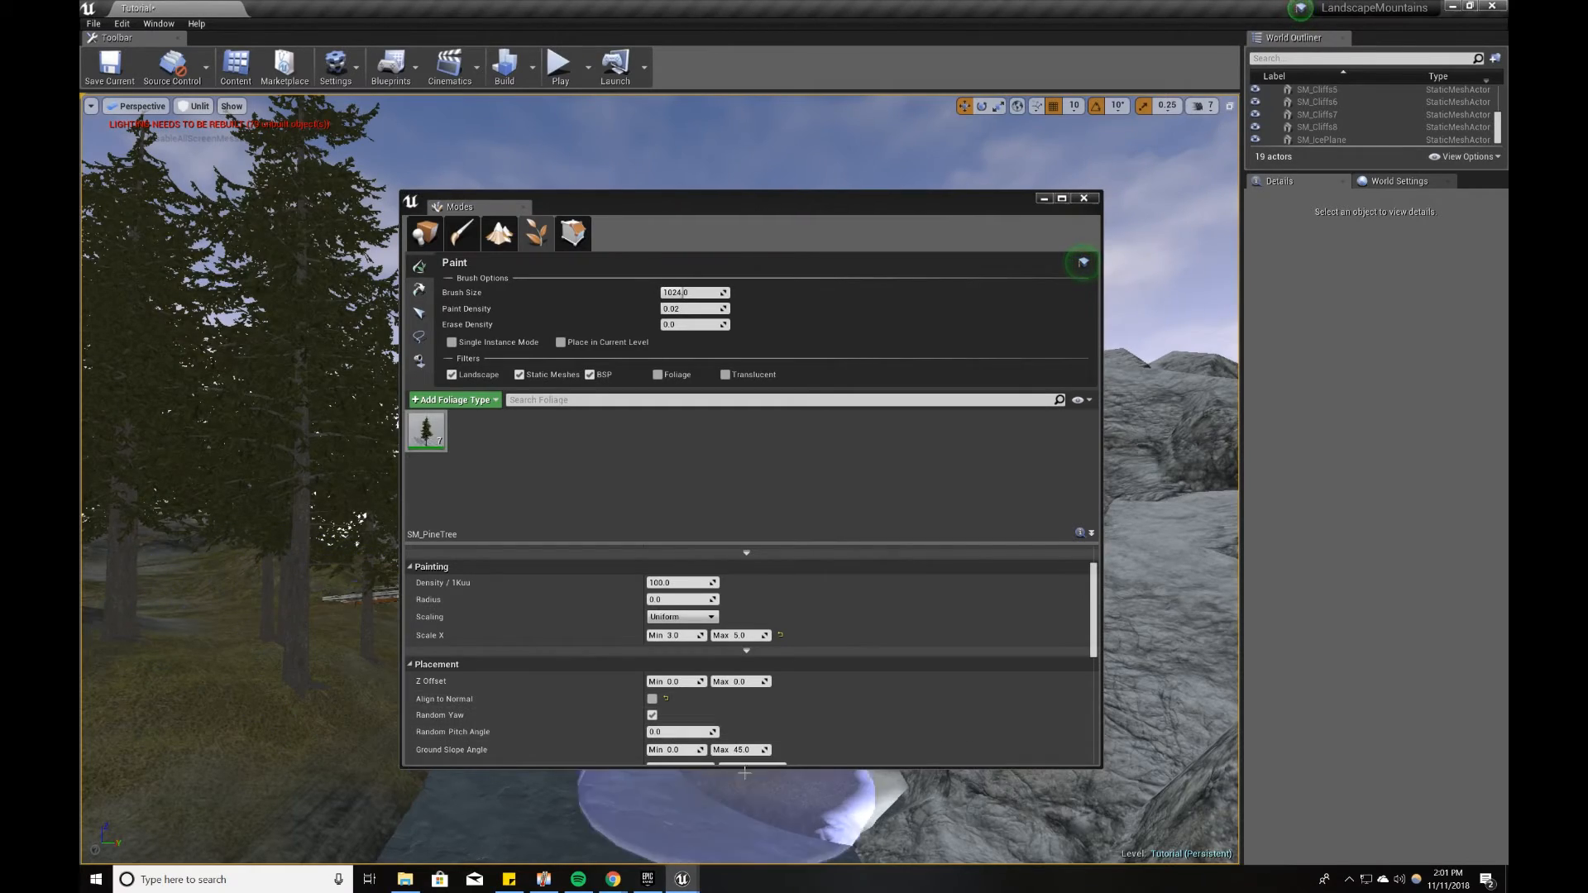
{"action": "key", "text": "s"}
{"action": "mouse_move", "coordinate": [356, 696]}
{"action": "right_mouse_down"}
{"action": "mouse_move", "coordinate": [310, 670]}
{"action": "mouse_move", "coordinate": [364, 674]}
{"action": "mouse_move", "coordinate": [302, 709]}
{"action": "right_mouse_up"}
{"action": "left_click", "coordinate": [266, 712], "text": "shift"}
{"action": "left_click", "coordinate": [248, 699], "text": "shift"}
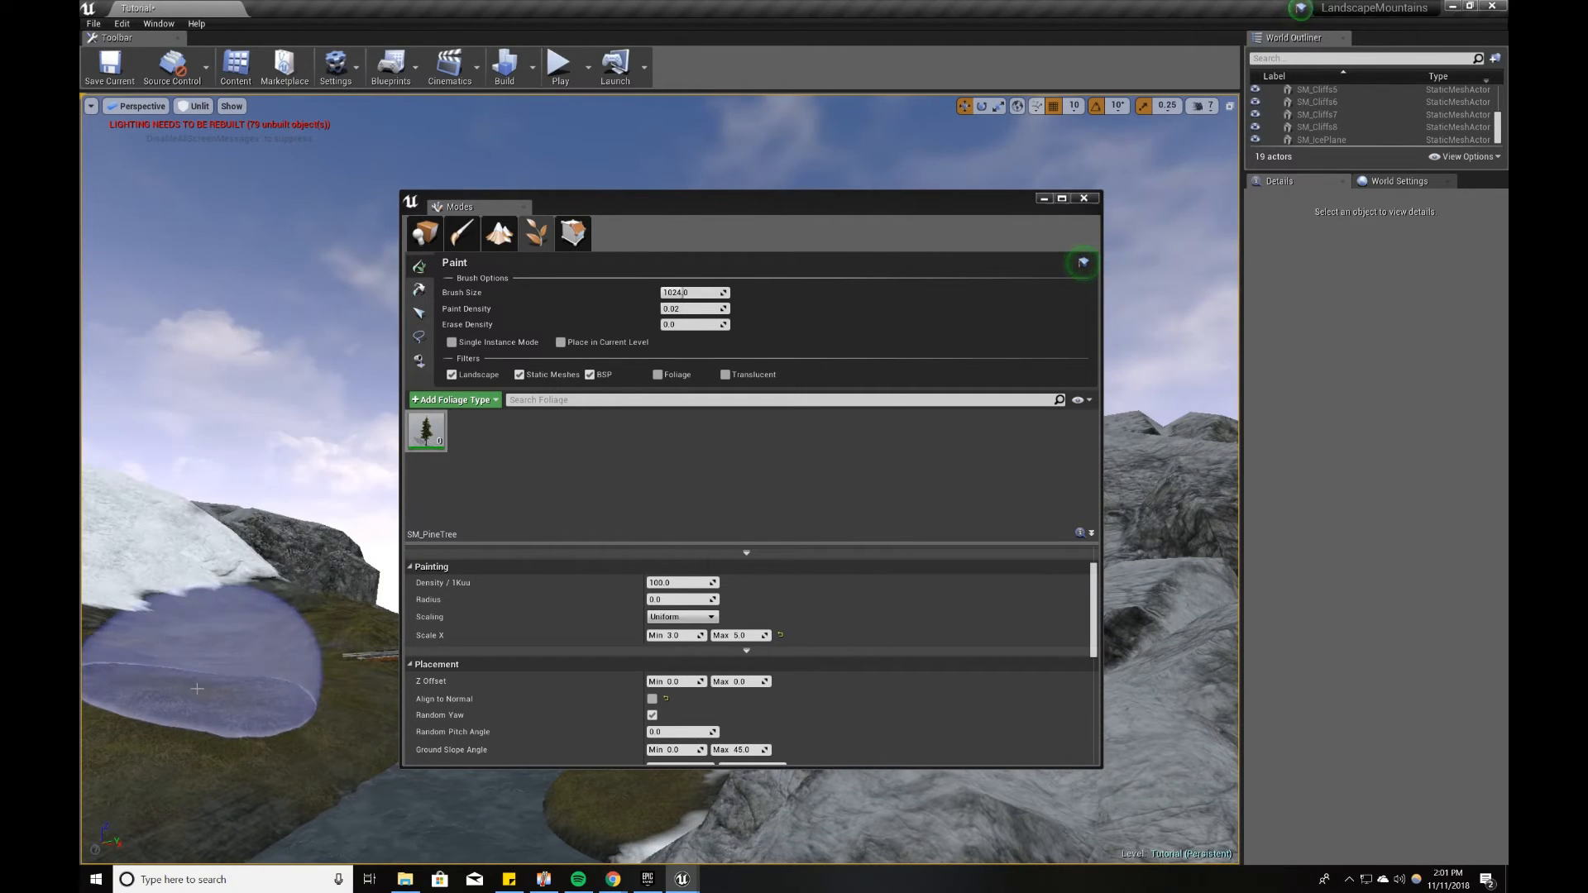
Step: Set the pine tree foliage's Scale X to min 1.0 and max 3.0, and move the Modes window clear of the river
{"action": "left_click", "coordinate": [683, 635]}
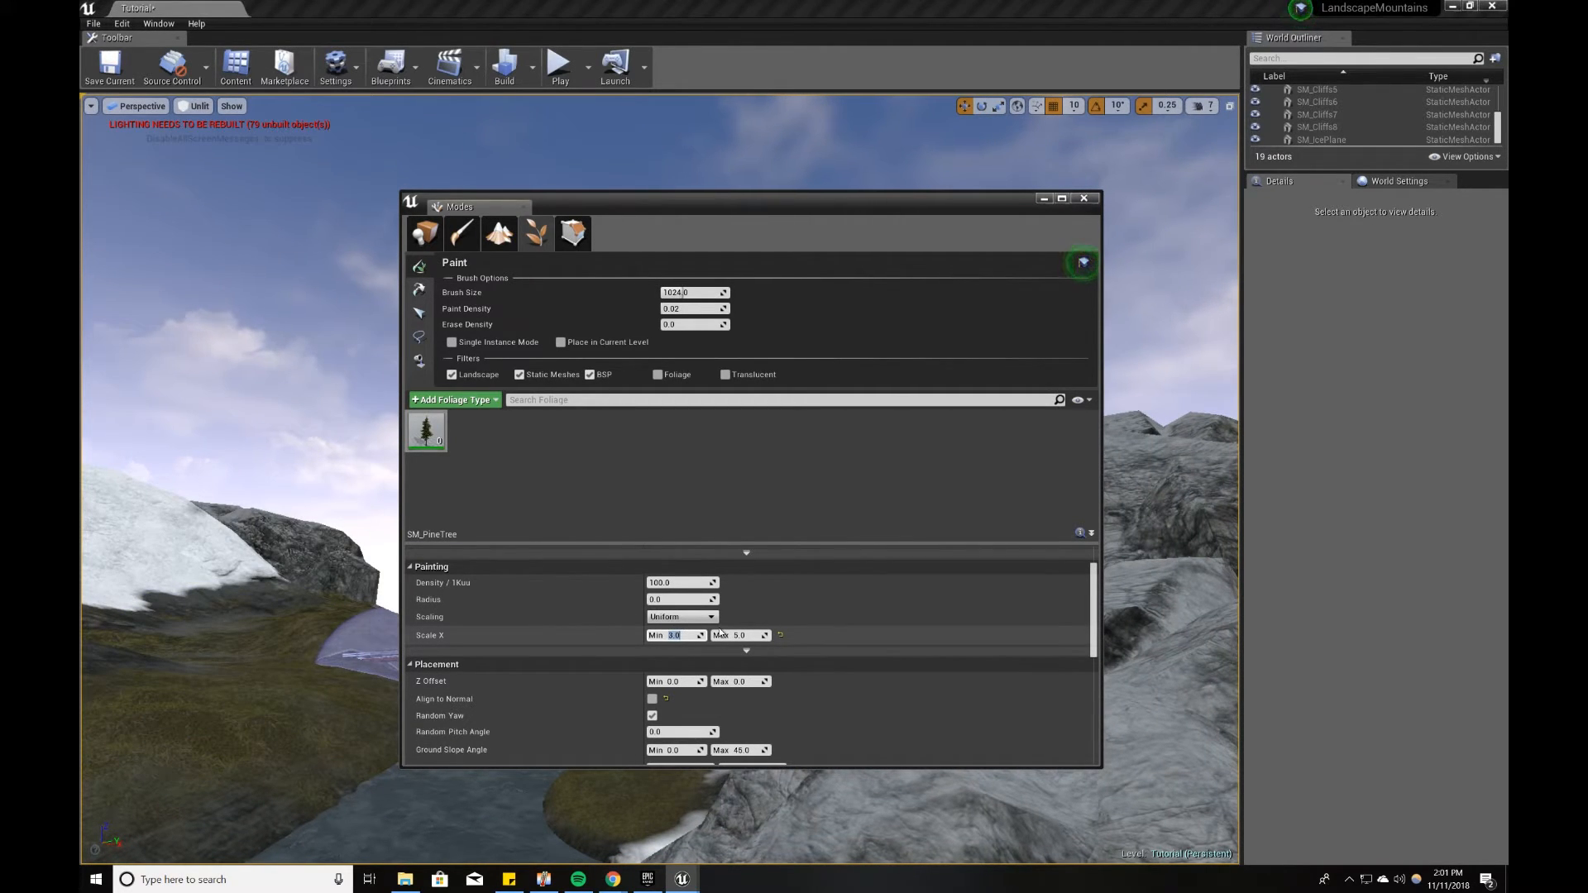
{"action": "left_click", "coordinate": [720, 635]}
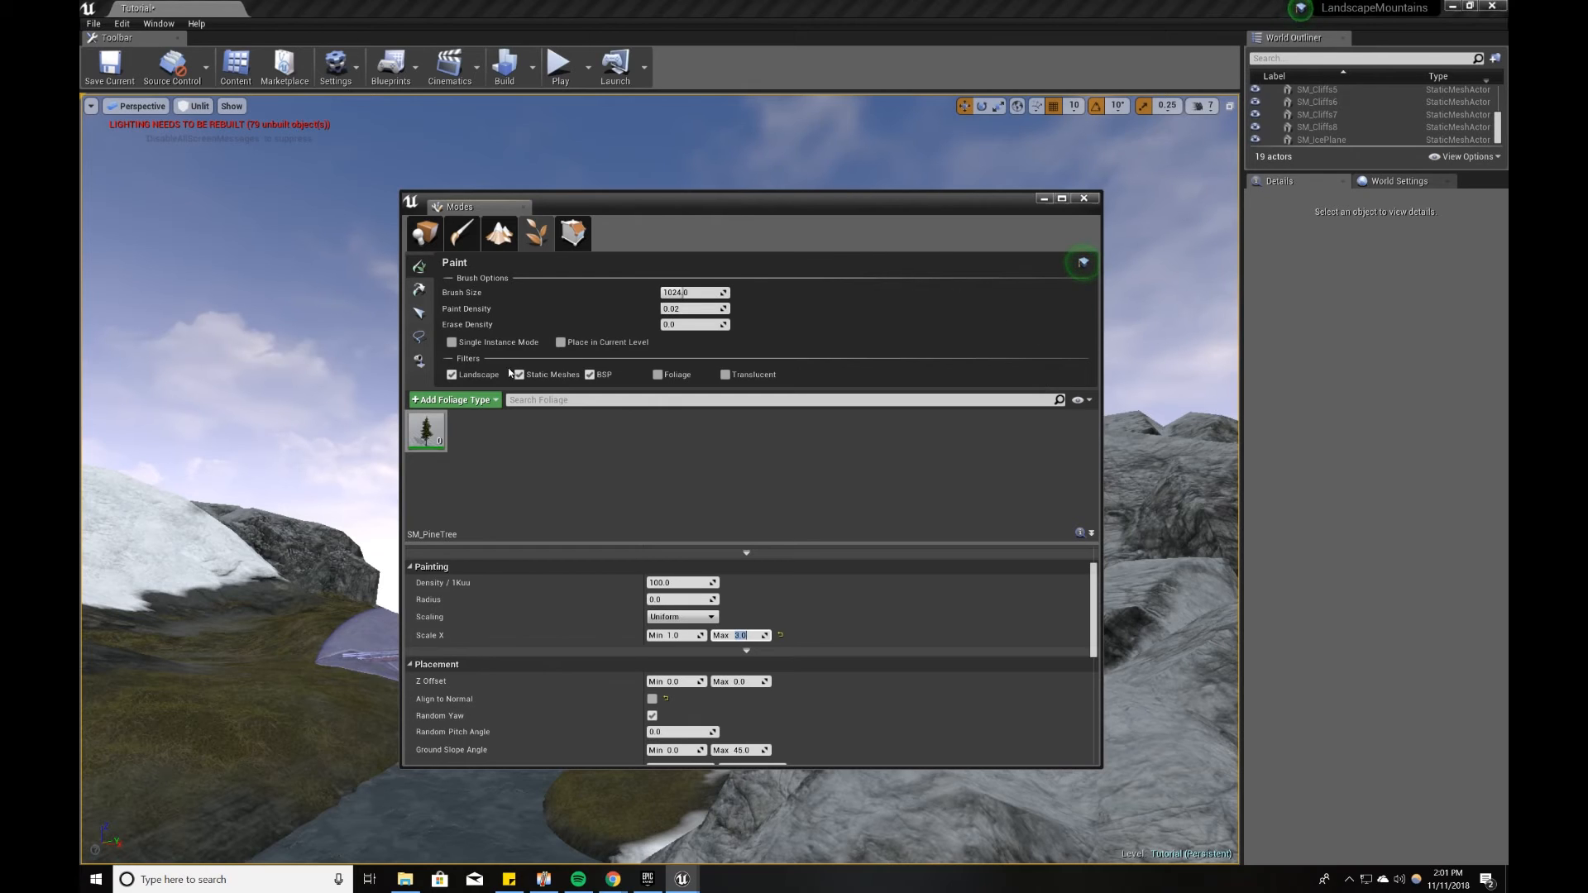
{"action": "left_click_drag", "start_coordinate": [402, 446], "coordinate": [723, 447]}
{"action": "left_click_drag", "start_coordinate": [973, 212], "coordinate": [1158, 233]}
Step: Paint SM_PineTree foliage over the grassy banks on both sides of the river
{"action": "right_click_drag", "start_coordinate": [513, 563], "coordinate": [438, 589]}
{"action": "left_click", "coordinate": [466, 688]}
{"action": "right_click_drag", "start_coordinate": [410, 718], "coordinate": [348, 718]}
{"action": "left_click_drag", "start_coordinate": [412, 718], "coordinate": [536, 703]}
{"action": "right_click_drag", "start_coordinate": [536, 703], "coordinate": [351, 678]}
{"action": "left_click_drag", "start_coordinate": [417, 674], "coordinate": [595, 675]}
{"action": "mouse_move", "coordinate": [595, 674]}
{"action": "right_mouse_down"}
{"action": "mouse_move", "coordinate": [819, 670]}
{"action": "mouse_move", "coordinate": [579, 670]}
{"action": "right_mouse_up"}
{"action": "left_click", "coordinate": [596, 679]}
{"action": "key", "text": "ctrl+z"}
{"action": "left_click", "coordinate": [608, 683]}
Step: Paint more pine trees on the slope beyond the bridge, below the snowy cliffs
{"action": "right_click_drag", "start_coordinate": [513, 494], "coordinate": [400, 607]}
{"action": "left_click_drag", "start_coordinate": [400, 607], "coordinate": [525, 575]}
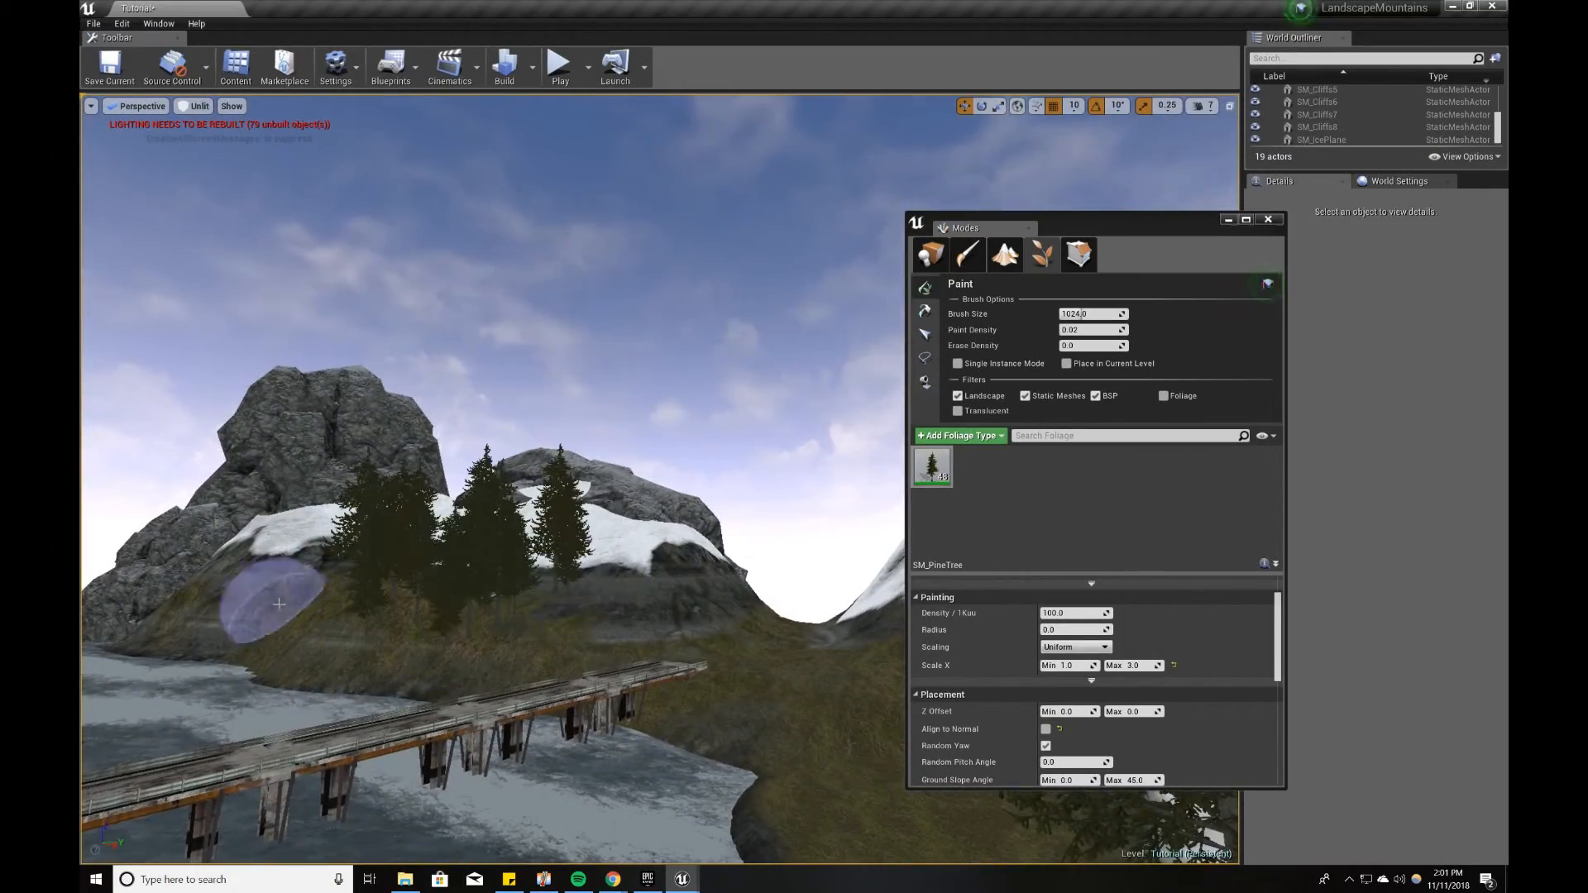
{"action": "left_click_drag", "start_coordinate": [266, 603], "coordinate": [187, 599]}
{"action": "mouse_move", "coordinate": [365, 648]}
{"action": "right_mouse_down"}
{"action": "mouse_move", "coordinate": [702, 756]}
{"action": "mouse_move", "coordinate": [777, 748]}
{"action": "right_mouse_up"}
{"action": "left_click", "coordinate": [600, 559]}
{"action": "mouse_move", "coordinate": [529, 595]}
{"action": "right_mouse_down"}
{"action": "mouse_move", "coordinate": [348, 588]}
{"action": "mouse_move", "coordinate": [373, 587]}
{"action": "right_mouse_up"}
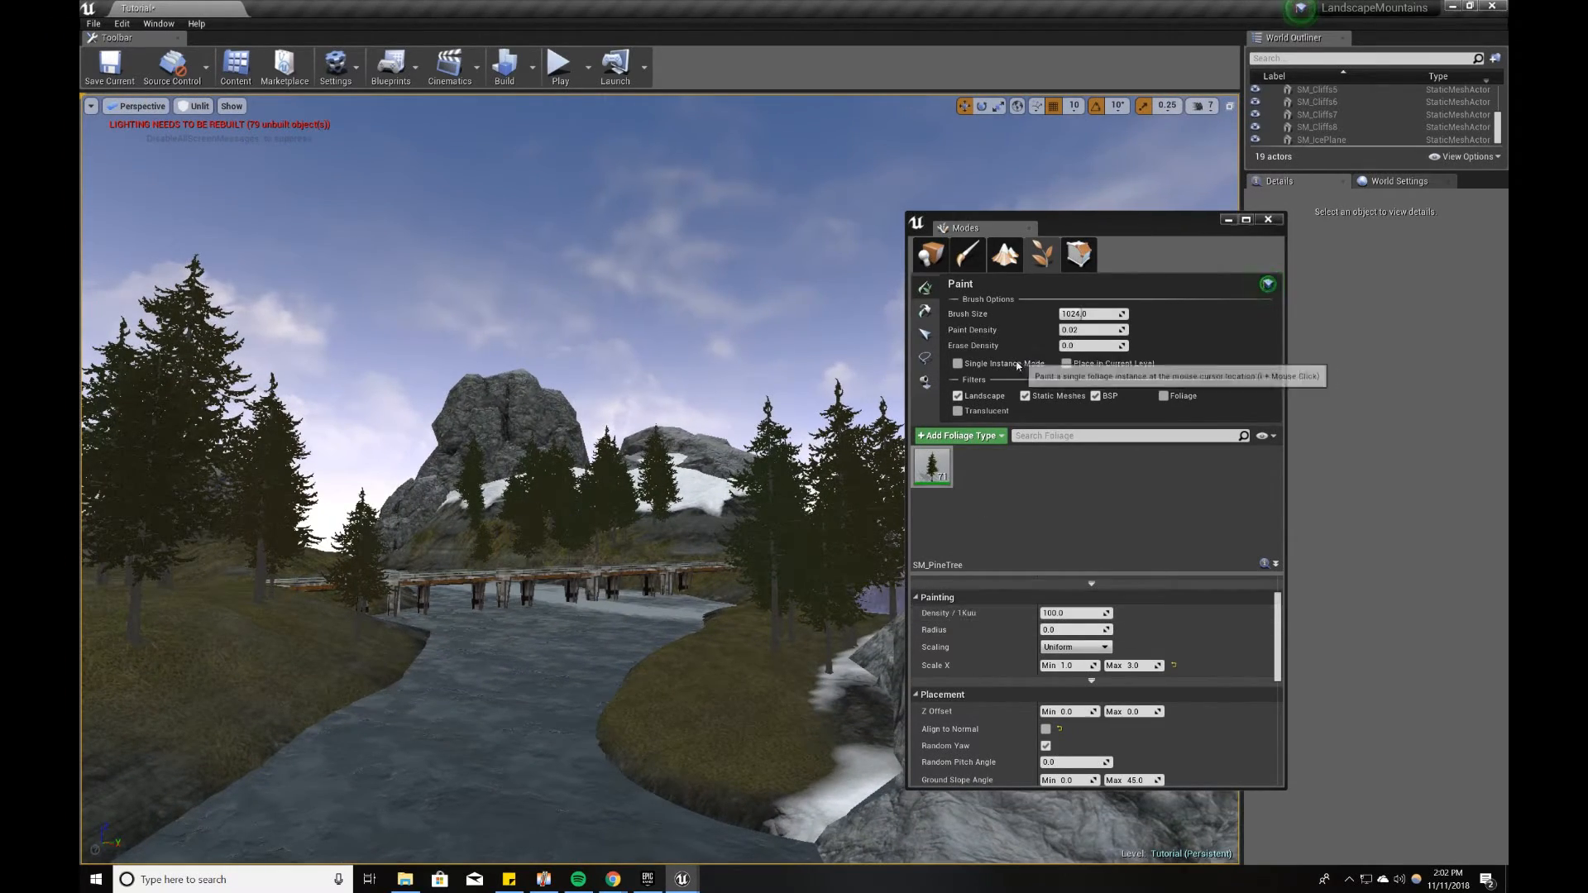
Step: Add the SM_RockGravel, SM_RockGravel_02 and SM_RockGravel_Foliage meshes as foliage types
{"action": "left_click", "coordinate": [930, 254]}
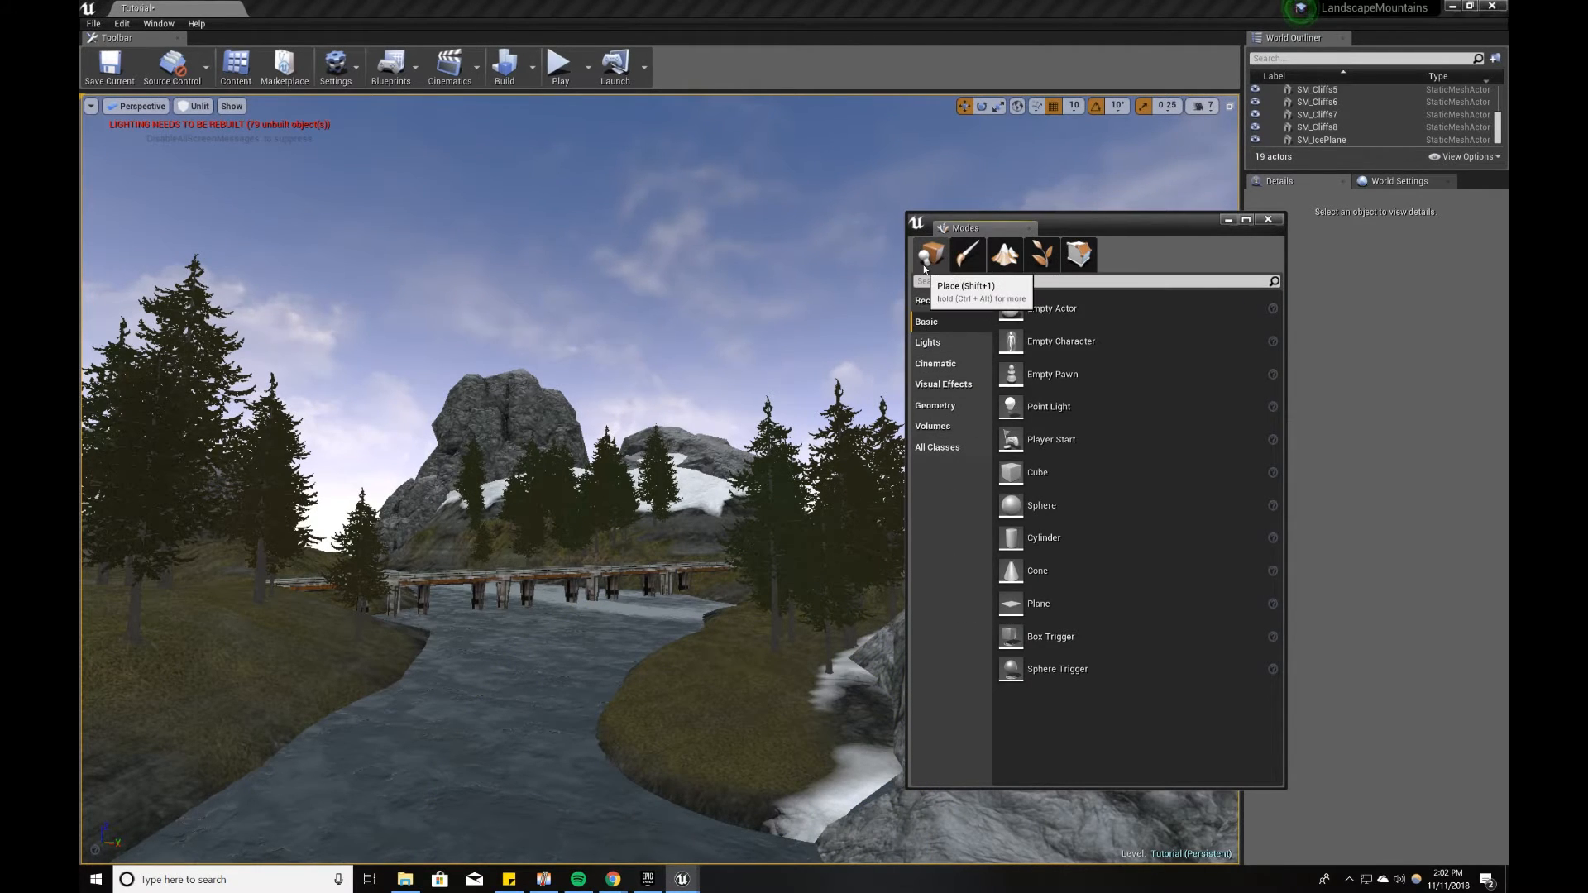
{"action": "left_click", "coordinate": [683, 878]}
{"action": "scroll", "coordinate": [724, 542], "scroll_direction": "down", "scroll_amount": 1}
{"action": "scroll", "coordinate": [724, 542], "scroll_direction": "down", "scroll_amount": 2}
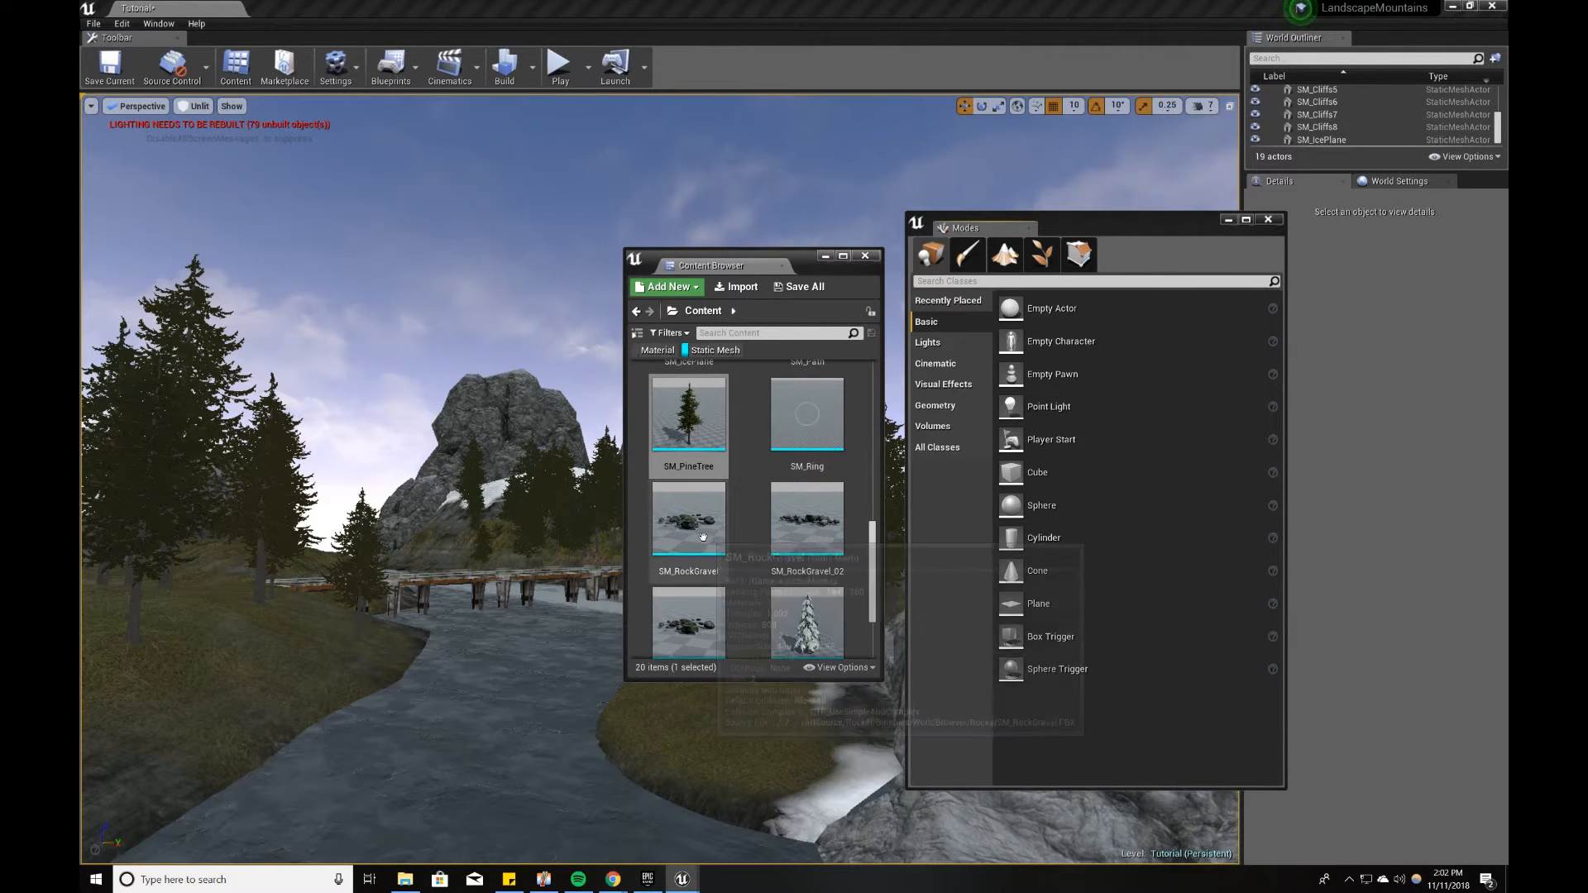
{"action": "scroll", "coordinate": [696, 461], "scroll_direction": "down", "scroll_amount": 1}
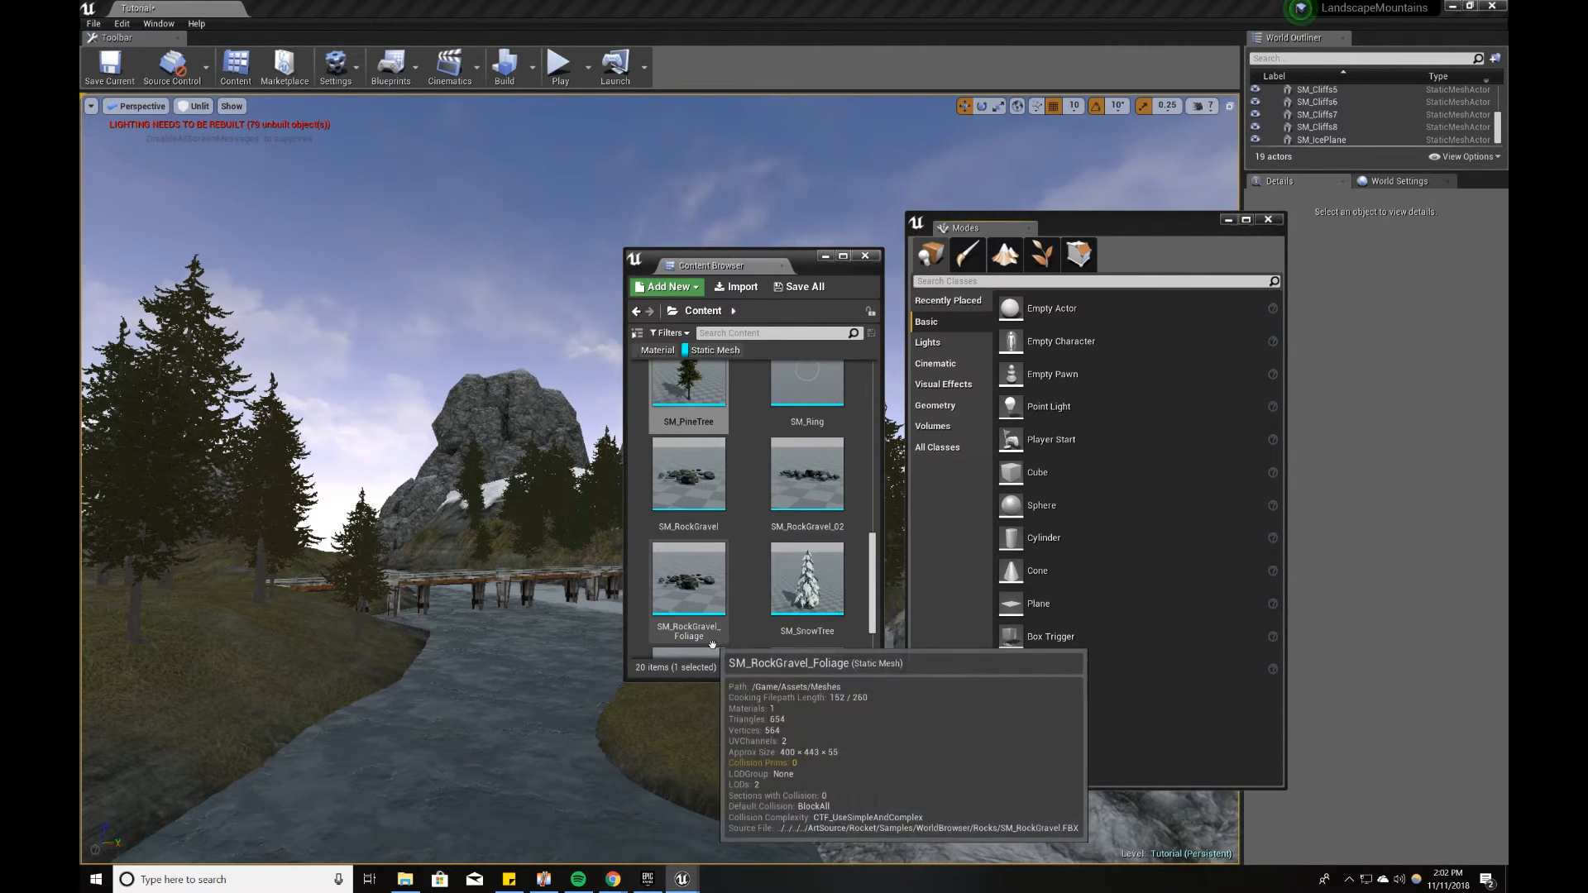
{"action": "left_click_drag", "start_coordinate": [691, 471], "coordinate": [1026, 496]}
{"action": "left_click", "coordinate": [1042, 255]}
{"action": "left_click_drag", "start_coordinate": [793, 488], "coordinate": [1016, 488]}
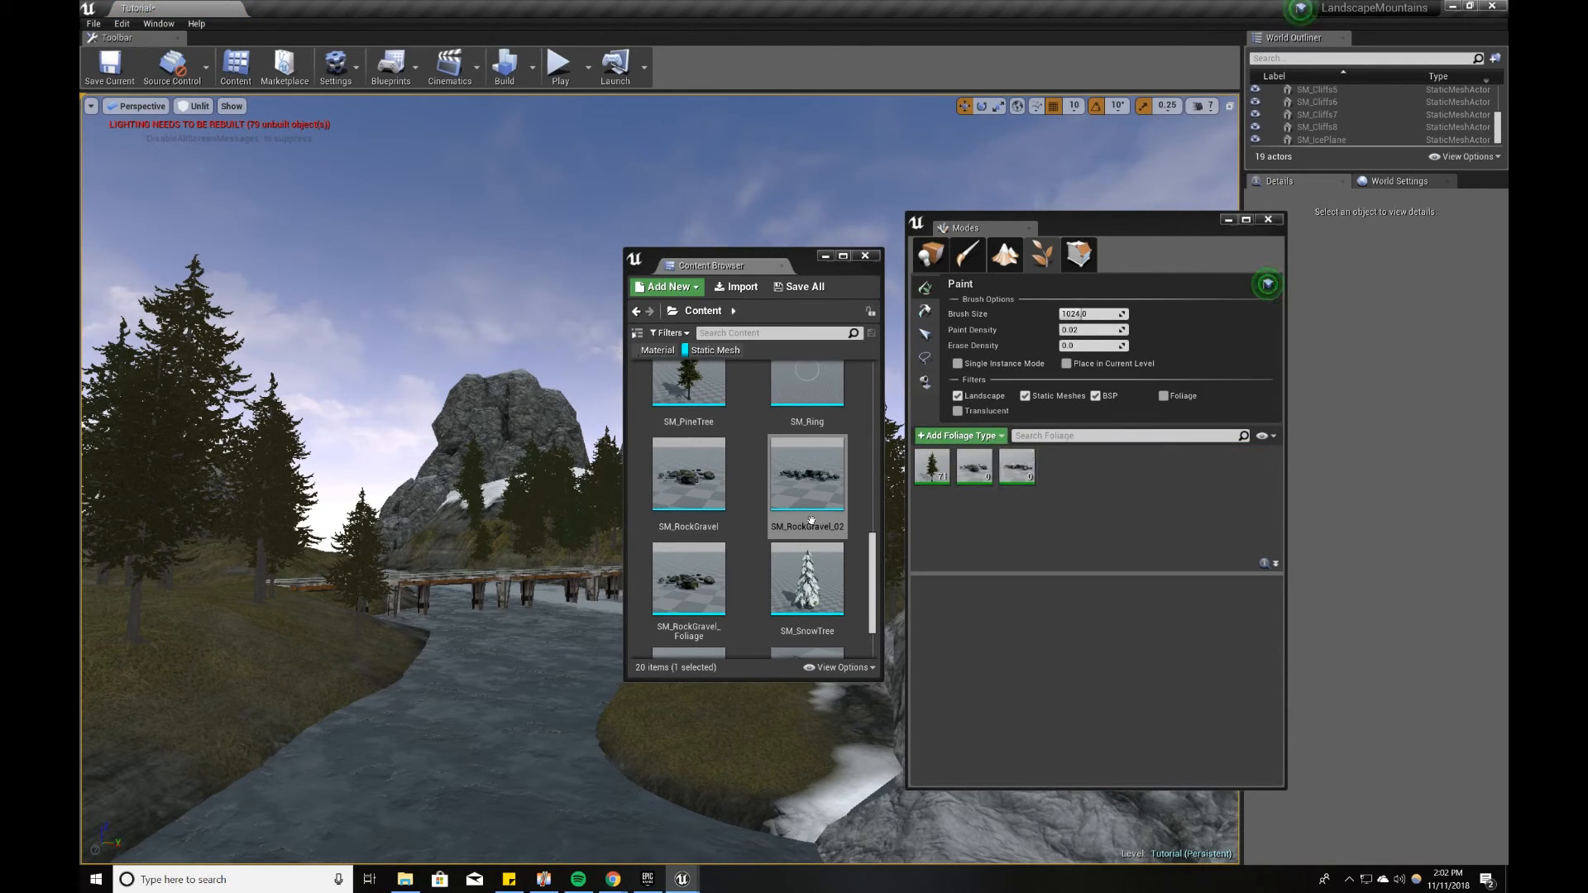
{"action": "left_click_drag", "start_coordinate": [695, 576], "coordinate": [1056, 524]}
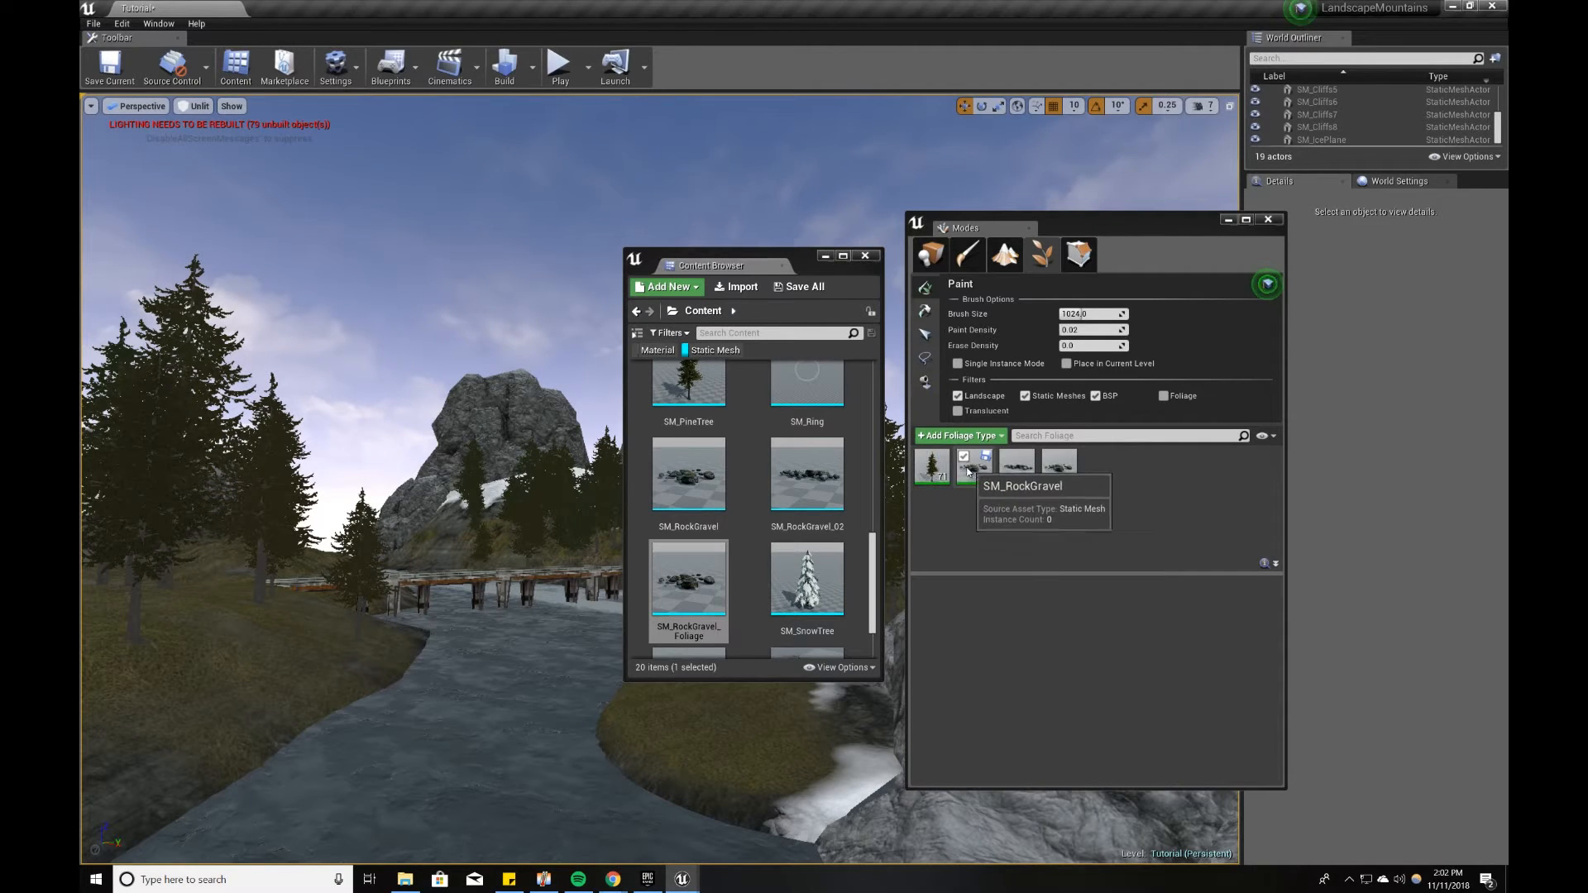
Step: Put the Content Browser away and deactivate the SM_PineTree type in the foliage palette
{"action": "left_click", "coordinate": [829, 258]}
{"action": "left_click_drag", "start_coordinate": [1104, 223], "coordinate": [820, 241]}
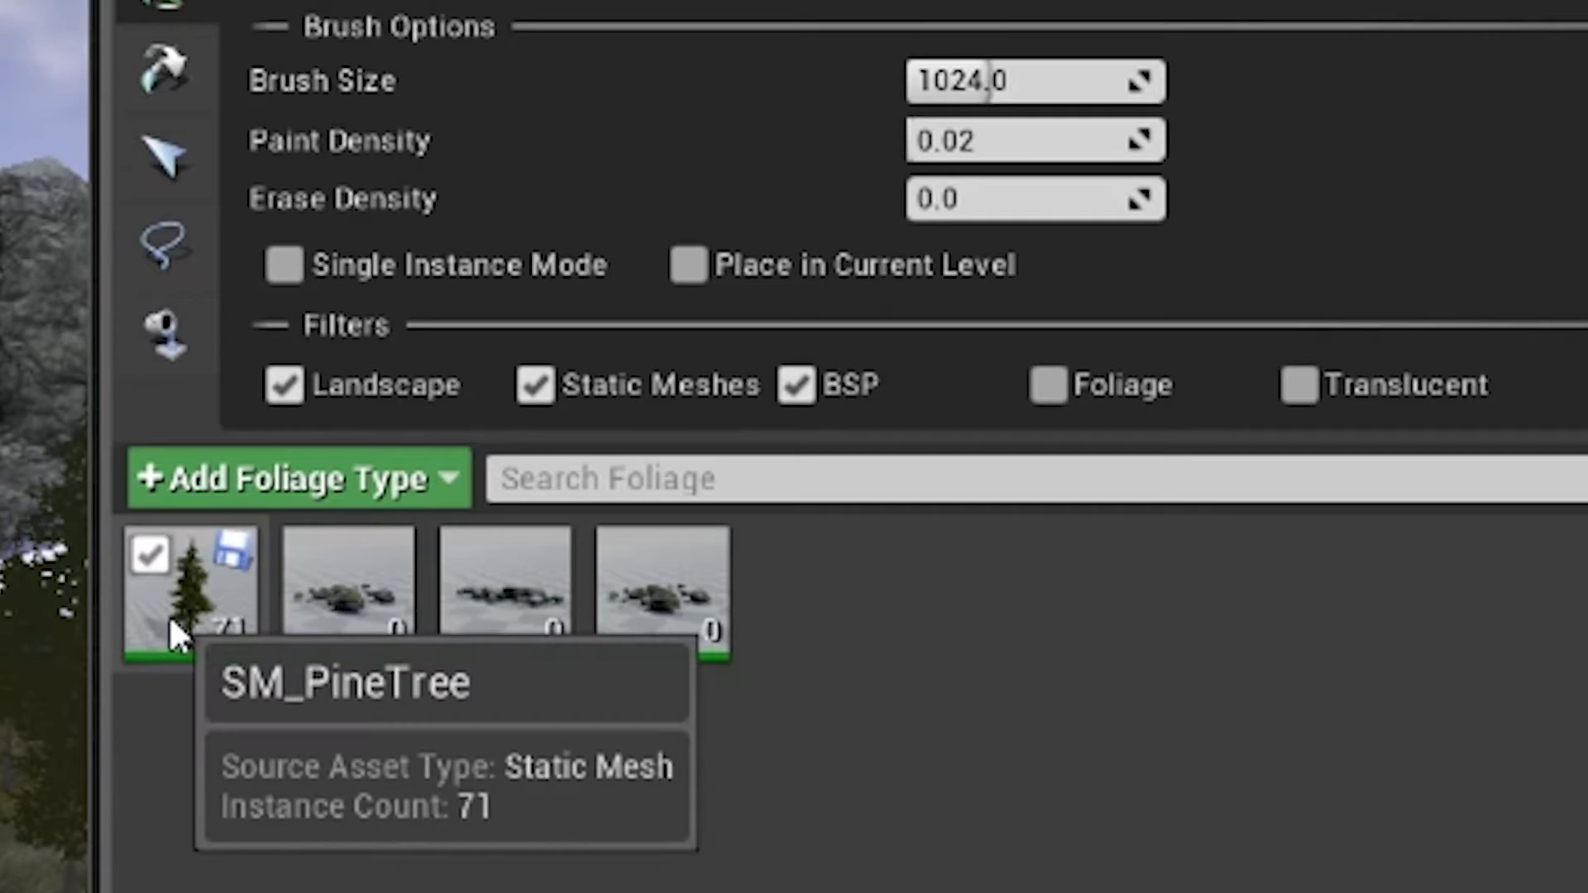
{"action": "left_click", "coordinate": [150, 558]}
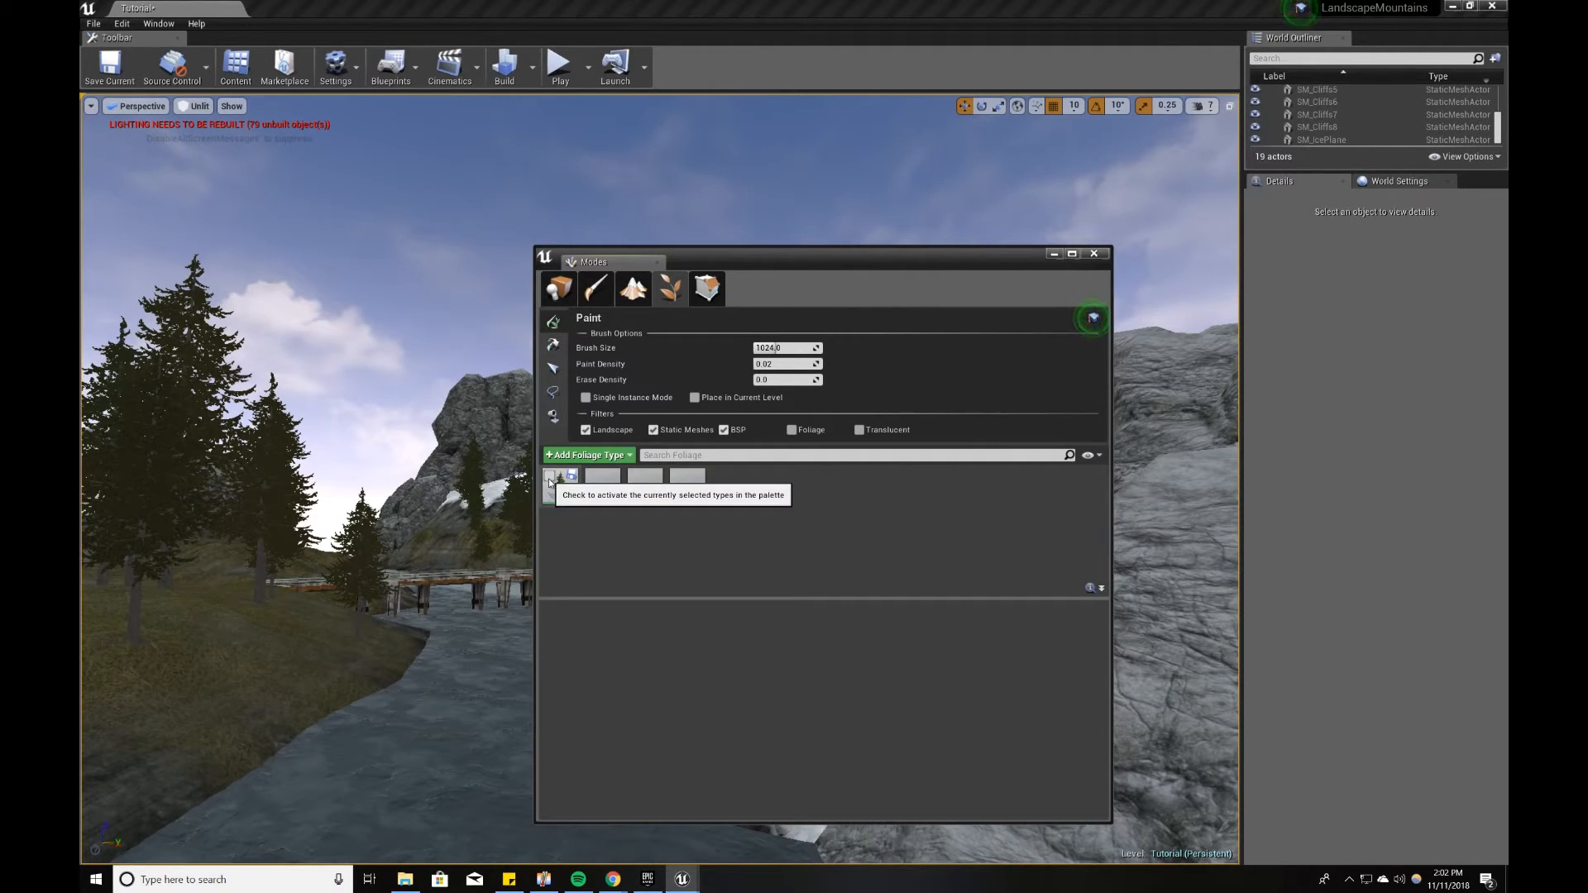
{"action": "left_click", "coordinate": [549, 480]}
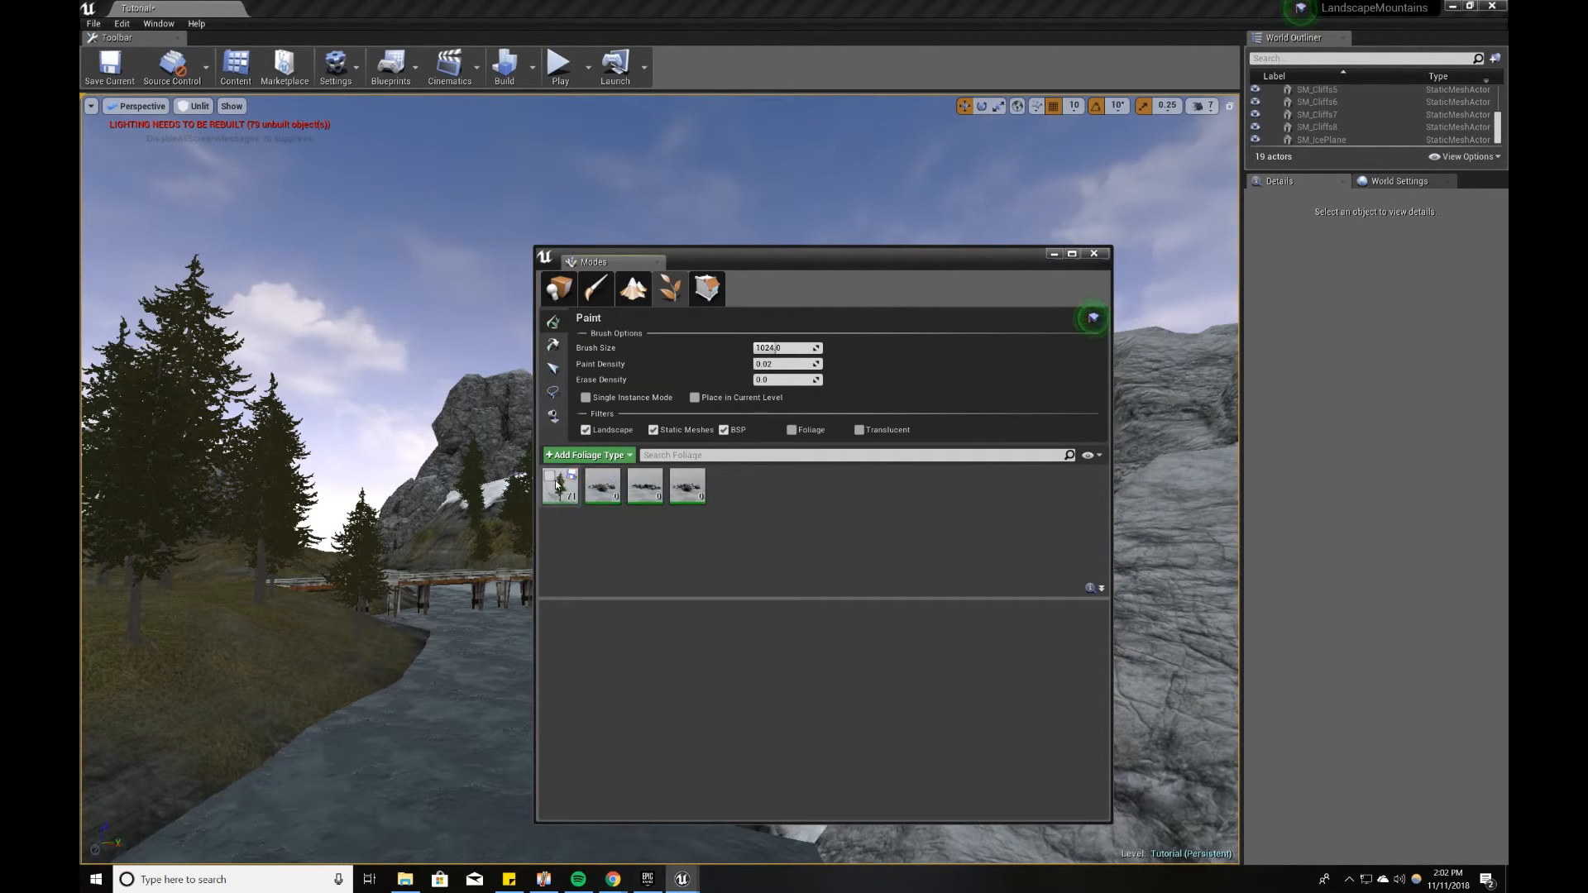
Step: For the SM_RockGravel foliage type, turn off Align to Normal and set the minimum Scale X to 0.5
{"action": "left_click", "coordinate": [602, 486]}
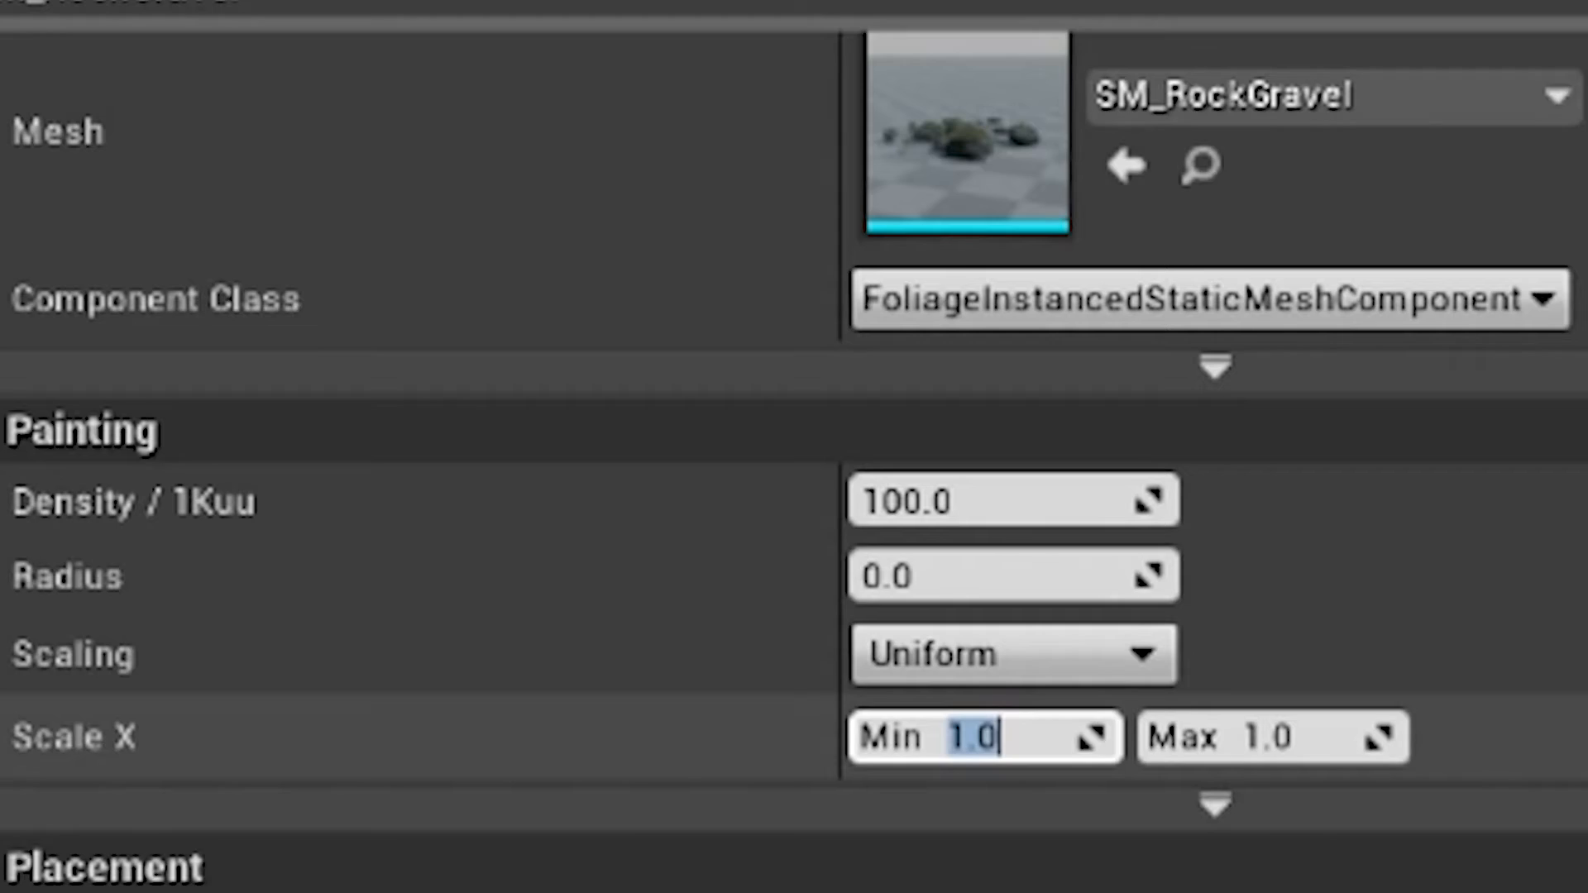
{"action": "scroll", "coordinate": [1482, 603], "scroll_direction": "down", "scroll_amount": 4}
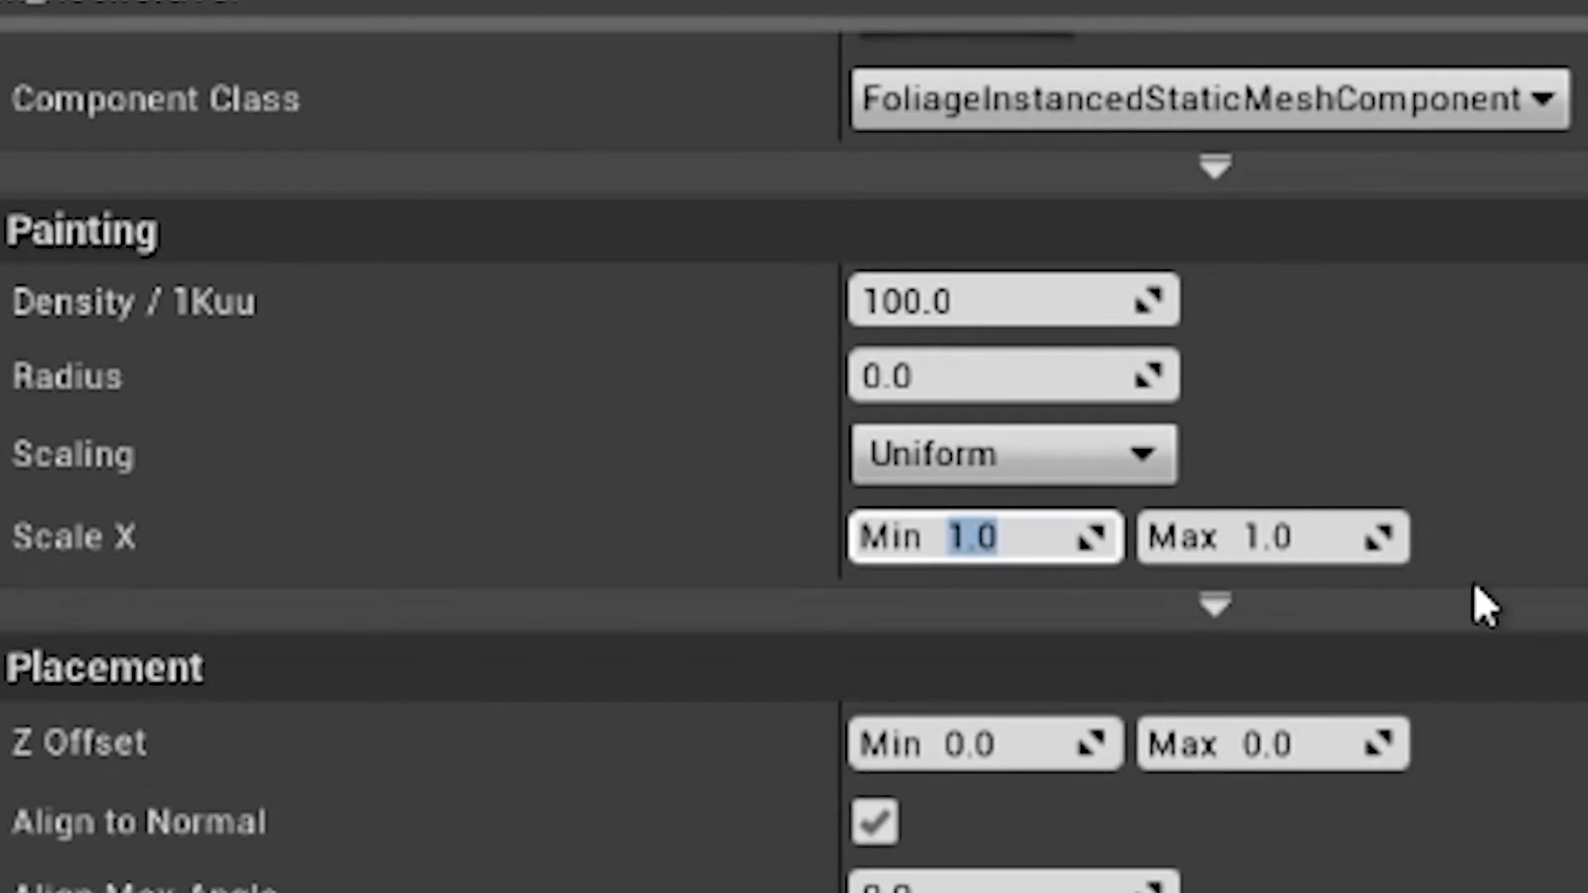
{"action": "left_click", "coordinate": [893, 619]}
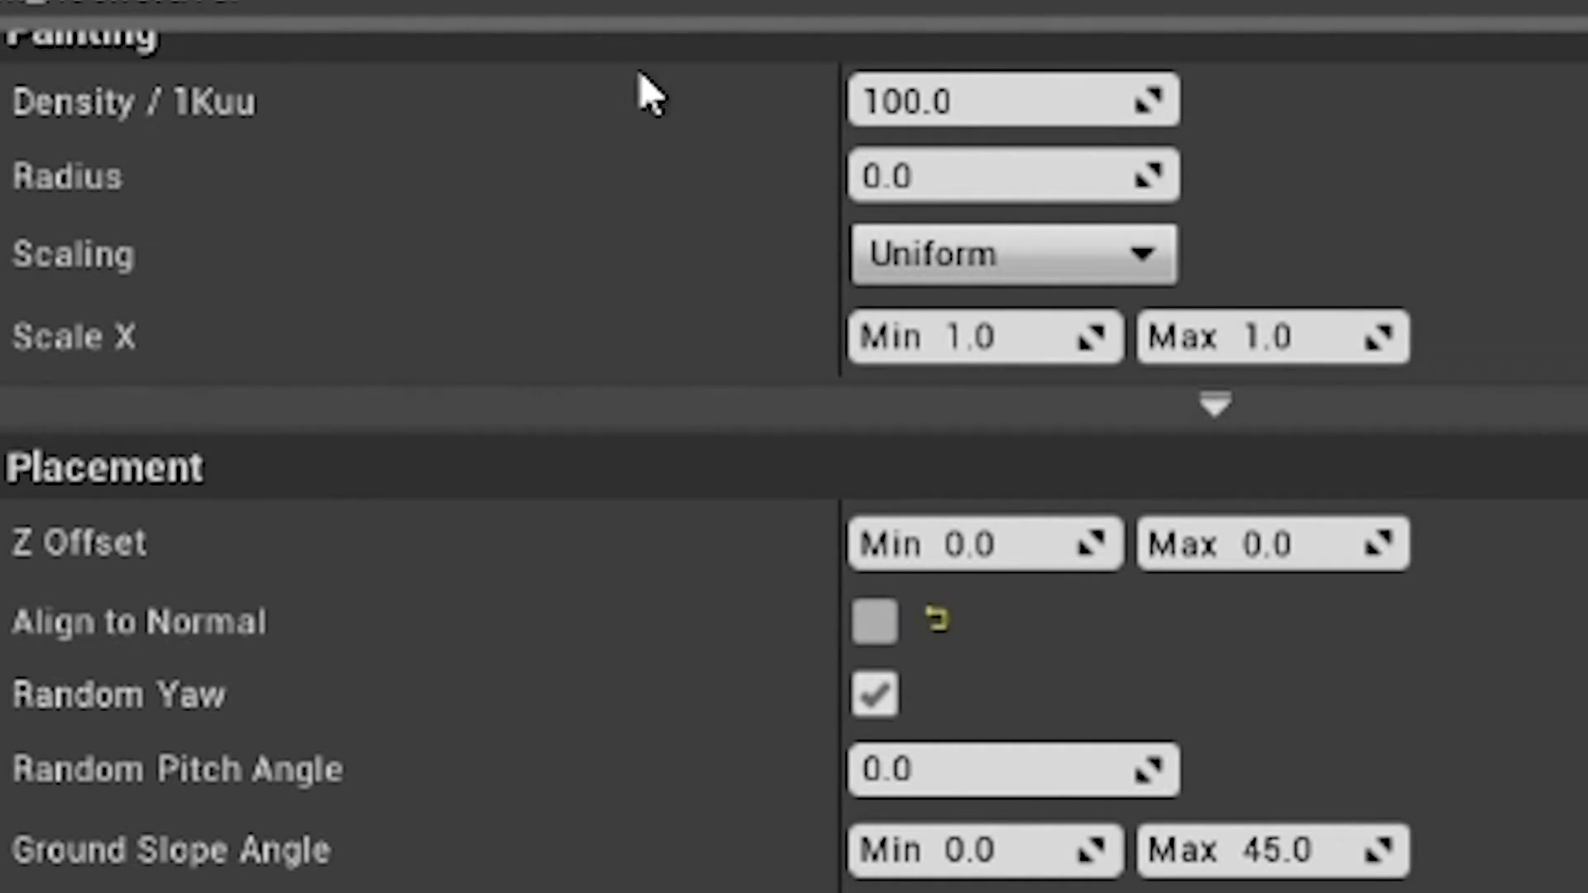
{"action": "left_click", "coordinate": [975, 267]}
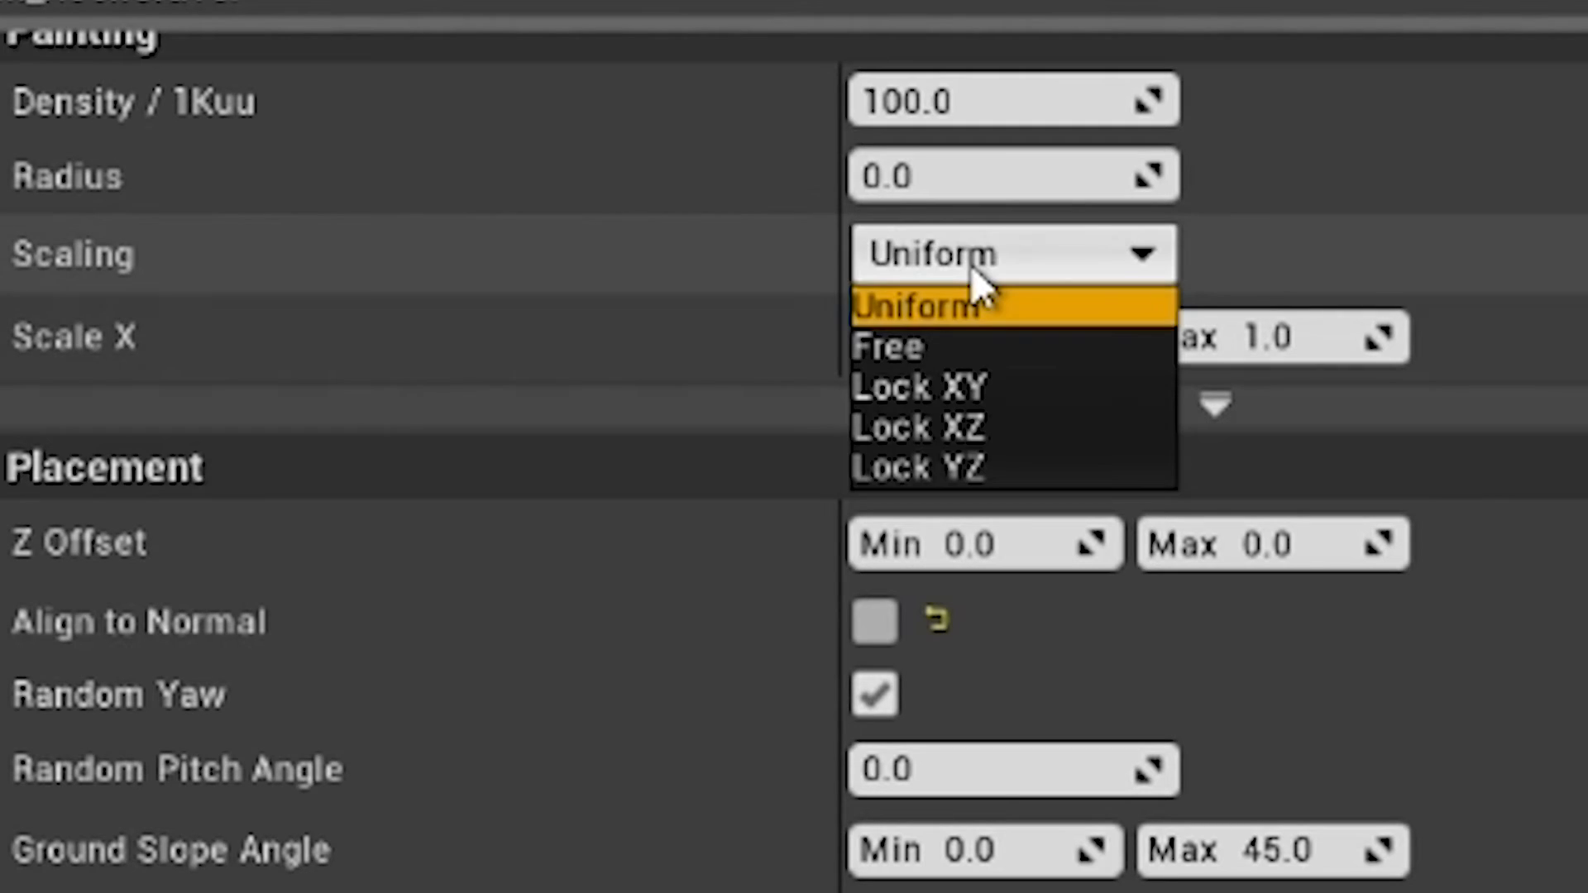
{"action": "left_click", "coordinate": [973, 273]}
{"action": "left_click", "coordinate": [976, 337]}
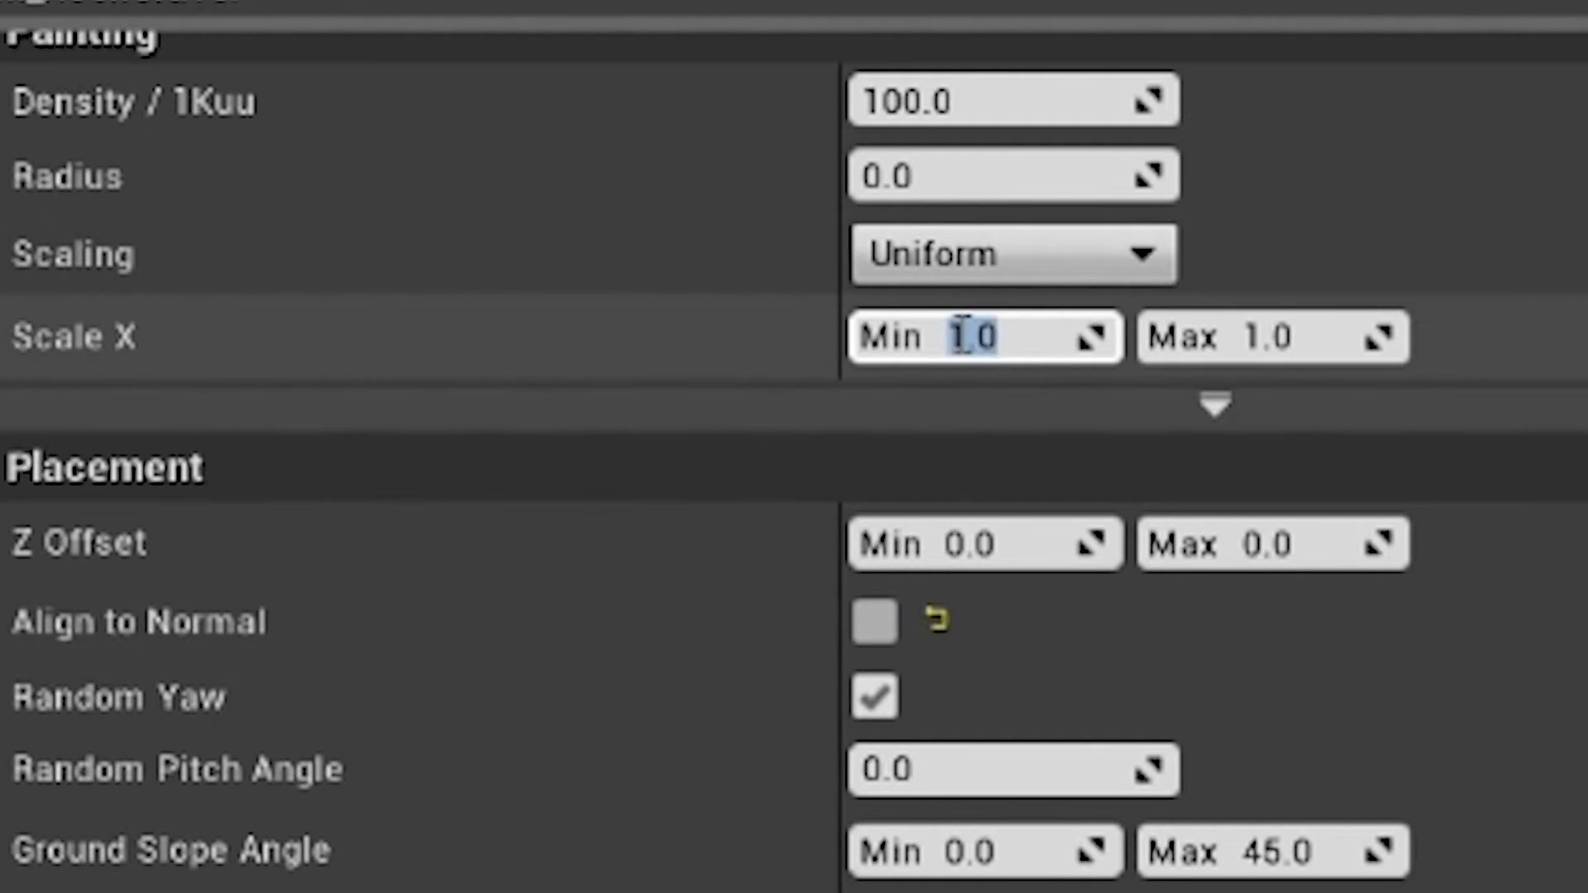
{"action": "type", "text": ".5"}
{"action": "key", "text": "Return"}
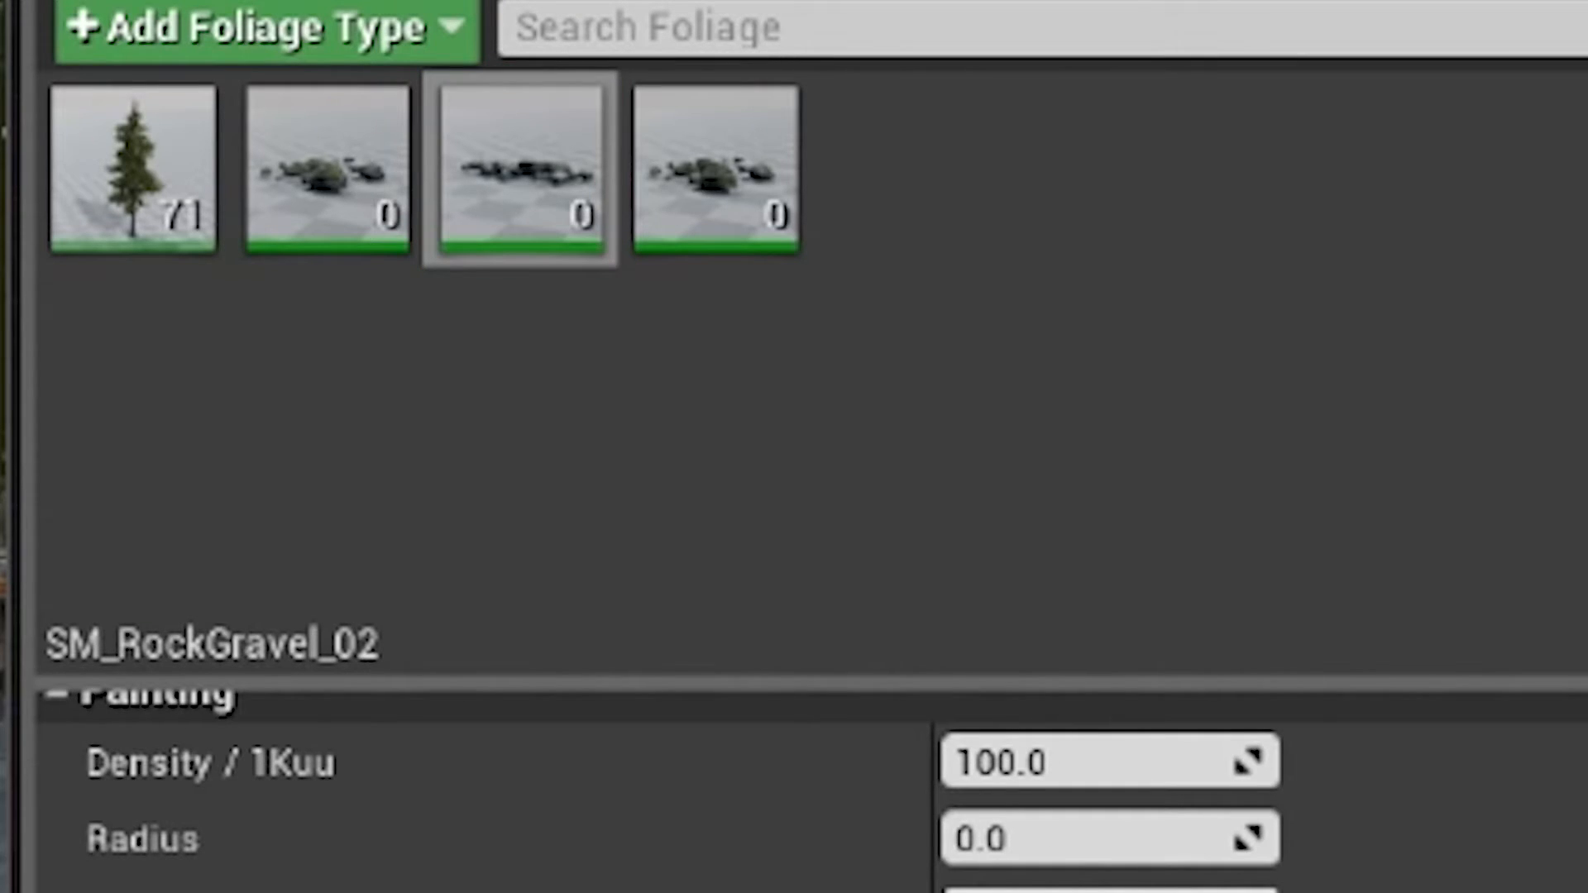
Step: Set the minimum Scale X of the SM_RockGravel_02 foliage type to 0.2
{"action": "left_click", "coordinate": [1100, 562]}
{"action": "type", "text": ".2"}
{"action": "left_click", "coordinate": [1404, 517]}
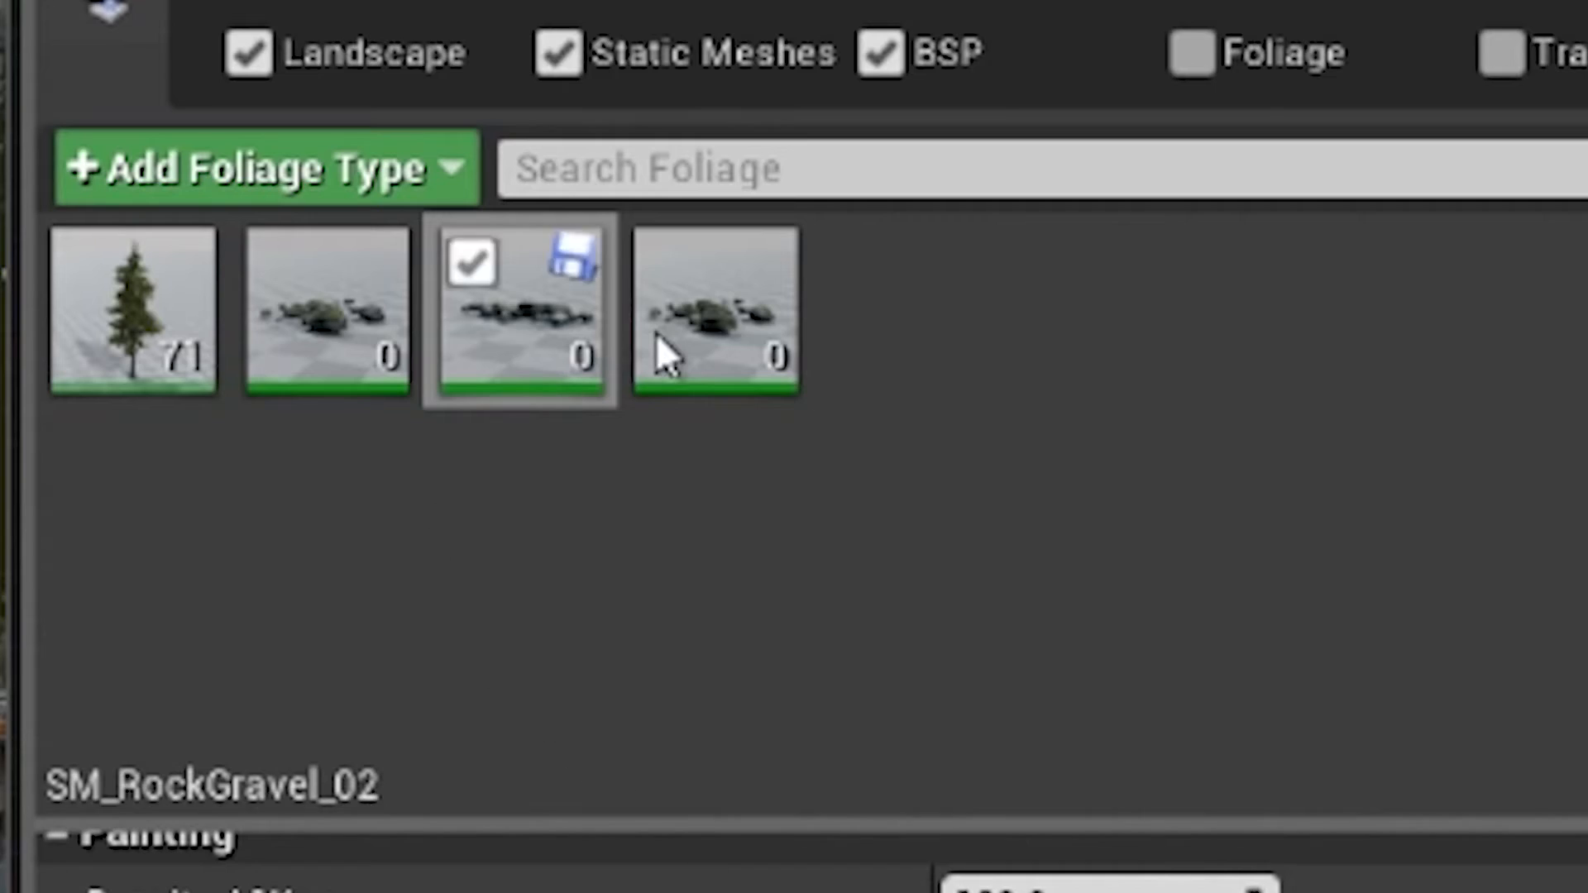
Step: Set the SM_RockGravel_Foliage type's Scale X to a minimum of 0.2 and a maximum of 0.4
{"action": "left_click", "coordinate": [657, 339]}
{"action": "left_click", "coordinate": [1030, 499]}
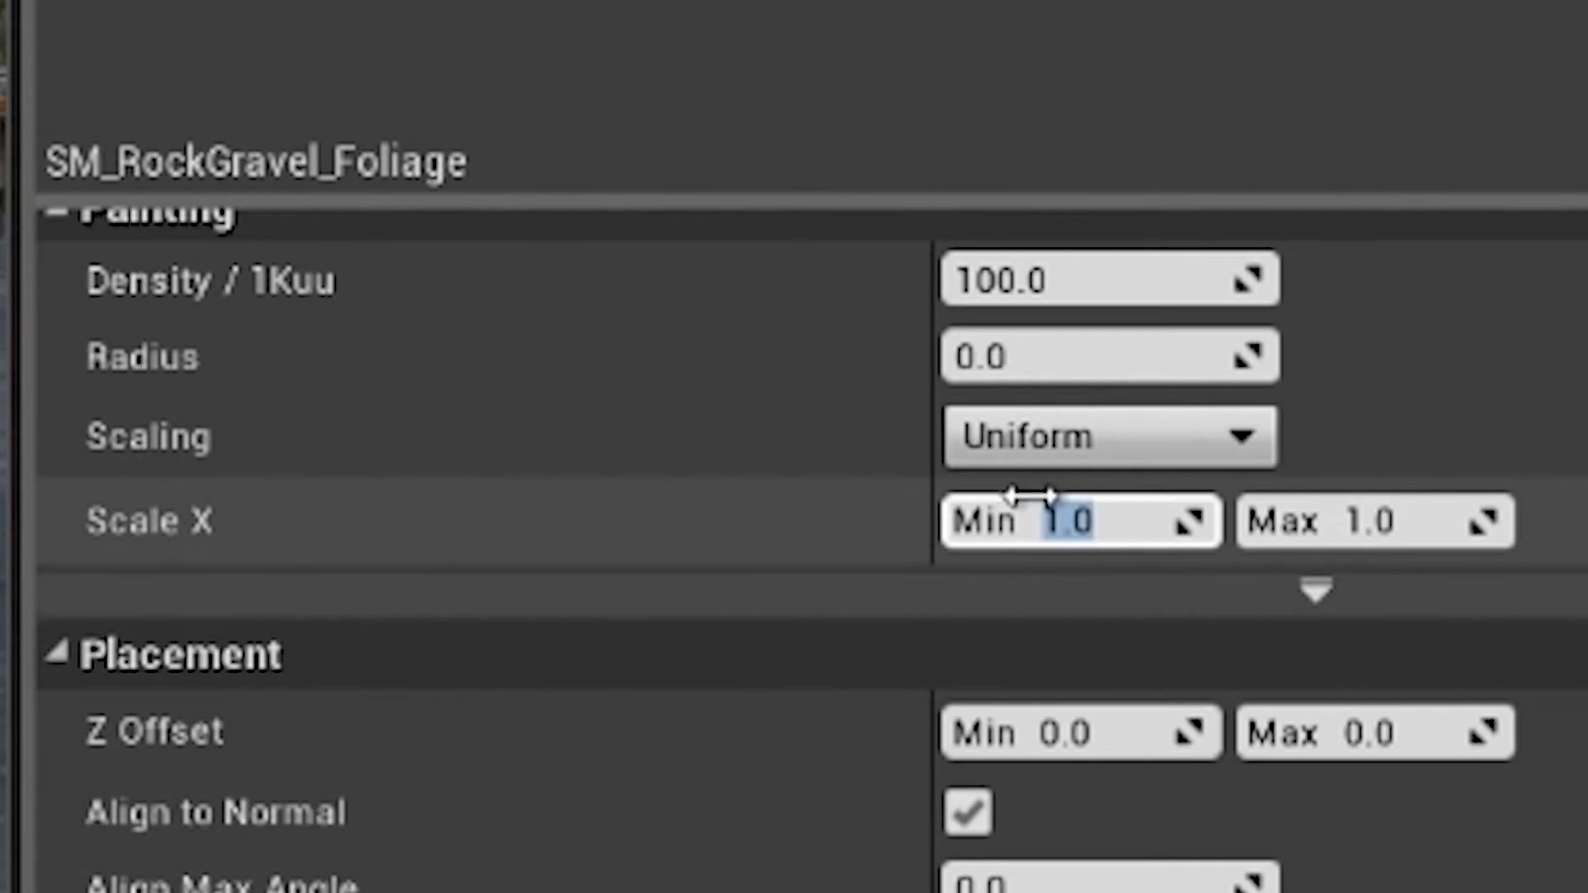
{"action": "key", "text": "Return"}
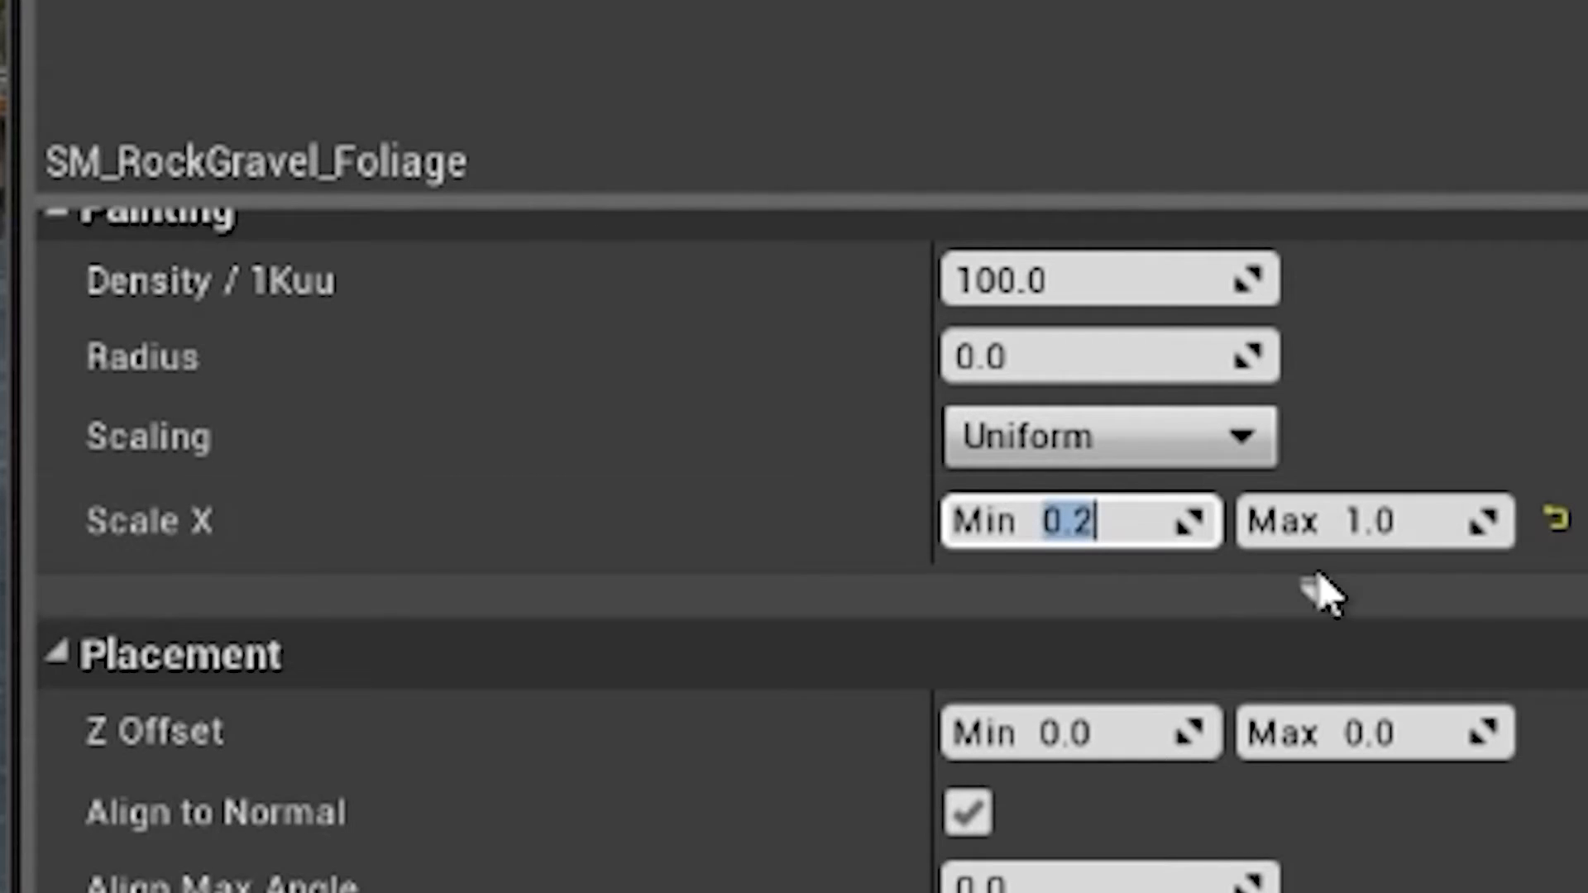
{"action": "left_click", "coordinate": [1429, 521]}
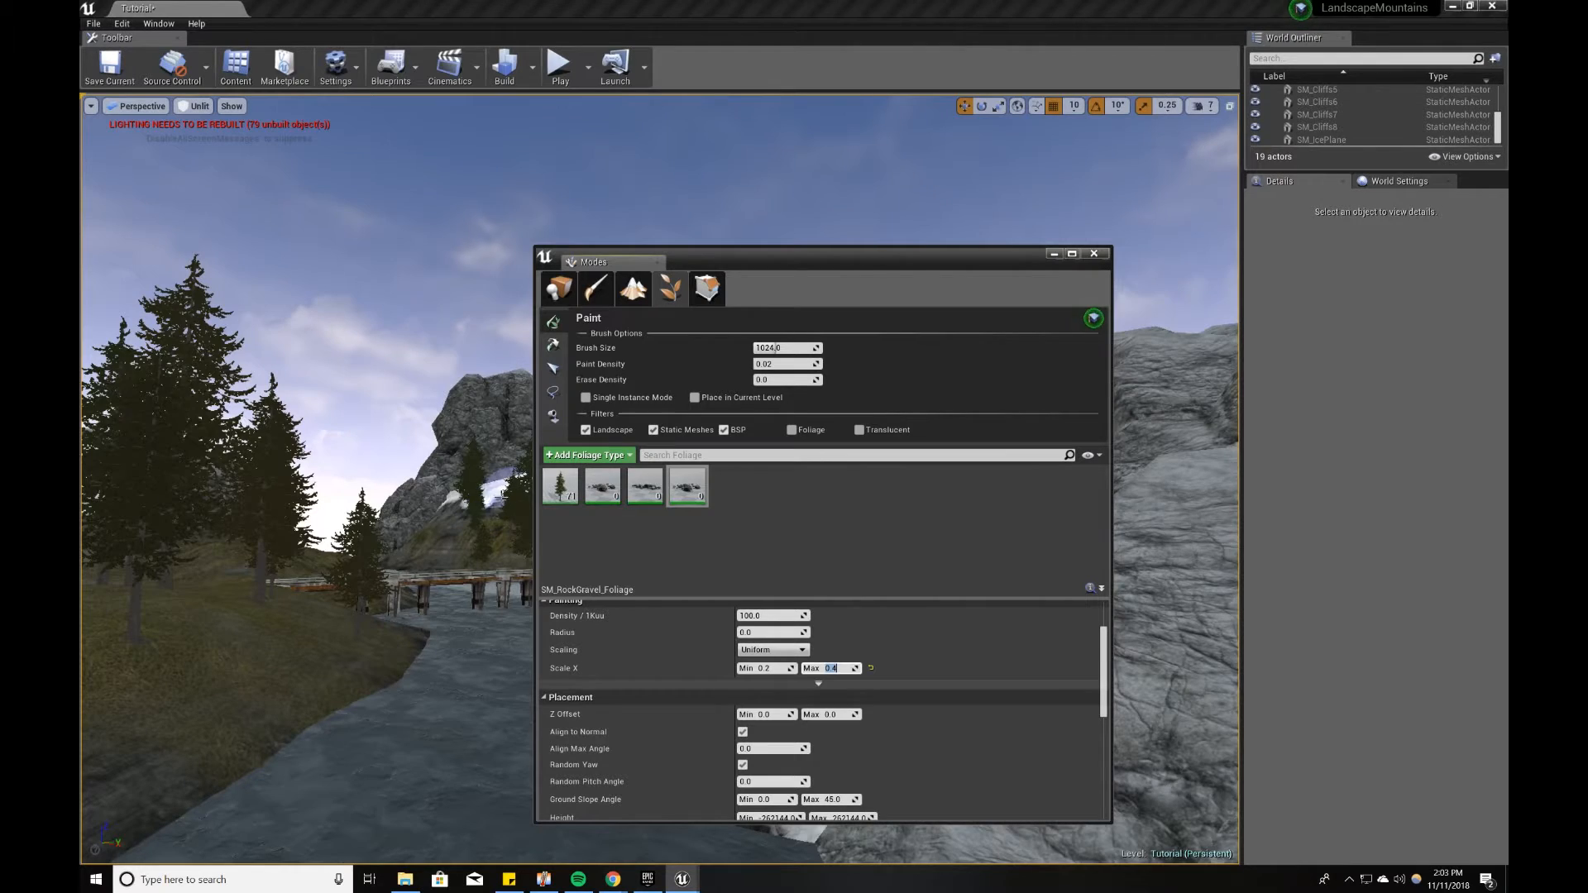
Step: Paint the three rock gravel foliage types over the grassy ground and the foot of the snowy slope near the bridge
{"action": "right_click_drag", "start_coordinate": [313, 579], "coordinate": [186, 587]}
{"action": "left_click_drag", "start_coordinate": [317, 574], "coordinate": [352, 567]}
{"action": "right_click_drag", "start_coordinate": [323, 567], "coordinate": [215, 567]}
{"action": "left_click_drag", "start_coordinate": [351, 509], "coordinate": [276, 574]}
{"action": "mouse_move", "coordinate": [276, 574]}
{"action": "right_mouse_down"}
{"action": "mouse_move", "coordinate": [199, 575]}
{"action": "mouse_move", "coordinate": [386, 549]}
{"action": "mouse_move", "coordinate": [386, 369]}
{"action": "right_mouse_up"}
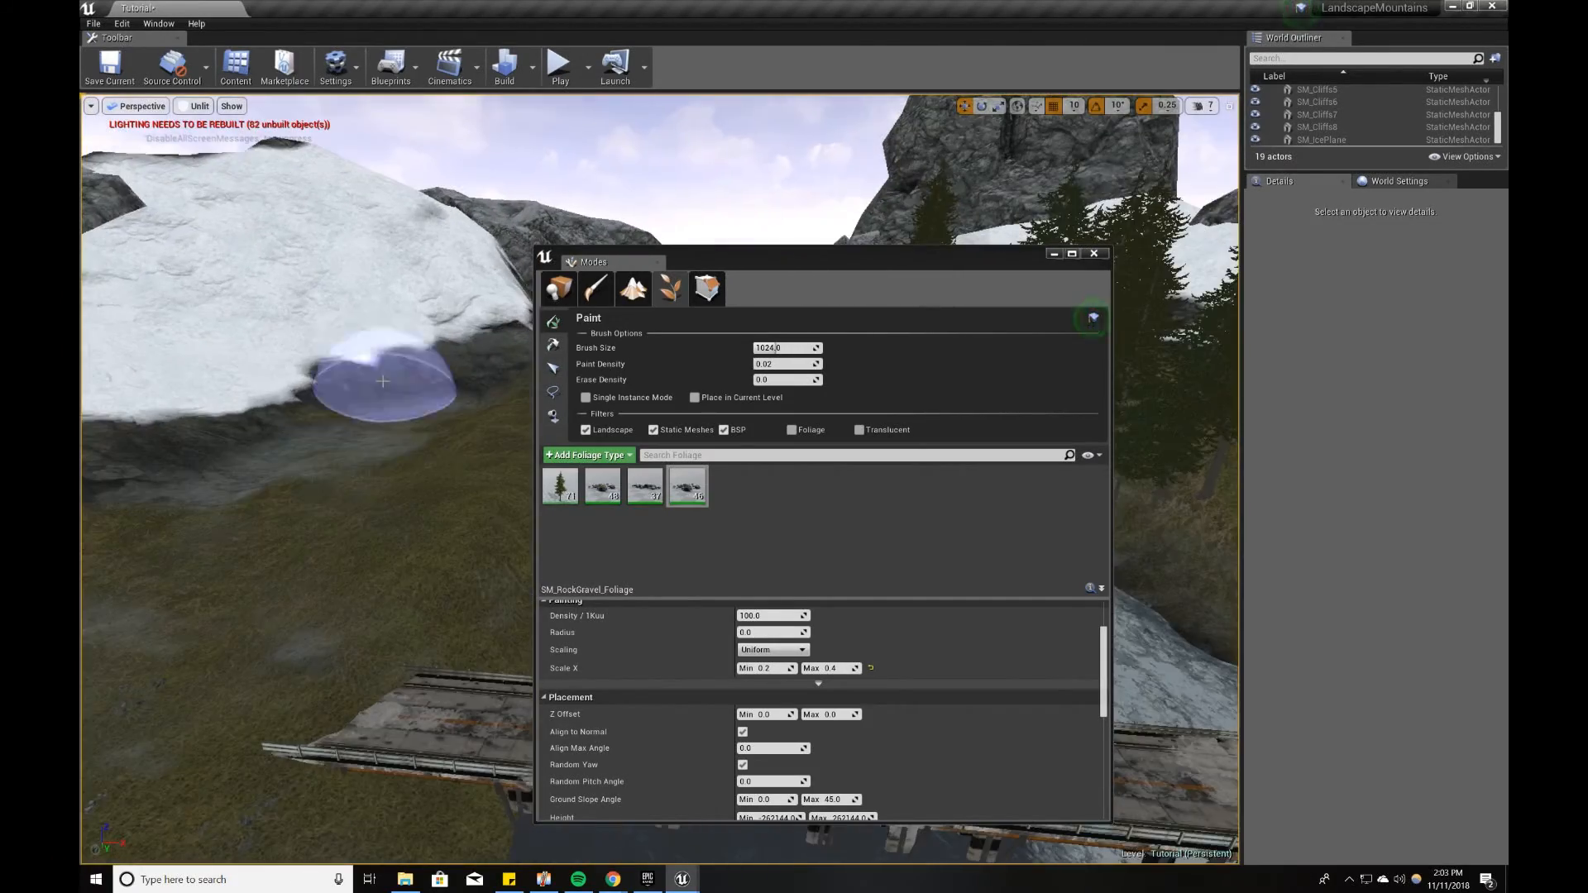
{"action": "left_click_drag", "start_coordinate": [386, 369], "coordinate": [408, 554]}
{"action": "right_click_drag", "start_coordinate": [408, 554], "coordinate": [497, 530]}
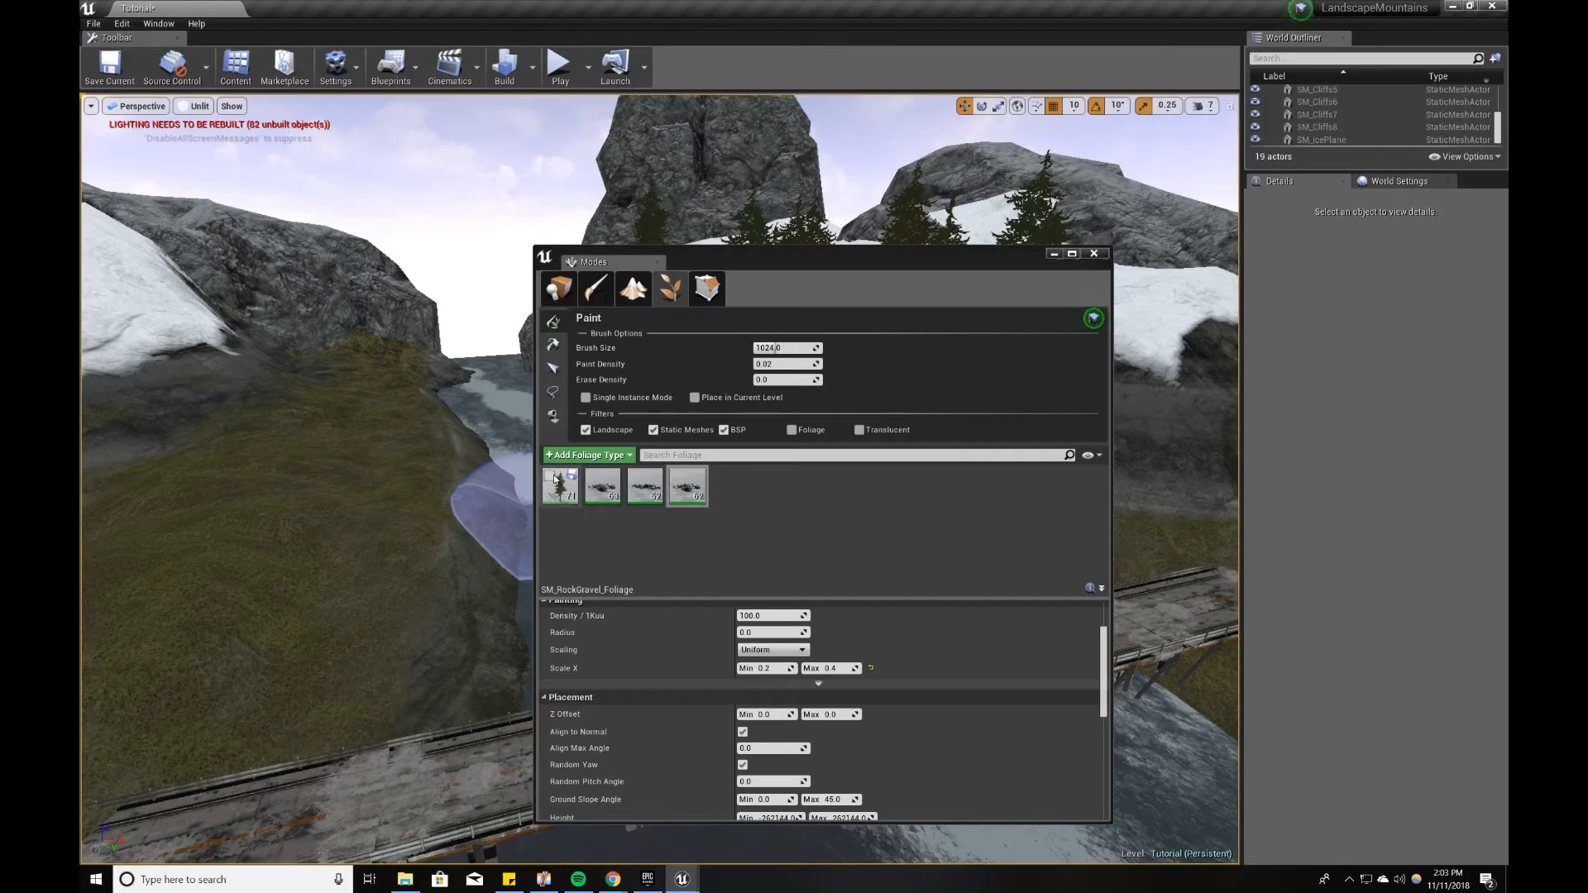
Step: Paint more rock gravel across the grassy banks by the river and the bridge end, and save the level
{"action": "left_click_drag", "start_coordinate": [336, 496], "coordinate": [248, 579]}
{"action": "right_click_drag", "start_coordinate": [249, 578], "coordinate": [157, 570]}
{"action": "right_click_drag", "start_coordinate": [294, 567], "coordinate": [224, 580]}
{"action": "mouse_move", "coordinate": [418, 560]}
{"action": "left_mouse_down"}
{"action": "mouse_move", "coordinate": [491, 489]}
{"action": "mouse_move", "coordinate": [396, 527]}
{"action": "mouse_move", "coordinate": [430, 513]}
{"action": "left_mouse_up"}
{"action": "right_click_drag", "start_coordinate": [249, 586], "coordinate": [303, 579]}
{"action": "left_click_drag", "start_coordinate": [303, 579], "coordinate": [533, 573]}
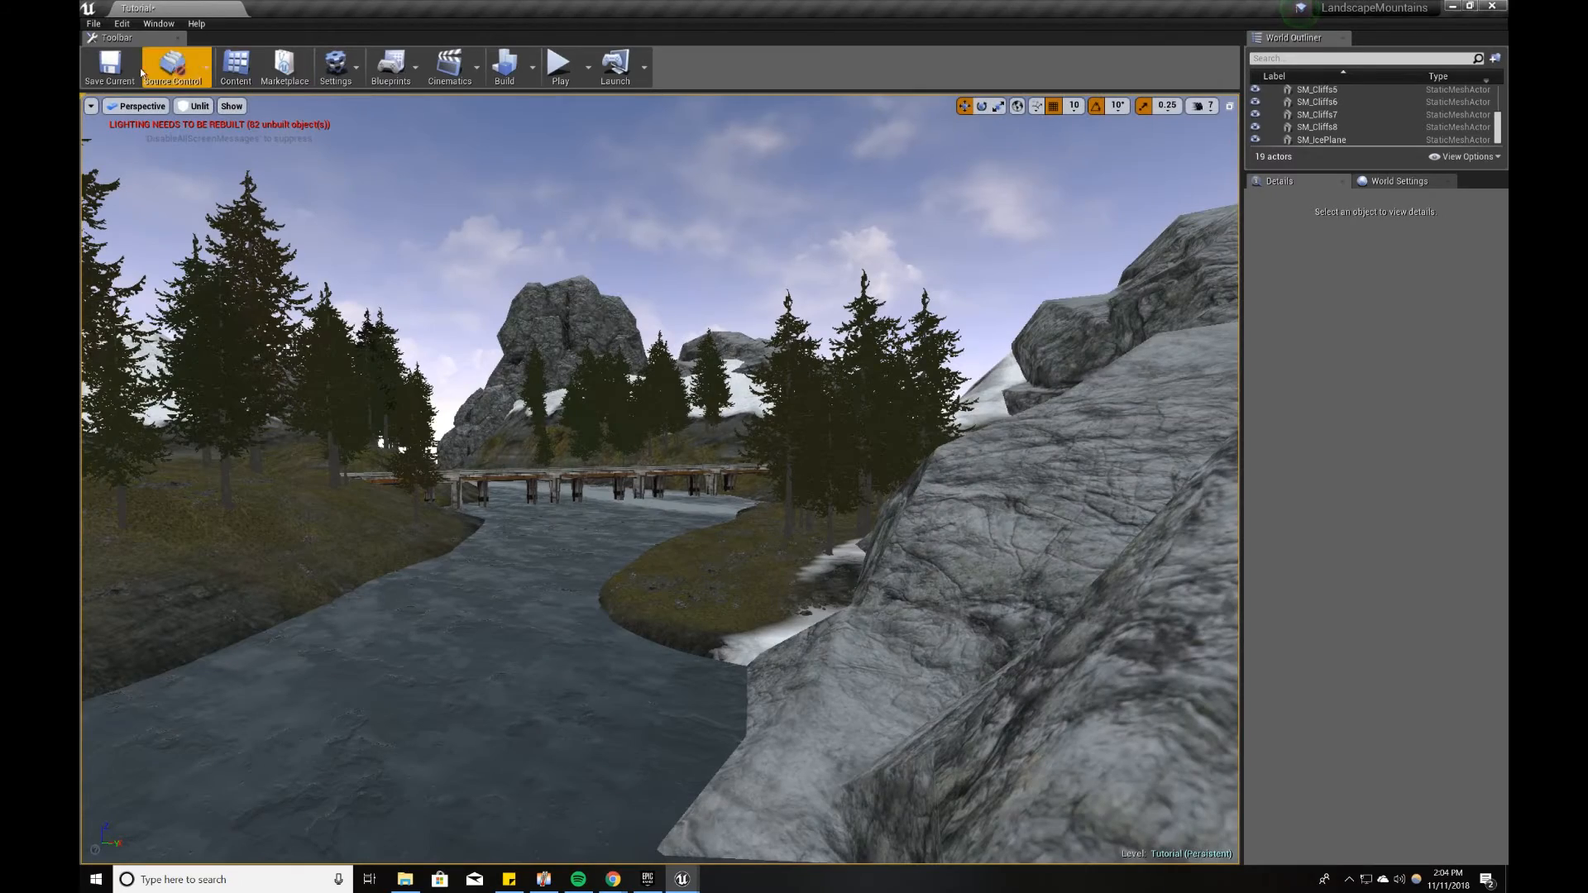
{"action": "left_click", "coordinate": [109, 66]}
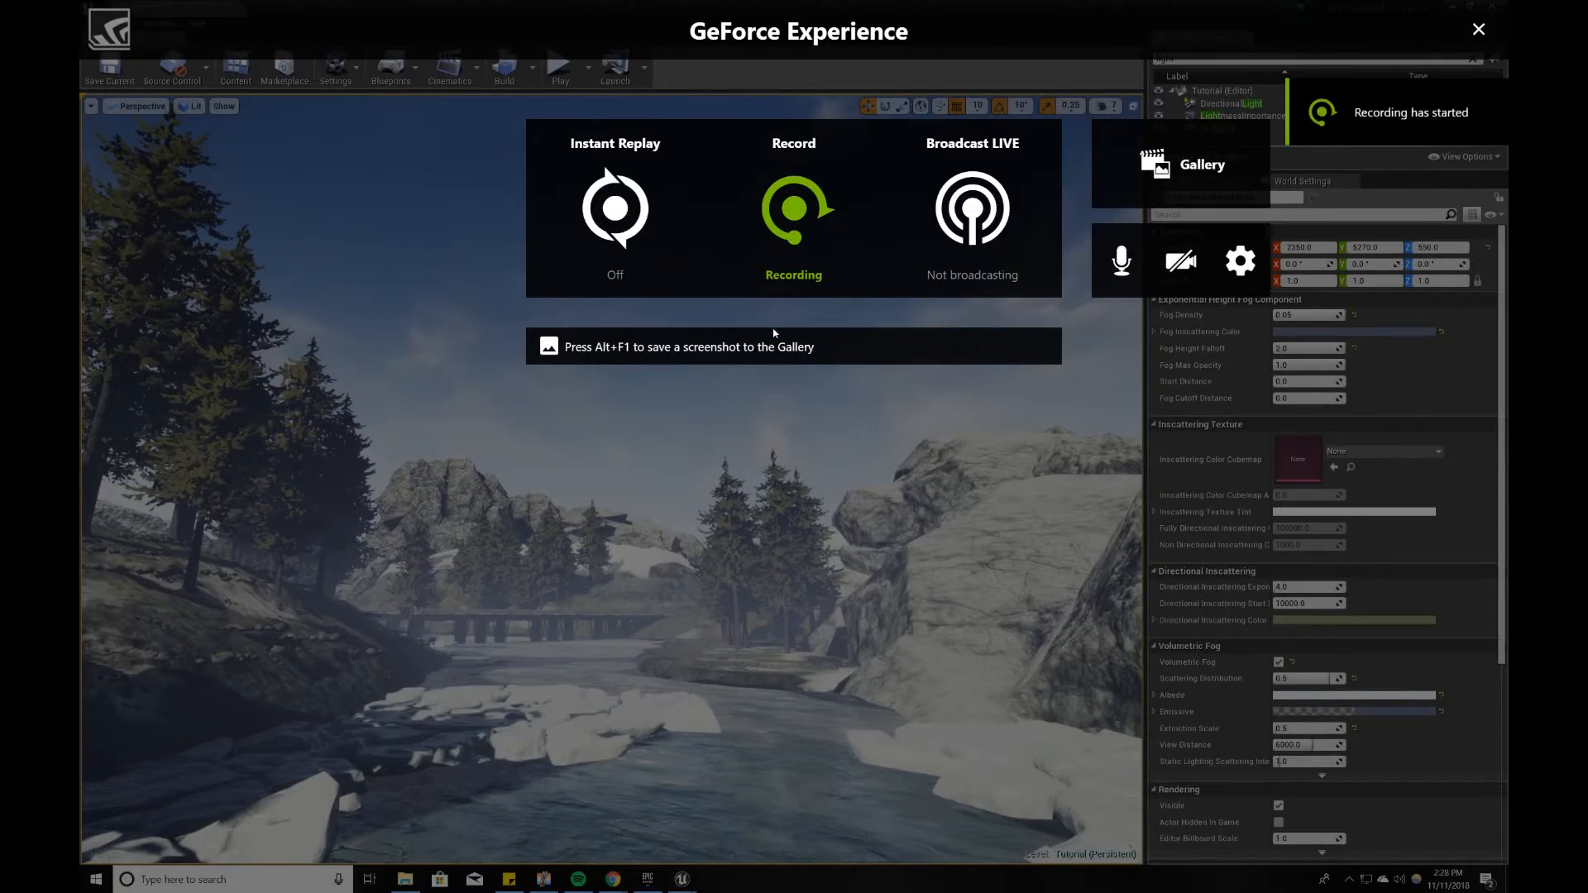
Step: Save the current Tutorial level
{"action": "key", "text": "alt+z"}
{"action": "key", "text": "w"}
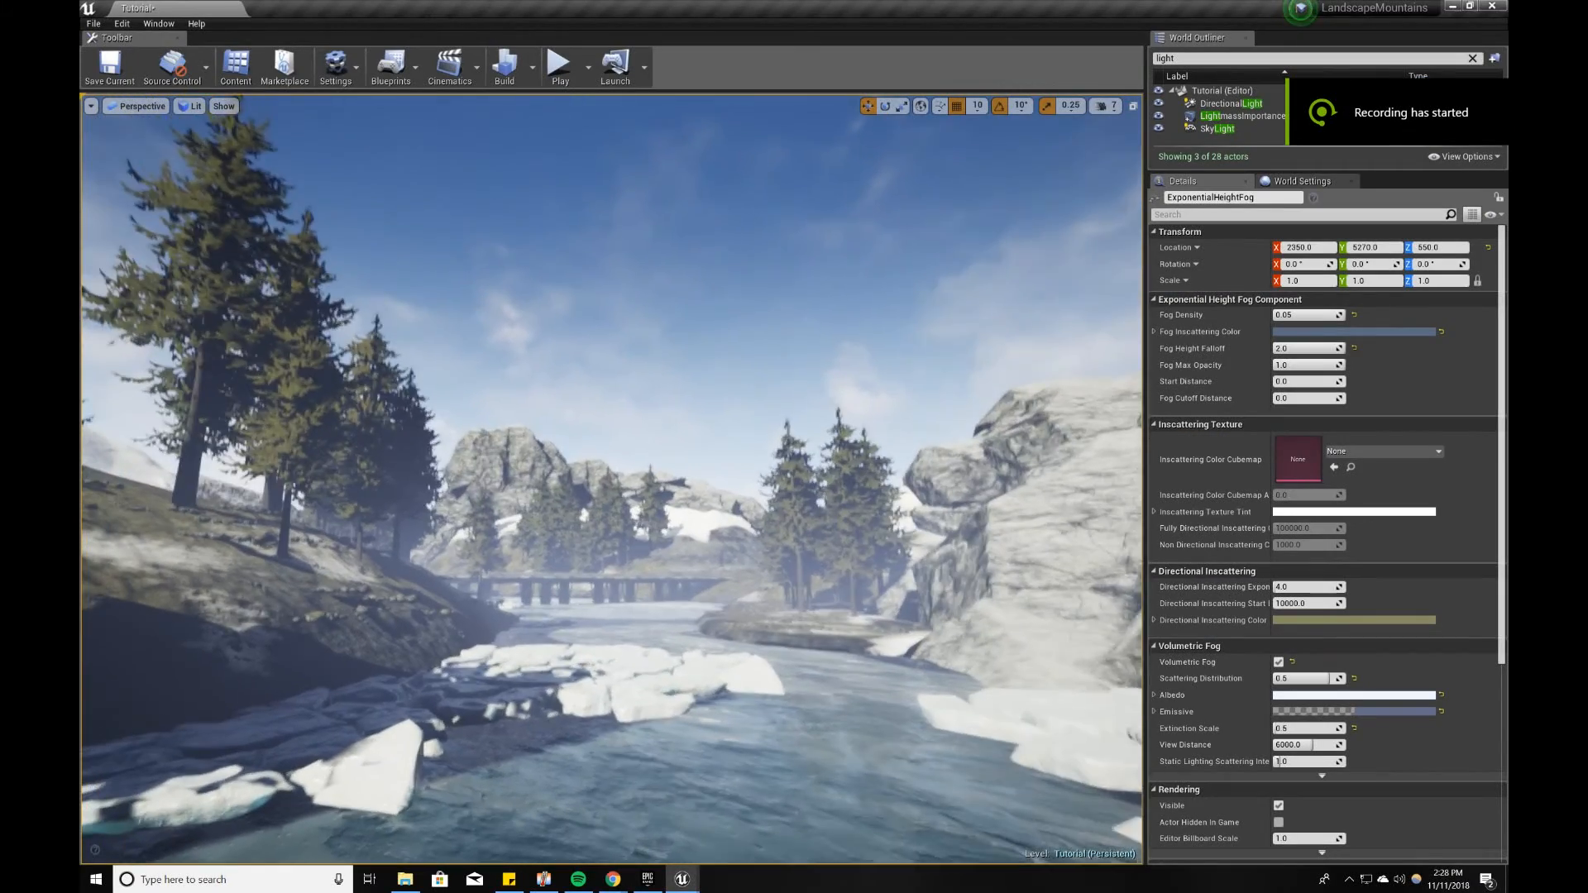
{"action": "key", "text": "w"}
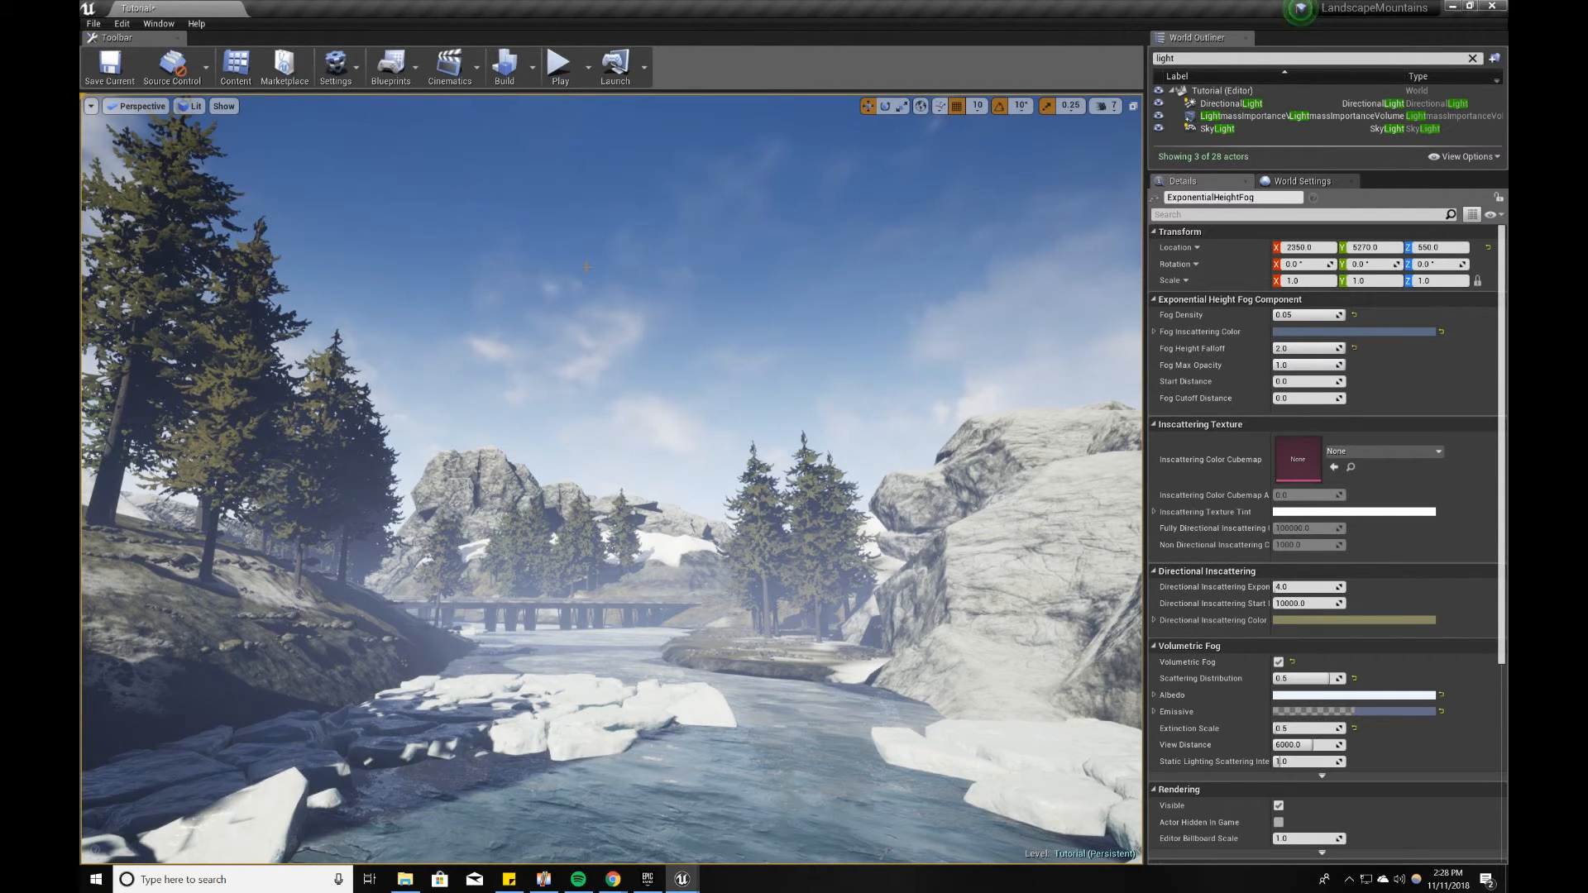
{"action": "left_click", "coordinate": [97, 63]}
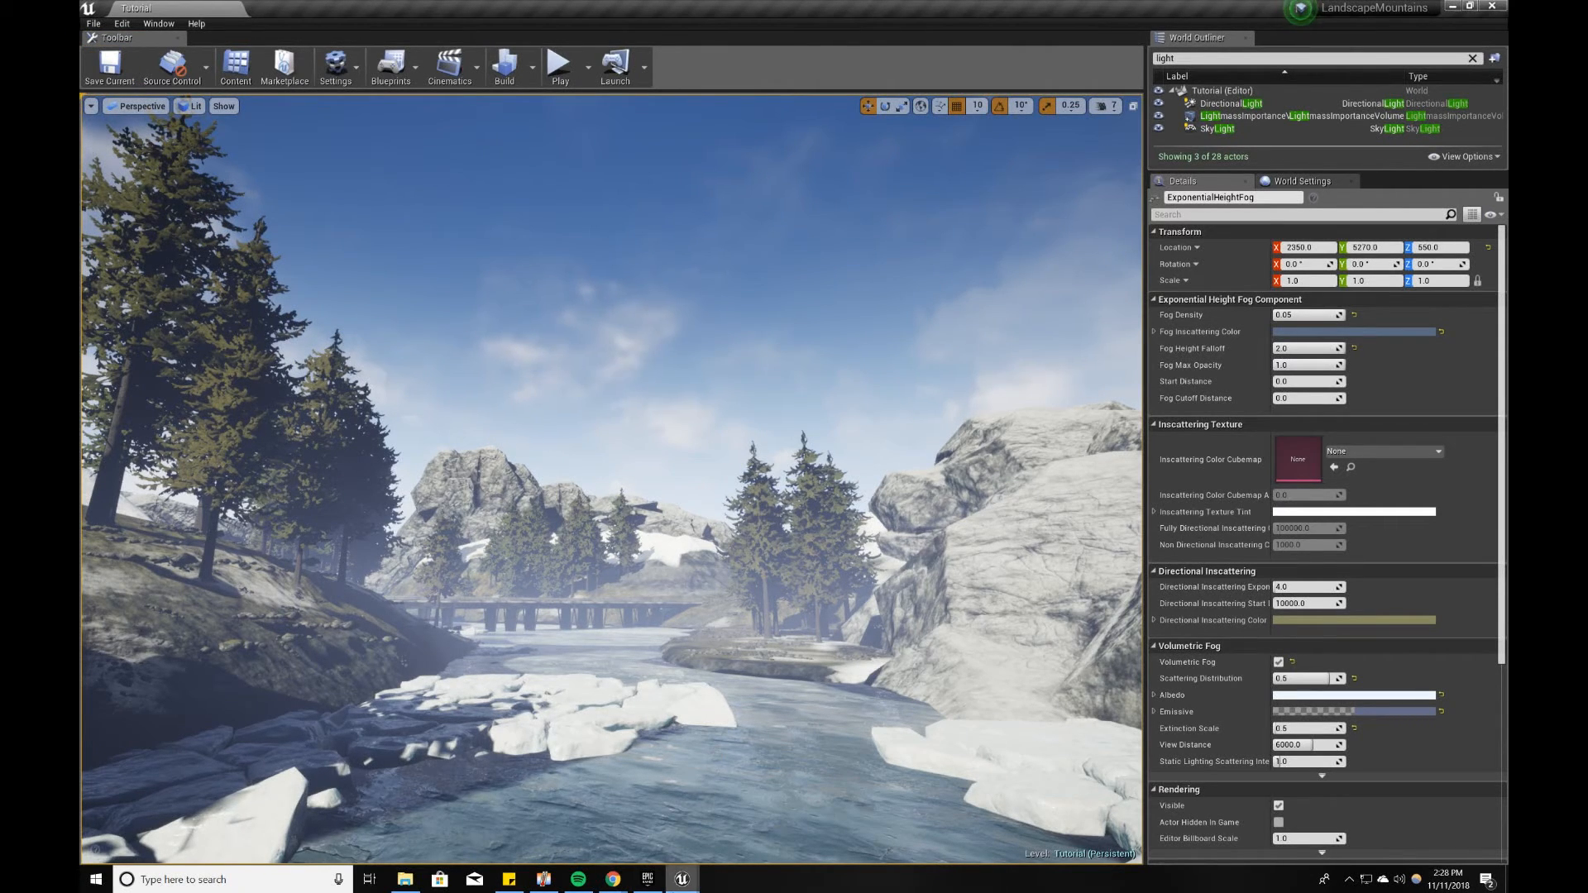
Step: Bring up the Modes window and search the placeable classes for "la"
{"action": "left_click", "coordinate": [677, 887]}
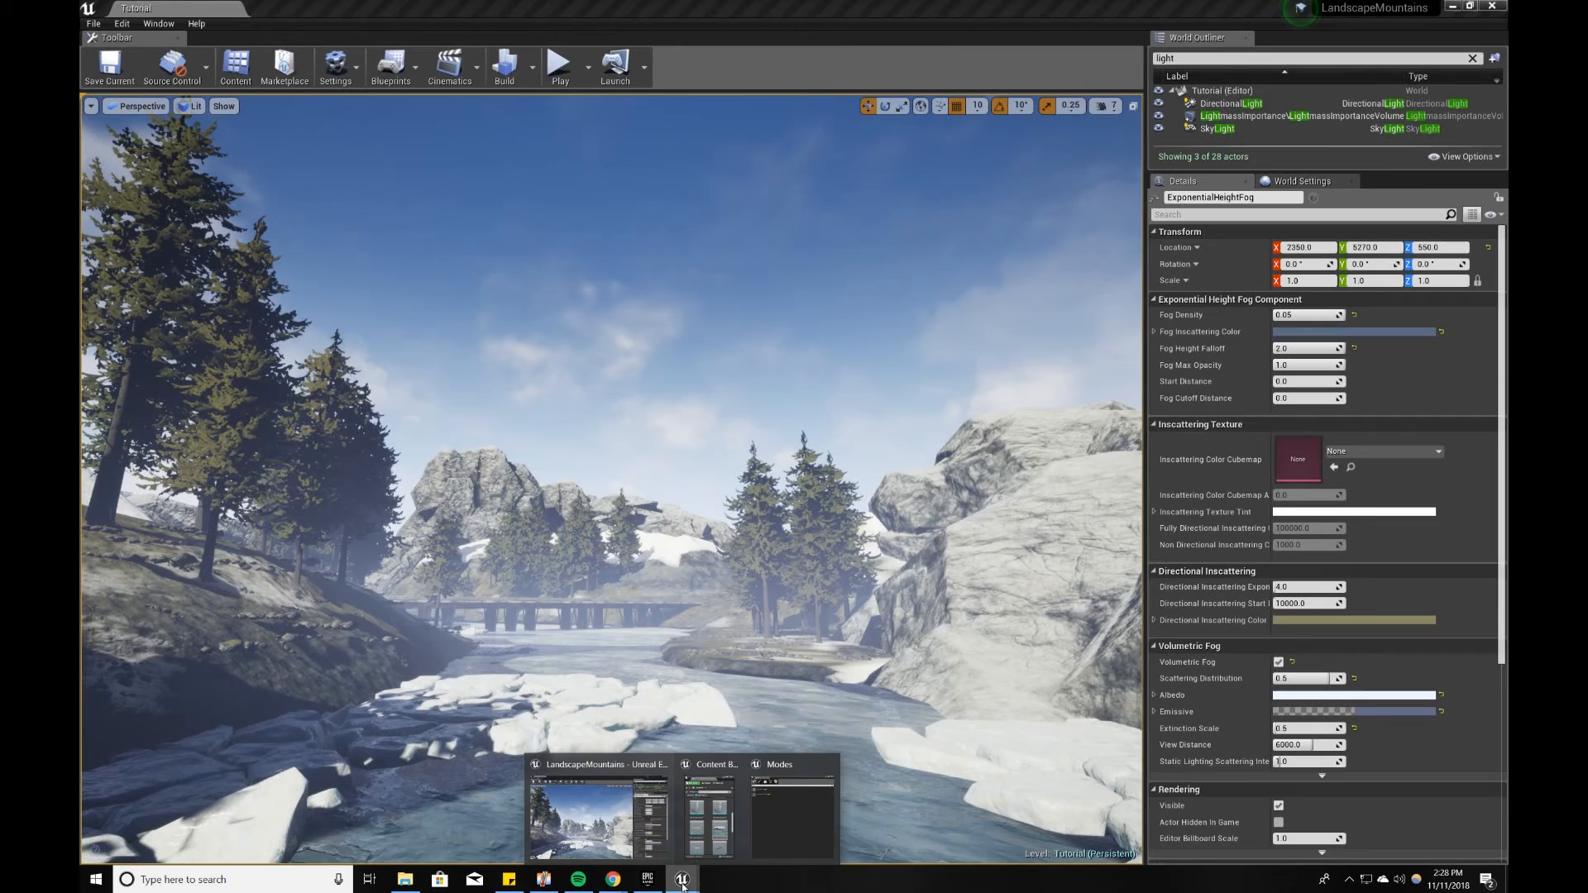
{"action": "left_click", "coordinate": [796, 846]}
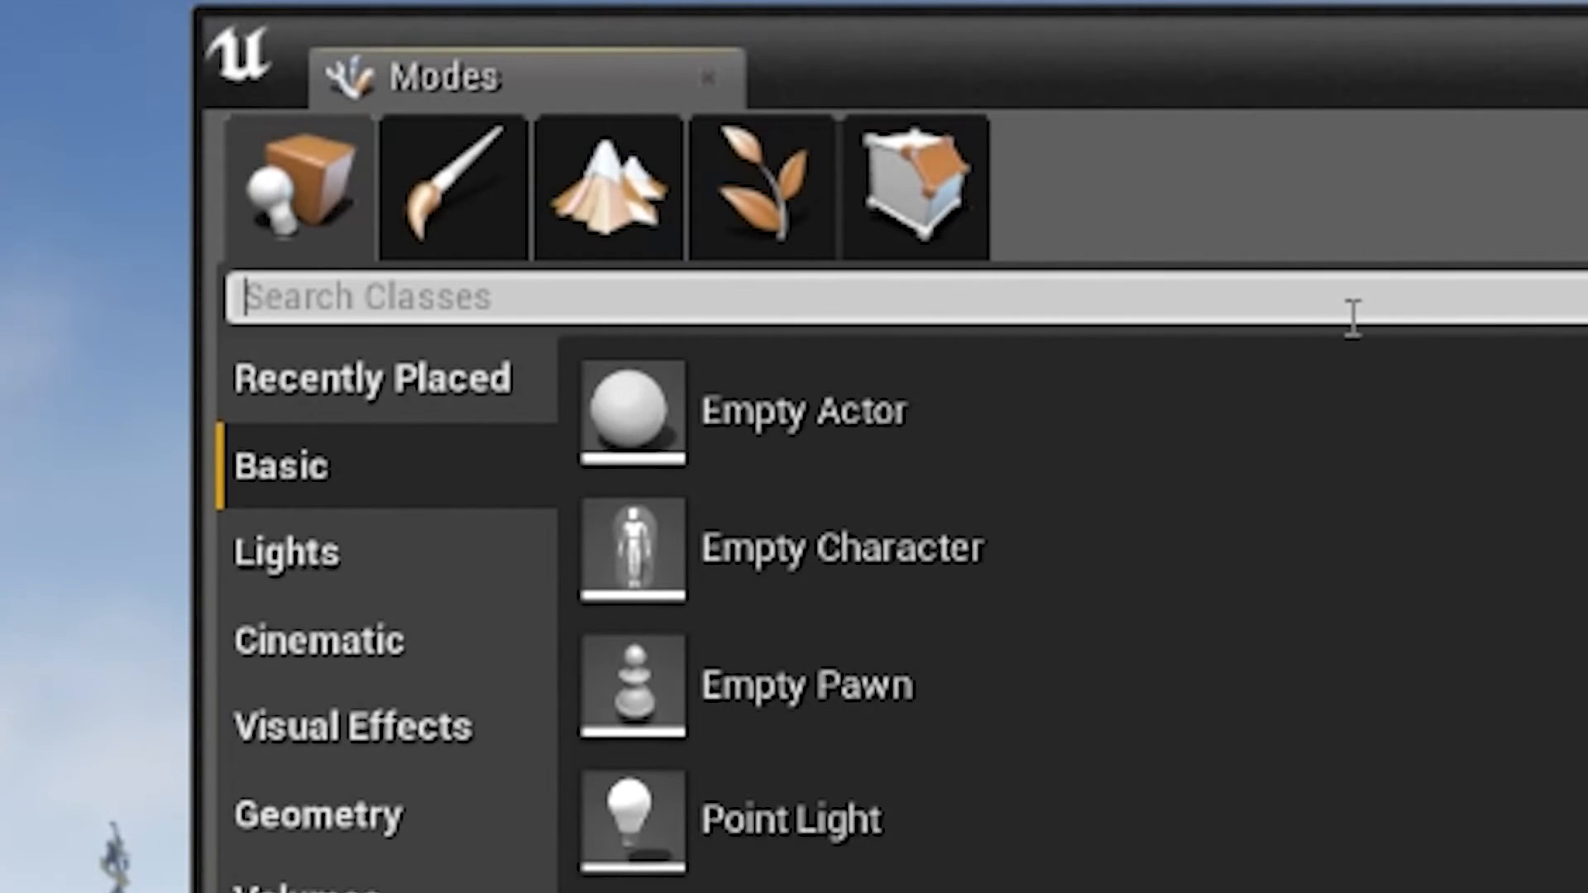
{"action": "type", "text": "lamd"}
{"action": "key", "text": "BackSpace"}
{"action": "key", "text": "BackSpace"}
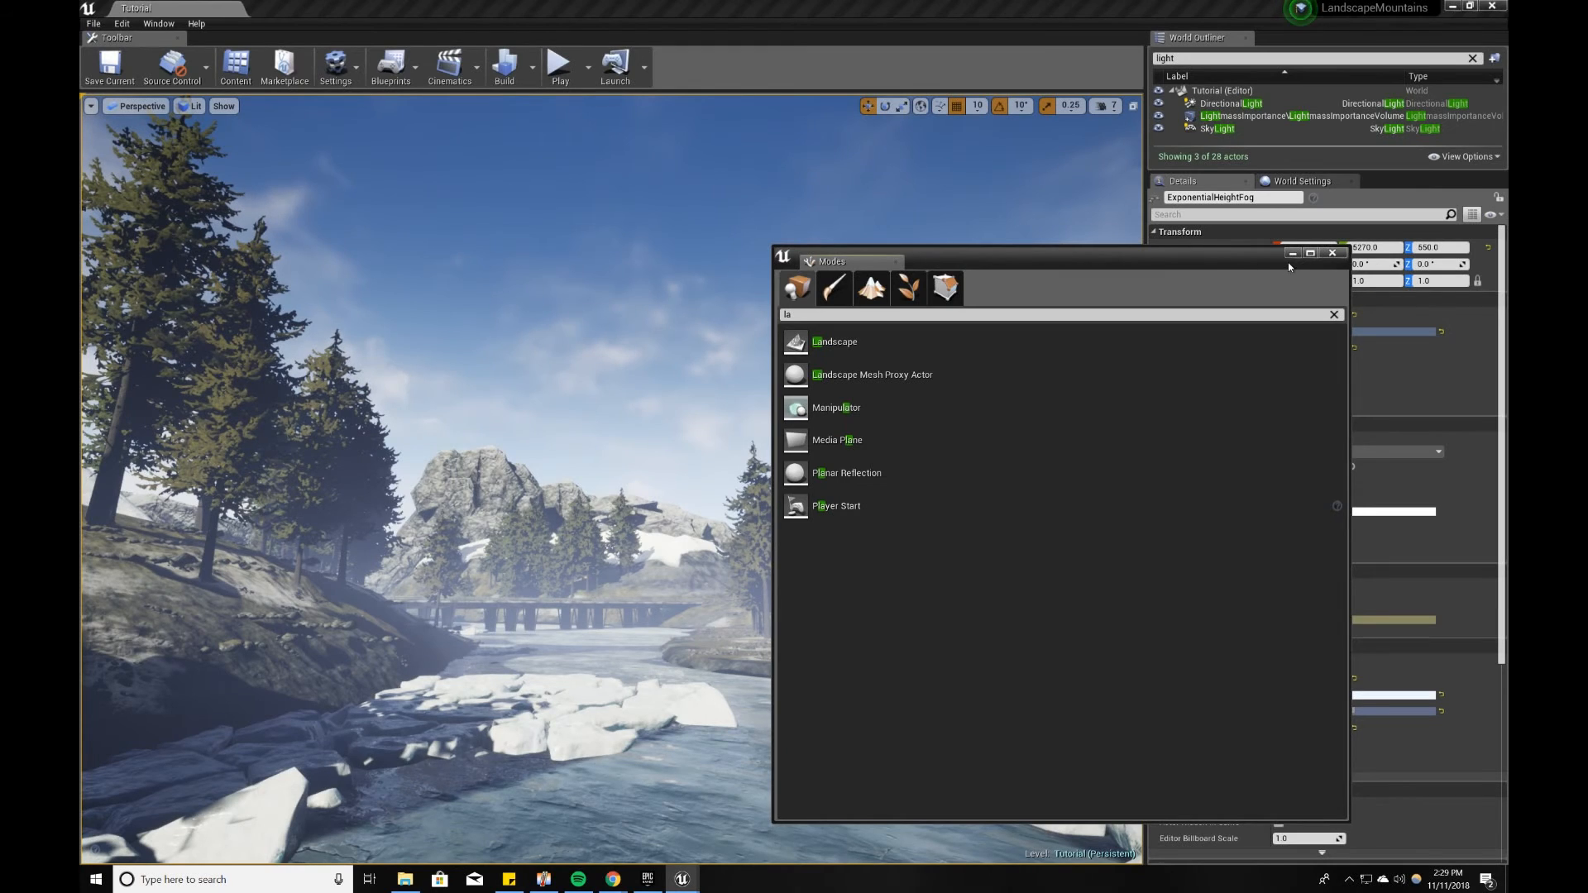
{"action": "left_click", "coordinate": [1290, 256]}
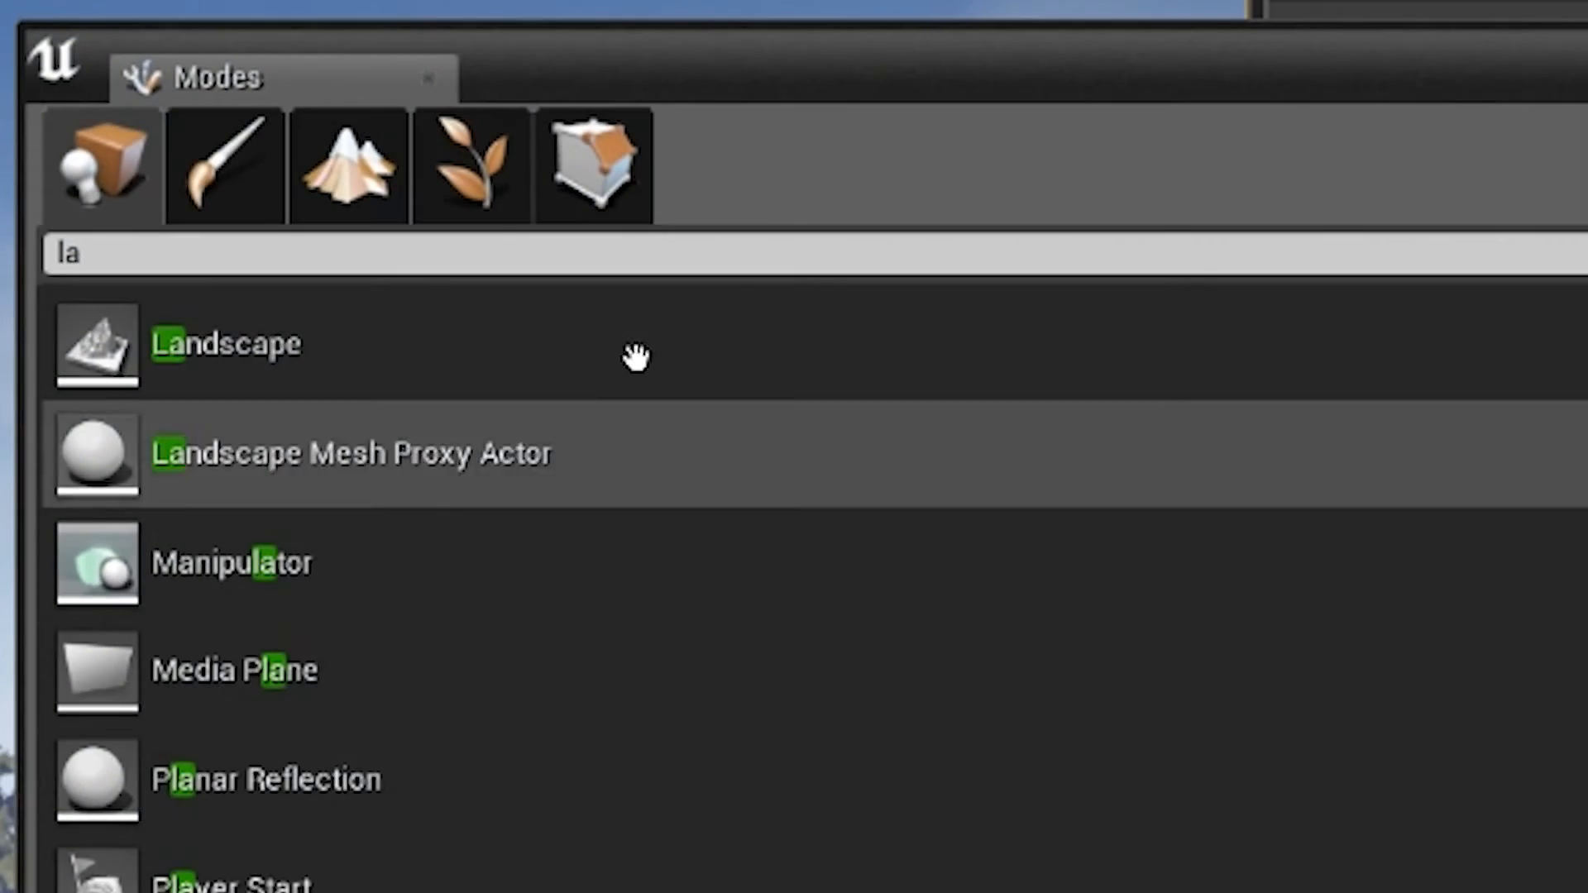
Step: Switch to Landscape sculpting and choose the Sculpt tool in place of Flatten
{"action": "left_click", "coordinate": [344, 182]}
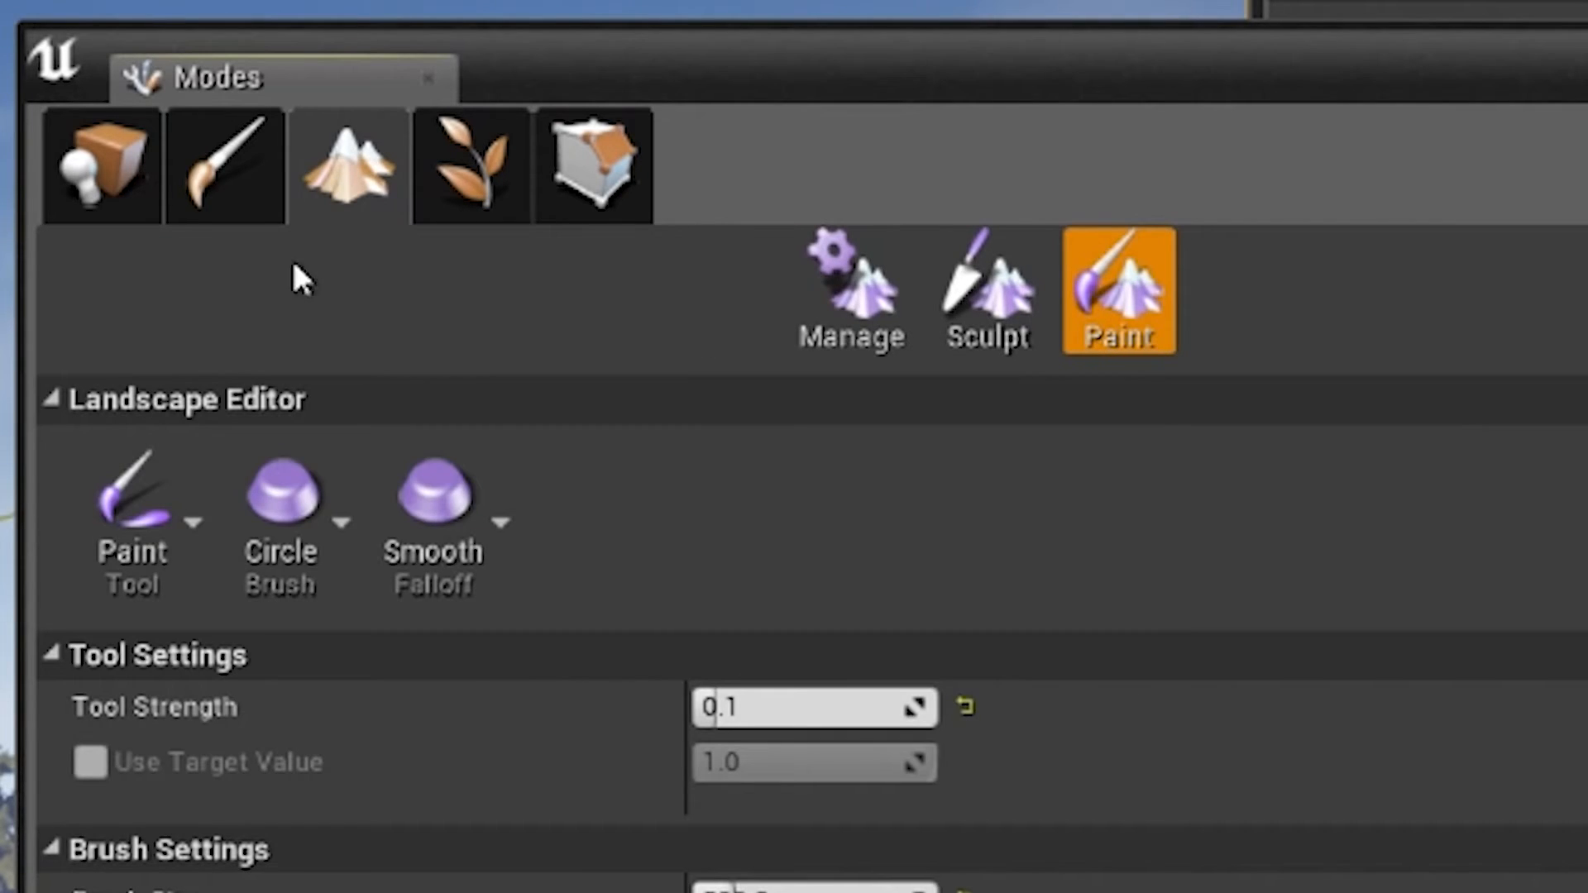
{"action": "left_click", "coordinate": [989, 290]}
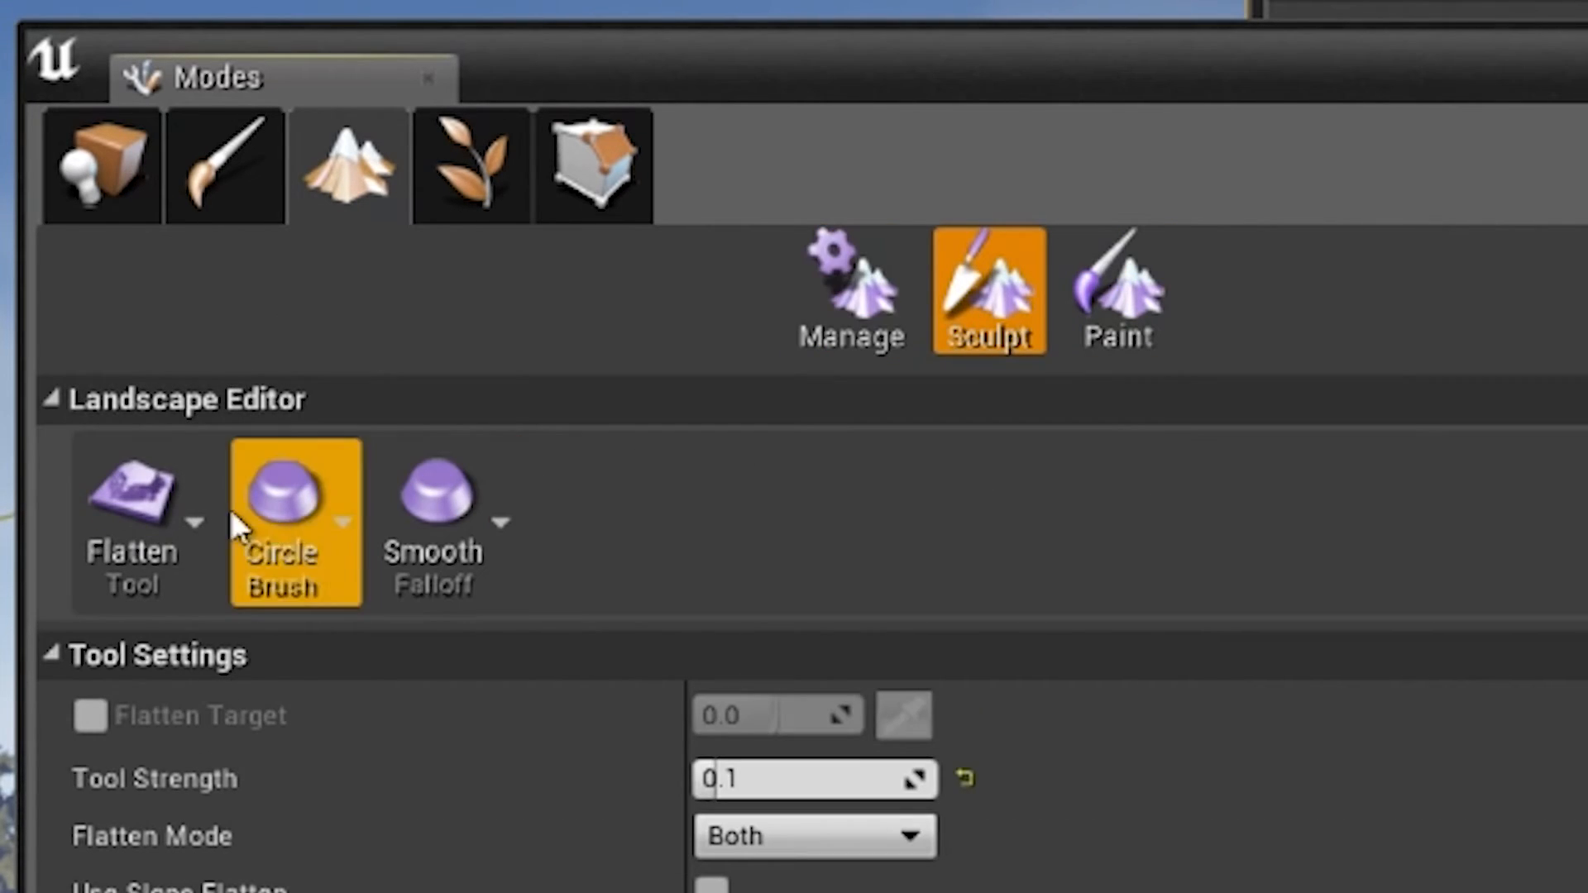
{"action": "left_click", "coordinate": [175, 510]}
{"action": "left_click", "coordinate": [350, 372]}
Step: Try the Smooth and Flatten sculpting tools in turn, and return to the Sculpt tool
{"action": "left_click", "coordinate": [177, 517]}
{"action": "left_click", "coordinate": [376, 550]}
{"action": "left_click", "coordinate": [187, 563]}
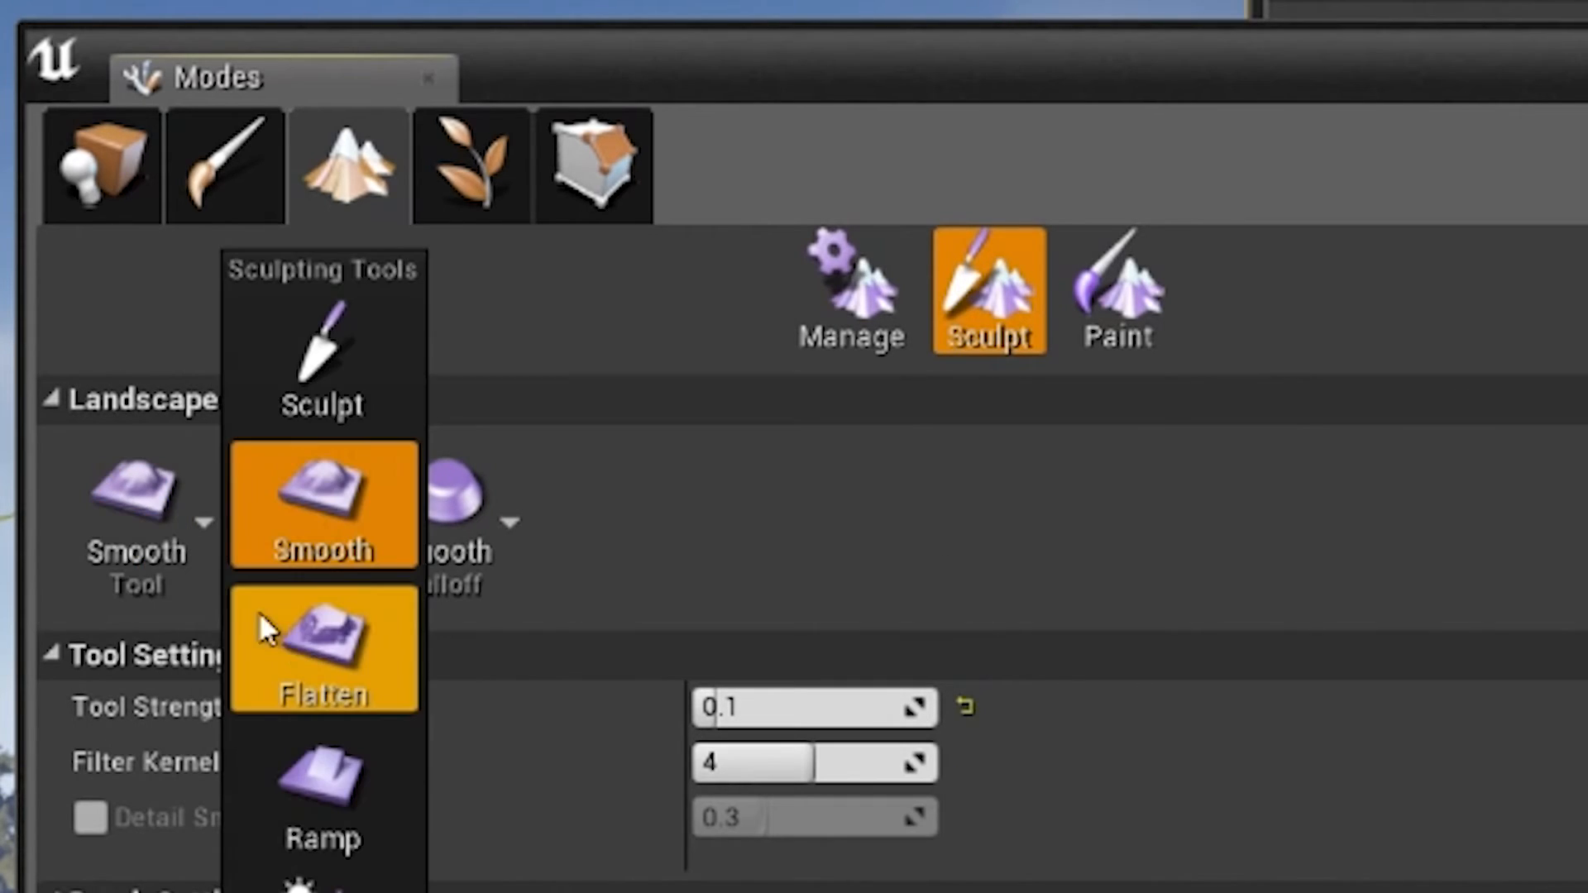
{"action": "left_click", "coordinate": [303, 638]}
{"action": "left_click", "coordinate": [151, 527]}
{"action": "left_click", "coordinate": [331, 377]}
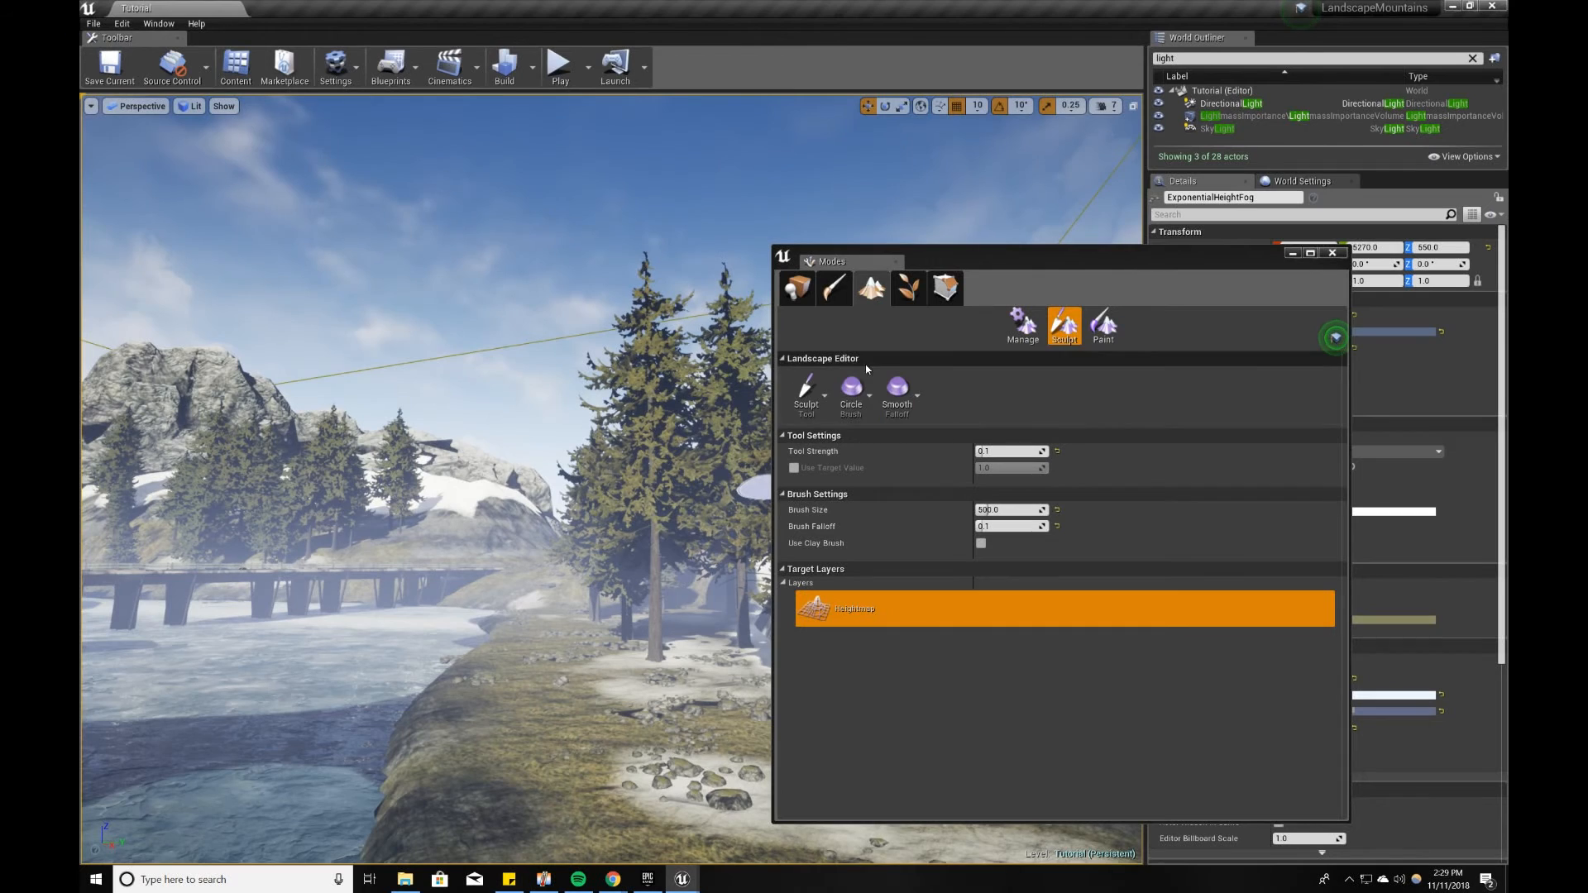
{"action": "left_click", "coordinate": [99, 524]}
{"action": "left_click", "coordinate": [797, 403]}
Step: Sculpt the riverbank around the small rocks in front of the pines, raising the Tool Strength to 0.5 for a stronger stroke
{"action": "mouse_move", "coordinate": [538, 709]}
{"action": "right_mouse_down"}
{"action": "mouse_move", "coordinate": [541, 736]}
{"action": "mouse_move", "coordinate": [566, 737]}
{"action": "right_mouse_up"}
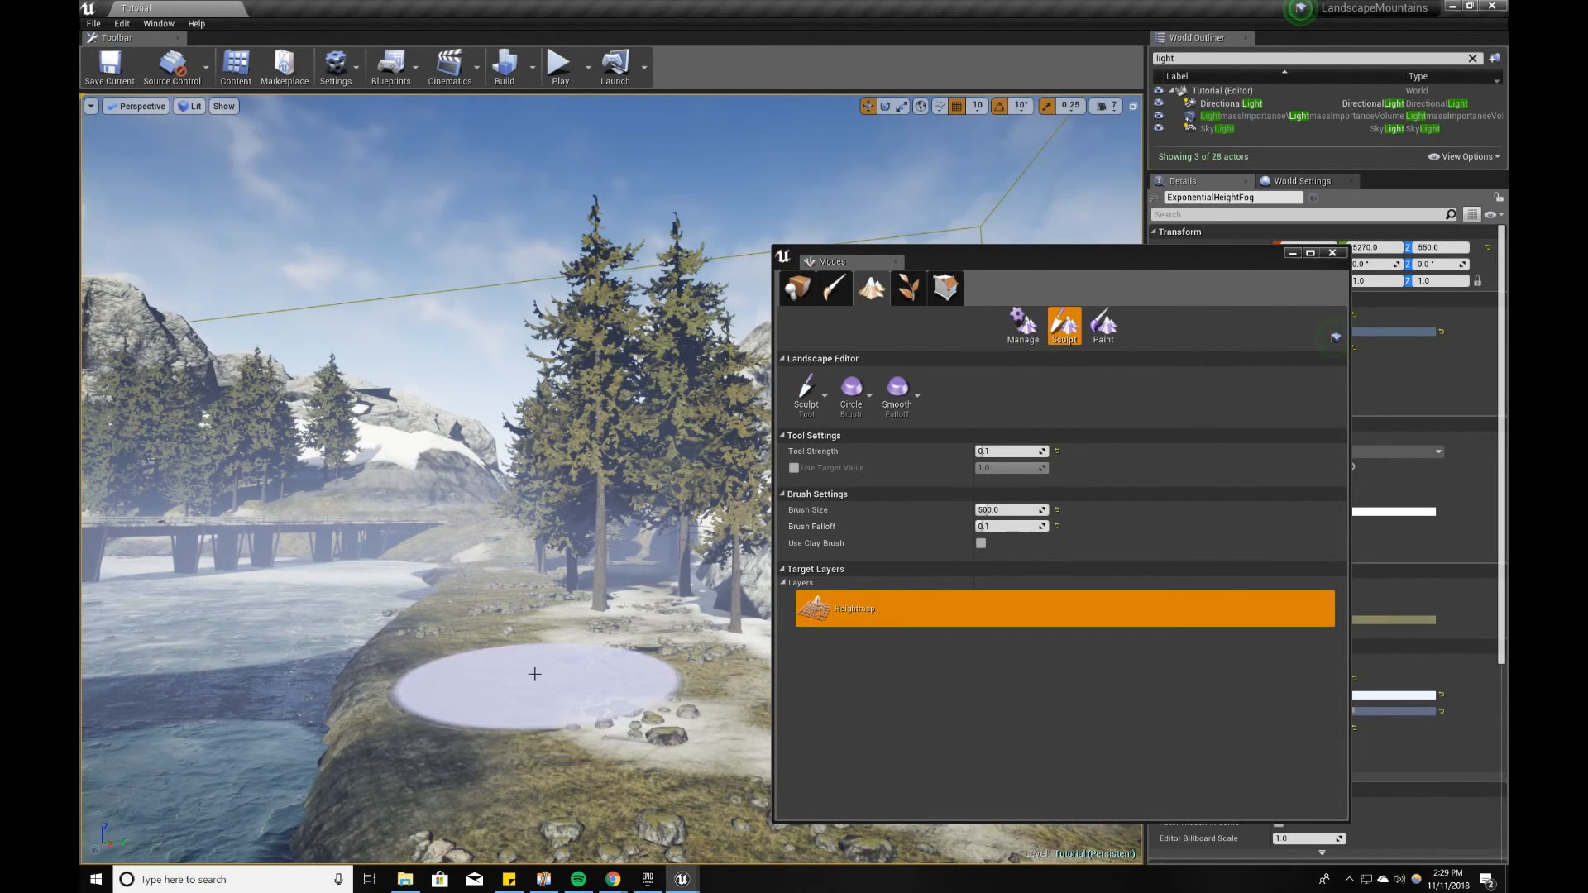
{"action": "left_click_drag", "start_coordinate": [549, 674], "coordinate": [525, 660]}
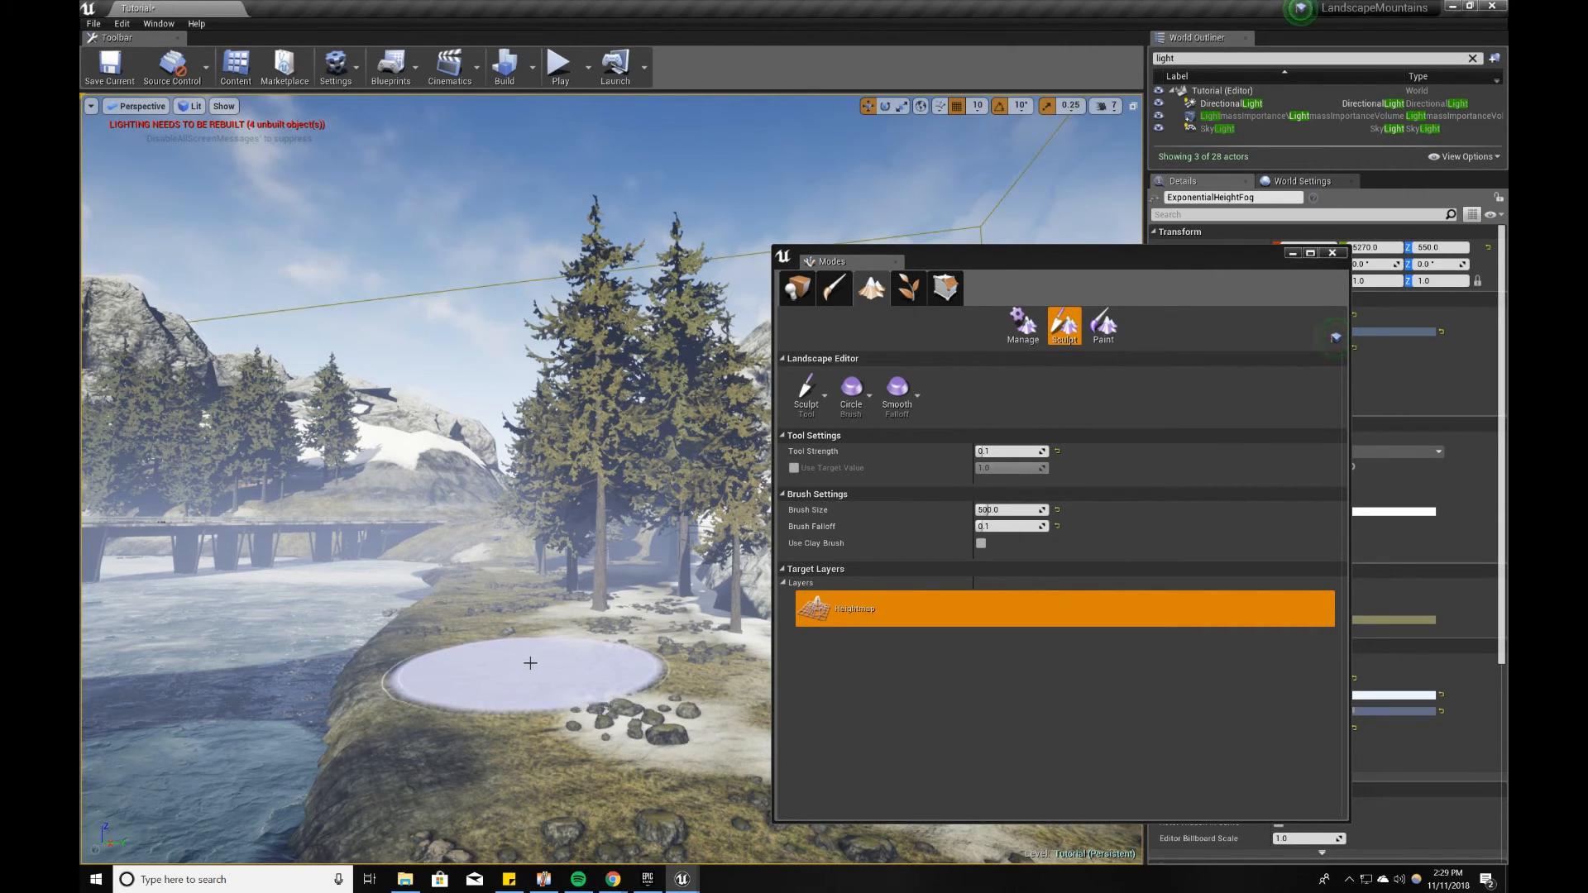
{"action": "left_click", "coordinate": [1044, 451]}
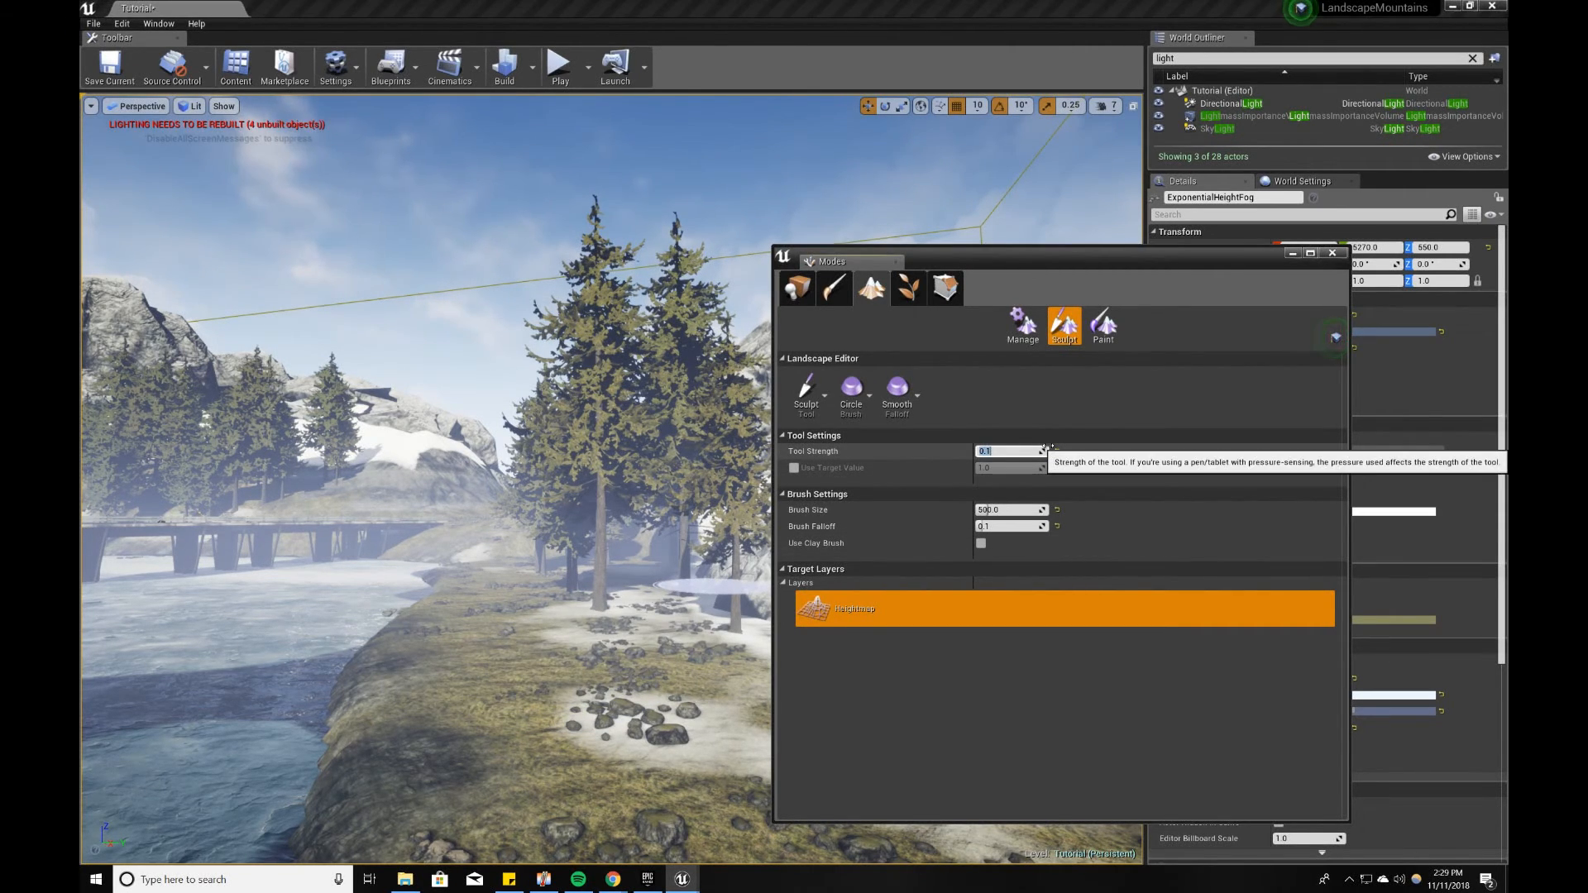
{"action": "type", "text": ".5"}
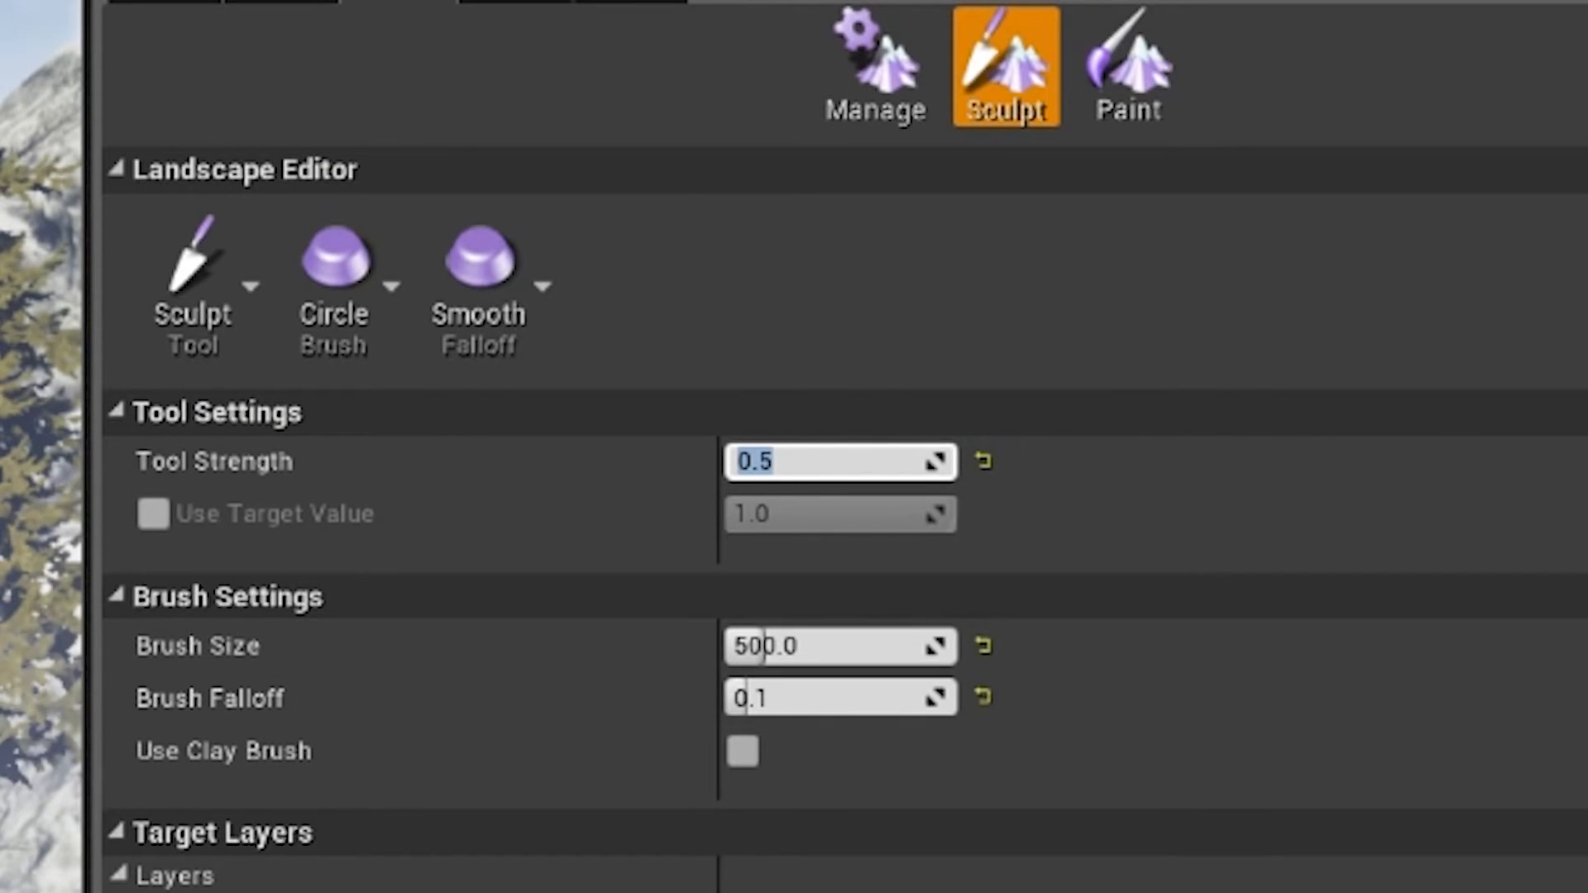
{"action": "key", "text": "Return"}
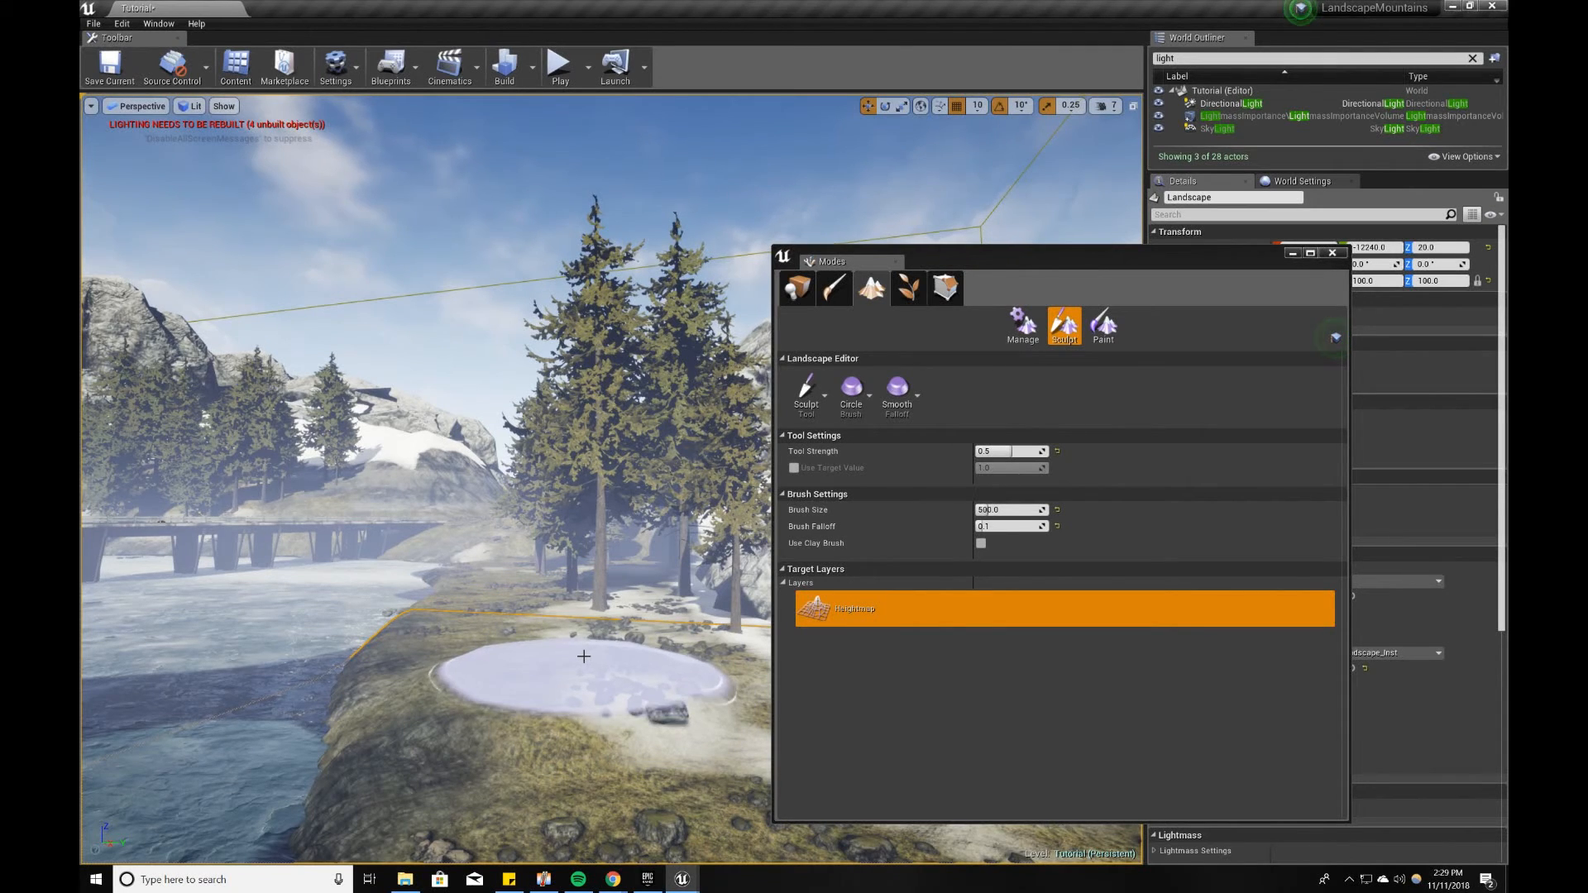
{"action": "mouse_move", "coordinate": [583, 656]}
{"action": "left_mouse_down"}
{"action": "mouse_move", "coordinate": [571, 663]}
{"action": "mouse_move", "coordinate": [586, 669]}
{"action": "left_mouse_up"}
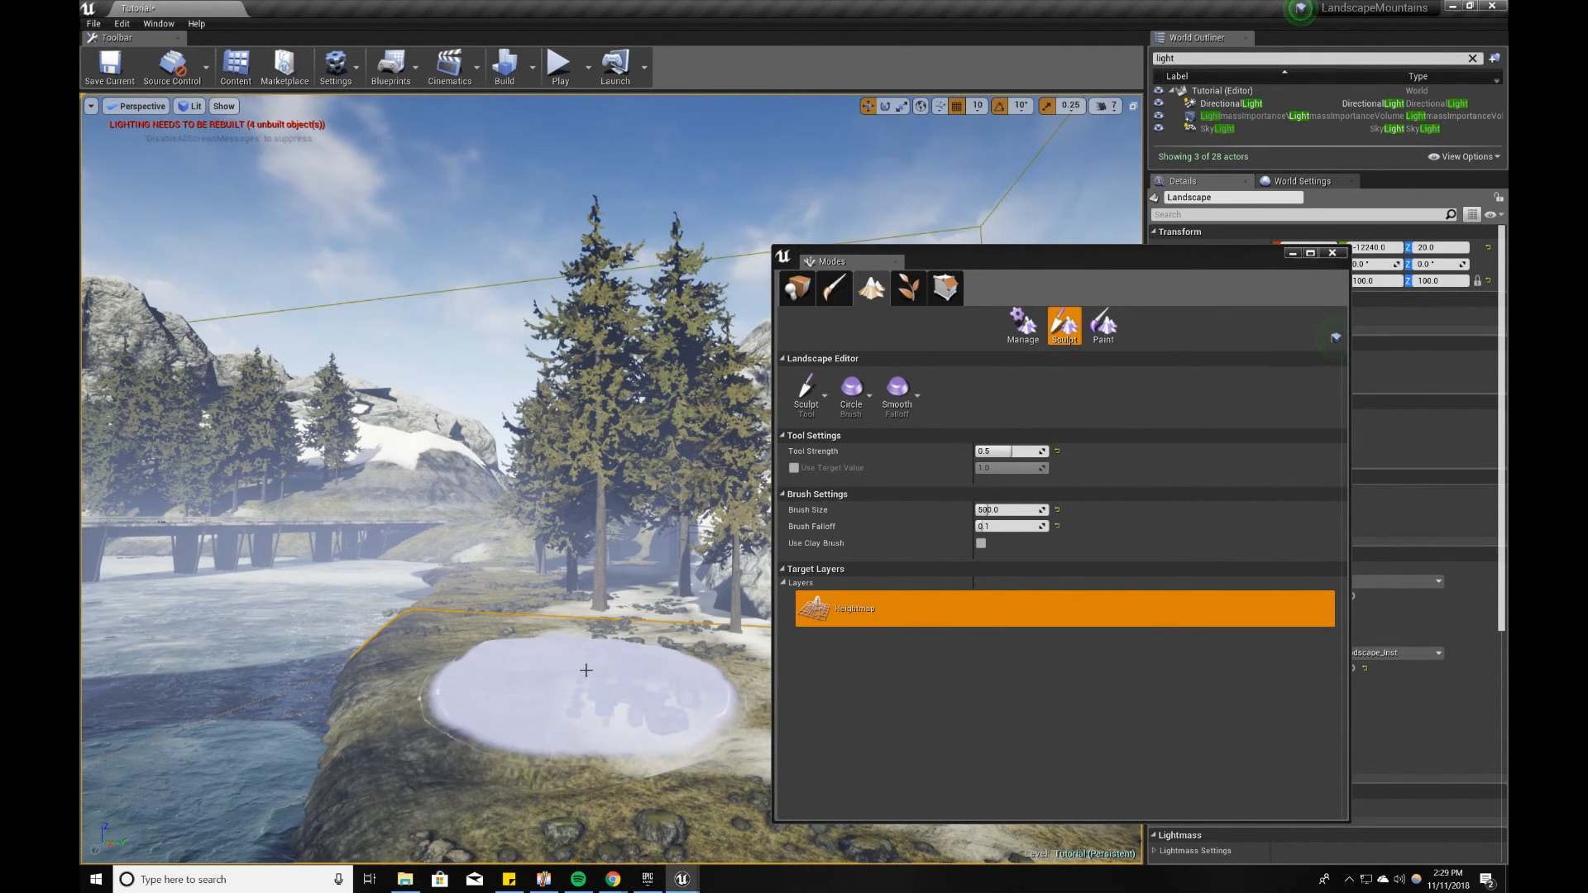
Step: Smooth the riverbank ground around the small rocks and toward the snow patch with the Smooth tool
{"action": "left_click", "coordinate": [809, 396]}
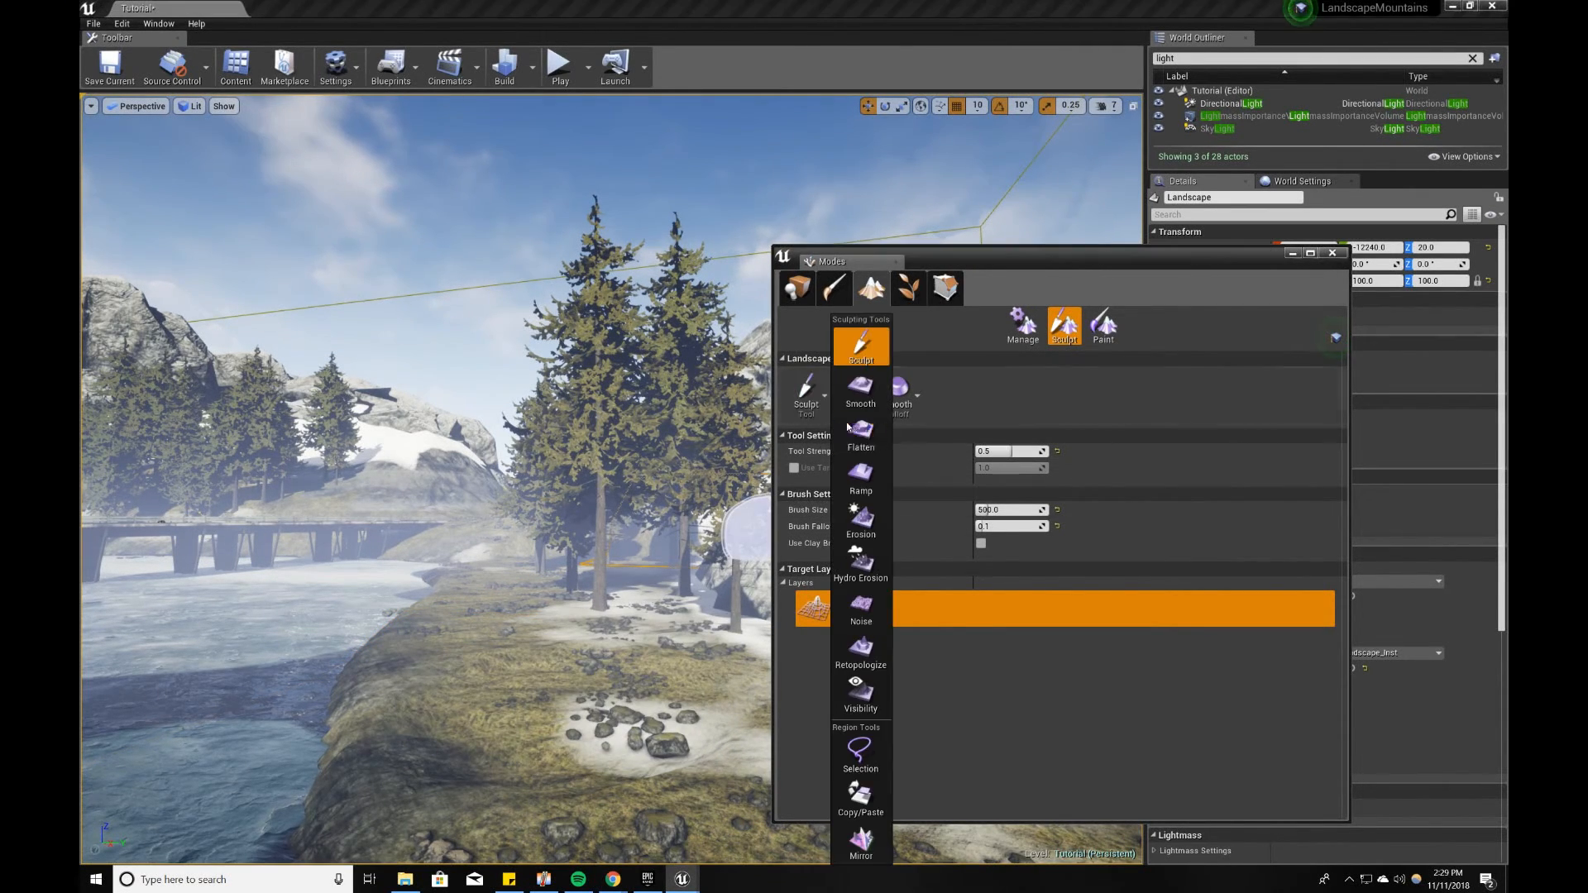
{"action": "left_click", "coordinate": [860, 387]}
{"action": "mouse_move", "coordinate": [514, 702]}
{"action": "left_mouse_down"}
{"action": "mouse_move", "coordinate": [608, 699]}
{"action": "mouse_move", "coordinate": [488, 719]}
{"action": "mouse_move", "coordinate": [583, 662]}
{"action": "mouse_move", "coordinate": [596, 682]}
{"action": "mouse_move", "coordinate": [496, 757]}
{"action": "mouse_move", "coordinate": [489, 638]}
{"action": "mouse_move", "coordinate": [756, 629]}
{"action": "left_mouse_up"}
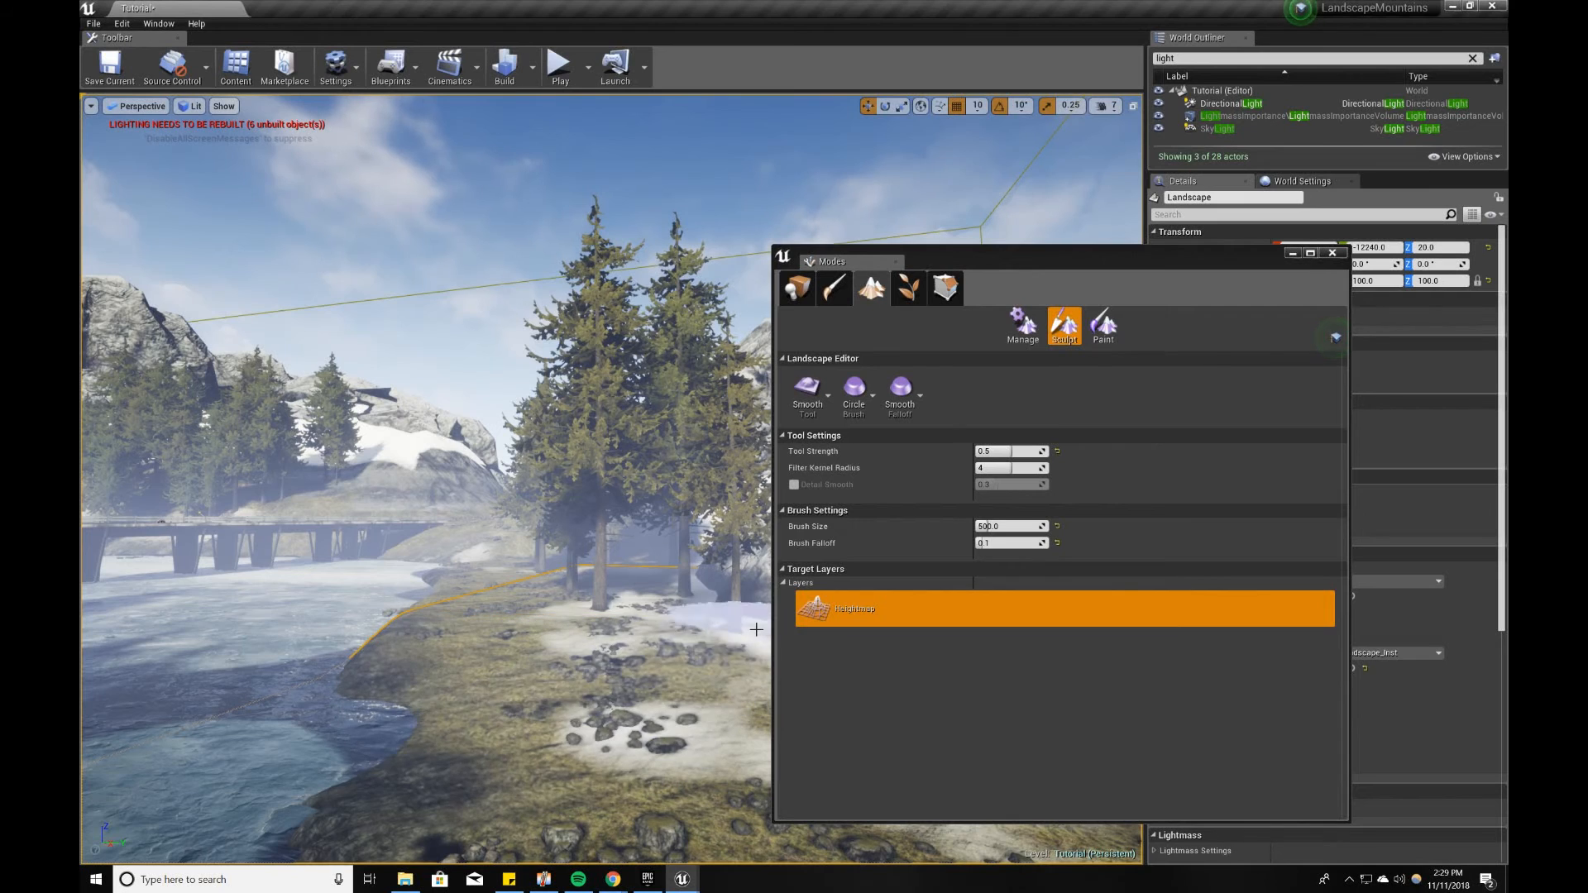
Step: Try the Flatten tool on the riverbank beside the small rocks, undo the stroke, and return to the Smooth tool
{"action": "left_click", "coordinate": [809, 390]}
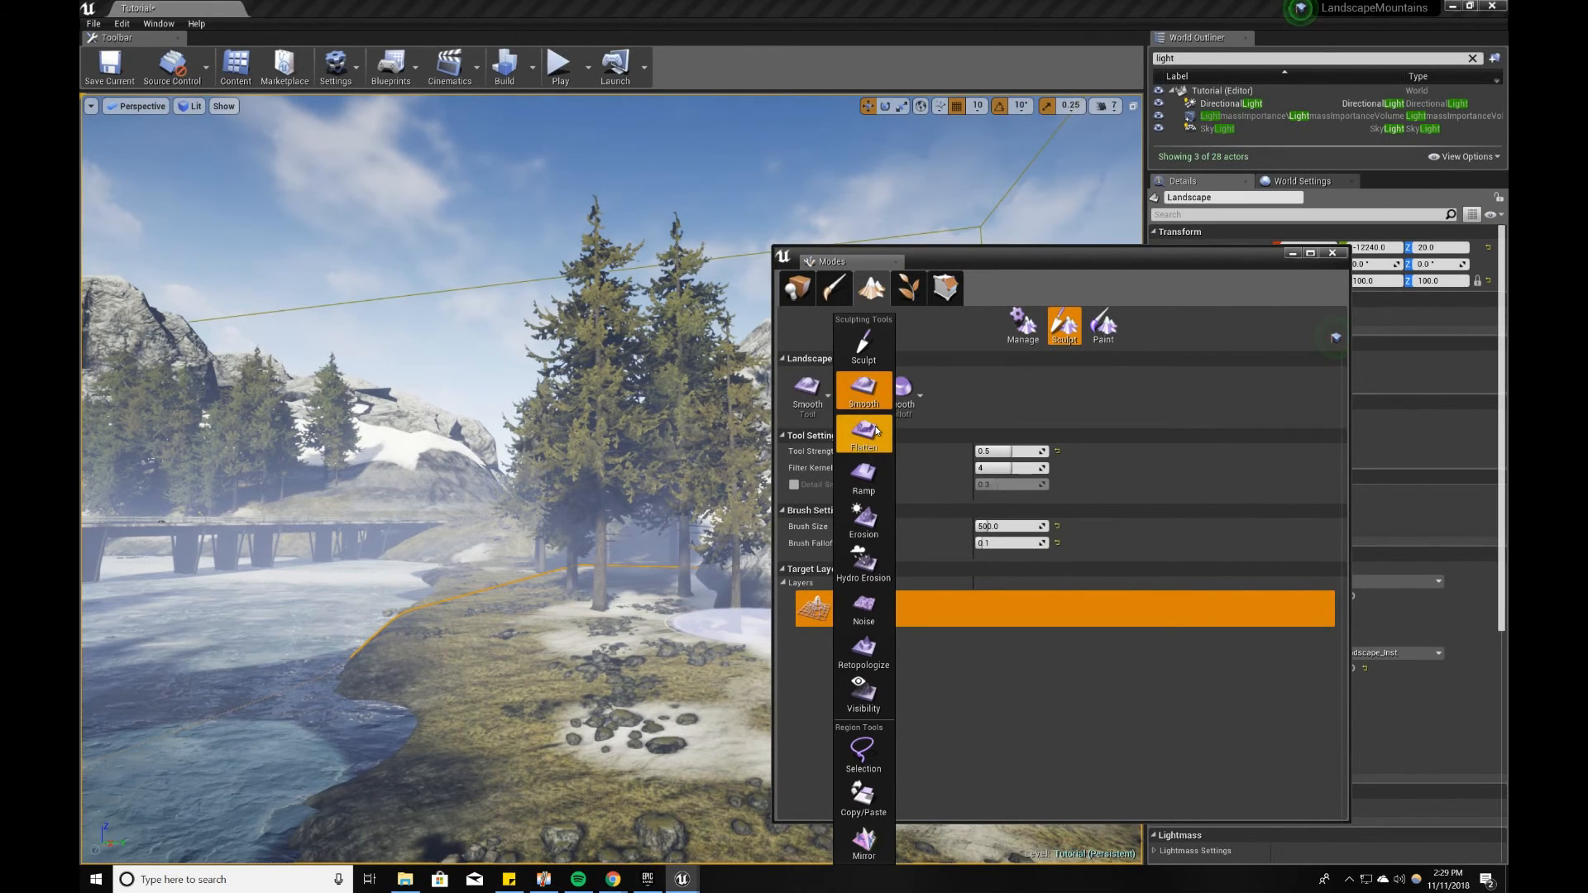
{"action": "left_click", "coordinate": [865, 431]}
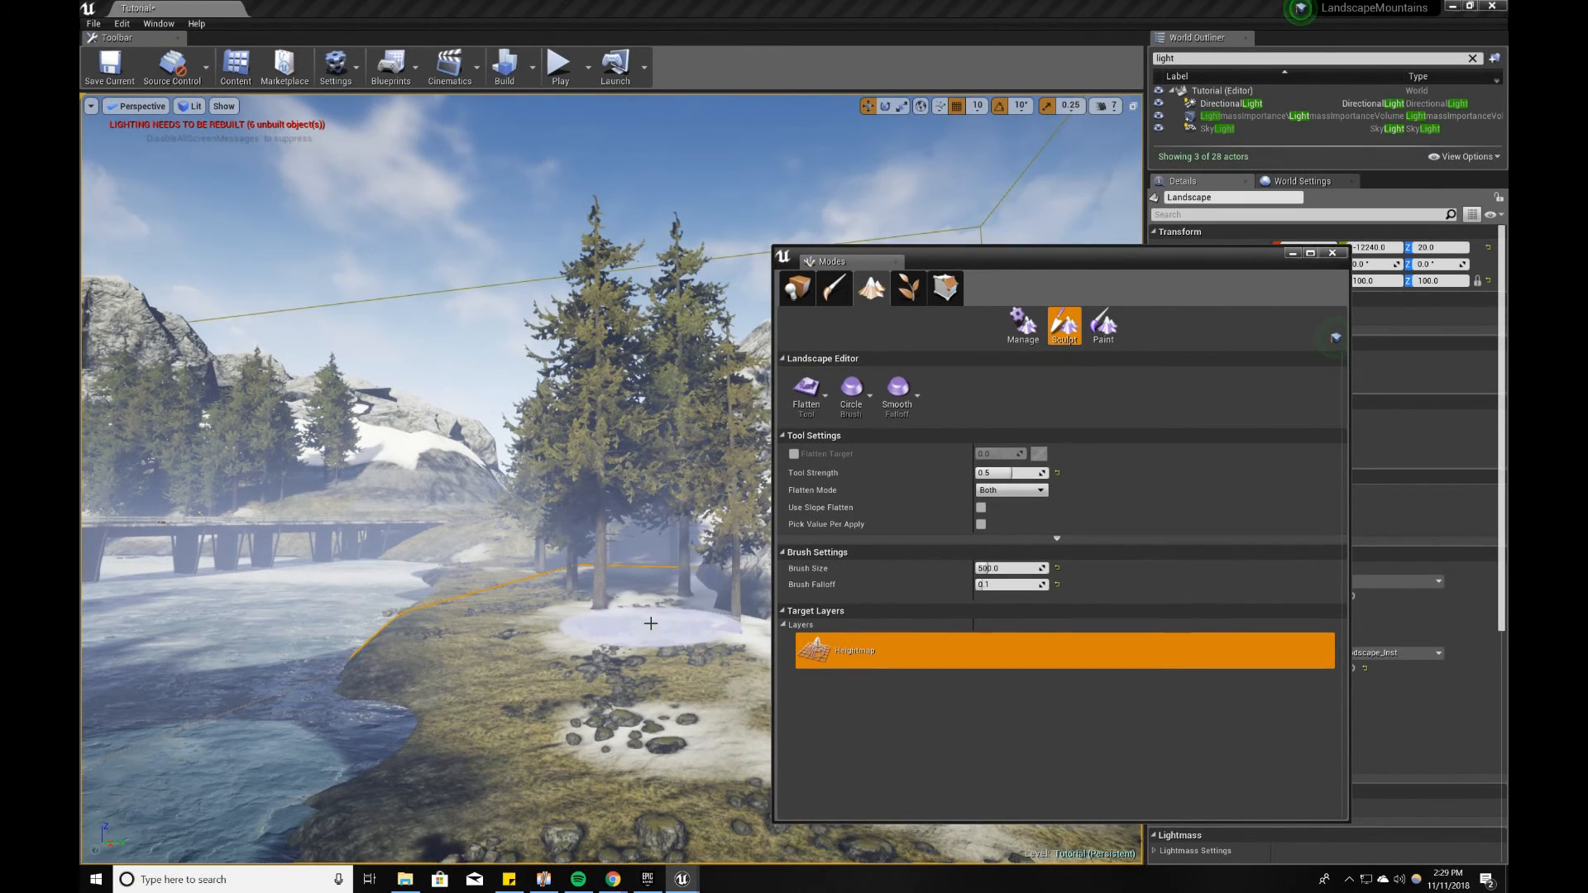
{"action": "left_click_drag", "start_coordinate": [566, 718], "coordinate": [507, 689]}
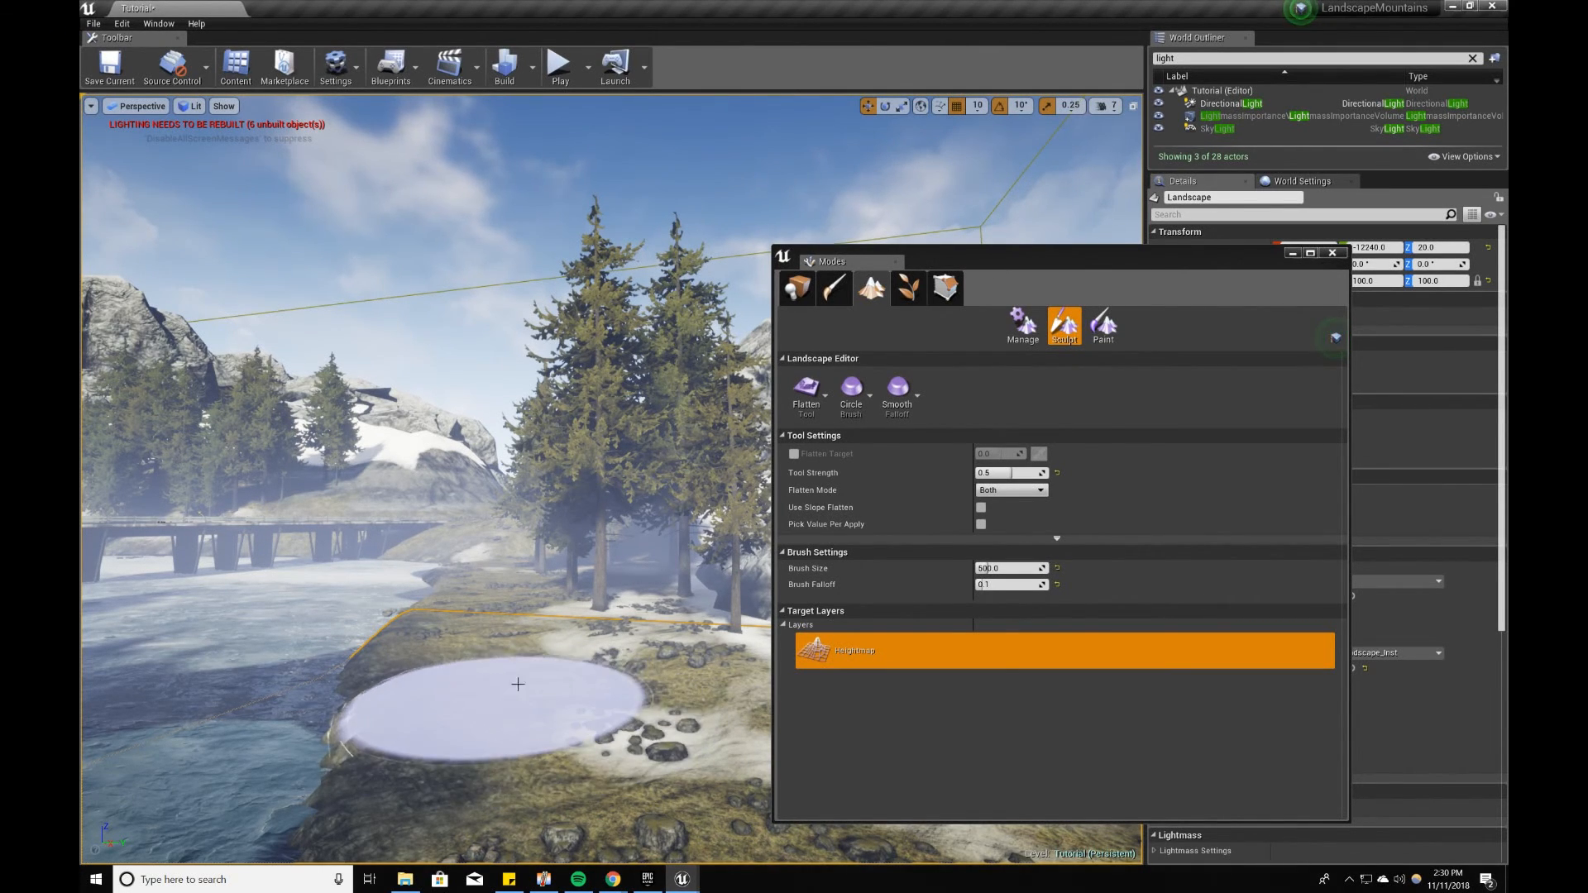
{"action": "left_click", "coordinate": [805, 389]}
{"action": "left_click", "coordinate": [846, 360]}
{"action": "left_click", "coordinate": [806, 389]}
{"action": "left_click", "coordinate": [858, 395]}
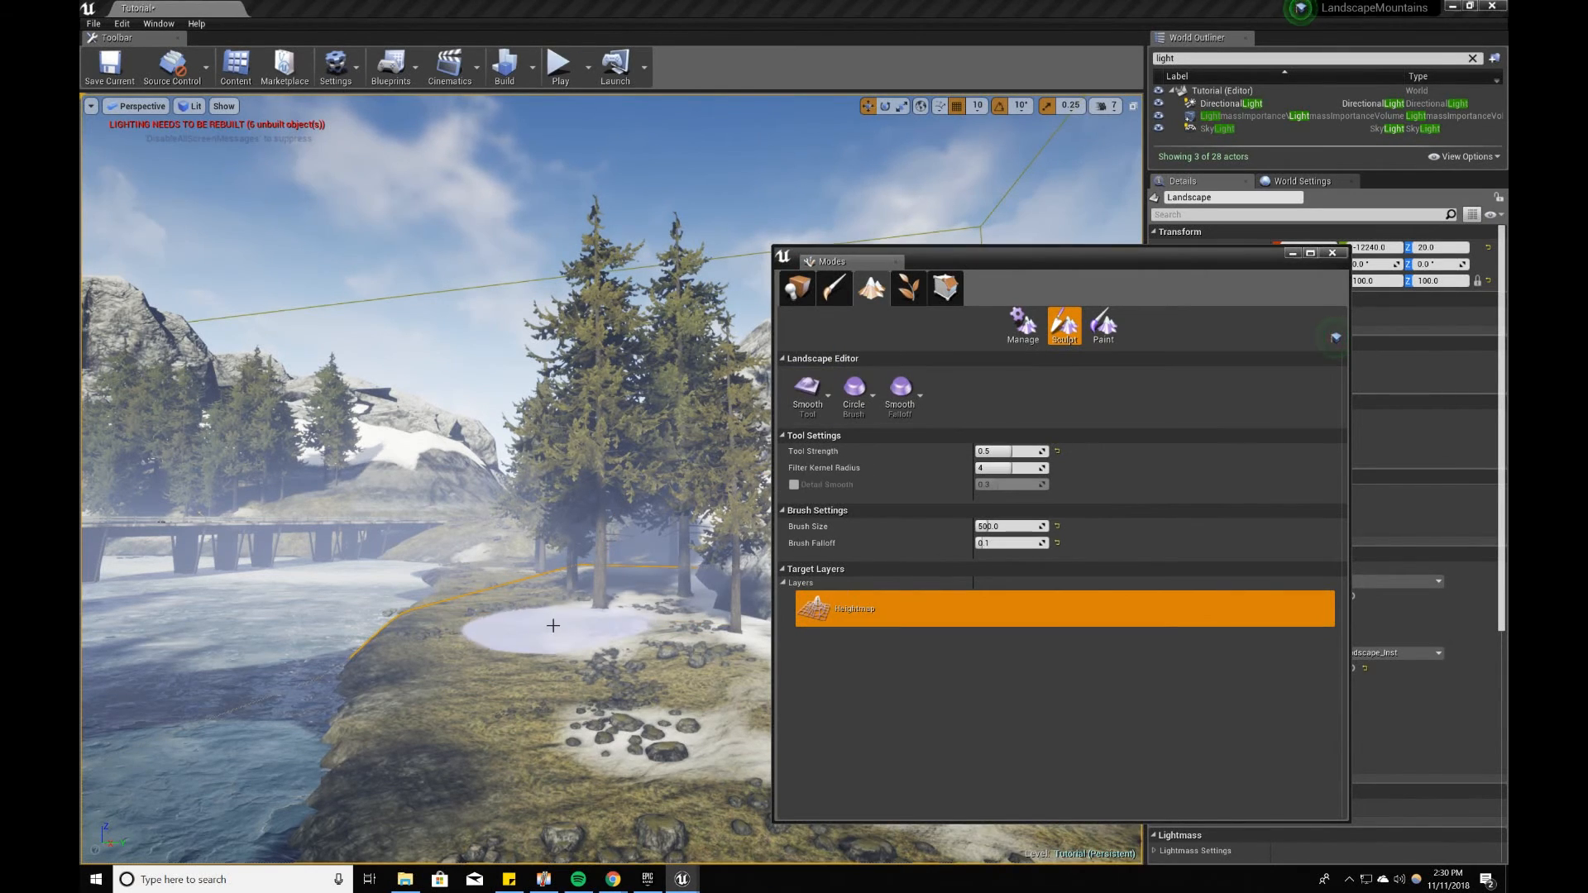
{"action": "mouse_move", "coordinate": [614, 767]}
{"action": "right_mouse_down"}
{"action": "mouse_move", "coordinate": [687, 770]}
{"action": "mouse_move", "coordinate": [641, 757]}
{"action": "right_mouse_up"}
Step: Switch to Landscape painting with the Grass01 layer, setting Tool Strength to 0.1, Brush Size to 256 and Brush Falloff to 0.2
{"action": "left_click", "coordinate": [1102, 322]}
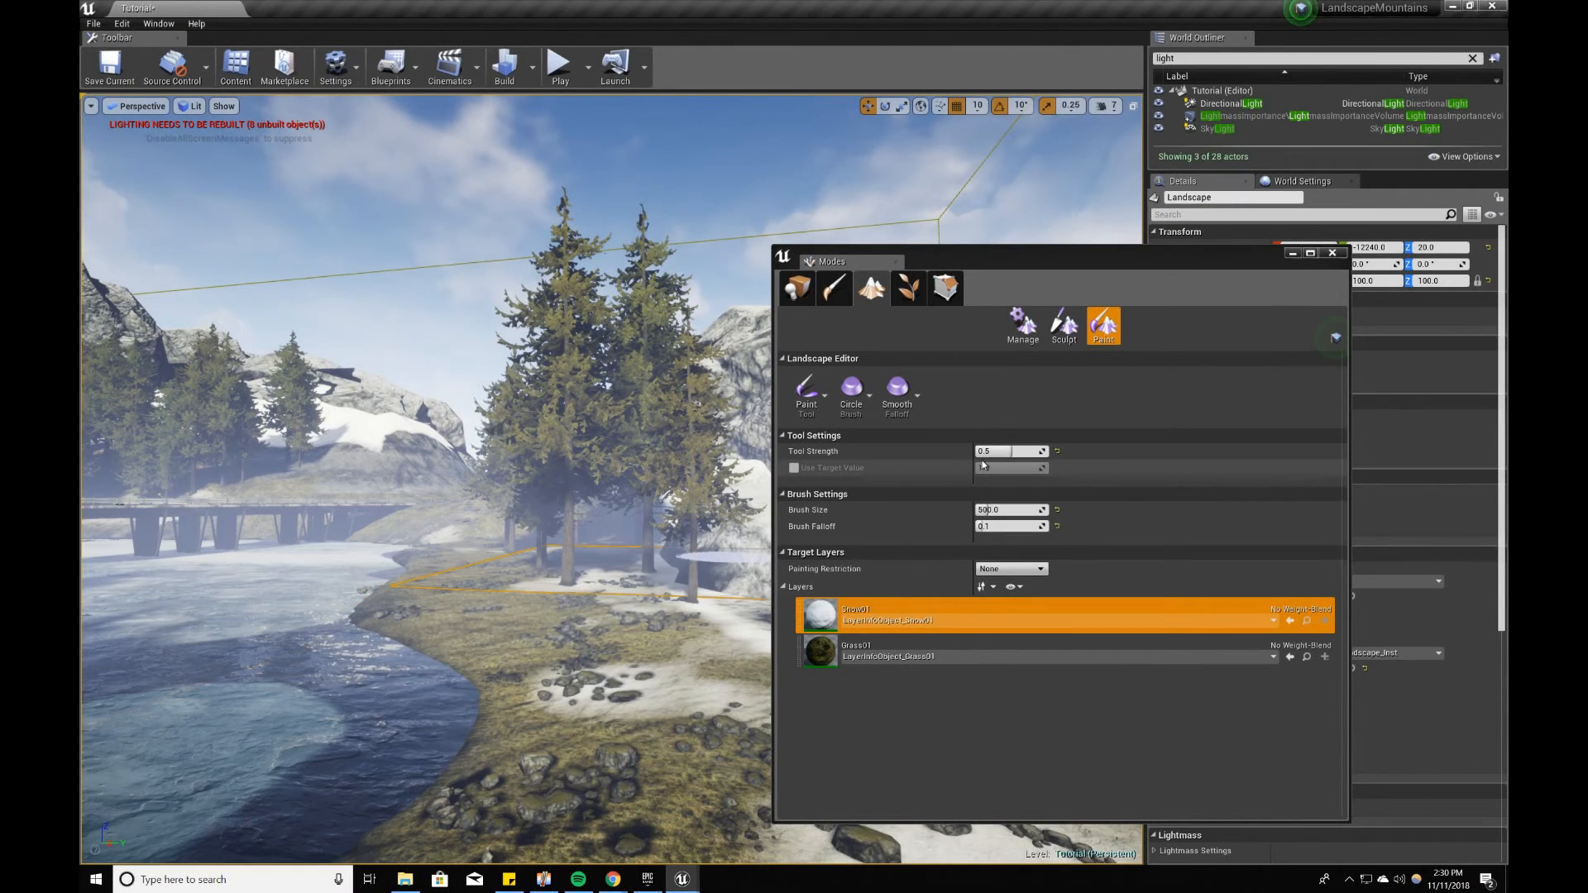
{"action": "left_click", "coordinate": [844, 644]}
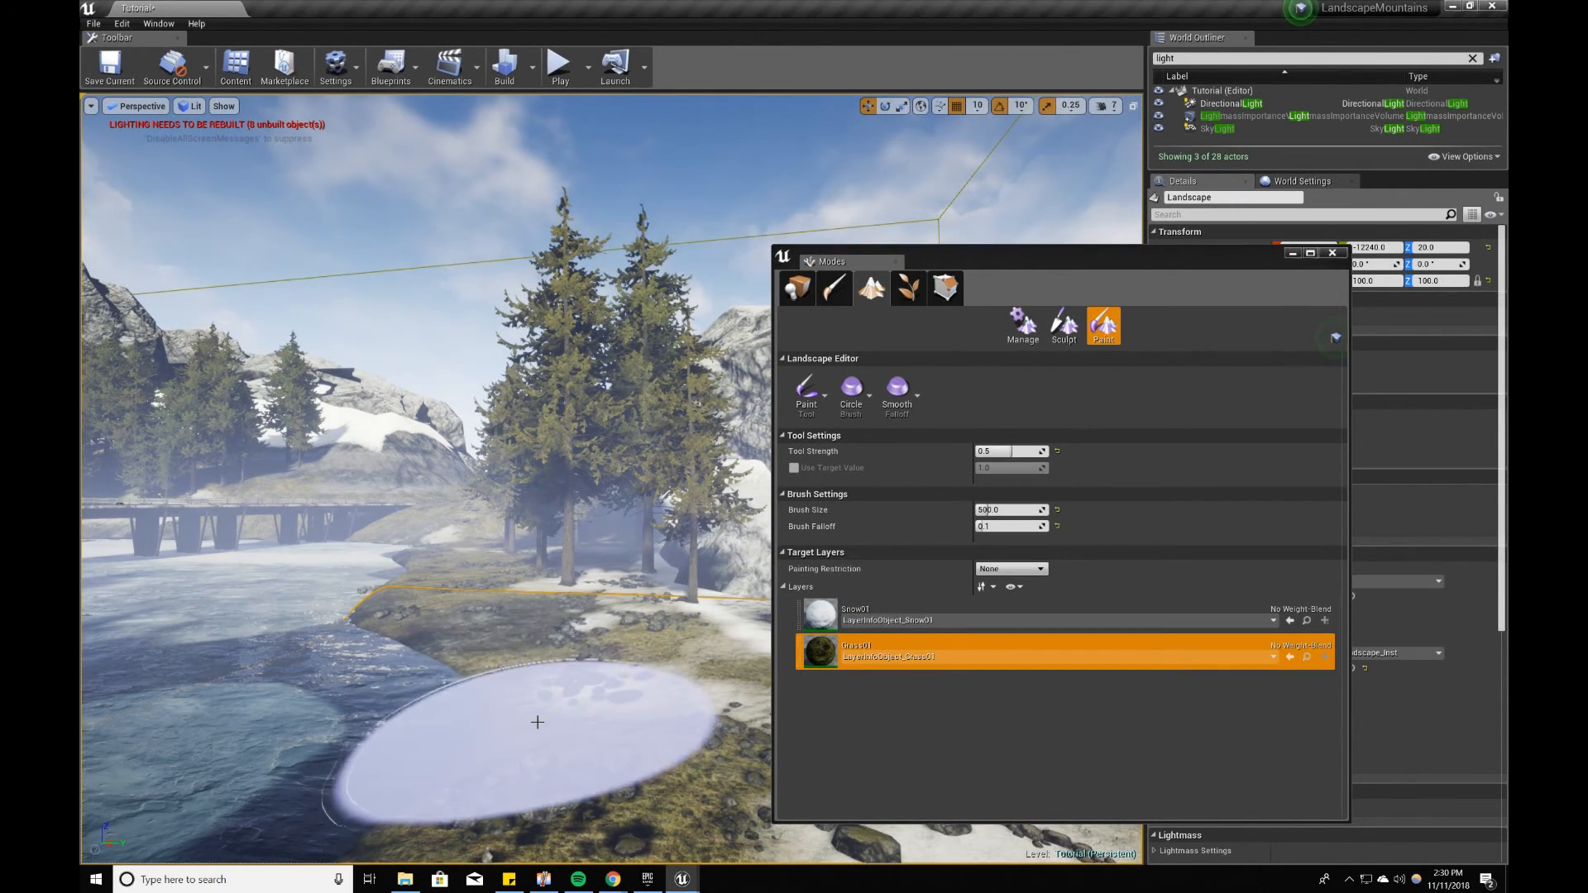
{"action": "left_click", "coordinate": [1004, 448]}
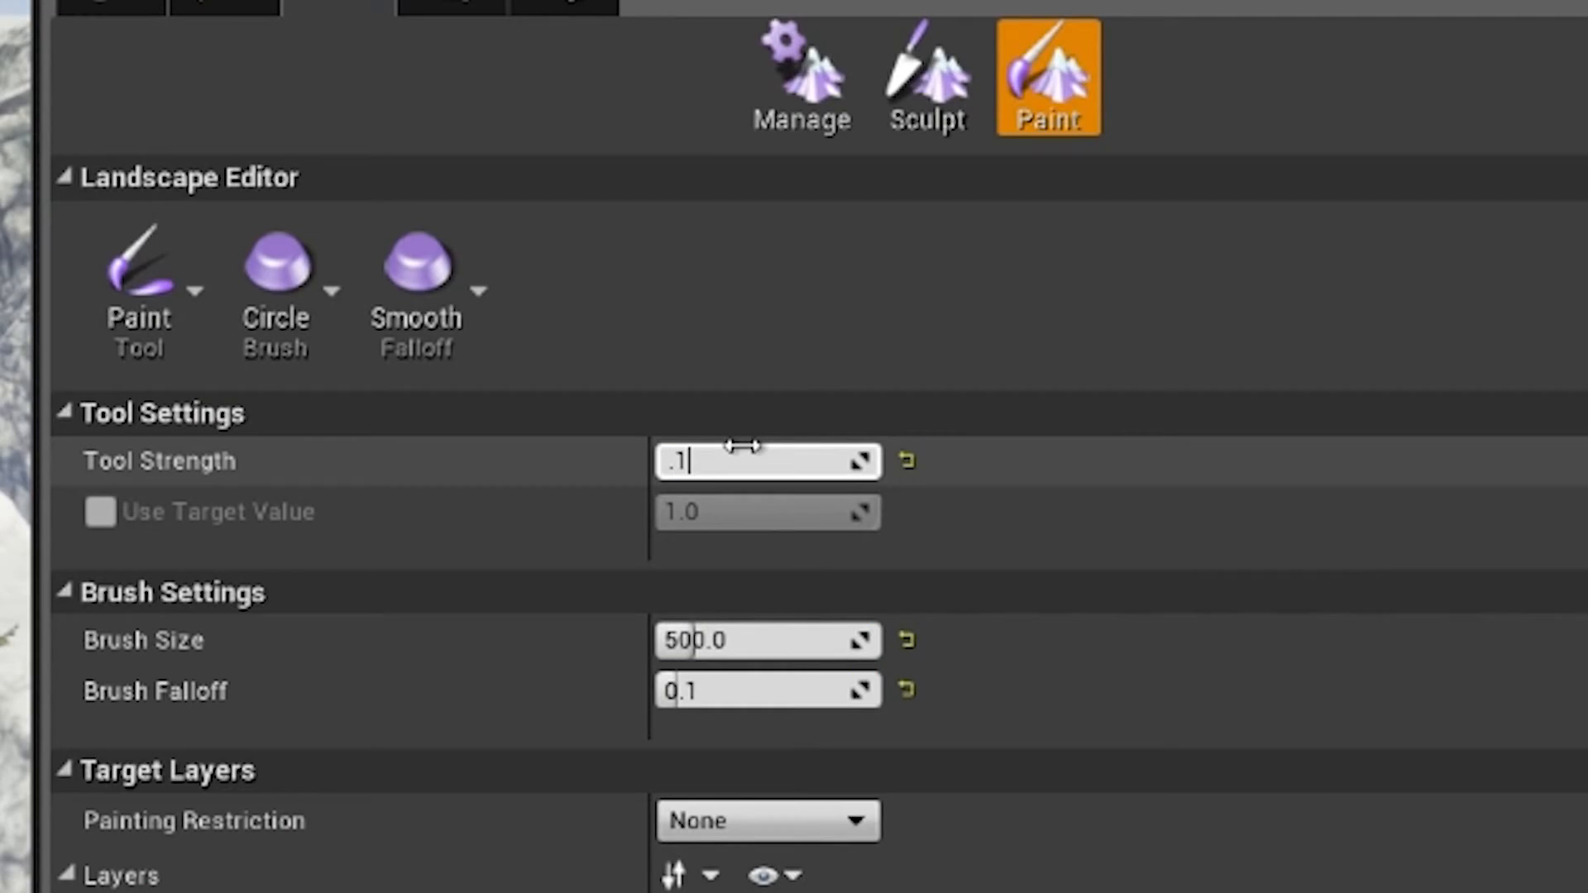
{"action": "left_click", "coordinate": [730, 641]}
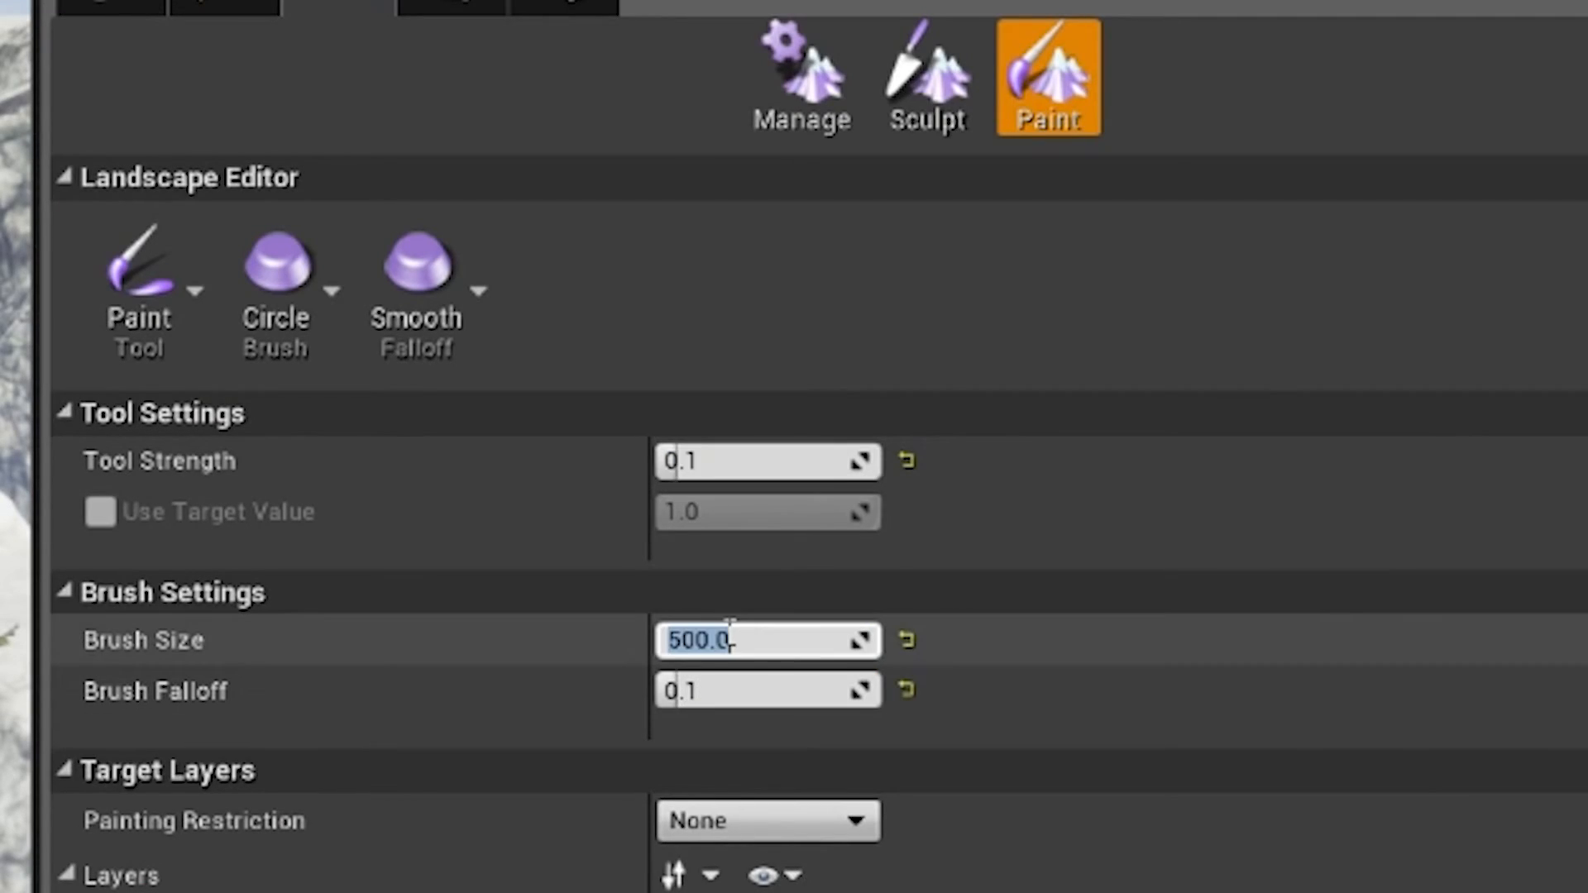
{"action": "type", "text": "256"}
{"action": "left_click", "coordinate": [735, 699]}
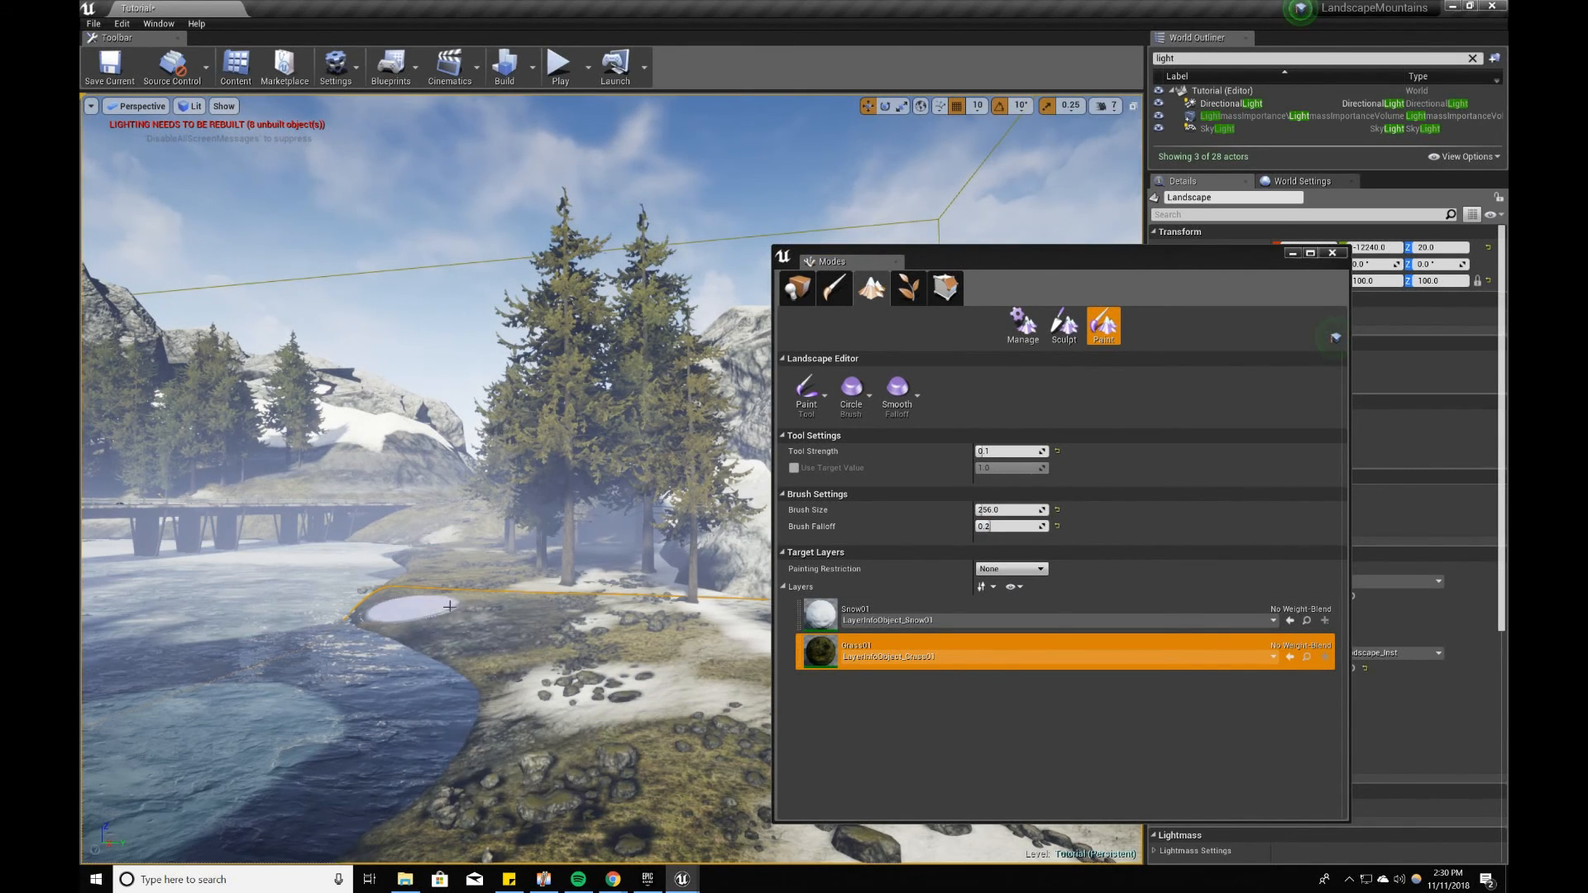
Step: Paint Snow01 along the riverbank beside the small rocks and blend Grass01 back over part of it
{"action": "left_click", "coordinate": [951, 615]}
{"action": "mouse_move", "coordinate": [542, 672]}
{"action": "left_mouse_down"}
{"action": "mouse_move", "coordinate": [460, 612]}
{"action": "mouse_move", "coordinate": [397, 620]}
{"action": "left_mouse_up"}
{"action": "left_click", "coordinate": [865, 655]}
{"action": "mouse_move", "coordinate": [504, 653]}
{"action": "left_mouse_down"}
{"action": "mouse_move", "coordinate": [461, 652]}
{"action": "mouse_move", "coordinate": [623, 705]}
{"action": "mouse_move", "coordinate": [455, 635]}
{"action": "mouse_move", "coordinate": [593, 669]}
{"action": "mouse_move", "coordinate": [617, 716]}
{"action": "mouse_move", "coordinate": [474, 654]}
{"action": "left_mouse_up"}
Step: Add Snow01 to the nearer riverbank ground and paint Grass01 over it near the water's edge
{"action": "left_click", "coordinate": [822, 618]}
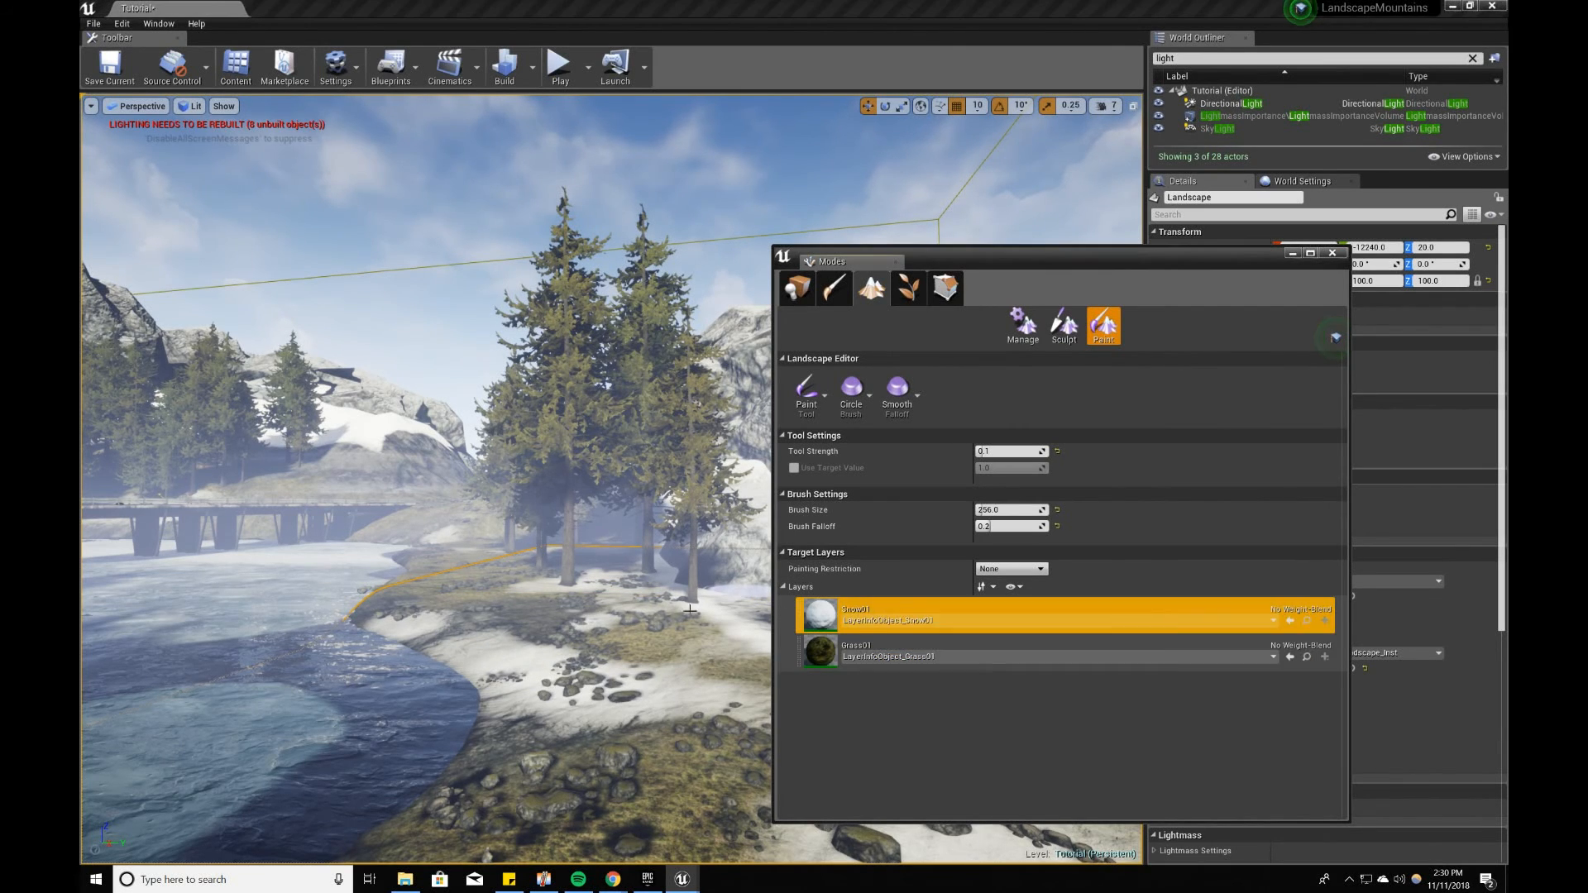
{"action": "mouse_move", "coordinate": [595, 696]}
{"action": "left_mouse_down"}
{"action": "mouse_move", "coordinate": [398, 629]}
{"action": "mouse_move", "coordinate": [647, 714]}
{"action": "mouse_move", "coordinate": [555, 723]}
{"action": "left_mouse_up"}
{"action": "right_click_drag", "start_coordinate": [555, 723], "coordinate": [553, 736]}
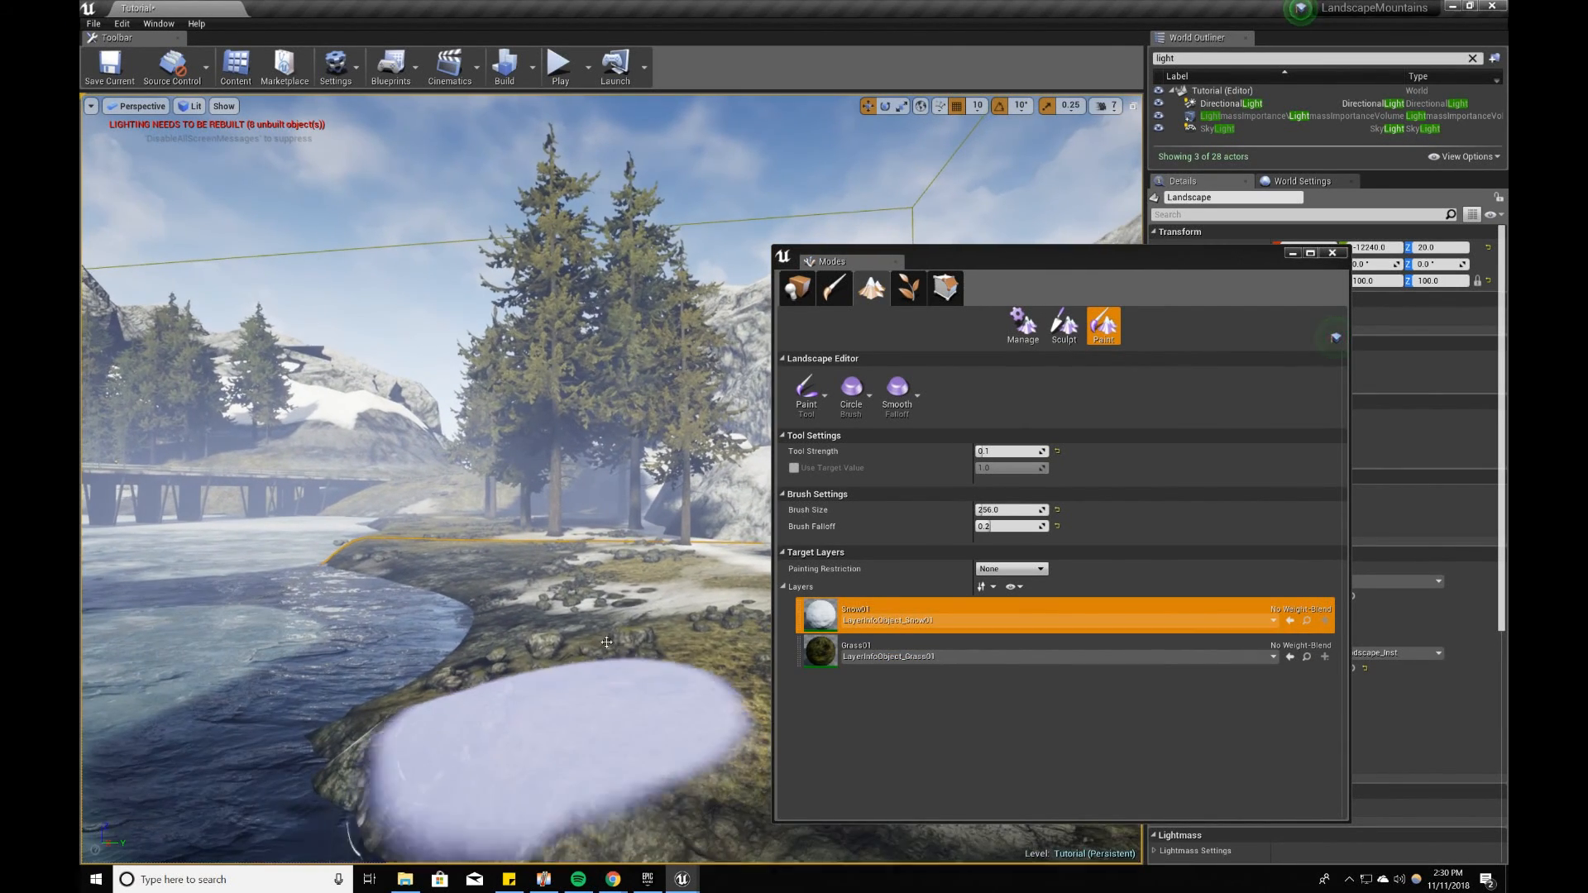
{"action": "left_click", "coordinate": [820, 652]}
{"action": "mouse_move", "coordinate": [473, 705]}
{"action": "left_mouse_down"}
{"action": "mouse_move", "coordinate": [529, 650]}
{"action": "mouse_move", "coordinate": [507, 728]}
{"action": "mouse_move", "coordinate": [585, 709]}
{"action": "mouse_move", "coordinate": [437, 705]}
{"action": "left_mouse_up"}
{"action": "right_click_drag", "start_coordinate": [579, 621], "coordinate": [559, 604]}
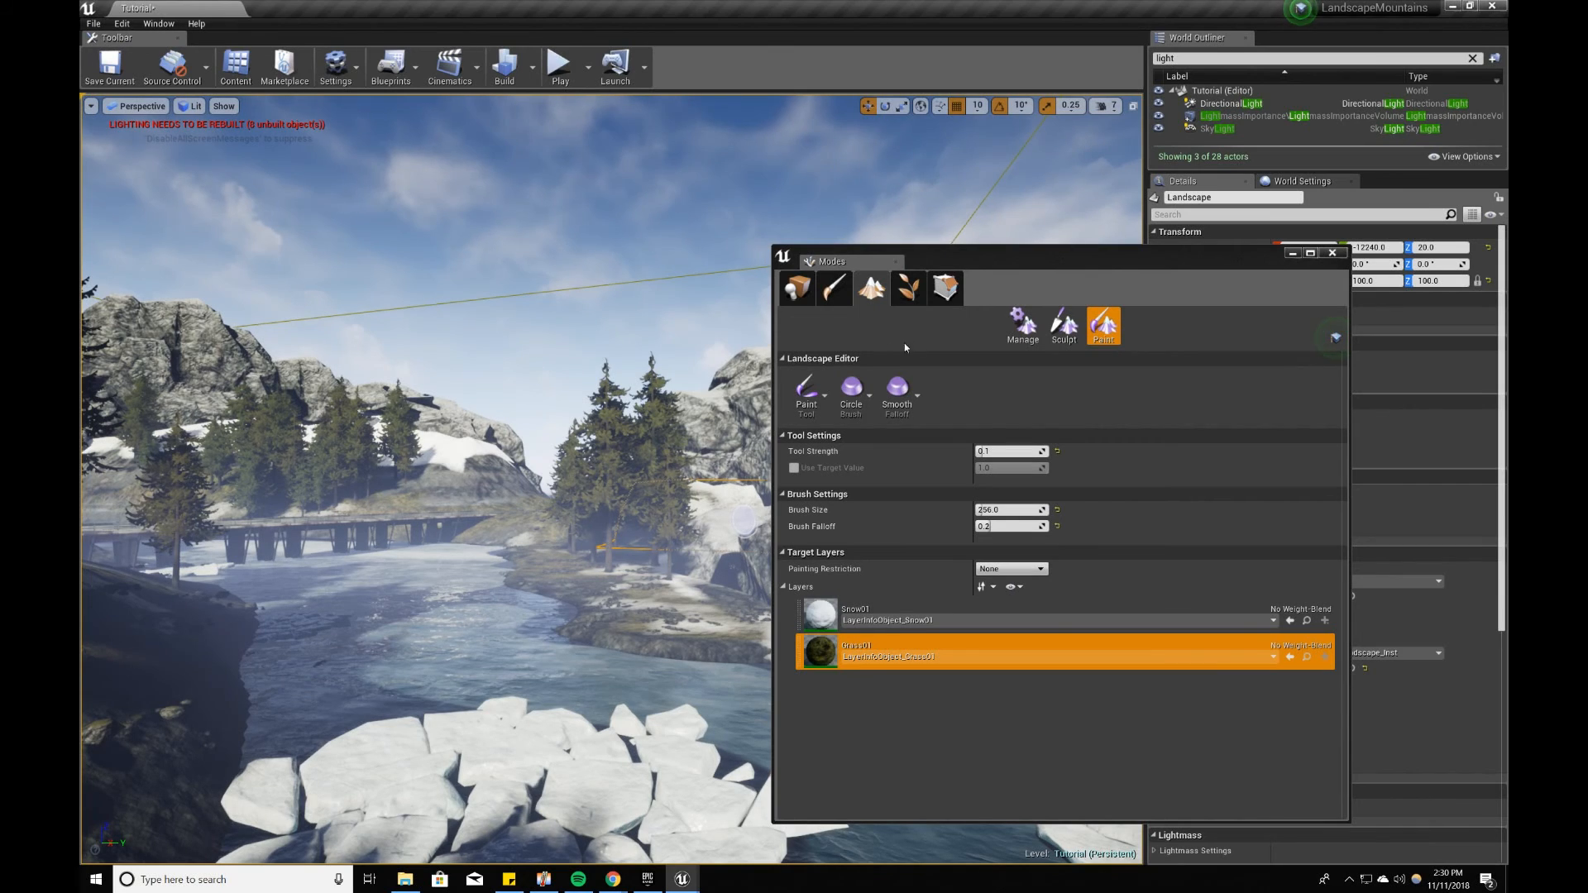
Step: Check the Landscape Manage tools, return to Place mode and minimise the Modes window
{"action": "left_click", "coordinate": [1024, 328]}
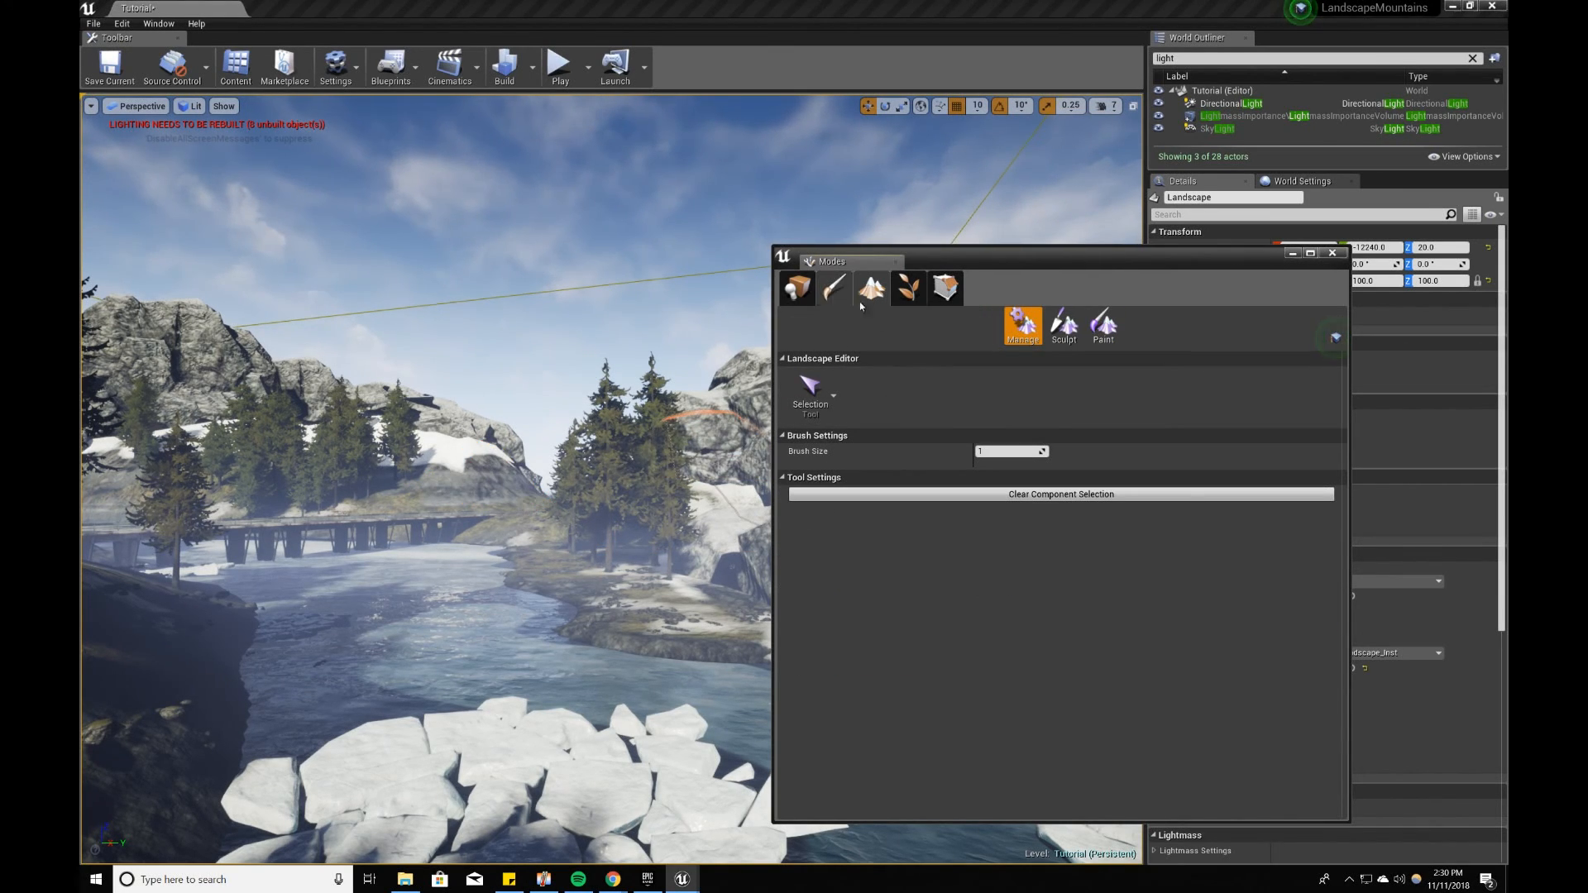
{"action": "right_click_drag", "start_coordinate": [537, 620], "coordinate": [517, 604]}
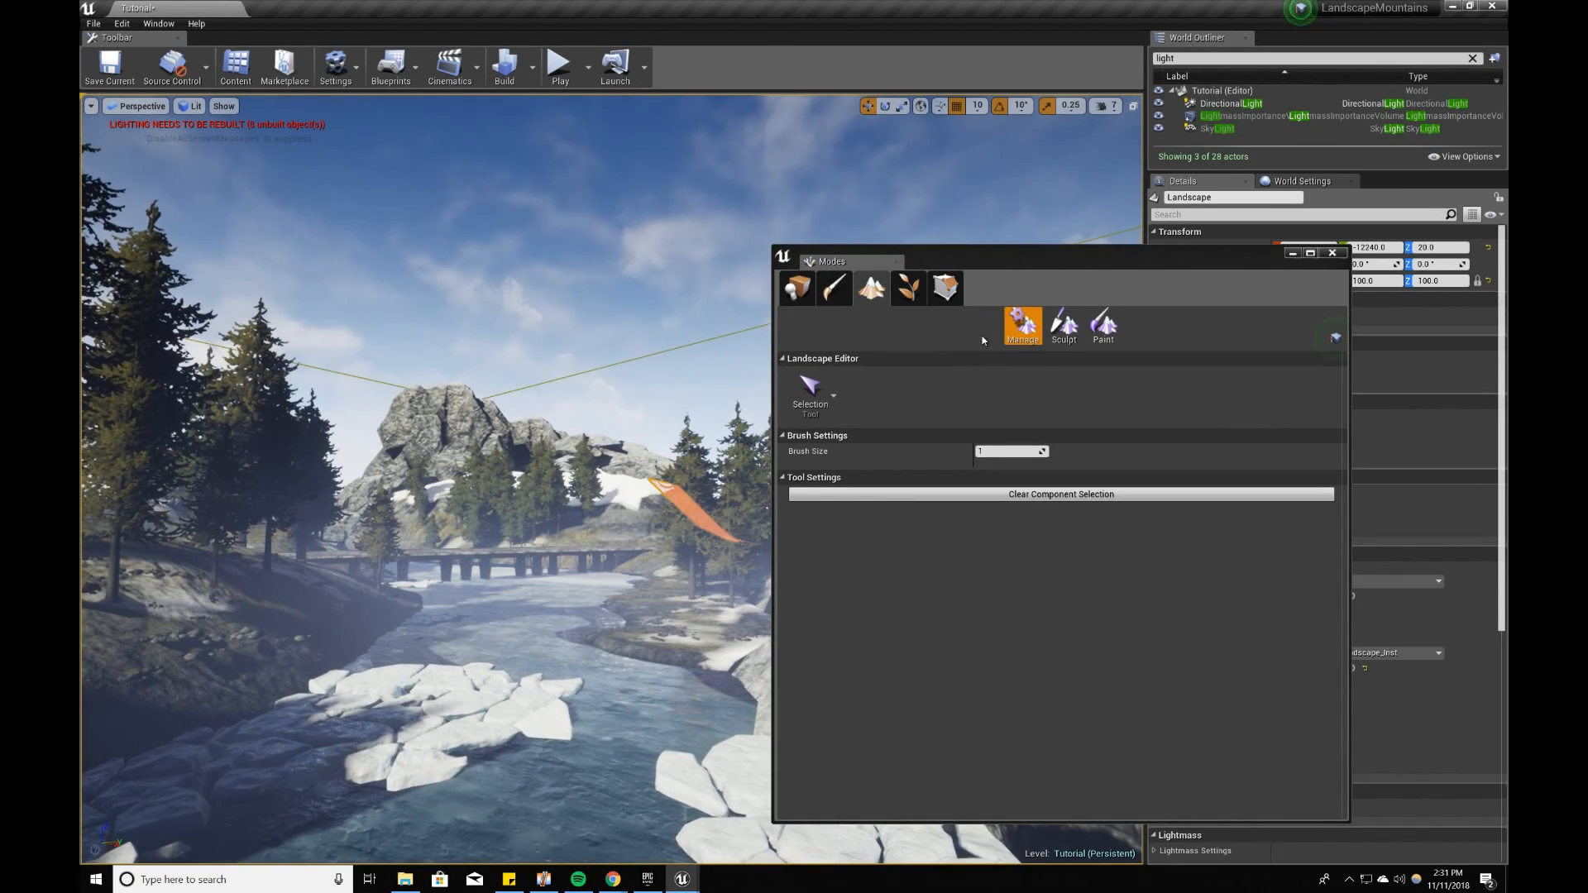
{"action": "left_click", "coordinate": [798, 288]}
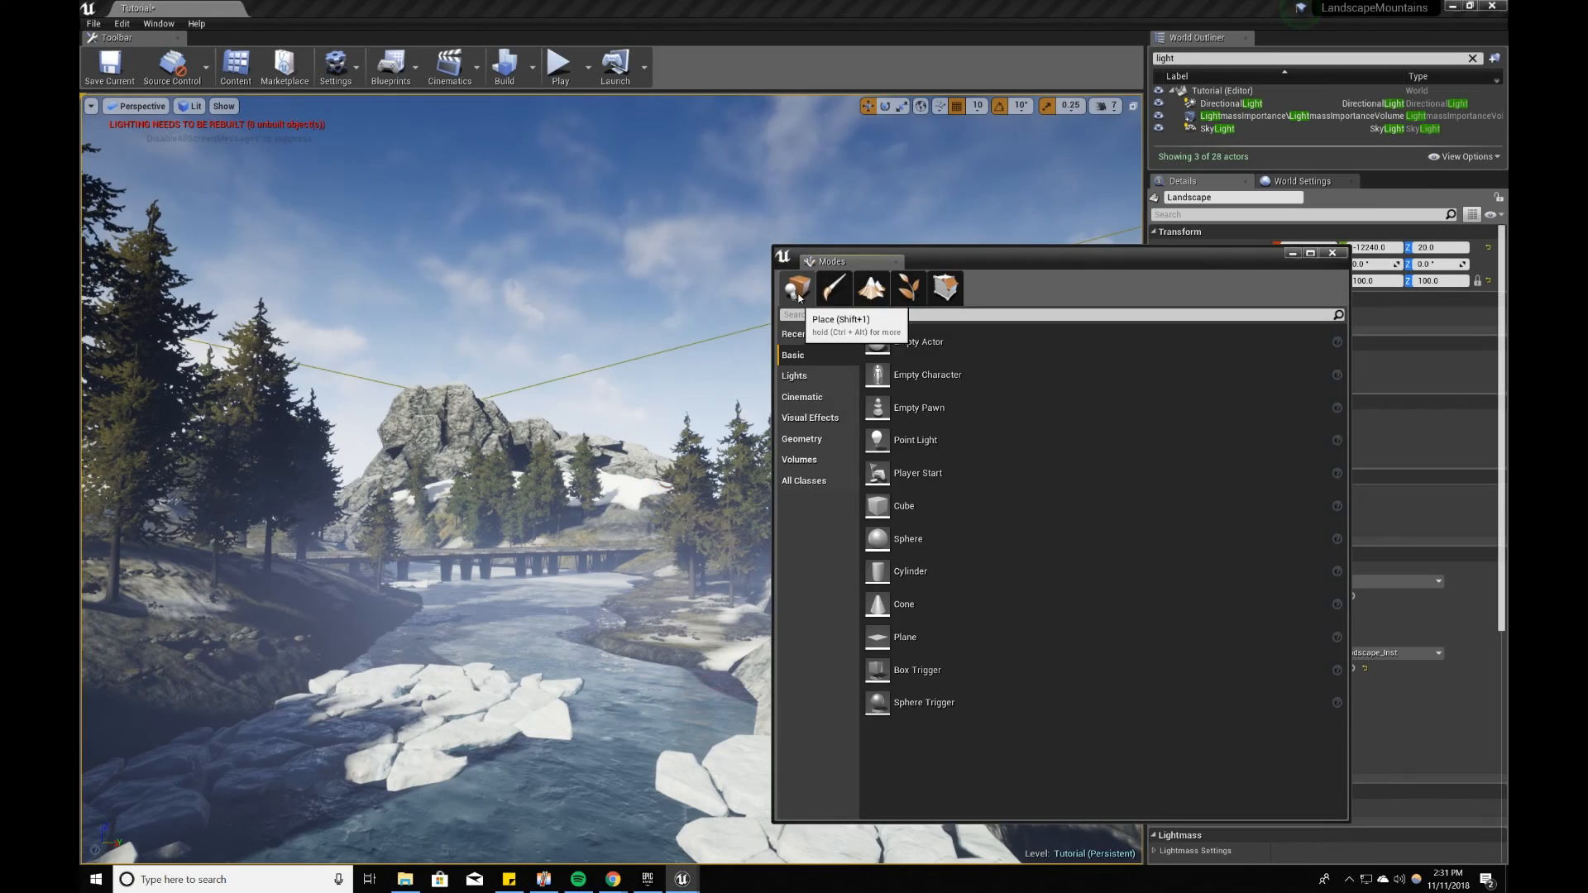
{"action": "left_click", "coordinate": [1291, 253]}
Step: Turn on Game View and look along the river toward the bridge without the editor outlines
{"action": "right_click_drag", "start_coordinate": [852, 526], "coordinate": [851, 527]}
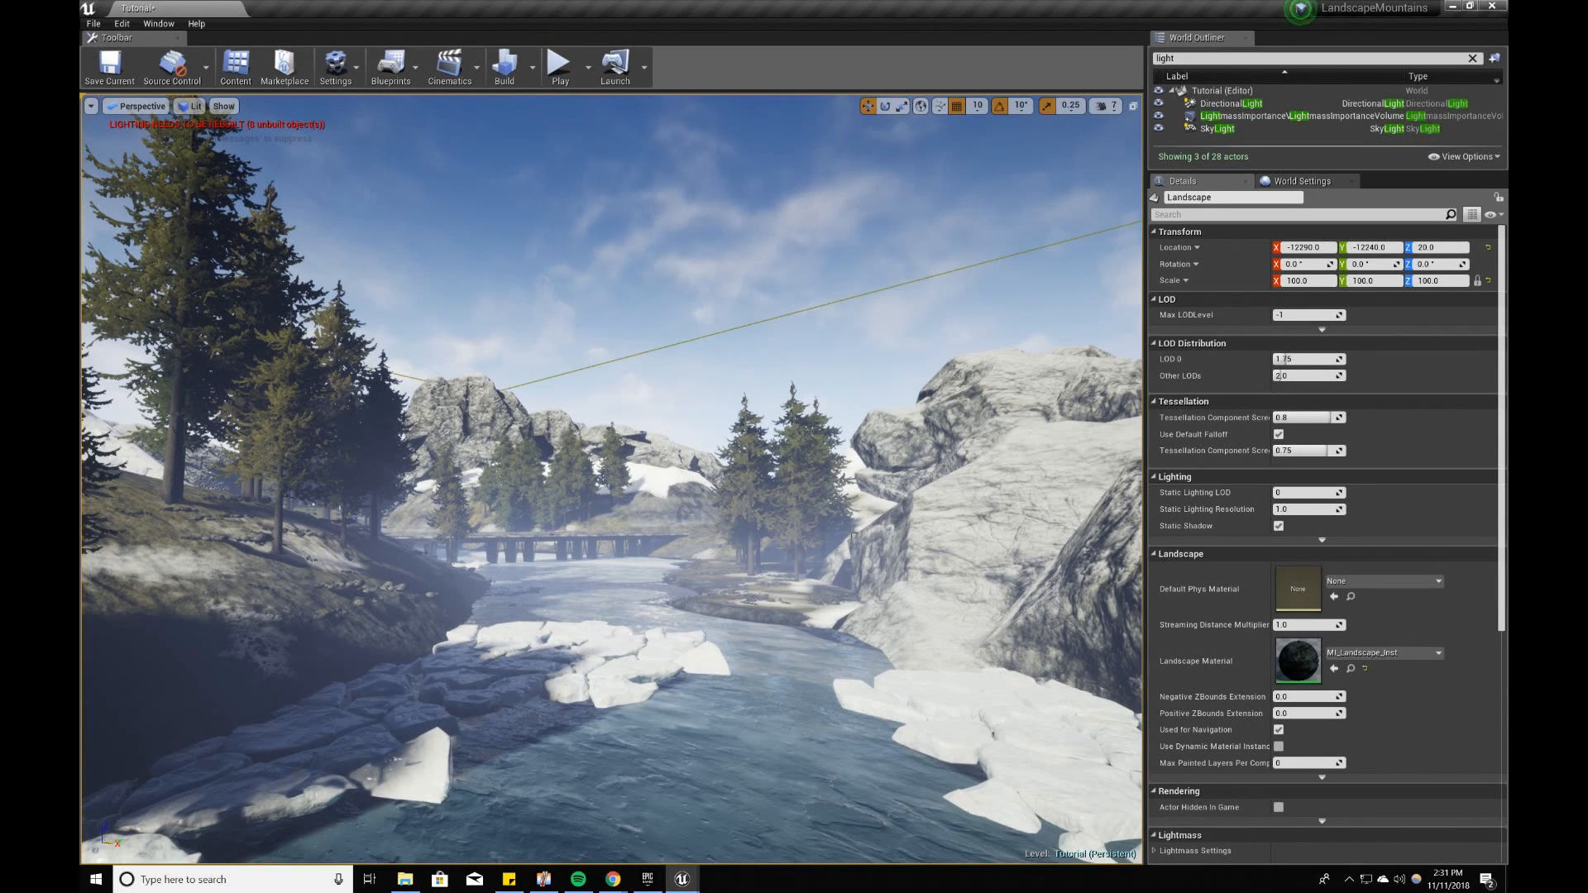
{"action": "key", "text": "g"}
{"action": "mouse_move", "coordinate": [613, 480]}
{"action": "right_mouse_down"}
{"action": "mouse_move", "coordinate": [546, 480]}
{"action": "mouse_move", "coordinate": [584, 475]}
{"action": "right_mouse_up"}
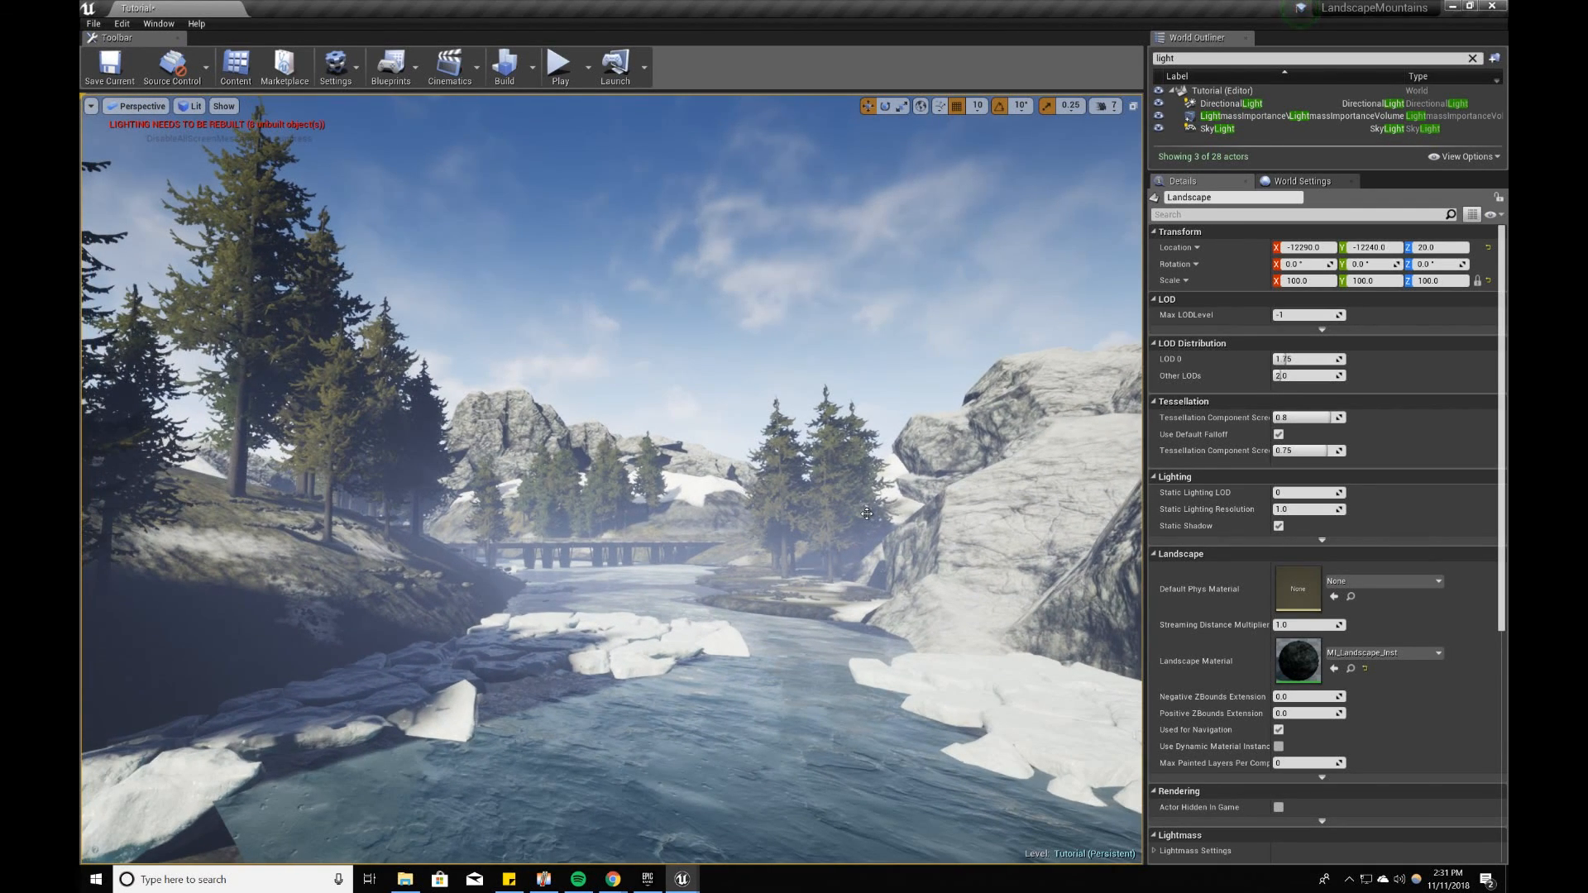